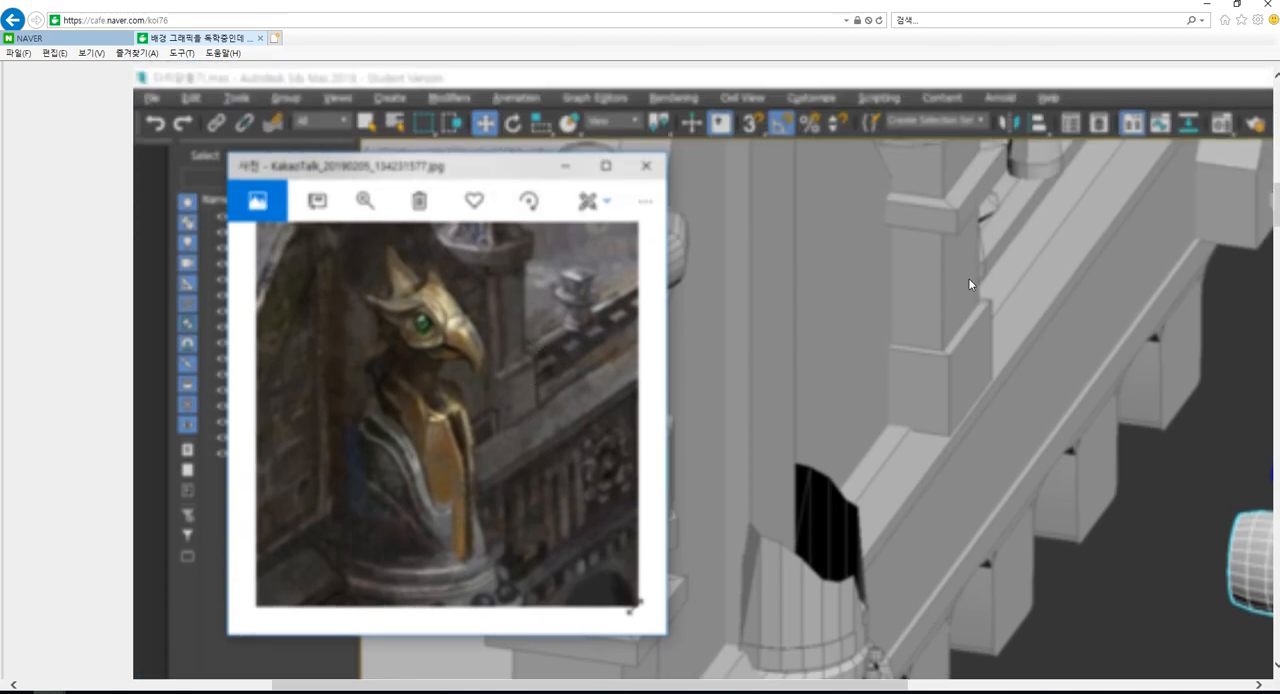
- Examine the forum post's enlarged screenshots, comparing the eagle statue reference with the unfinished bridge model
scroll(706, 420, up, 4)
scroll(720, 494, down, 11)
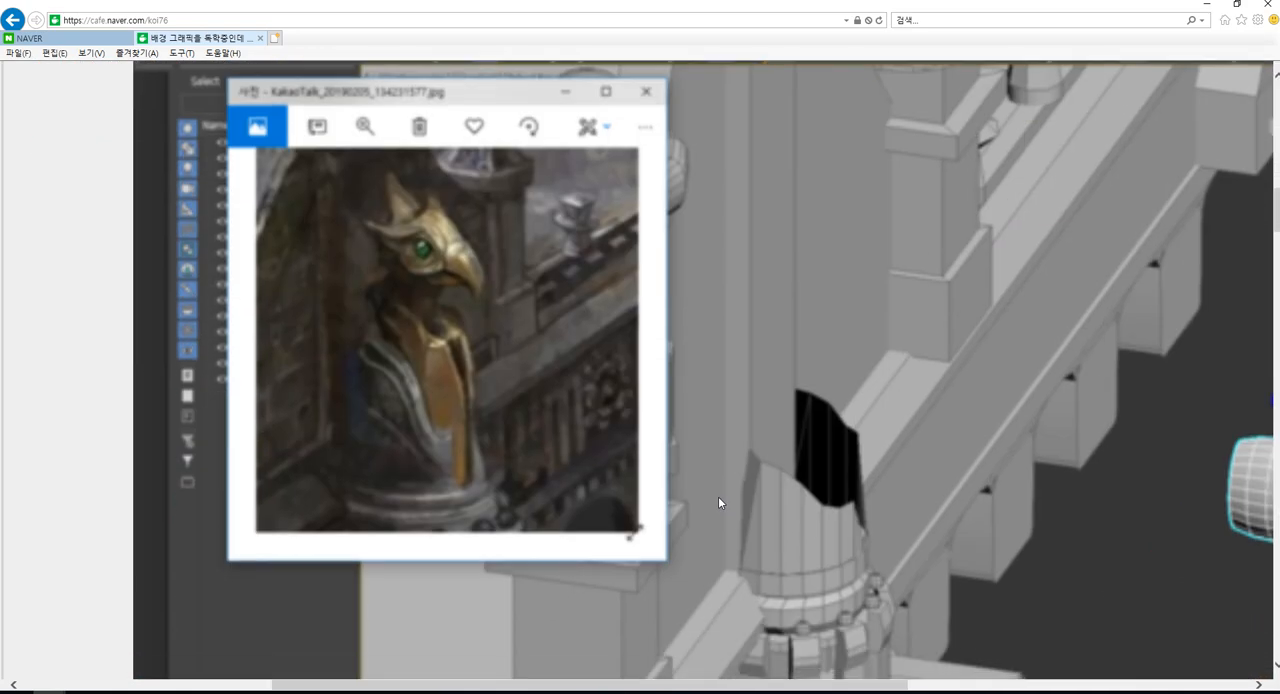
scroll(720, 495, down, 5)
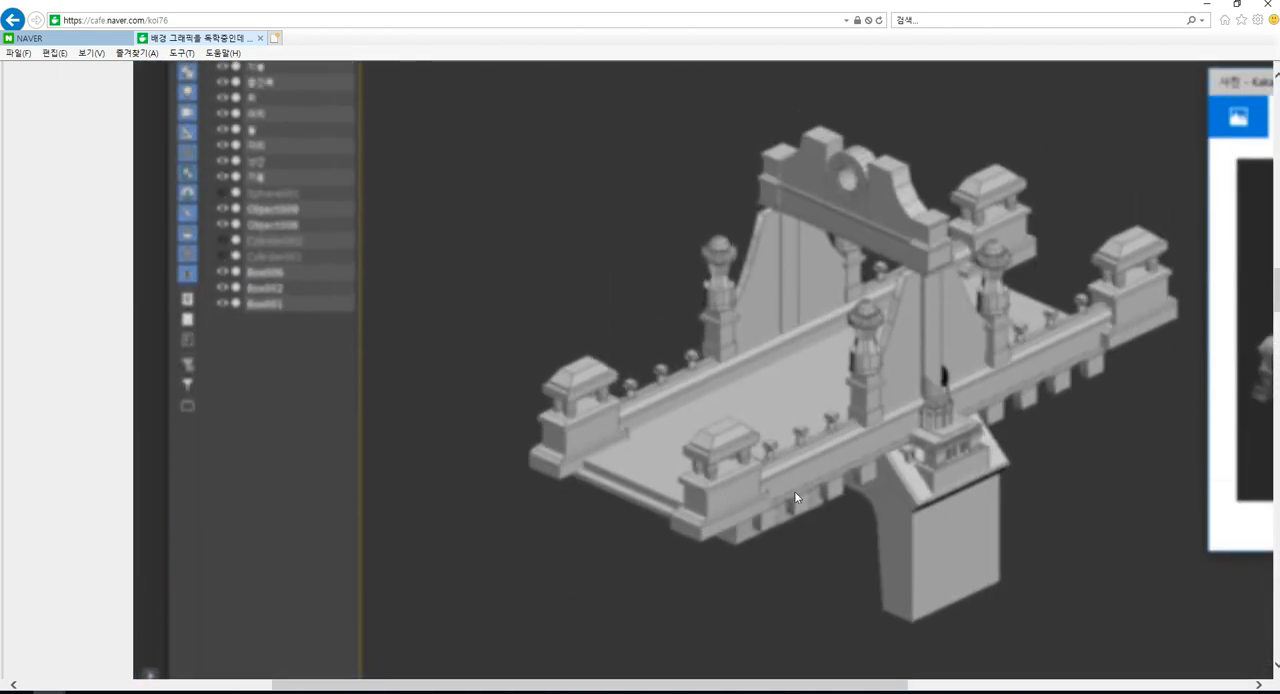
scroll(789, 486, up, 4)
scroll(597, 470, down, 6)
scroll(420, 325, up, 2)
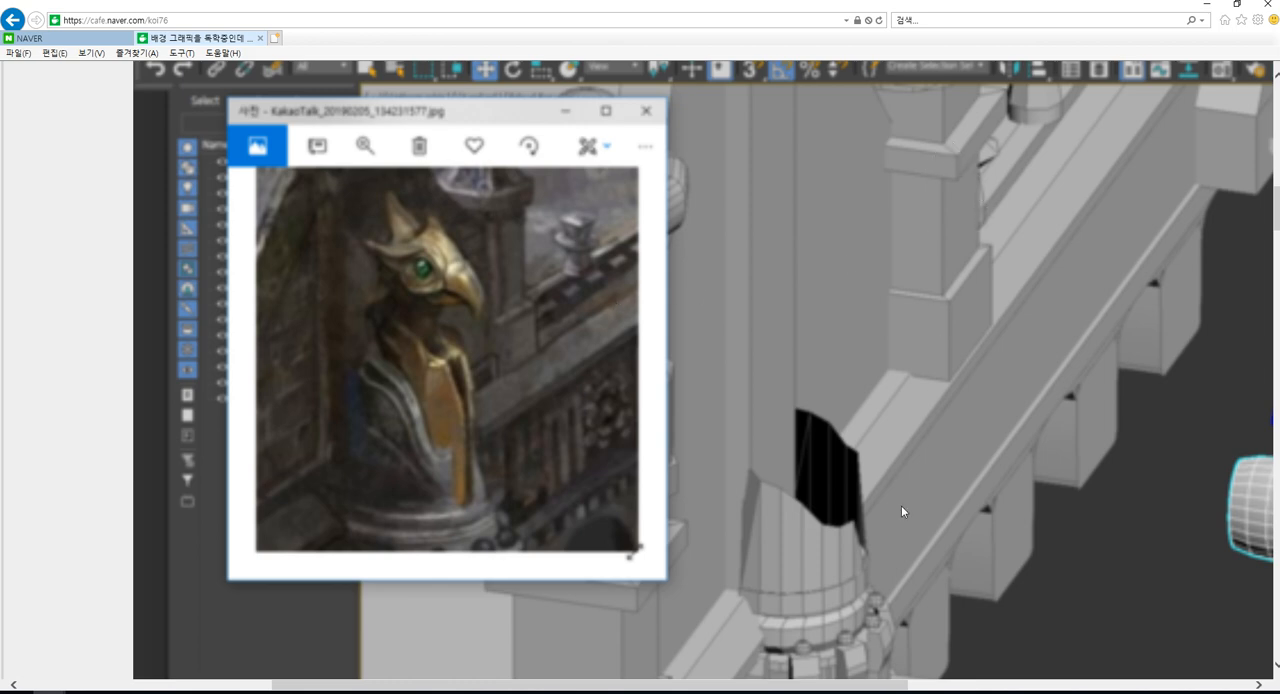
scroll(916, 478, down, 3)
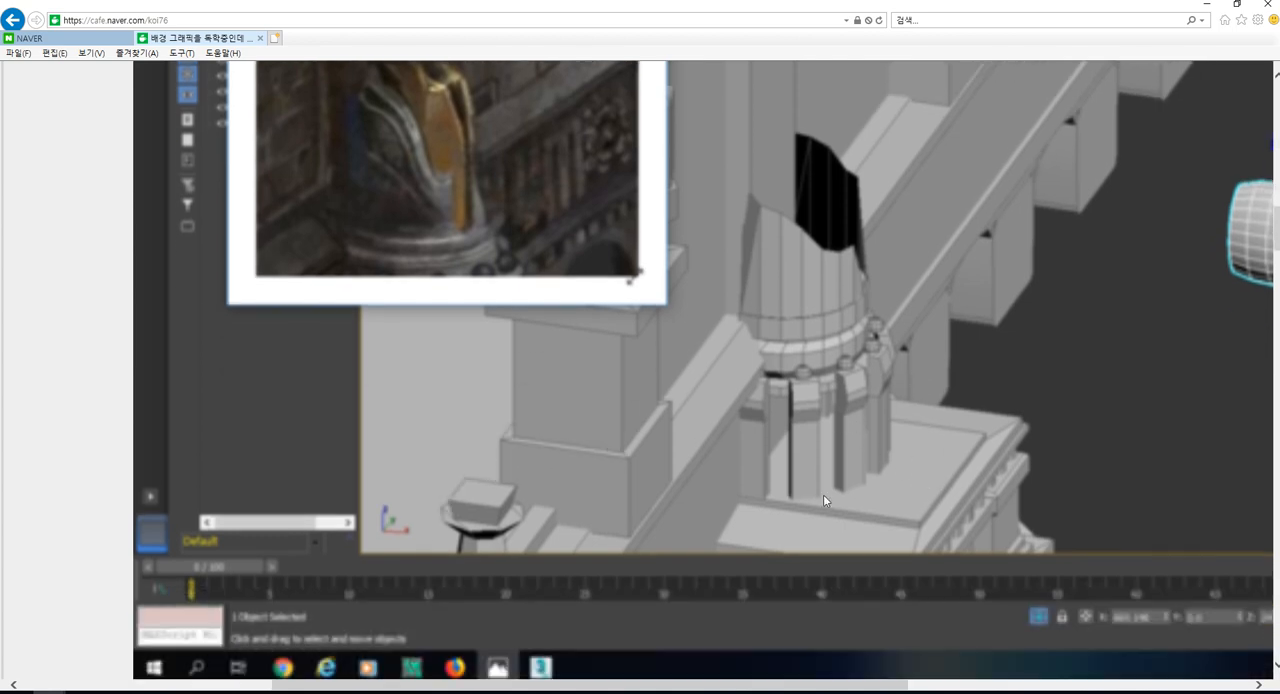
scroll(922, 243, up, 2)
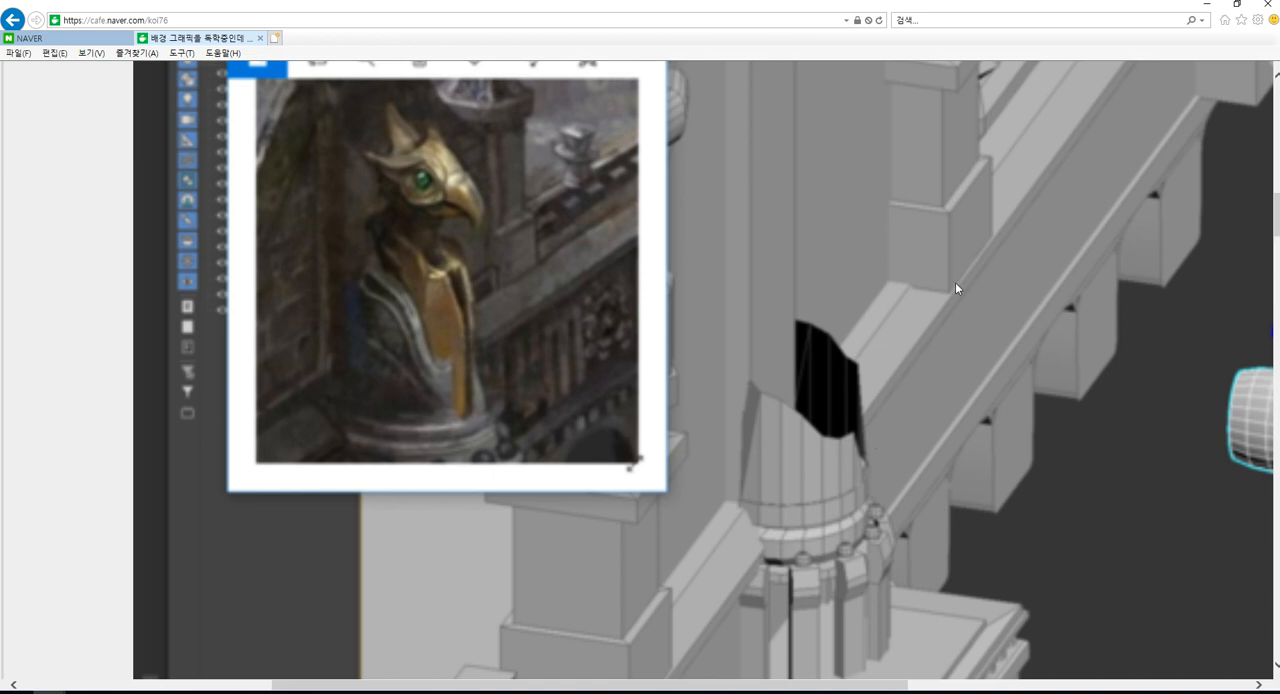
scroll(913, 474, up, 4)
scroll(908, 473, down, 2)
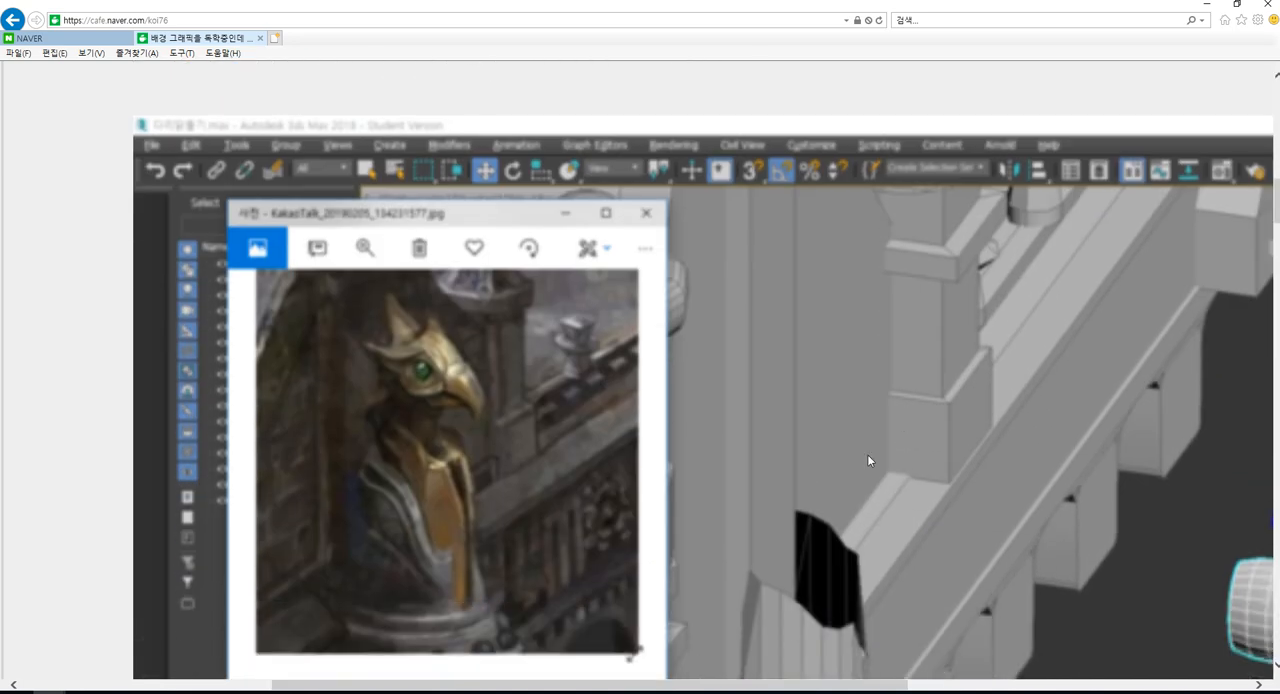
scroll(868, 456, down, 1)
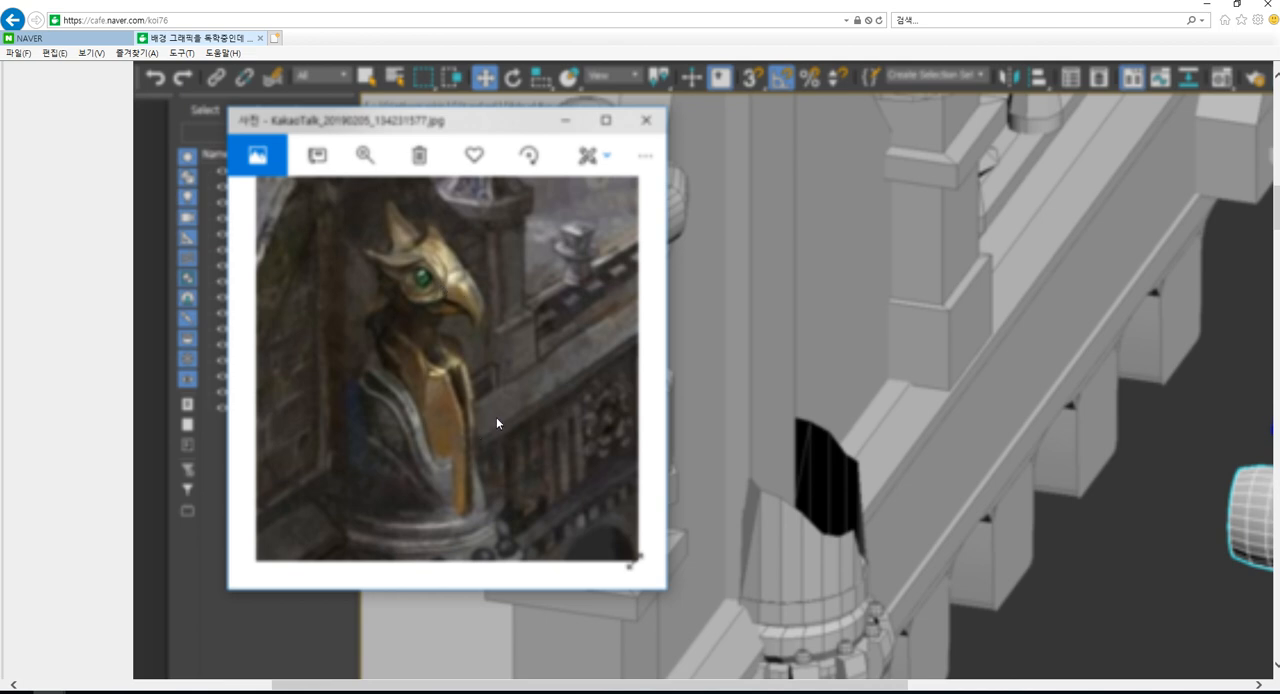
- Switch to Photoshop and frame the eagle statue reference in the pasted screenshot
key(alt+Tab)
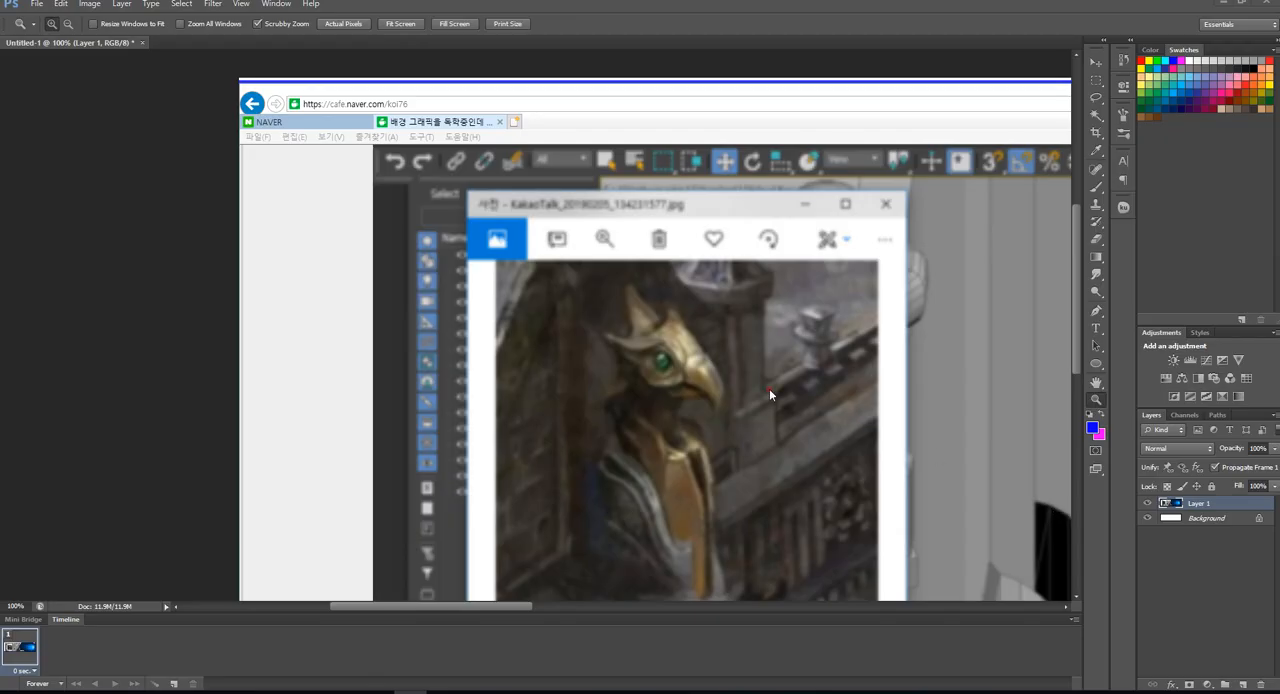
drag(757, 375, 731, 300)
click(650, 298)
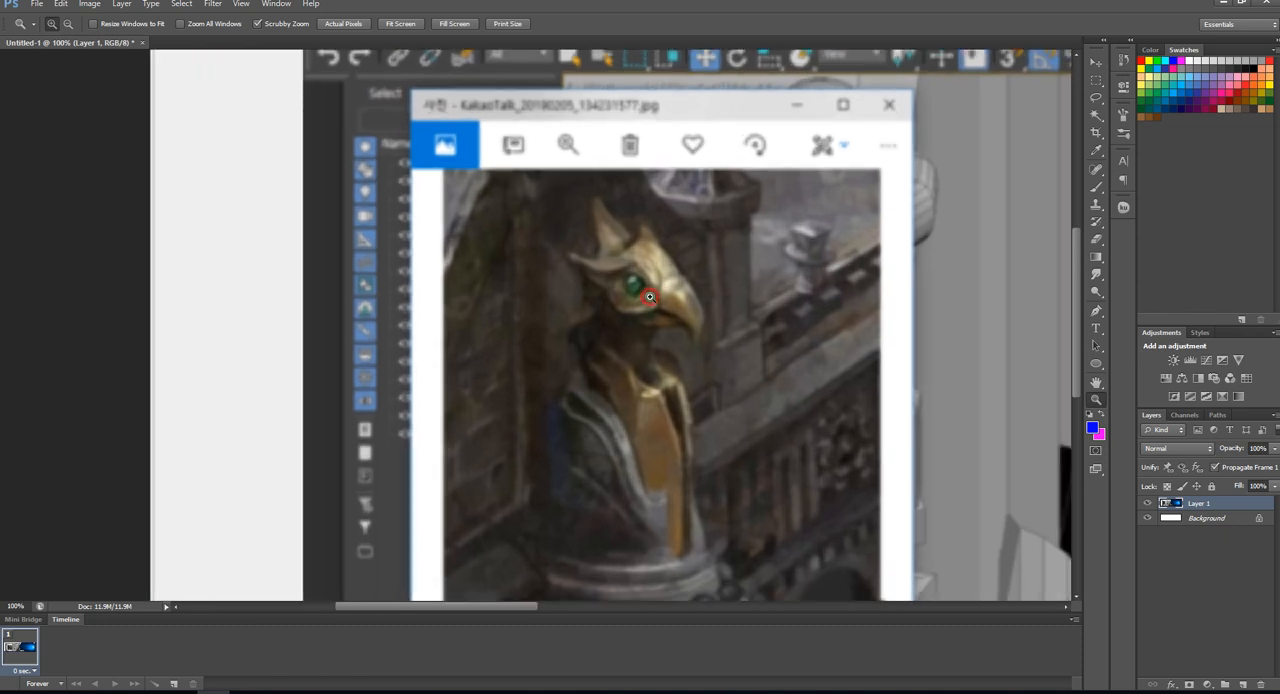
drag(687, 403, 683, 291)
alt+click(683, 291)
drag(752, 258, 729, 295)
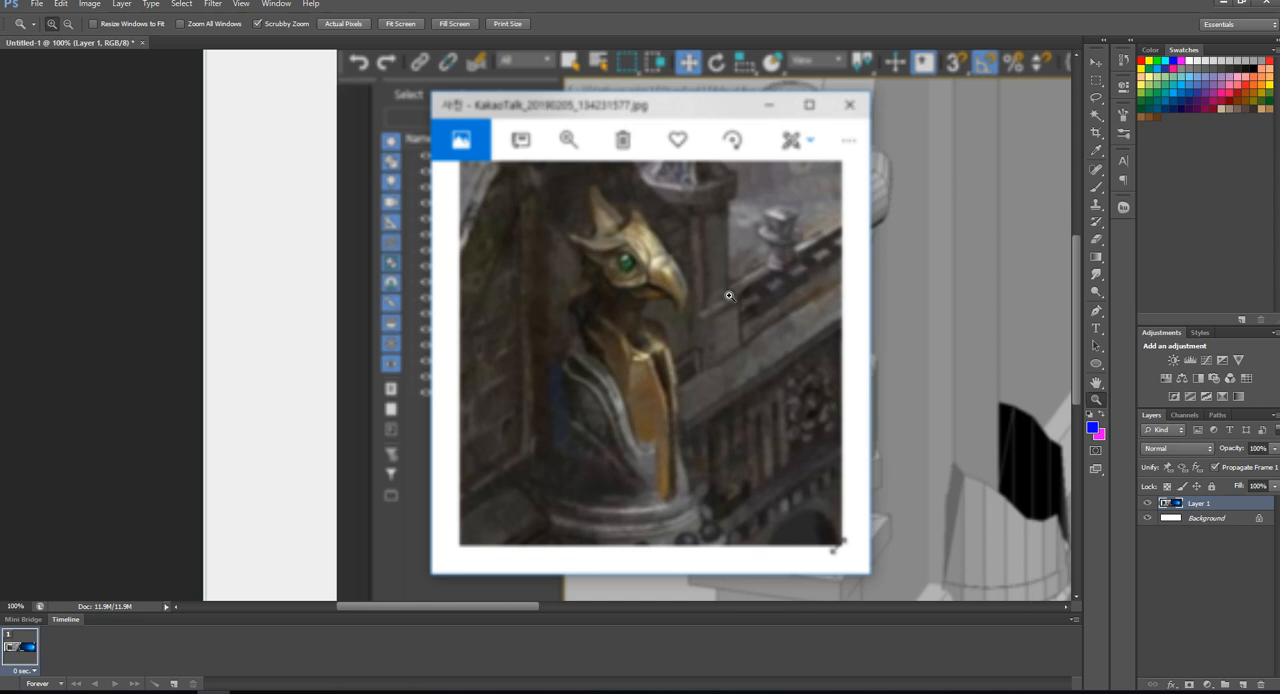
- Make magenta the foreground color, add a new layer above the screenshot, and set up a smaller Brush
click(1103, 416)
click(1243, 684)
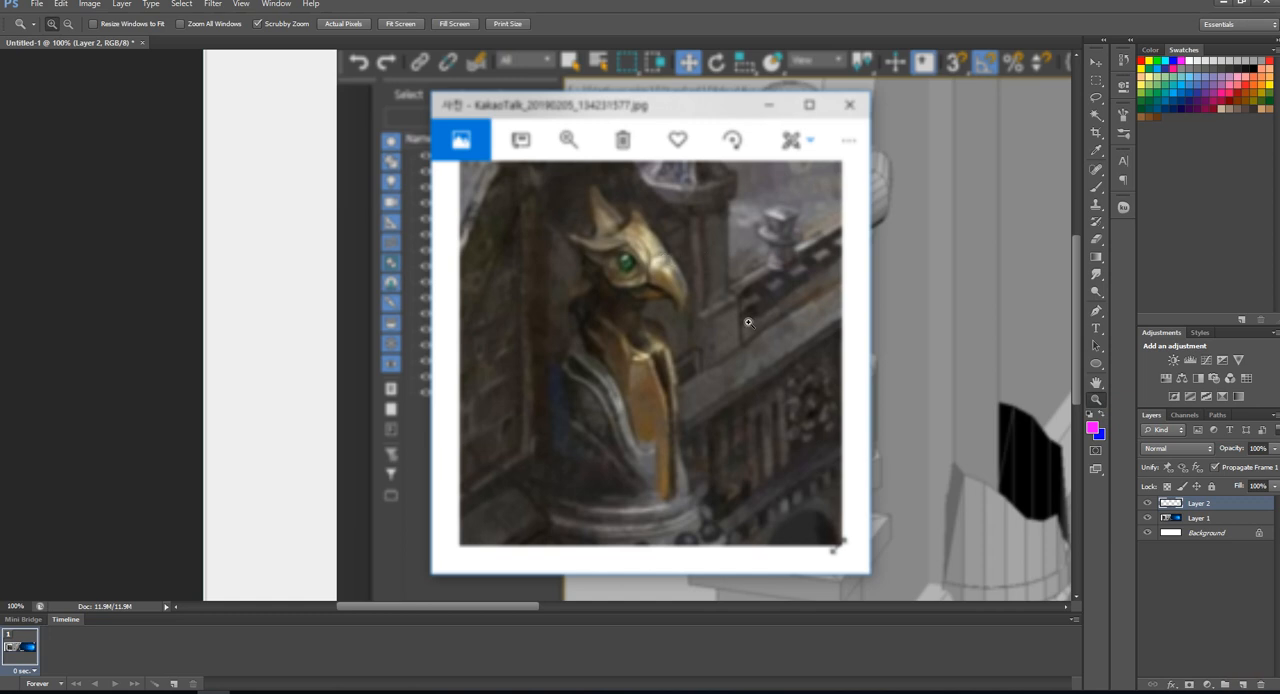
key(b)
key([)
key([)
key([)
key([)
key([)
key([)
key([)
key([)
key([)
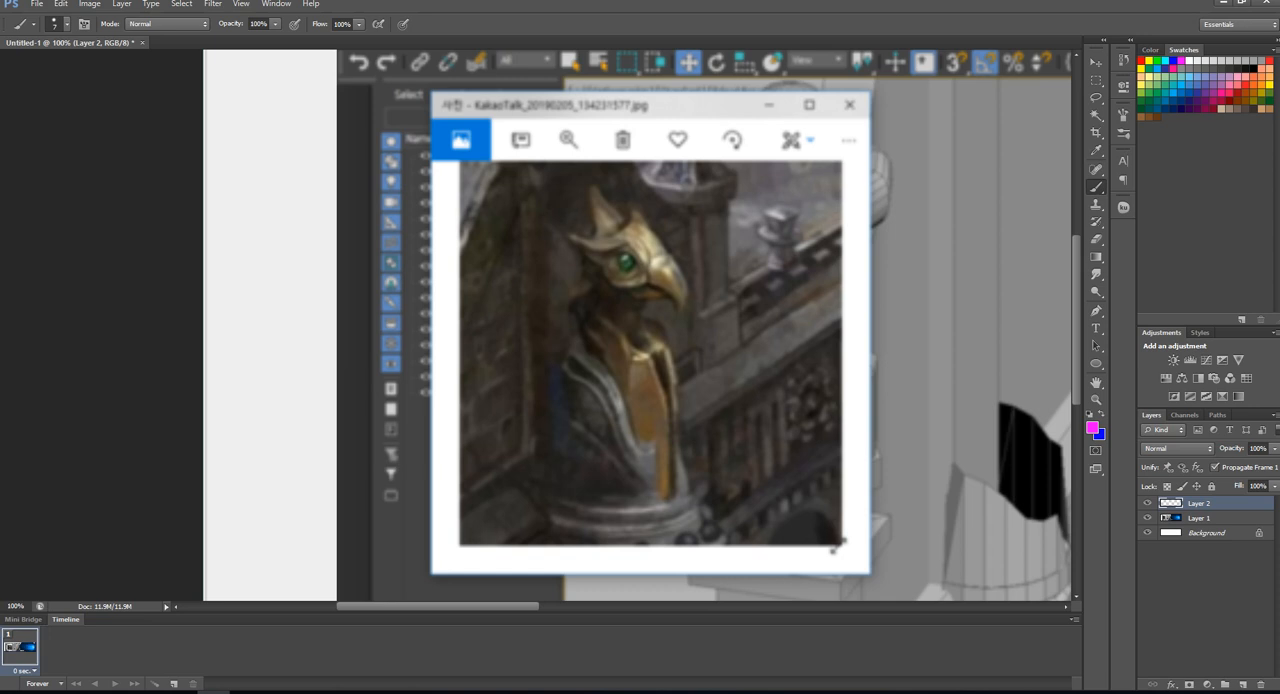
- Mark the statue head's horn tip, rear crest tip and beak tip with small magenta points
mouse_move(693, 313)
mouse_down()
mouse_move(694, 195)
mouse_move(718, 340)
mouse_up()
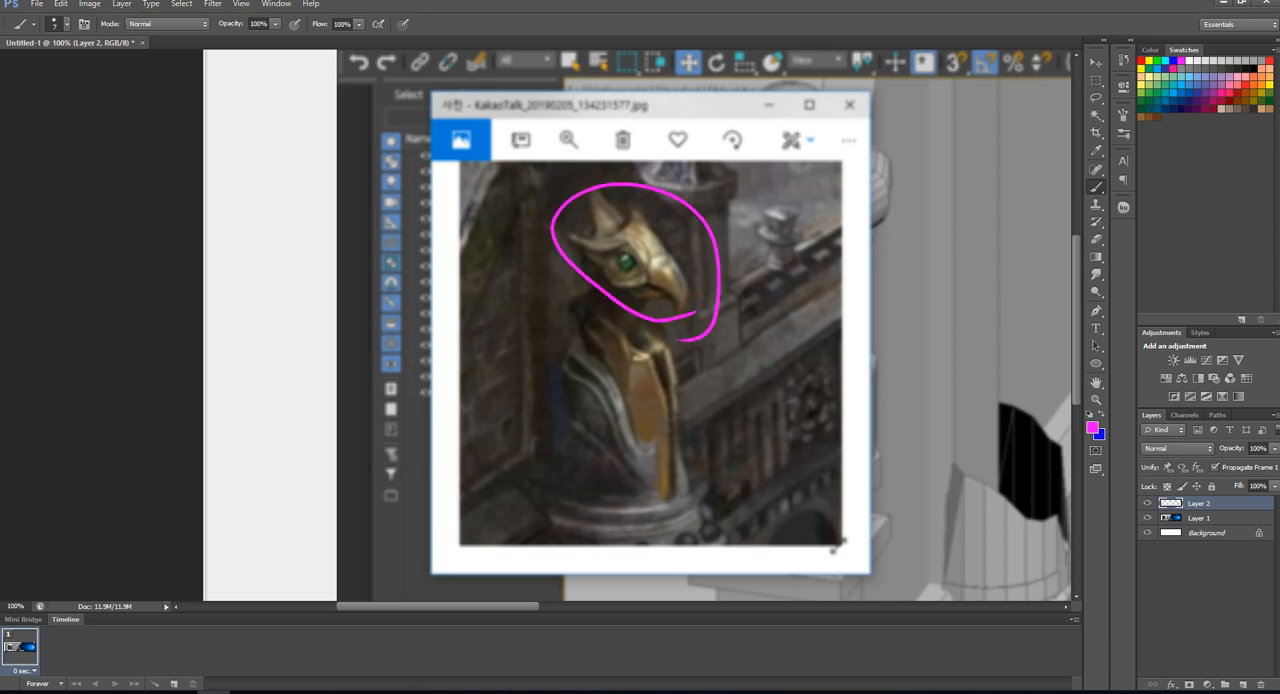
key(ctrl+z)
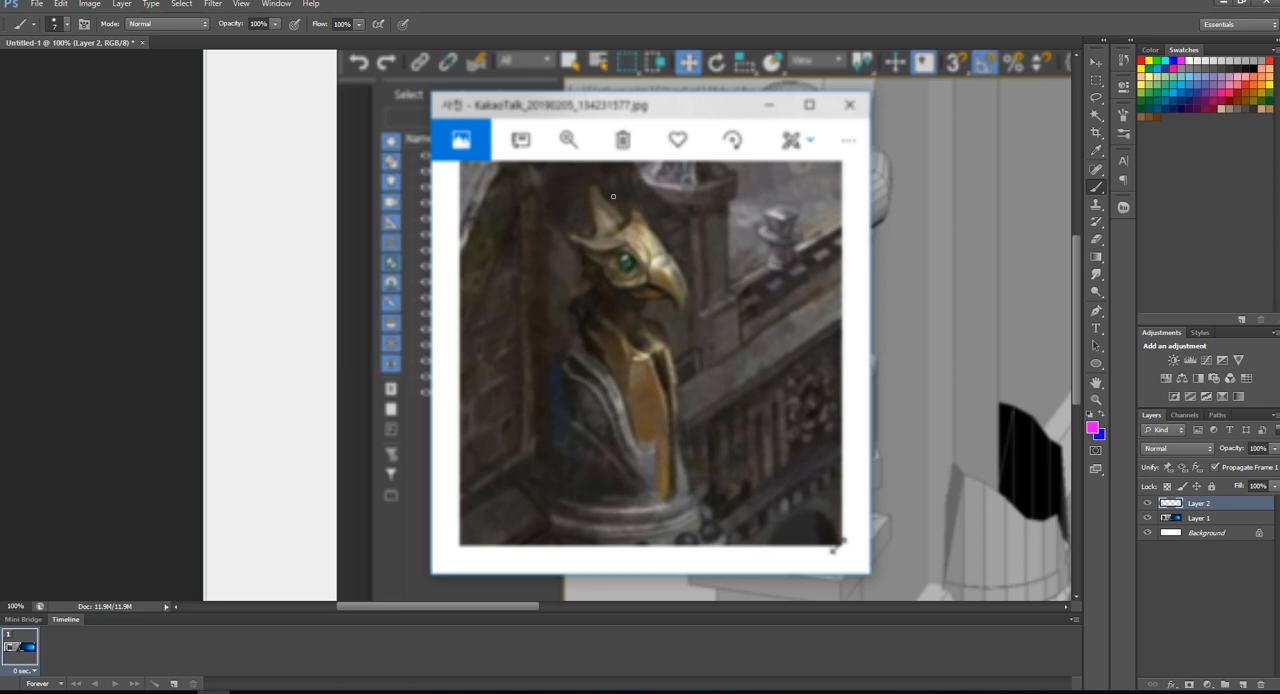
click(592, 185)
click(566, 238)
click(680, 314)
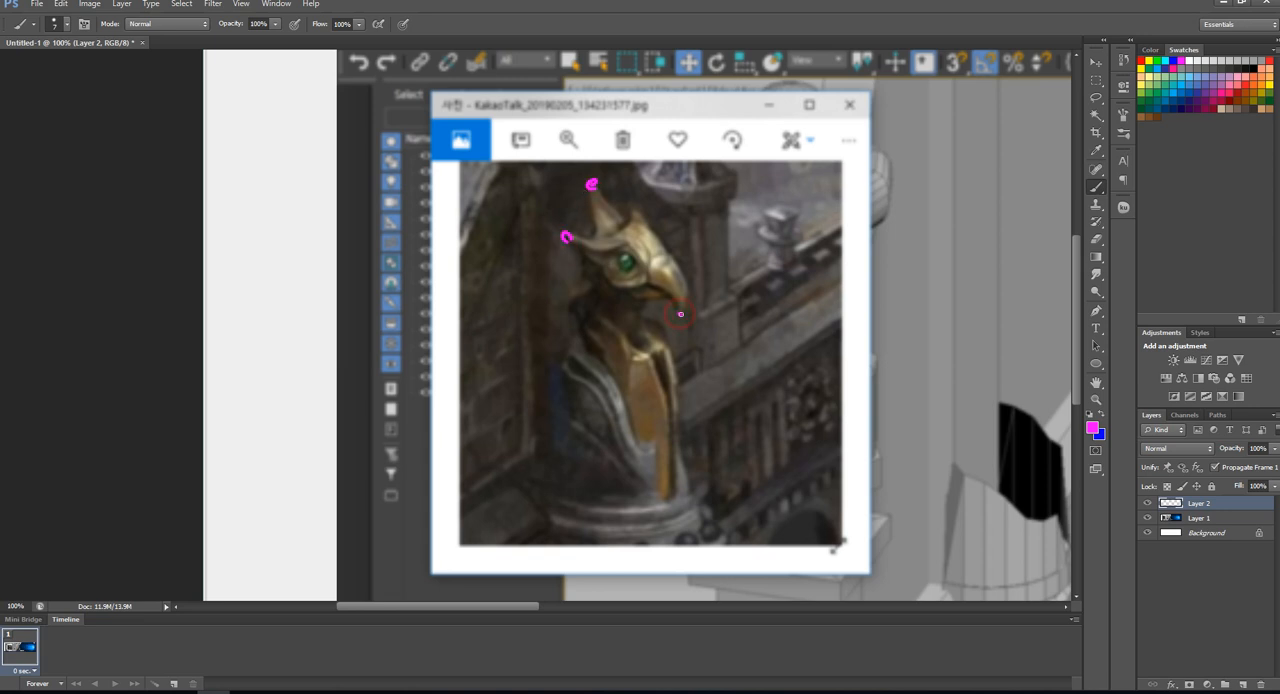
click(681, 311)
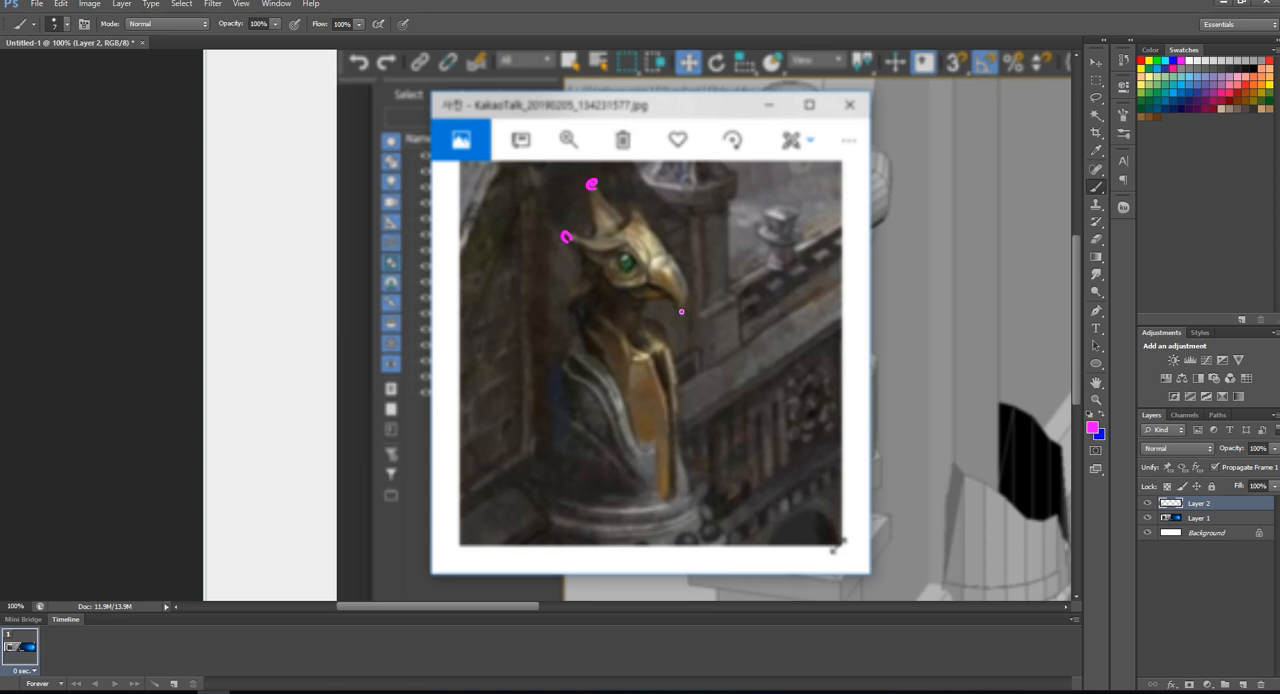
drag(681, 314, 551, 293)
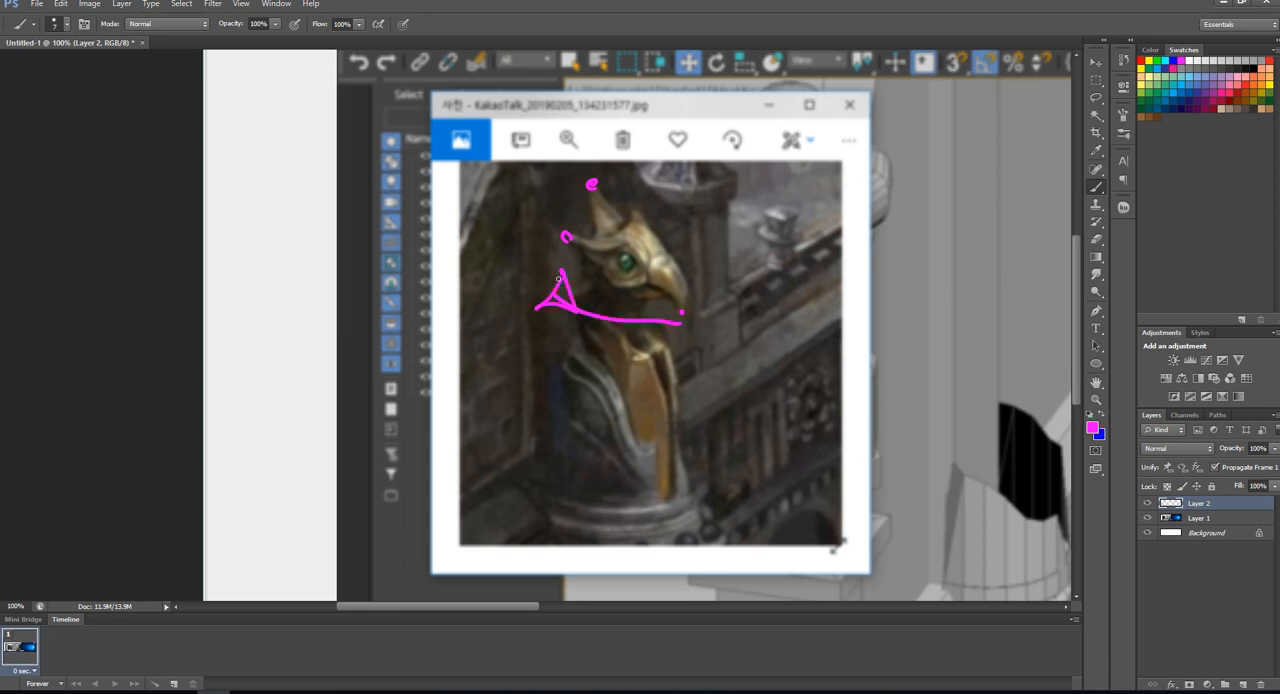
key(ctrl+z)
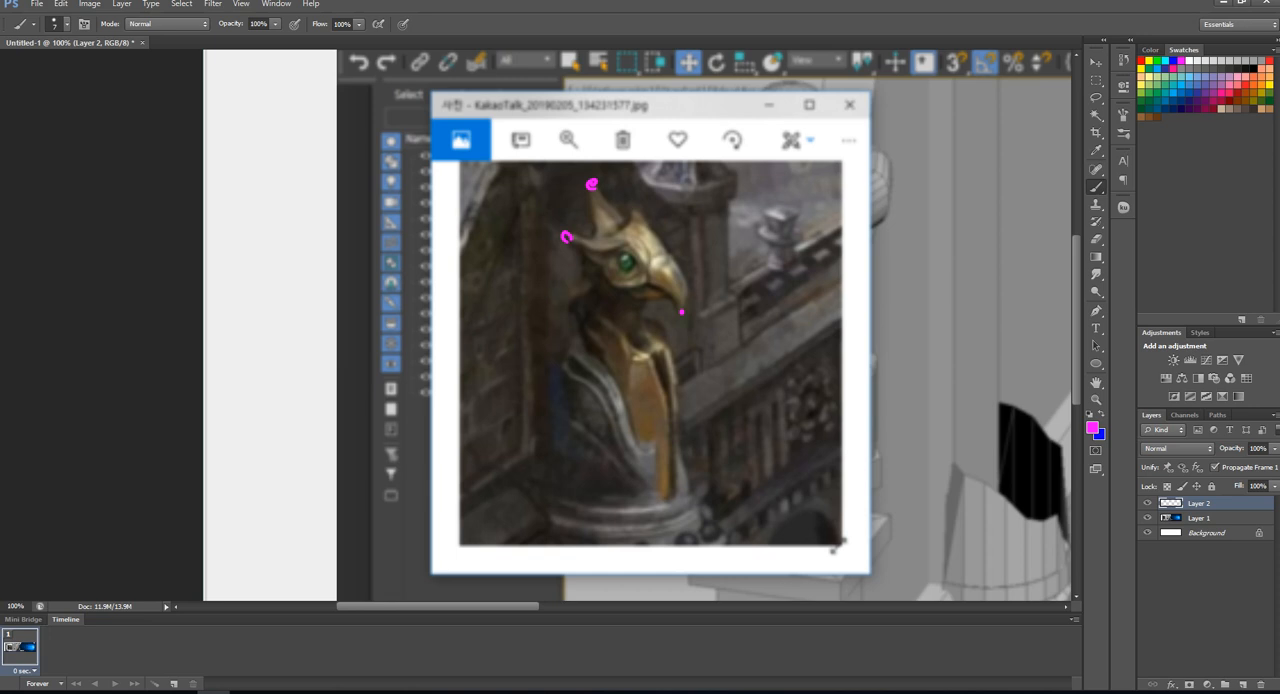
- Try tracing the horn, upper beak and lower mask edge in magenta, and undo back to the marked points
mouse_move(596, 186)
mouse_down()
mouse_move(631, 227)
mouse_move(620, 234)
mouse_up()
mouse_move(631, 222)
mouse_down()
mouse_move(676, 270)
mouse_move(685, 312)
mouse_up()
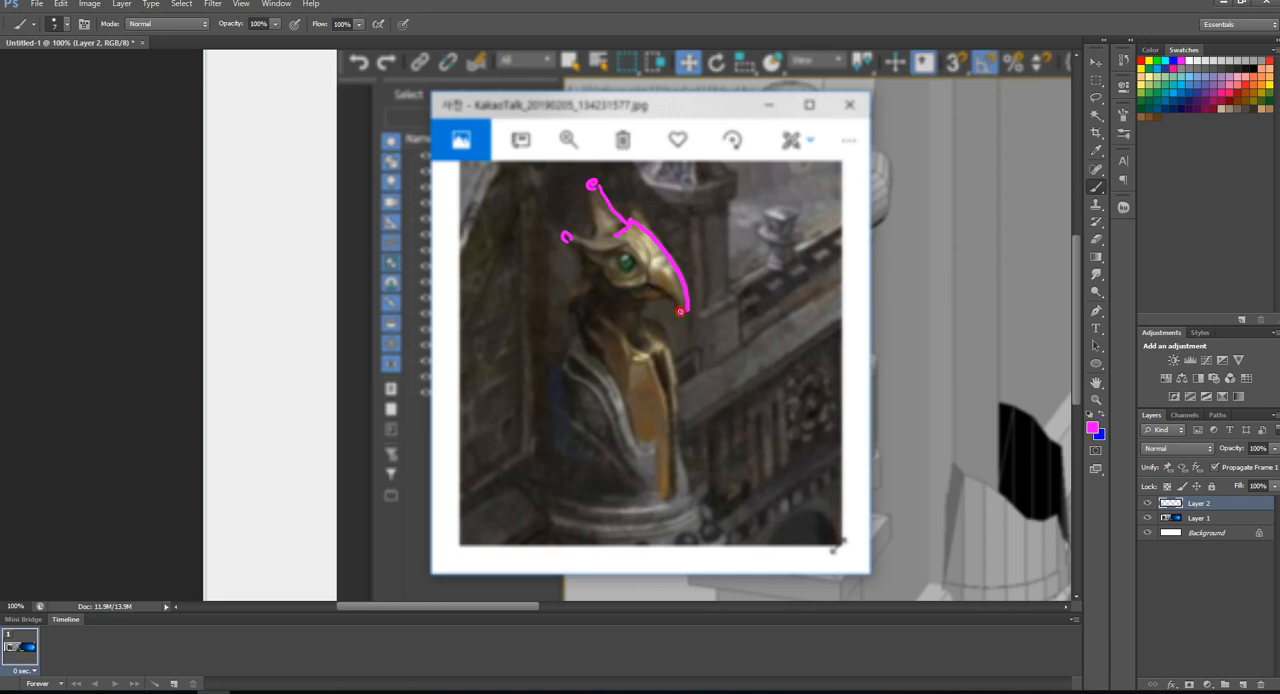
mouse_move(664, 291)
mouse_down()
mouse_move(614, 287)
mouse_move(563, 236)
mouse_move(621, 233)
mouse_move(596, 216)
mouse_move(591, 185)
mouse_move(624, 230)
mouse_move(594, 237)
mouse_up()
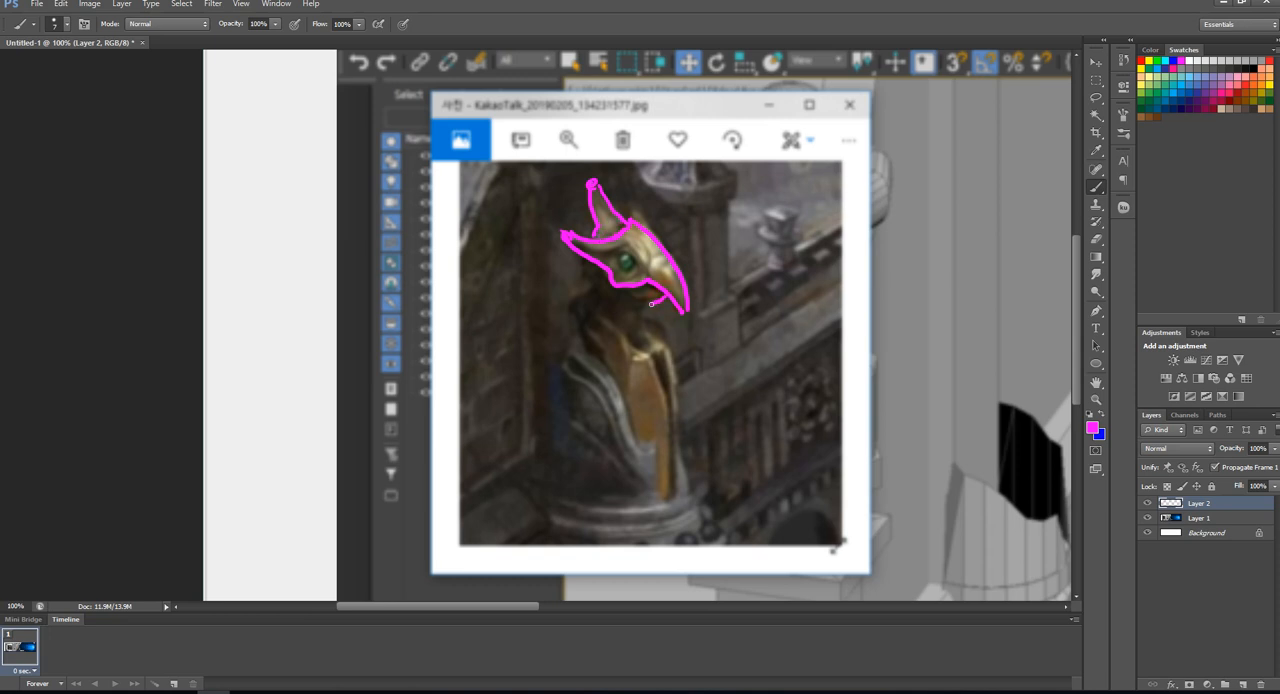
mouse_move(666, 296)
mouse_down()
mouse_move(638, 301)
mouse_move(630, 288)
mouse_up()
key(ctrl+z)
key(ctrl+z)
key(ctrl+alt+z)
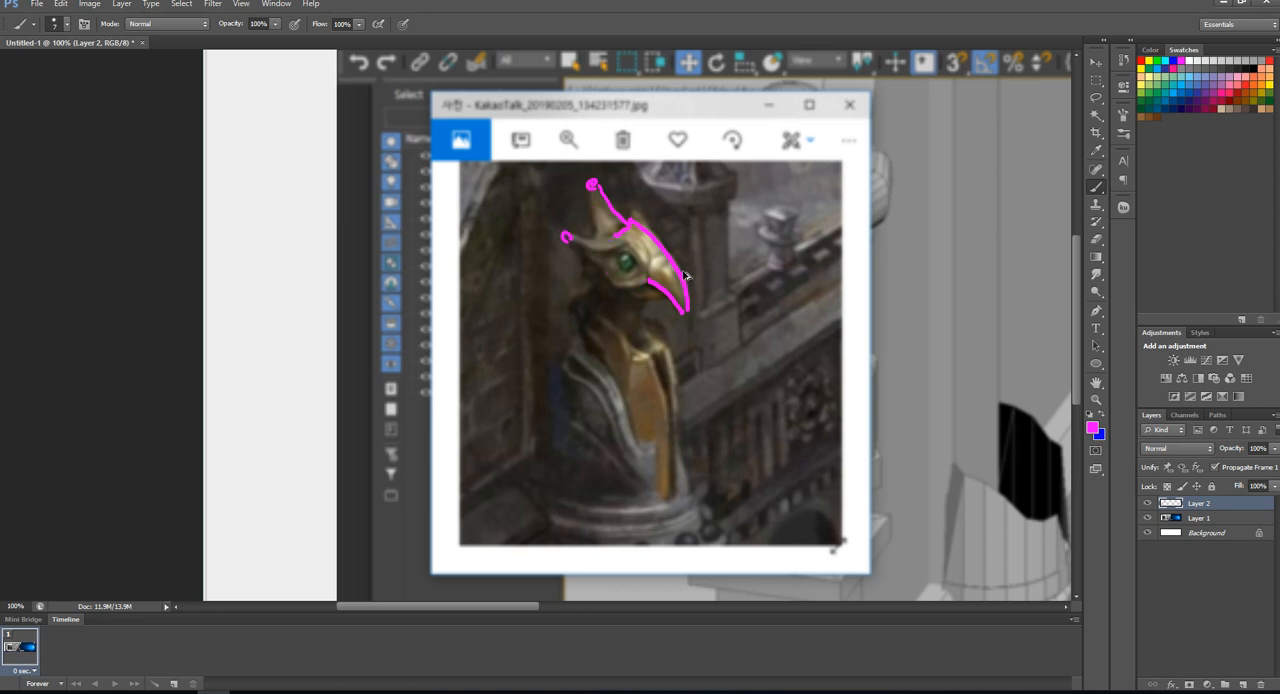
key(ctrl+alt+z)
- Try sketching the mask's lower edge from beak tip to rear crest and the neck lines, and undo them
key(ctrl+alt+z)
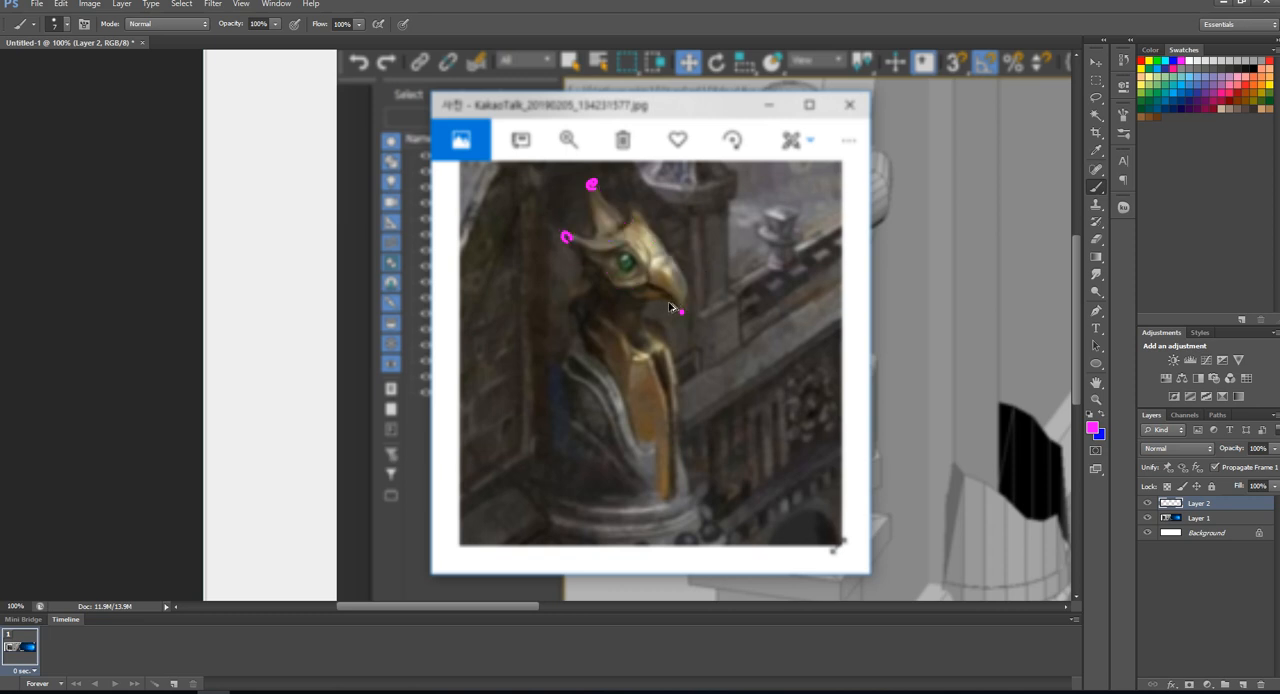
drag(680, 313, 574, 252)
key(ctrl+alt+z)
mouse_move(662, 293)
mouse_down()
mouse_move(628, 288)
mouse_move(642, 334)
mouse_up()
drag(599, 267, 594, 307)
key(ctrl+z)
- Try short strokes along the beak's underside, tip and side, undoing each attempt
key(ctrl+z)
key(ctrl+z)
key(ctrl+z)
key(ctrl+z)
drag(628, 290, 666, 297)
key(ctrl+z)
drag(678, 310, 678, 316)
key(ctrl+z)
mouse_move(674, 299)
mouse_down()
mouse_move(680, 311)
mouse_move(678, 268)
mouse_move(662, 253)
mouse_move(650, 264)
mouse_up()
key(ctrl+z)
key(ctrl+z)
- Trace the brow ridge and crest, a second horn, and the beak's upper contour down to its tip in magenta
drag(634, 211, 659, 258)
key(ctrl+z)
mouse_move(566, 236)
mouse_down()
mouse_move(604, 235)
mouse_move(627, 210)
mouse_move(621, 190)
mouse_move(657, 232)
mouse_move(652, 258)
mouse_up()
key(ctrl+z)
mouse_move(630, 205)
mouse_down()
mouse_move(555, 223)
mouse_move(650, 264)
mouse_move(592, 184)
mouse_move(597, 231)
mouse_move(652, 215)
mouse_up()
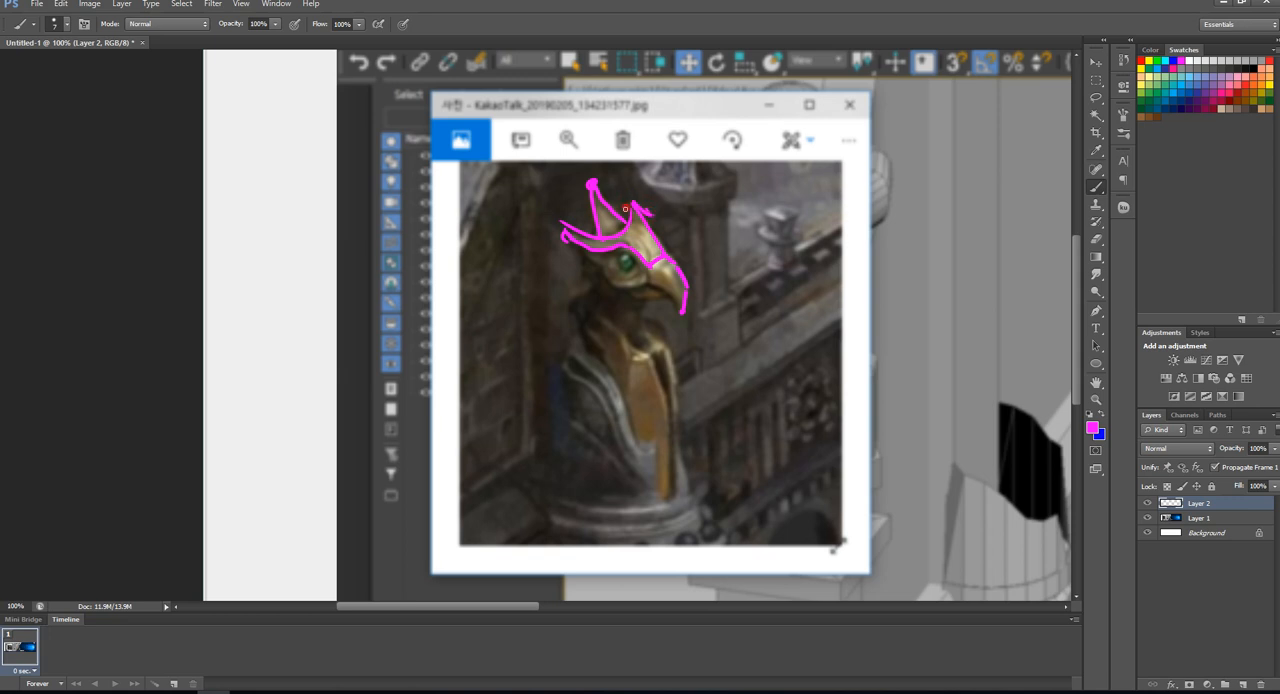
mouse_move(625, 209)
mouse_down()
mouse_move(618, 171)
mouse_move(684, 271)
mouse_move(688, 312)
mouse_up()
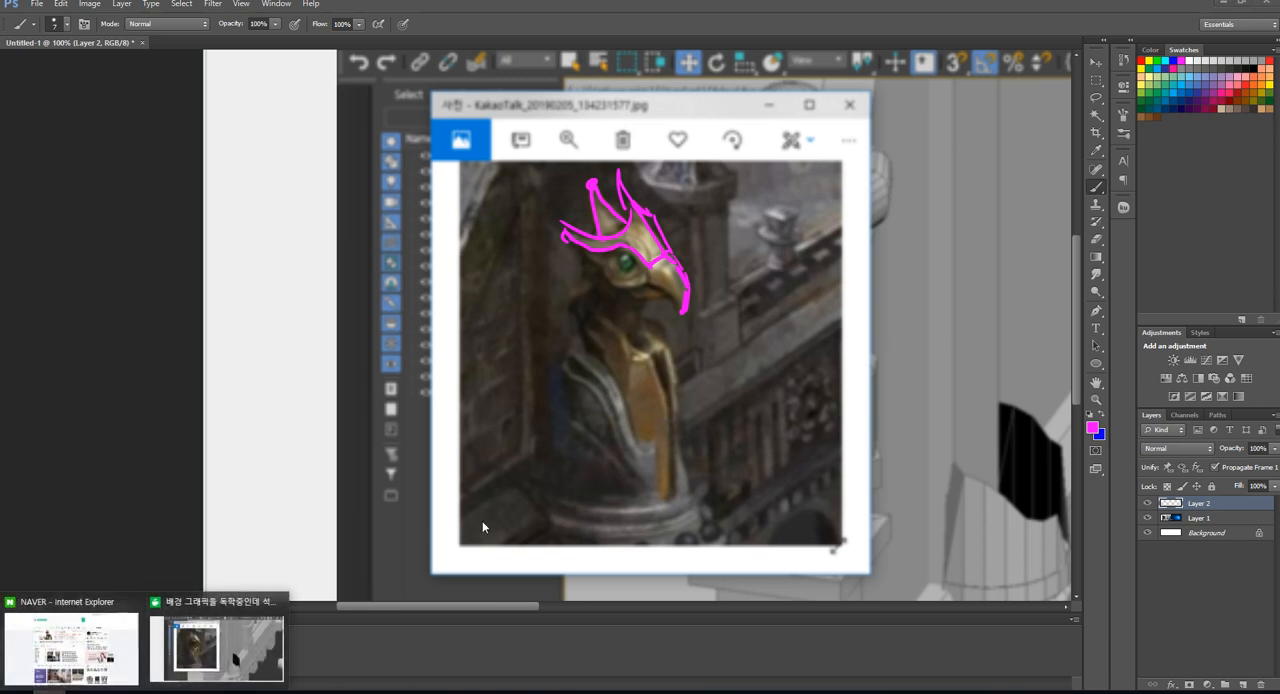
- Return to the forum post in Internet Explorer and review the bridge model screenshots at enlarged and normal size
click(220, 620)
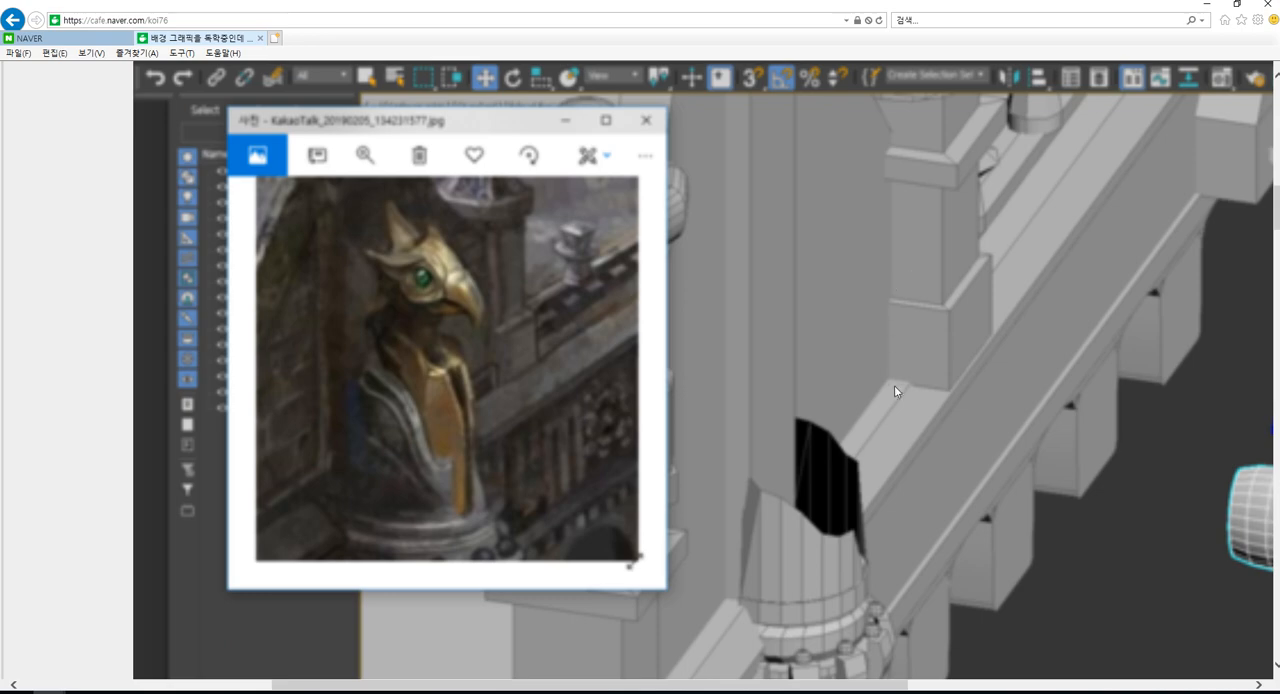
scroll(900, 380, down, 15)
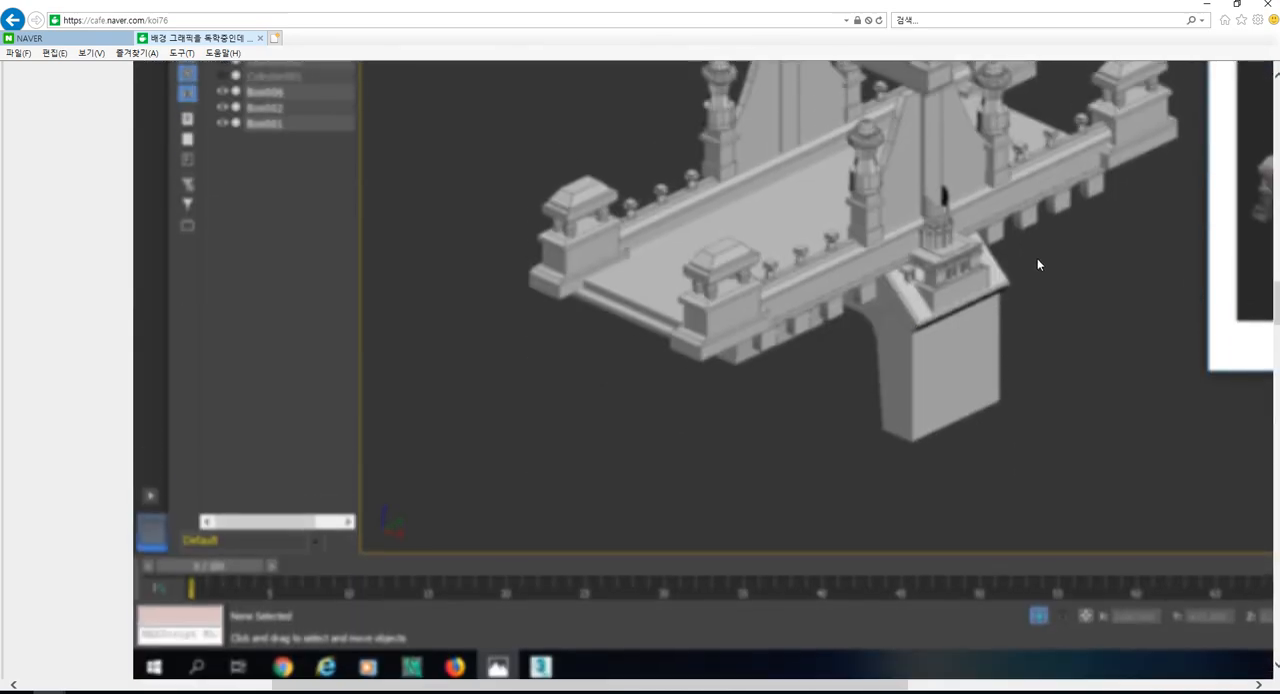
scroll(1037, 264, up, 1)
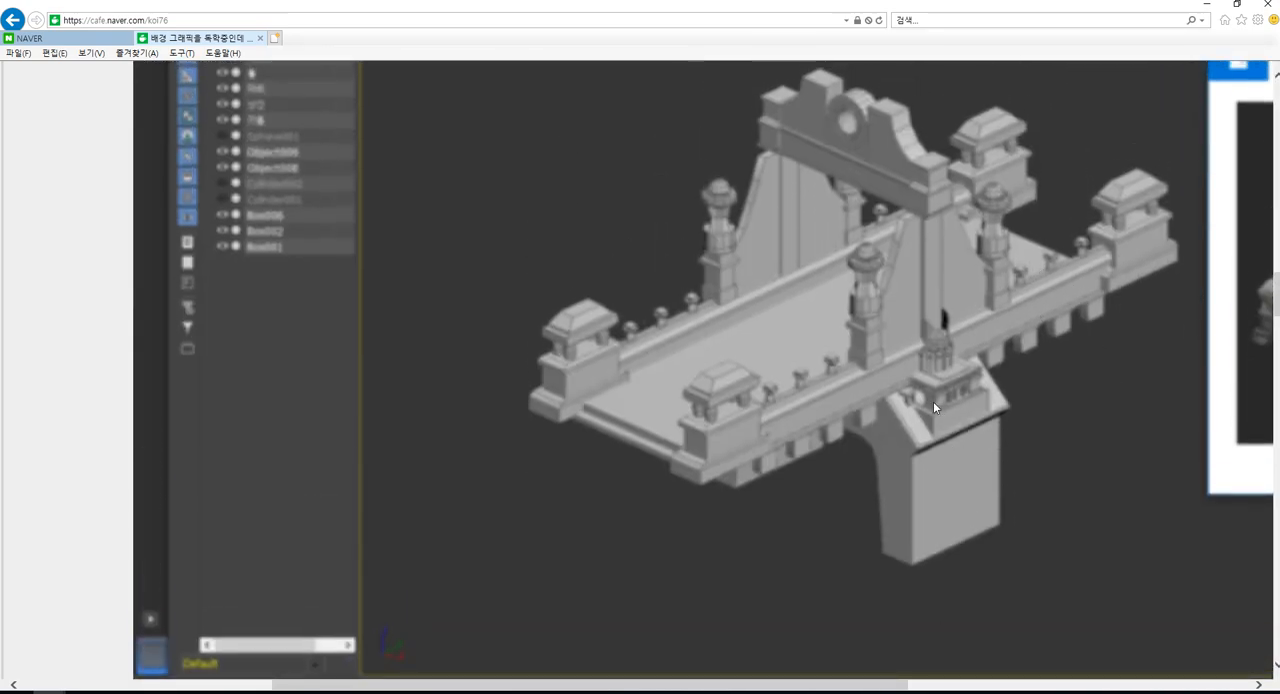
ctrl+scroll(930, 401, down, 3)
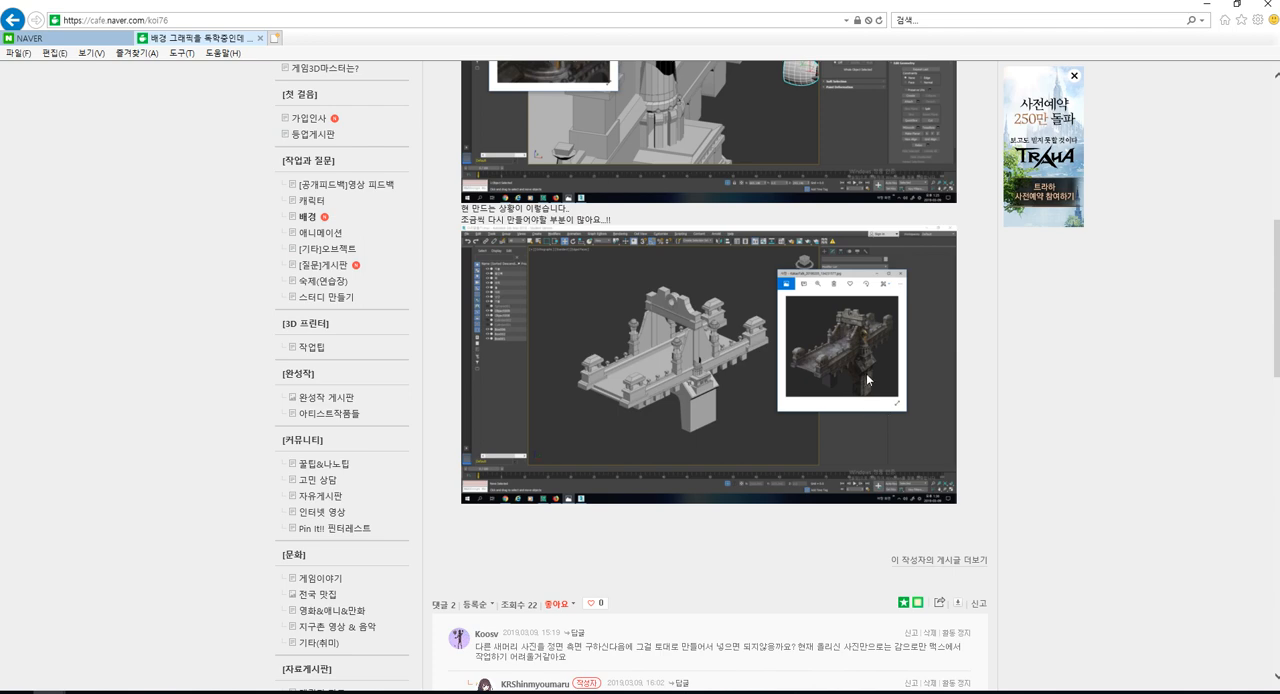
scroll(860, 350, up, 3)
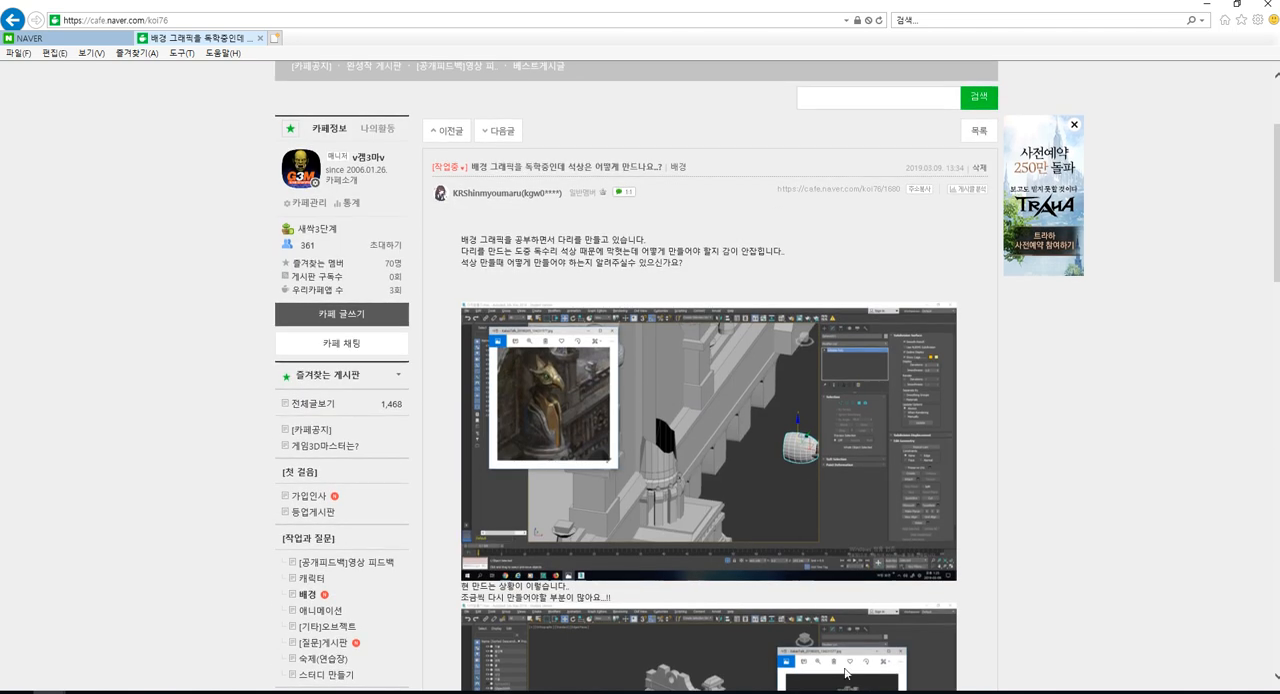
scroll(700, 376, down, 3)
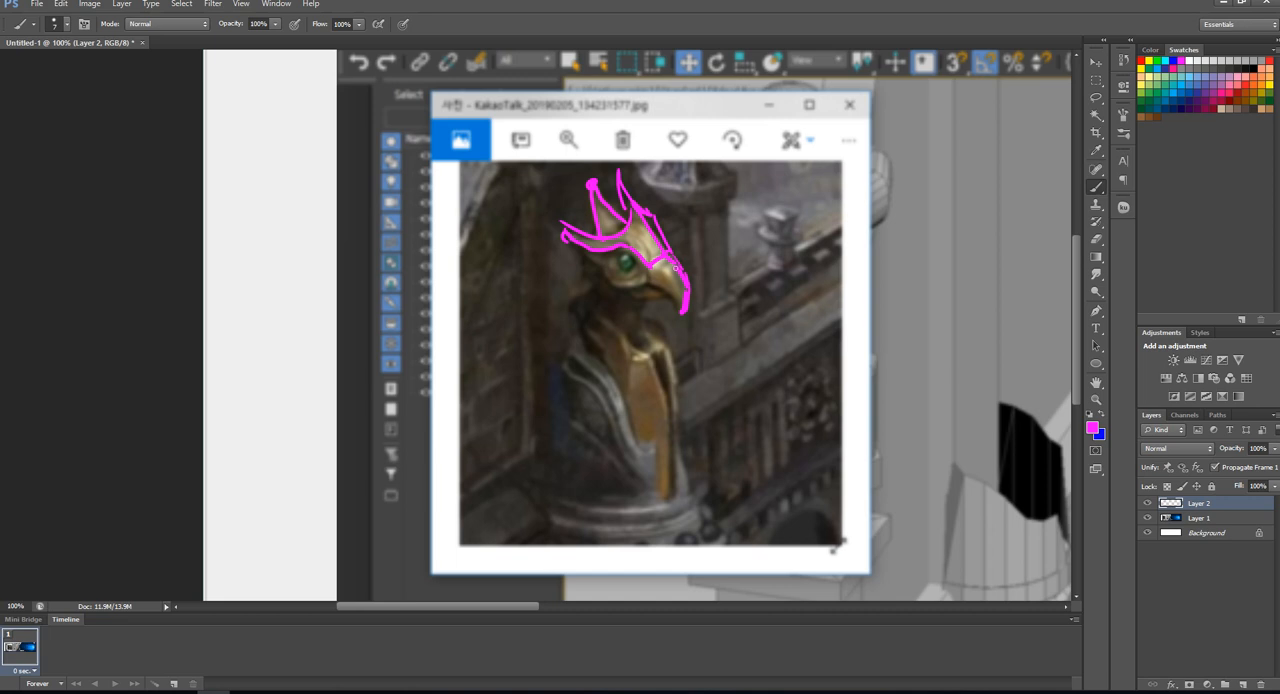
- Draw wireframe lines dividing the beak and forehead into polygons, undoing the excess strokes along the lower mask edge
mouse_move(670, 269)
mouse_down()
mouse_move(683, 311)
mouse_move(661, 267)
mouse_move(650, 283)
mouse_move(682, 310)
mouse_up()
drag(632, 219, 664, 262)
mouse_move(668, 264)
mouse_down()
mouse_move(687, 320)
mouse_move(566, 228)
mouse_up()
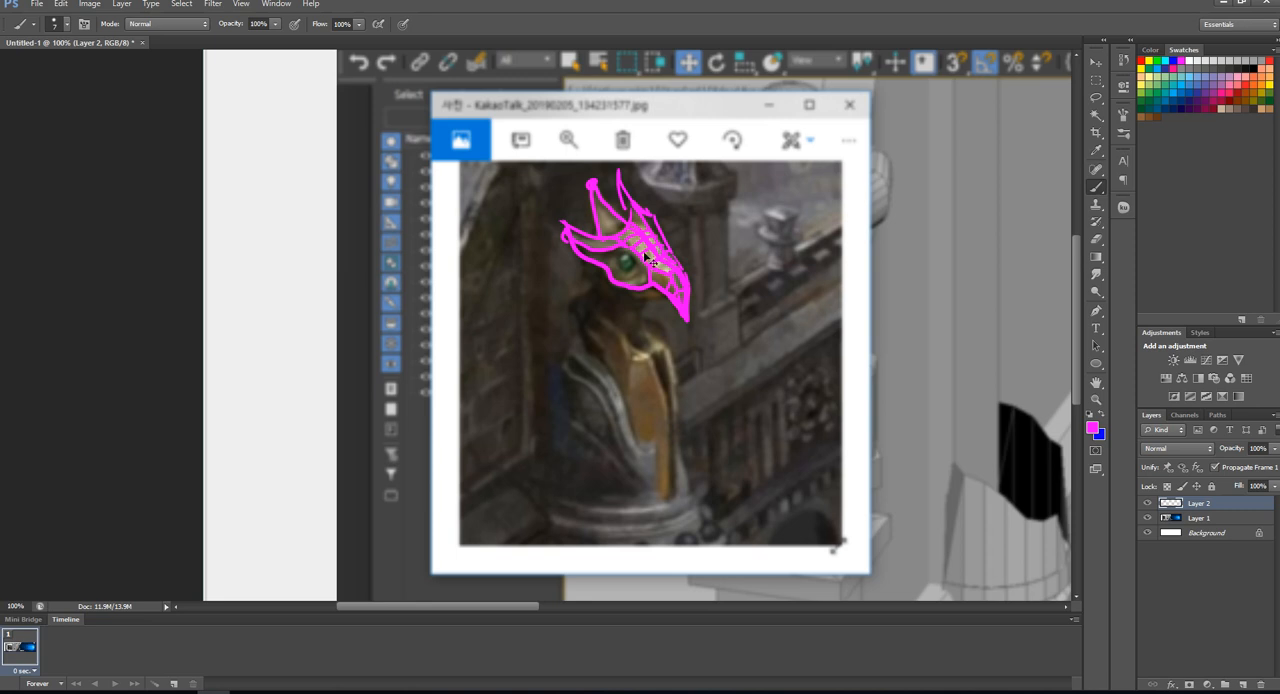
key(ctrl+alt+z)
key(ctrl+alt+z)
key(ctrl+alt+z)
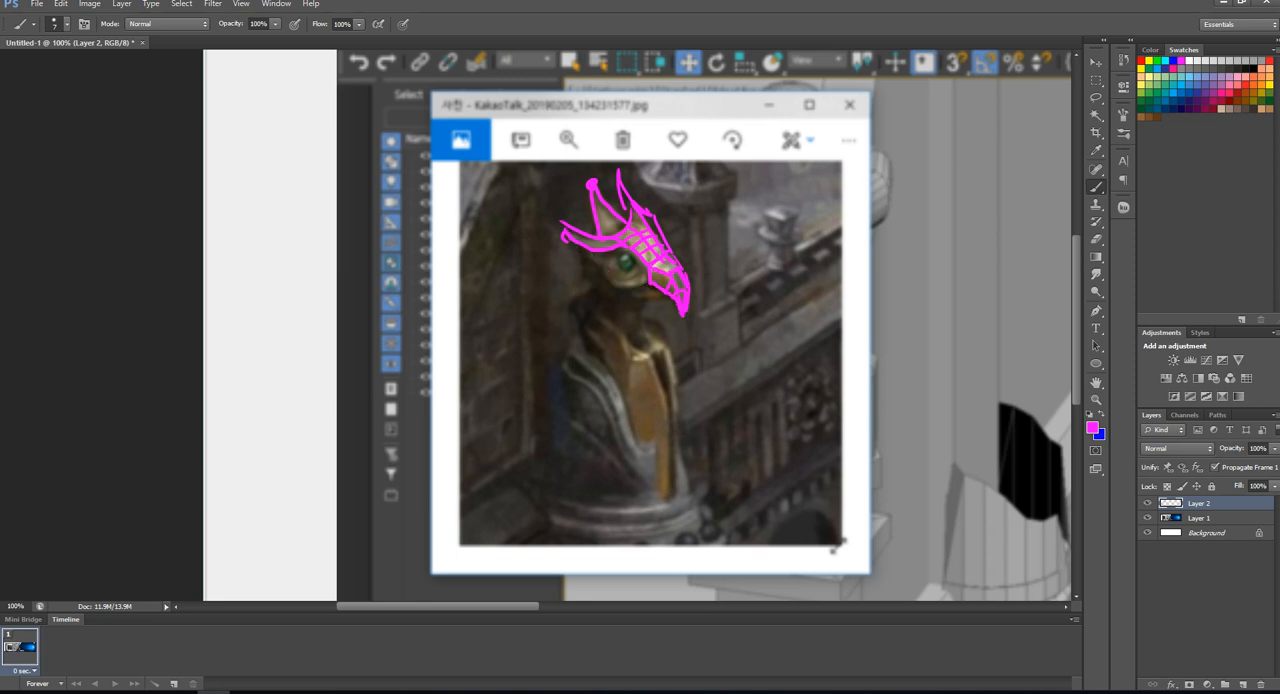
- Sketch a separate side view of the beaked mask beside the statue's head and divide it with polygon lines
mouse_move(716, 322)
mouse_down()
mouse_move(738, 311)
mouse_move(714, 372)
mouse_up()
mouse_move(714, 322)
mouse_down()
mouse_move(763, 376)
mouse_move(767, 402)
mouse_move(736, 323)
mouse_up()
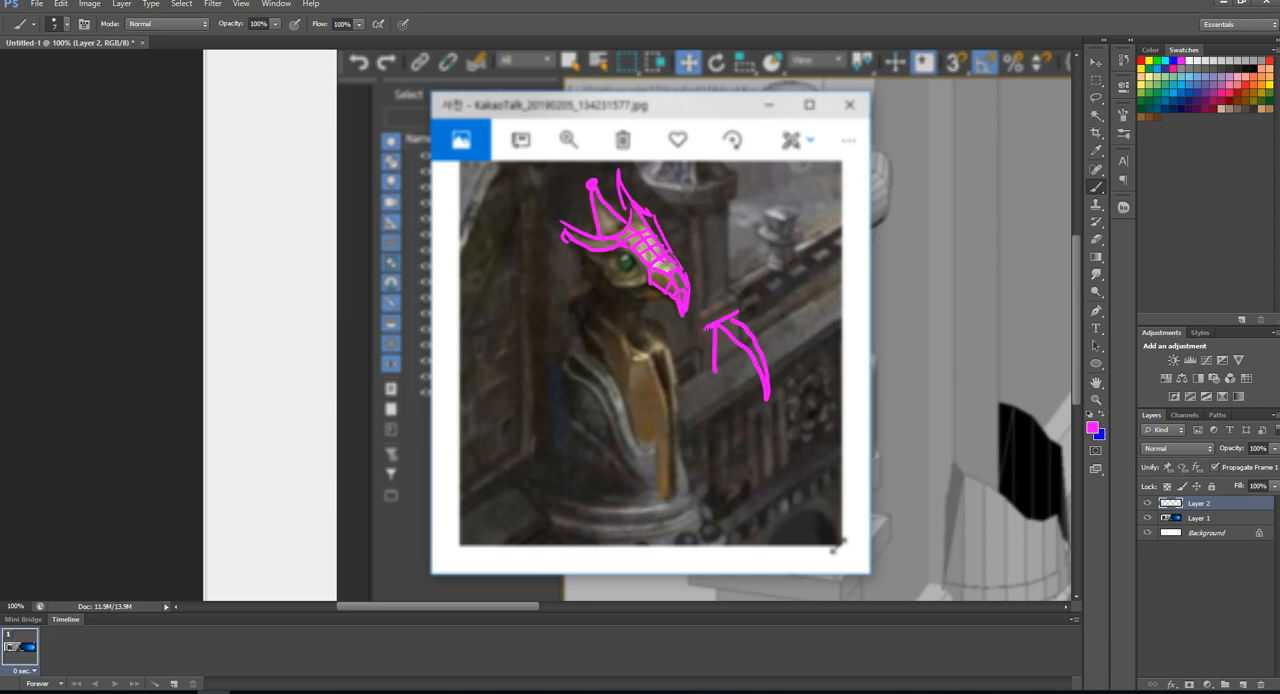
mouse_move(708, 328)
mouse_down()
mouse_move(672, 323)
mouse_move(765, 405)
mouse_up()
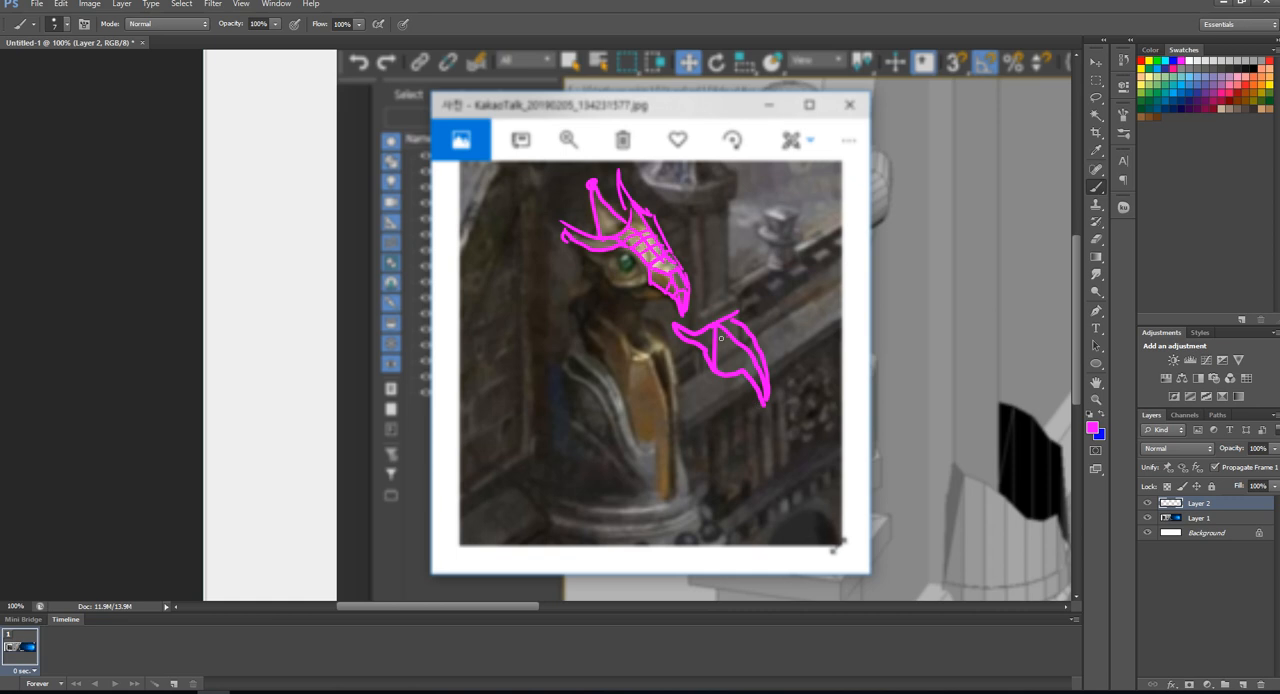
drag(726, 330, 731, 372)
mouse_move(752, 352)
mouse_down()
mouse_move(740, 374)
mouse_move(758, 382)
mouse_up()
drag(698, 331, 680, 337)
- Trace the mask's lower edge and rear crest tip, and erase all magenta lines over the statue's head
mouse_move(577, 235)
mouse_down()
mouse_move(606, 276)
mouse_move(671, 287)
mouse_up()
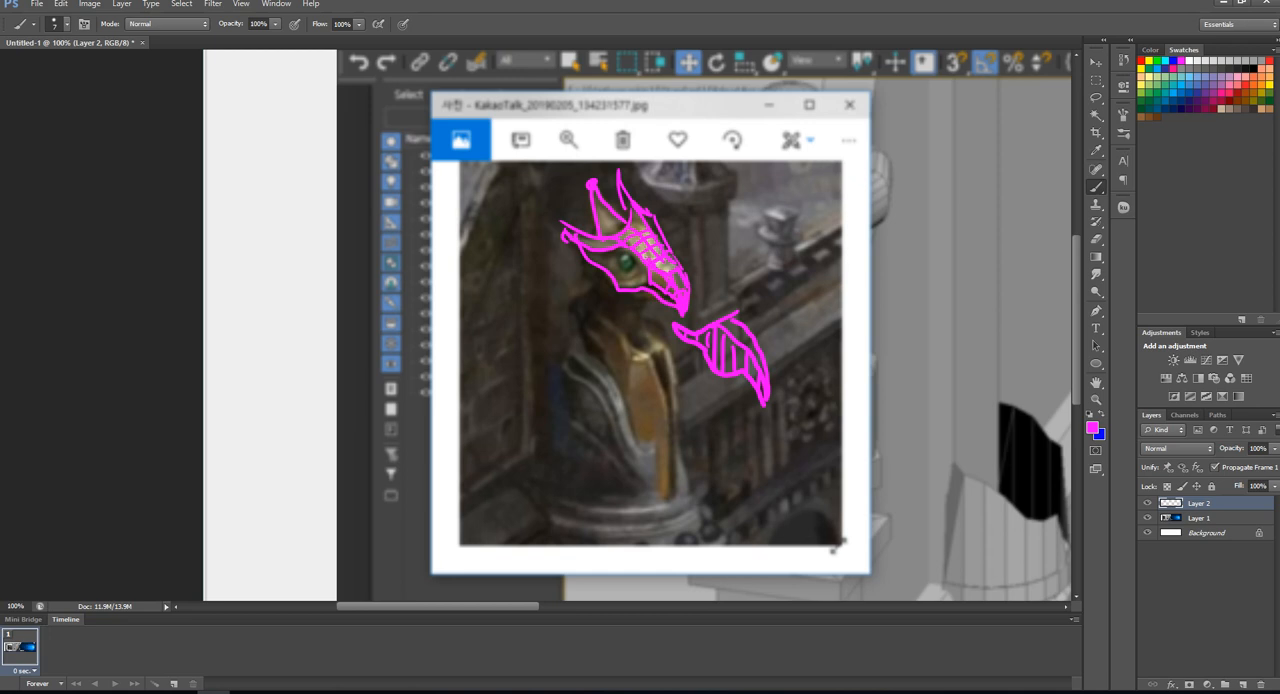
drag(567, 233, 557, 223)
key(e)
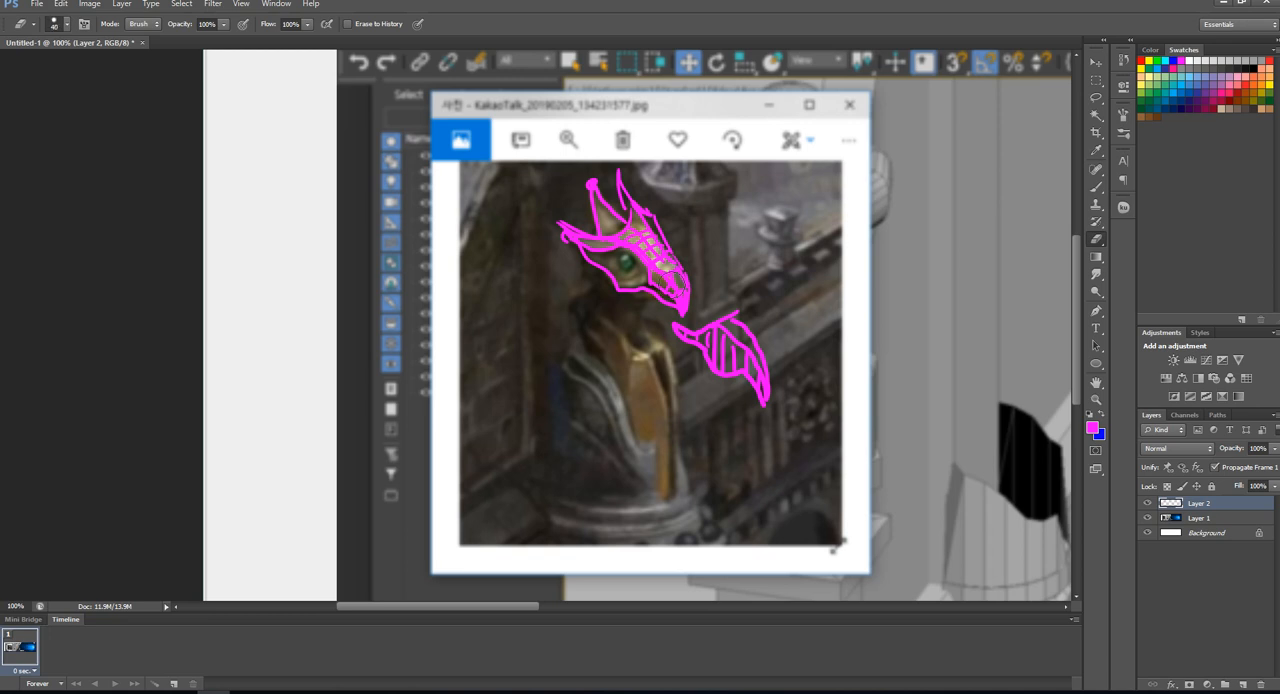
mouse_move(679, 279)
mouse_down()
mouse_move(600, 240)
mouse_move(615, 178)
mouse_up()
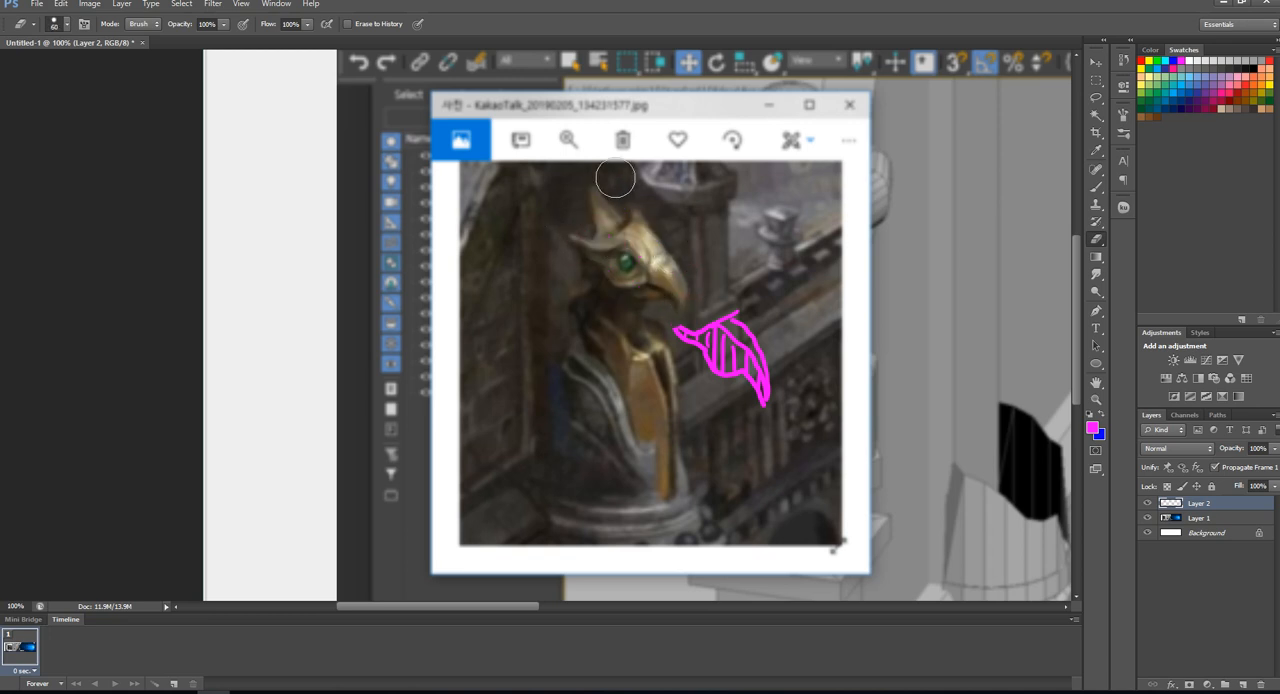
- Try extra polygon lines inside the side-view sketch and slanted strokes across the statue's cheek, undoing the strokes on the face
key(b)
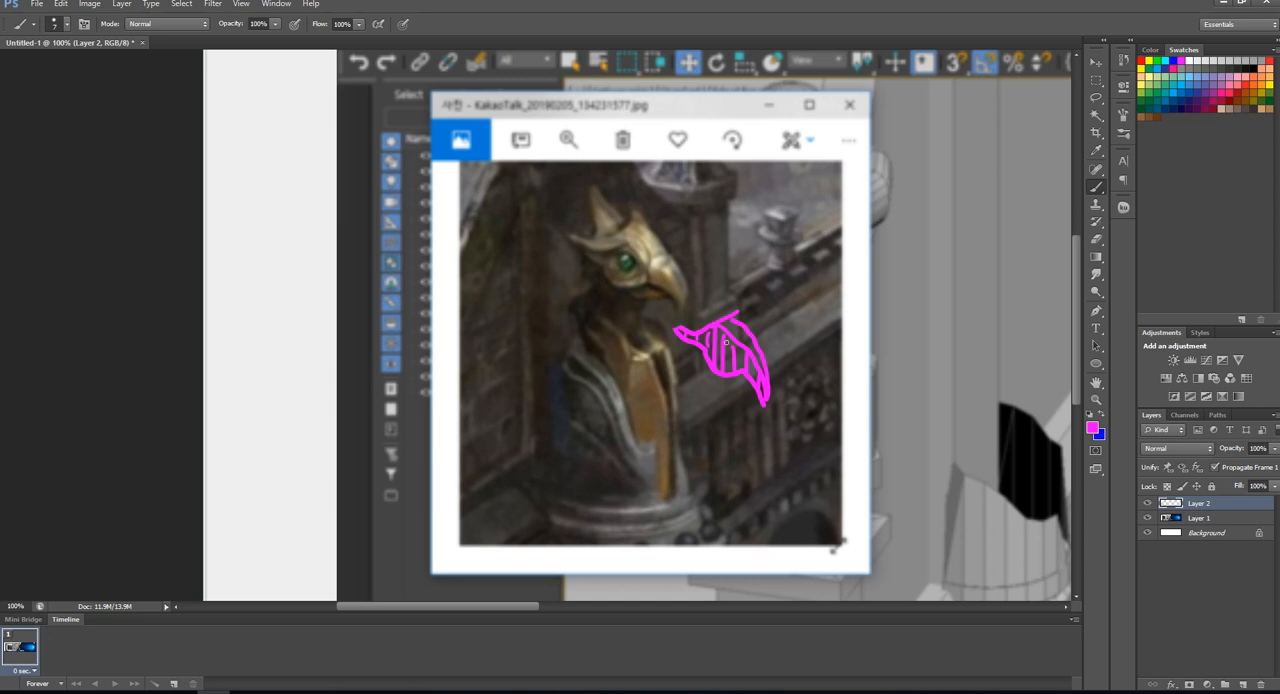
drag(735, 343, 716, 370)
mouse_move(631, 248)
mouse_down()
mouse_move(615, 289)
mouse_move(592, 271)
mouse_move(632, 284)
mouse_up()
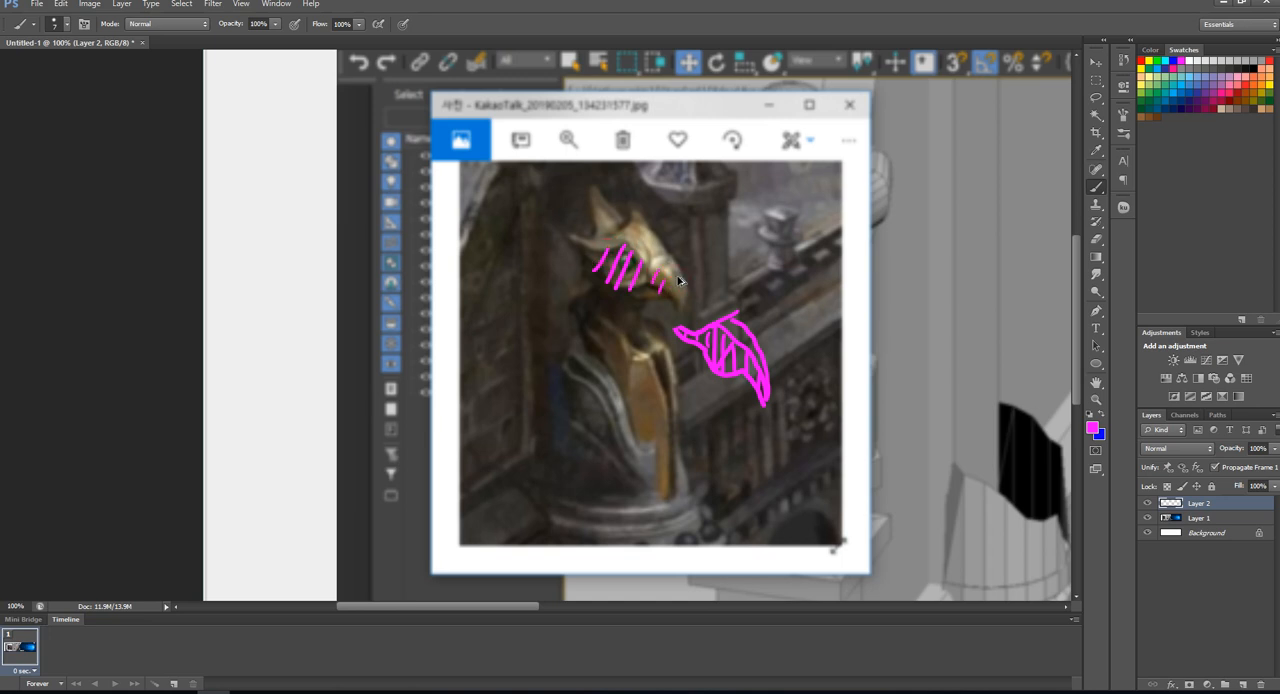
key(ctrl+alt+z)
key(ctrl+alt+z)
key(ctrl+alt+z)
key(ctrl+alt+z)
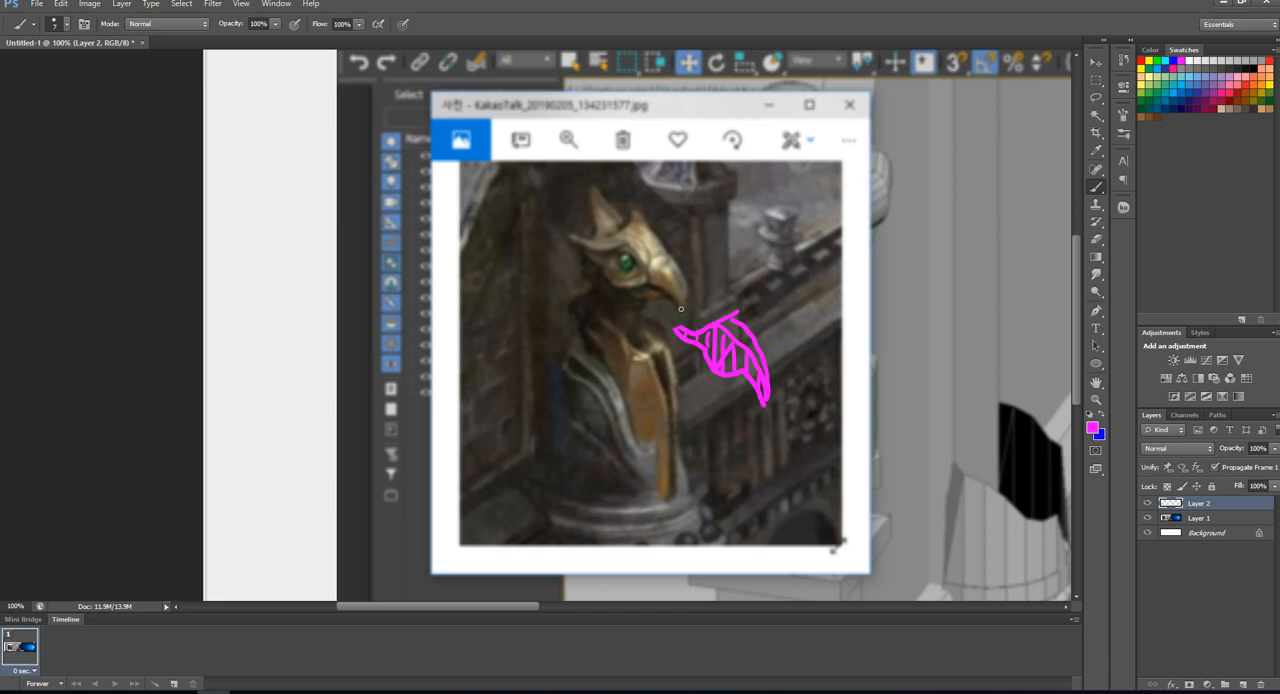
- Trace the brow ridge from the beak tip to the rear crest, then step back to restore the erased mask lines
mouse_move(681, 308)
mouse_down()
mouse_move(646, 250)
mouse_move(574, 235)
mouse_up()
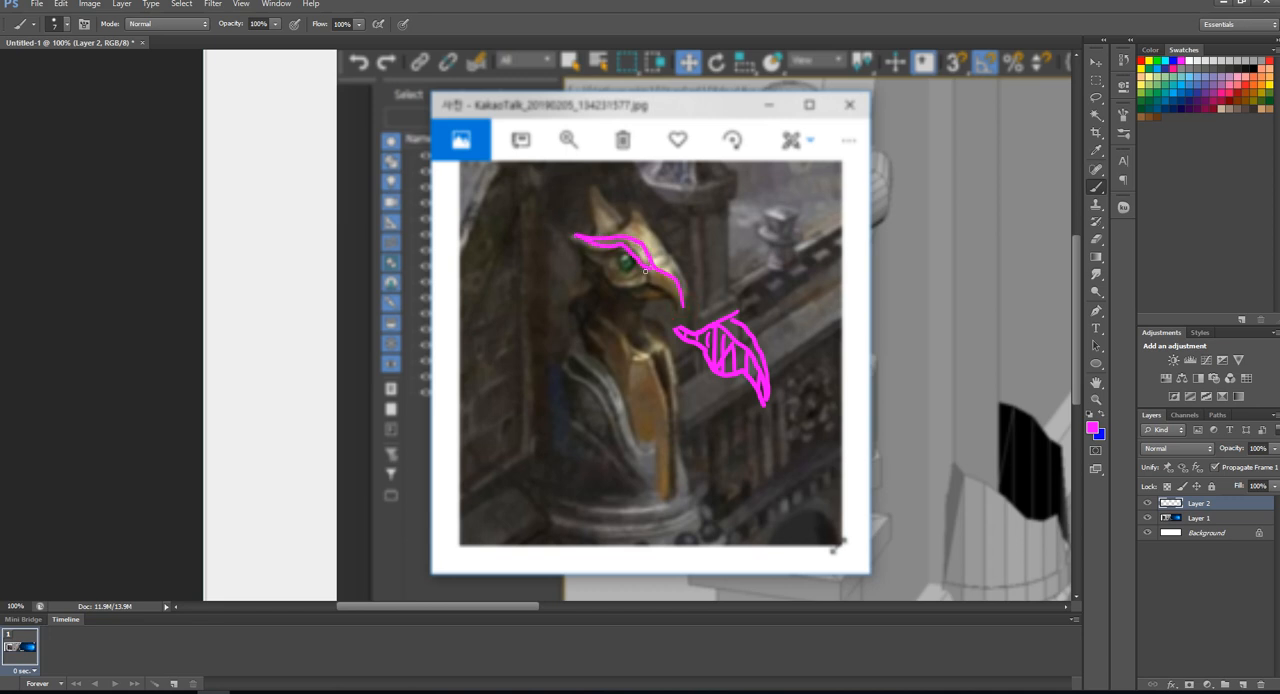
key(ctrl+alt+z)
key(ctrl+shift+z)
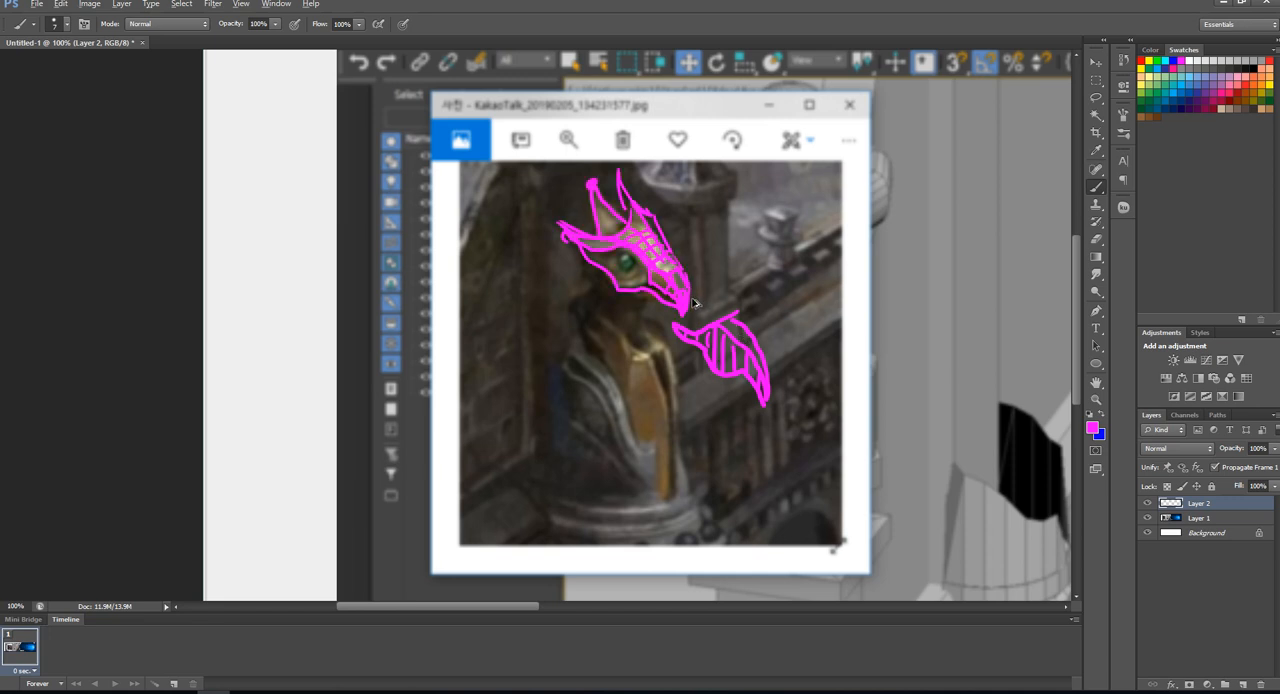
- Draw cross lines dividing the lower mask into polygons from the beak tip back to the rear crest
drag(682, 312, 684, 301)
drag(672, 257, 643, 293)
mouse_move(648, 248)
mouse_down()
mouse_move(622, 287)
mouse_move(602, 260)
mouse_move(594, 270)
mouse_move(603, 243)
mouse_up()
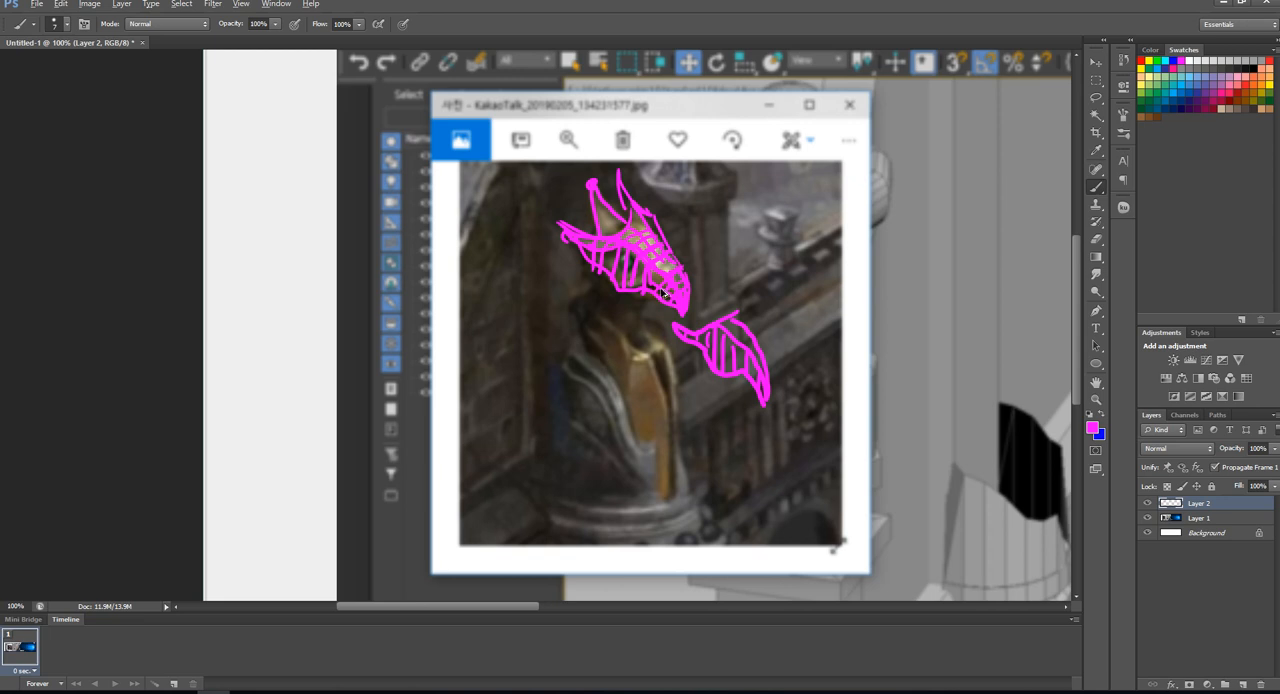
- Enlarge the eraser to 125 px and erase the magenta lines over the statue's head and the side sketch
key(e)
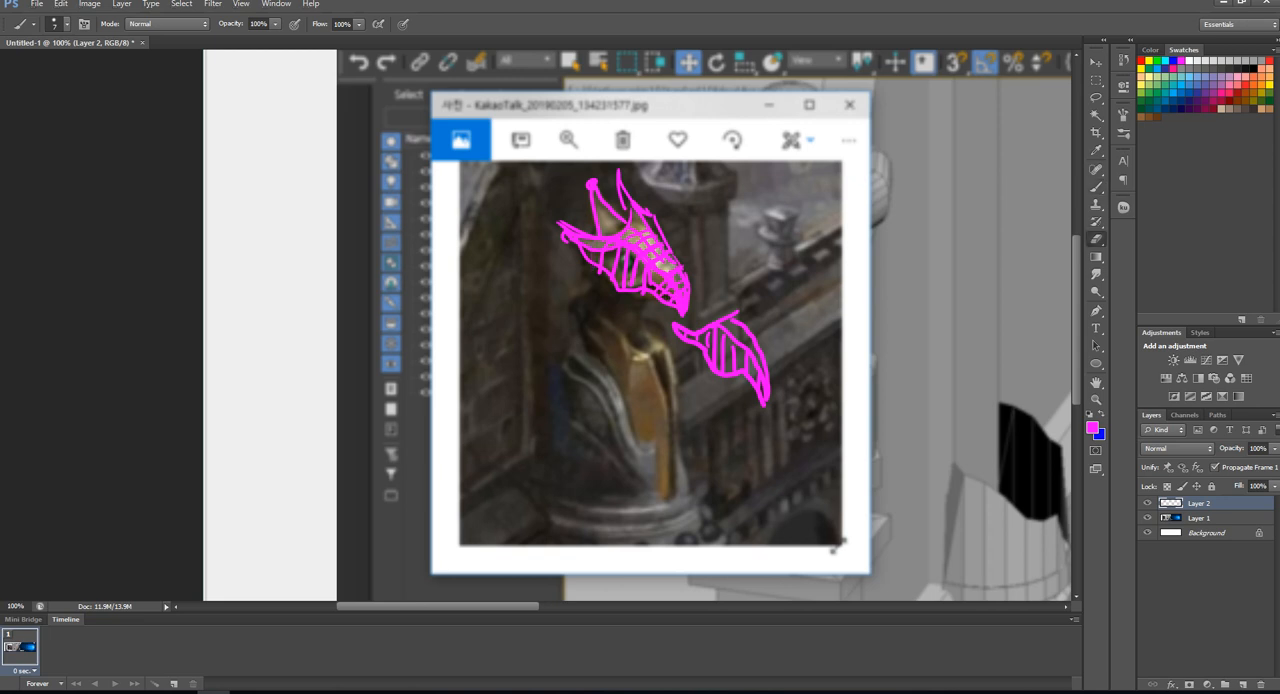
key(bracketright)
key(bracketright)
key(bracketright)
key(bracketright)
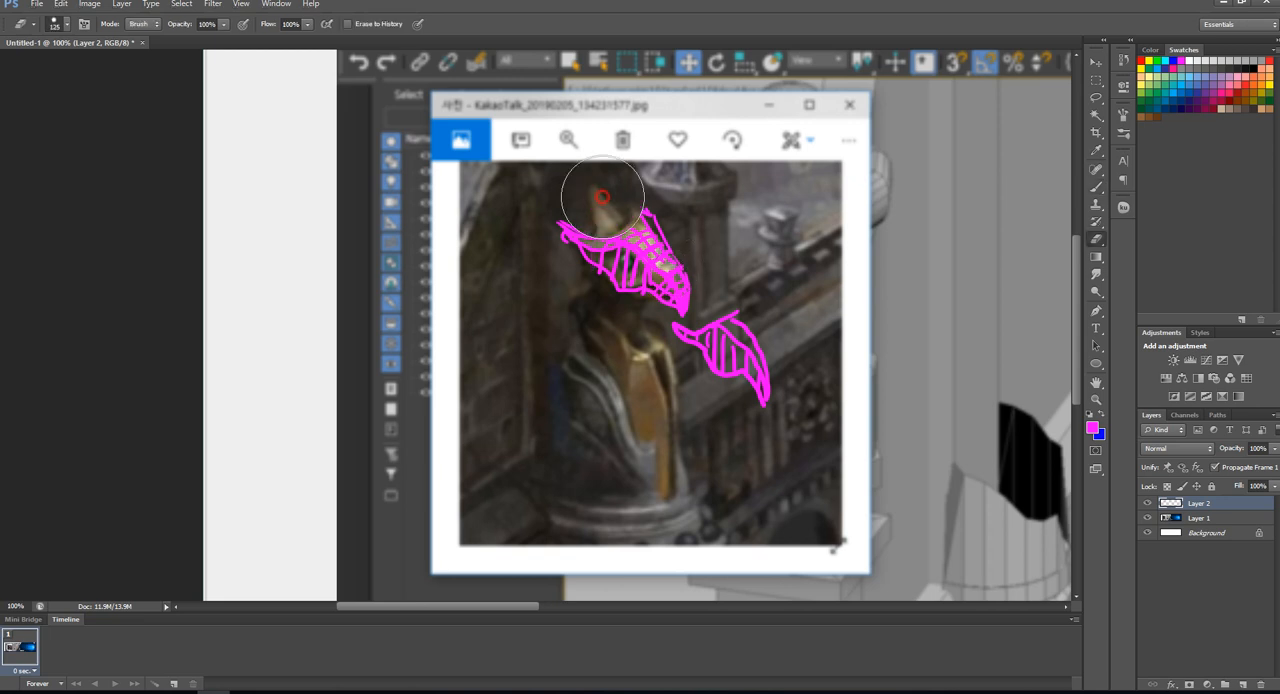
mouse_move(600, 194)
mouse_down()
mouse_move(617, 277)
mouse_move(659, 302)
mouse_move(723, 377)
mouse_move(757, 366)
mouse_up()
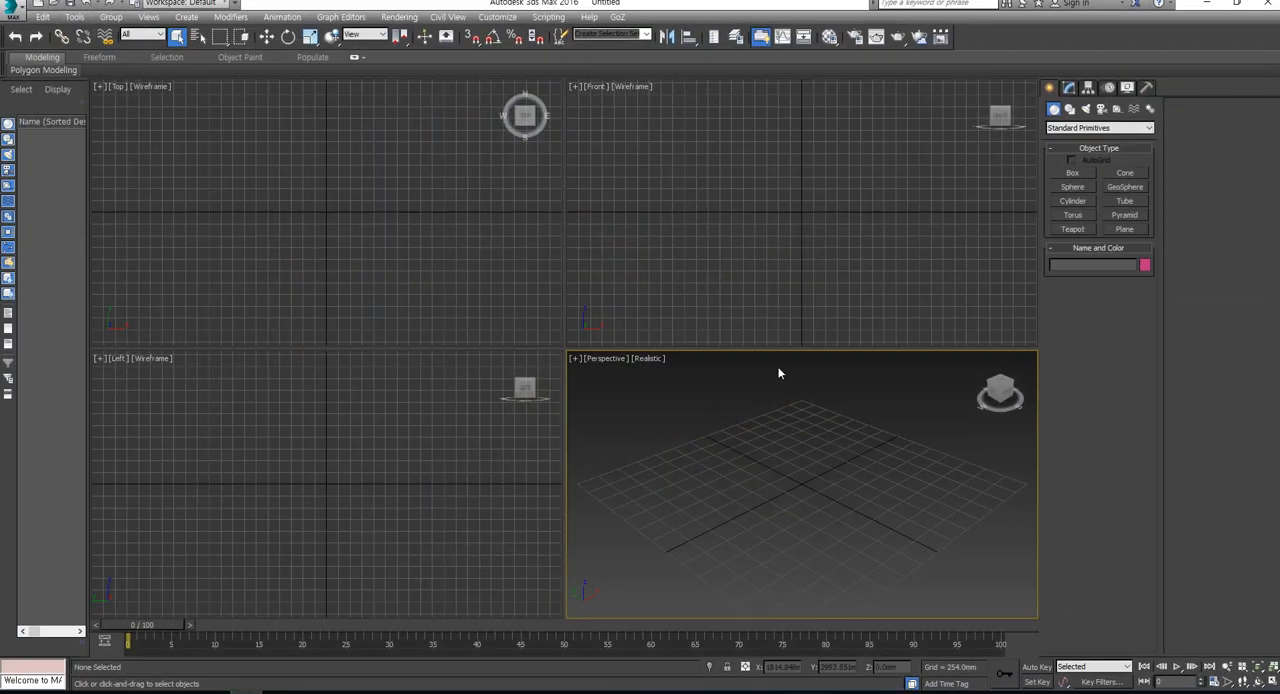
- In 3ds Max, create a box in the Front view about 2214 × 1621 × 1737 mm and convert it to Editable Poly
click(1073, 174)
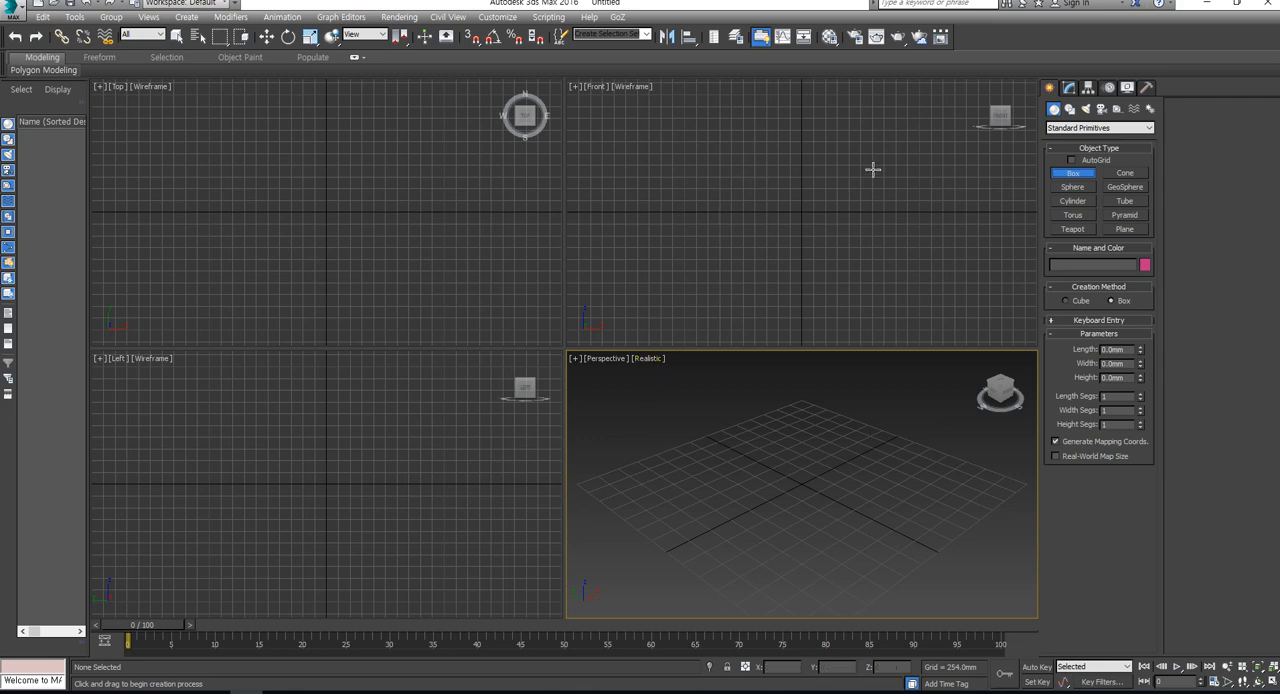
drag(767, 170, 842, 270)
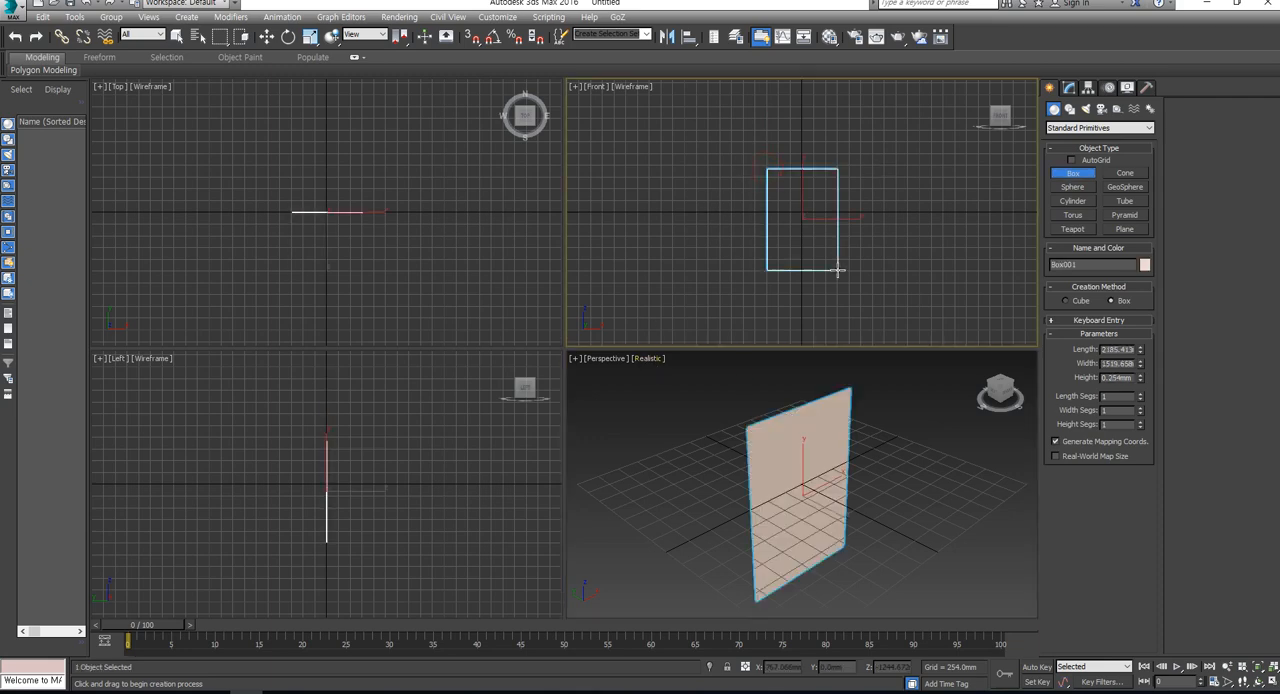
click(831, 189)
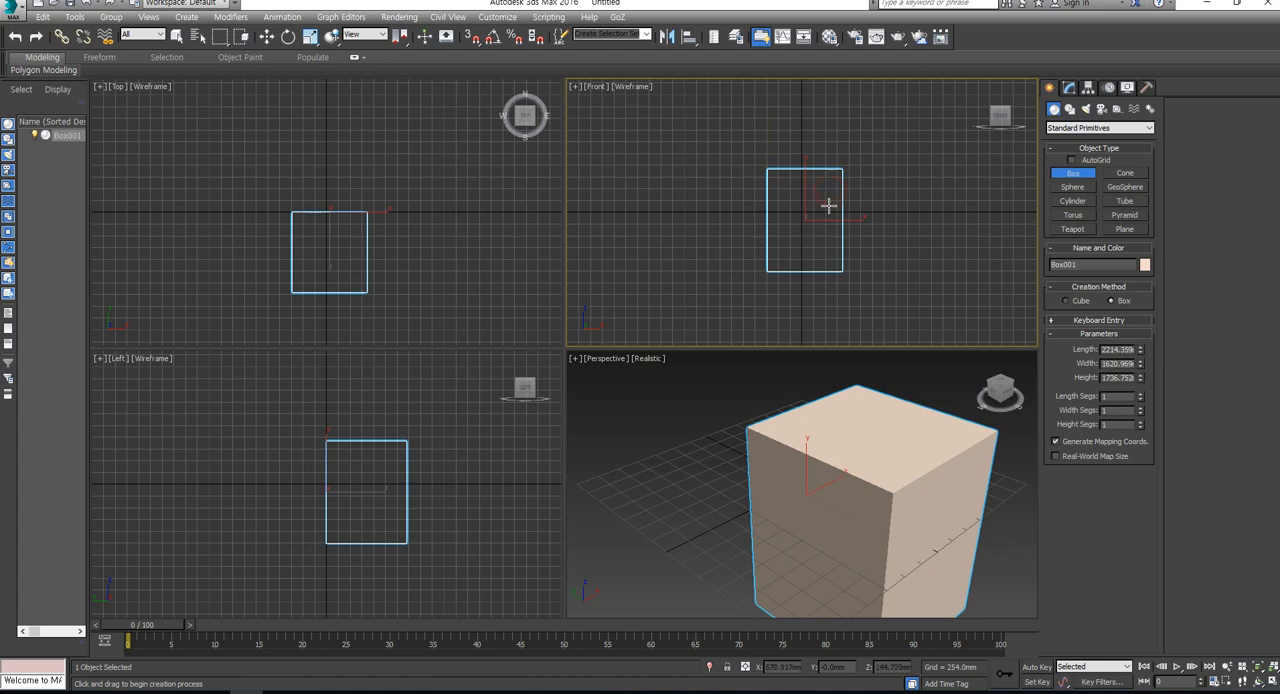
right_click(817, 213)
right_click(805, 220)
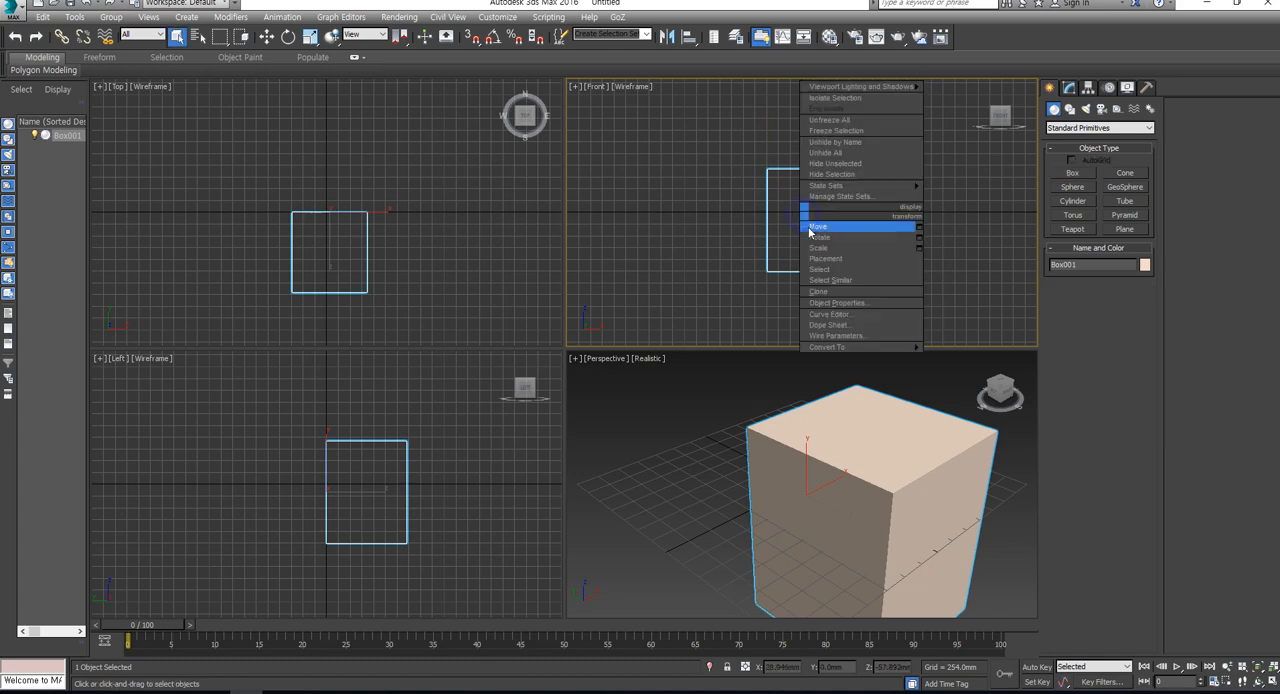
mouse_move(868, 347)
click(975, 359)
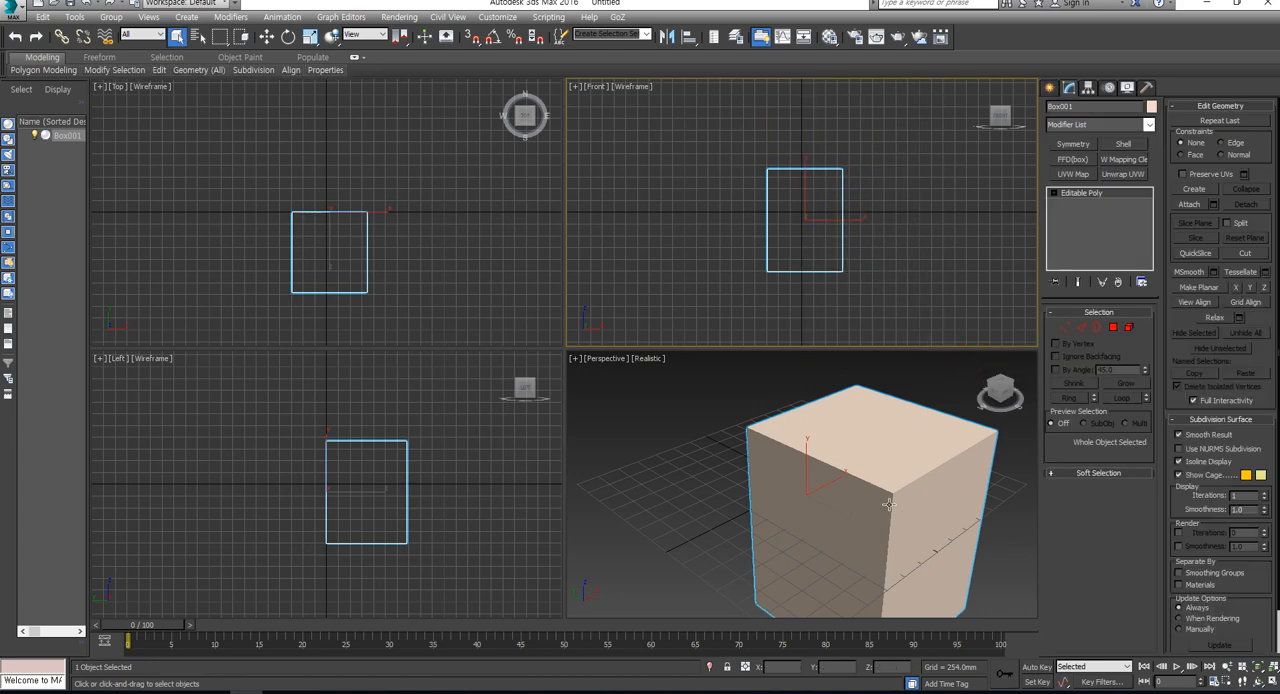
- Reset the box's X and Z positions to 0 mm, then move it along Y to about 831 mm
key(w)
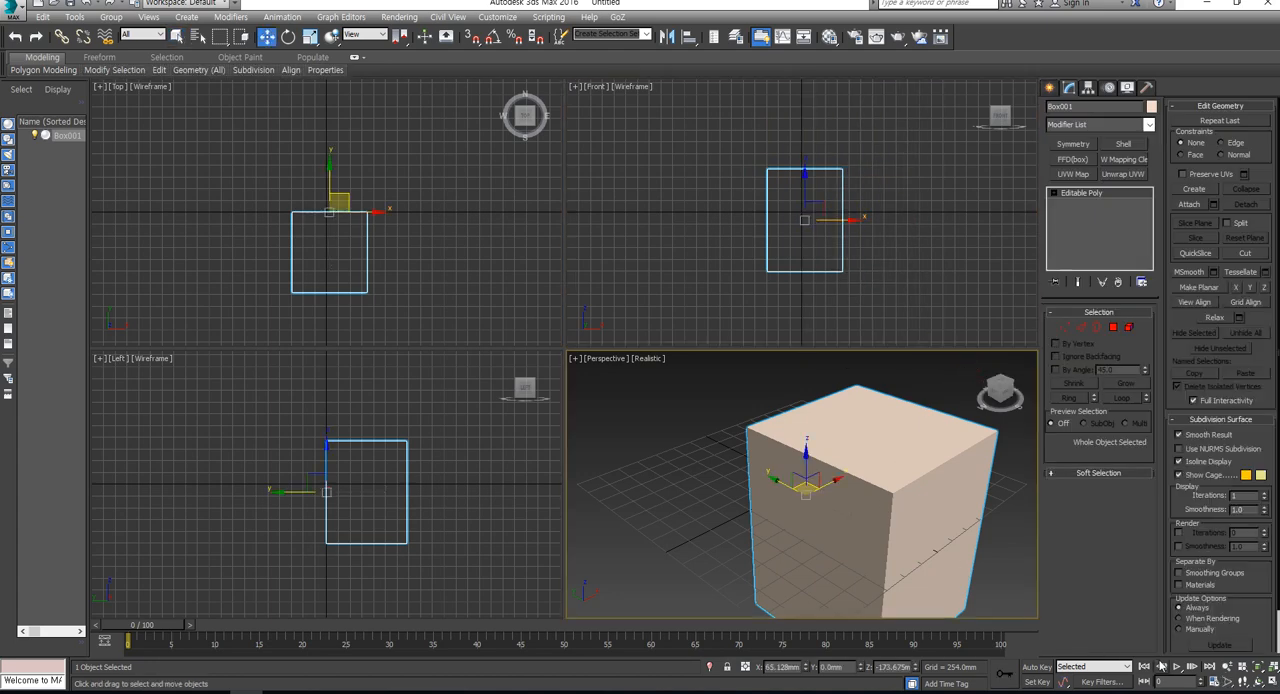
right_click(804, 667)
right_click(918, 667)
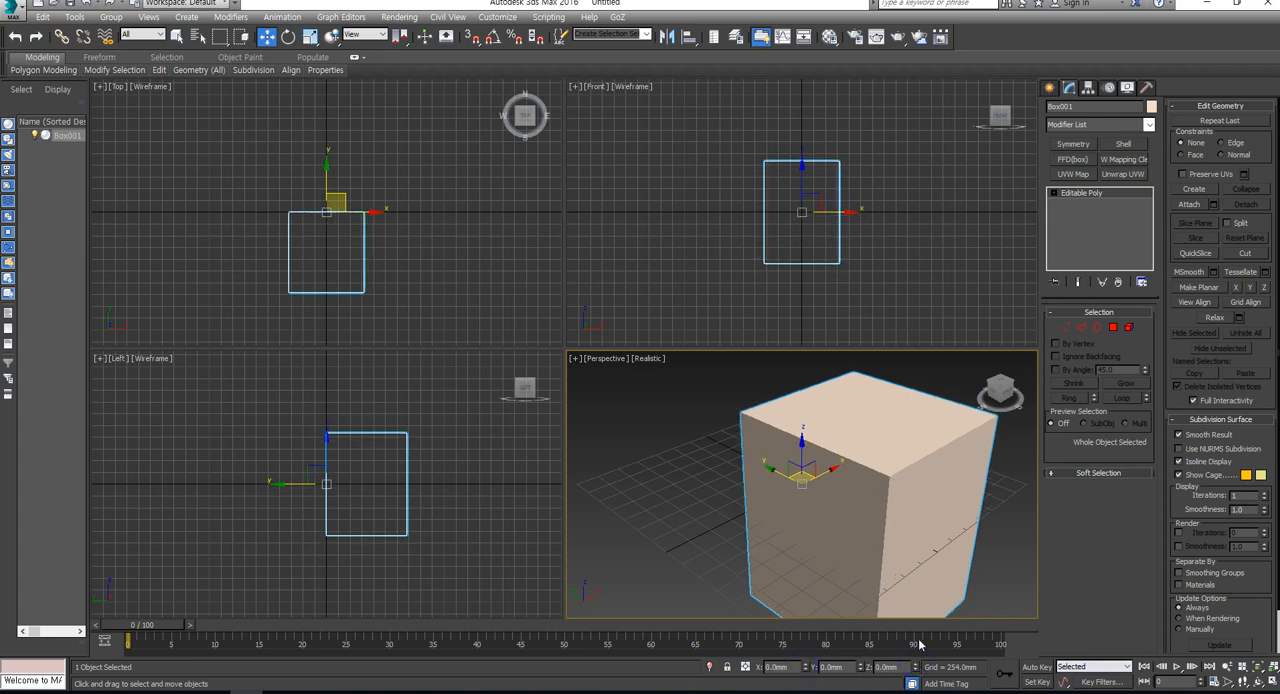
key(ctrl+shift+z)
middle_click(443, 222)
scroll(443, 222, down, 3)
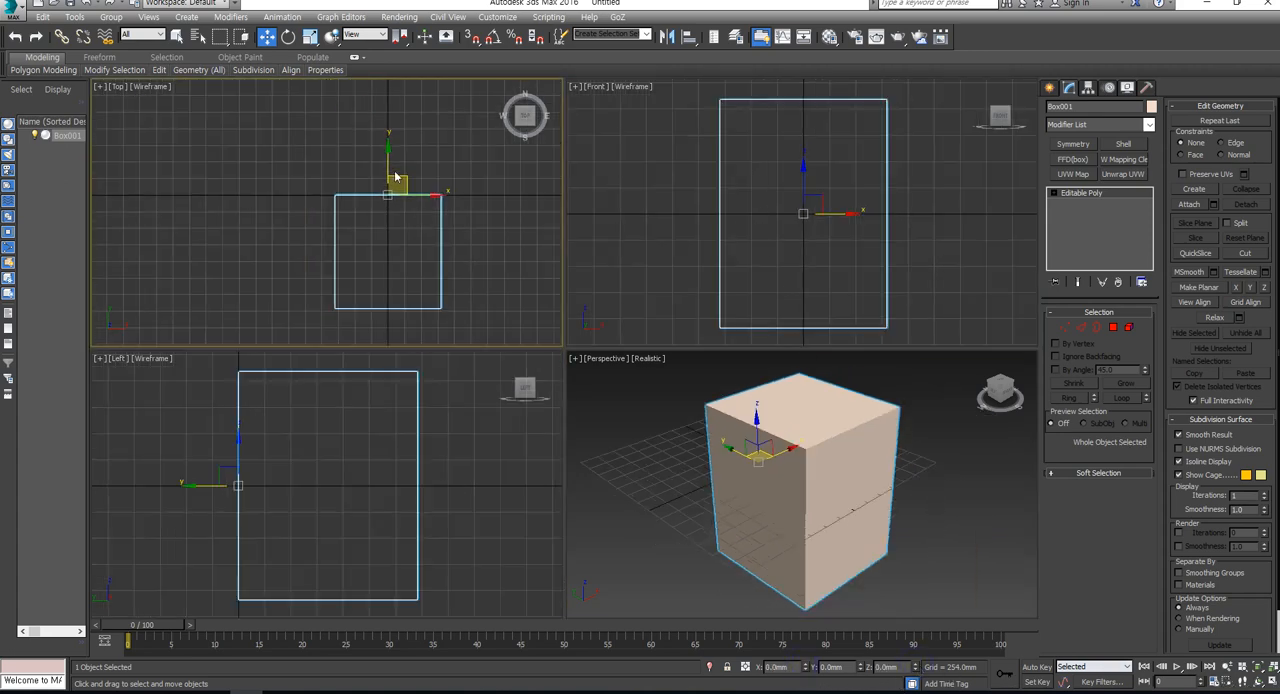
drag(389, 162, 389, 107)
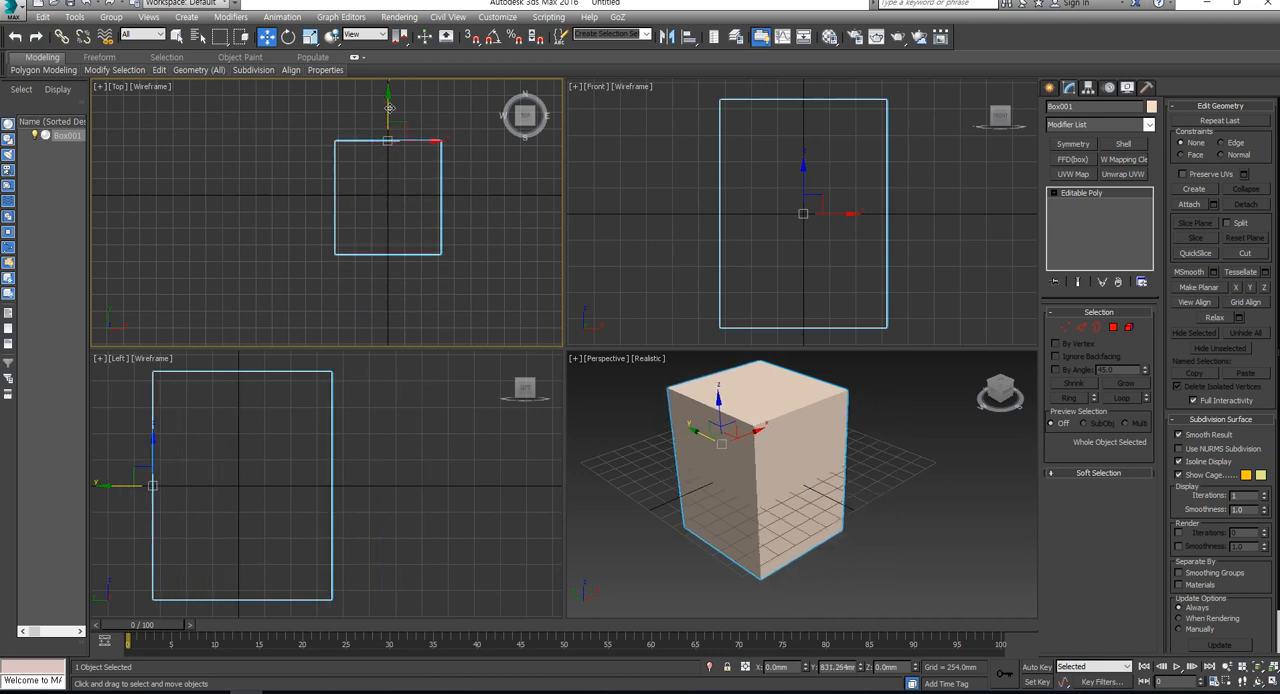
- Connect the four edges crossing the box's width to add a vertical edge loop down its centre
click(1081, 327)
scroll(831, 223, down, 2)
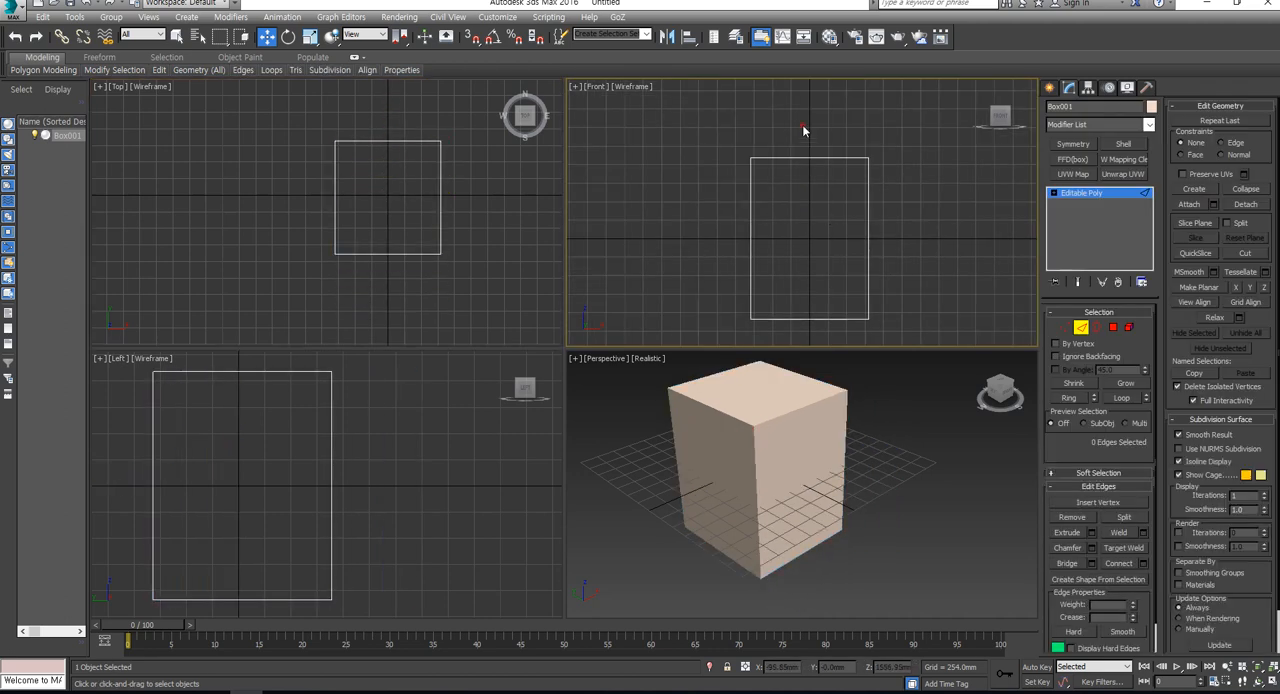
drag(803, 130, 808, 345)
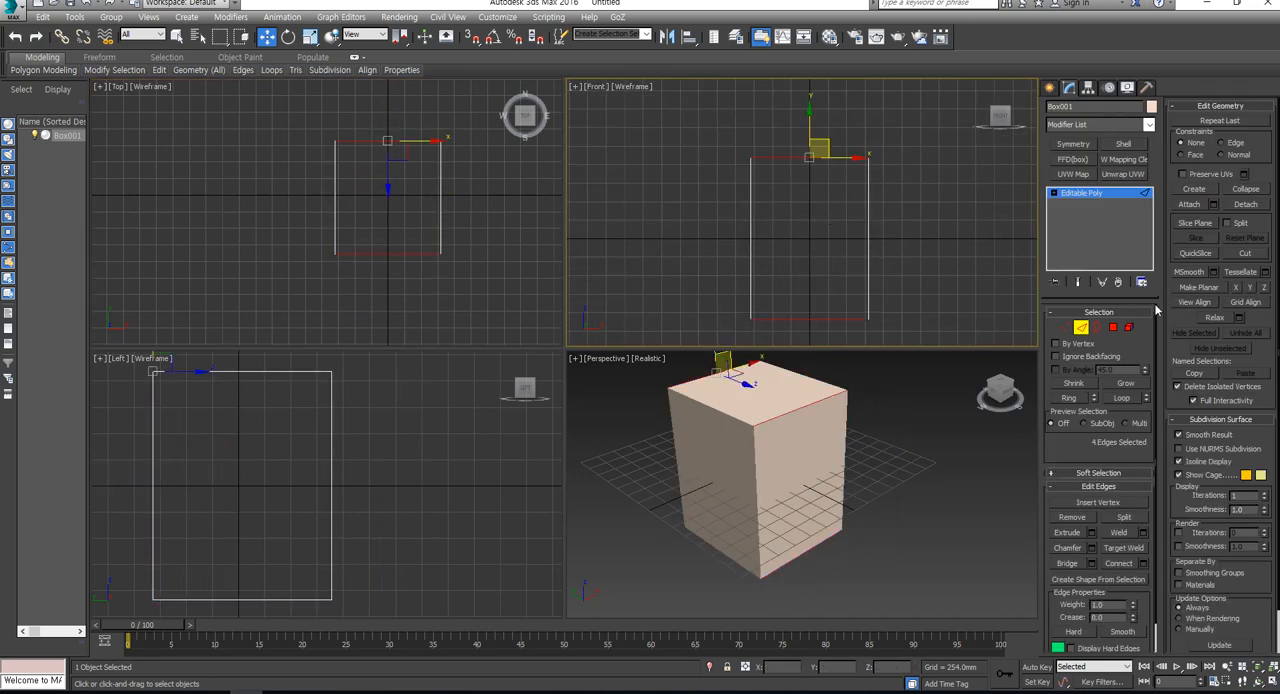
click(1122, 563)
key(ctrl+x)
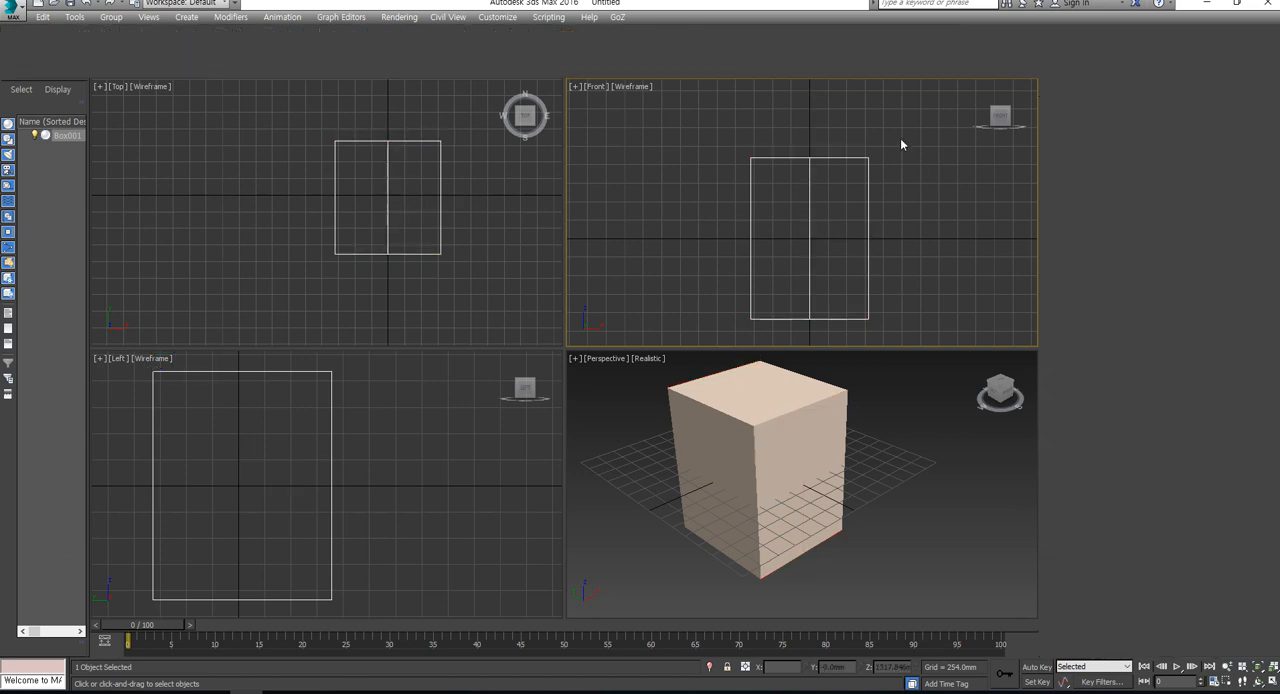
- Try deleting the polygons on one side of the centre loop to keep only half of the box
drag(977, 127, 842, 356)
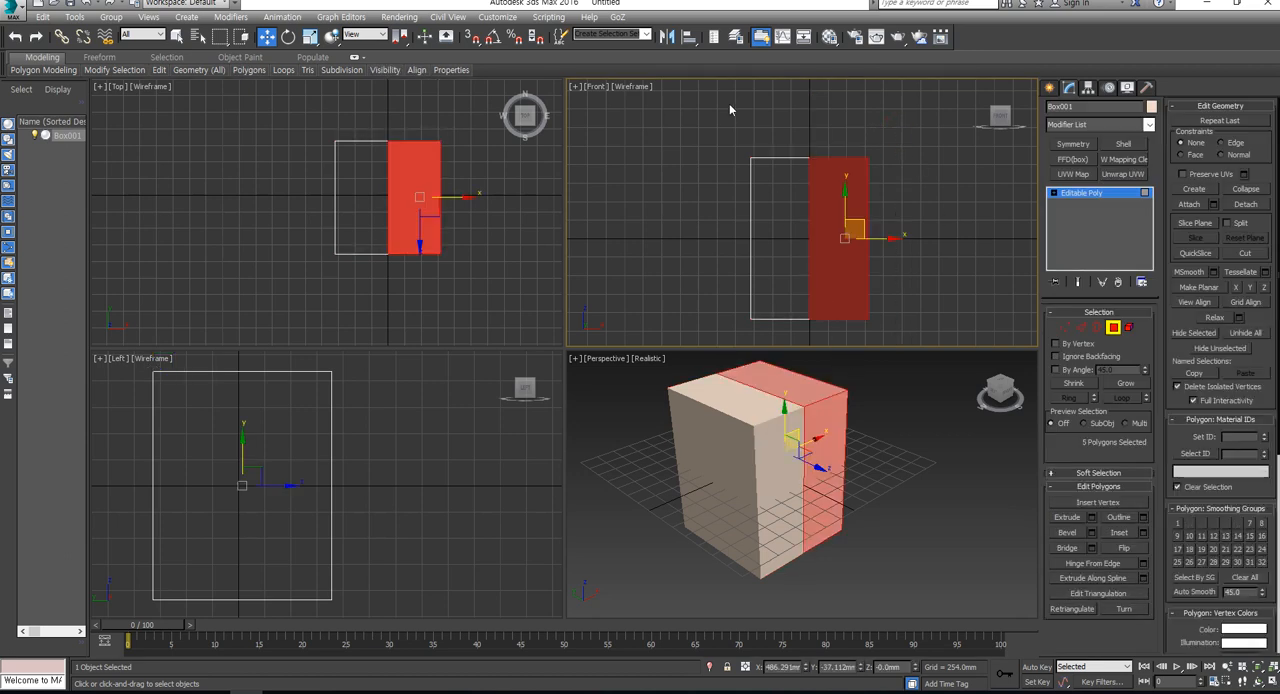
key(ctrl+i)
key(Delete)
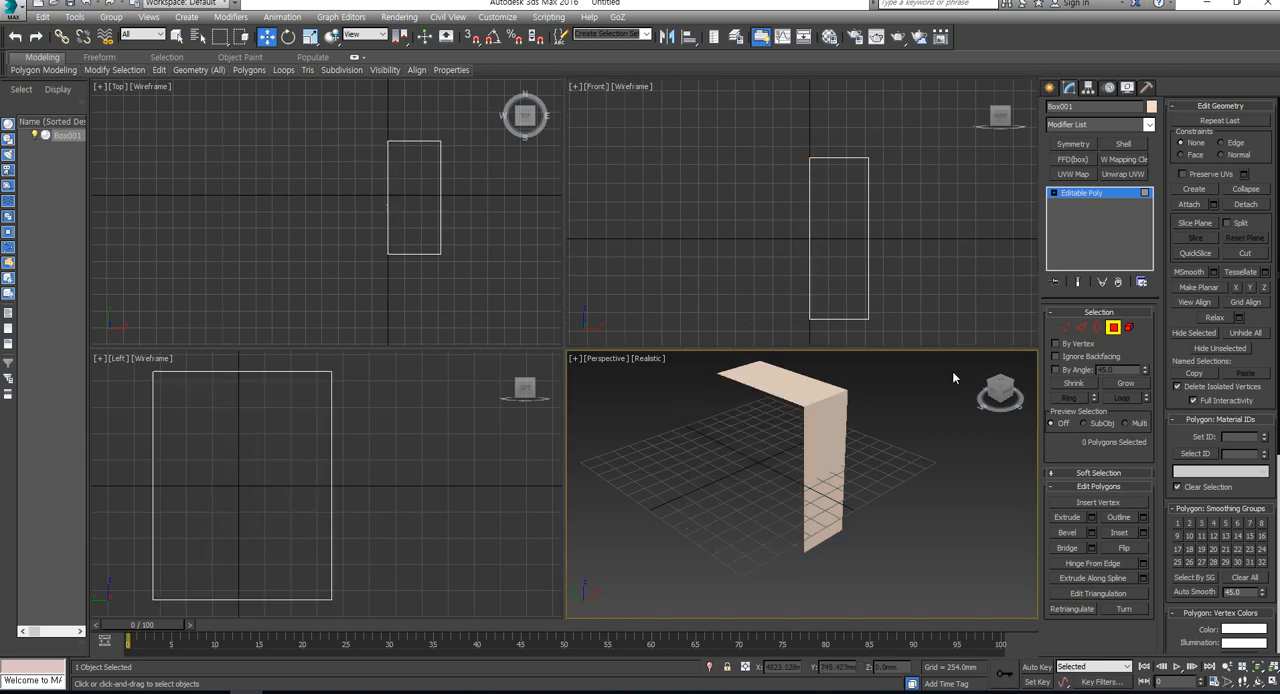
click(1113, 328)
click(1070, 330)
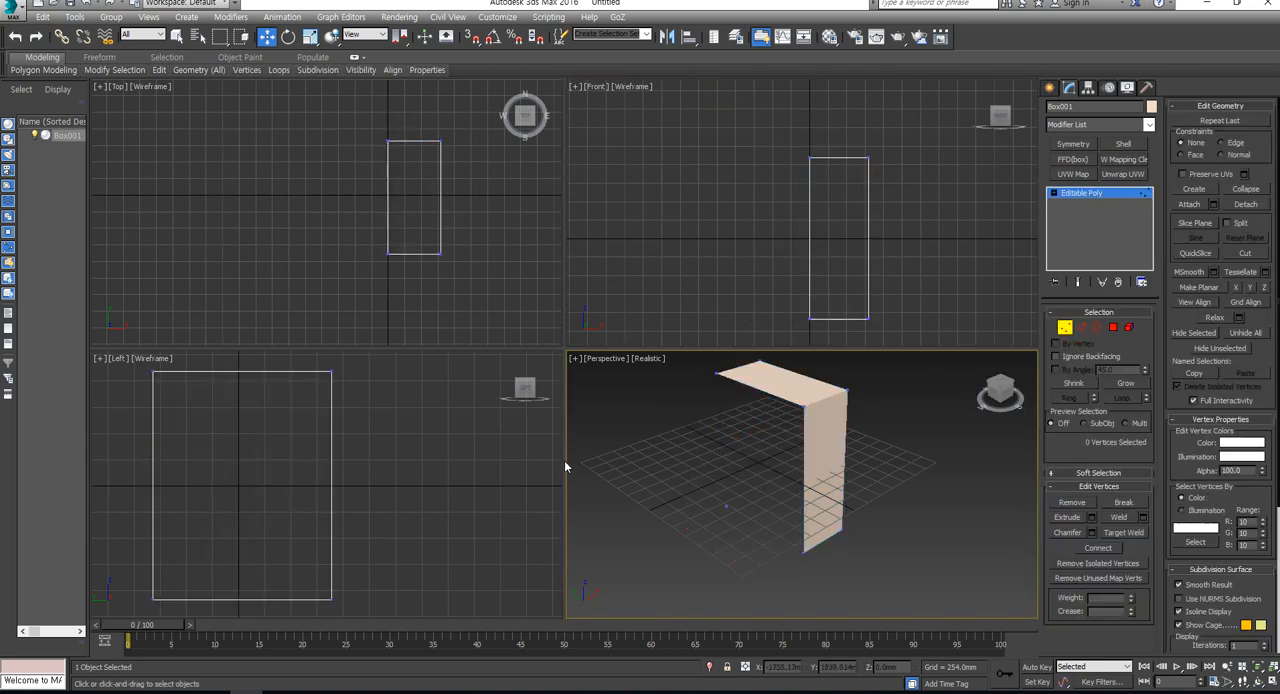
click(499, 462)
key(z)
click(1082, 326)
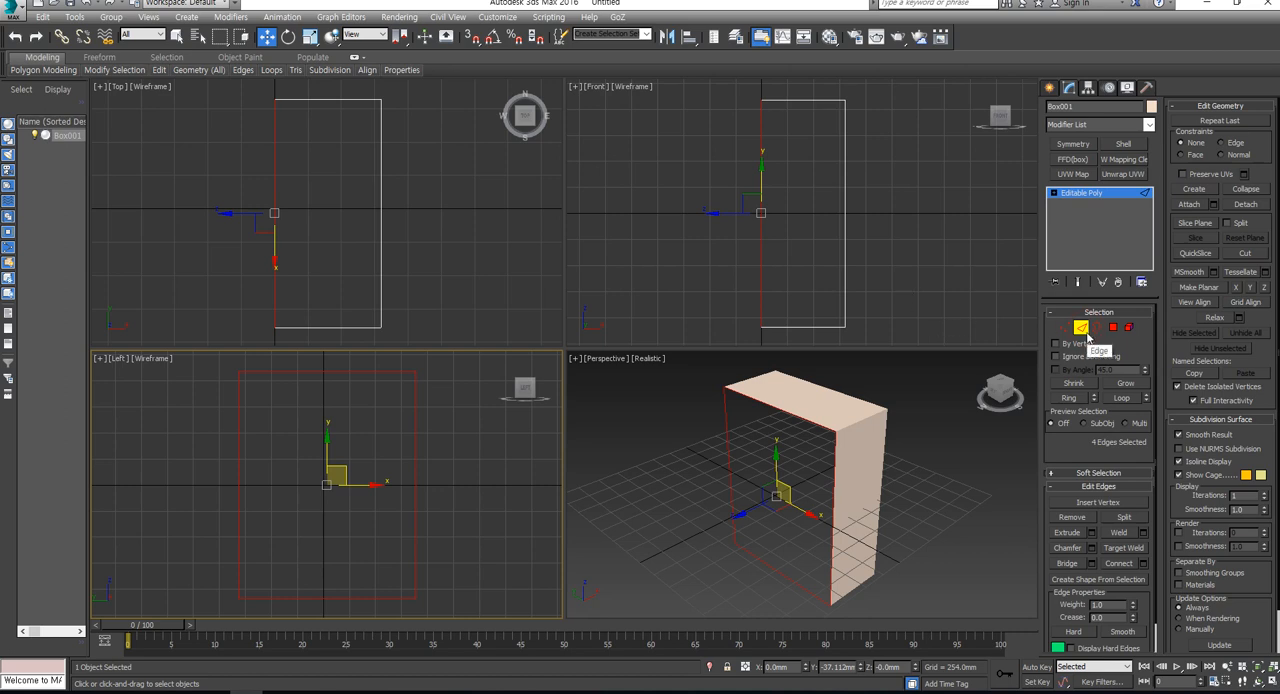
click(1082, 327)
- Try collapsing the six front vertices into a single point and pulling it forward, then undo these changes
click(1064, 327)
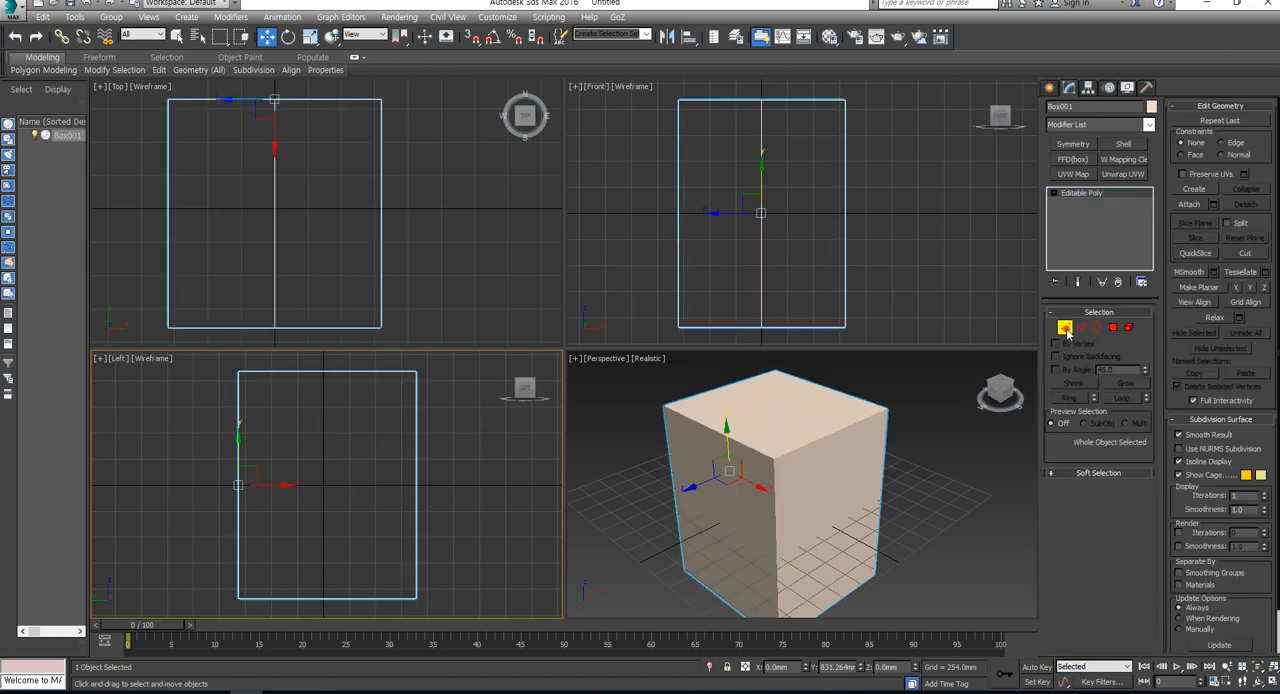
scroll(445, 462, down, 8)
drag(476, 414, 427, 570)
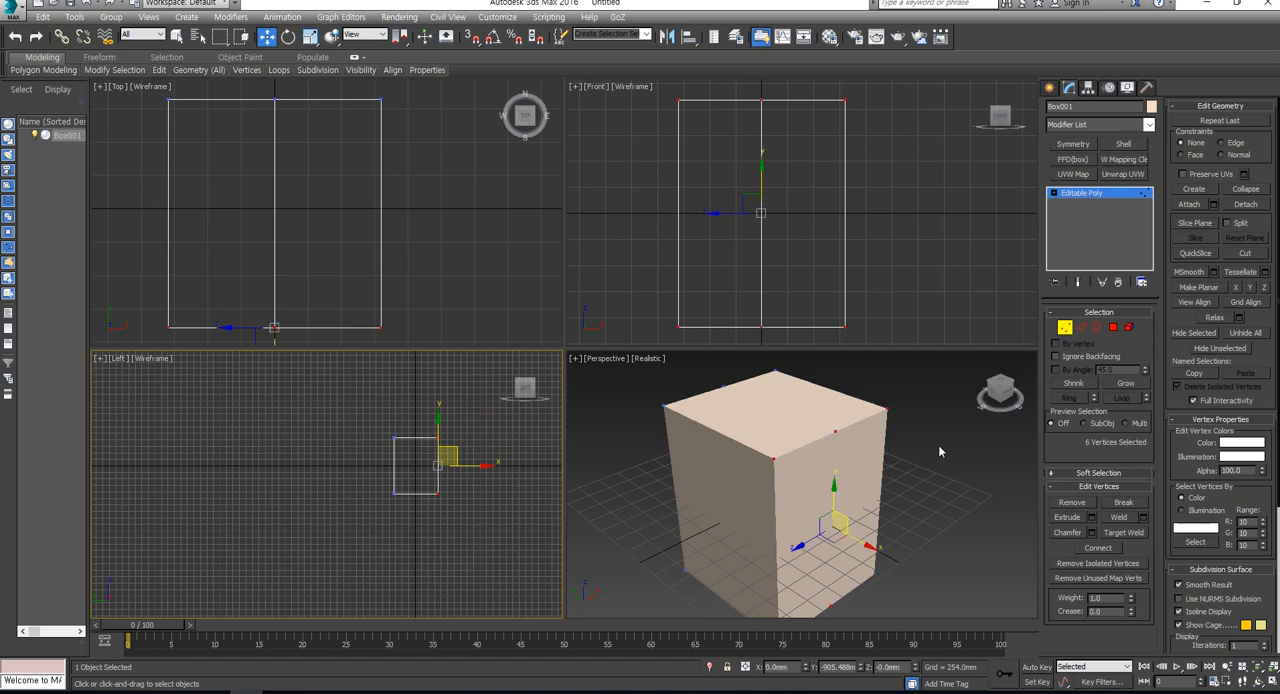
click(1245, 189)
click(831, 523)
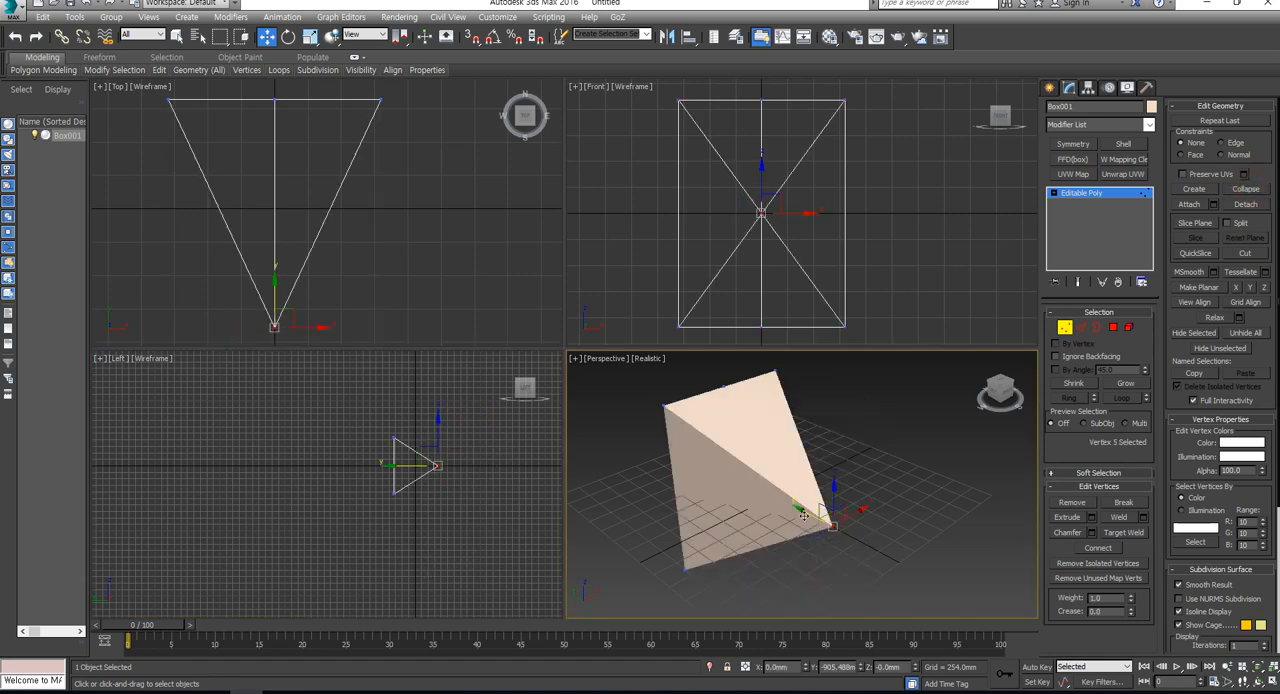
drag(800, 511, 904, 591)
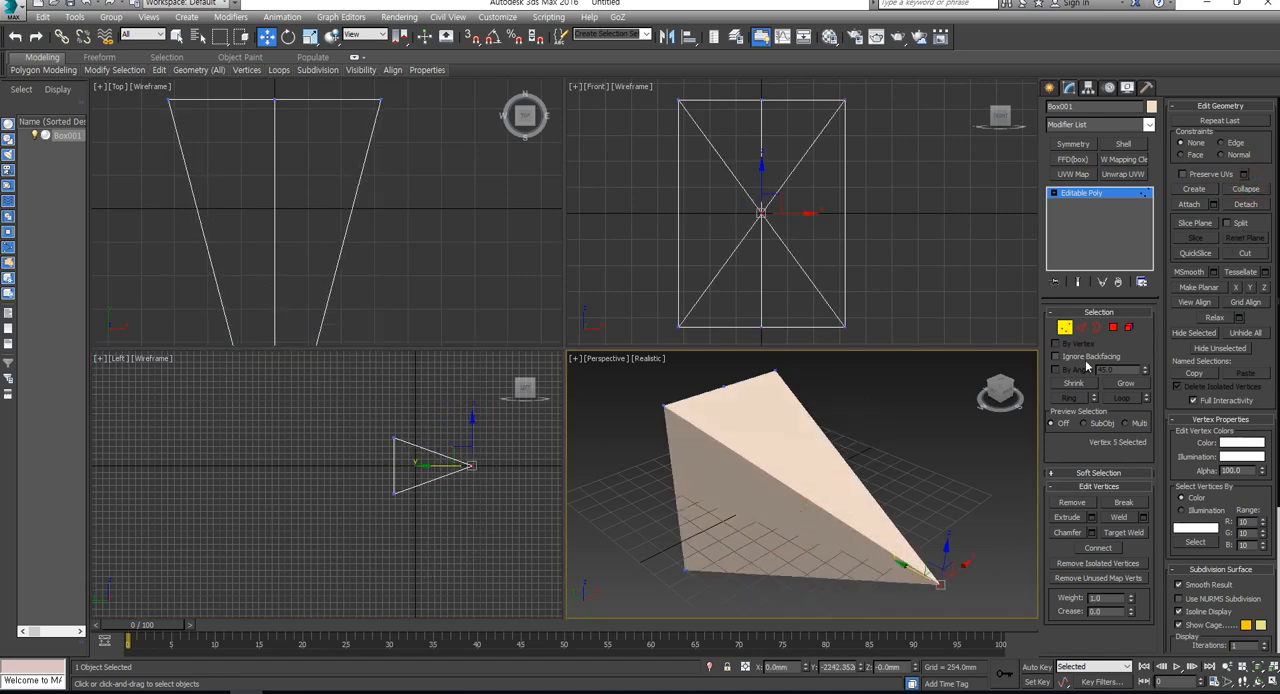
key(ctrl+z)
key(ctrl+z)
key(ctrl+z)
- Connect the six edges running from front to back to add an edge loop across the middle of the box's depth
click(1084, 328)
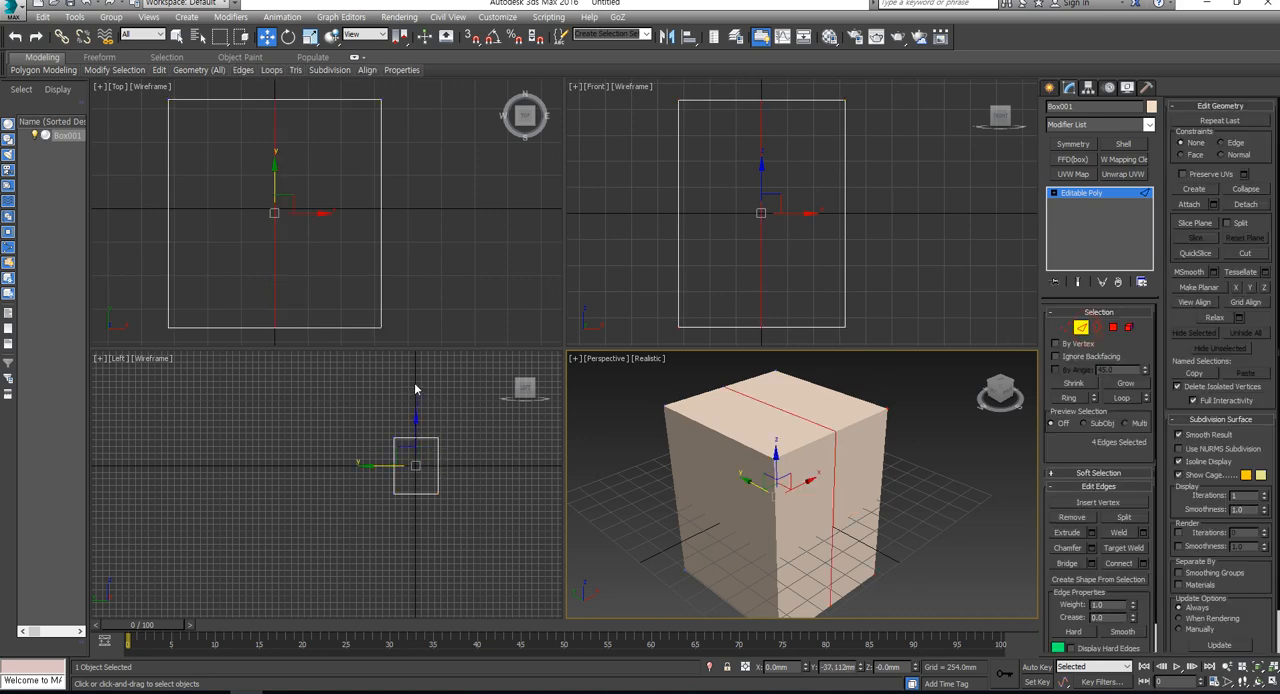
drag(416, 389, 420, 531)
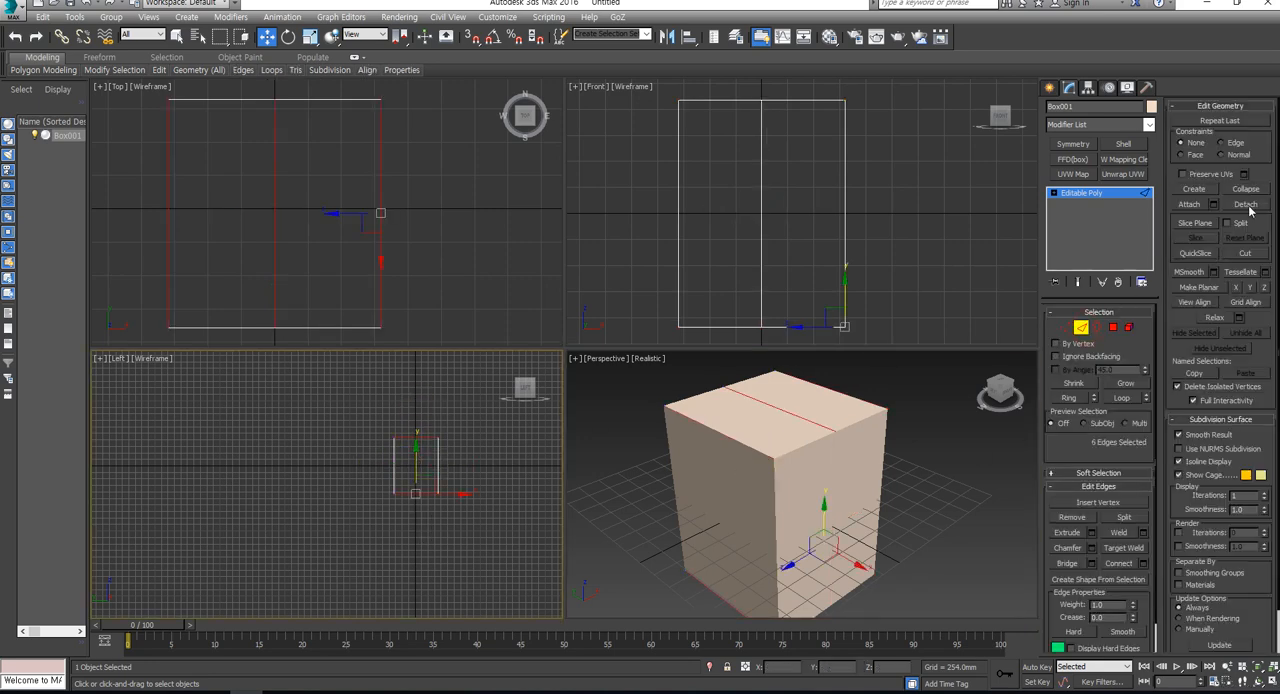
click(1116, 564)
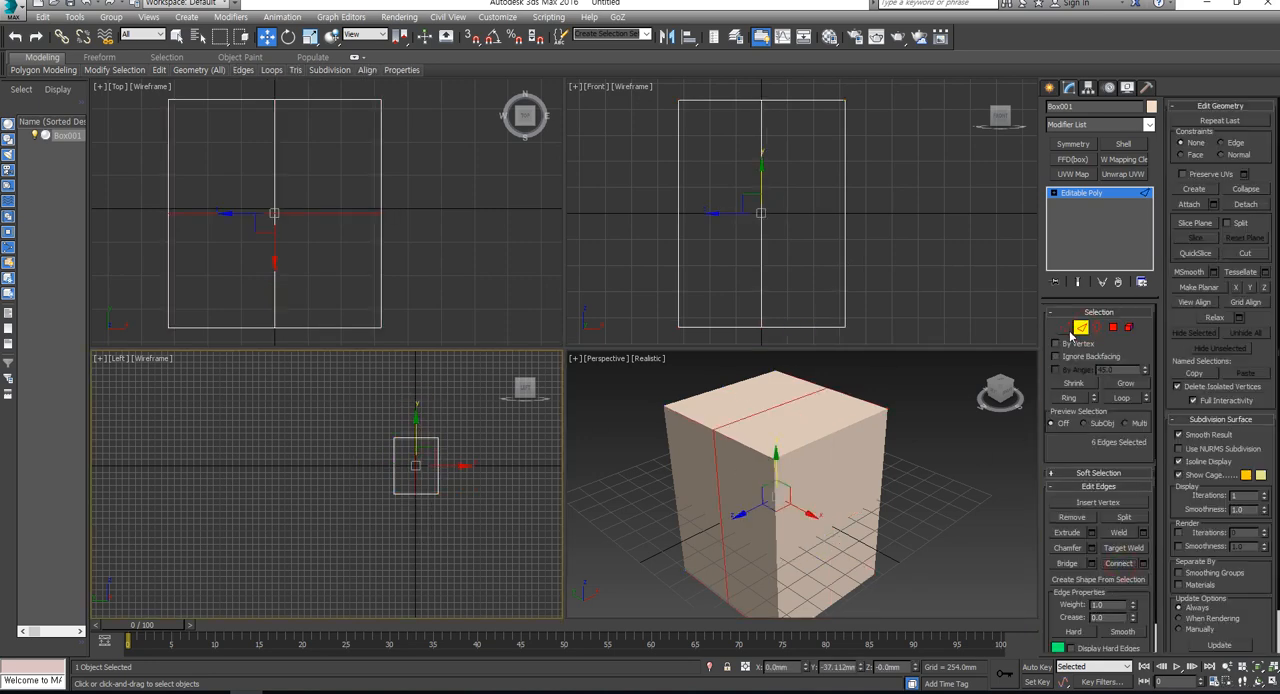
- Collapse the six front vertices into one point and move it forward and down to about Y -2233, Z -1230 mm as a beak
click(1065, 328)
drag(463, 418, 438, 546)
click(1245, 190)
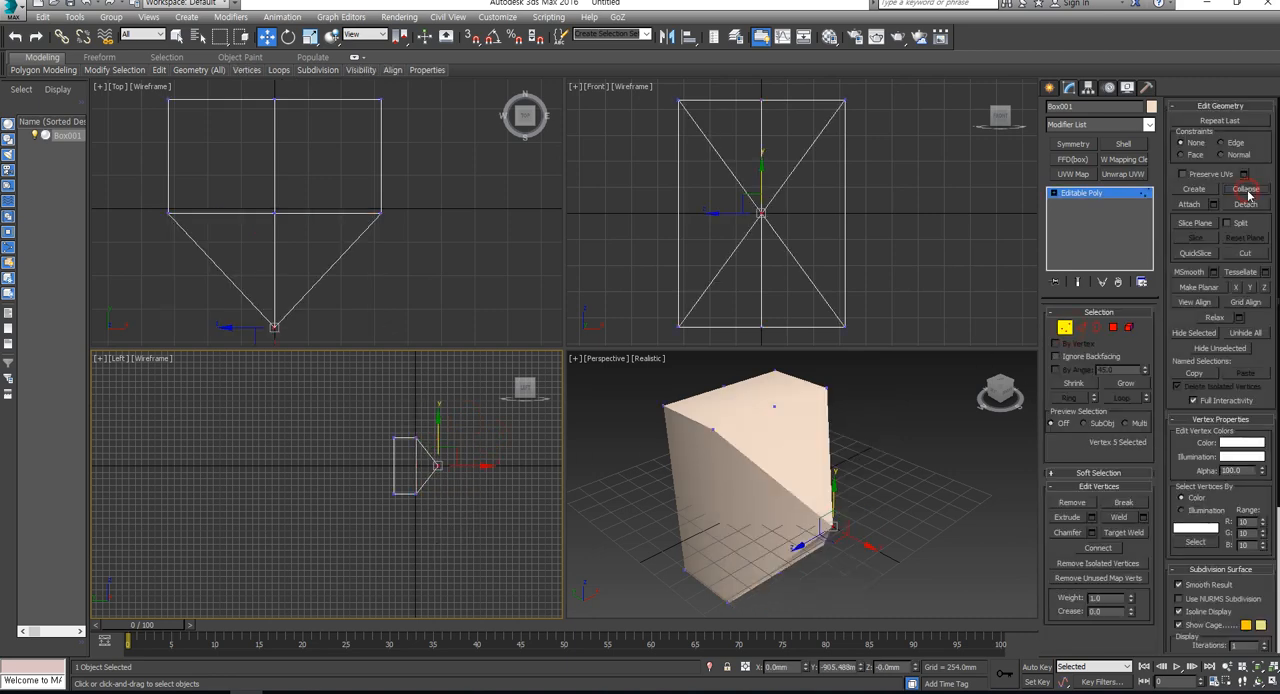
click(437, 456)
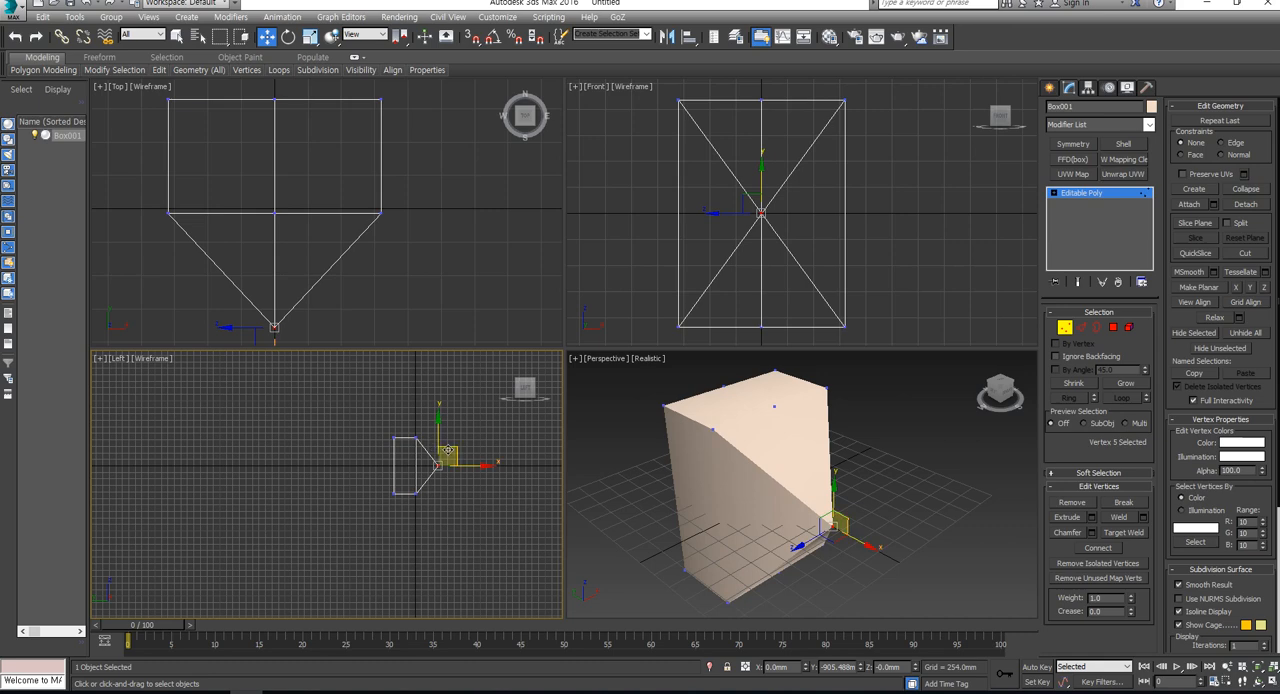
drag(443, 452, 485, 517)
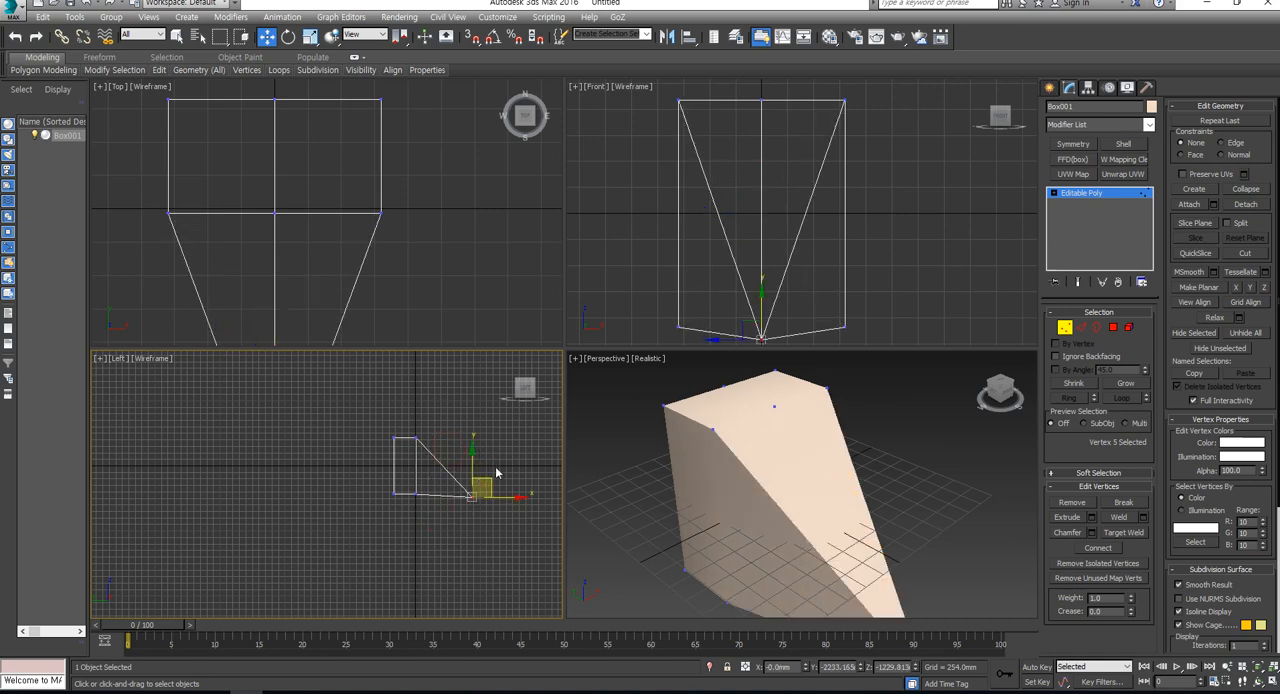
- Raise the beak tip to about Z -966 mm, then move the six rear vertices back to about Y 2377 mm and scale them taller
drag(474, 470, 471, 463)
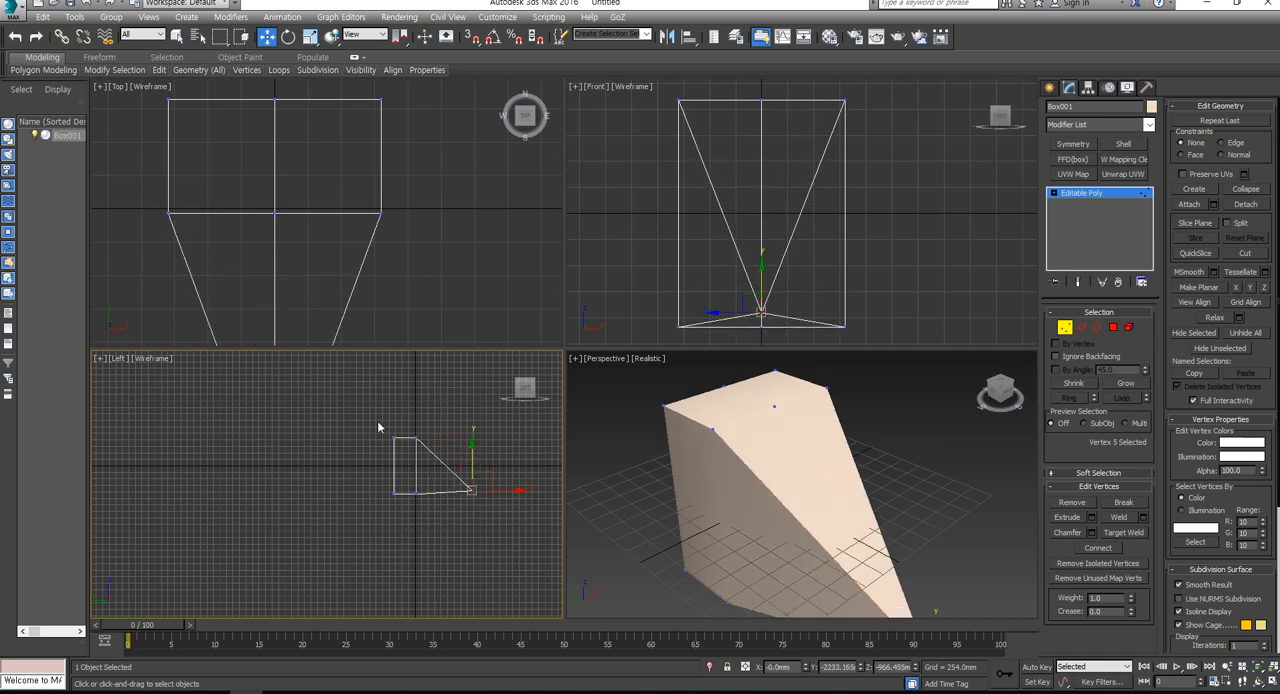
drag(399, 446, 392, 604)
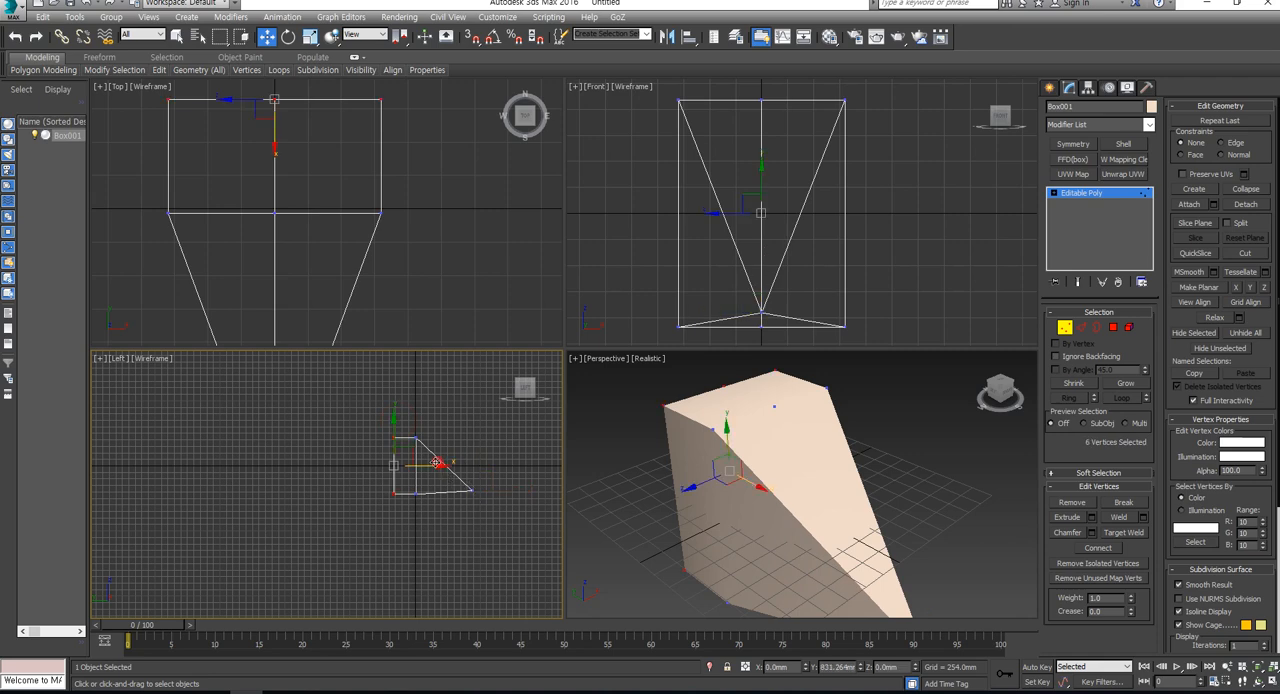
drag(437, 466, 399, 476)
key(r)
drag(355, 427, 356, 414)
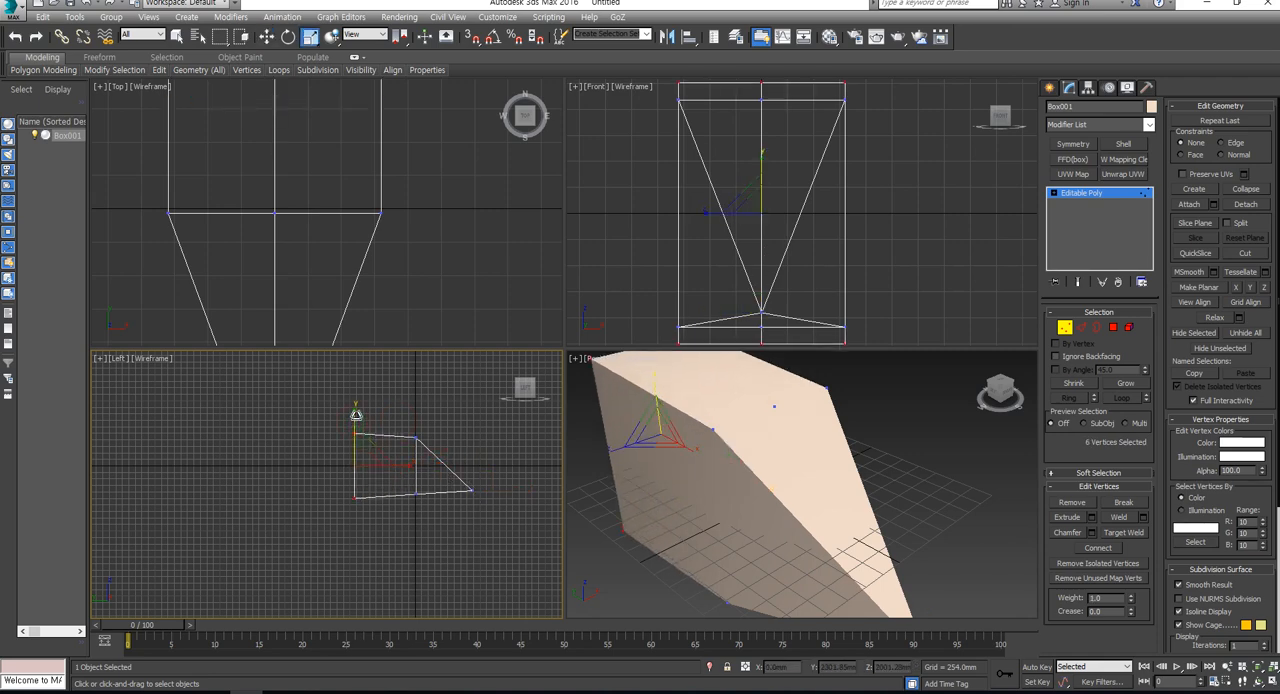
- Move the two upper corner vertices on the negative X side inward and down to about X -689, Z 975 mm
drag(449, 523, 309, 491)
scroll(738, 465, down, 5)
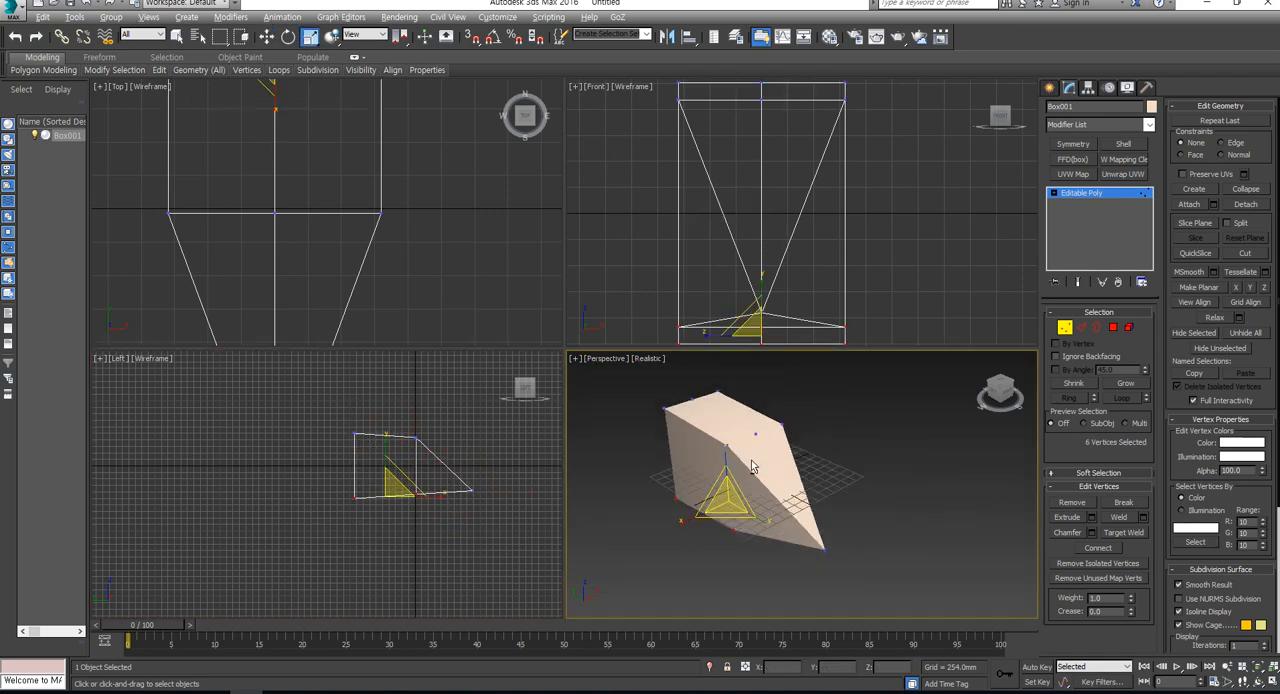
scroll(773, 191, down, 4)
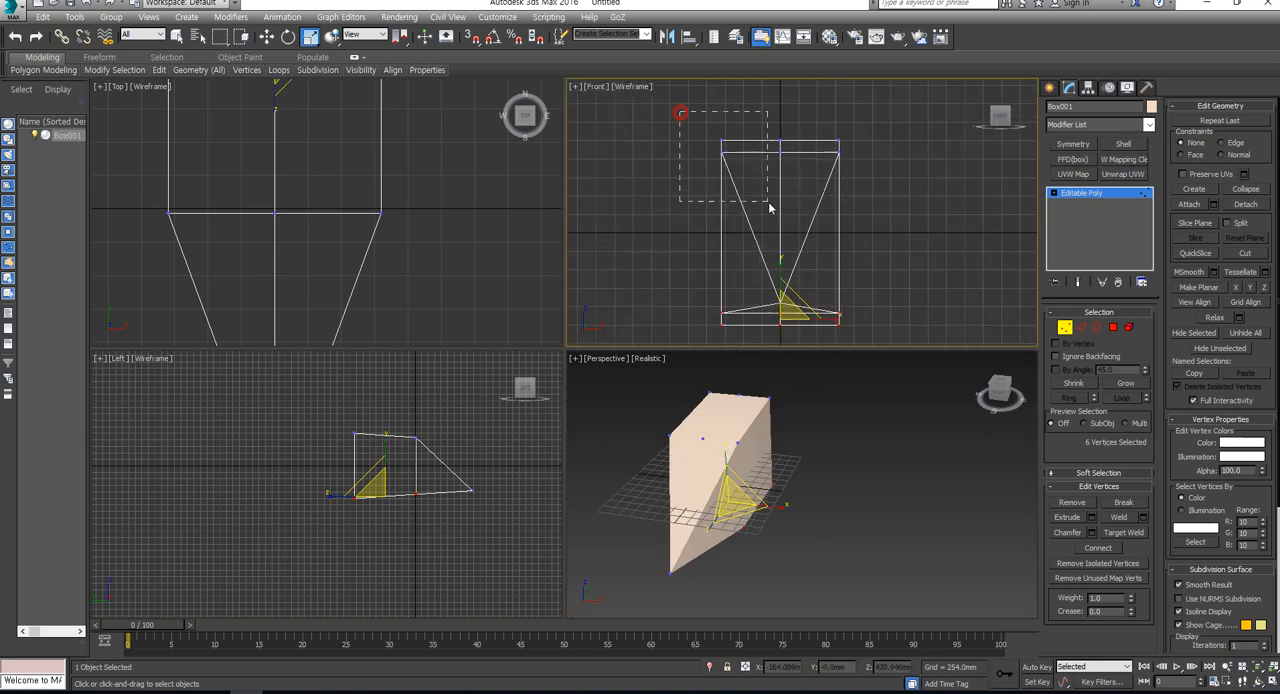
drag(769, 204, 769, 210)
key(w)
drag(742, 131, 764, 146)
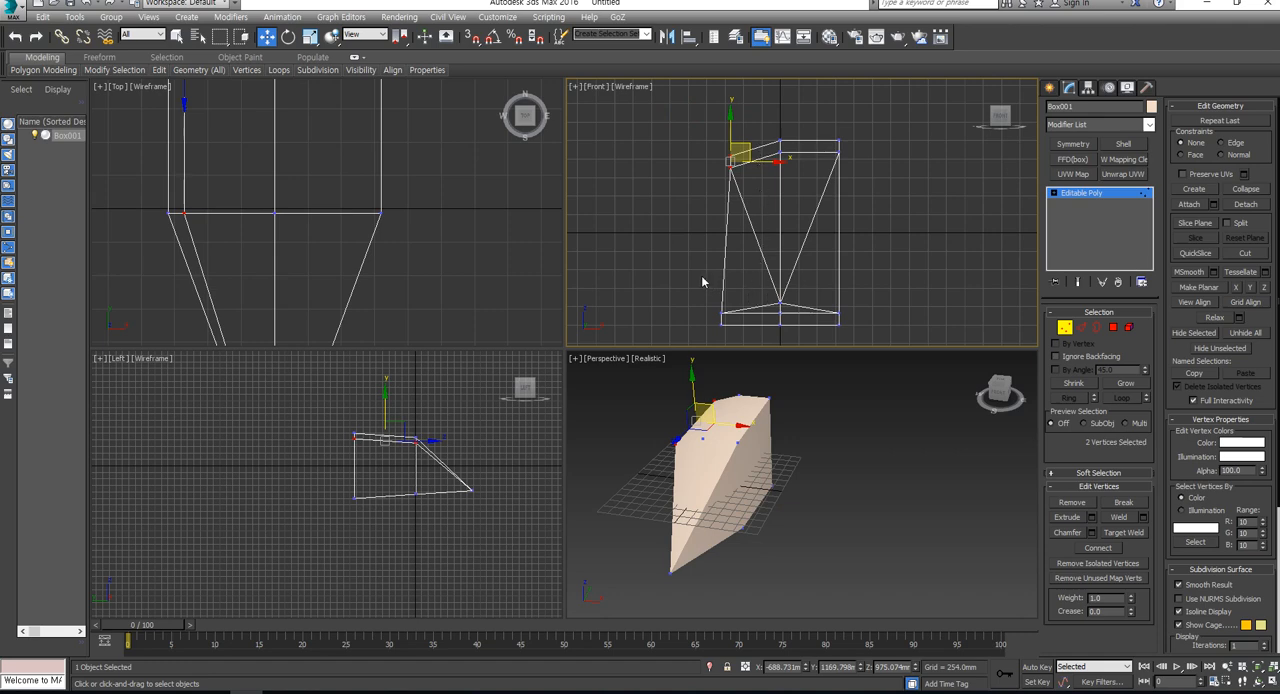
- Connect the six front-to-back edges of the rear section to add an edge loop halfway along it
scroll(490, 322, down, 3)
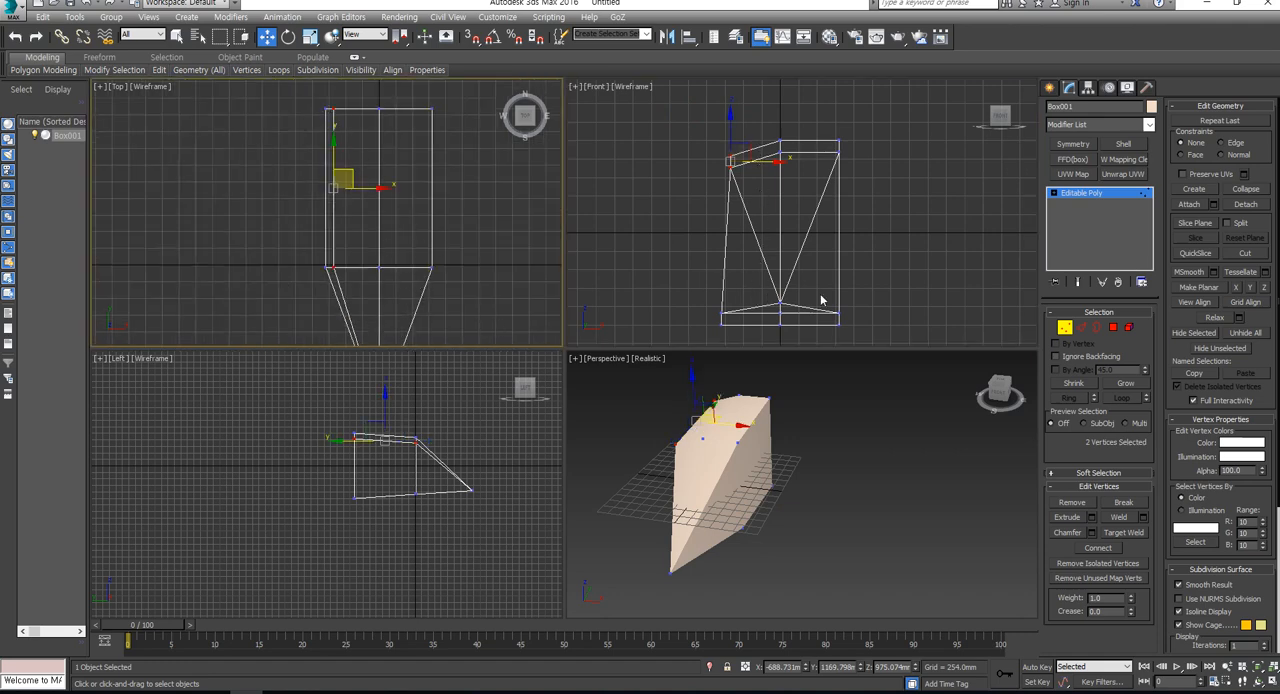
click(1080, 328)
drag(237, 177, 480, 197)
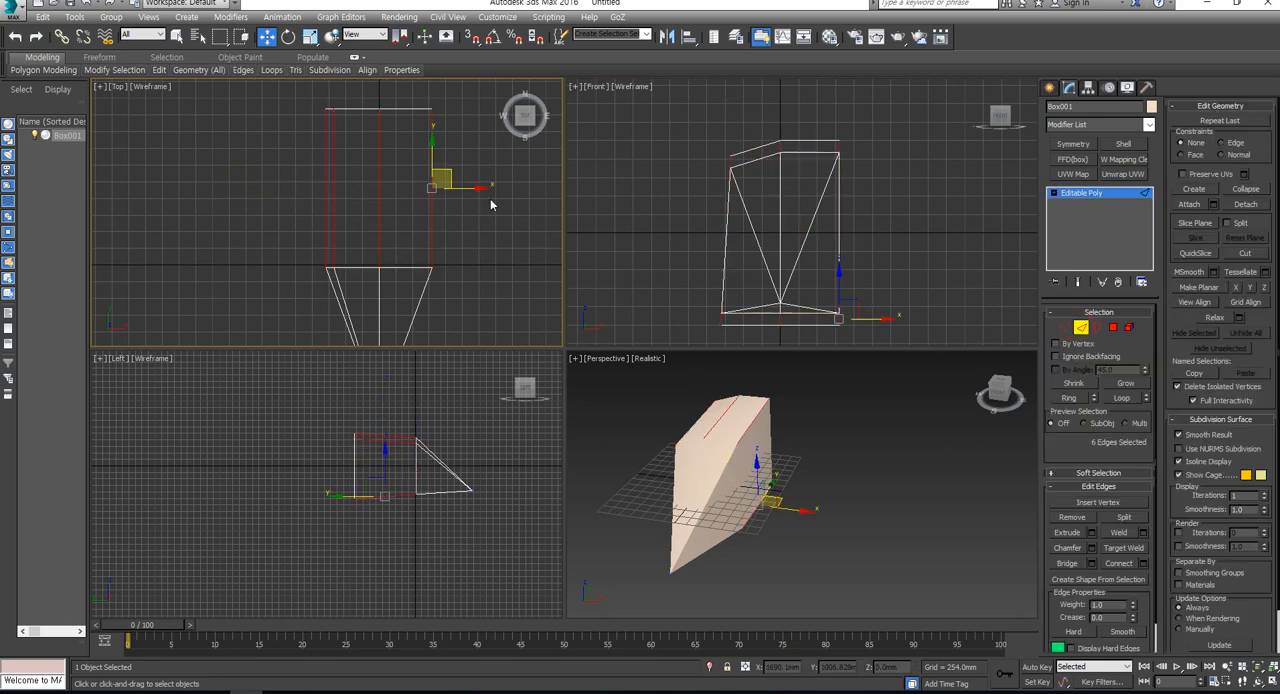
click(1118, 563)
click(1065, 327)
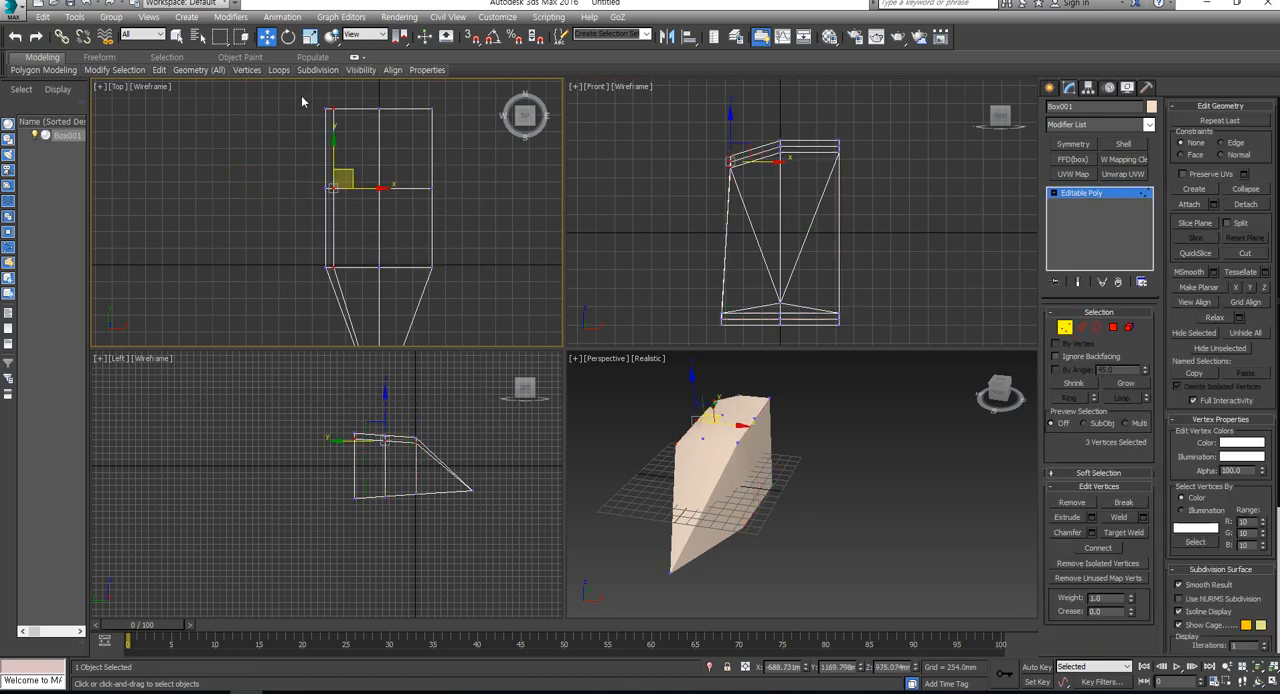
- Curve the negative X side by moving its rear vertices out to X -1137 mm, the middle ones slightly out and the front ones to X -750 mm
drag(359, 131, 341, 109)
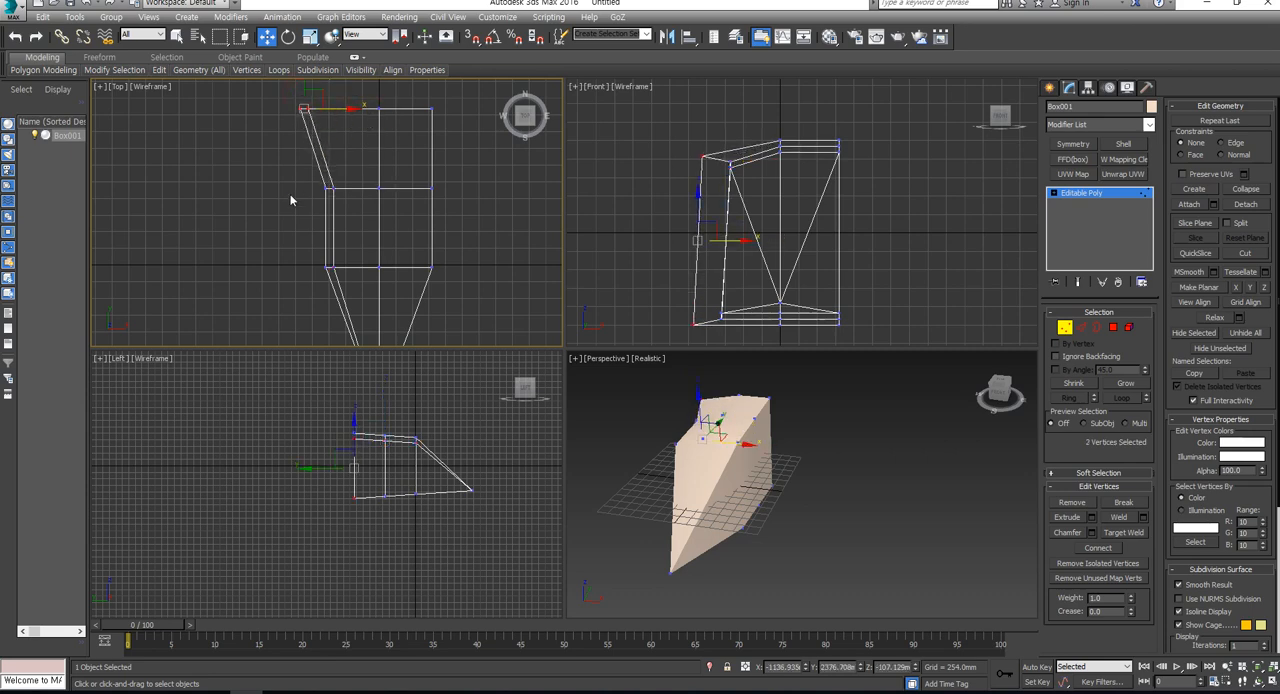
drag(364, 216, 364, 214)
drag(308, 180, 330, 197)
drag(367, 307, 367, 307)
middle_drag(367, 307, 380, 233)
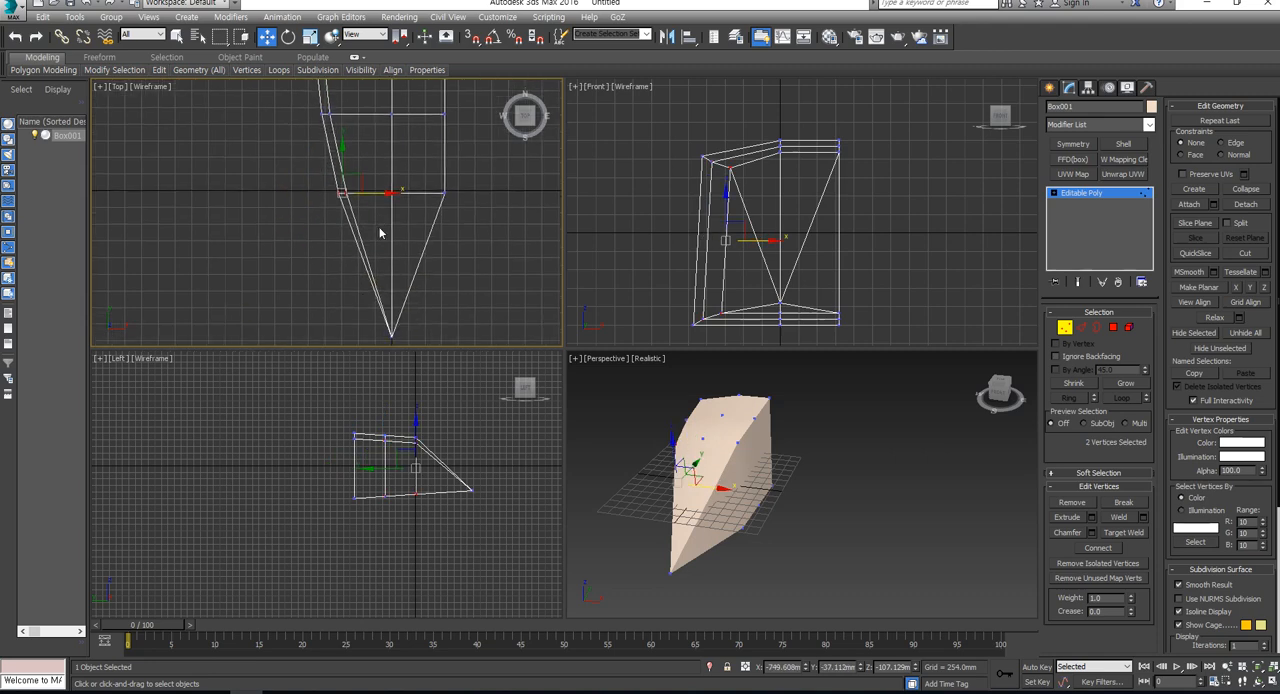
- Delete all polygons on the positive X side of the centre line, leaving only the reshaped half
click(1081, 328)
alt+middle_drag(724, 438, 781, 465)
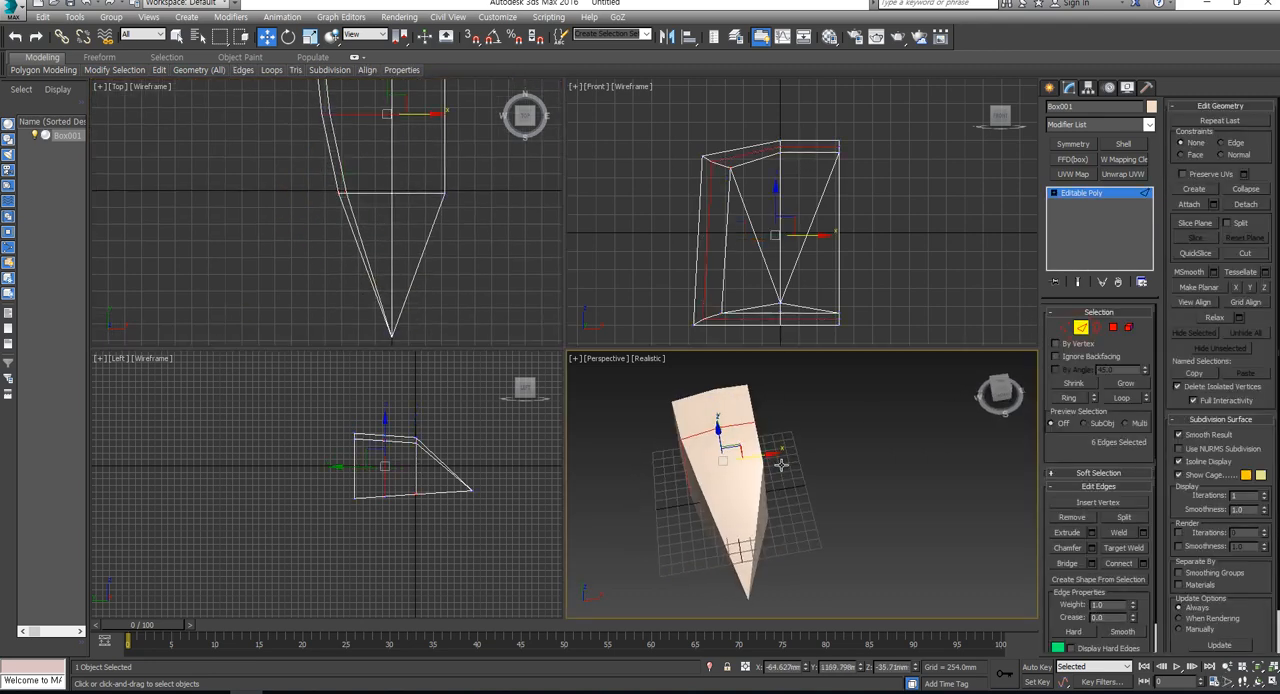
click(1115, 328)
drag(892, 121, 801, 388)
key(Delete)
click(1129, 327)
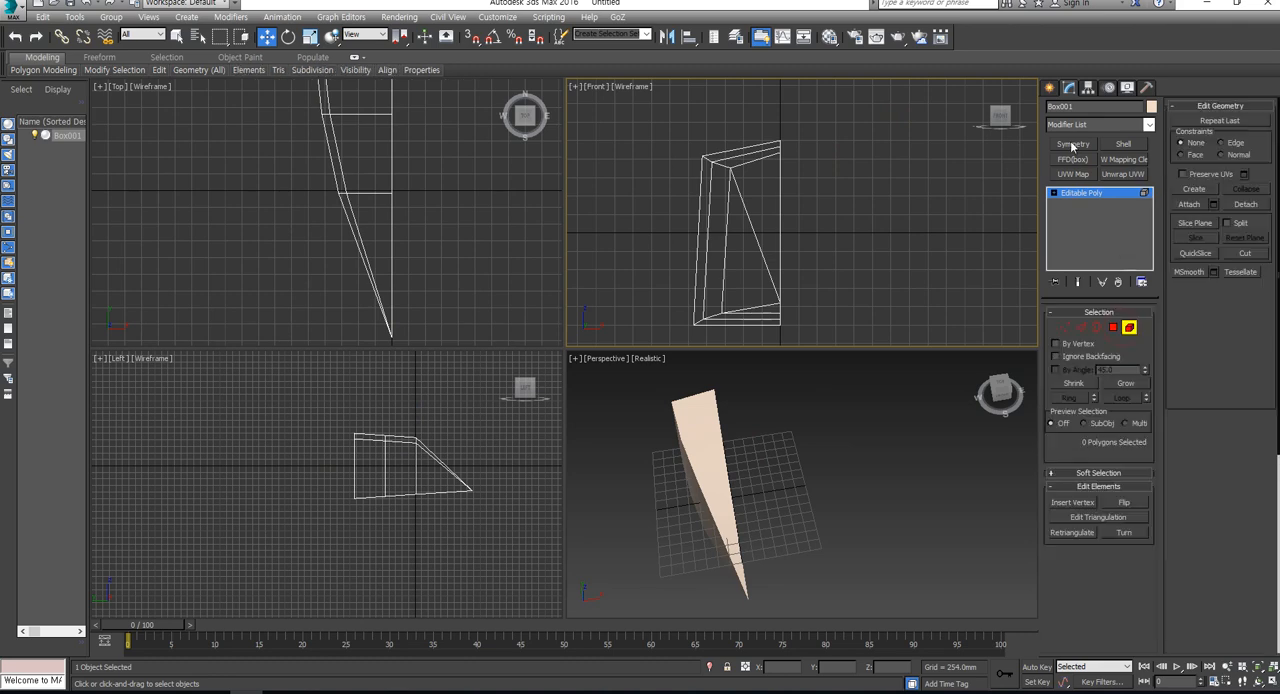
- Add a Symmetry modifier to the half model, mirrored on the X axis with Flip enabled
key(ctrl+a)
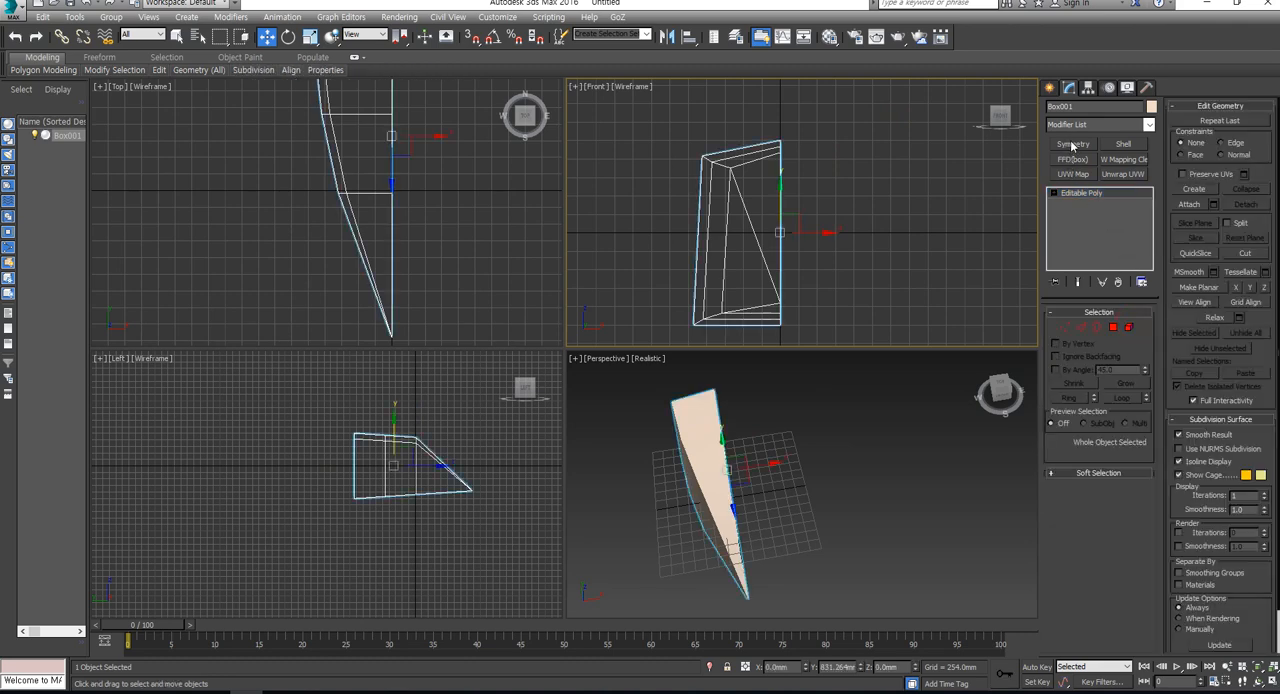
click(1073, 144)
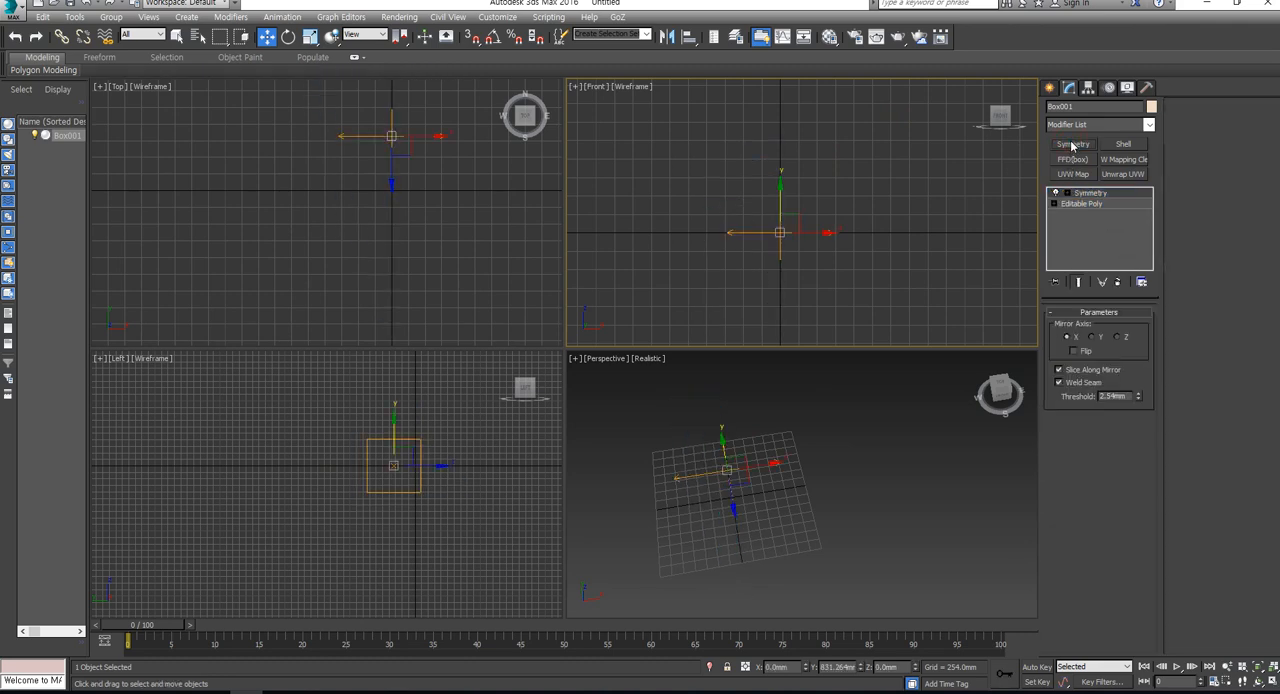
click(1085, 352)
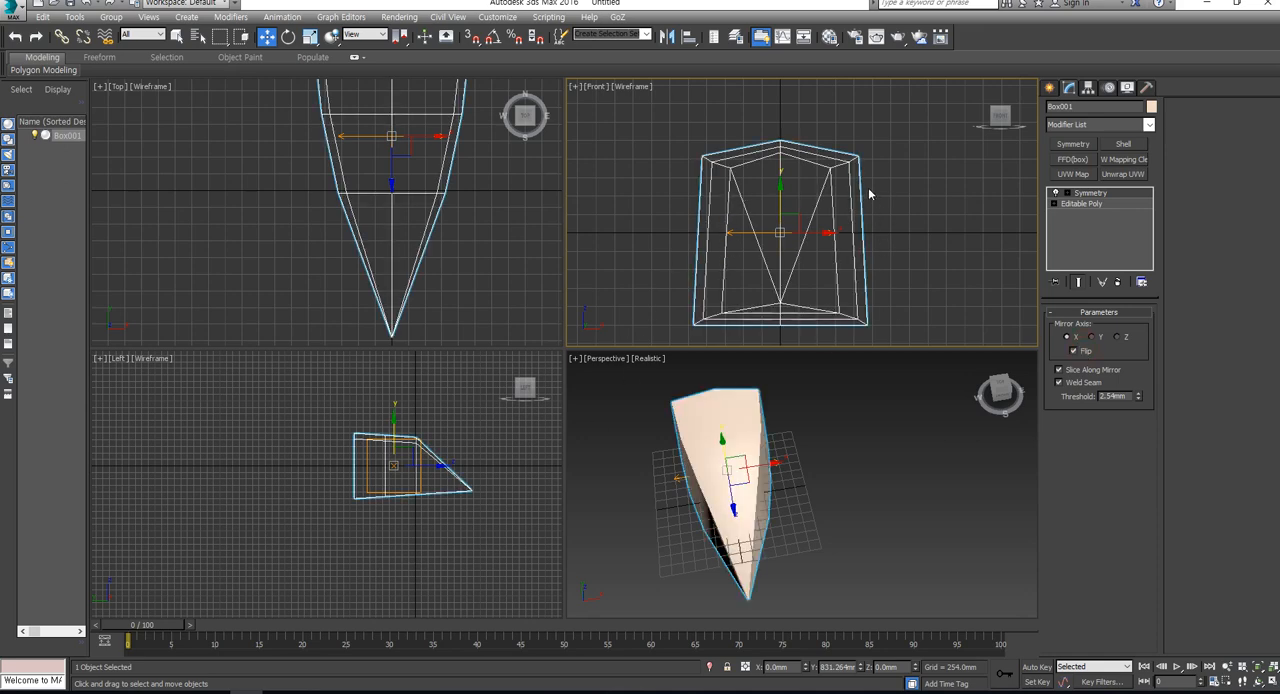
- Edit the base mesh with the mirrored result shown, moving its three lower side vertices up and inward to about X -963, Z -774 mm
key(z)
alt+middle_drag(728, 550, 909, 452)
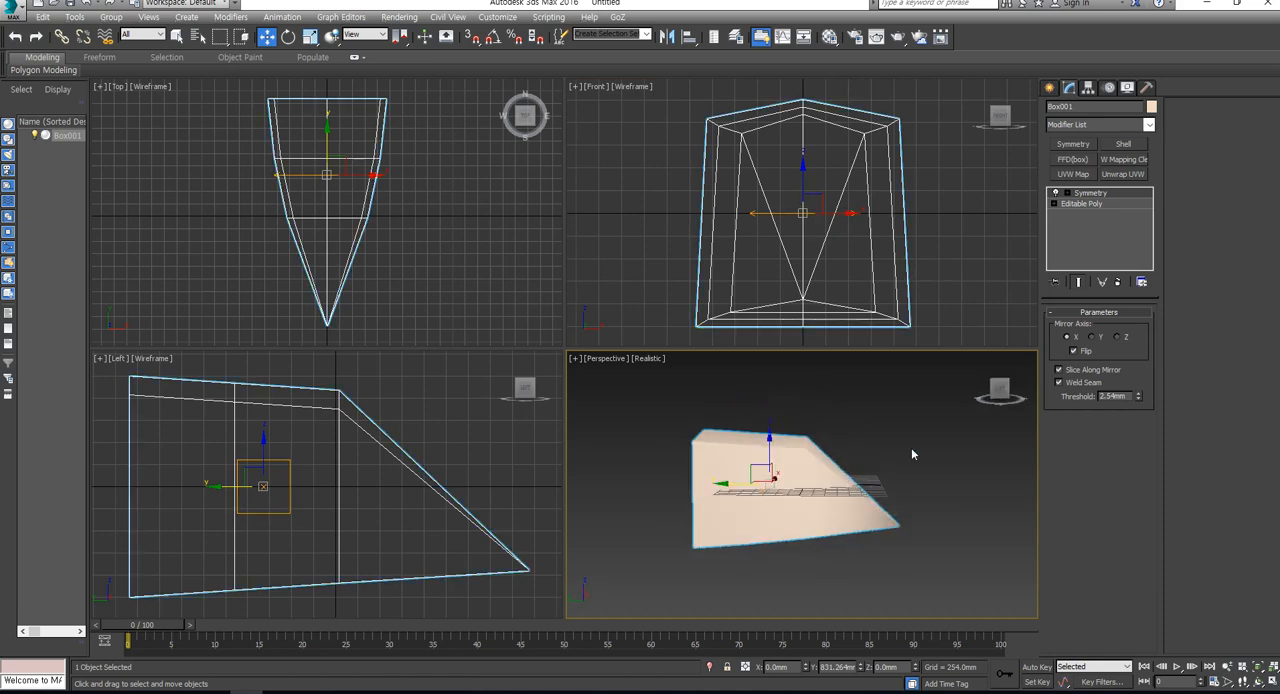
click(1086, 205)
click(1079, 282)
click(1068, 331)
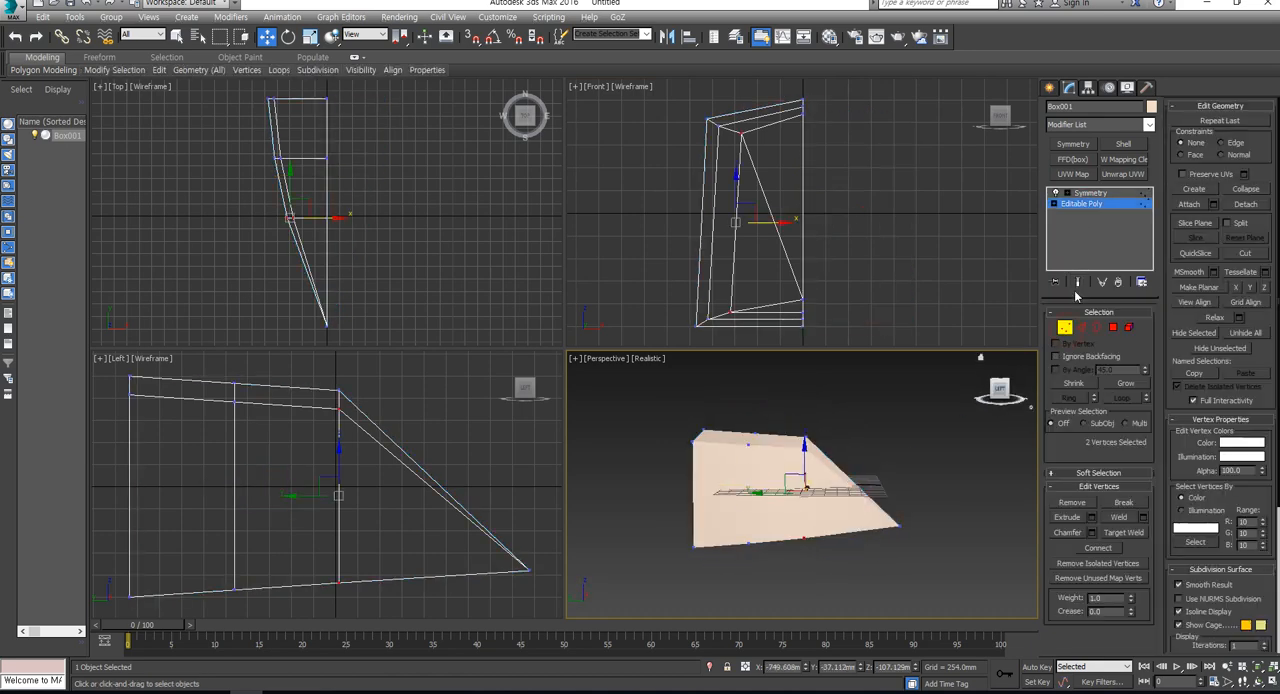
click(1078, 283)
middle_drag(249, 552, 264, 506)
click(410, 585)
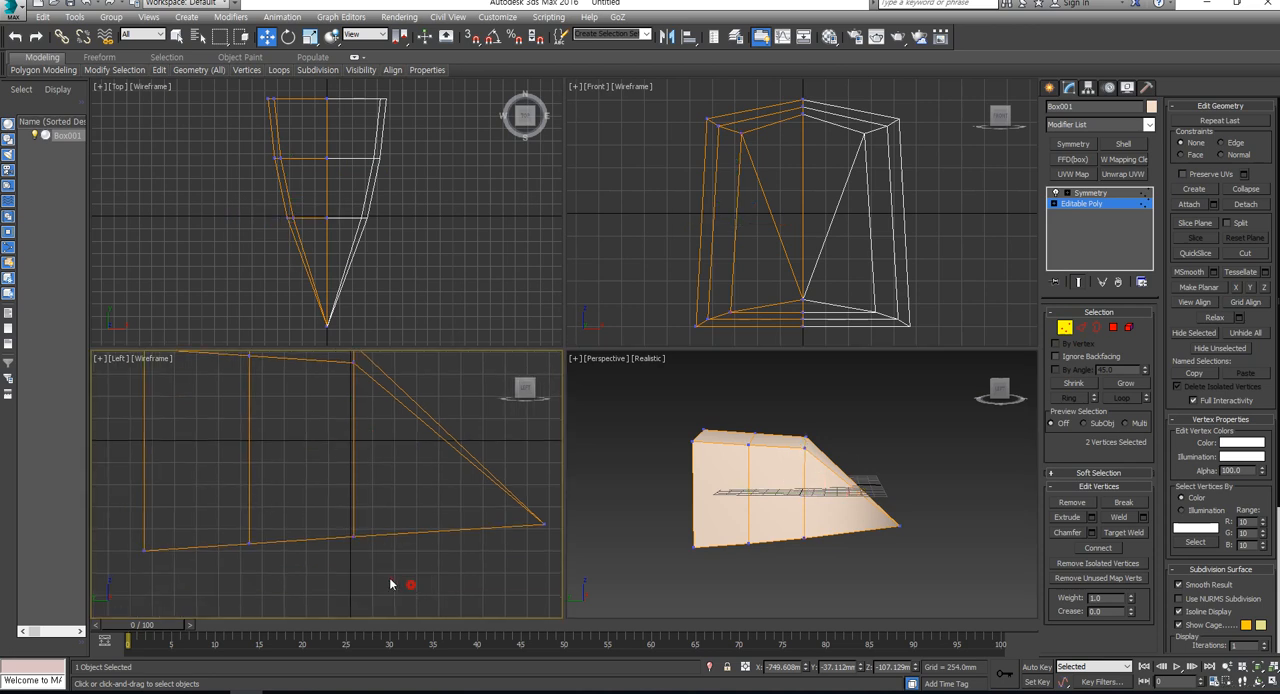
drag(638, 257, 740, 280)
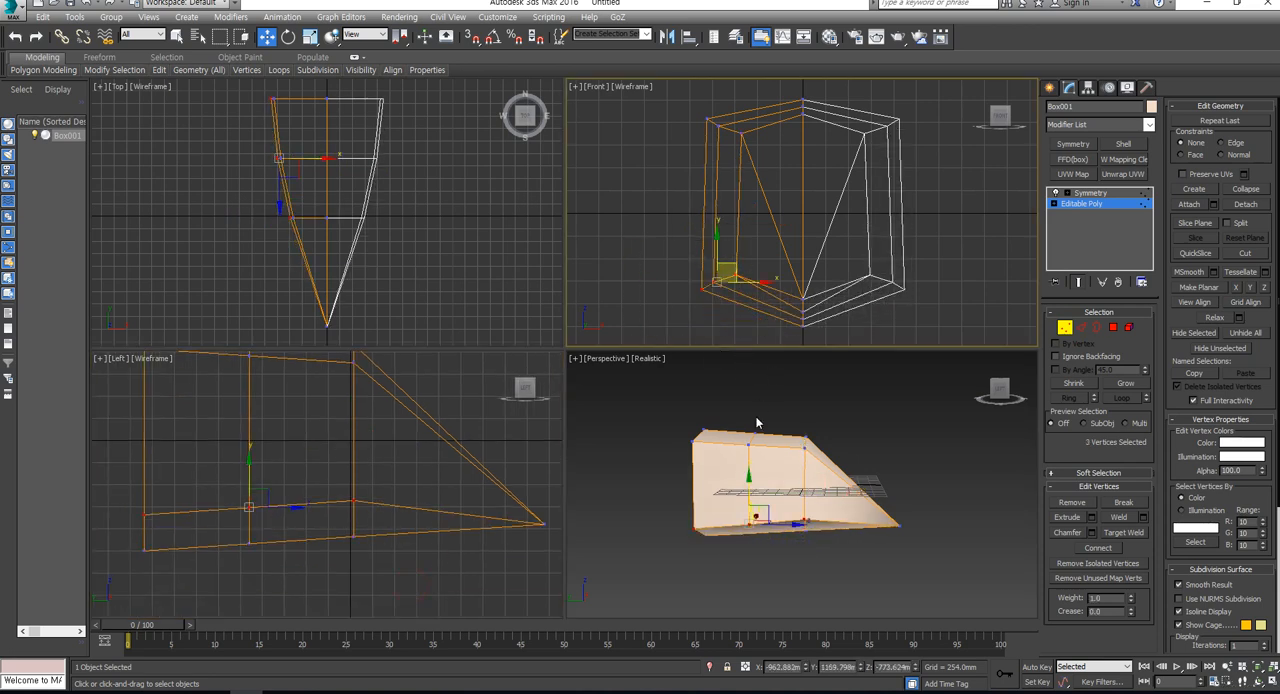
- Create a plane of about 11340 by 11520 mm beside the head in the Front viewport
key(alt)
click(1065, 327)
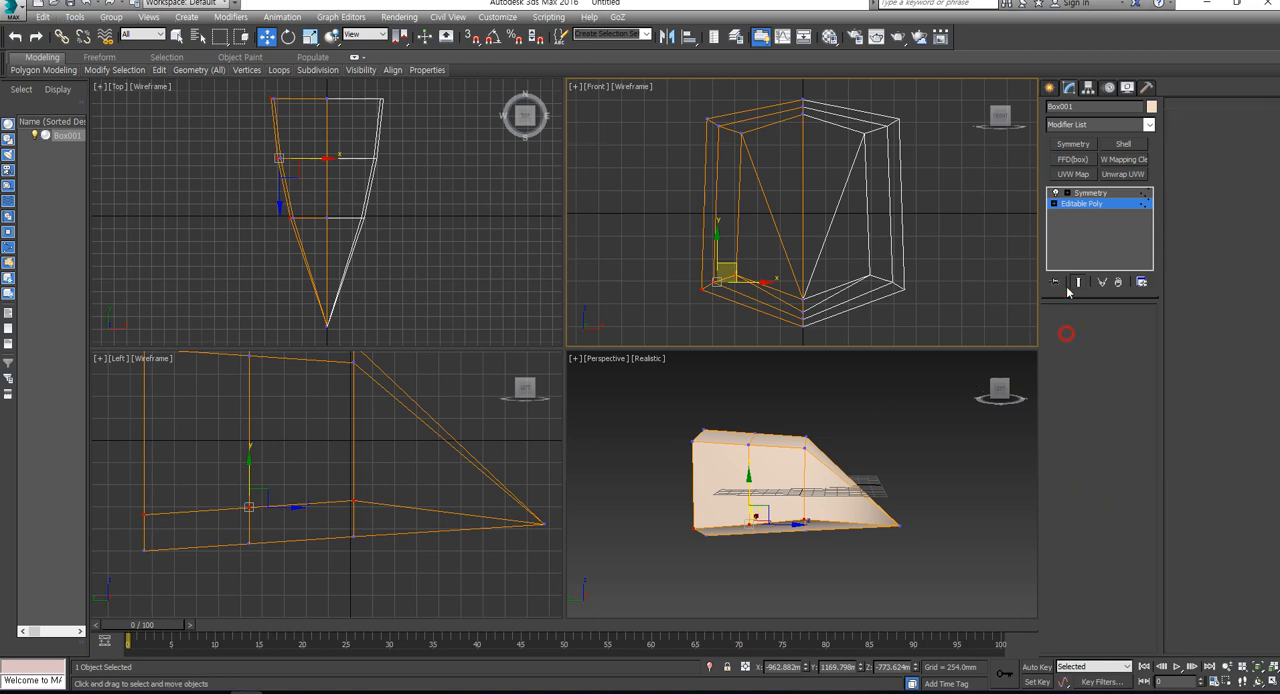
click(1049, 88)
click(1124, 229)
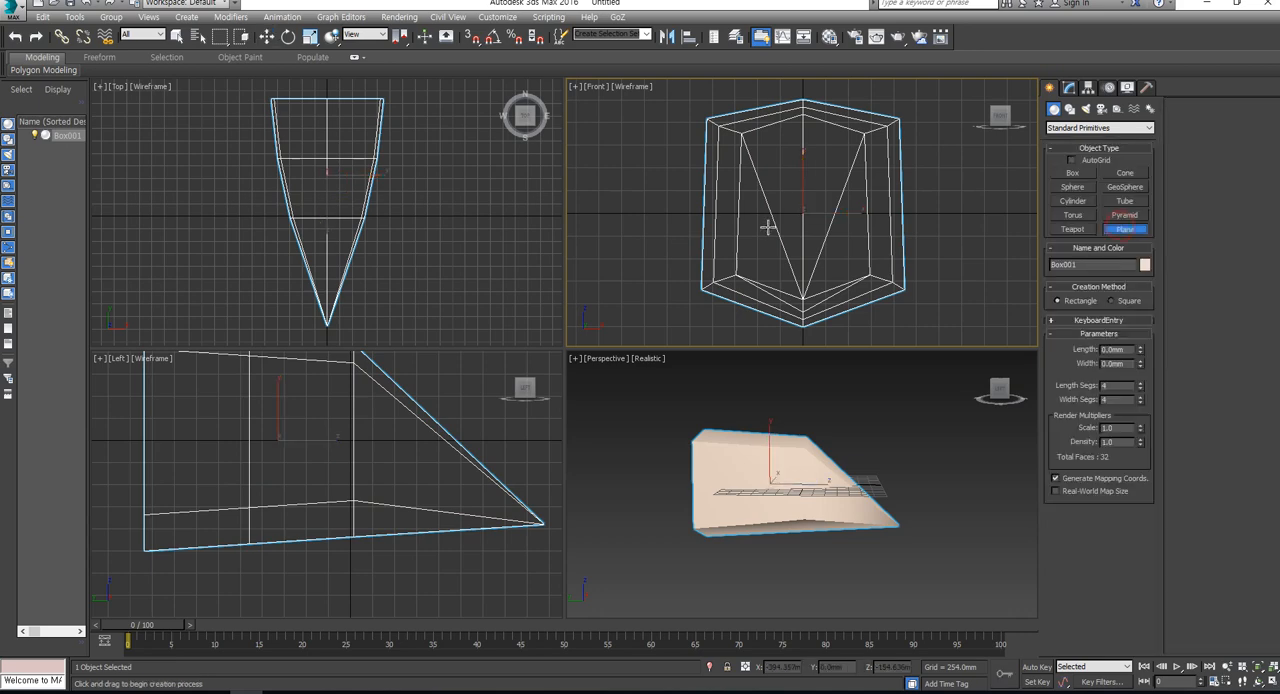
scroll(820, 191, down, 6)
drag(846, 168, 976, 295)
middle_drag(976, 295, 935, 308)
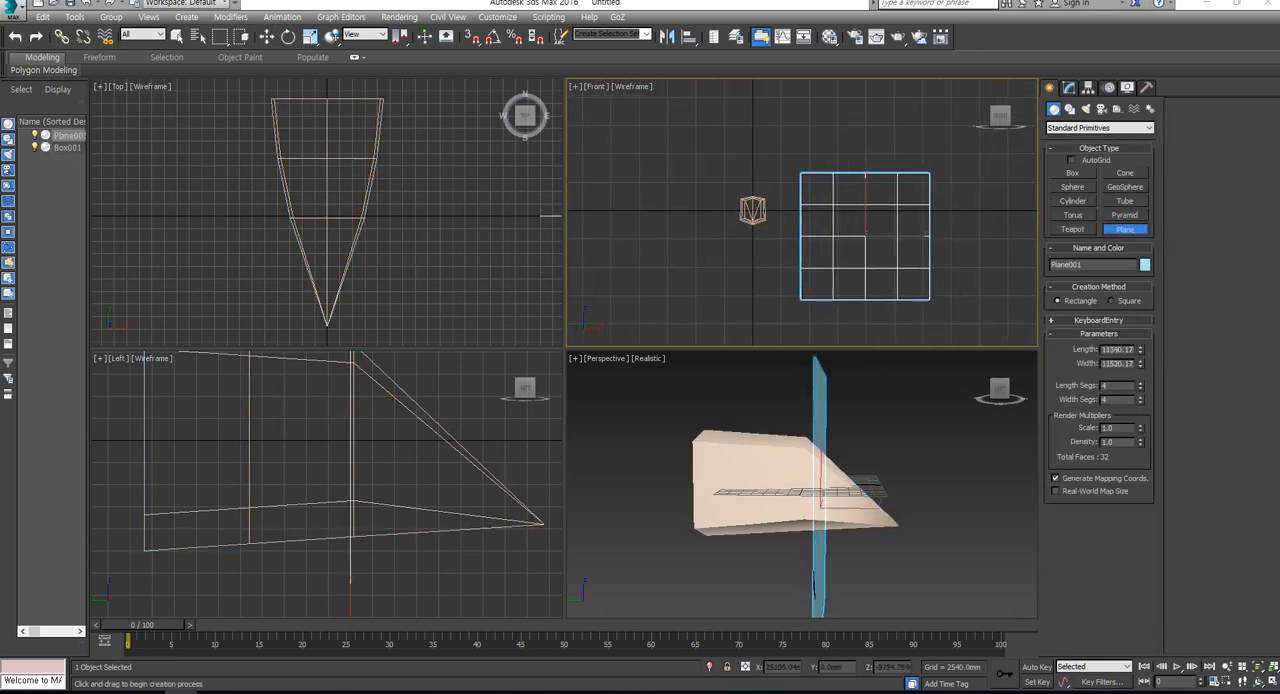
- Apply the reference image as viewport background and environment map, undo the last scene changes, and redo them to restore the plane
drag(1279, 290, 864, 236)
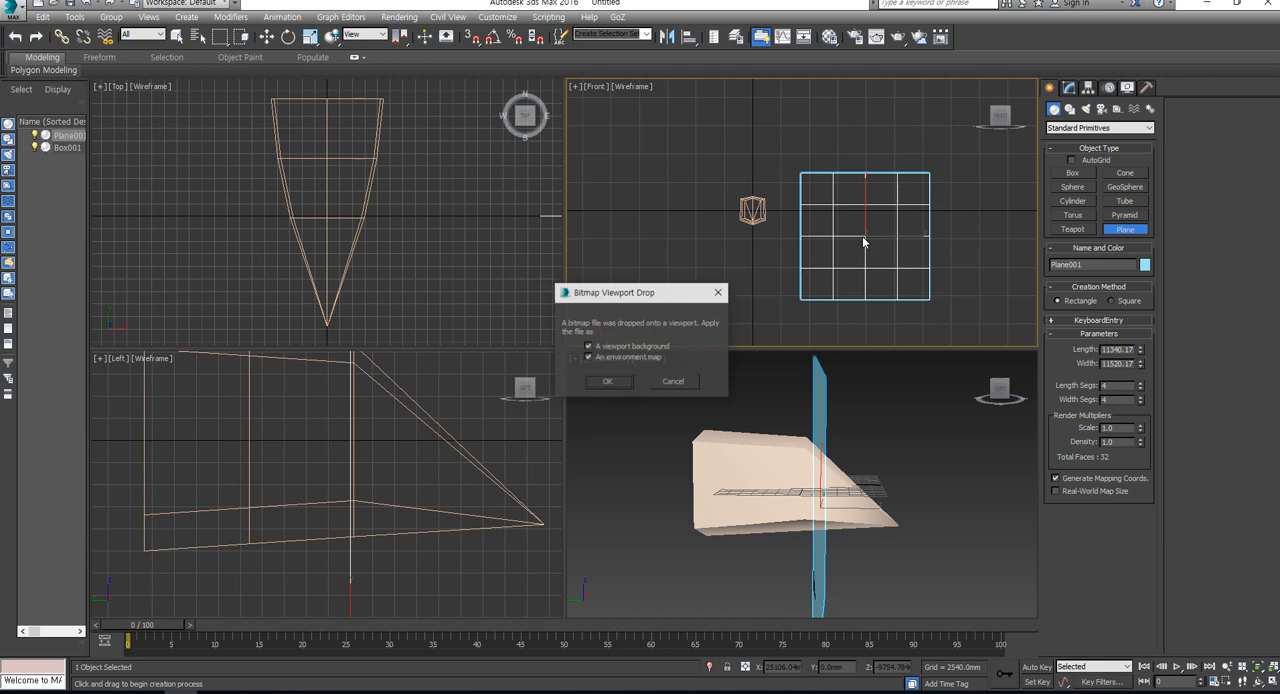
click(606, 384)
key(ctrl+z)
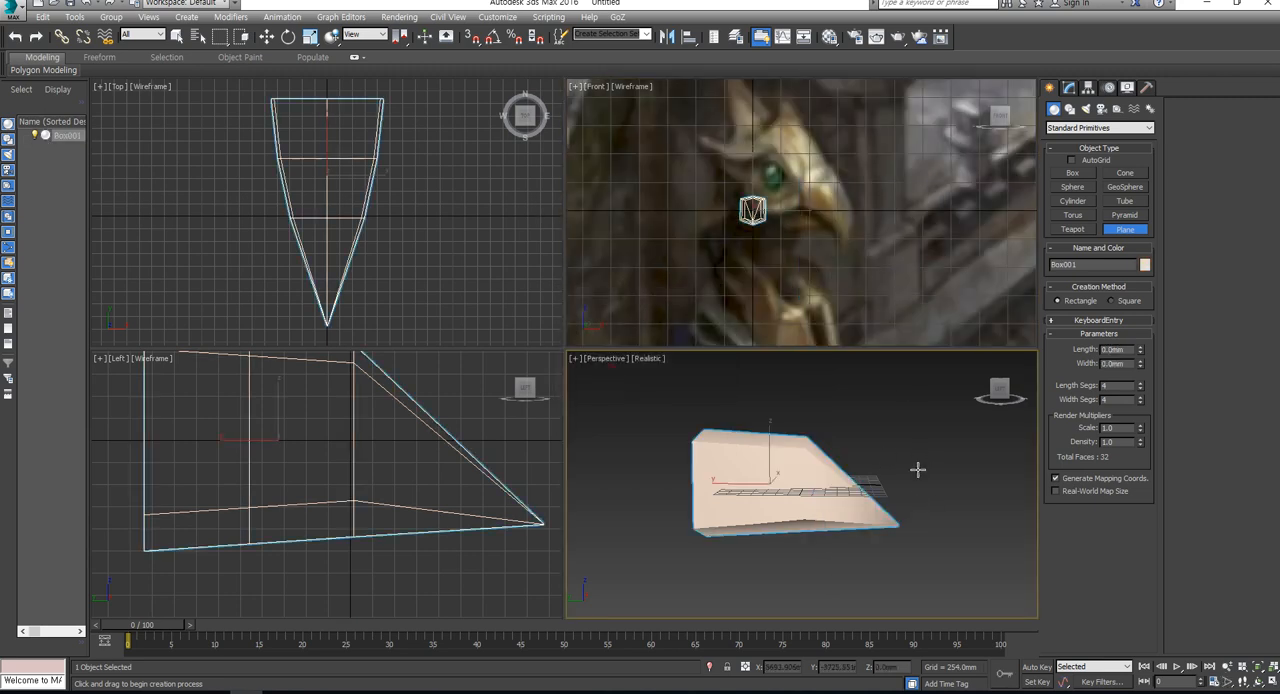
key(ctrl+z)
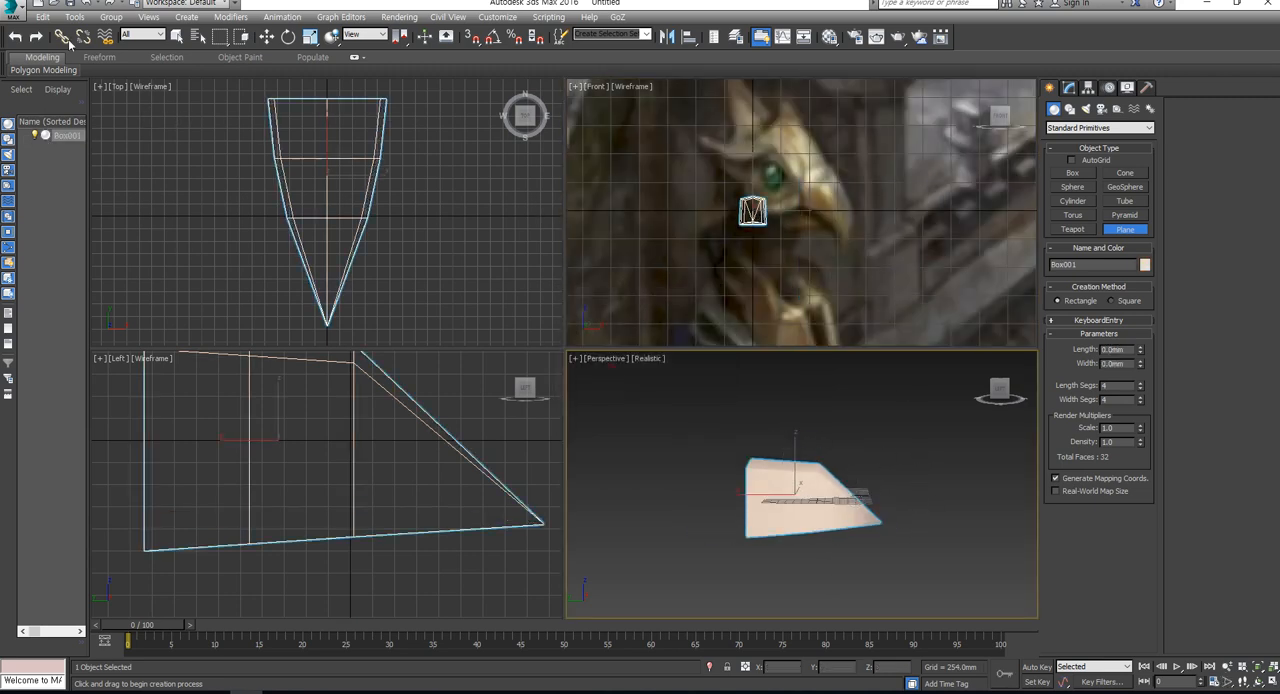
click(34, 37)
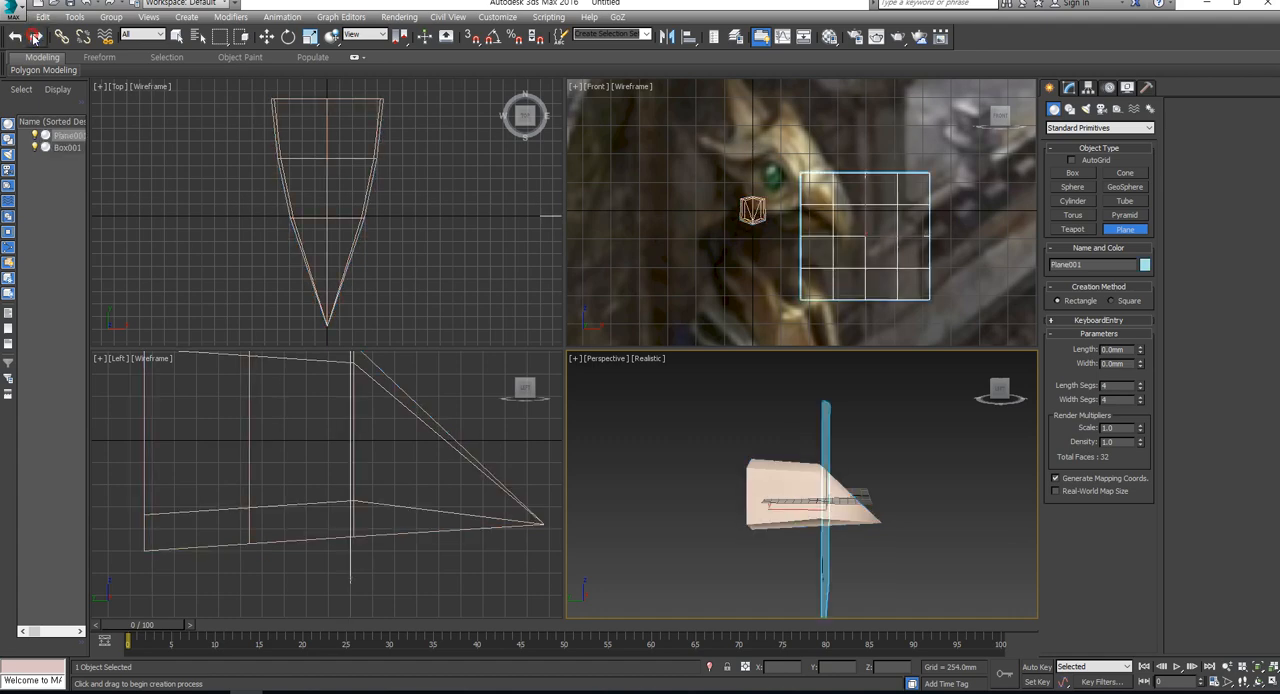
- Turn off the use of the environment map in the environment settings
click(497, 18)
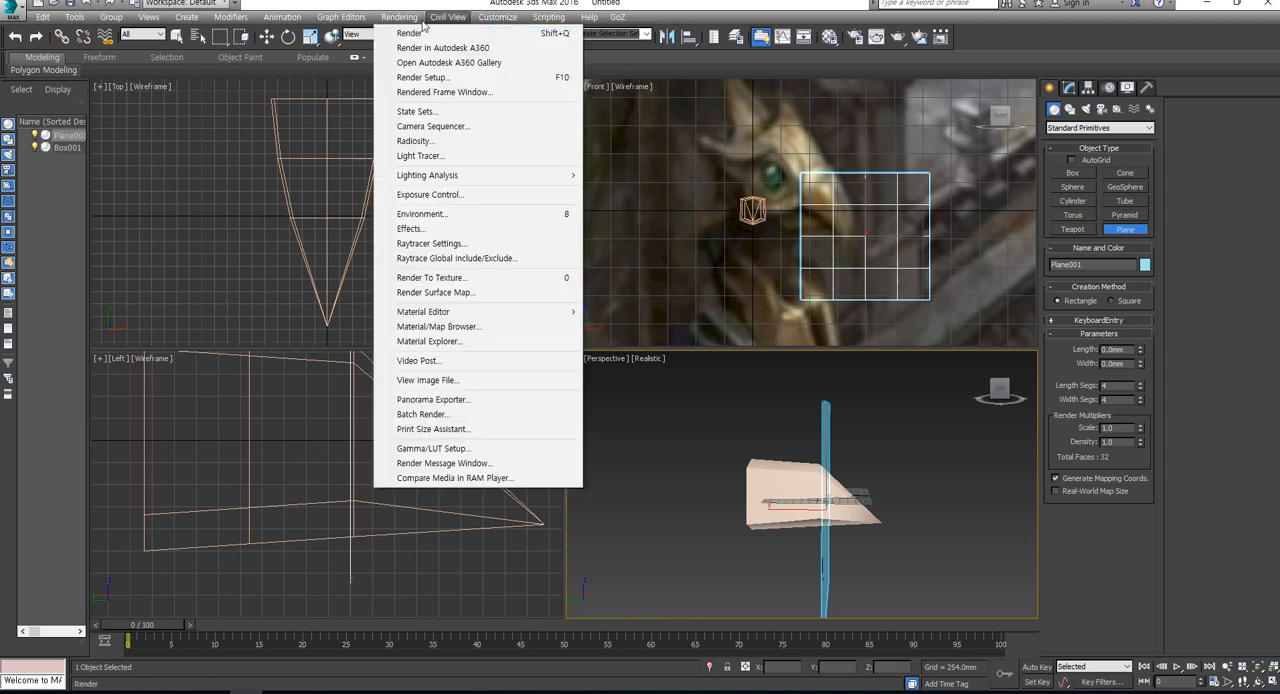
mouse_move(421, 21)
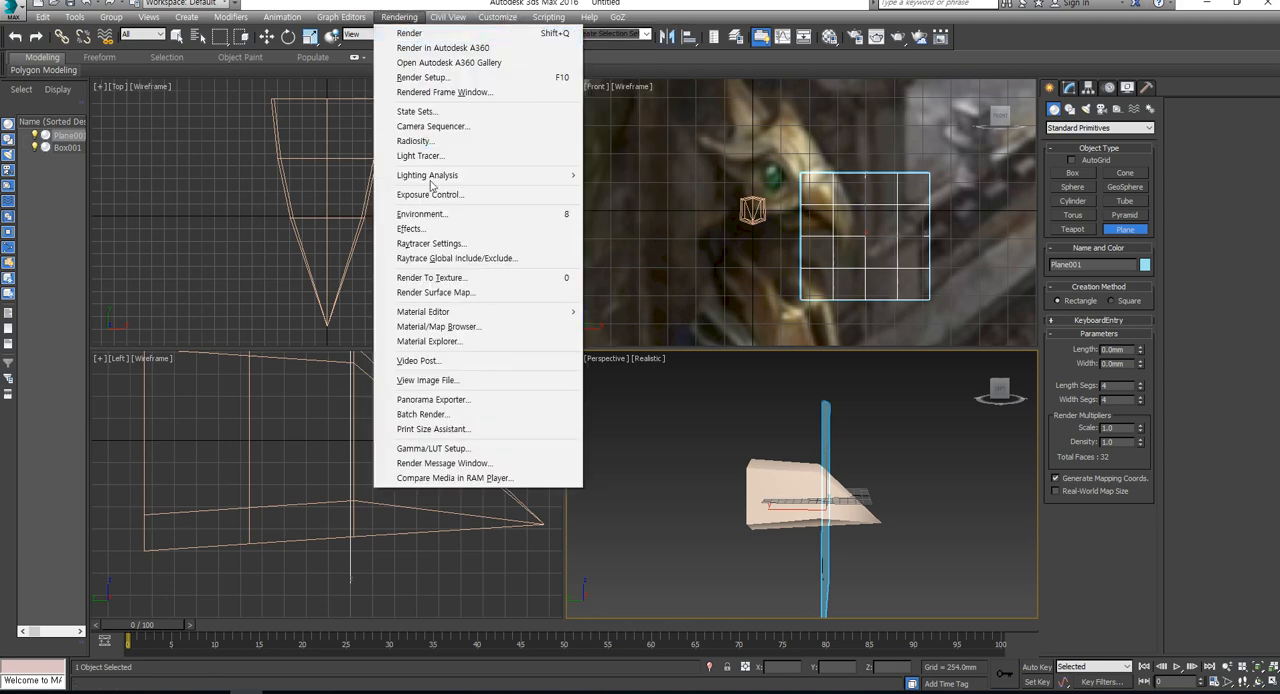
click(425, 214)
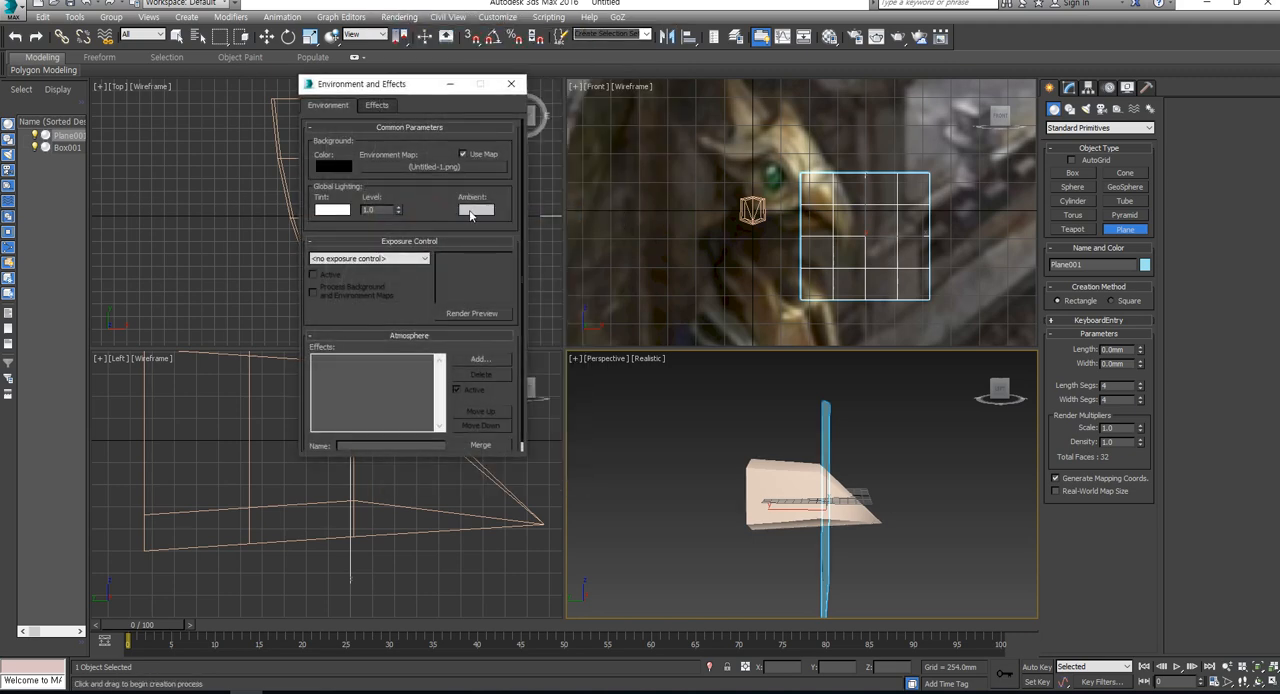
click(466, 154)
- Apply the reference image to the plane as its texture and close the environment settings
middle_drag(884, 466, 997, 434)
key(w)
drag(1279, 490, 831, 474)
click(511, 83)
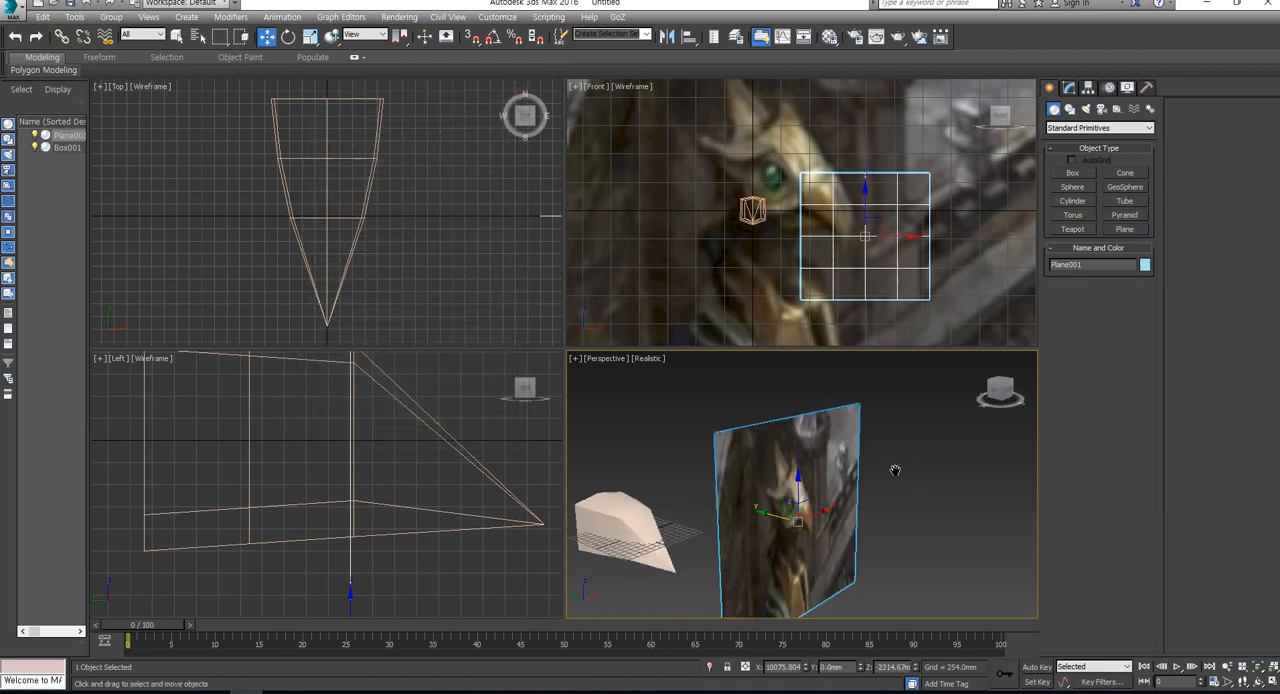
- Compare how the textured plane and the Front viewport's background image behave at different zoom levels relative to the head model
middle_drag(894, 470, 895, 482)
middle_drag(815, 287, 836, 258)
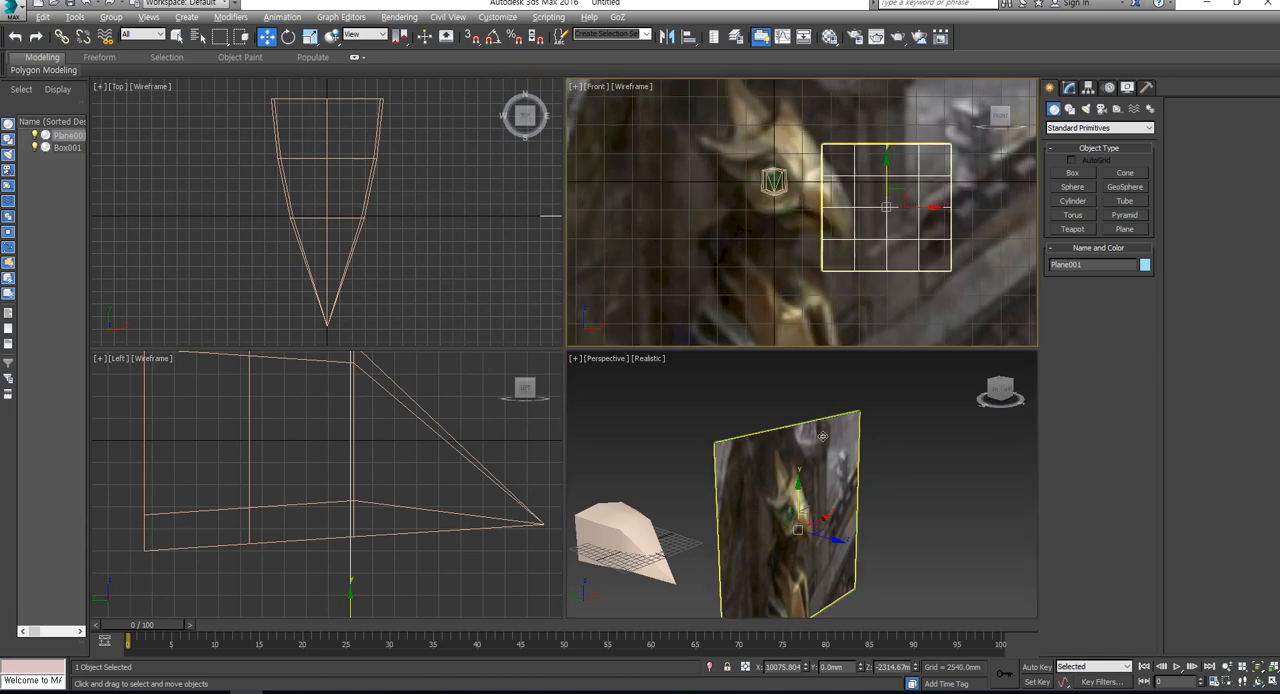
alt+middle_drag(838, 470, 748, 462)
scroll(740, 213, down, 3)
middle_drag(762, 204, 744, 231)
scroll(760, 195, down, 3)
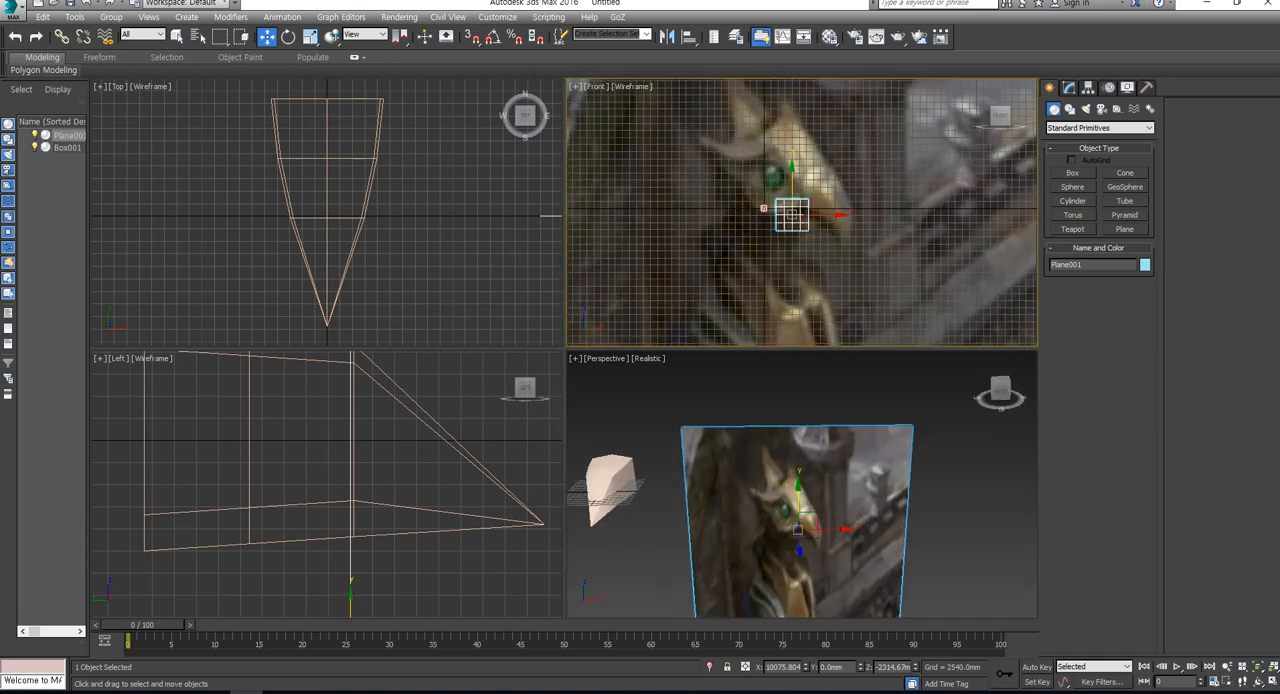
click(876, 244)
scroll(876, 244, down, 3)
middle_drag(874, 242, 862, 258)
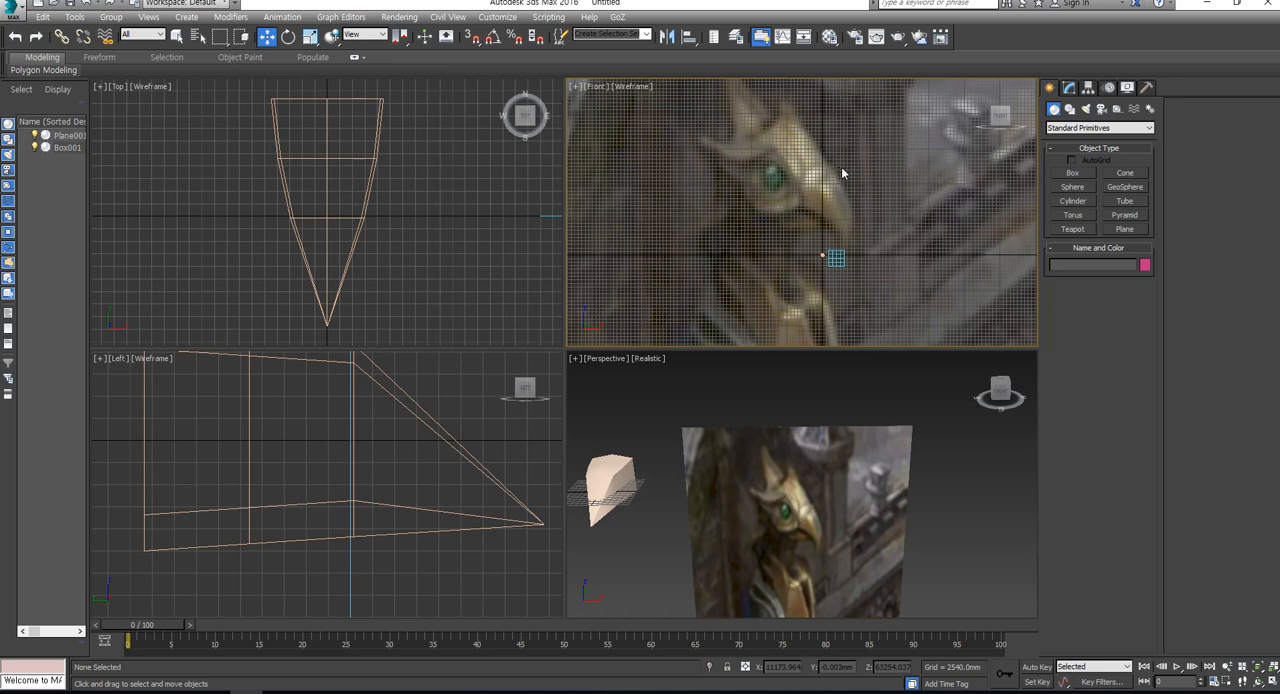
middle_drag(855, 198, 837, 171)
scroll(835, 180, up, 5)
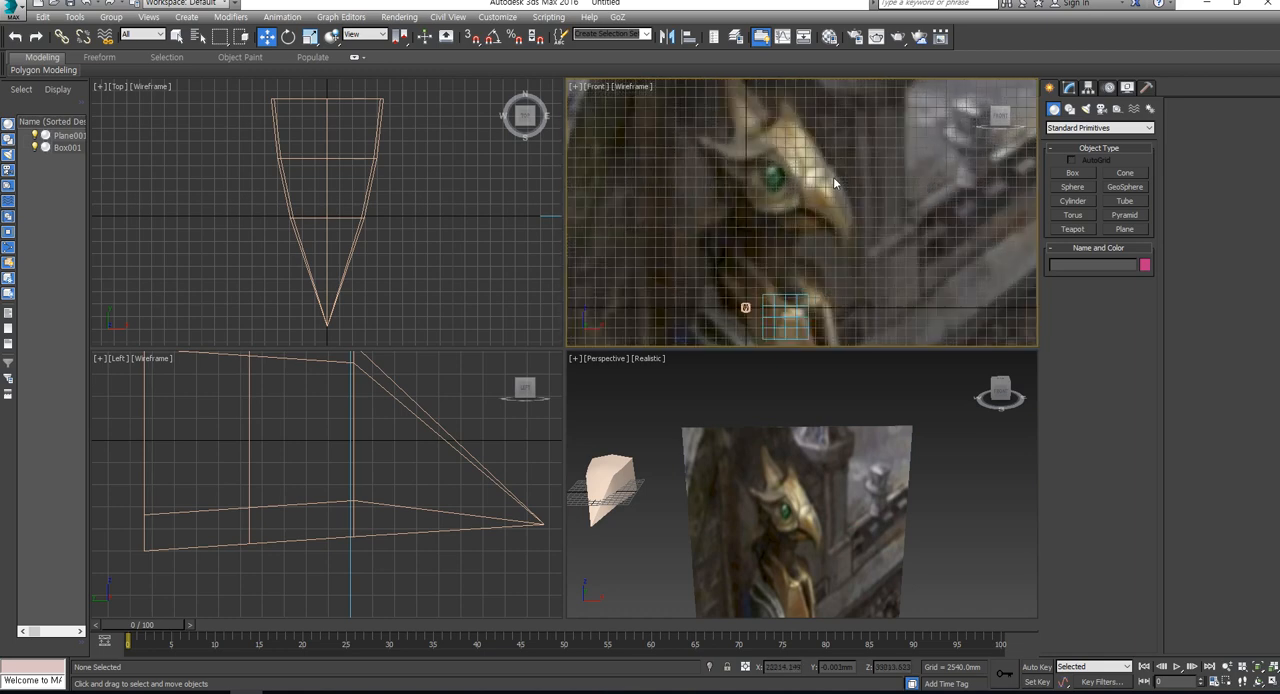
- Clear the reference image from the scene's environment map and close the environment settings
middle_drag(794, 218, 806, 136)
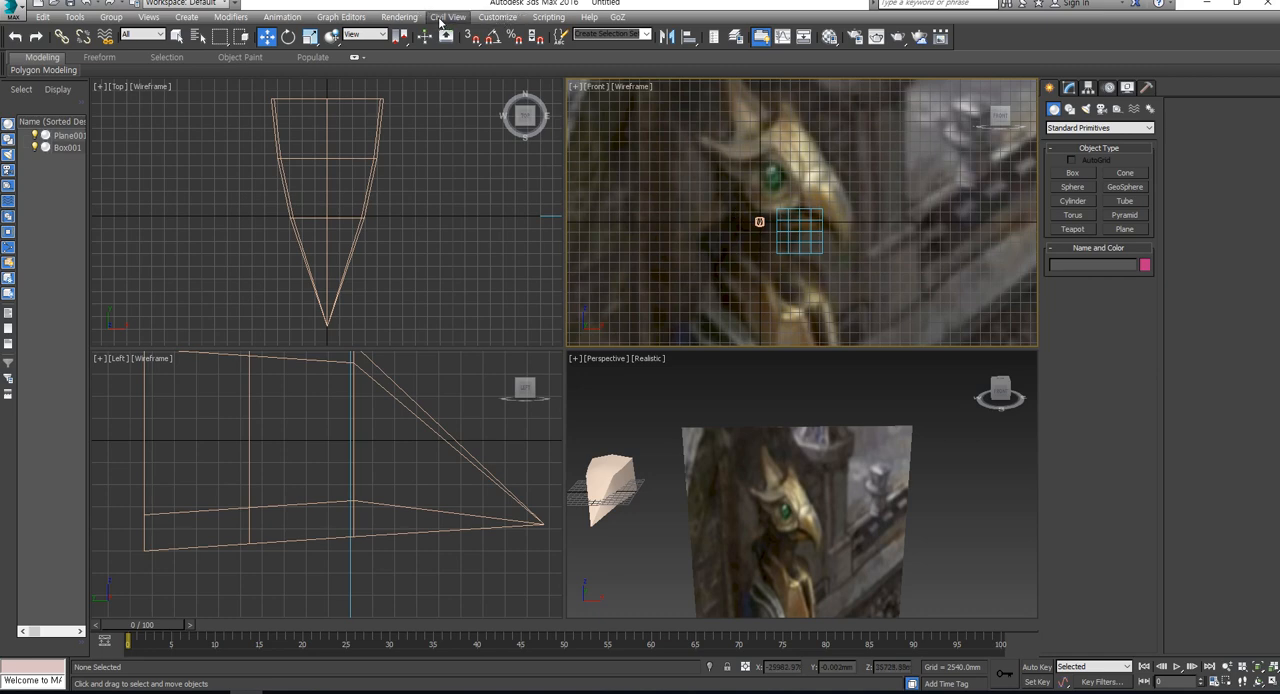
click(399, 17)
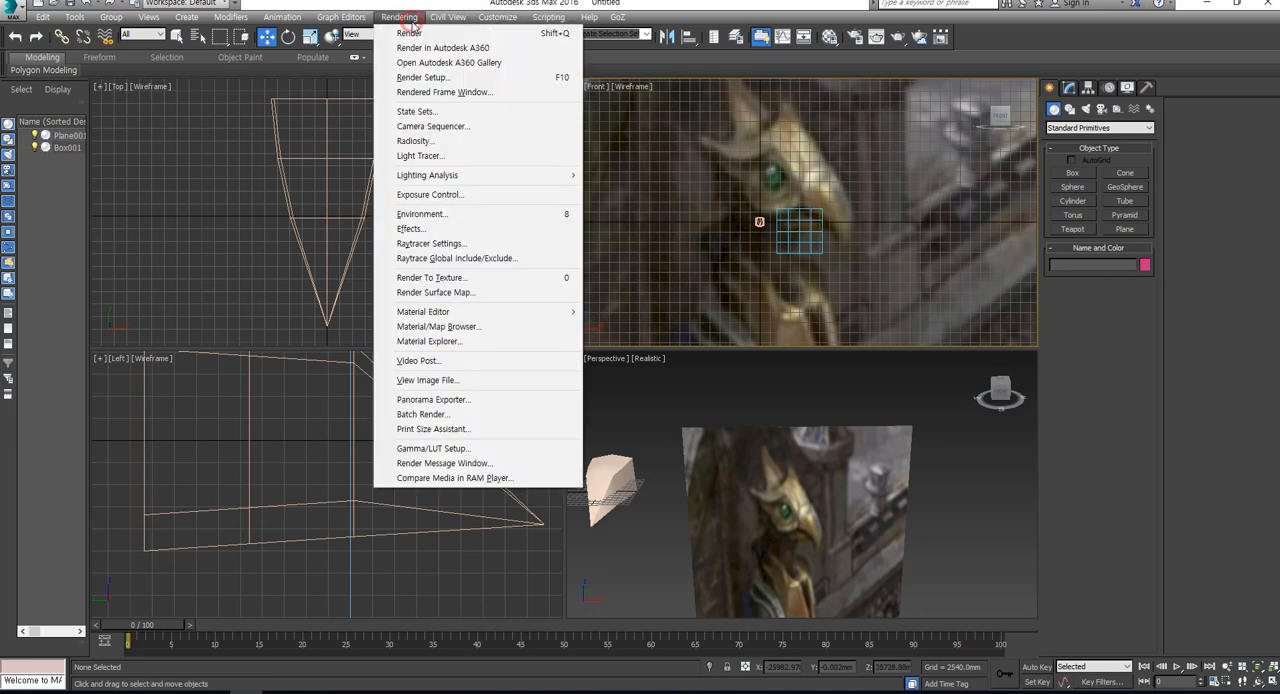
click(506, 214)
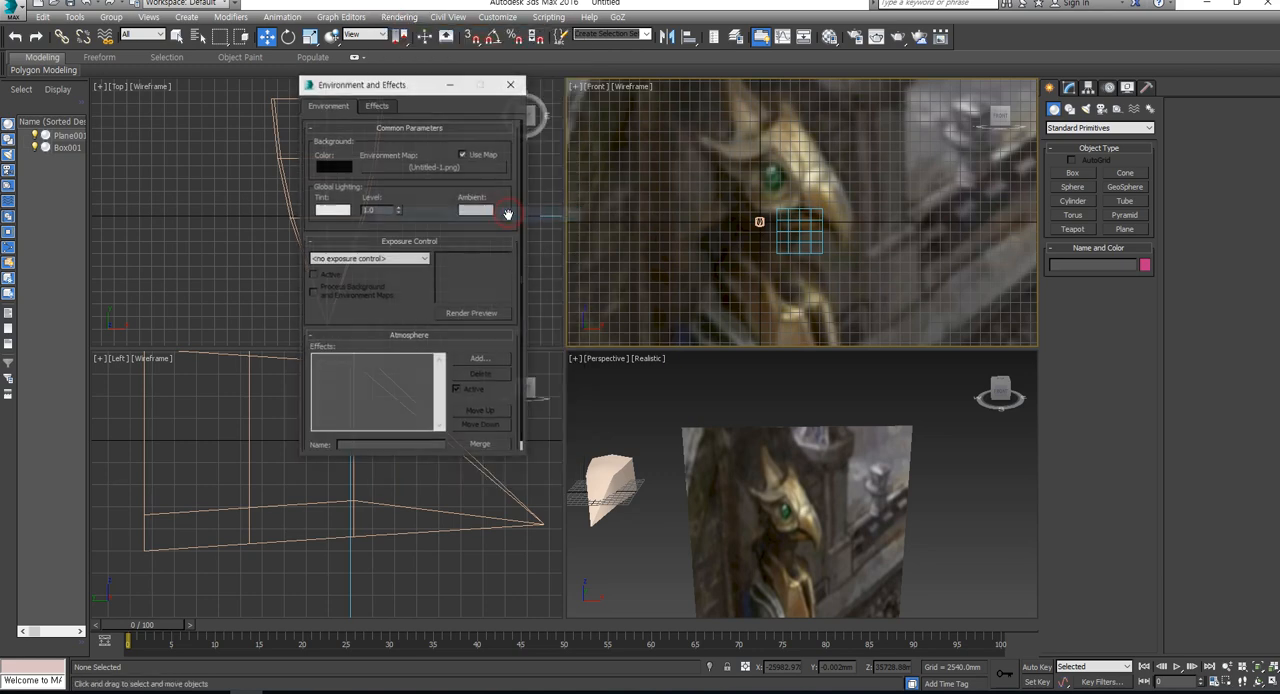
click(463, 154)
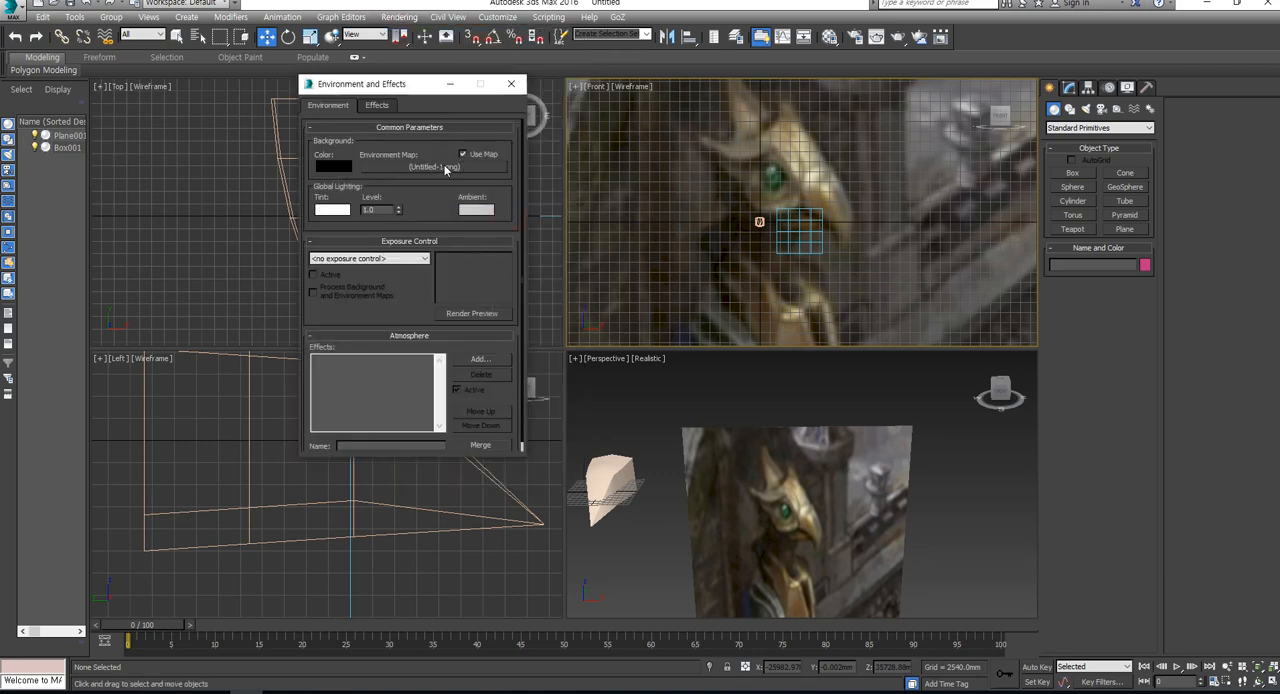
right_click(465, 164)
click(476, 204)
click(511, 84)
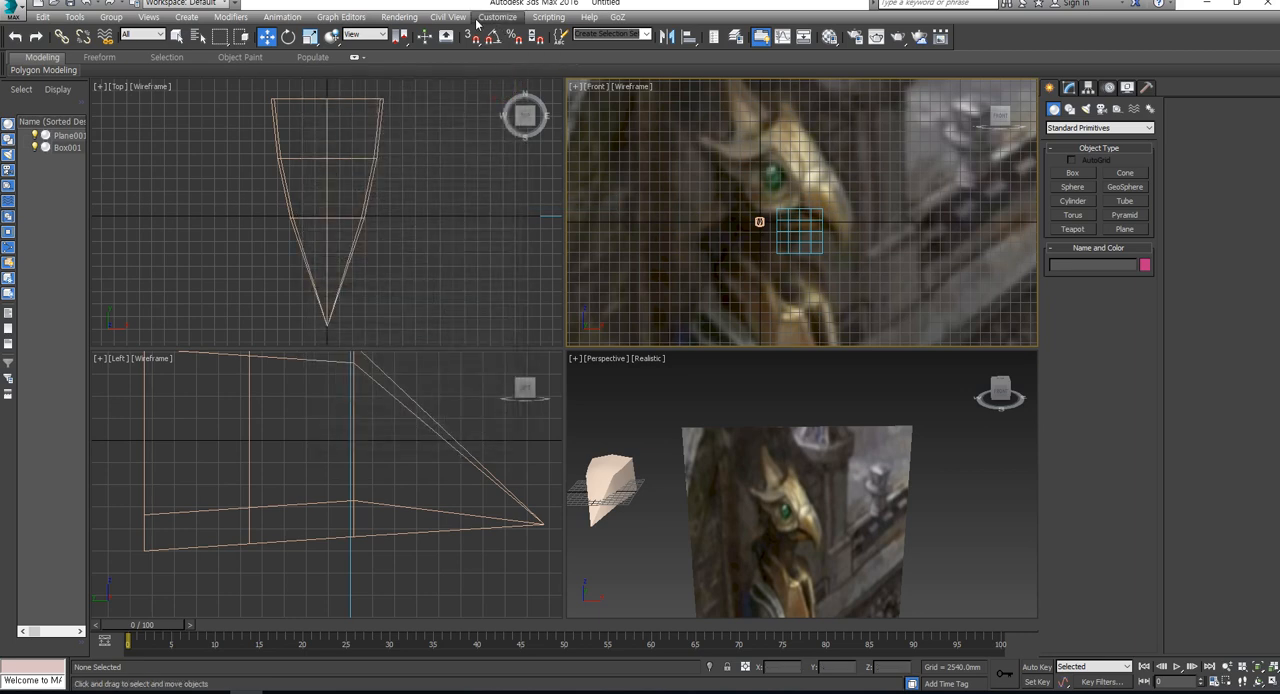
- Remove the custom image file from the Front viewport's background
click(595, 88)
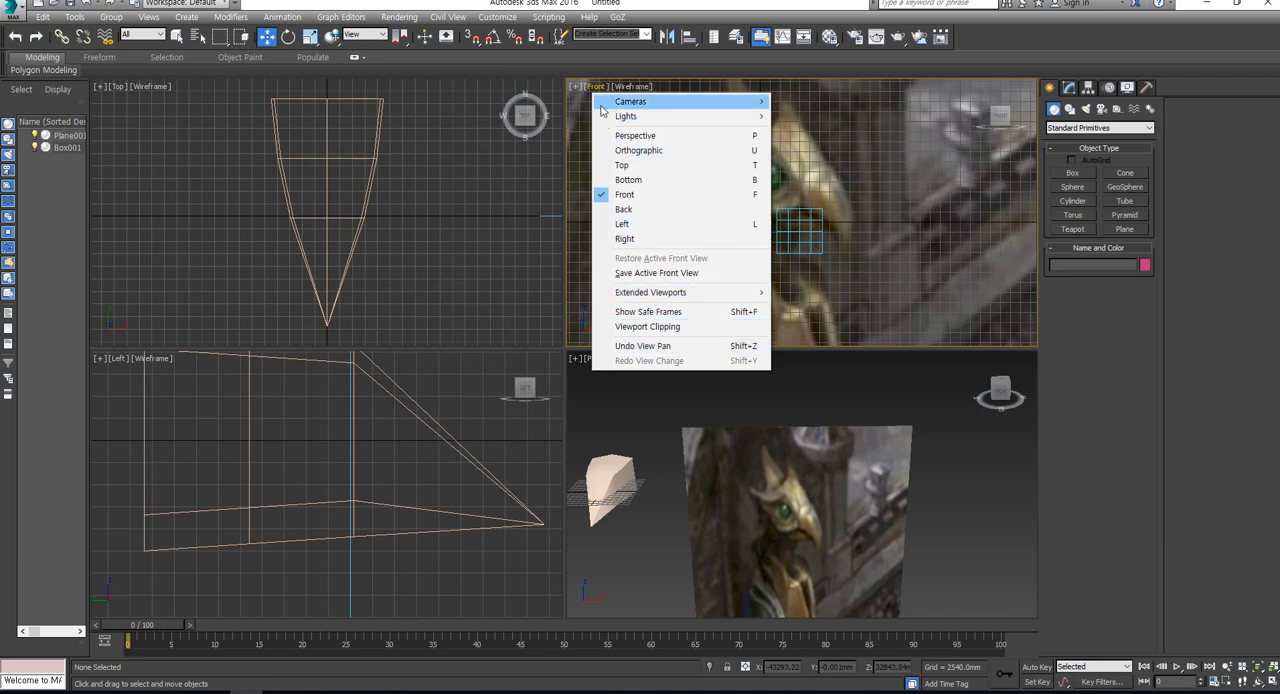
click(631, 87)
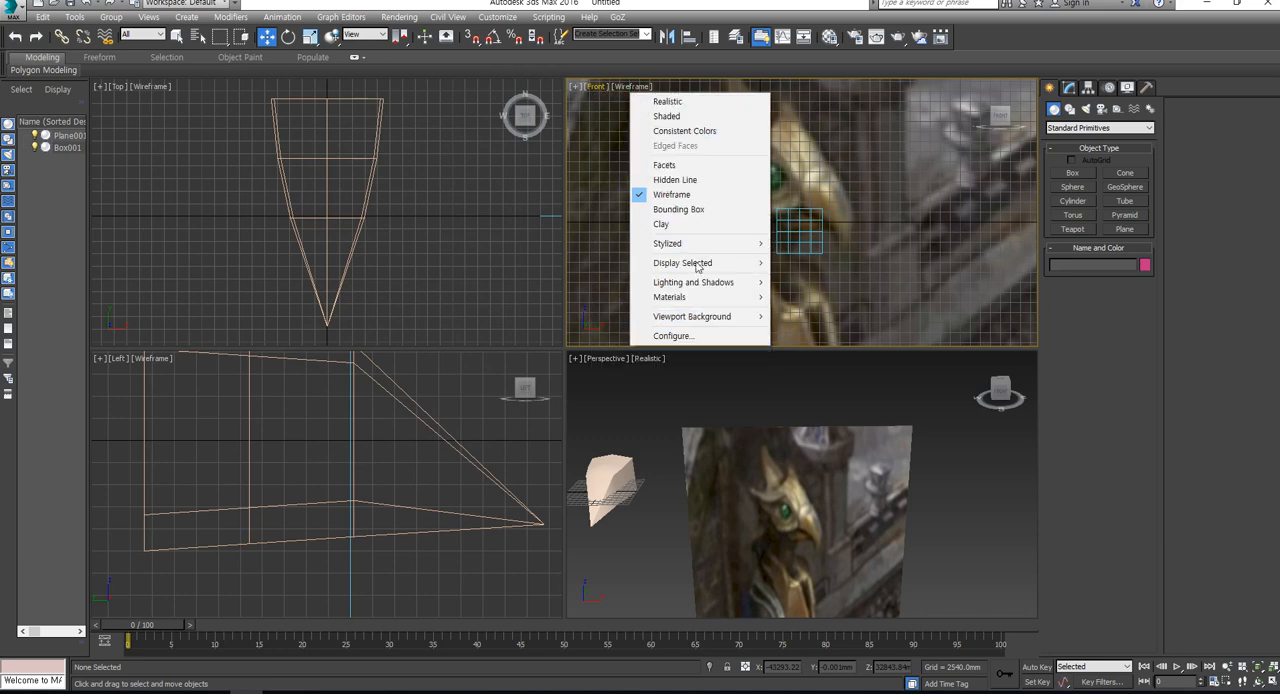
mouse_move(720, 318)
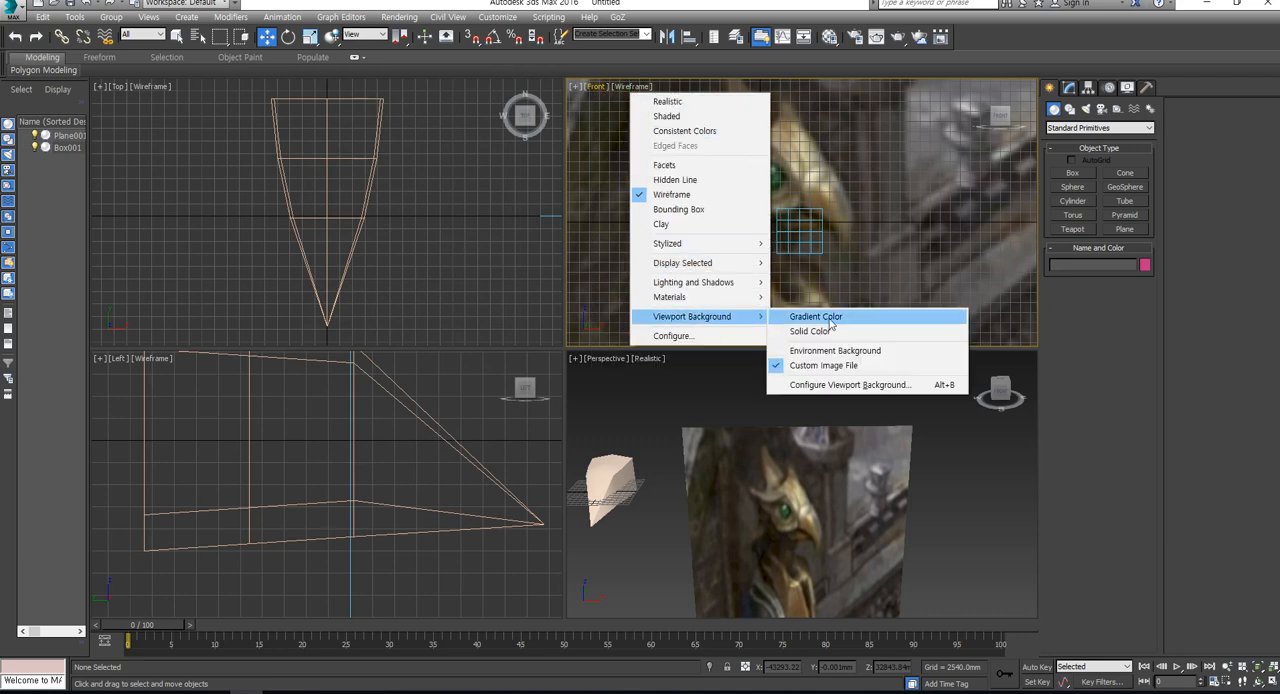
click(833, 365)
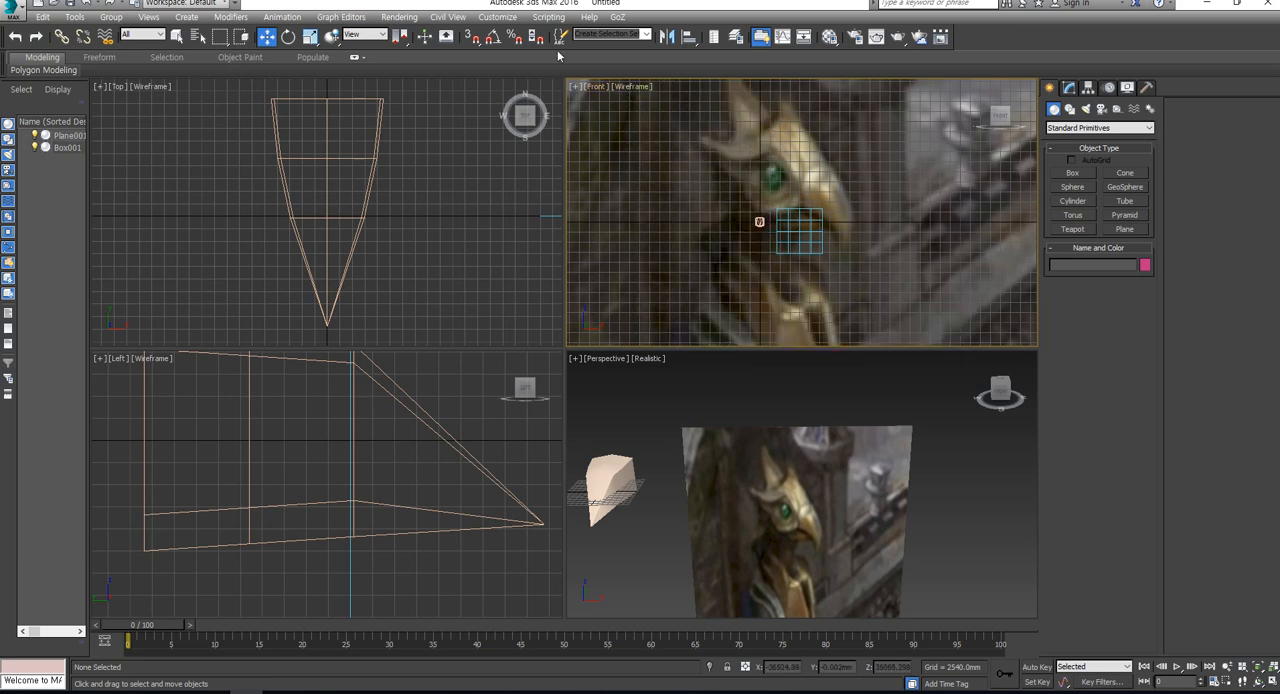
click(578, 88)
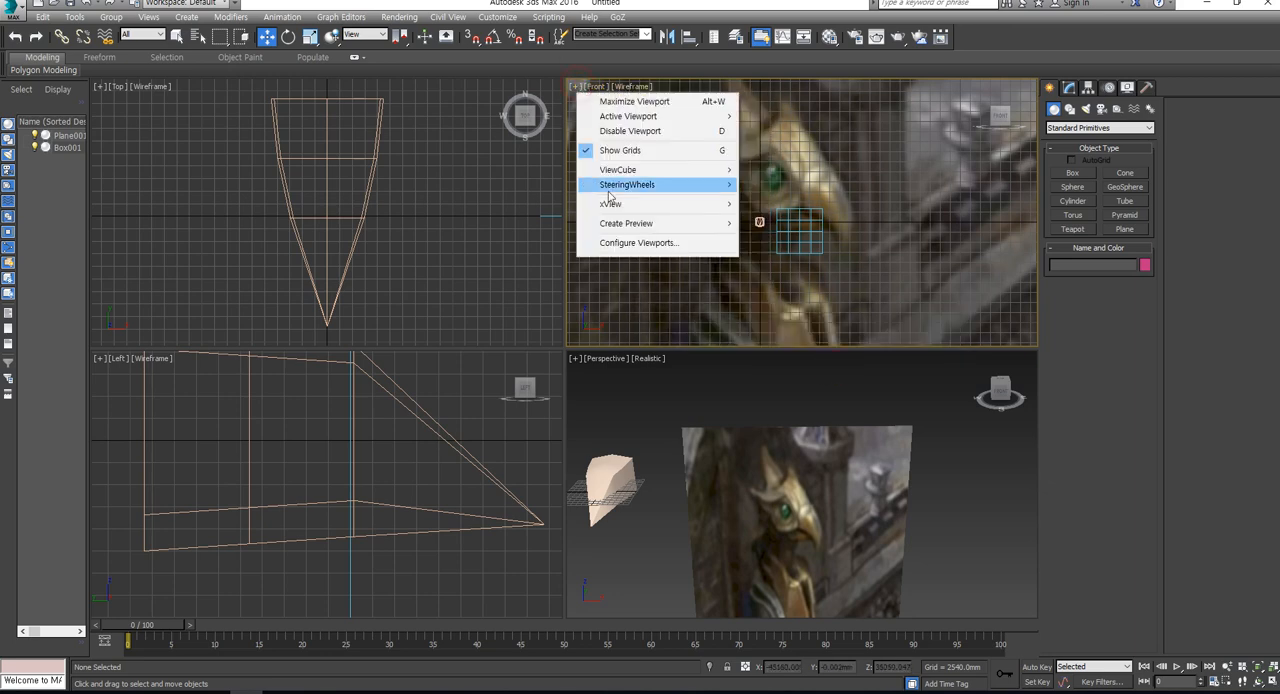
click(628, 245)
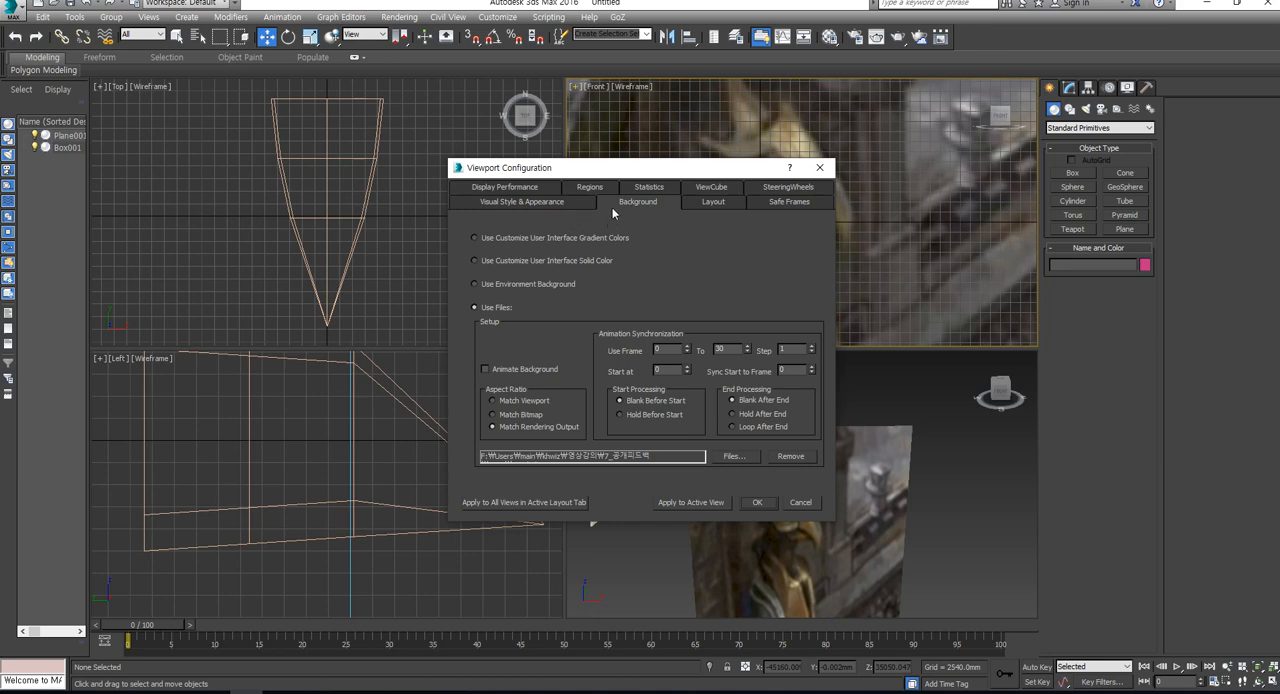
click(791, 456)
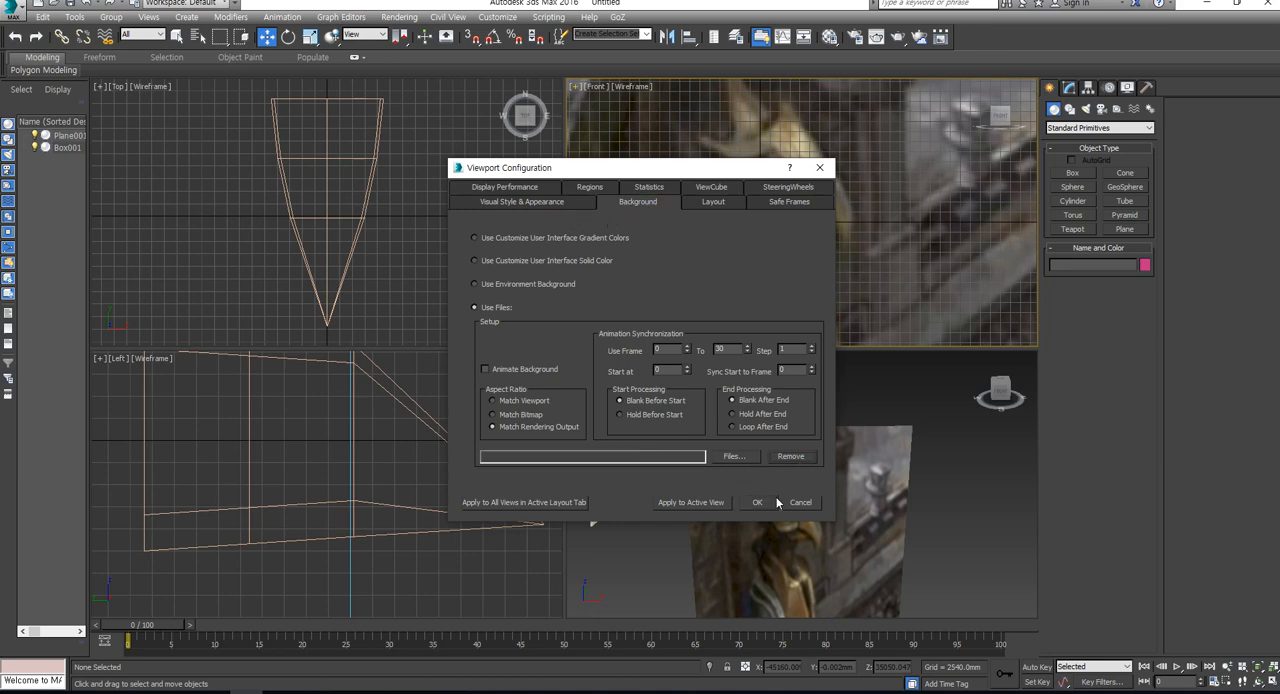
click(759, 502)
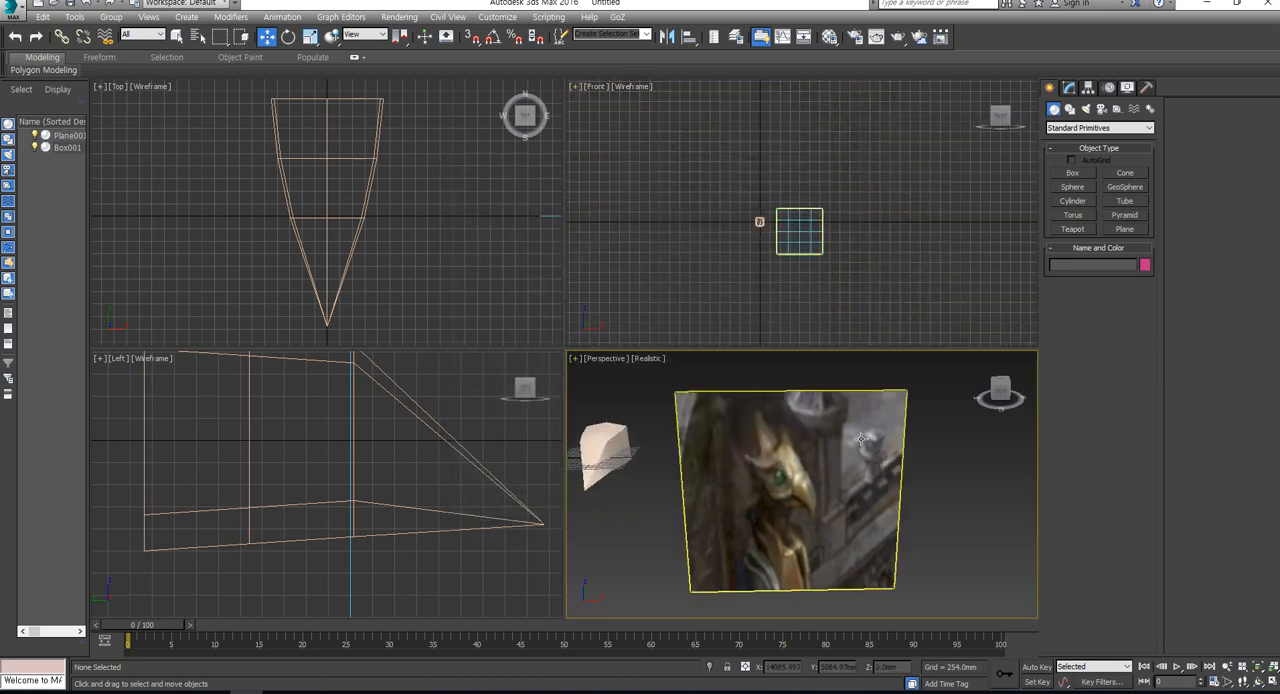
- Switch the Front viewport to realistic shading so it displays the textured plane beside the head model
scroll(784, 217, up, 3)
key(F3)
middle_drag(808, 259, 854, 234)
scroll(854, 234, up, 3)
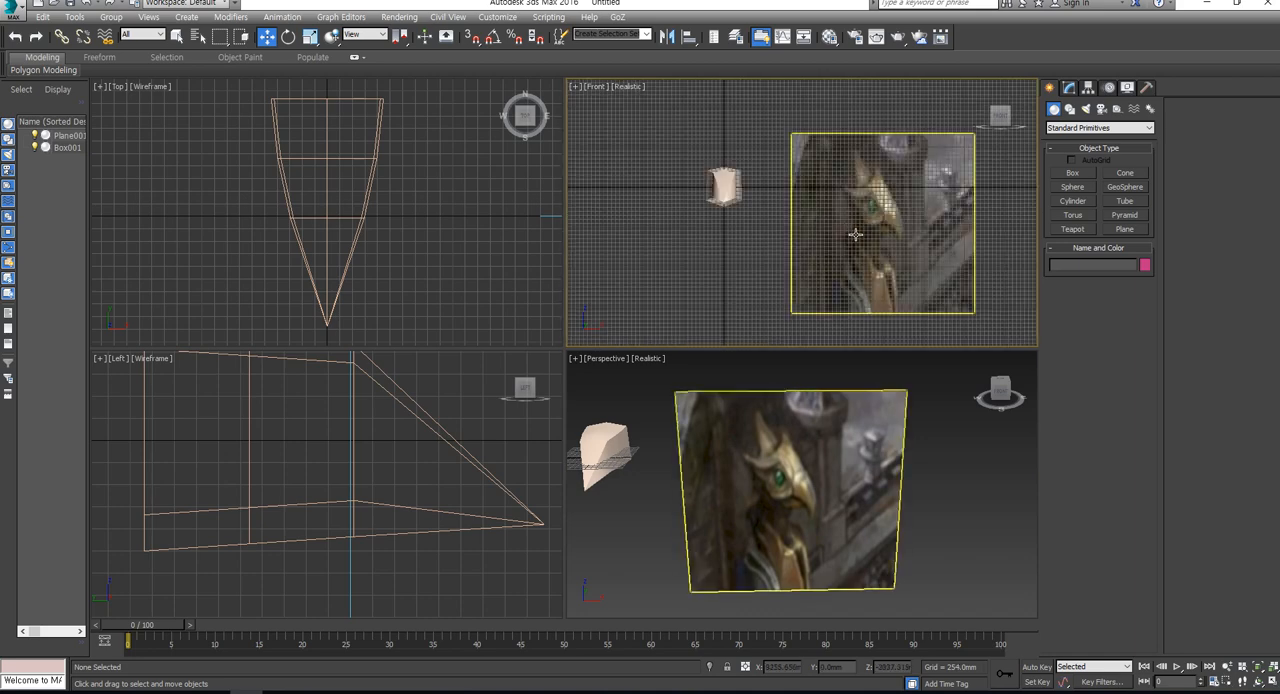
scroll(870, 575, down, 2)
- Select the textured reference plane and maximize the Perspective viewport around it and the head model
mouse_move(800, 541)
middle_down()
mouse_move(870, 575)
mouse_move(846, 510)
mouse_move(866, 492)
mouse_move(845, 481)
mouse_move(808, 531)
mouse_move(890, 515)
middle_up()
key(r)
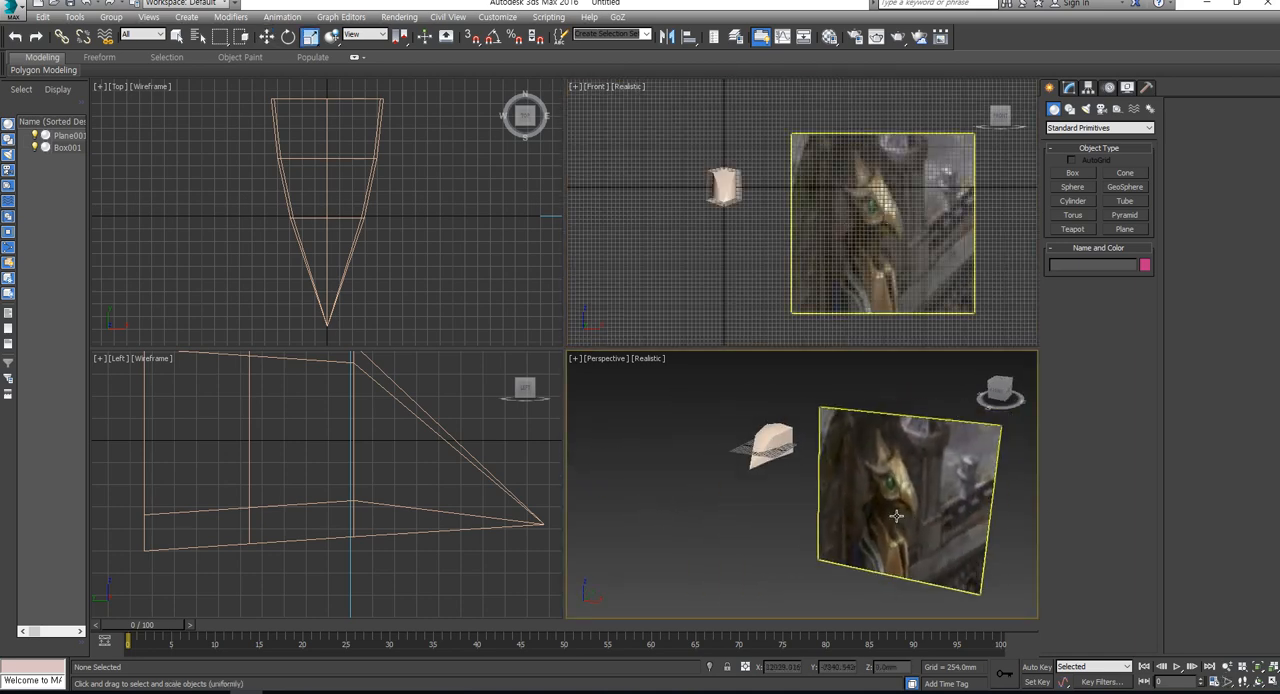
click(895, 510)
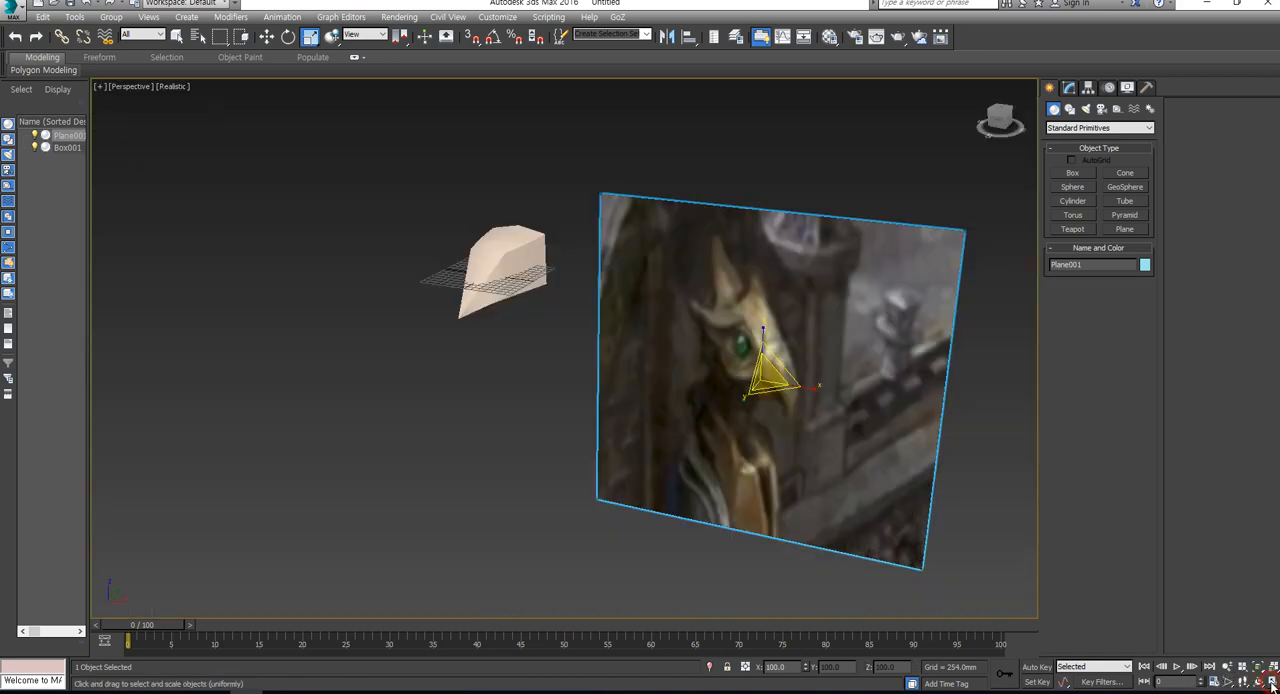
click(1270, 683)
scroll(736, 443, up, 2)
alt+middle_drag(736, 443, 736, 448)
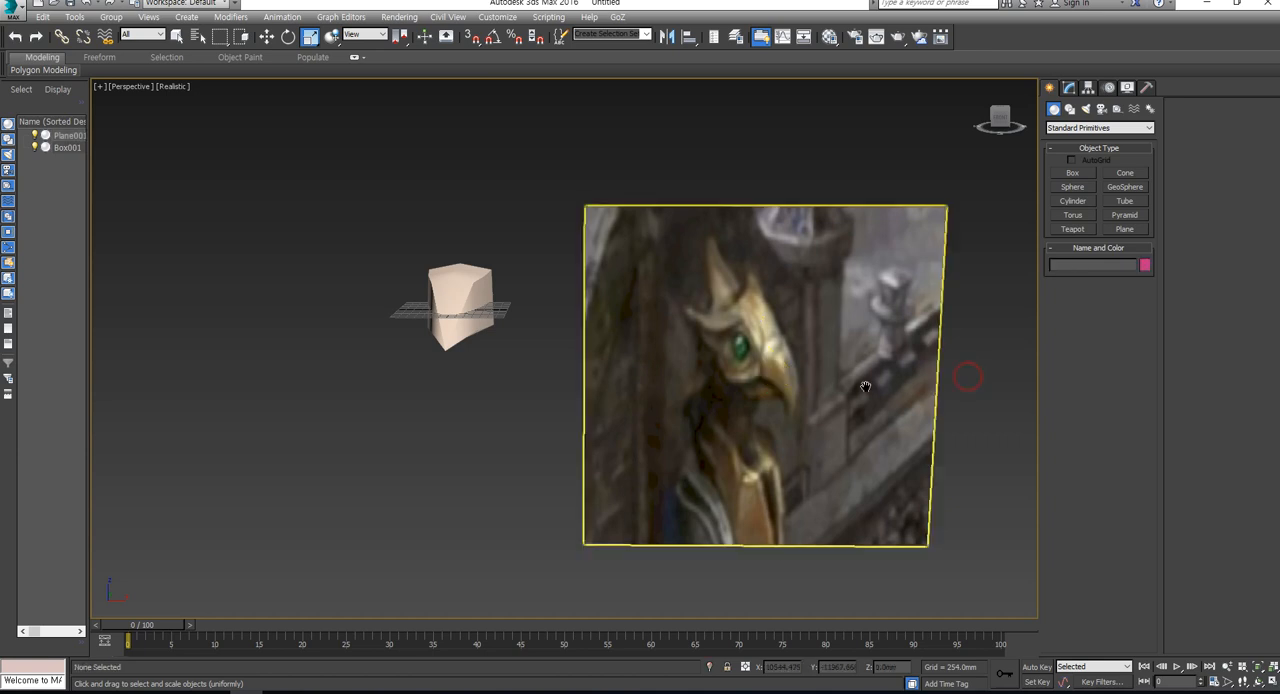
- Scale the reference plane down and flatten its height to give the picture wider, landscape proportions
alt+middle_drag(966, 371, 612, 374)
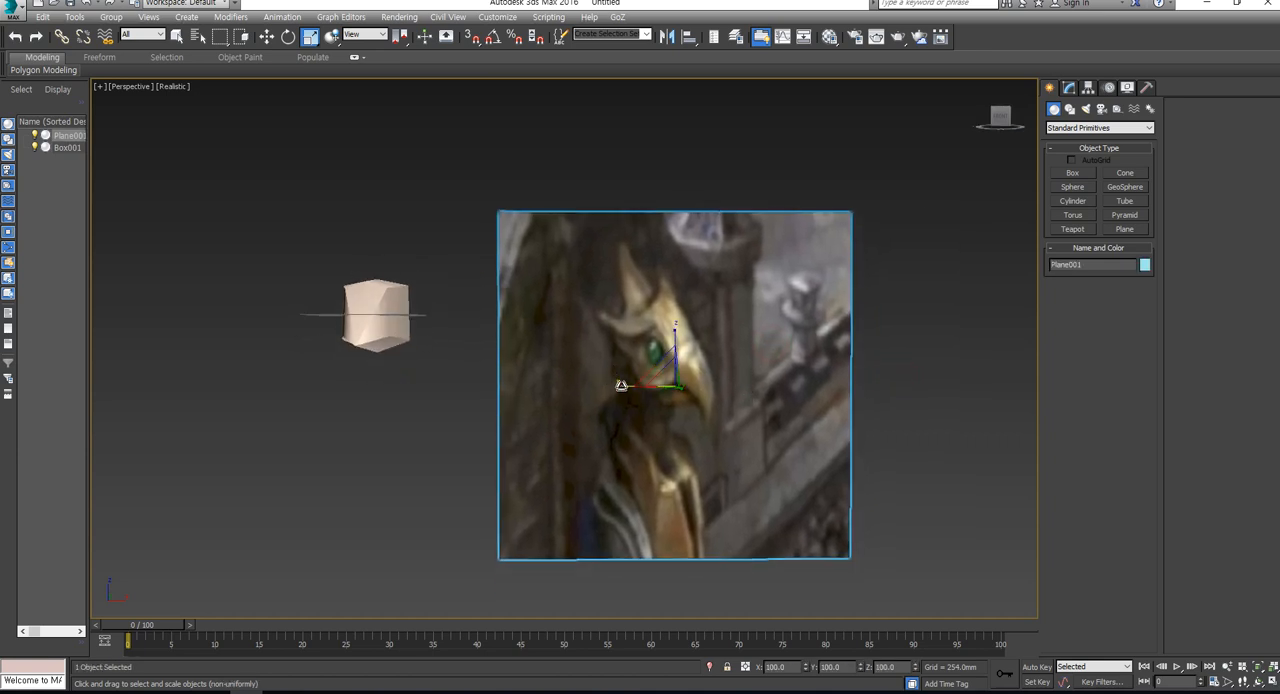
drag(618, 382, 668, 388)
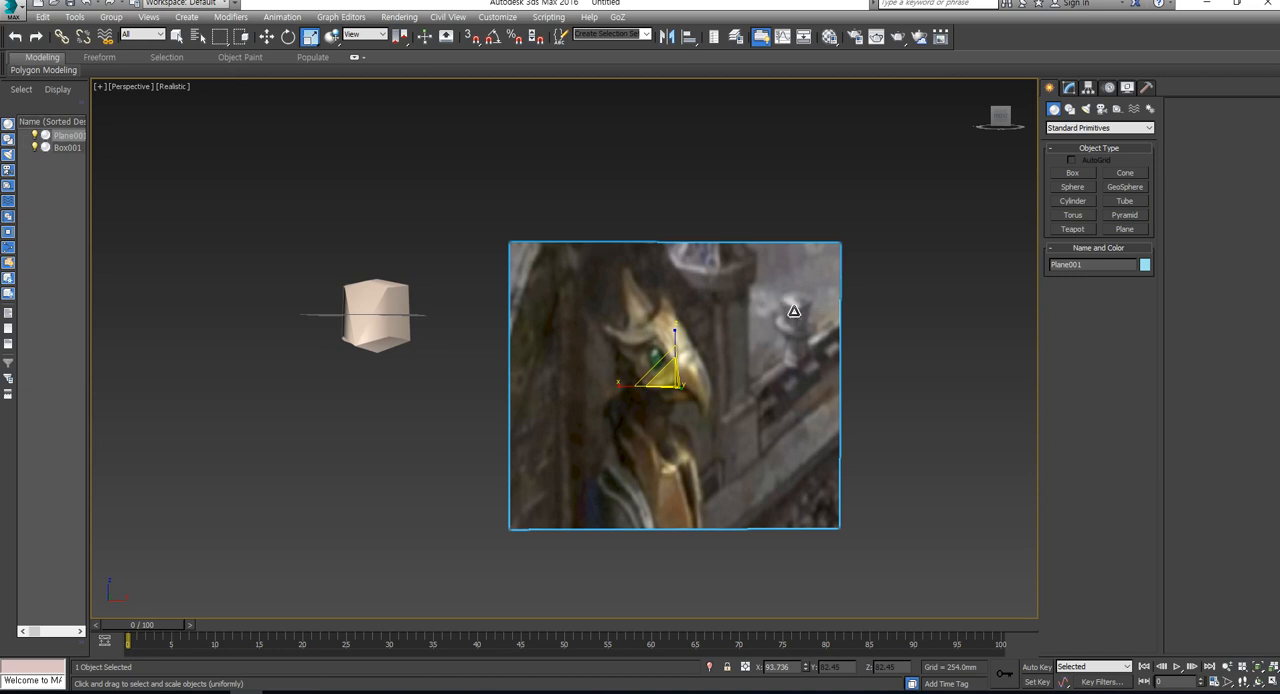
click(873, 357)
click(789, 376)
drag(675, 329, 676, 340)
click(894, 375)
click(722, 334)
middle_drag(705, 359, 748, 433)
click(889, 334)
click(797, 369)
- Move the reference plane behind the head model, raising it to Z about 248 mm and shifting it to X about -4163 mm
key(w)
drag(712, 378, 710, 204)
alt+middle_drag(721, 440, 751, 391)
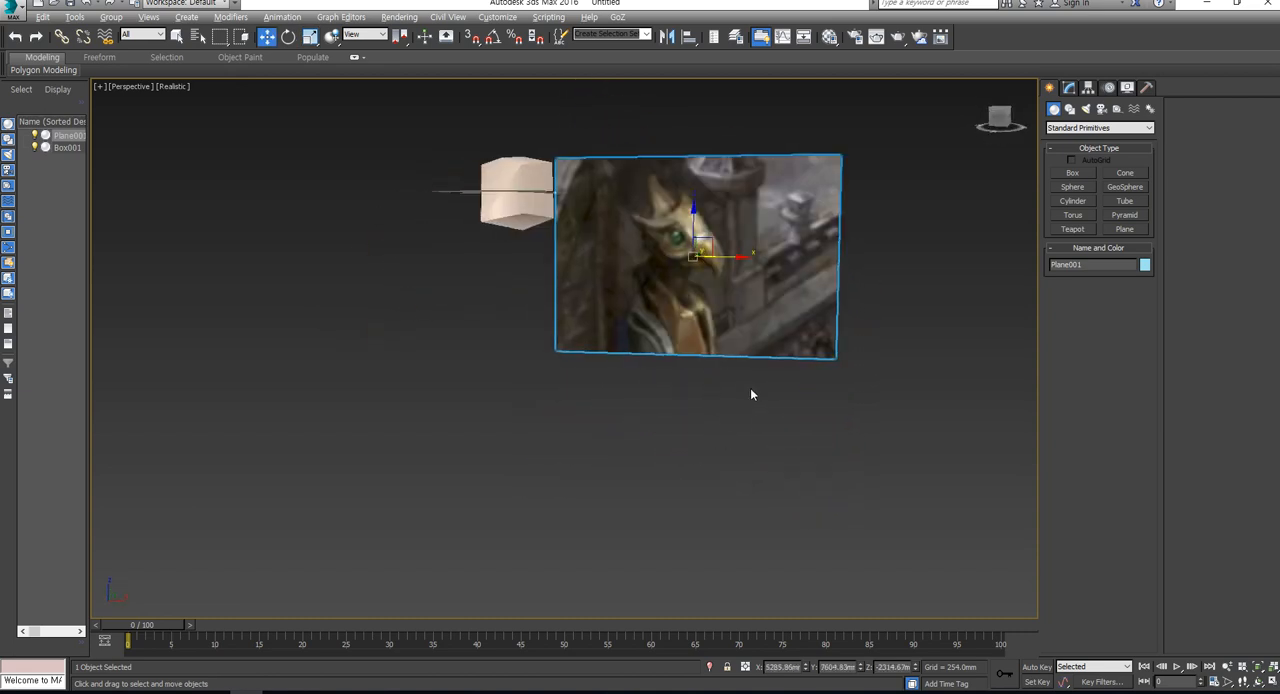
alt+middle_drag(691, 178, 760, 262)
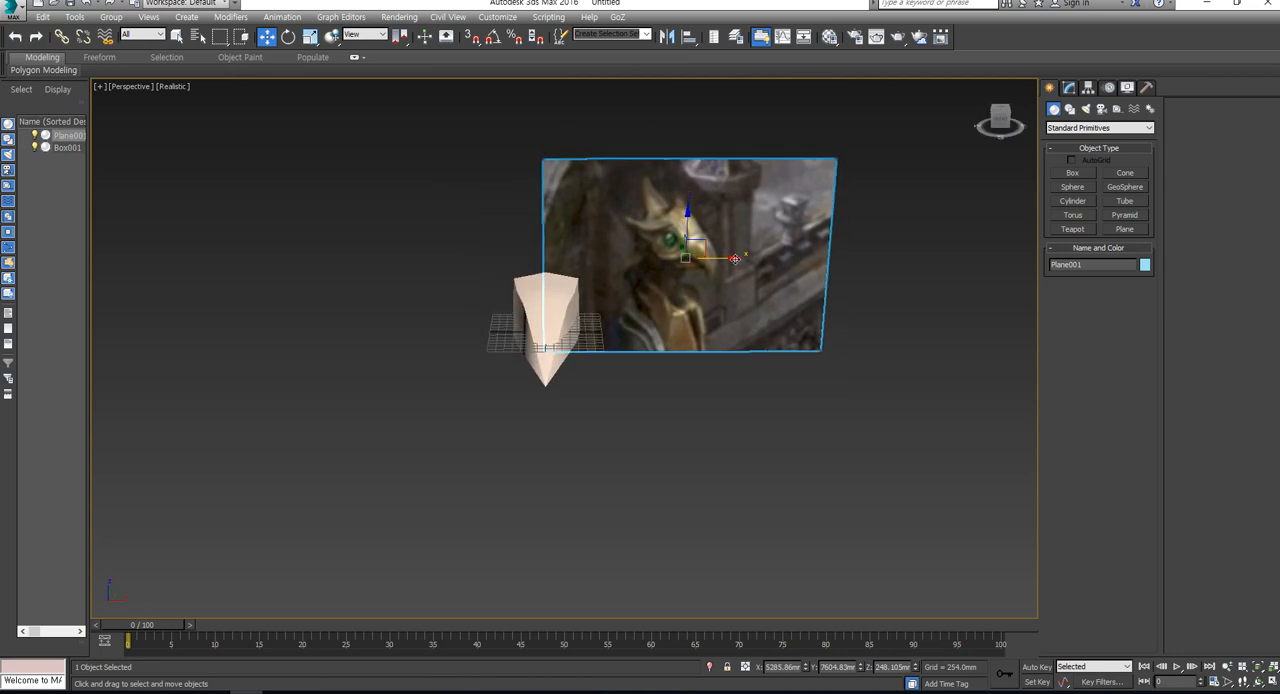
drag(735, 259, 485, 259)
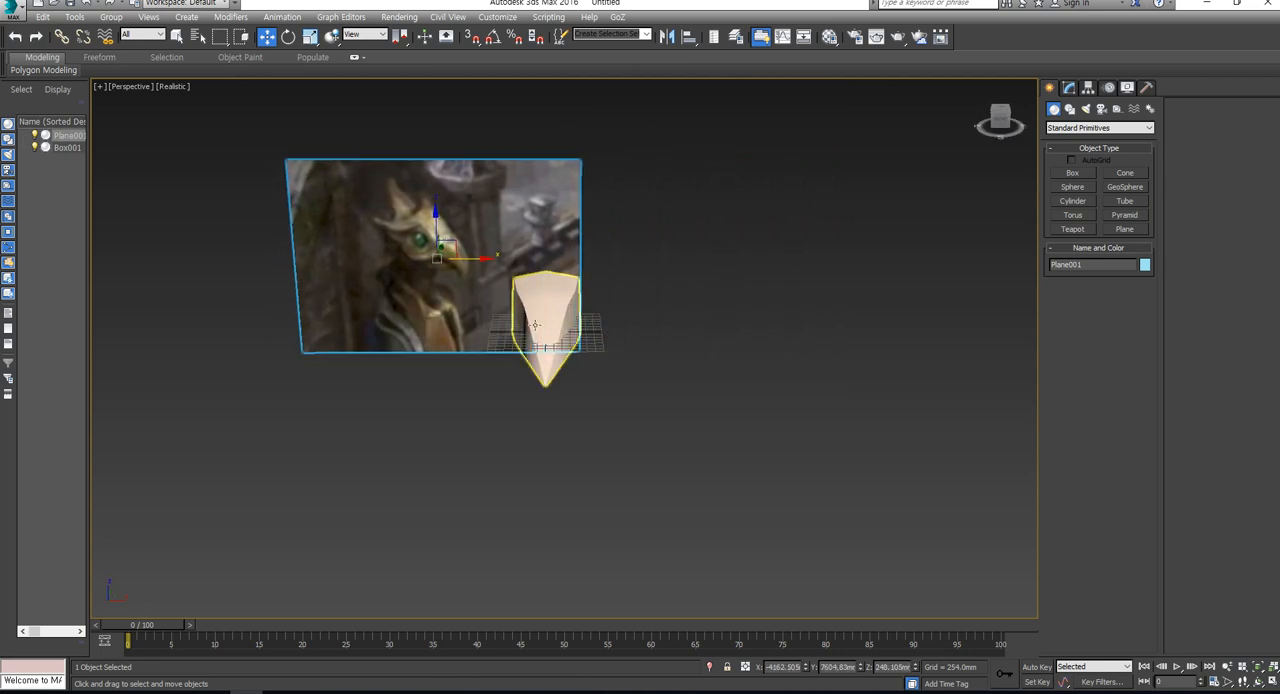
scroll(535, 325, up, 2)
alt+middle_drag(549, 349, 550, 298)
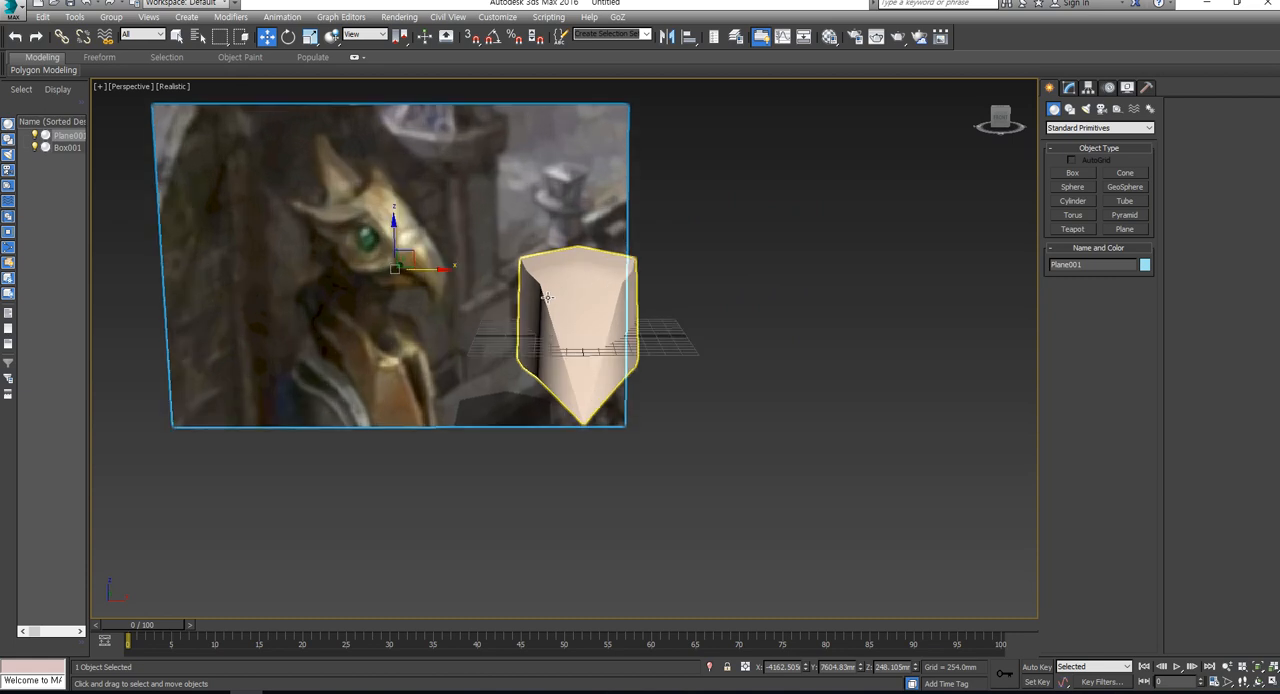
- Select the head model and scale it uniformly down to about 65 percent
click(549, 298)
scroll(570, 397, up, 2)
key(t)
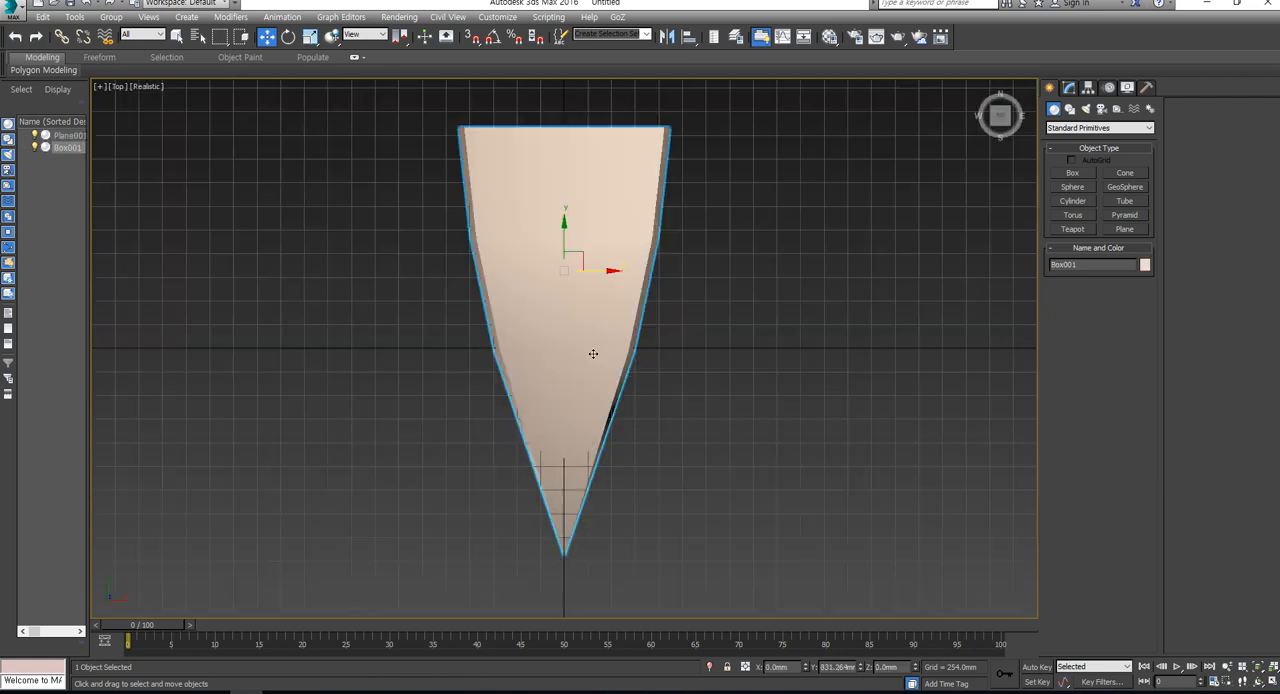
scroll(594, 351, down, 2)
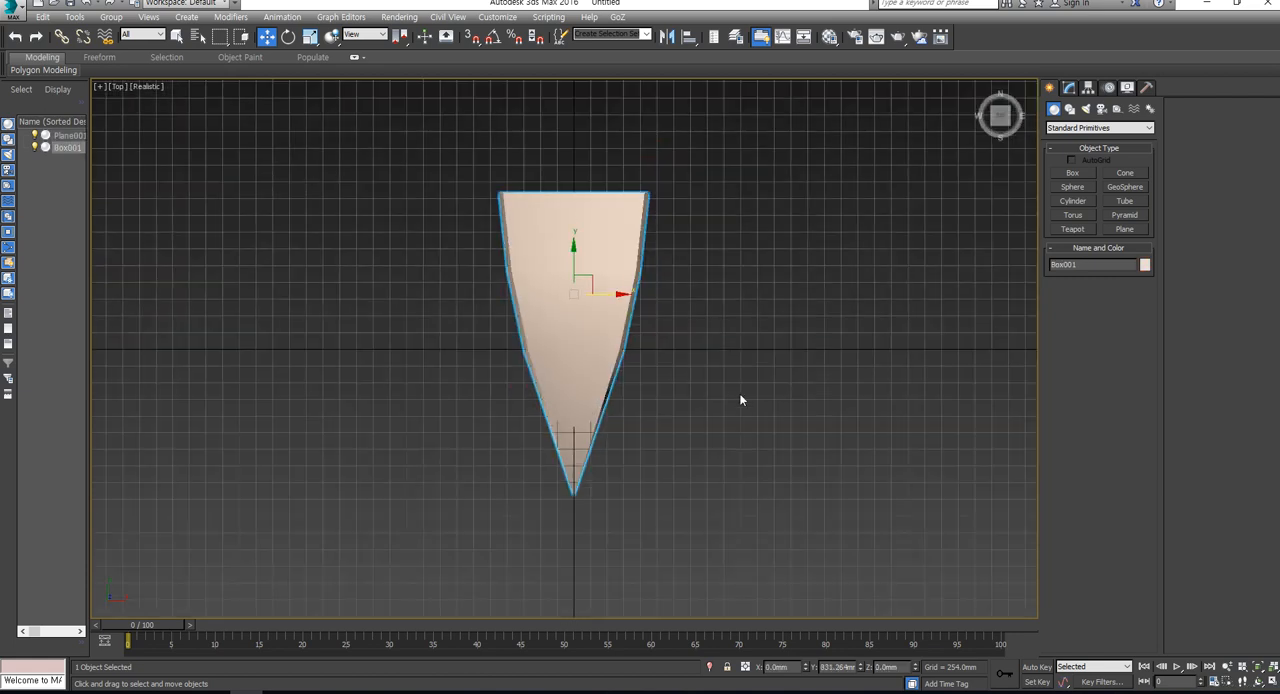
key(p)
alt+middle_drag(711, 377, 736, 426)
key(r)
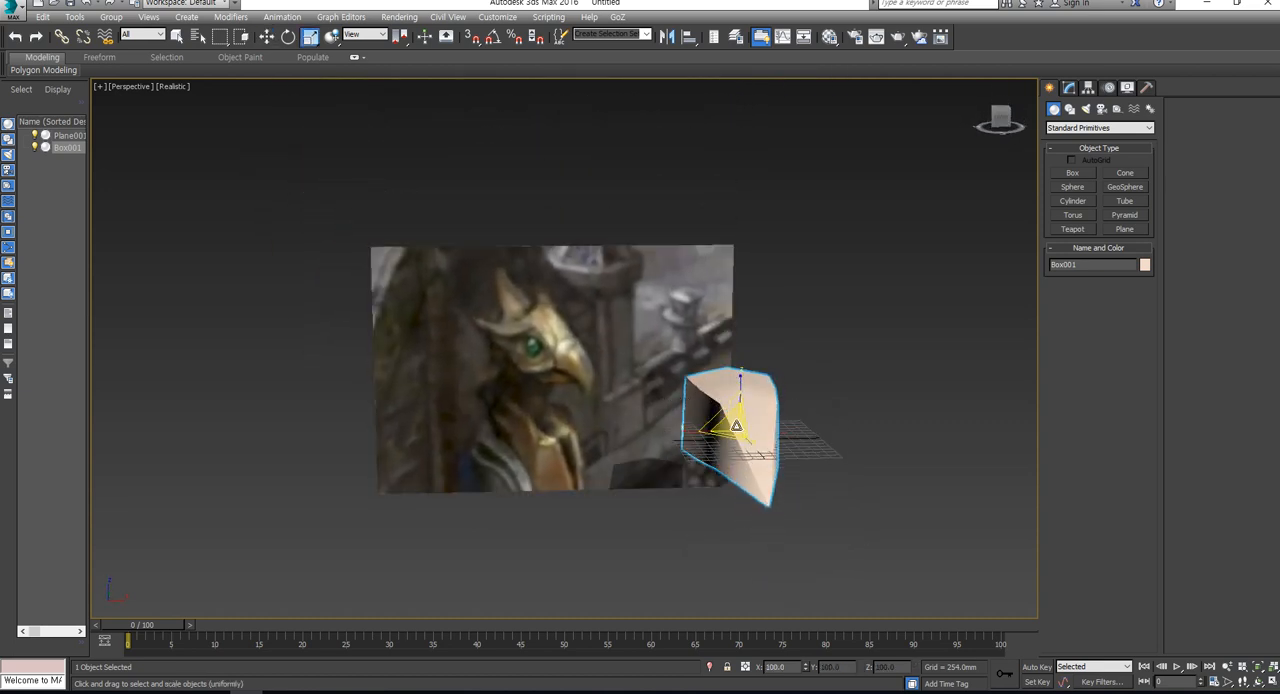
drag(736, 426, 738, 441)
alt+middle_drag(747, 466, 781, 424)
scroll(747, 448, up, 2)
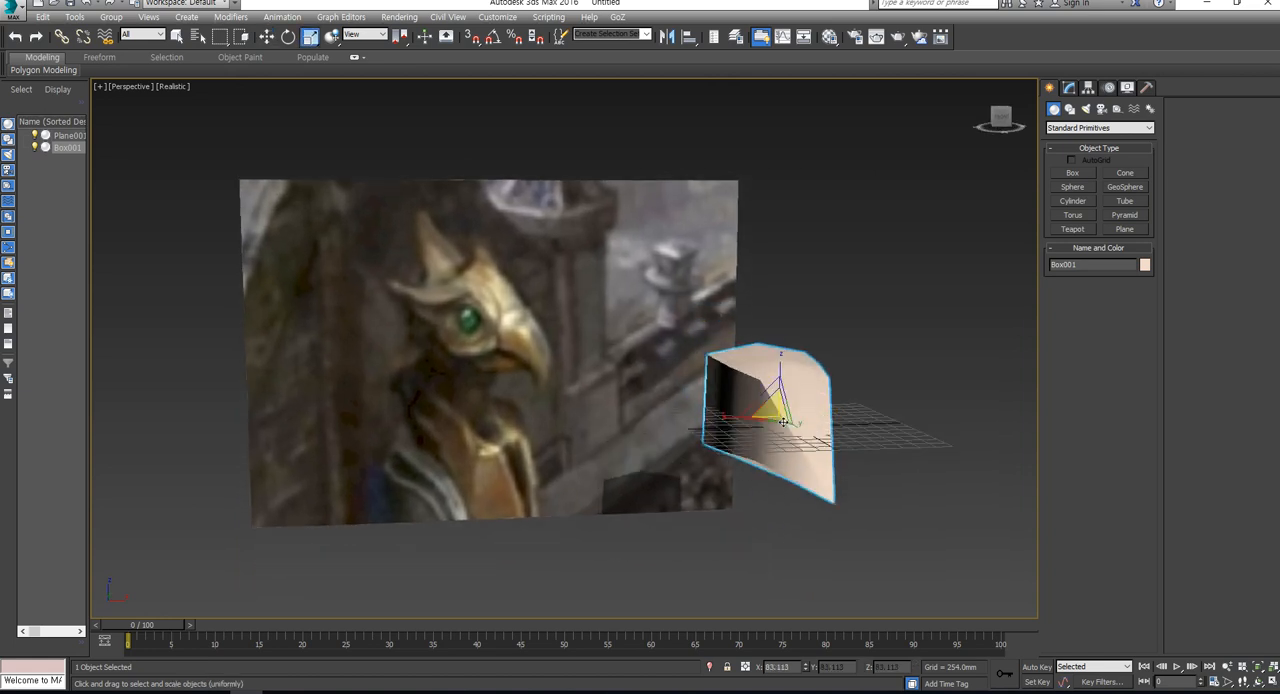
drag(783, 421, 762, 397)
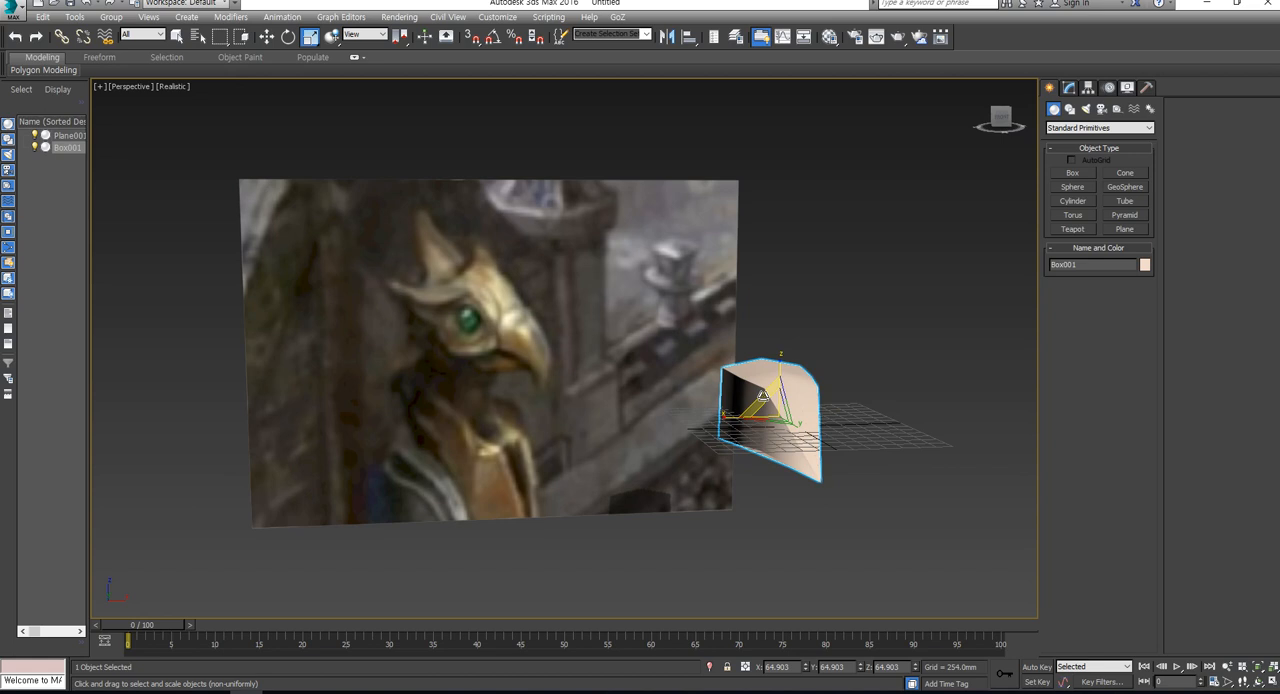
- Place a copy of the head model over the eagle's head in the reference image
key(w)
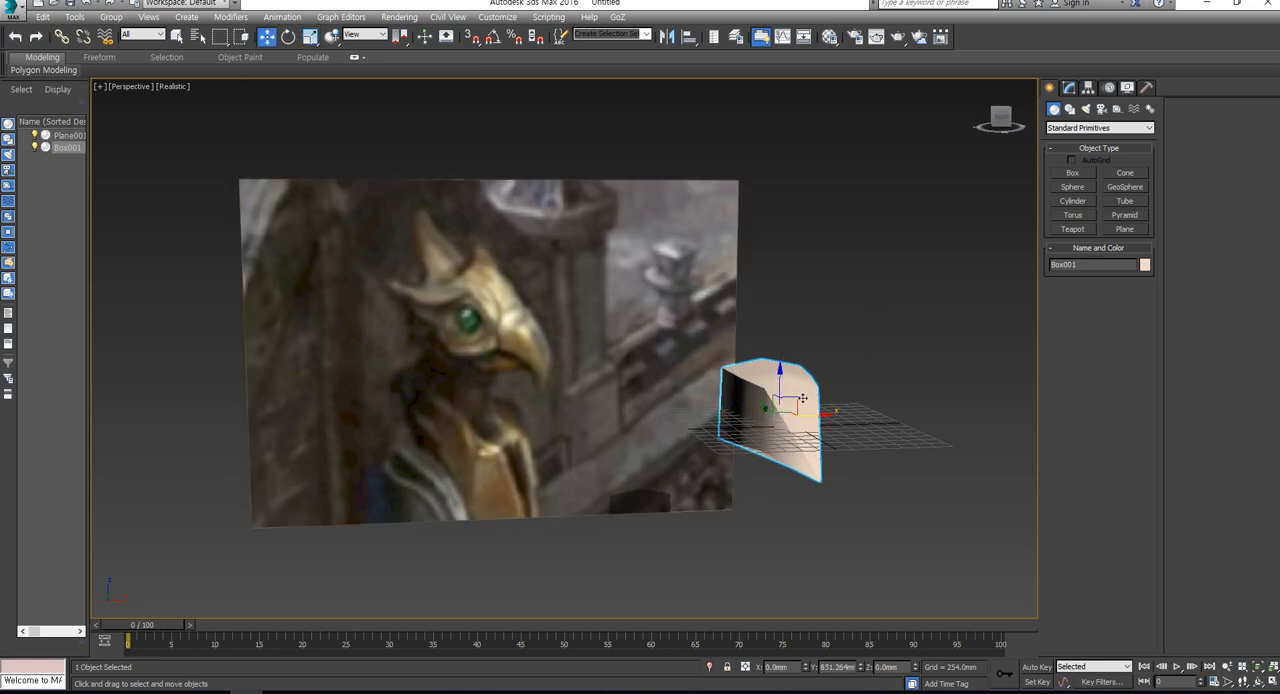
mouse_move(799, 399)
shift+mouse_down()
mouse_move(637, 337)
mouse_move(491, 309)
shift+mouse_up()
click(643, 405)
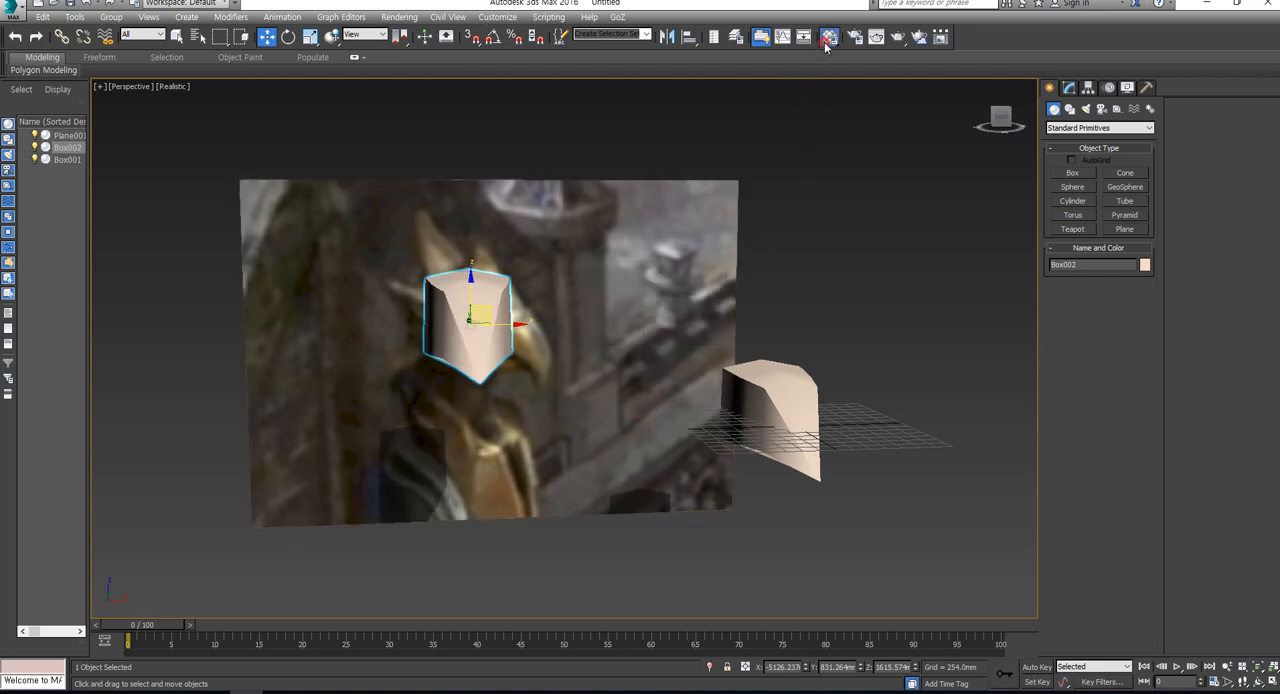
- Apply the 09 - Default material to the copied head with an opacity of 10 and close the Material Editor
key(m)
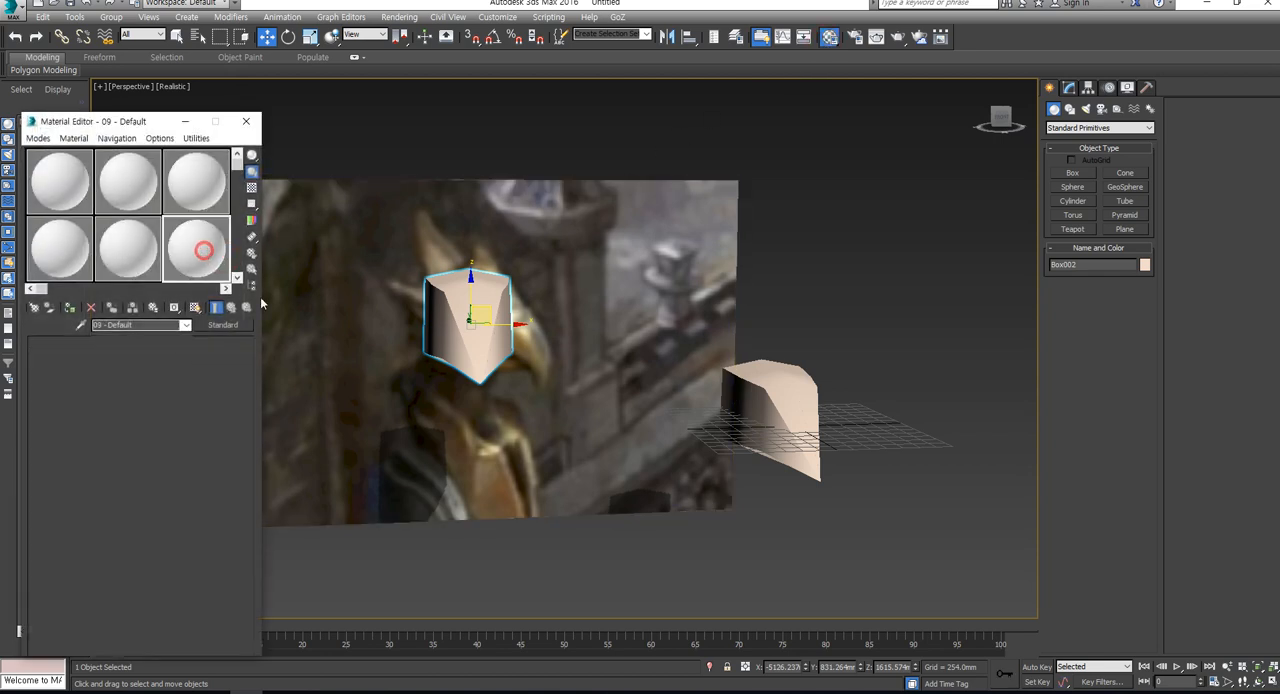
drag(203, 251, 441, 329)
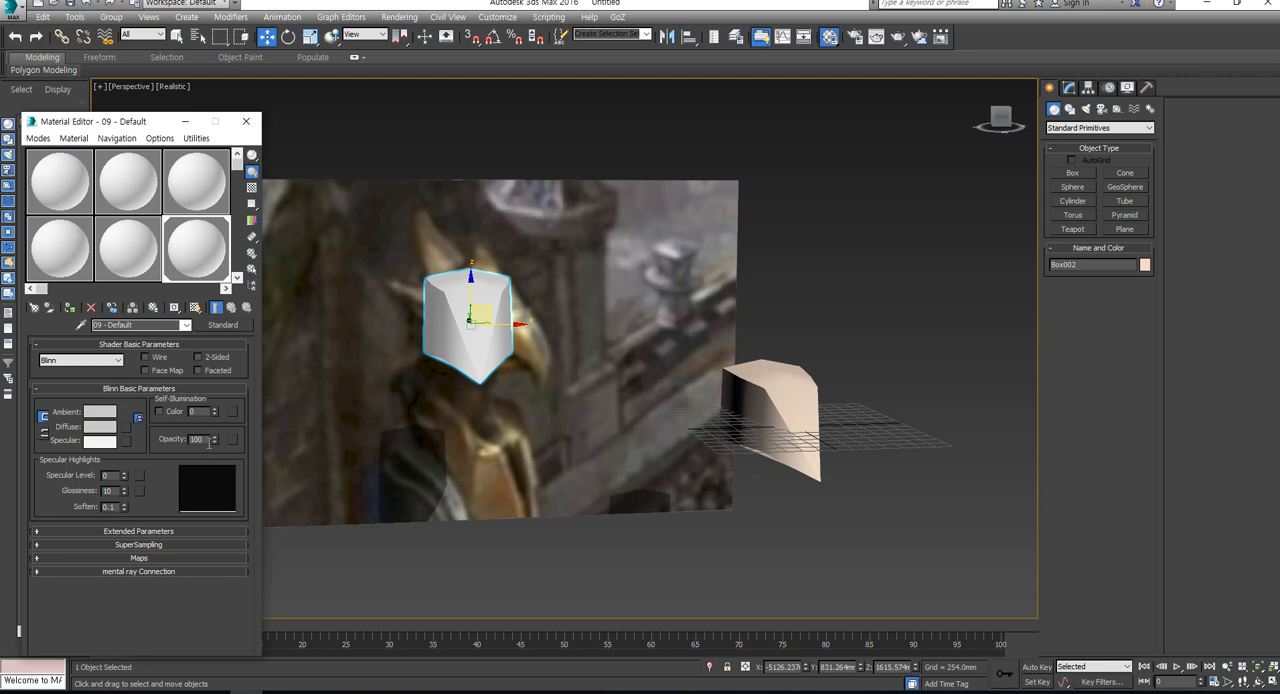
drag(206, 440, 127, 425)
text(10)
key(Return)
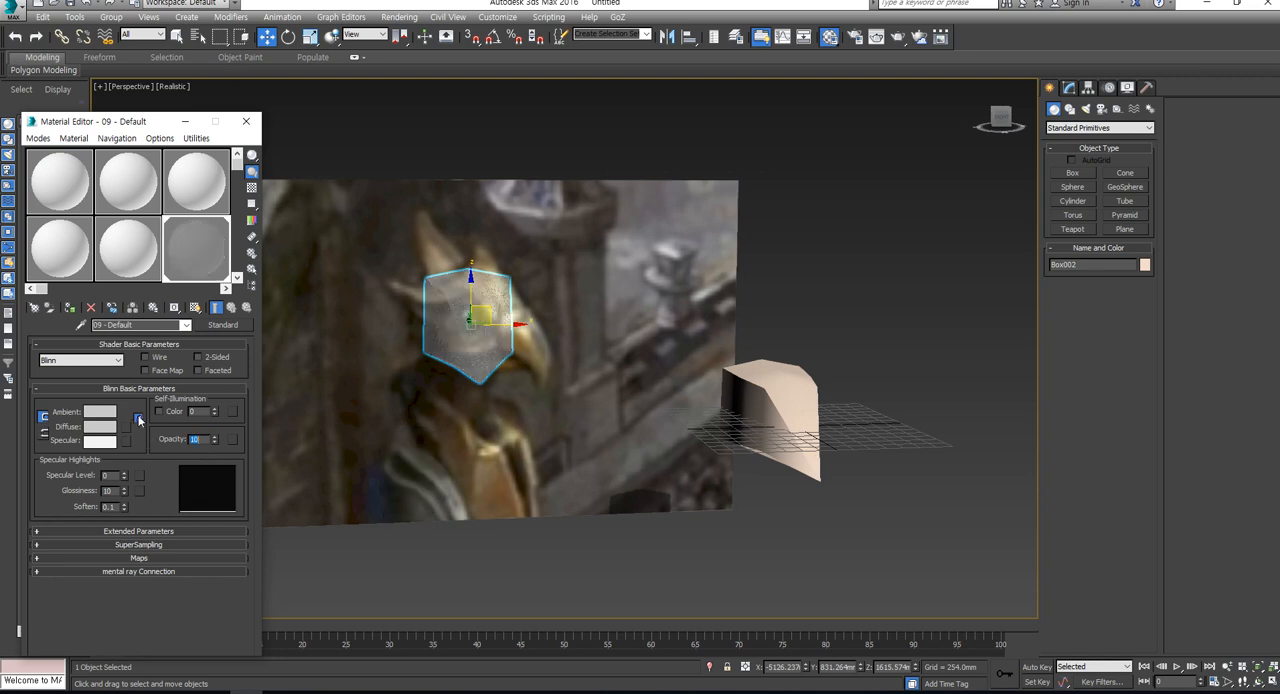
key(F4)
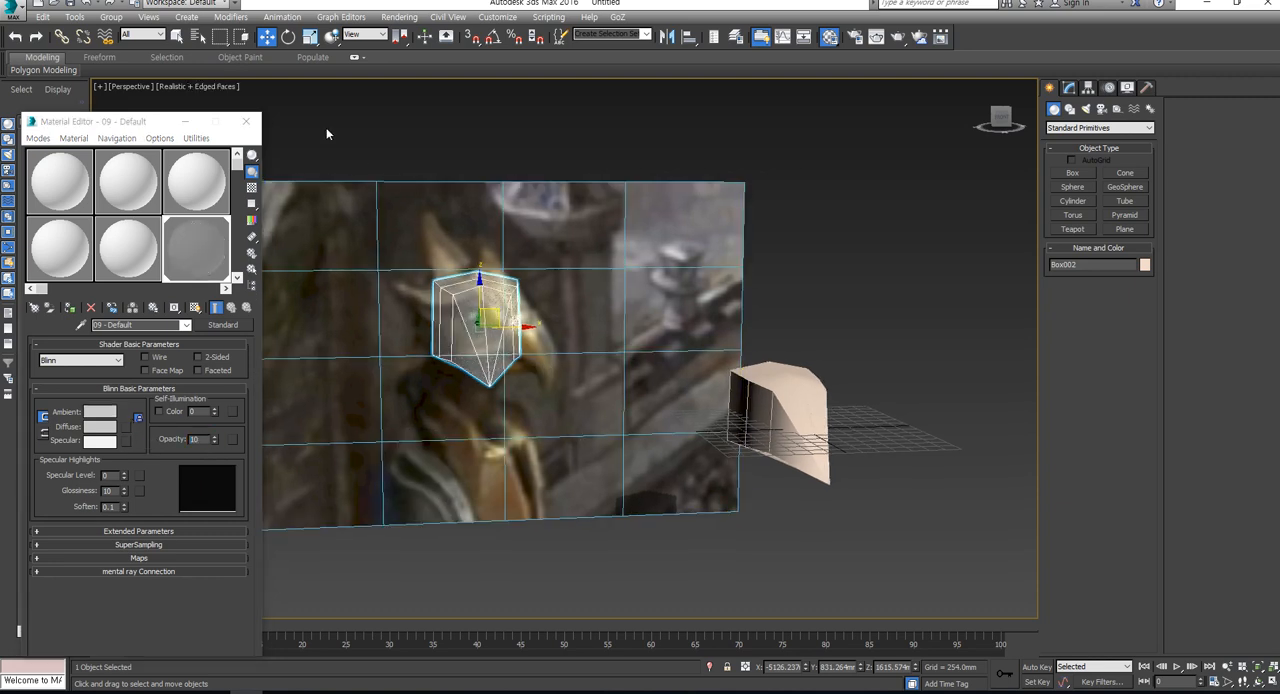
click(256, 119)
key(F4)
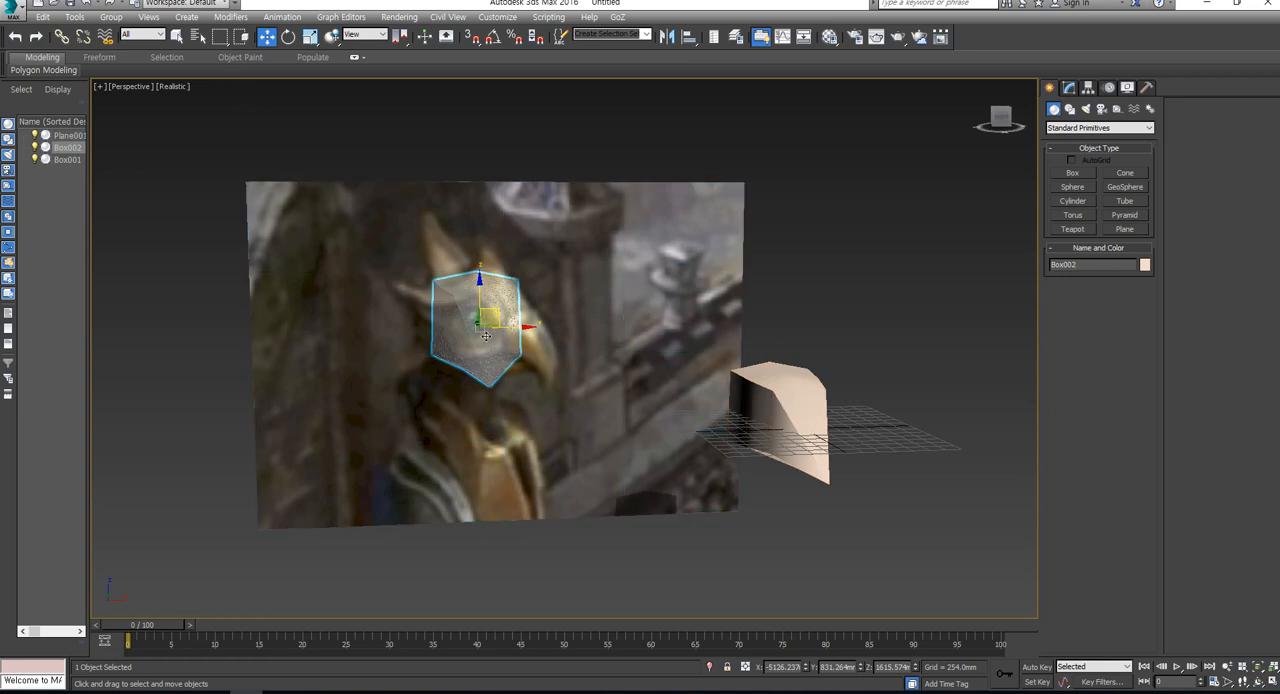
- Switch the viewport to the front view and frame the whole reference plane with both head models
alt+middle_drag(516, 367, 477, 364)
scroll(520, 352, up, 2)
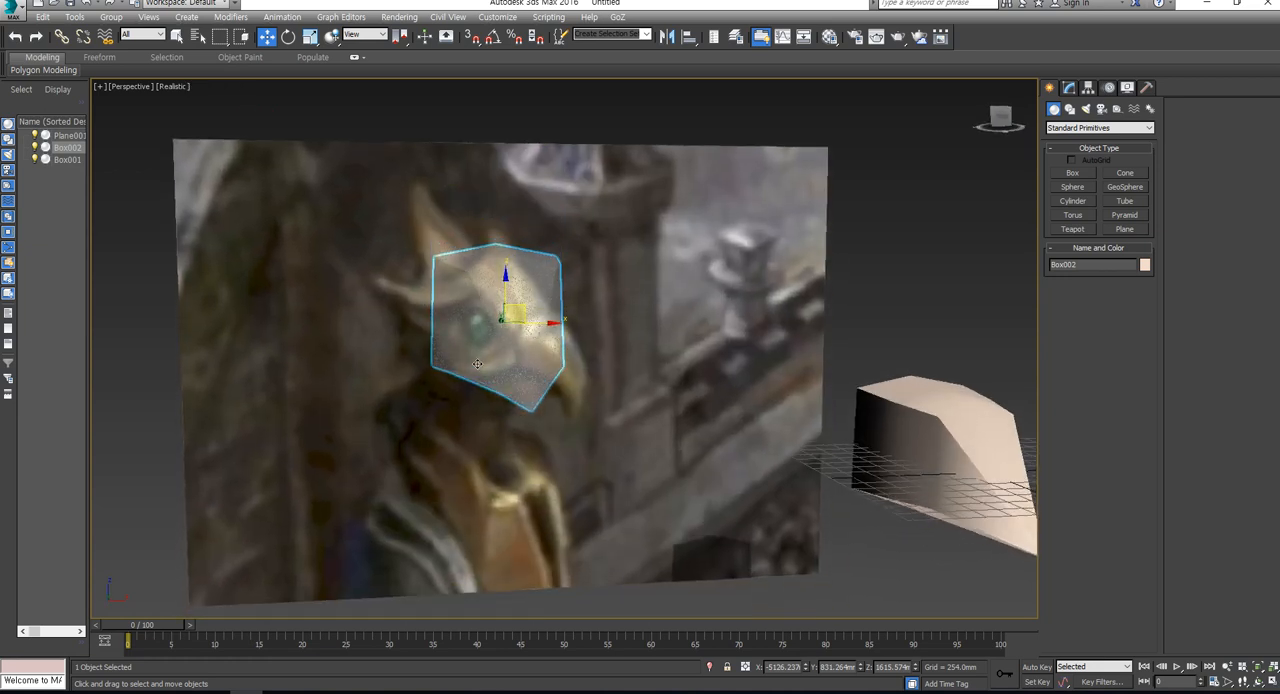
scroll(508, 342, down, 3)
key(f)
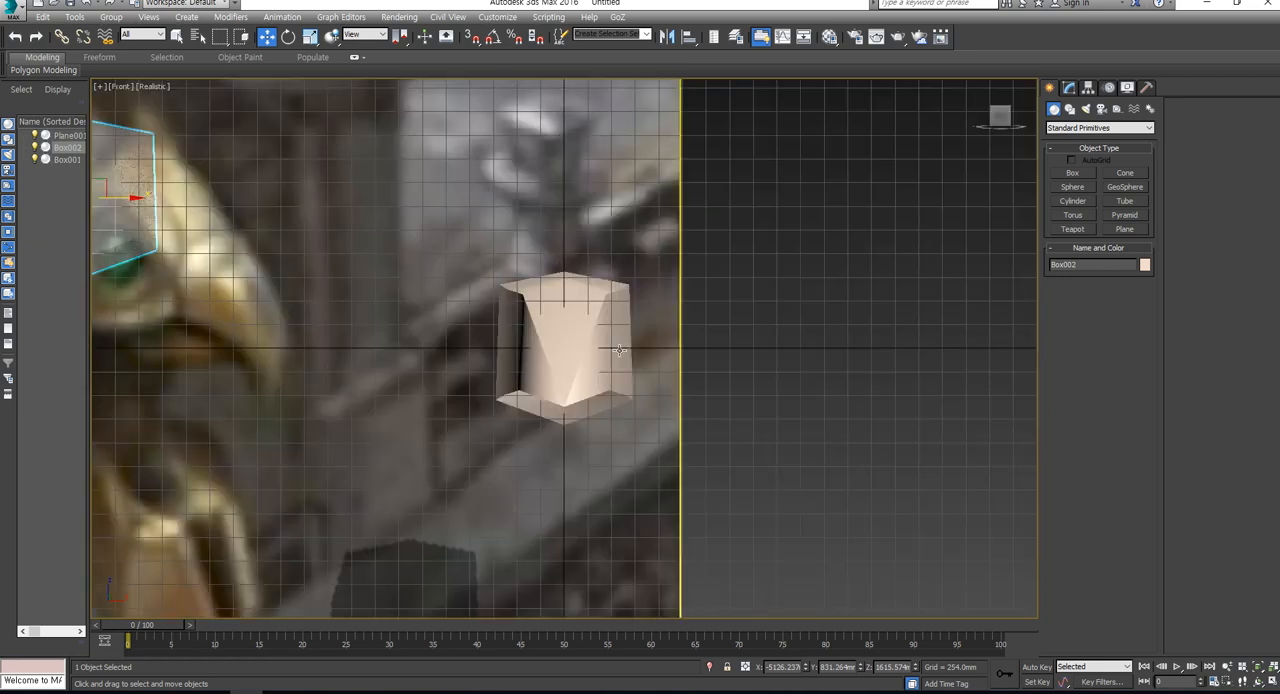
middle_drag(627, 324, 688, 290)
scroll(688, 290, down, 3)
scroll(687, 290, down, 2)
scroll(635, 315, up, 2)
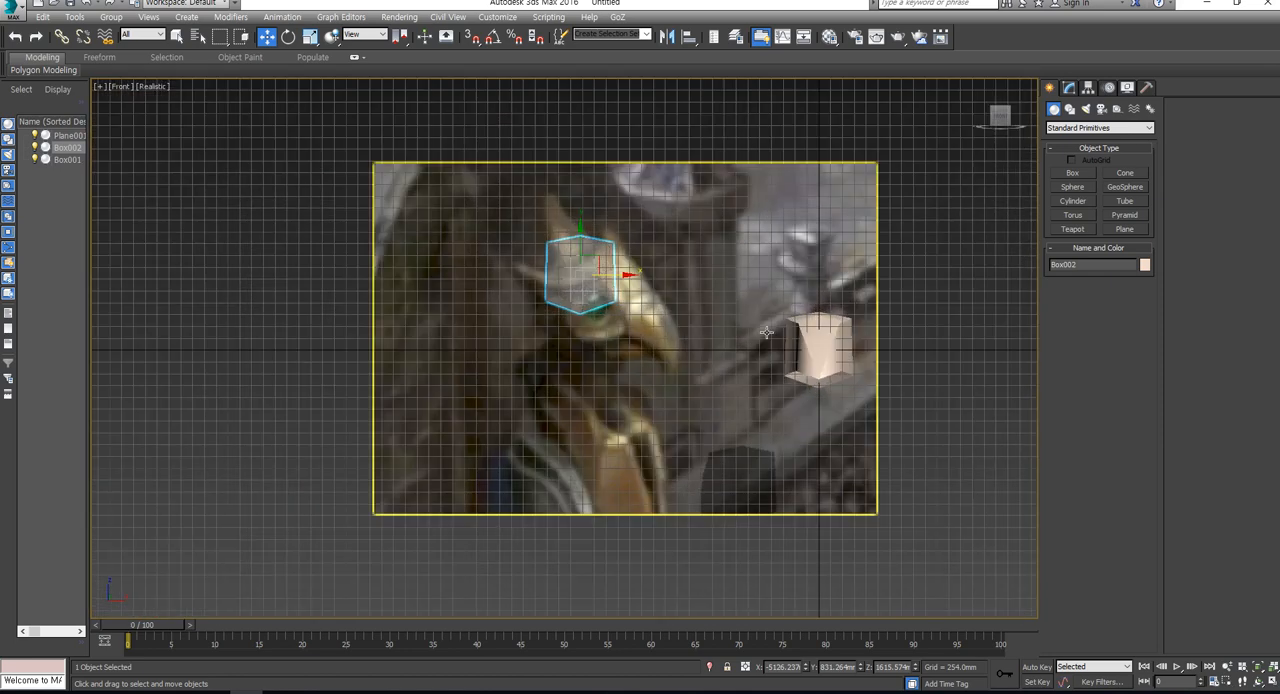
- Turn on edged faces and hide the grid in the front view for a closer look at the copied head
key(F4)
key(F3)
key(F3)
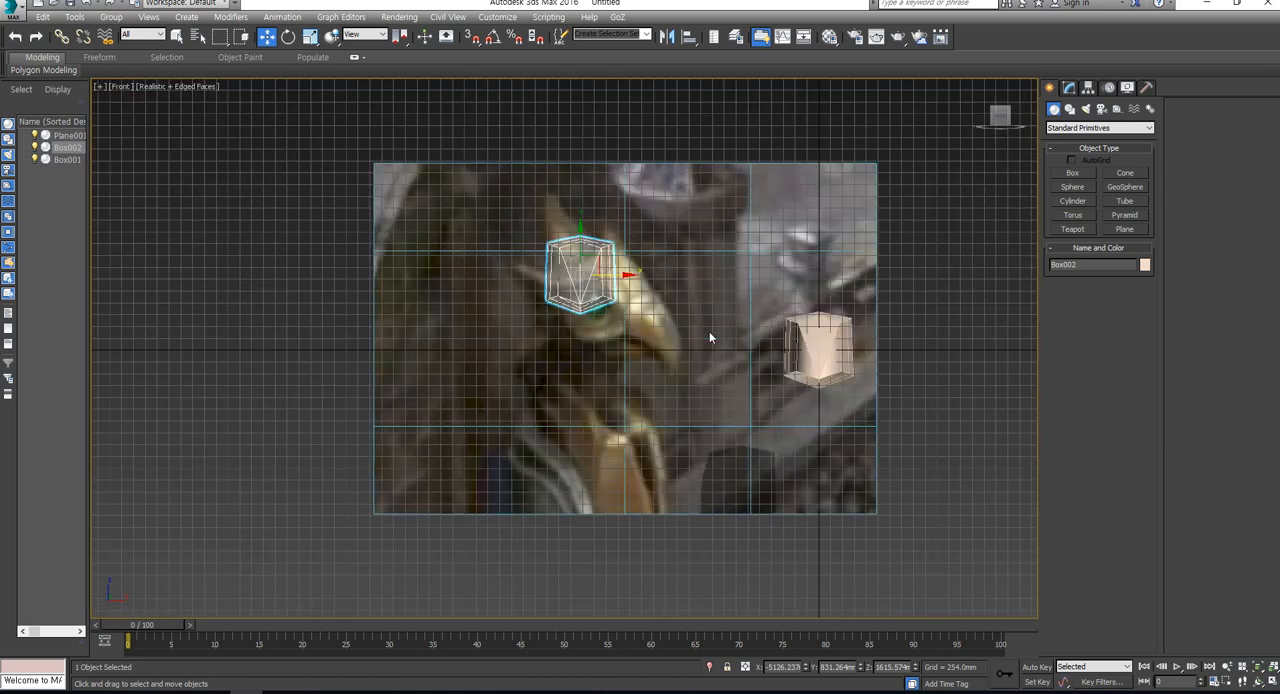
middle_drag(709, 333, 685, 338)
key(g)
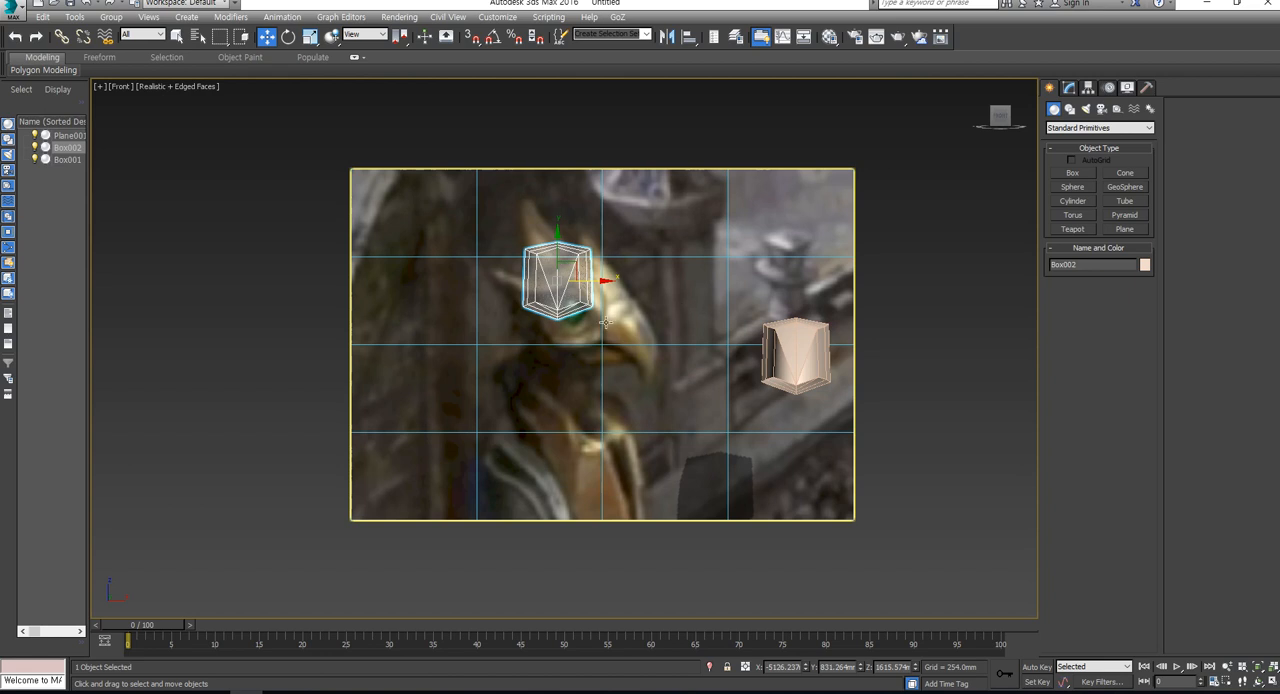
scroll(594, 323, up, 2)
middle_drag(592, 325, 558, 347)
- Rotate the copied head into a side profile and move it over the eagle's head in the reference image
key(e)
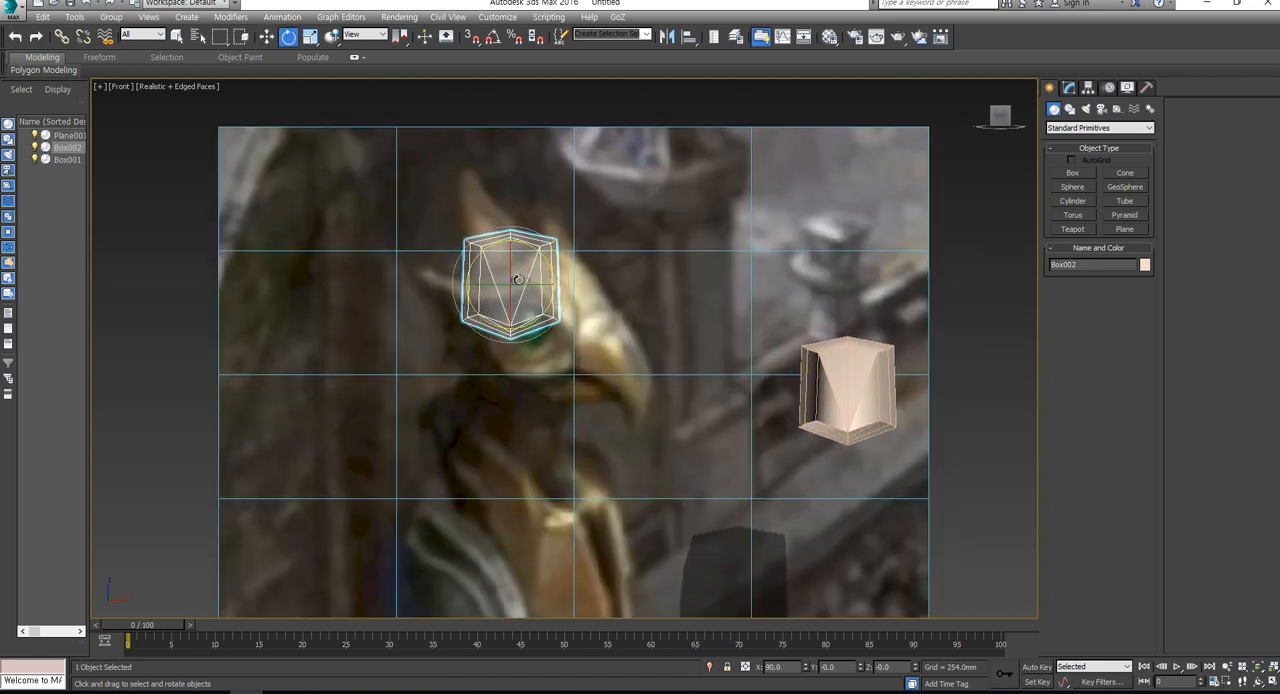
drag(518, 279, 575, 305)
key(w)
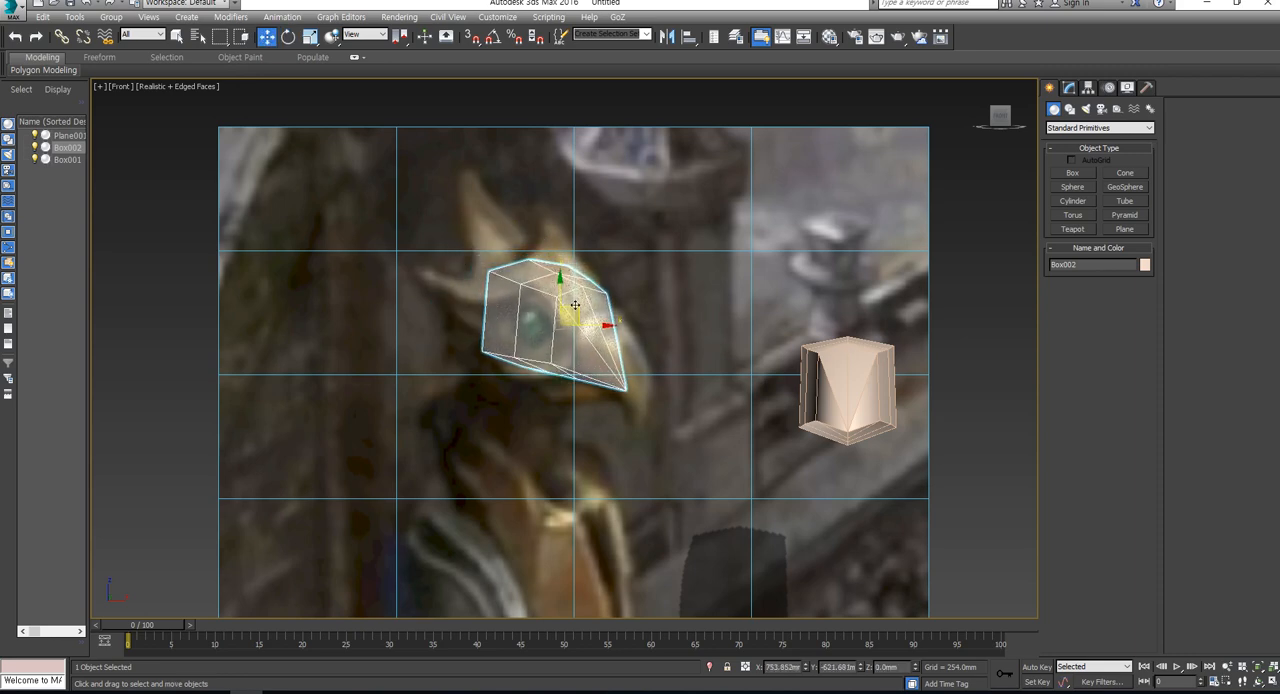
key(e)
scroll(573, 309, up, 4)
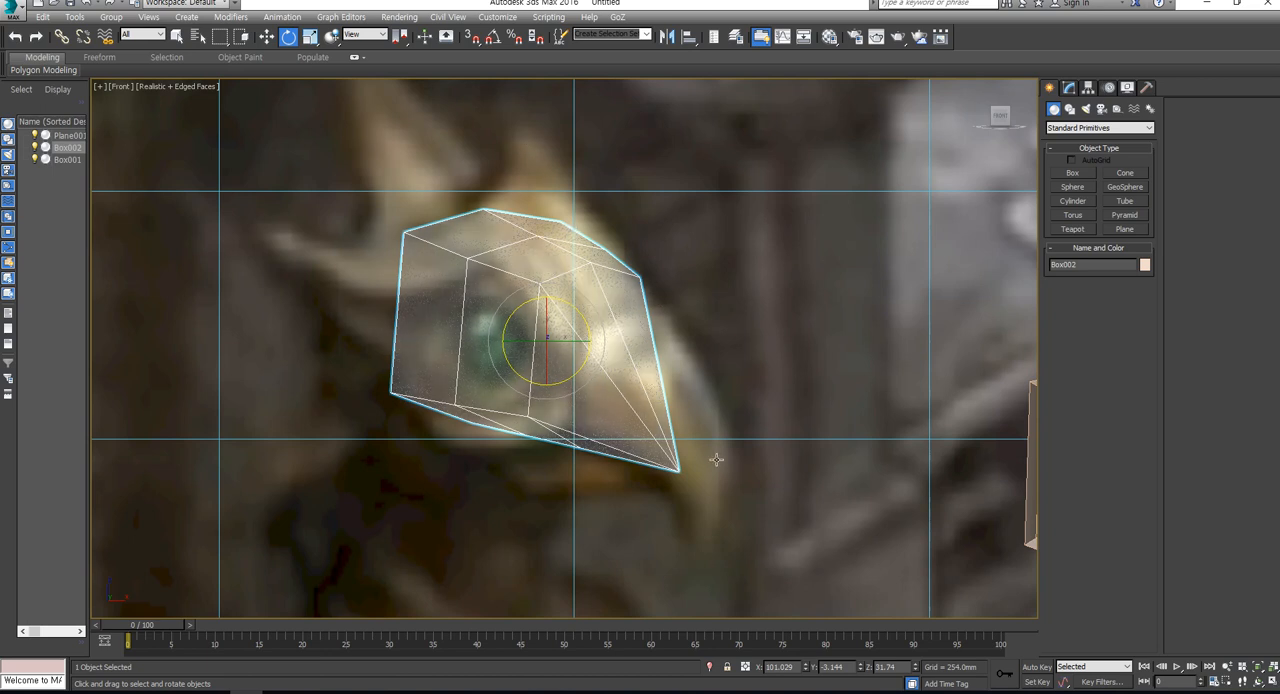
- Try to enlarge the copied head uniformly to about 86 percent over the reference head
key(r)
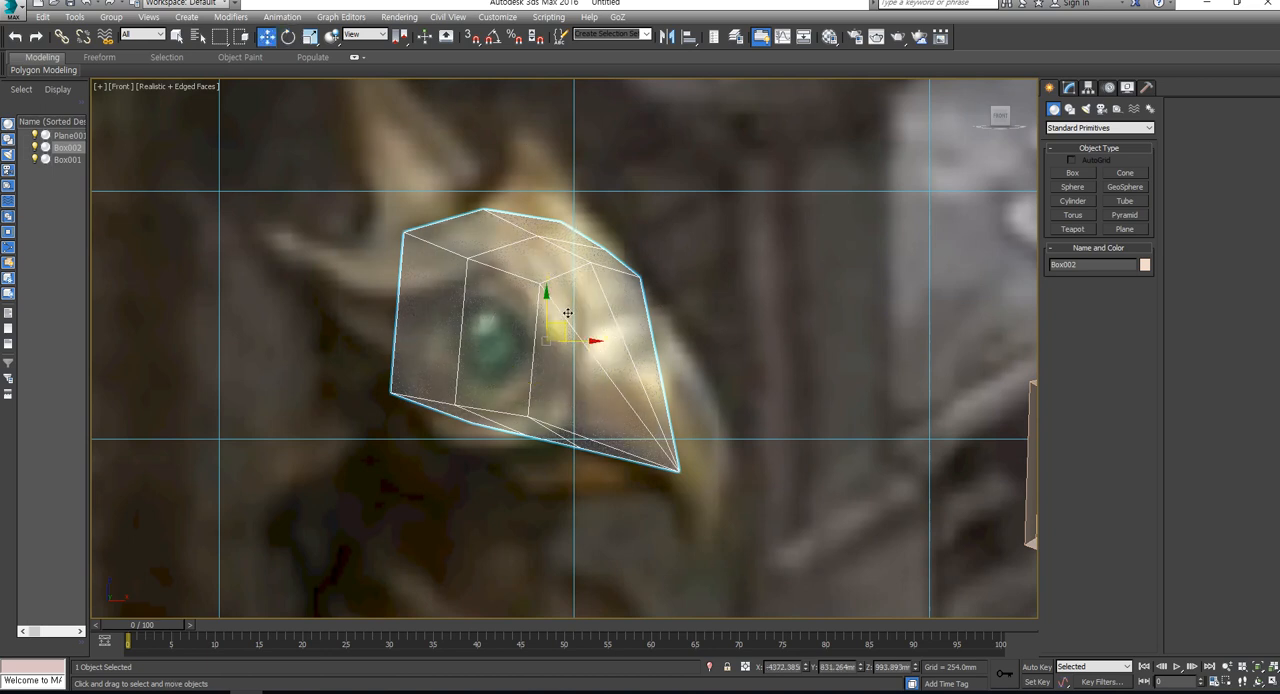
drag(561, 325, 559, 320)
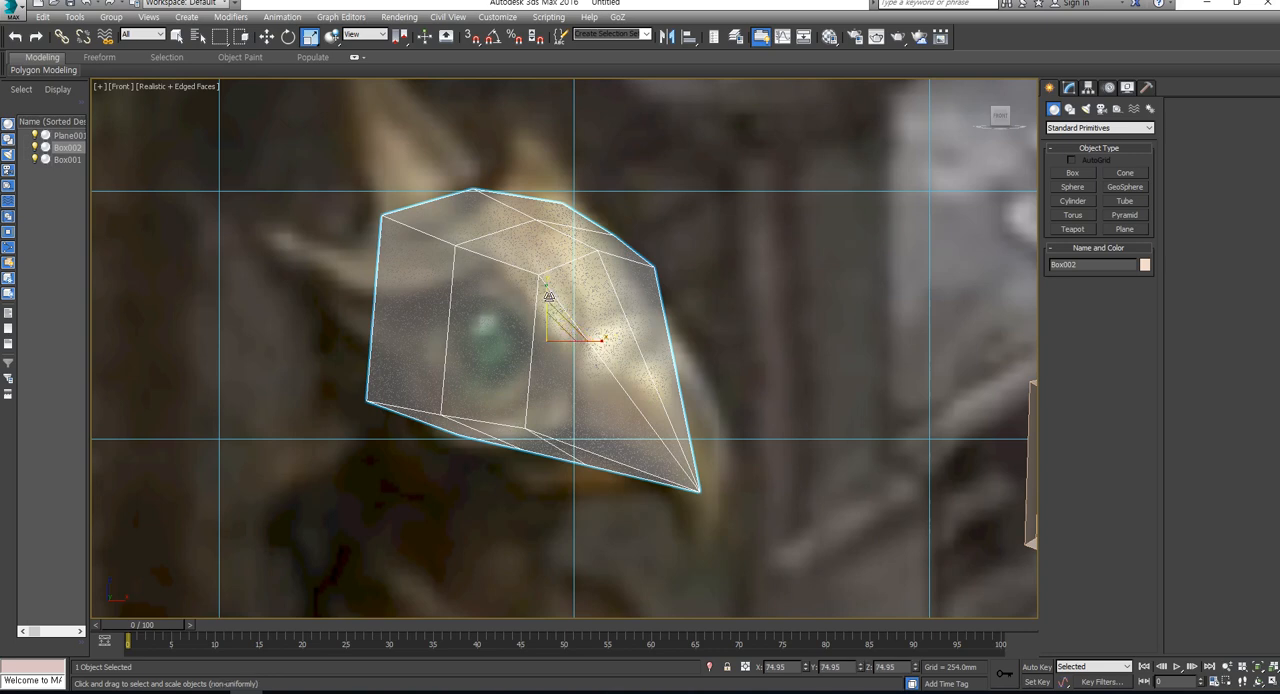
key(w)
key(r)
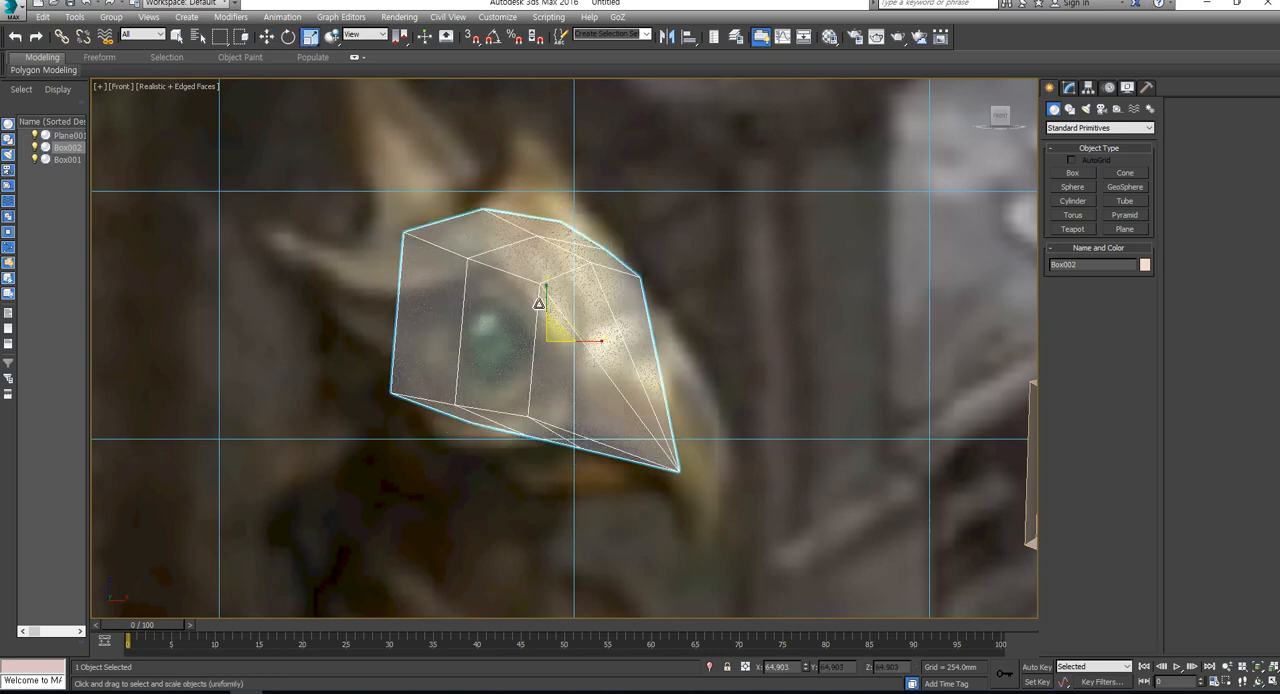
key(r)
drag(546, 292, 552, 257)
key(ctrl+z)
drag(556, 331, 562, 312)
scroll(656, 358, down, 2)
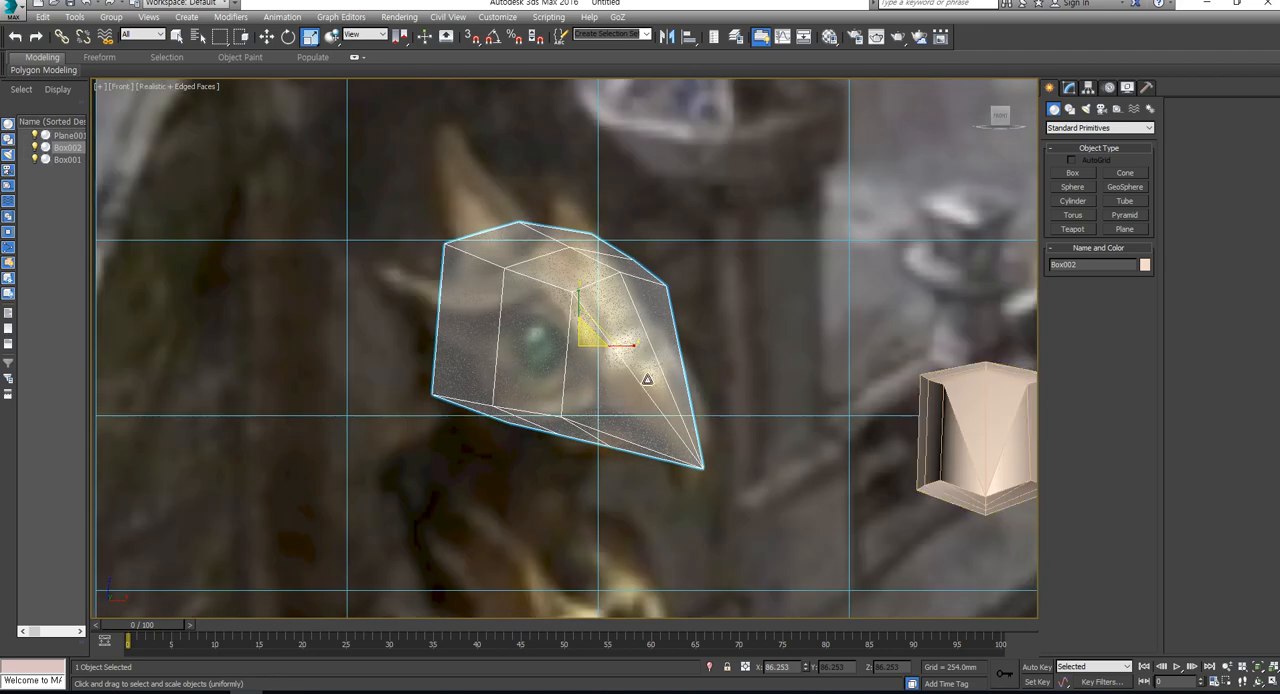
drag(647, 379, 647, 380)
middle_drag(590, 380, 474, 380)
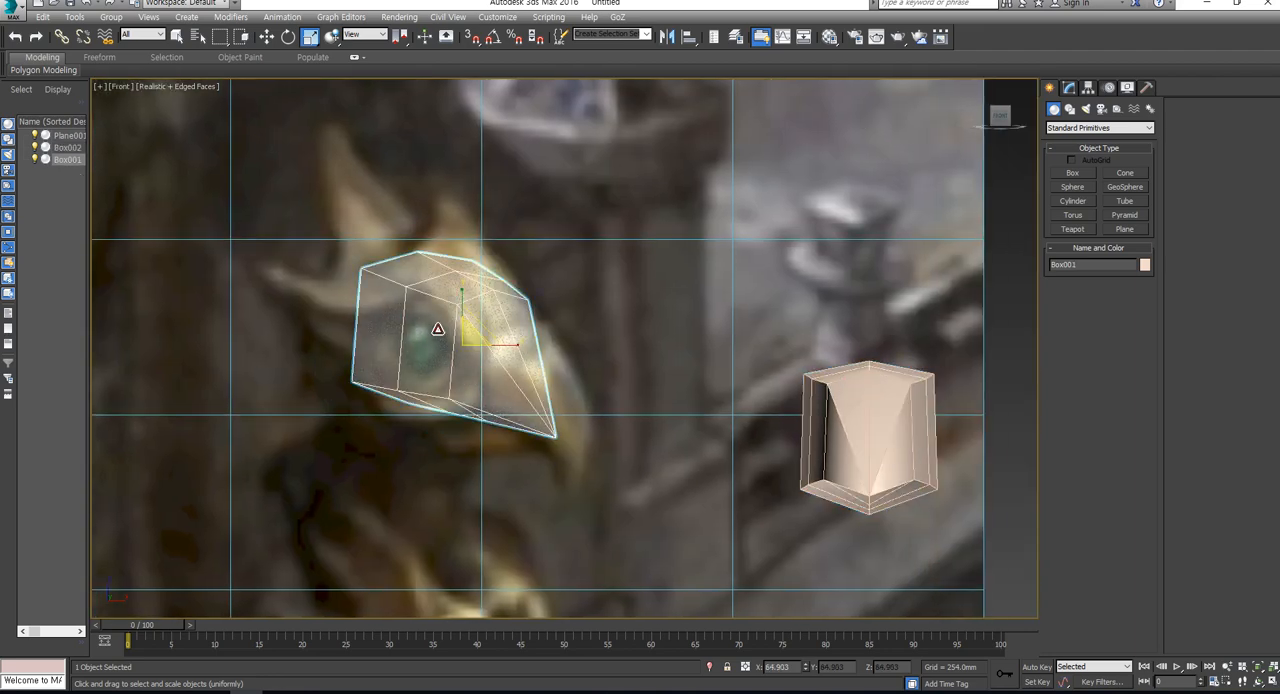
- Scale the copied head up slightly and rotate it to about X 114 and Z 45 degrees to match the reference beak
mouse_move(470, 337)
mouse_down()
mouse_move(472, 322)
mouse_move(487, 328)
mouse_move(456, 319)
mouse_move(495, 333)
mouse_up()
key(w)
key(e)
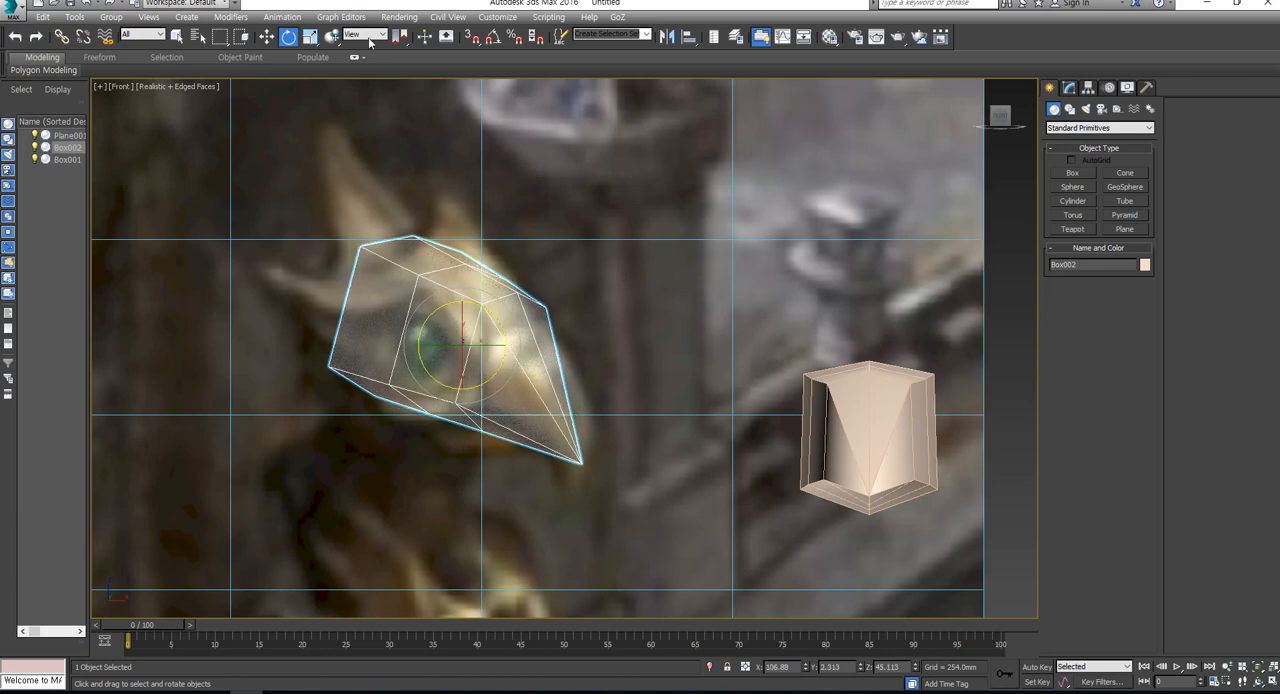
drag(451, 323, 486, 327)
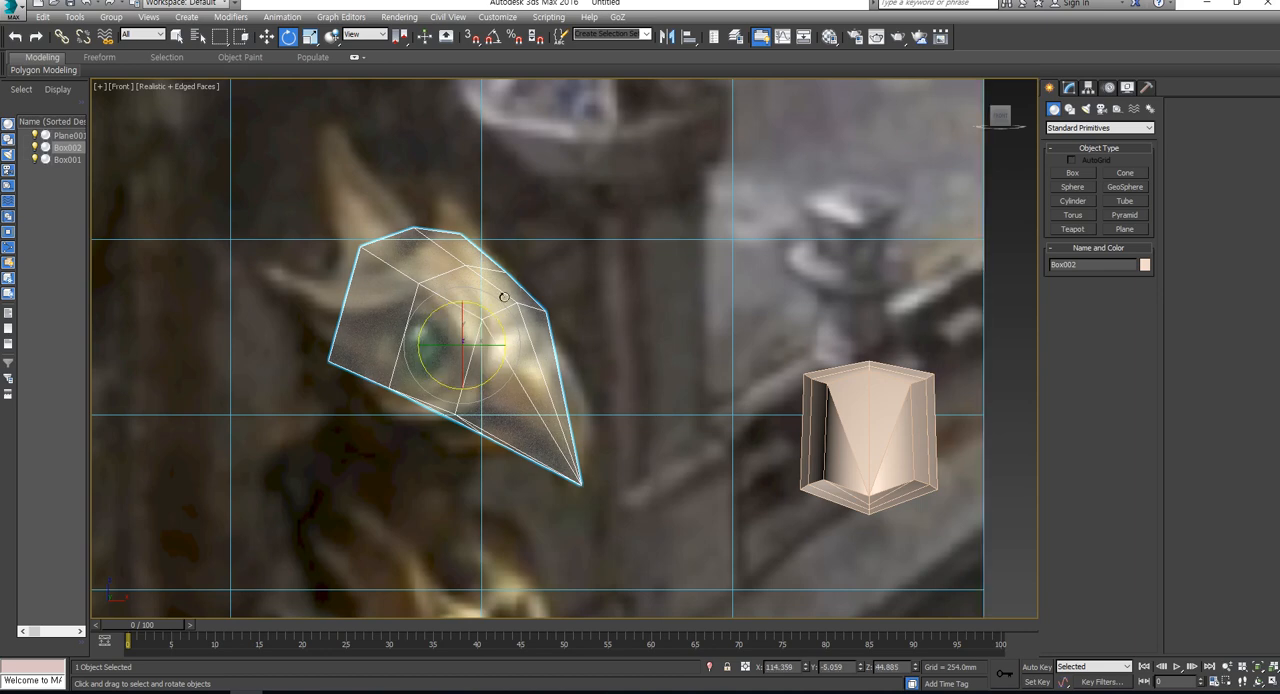
- Enter vertex editing on the original head's Editable Poly and raise the top rear centre vertex to Z about 1244 mm
click(902, 378)
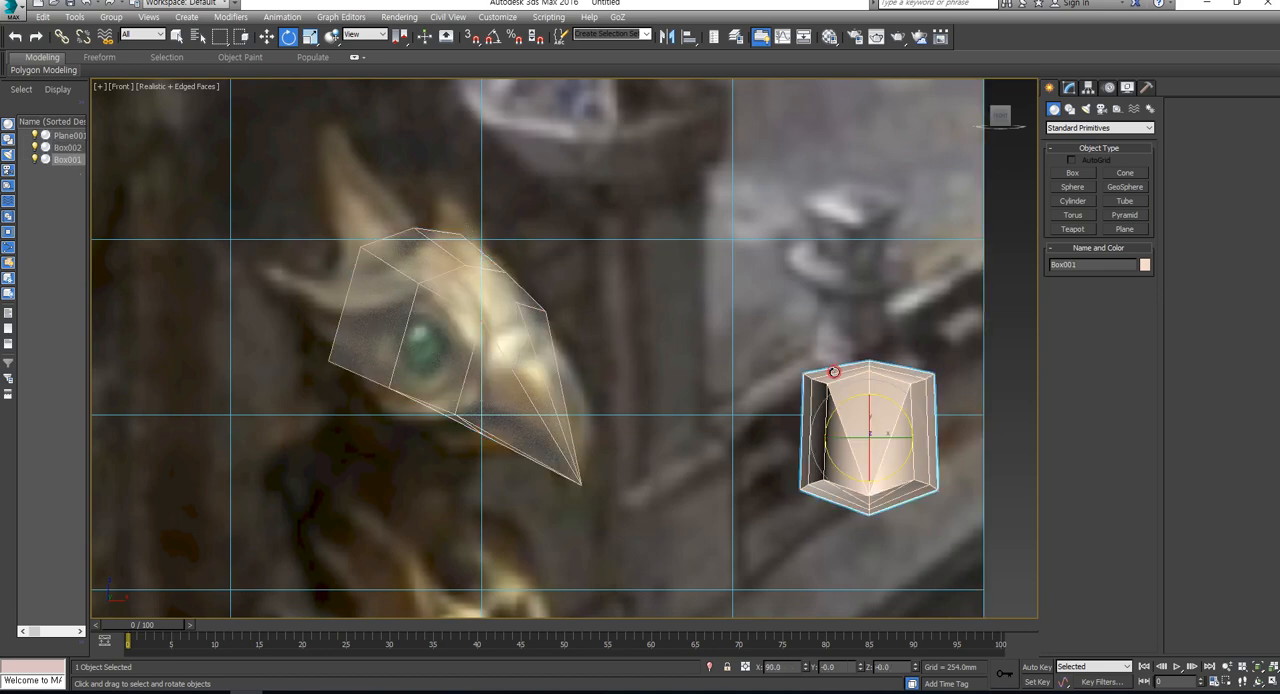
click(1069, 88)
scroll(698, 474, down, 2)
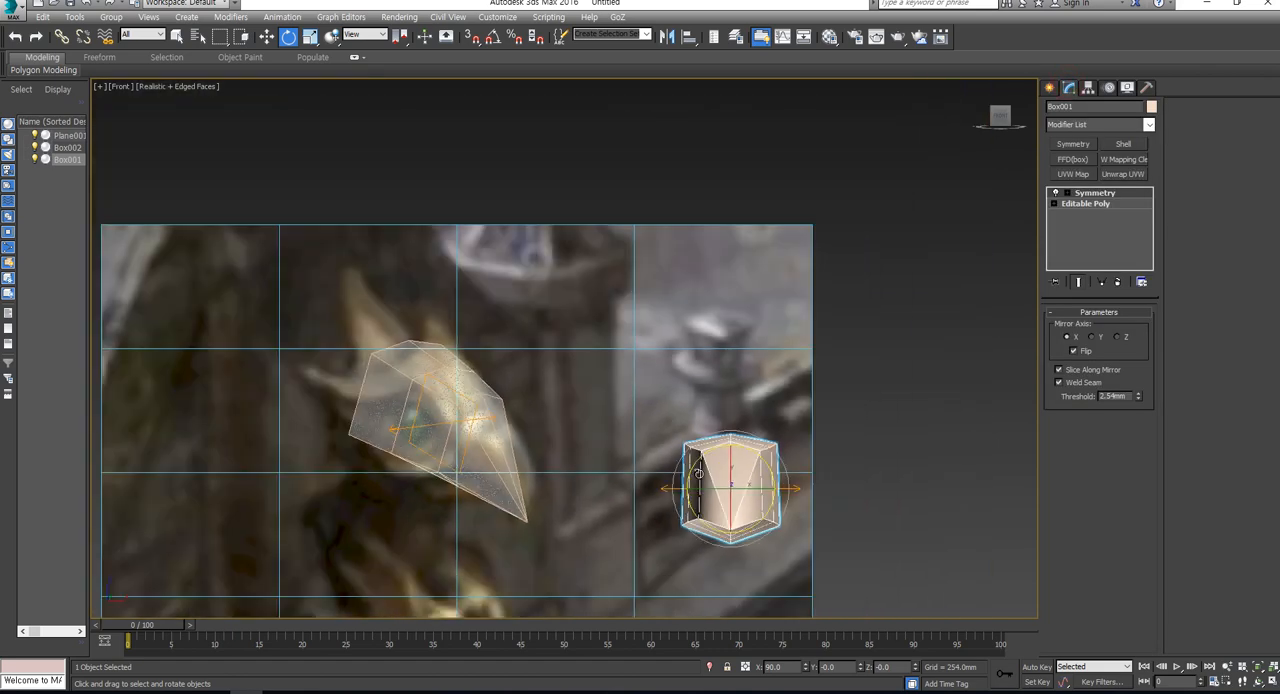
click(1060, 202)
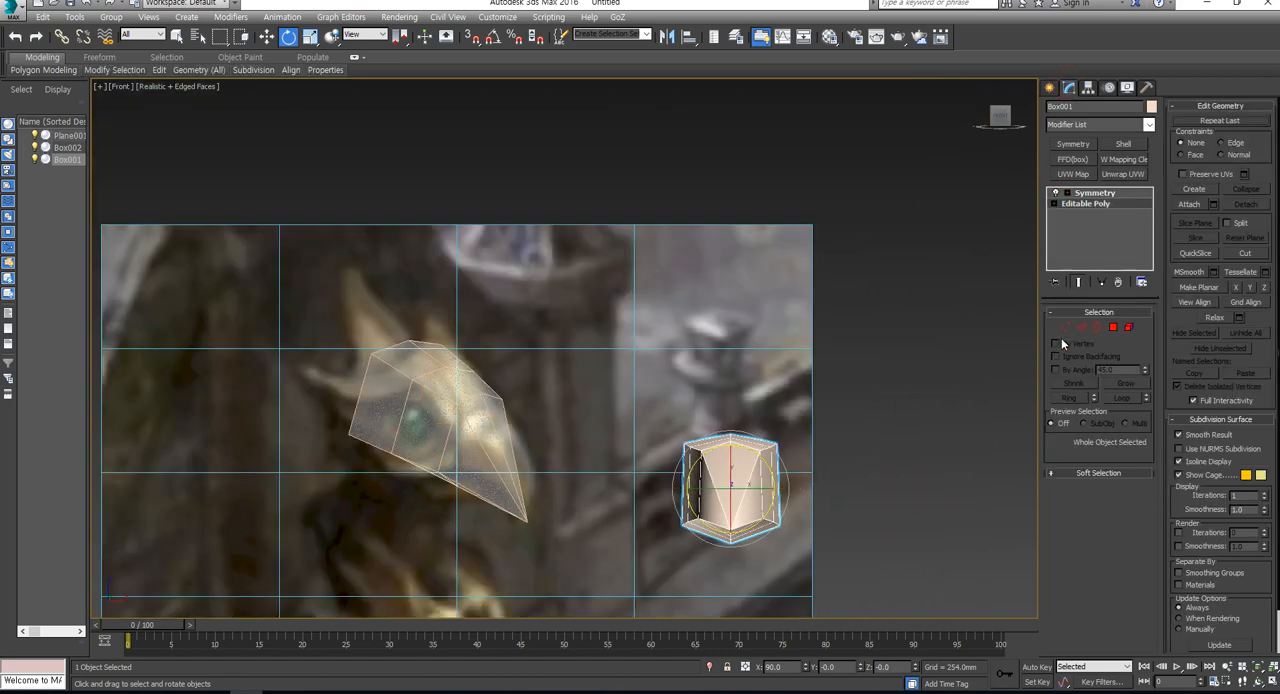
click(1064, 328)
click(730, 440)
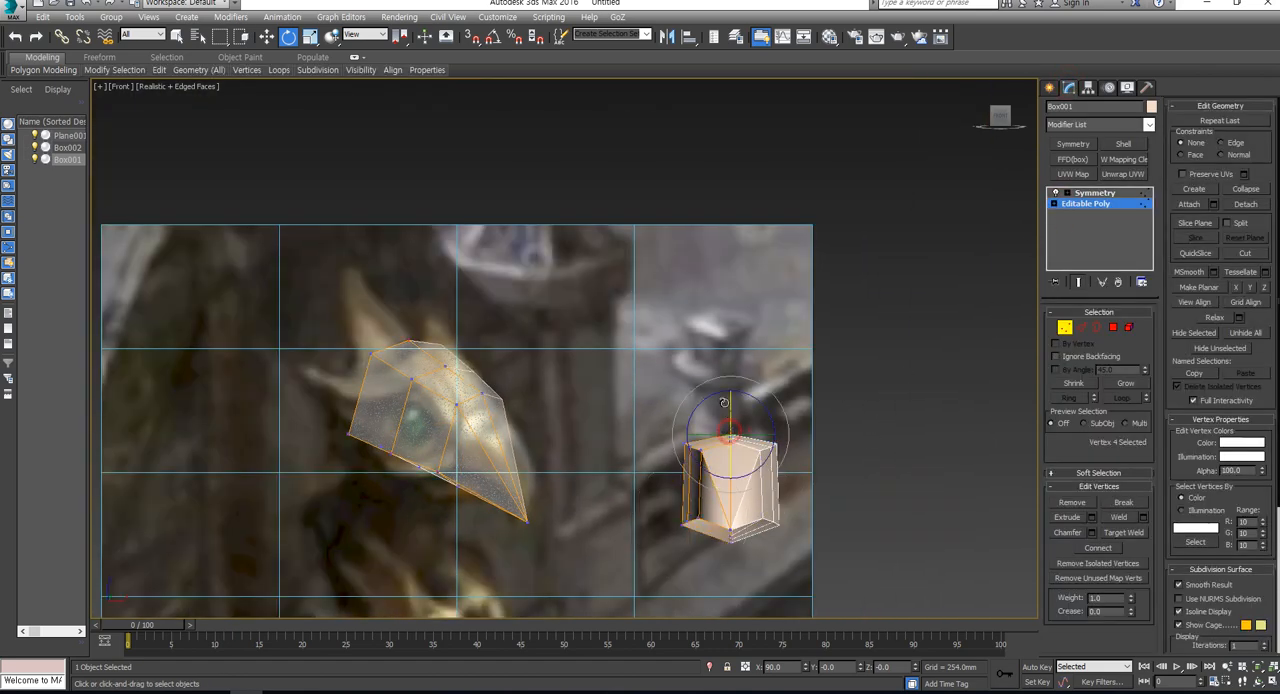
key(w)
drag(730, 401, 729, 369)
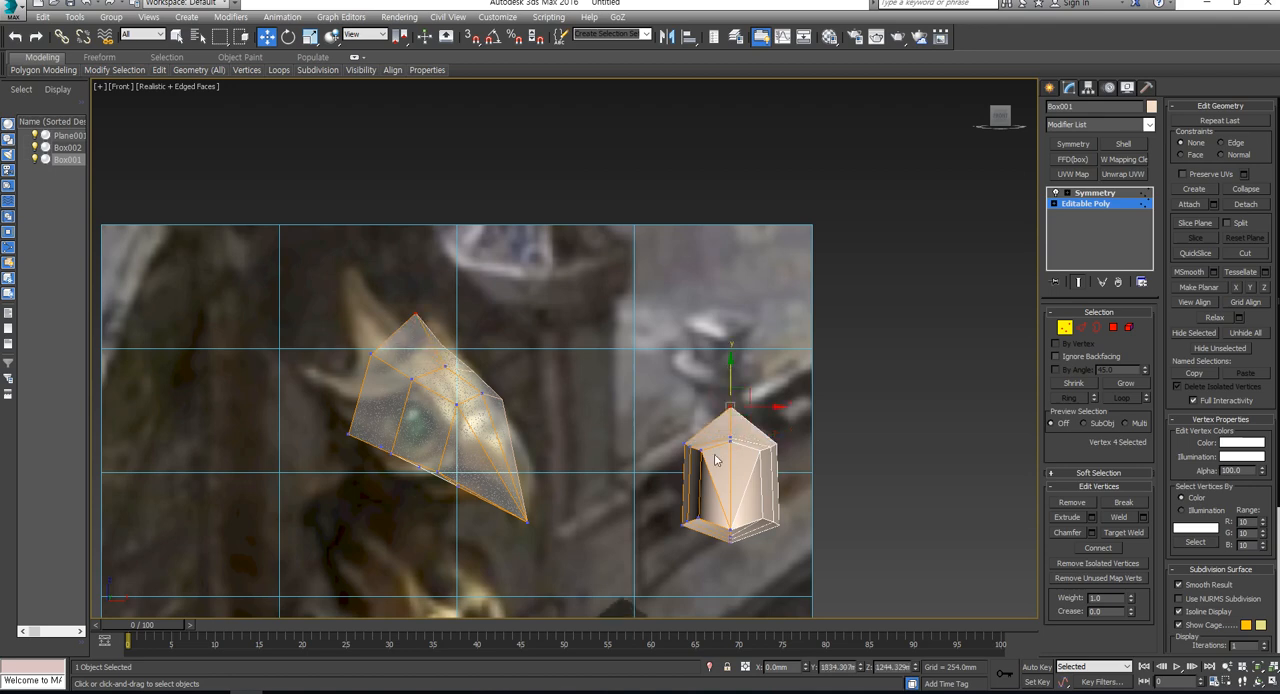
- Show all four viewports with the Top and Left views shaded, and move the top rear vertex to Y about 1960 mm, Z about 1291 mm
scroll(717, 460, down, 2)
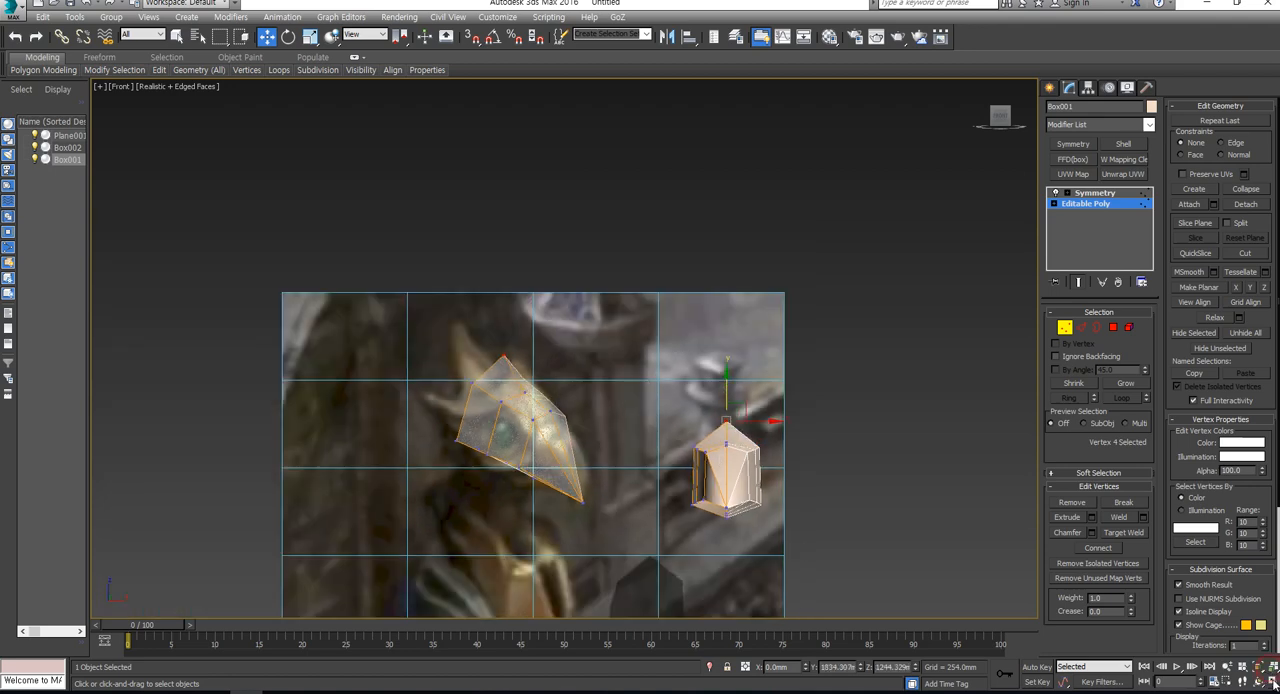
key(alt+w)
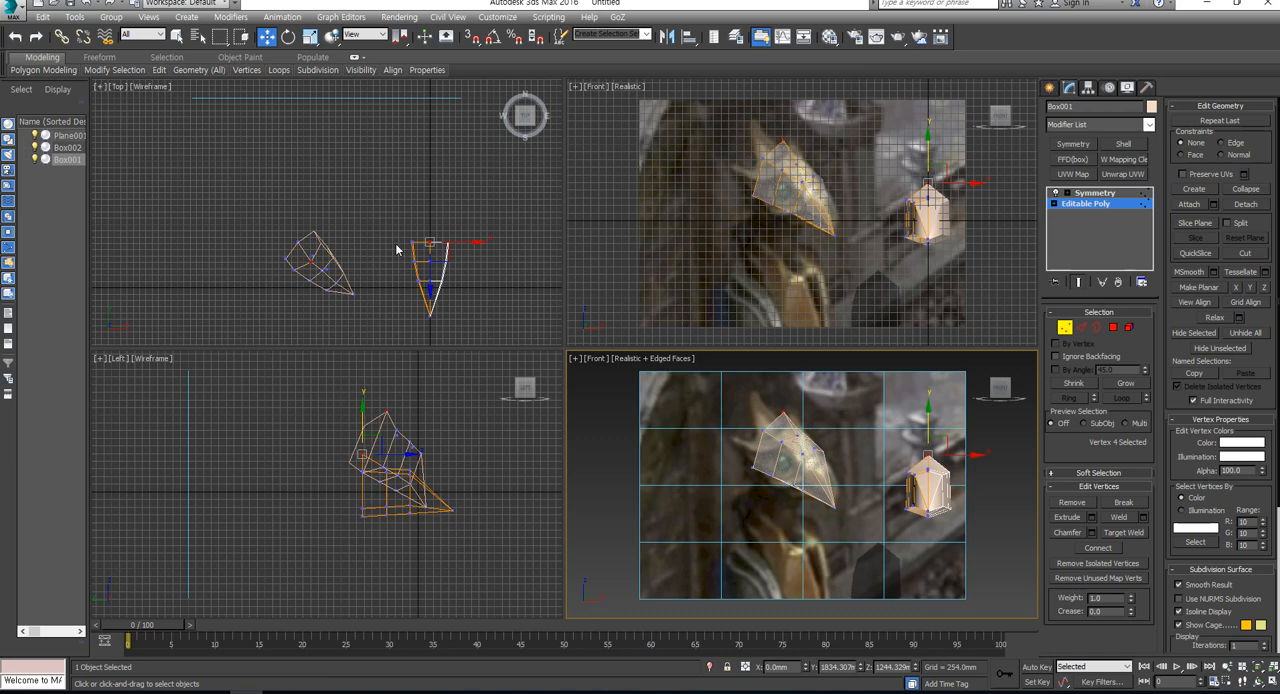
middle_drag(419, 257, 409, 265)
key(F3)
middle_click(416, 428)
scroll(415, 427, up, 2)
key(F3)
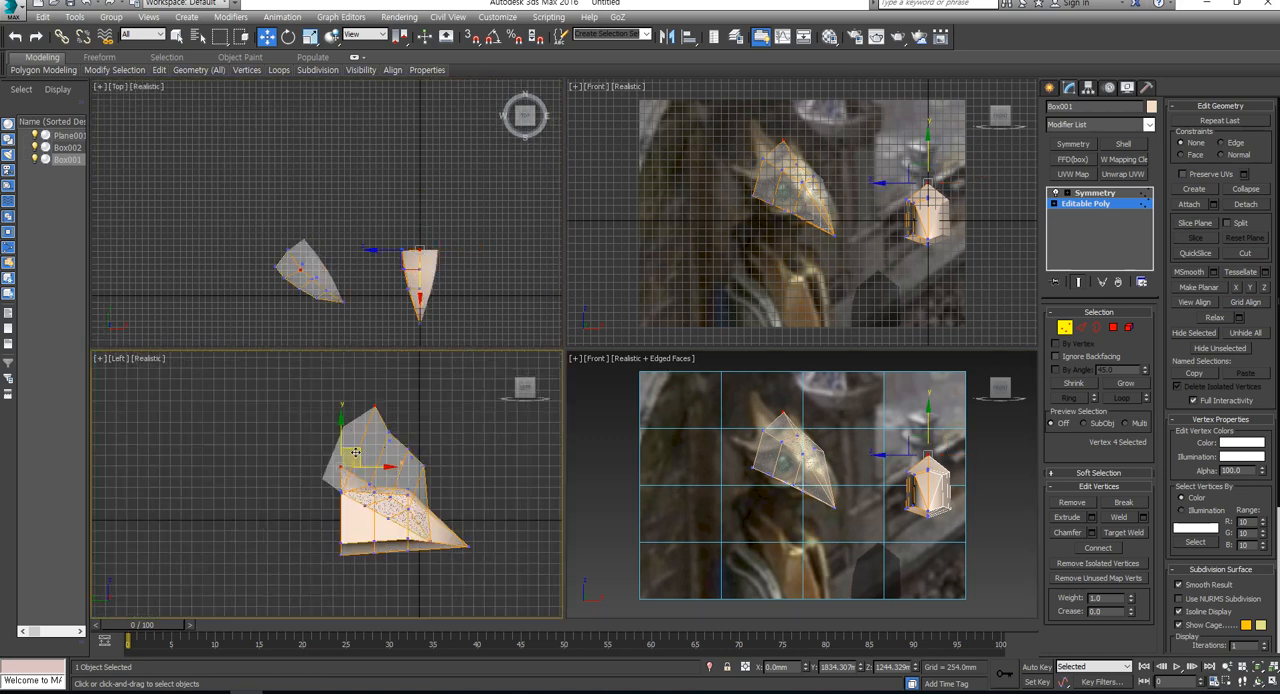
drag(355, 452, 349, 450)
- Turn the edged-faces Front view into an angled orthographic view and hide the grid in the other Front view
middle_drag(771, 439, 737, 463)
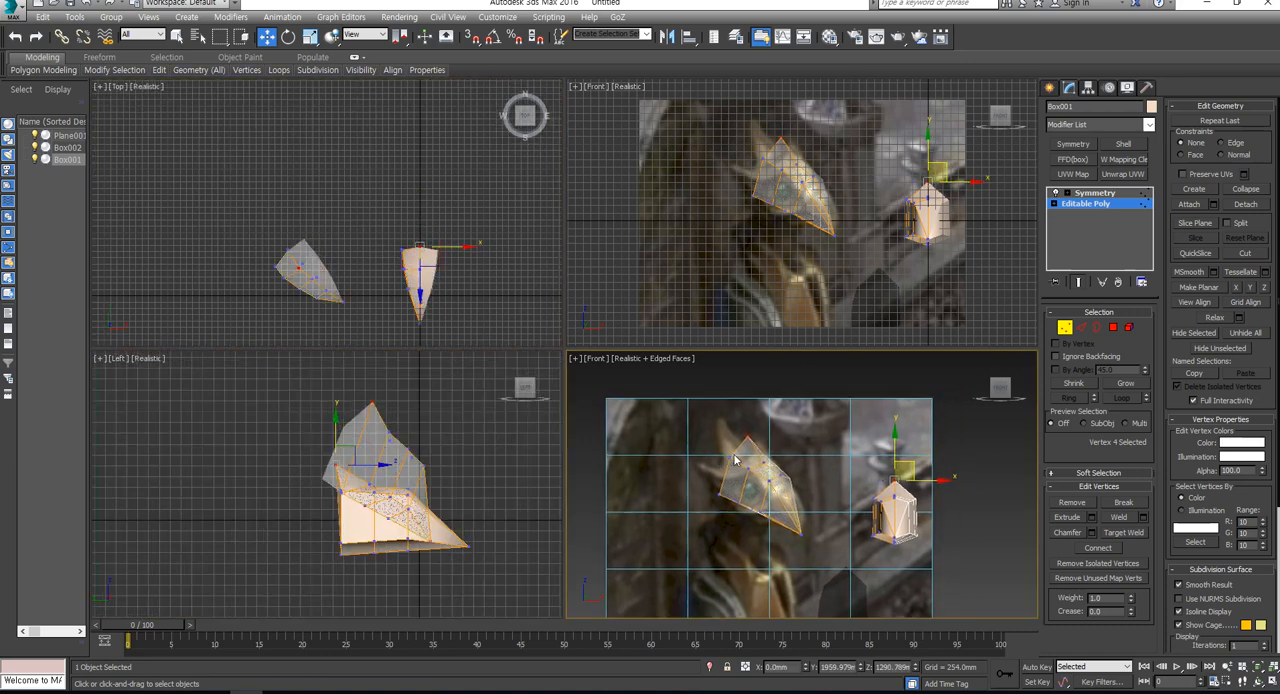
scroll(740, 461, up, 2)
alt+middle_drag(864, 470, 874, 486)
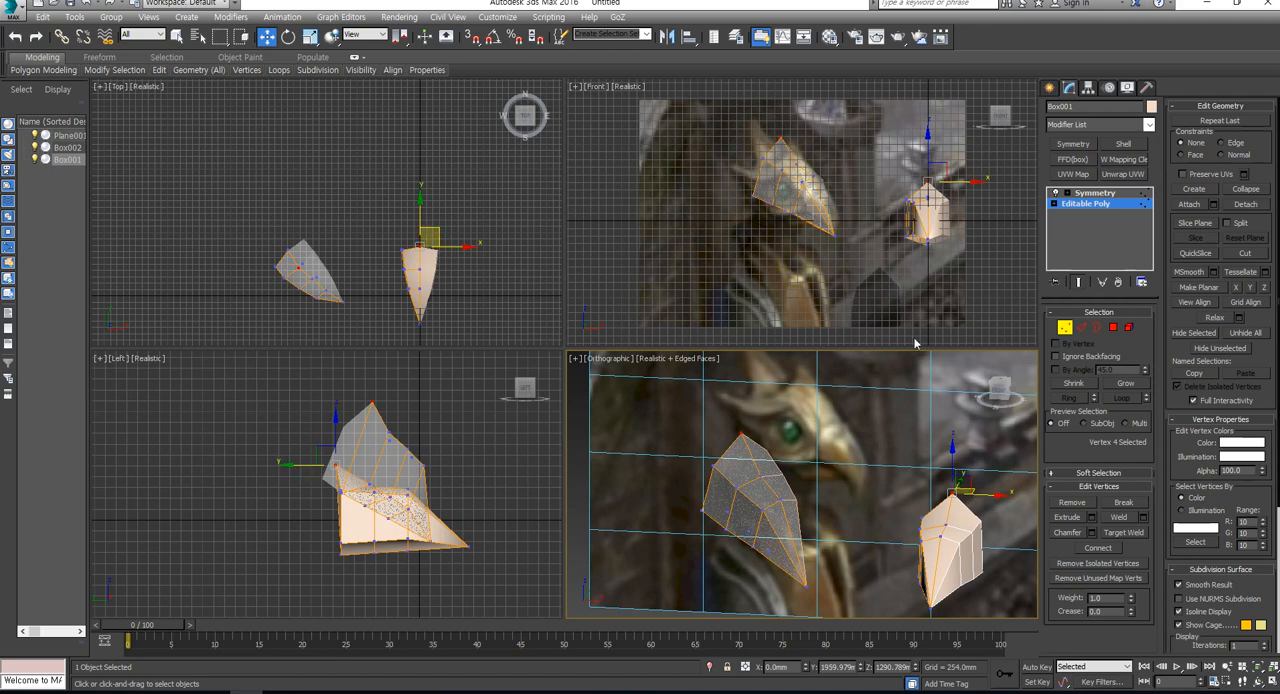
middle_click(790, 193)
scroll(790, 205, up, 2)
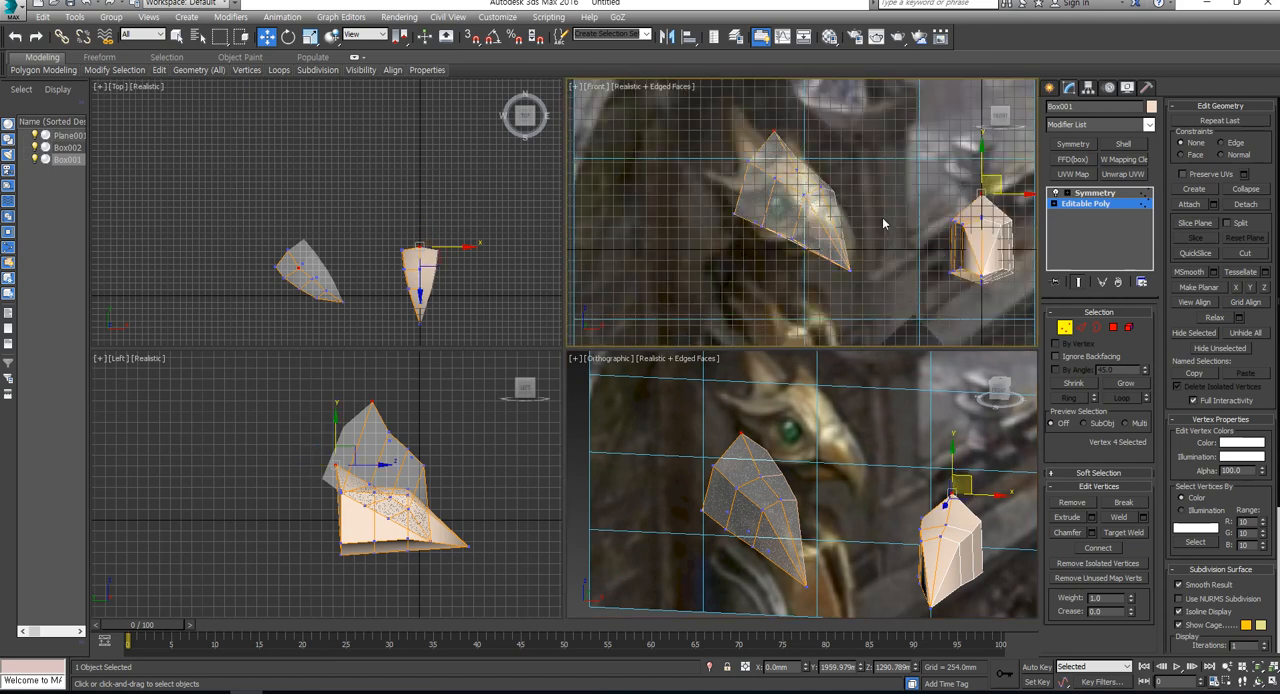
key(g)
middle_drag(883, 224, 808, 226)
alt+middle_drag(927, 458, 880, 474)
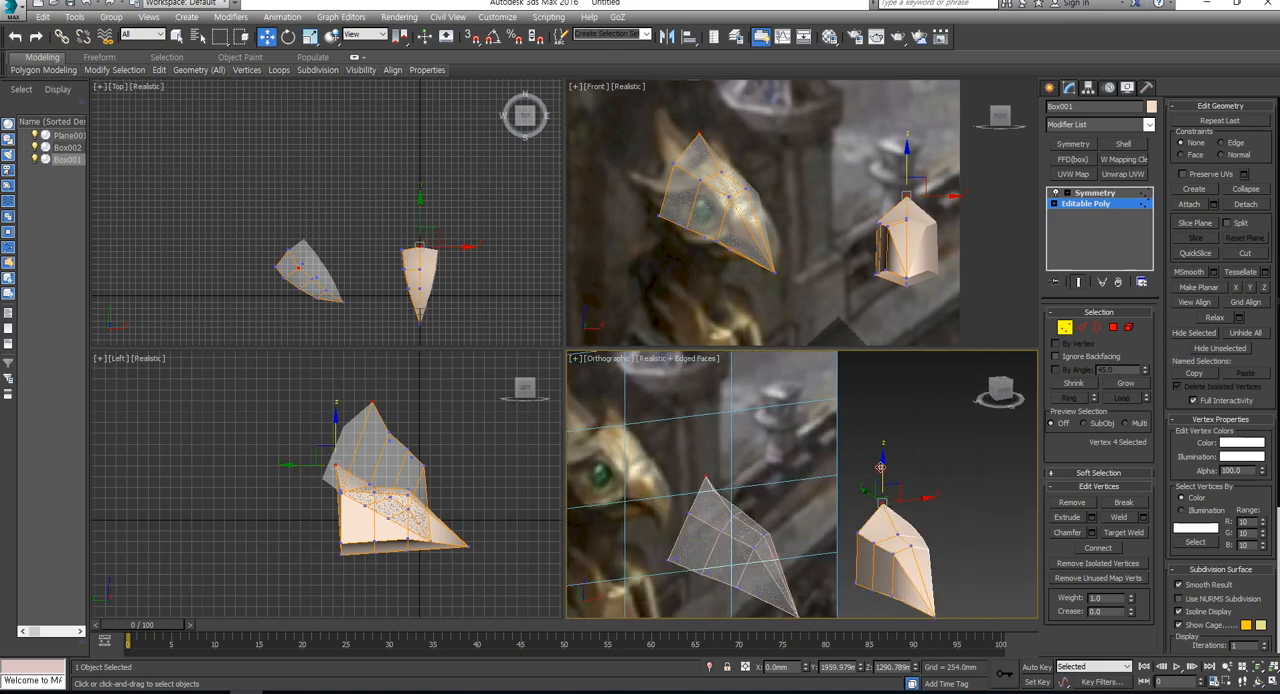
- Move the original head's top rear vertex forward toward the beak so the see-through copy follows the reference crown
drag(880, 474, 879, 457)
key(ctrl+z)
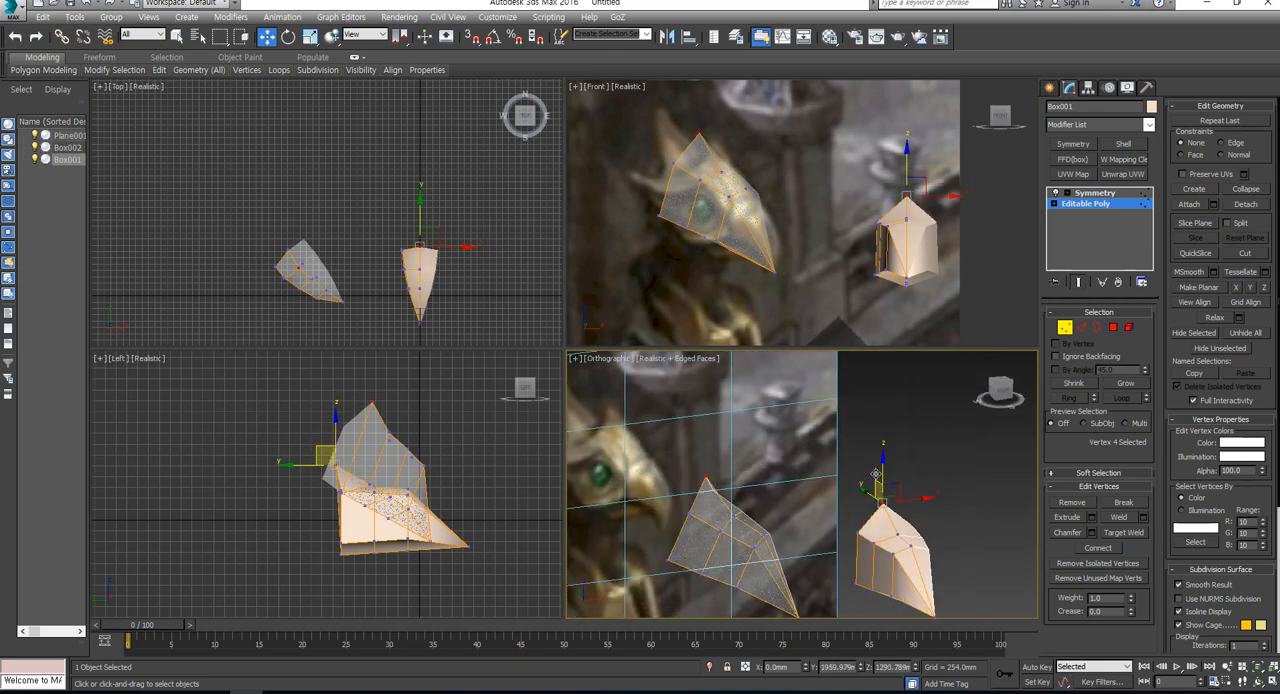
scroll(706, 165, up, 4)
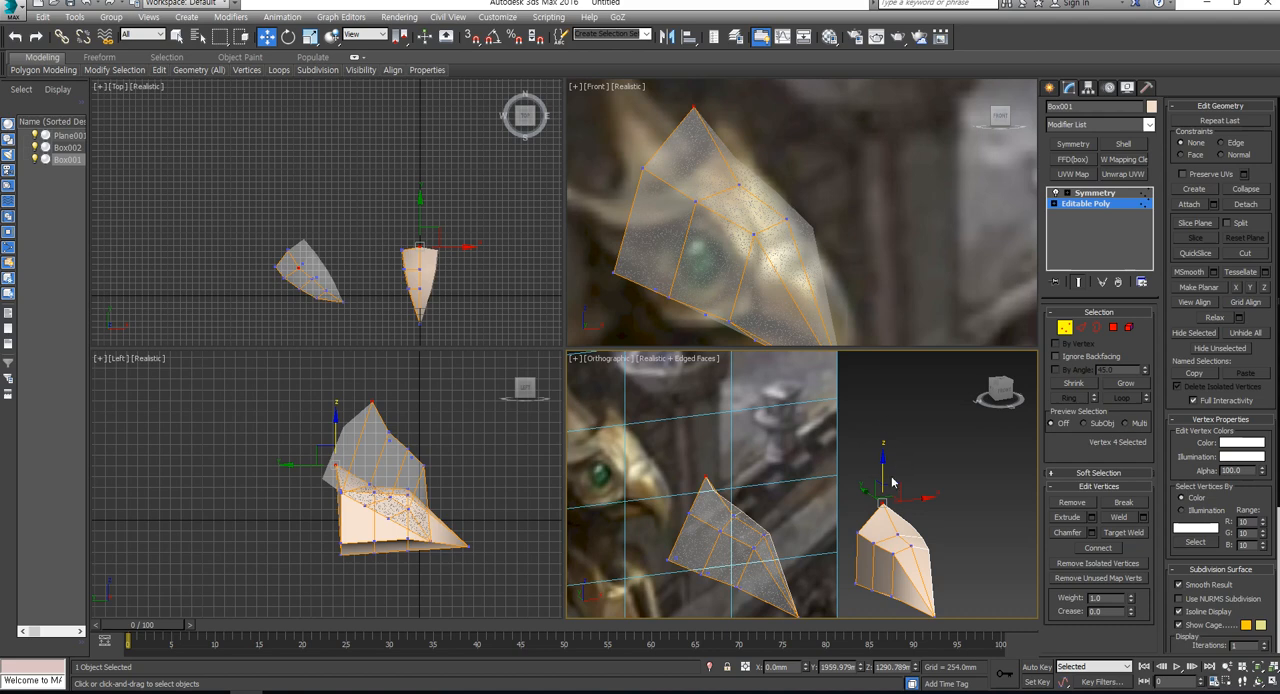
alt+middle_drag(893, 483, 876, 487)
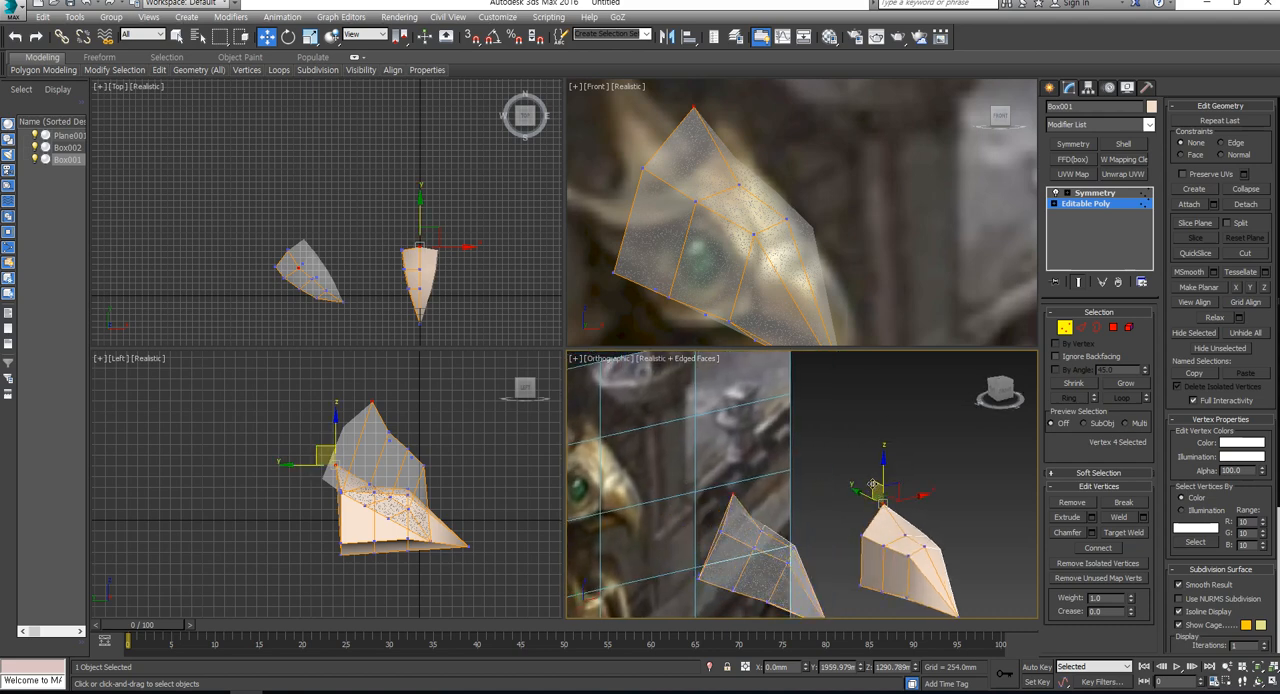
click(338, 460)
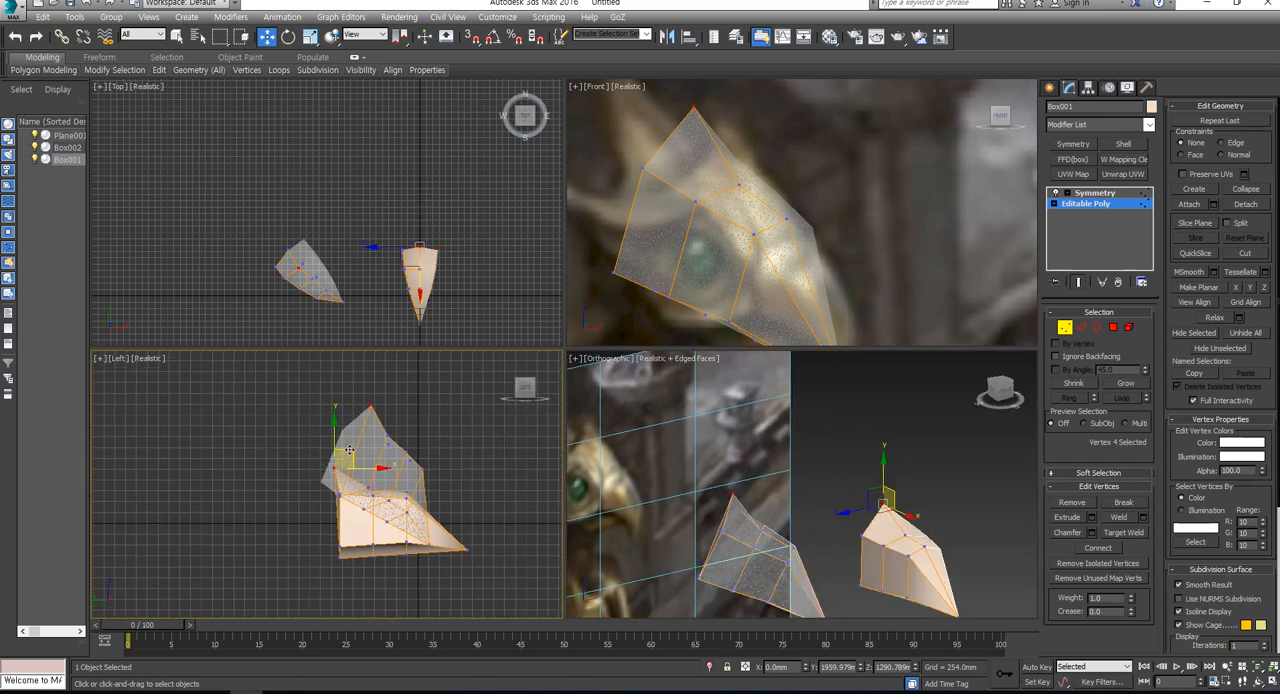
drag(345, 447, 397, 444)
- Select the next centreline vertex in front of the crown and raise it to Z about 1019 mm along the reference outline
click(740, 192)
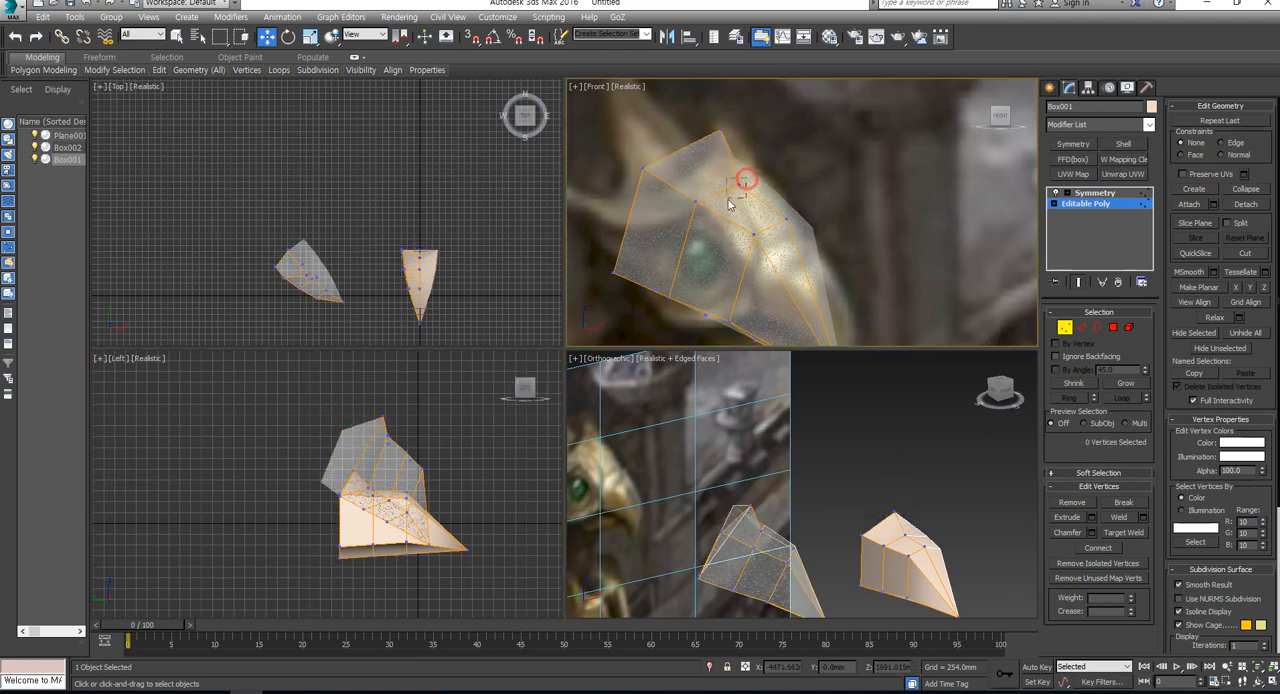
click(907, 535)
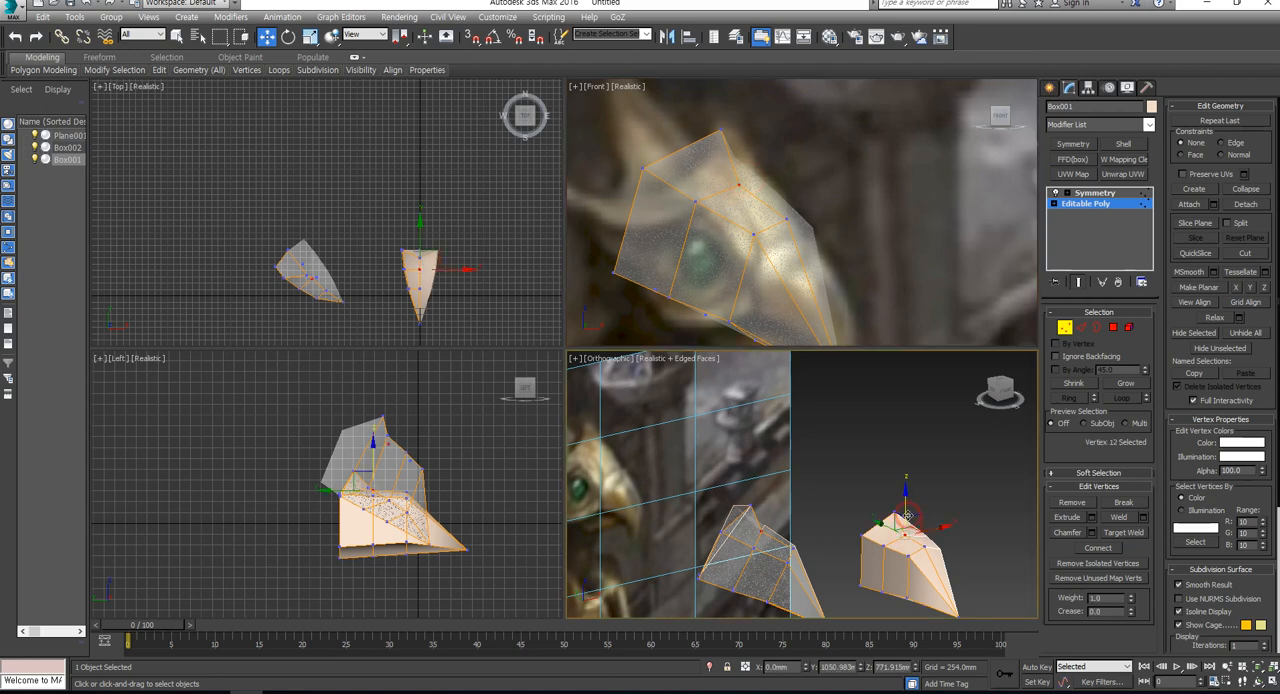
drag(908, 515, 926, 501)
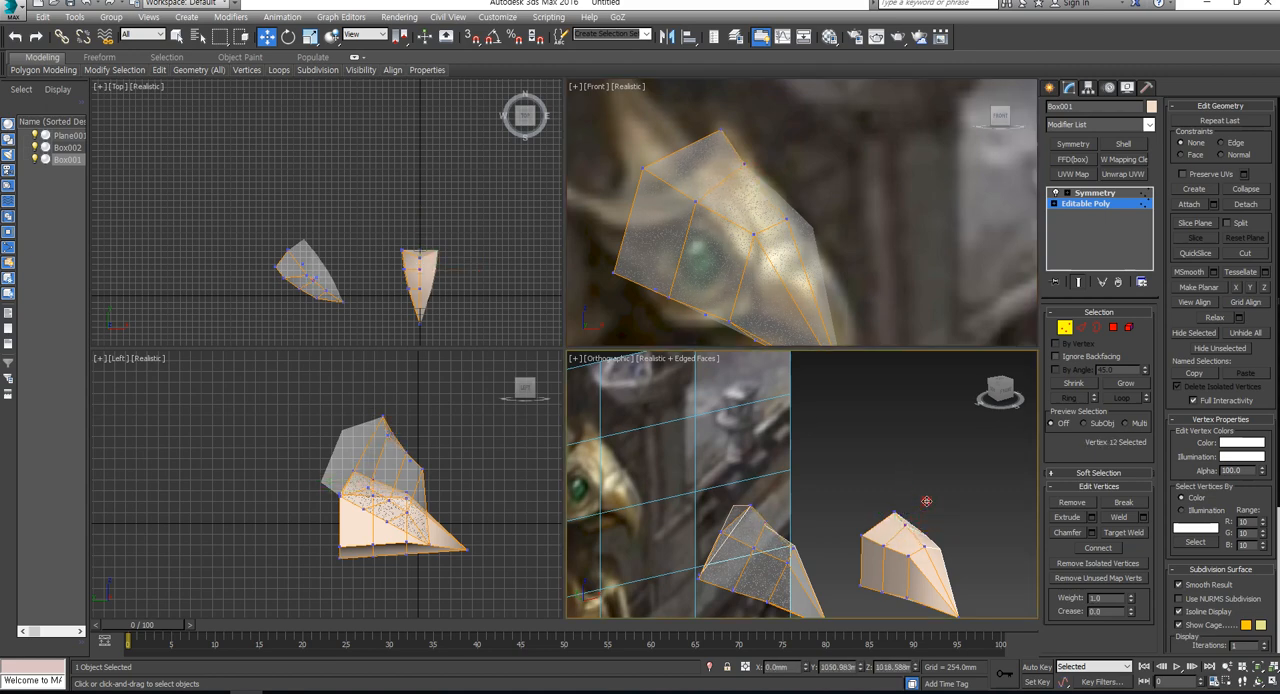
middle_drag(912, 524, 894, 498)
click(743, 252)
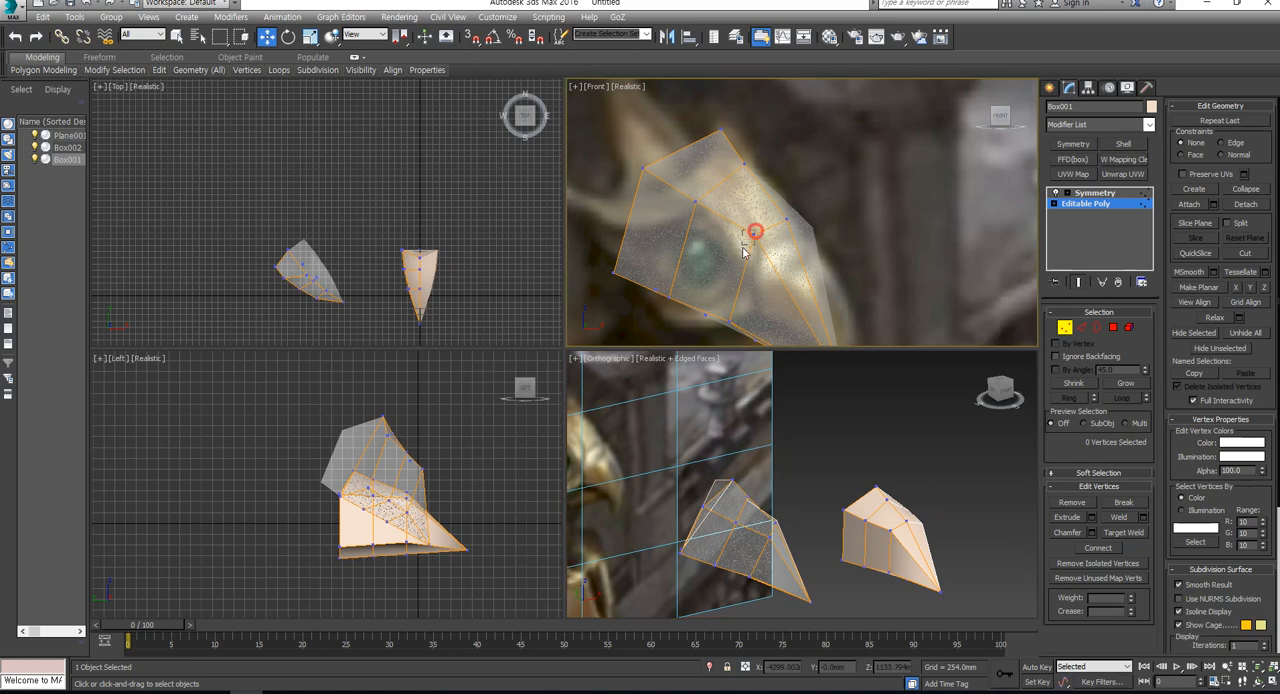
- Lower the original head's brow vertex slightly so the see-through copy follows the reference above the eye
middle_drag(873, 552, 812, 423)
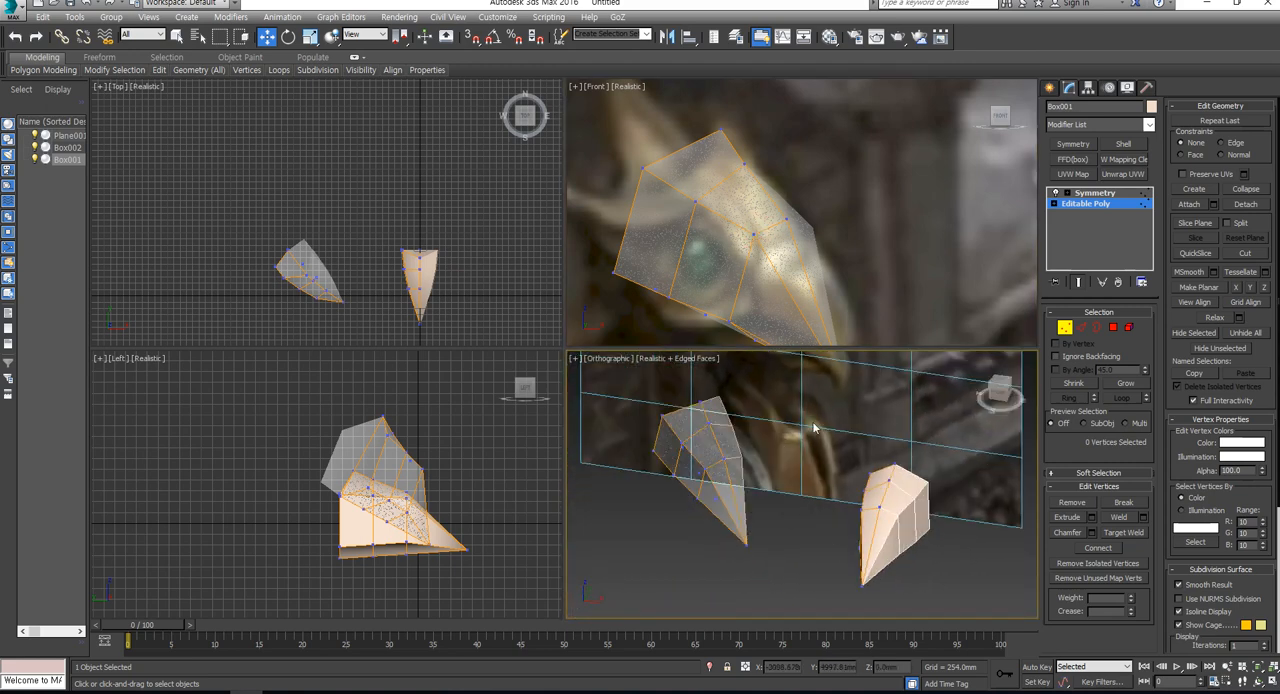
scroll(868, 221, down, 5)
scroll(900, 216, up, 4)
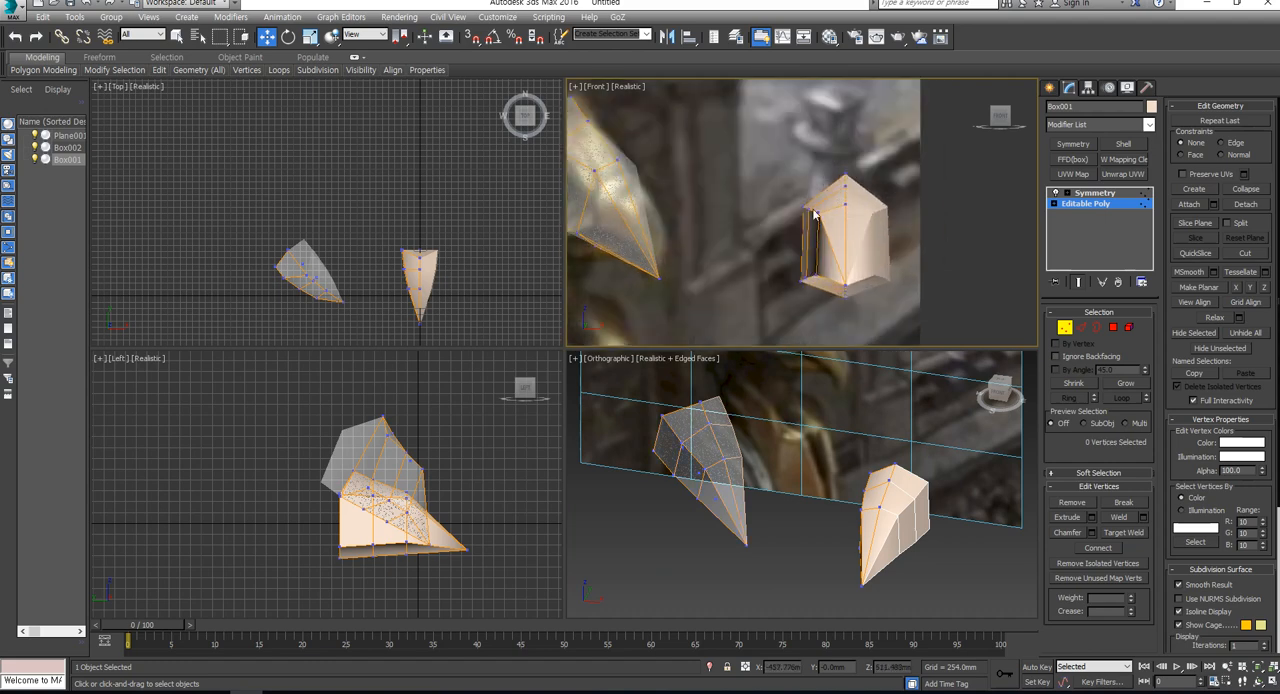
scroll(815, 213, up, 4)
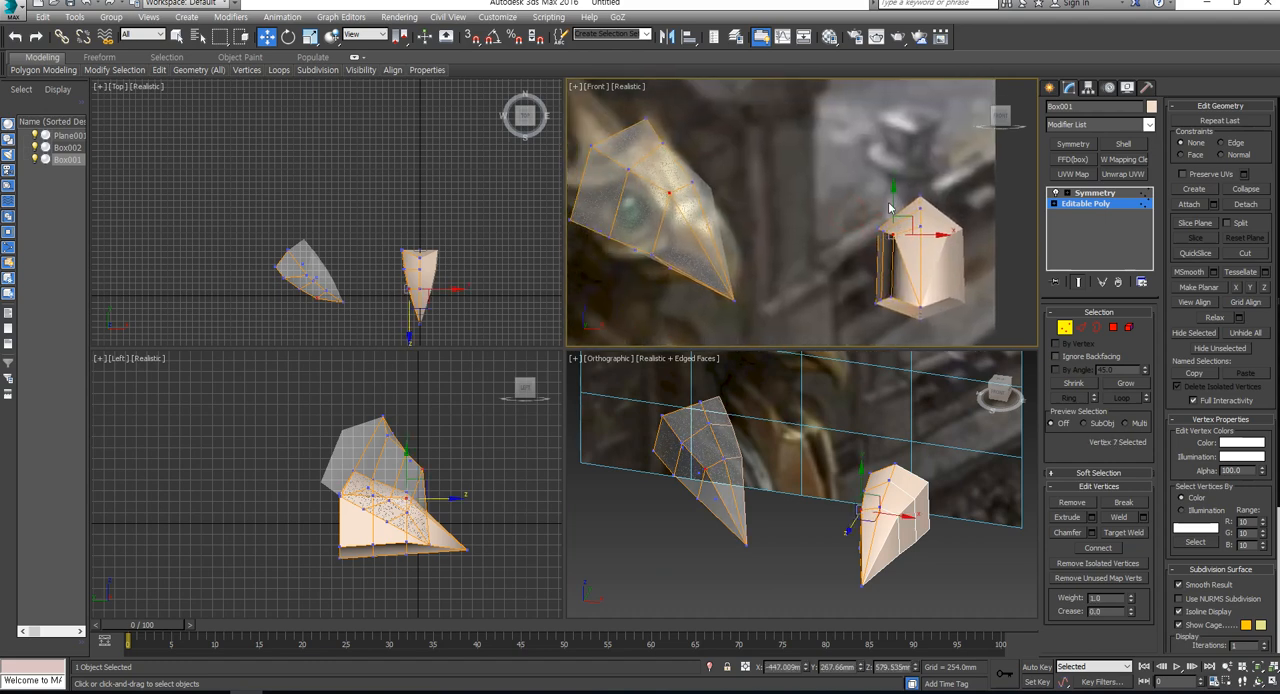
click(890, 200)
drag(890, 200, 891, 208)
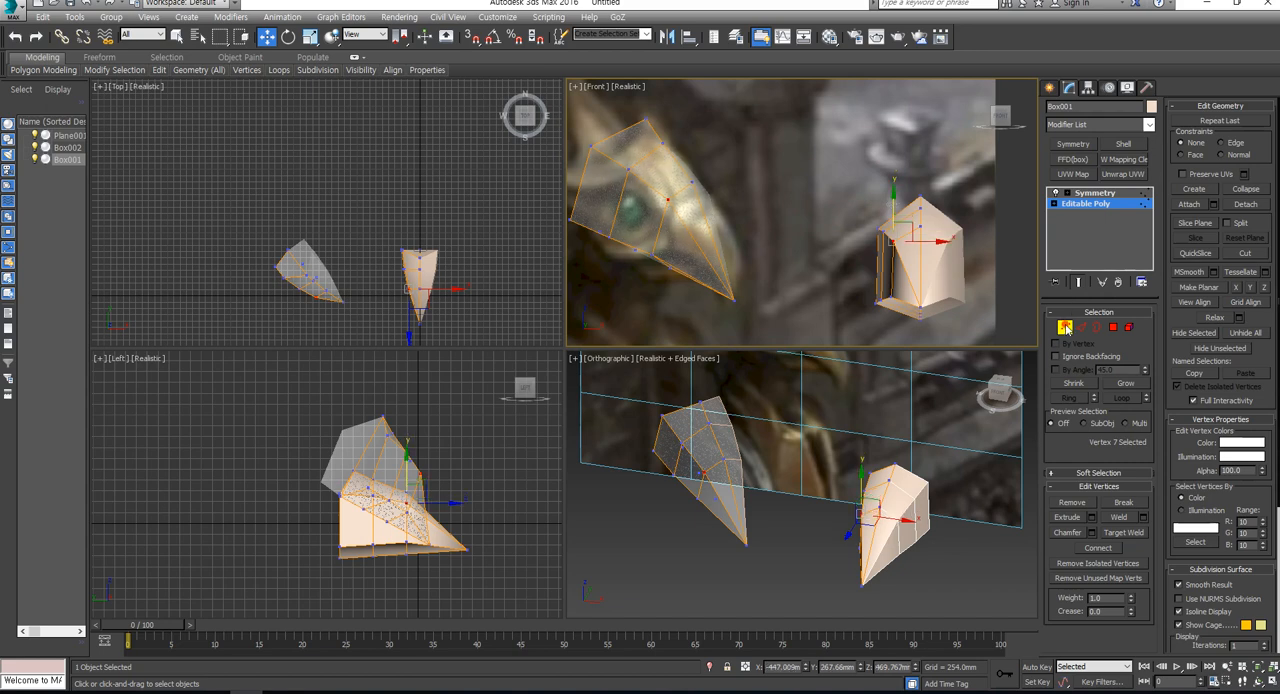
- Leave vertex editing on the original, select the see-through copy and show edged faces in the Front view
click(1066, 328)
click(690, 213)
middle_drag(690, 213, 762, 243)
key(F4)
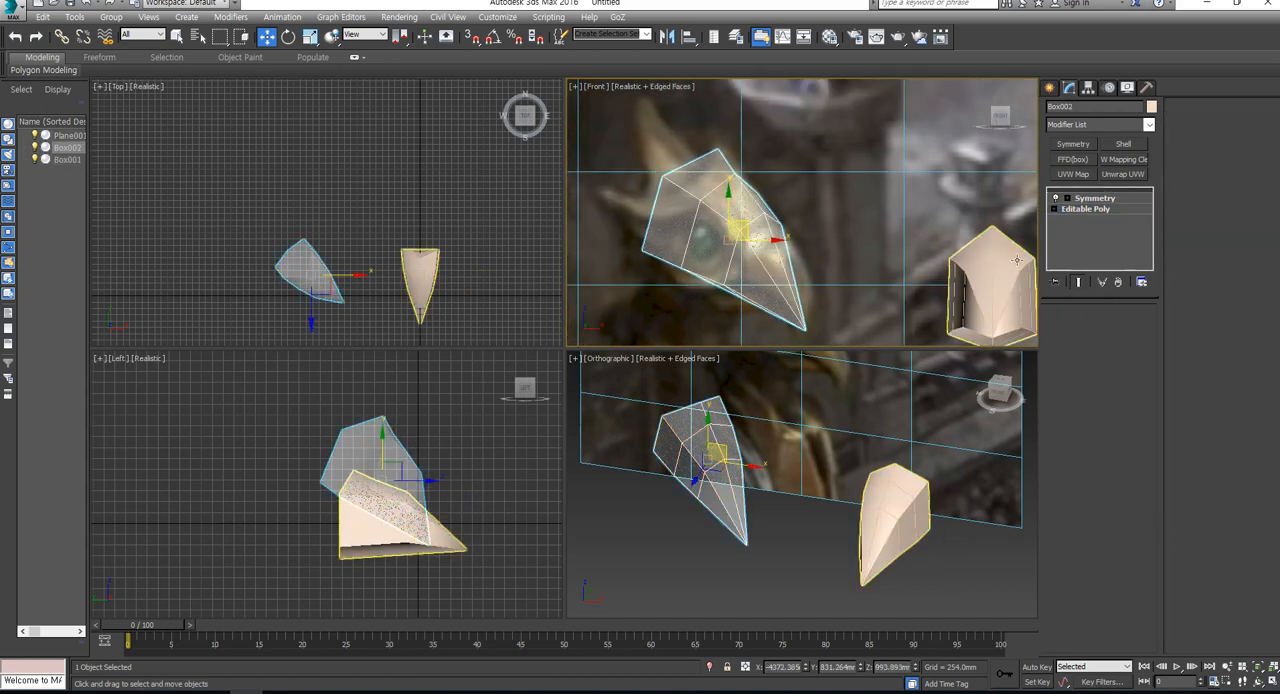
- Edit the see-through copy's Editable Poly vertices and move its brow vertex back to X about -4247 mm and slightly lower
click(1086, 209)
click(1060, 327)
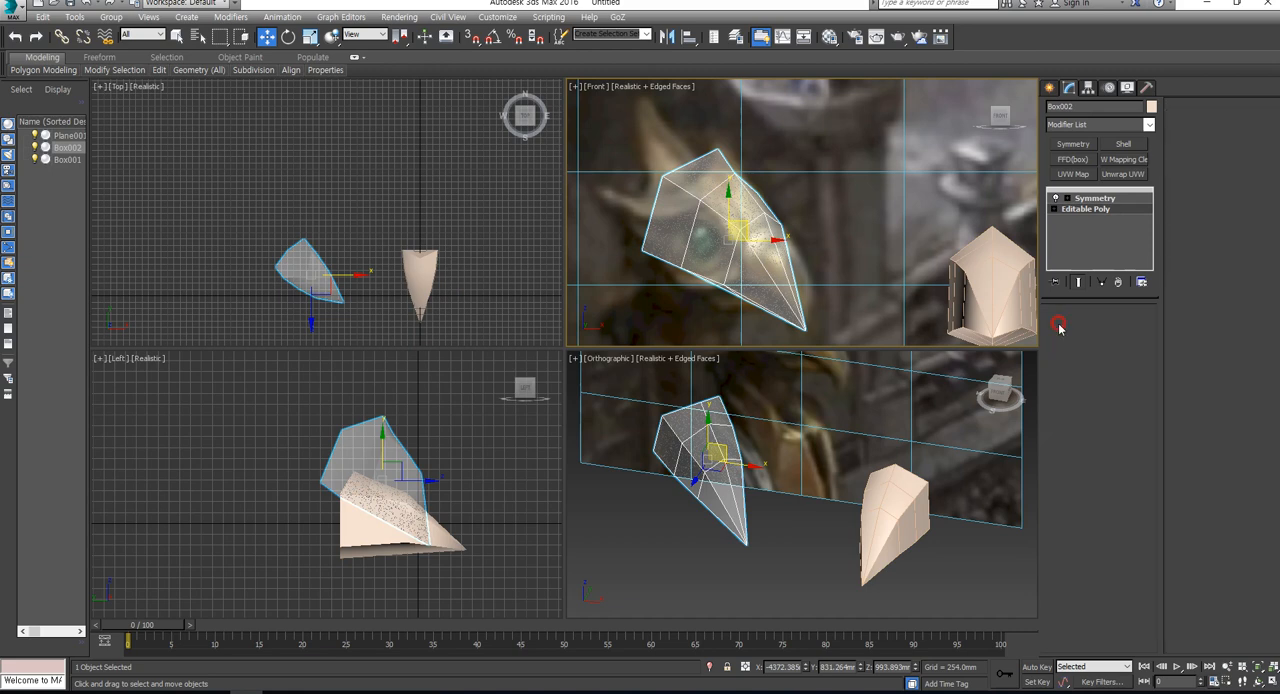
scroll(660, 228, up, 4)
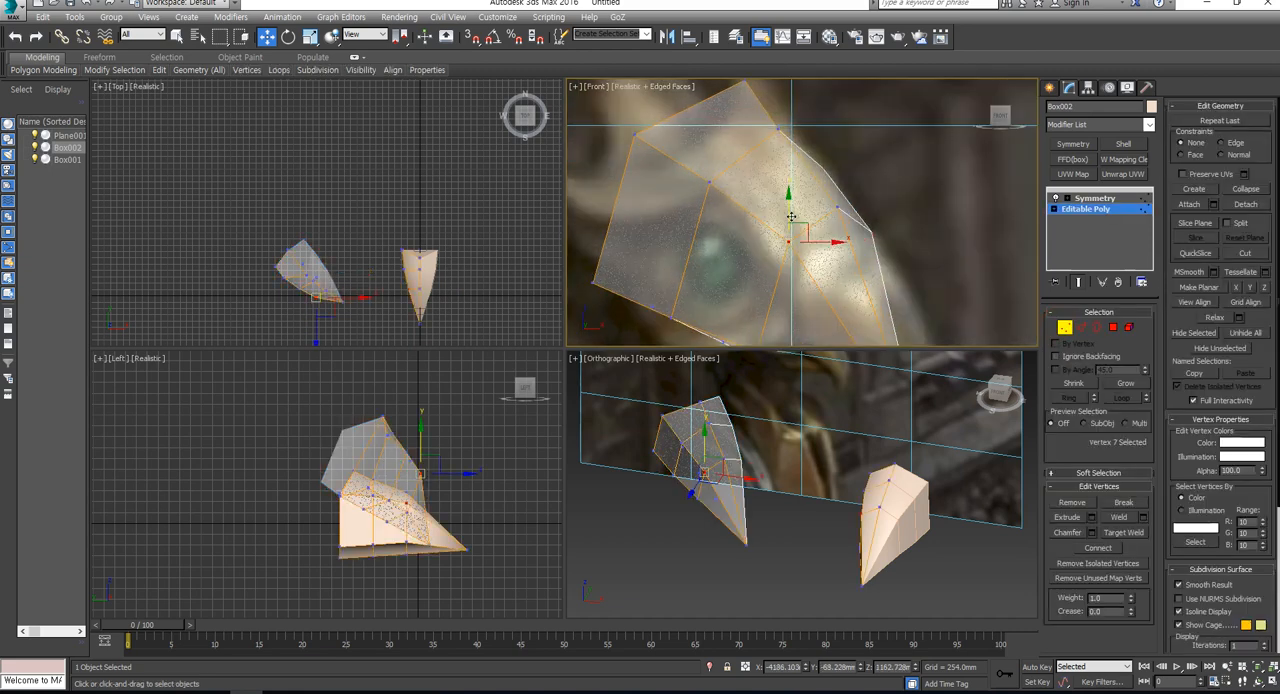
drag(791, 217, 782, 203)
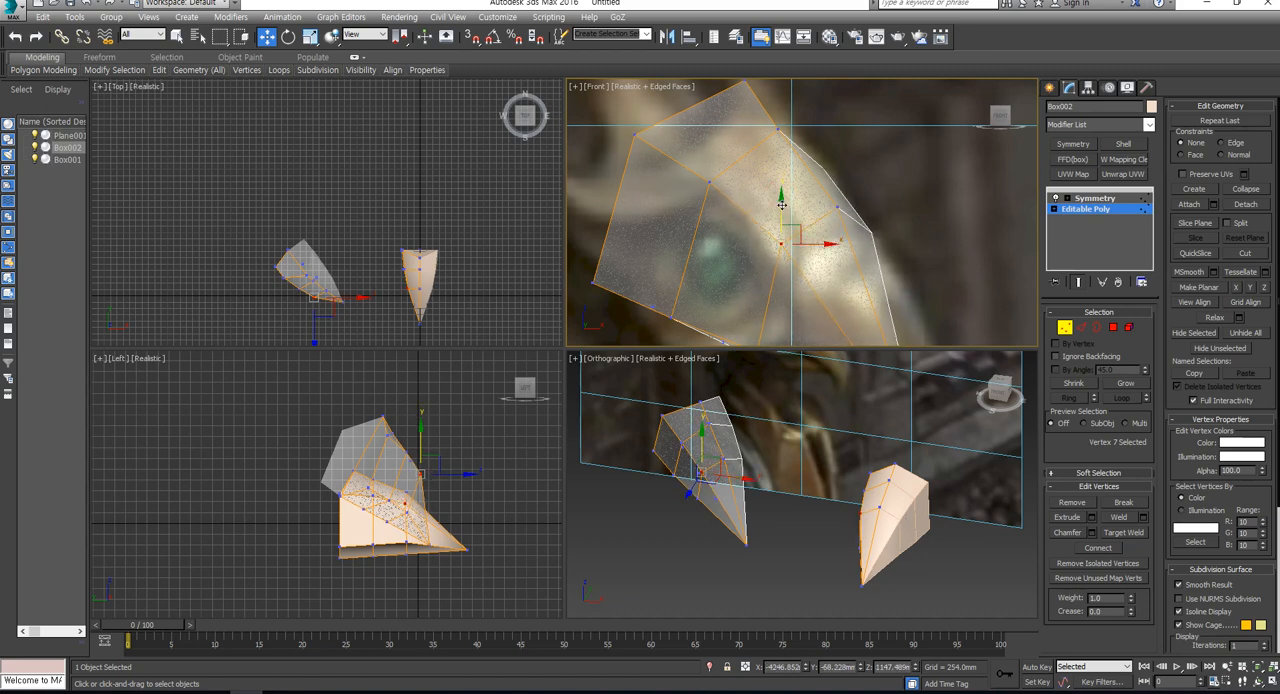
drag(781, 203, 781, 208)
- Move the copy's lower vertex behind the eye downward so the eye lies inside the mesh outline
middle_drag(733, 281, 762, 208)
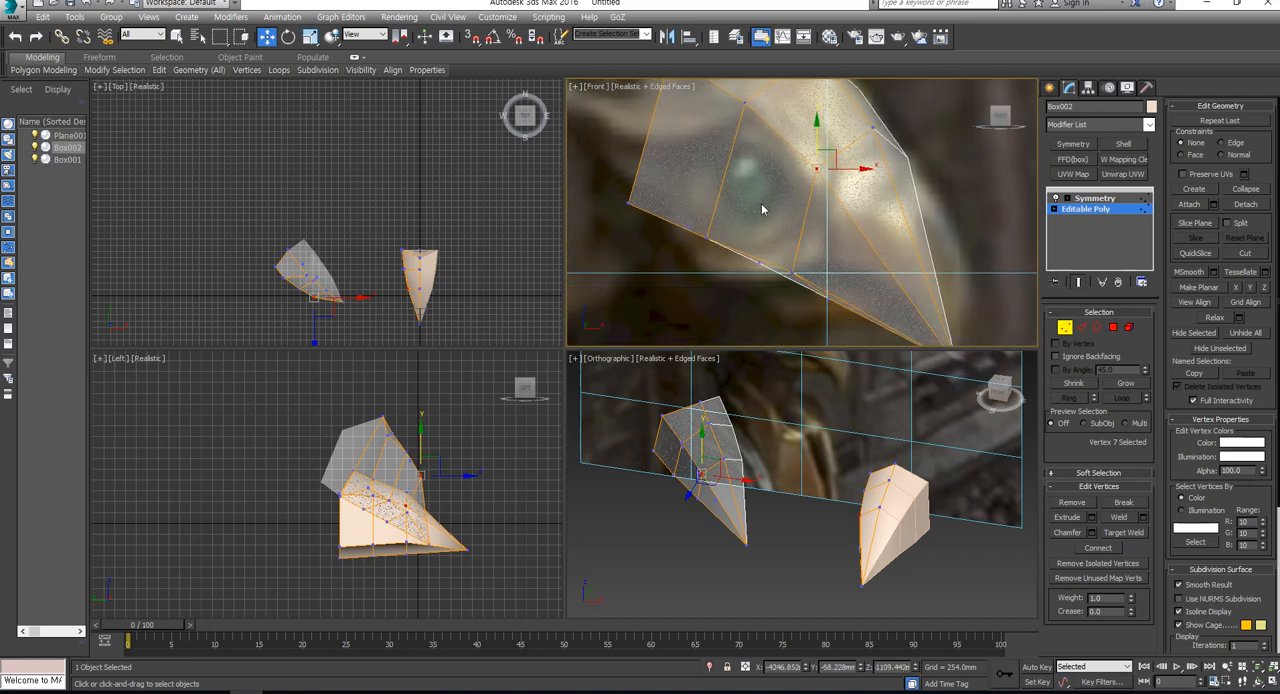
click(713, 266)
drag(706, 193, 770, 285)
click(800, 287)
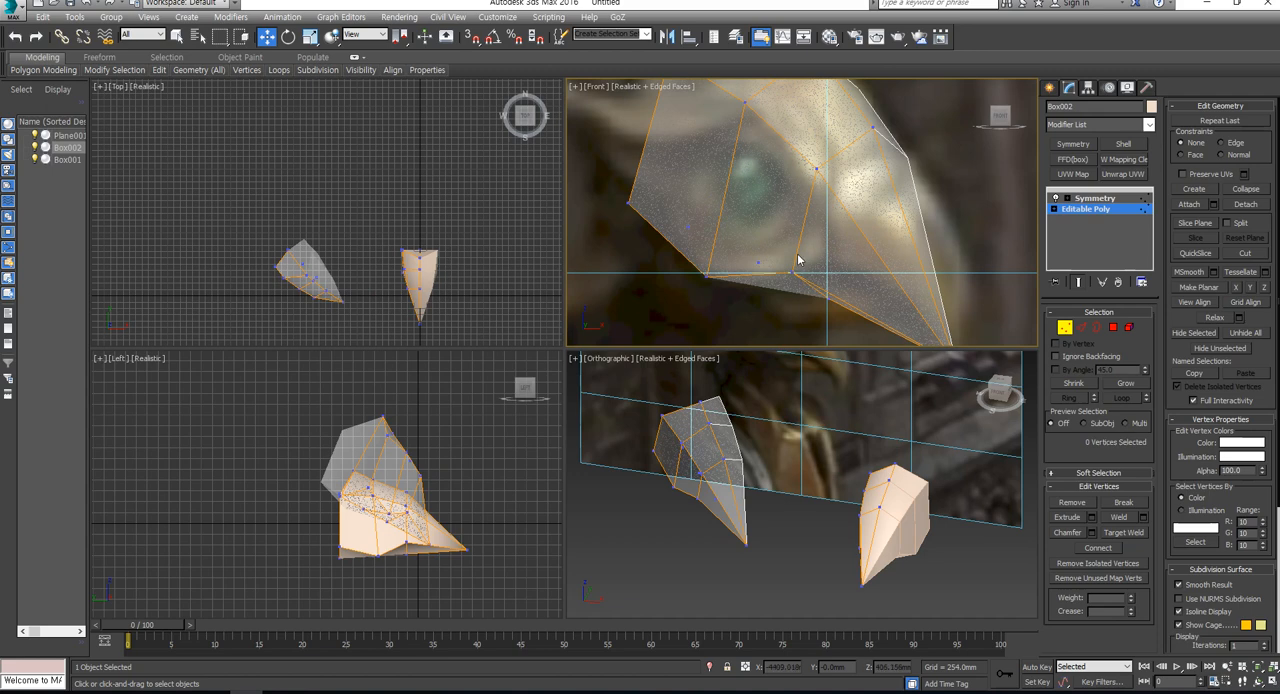
- Move the copy's lower vertex in front of the eye forward toward the beak and inspect the head from another angle
click(791, 270)
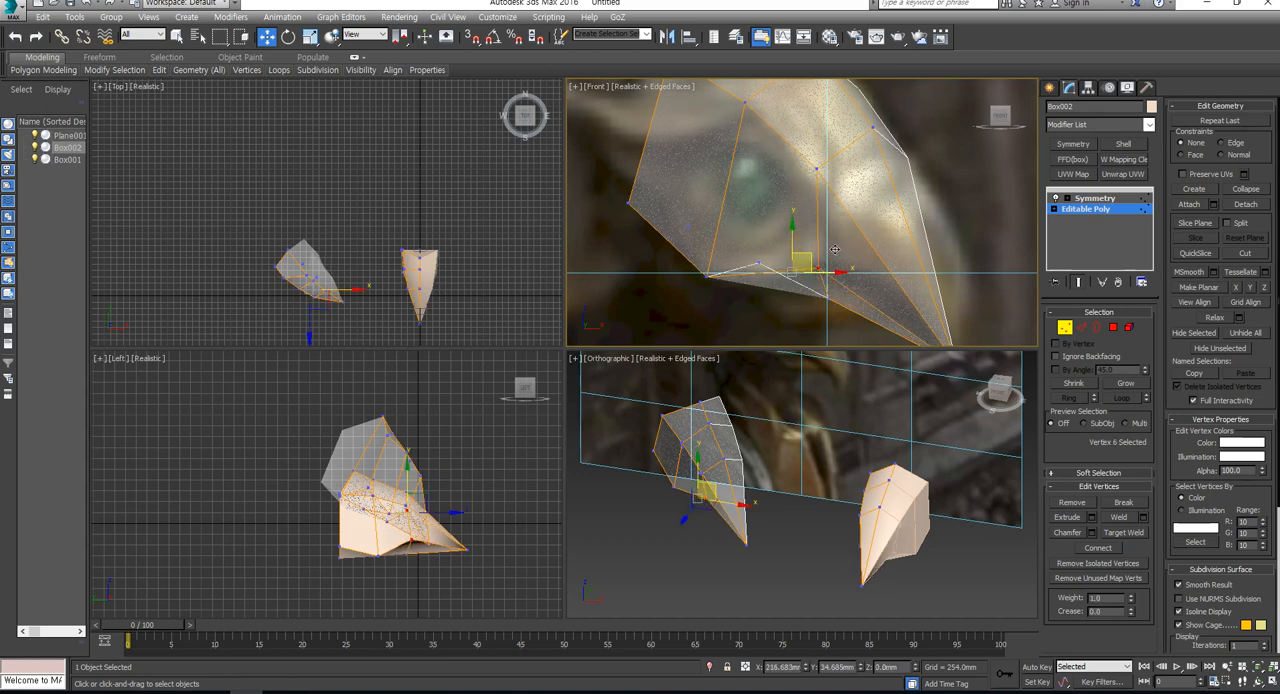
drag(810, 253, 835, 249)
mouse_move(856, 521)
alt+middle_down()
mouse_move(870, 492)
mouse_move(837, 516)
alt+middle_up()
click(858, 457)
click(845, 481)
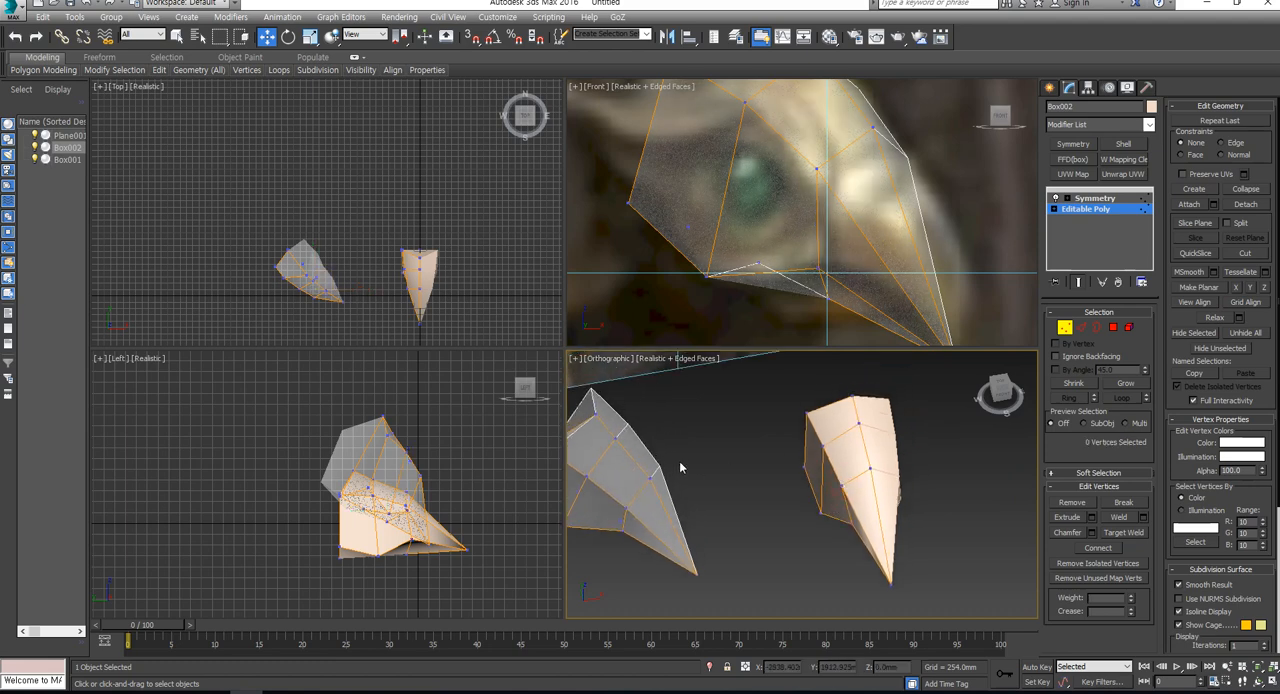
- Set the reference coordinate system to Local and try pushing the copy's brow vertex inward along its local Z axis
alt+middle_drag(680, 460, 740, 499)
click(699, 497)
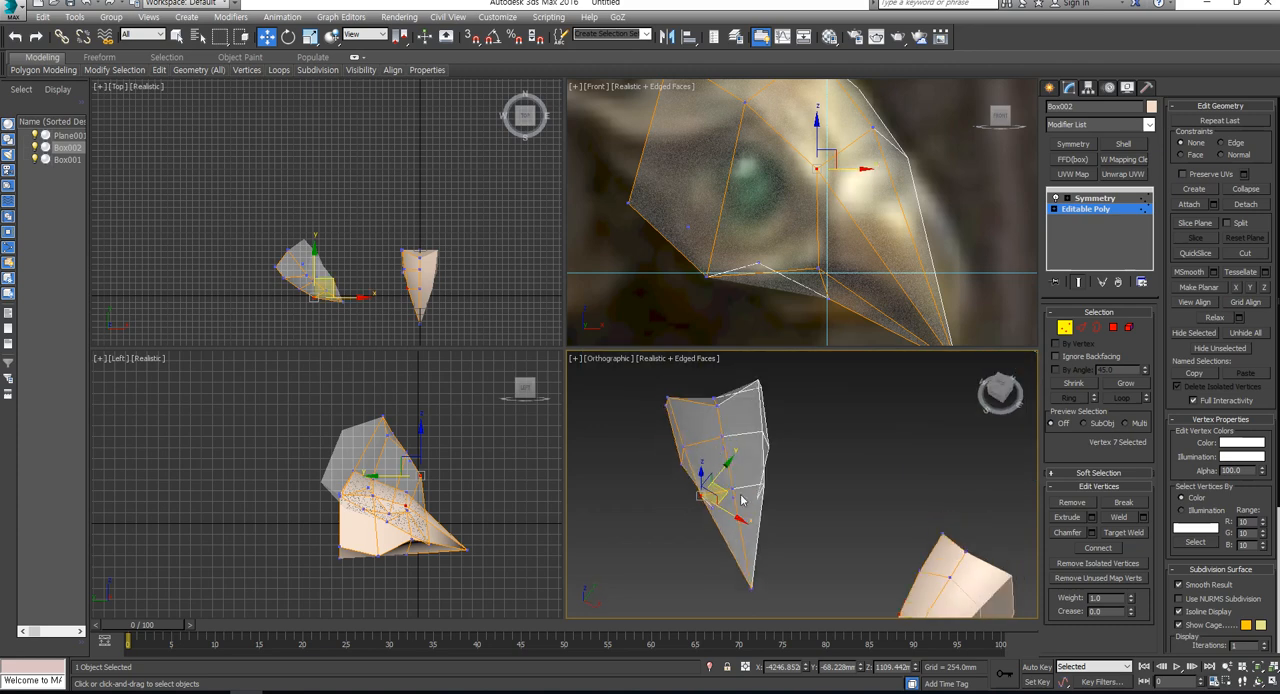
click(380, 36)
click(362, 81)
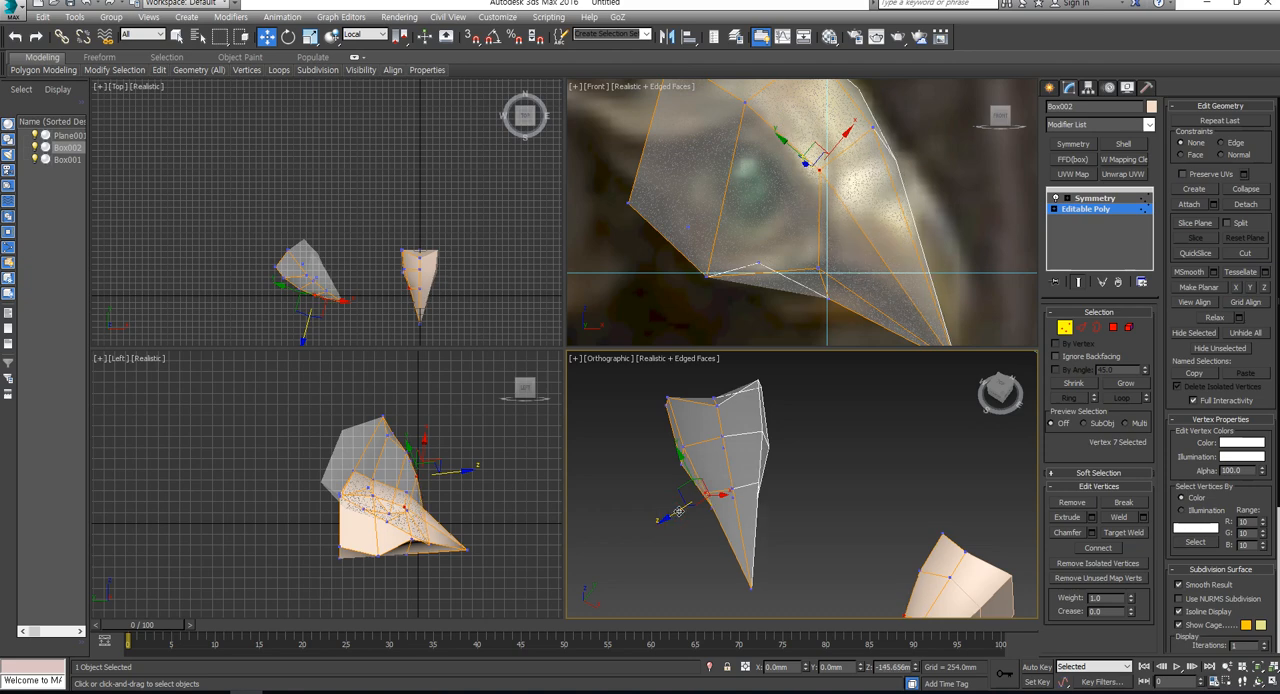
alt+middle_drag(675, 512, 865, 479)
click(999, 391)
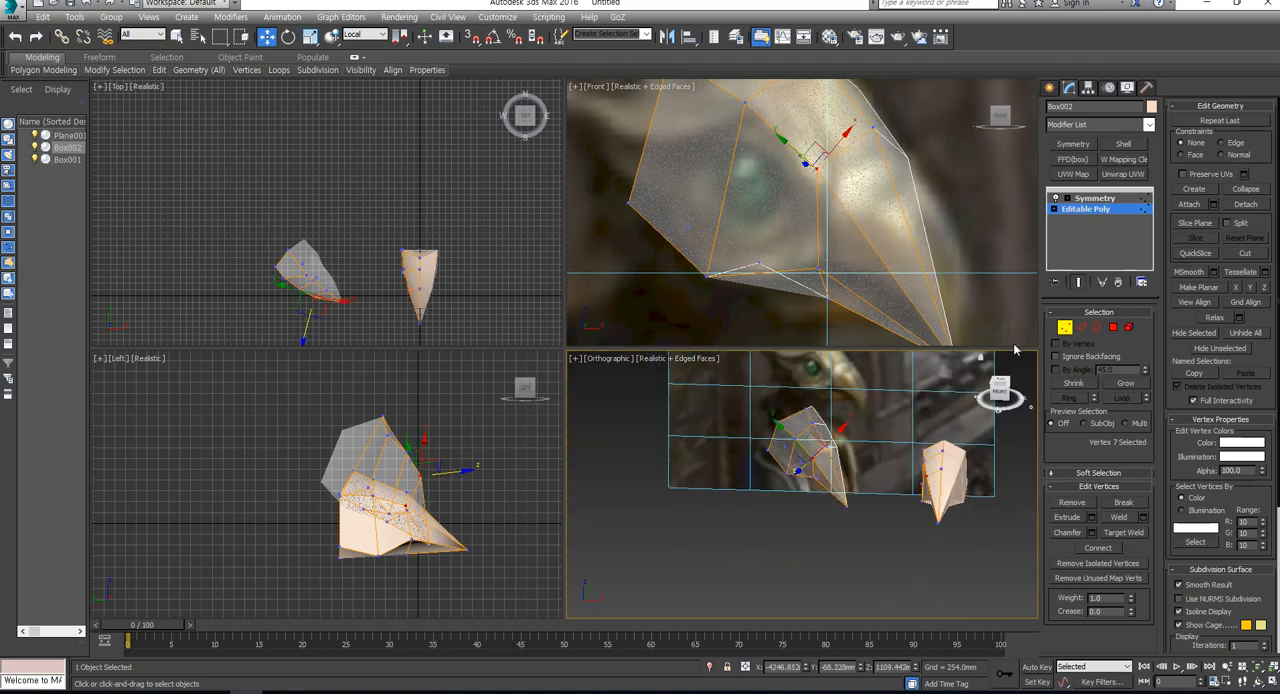
- Leave vertex editing on the copy, select the original head and open its Editable Poly with the underside in view
click(1063, 328)
alt+middle_drag(957, 540, 860, 507)
click(860, 507)
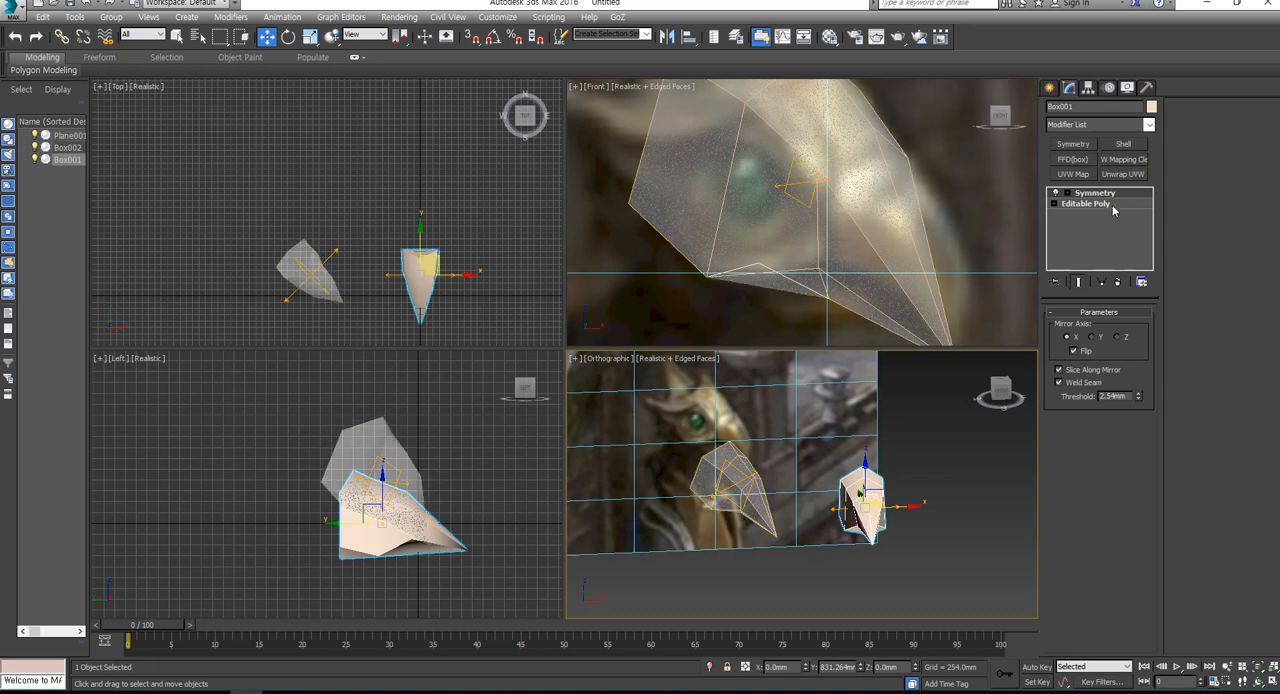
click(1081, 328)
middle_drag(875, 499, 639, 485)
middle_drag(383, 460, 328, 427)
middle_drag(817, 521, 780, 565)
scroll(820, 478, up, 2)
- Delete the three underside polygons of the original head and check the result against the reference image
click(1114, 328)
click(810, 535)
ctrl+click(803, 545)
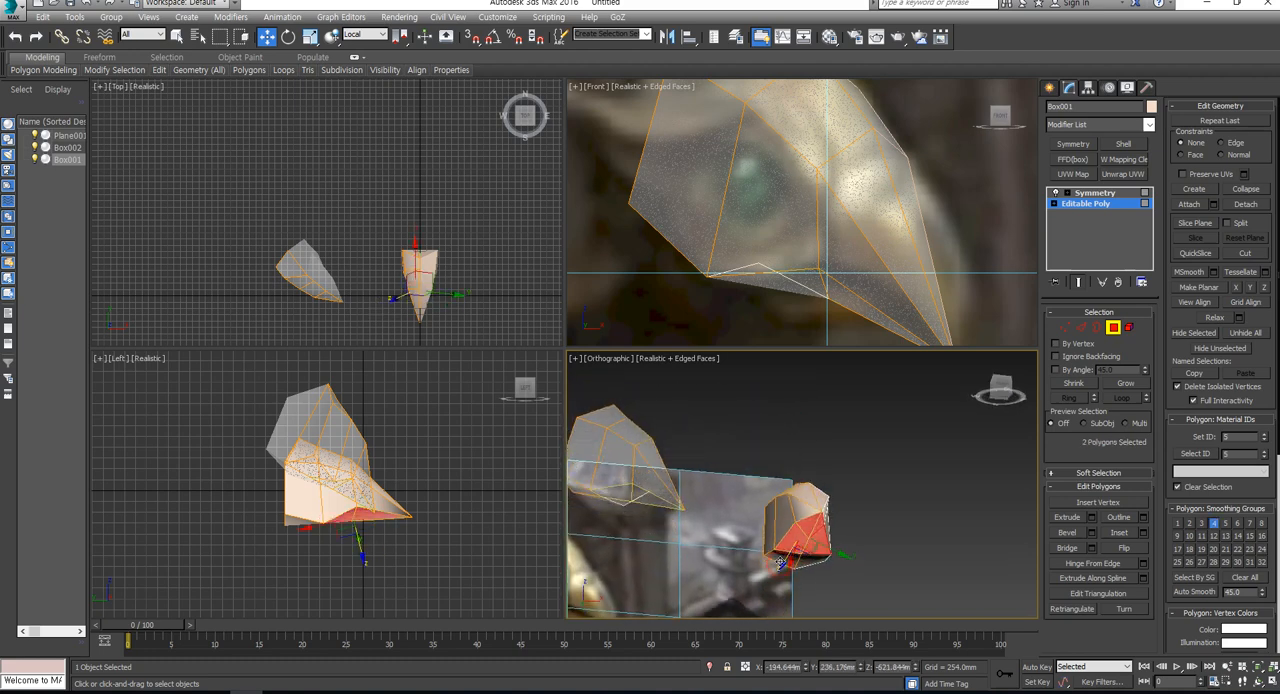
ctrl+click(780, 563)
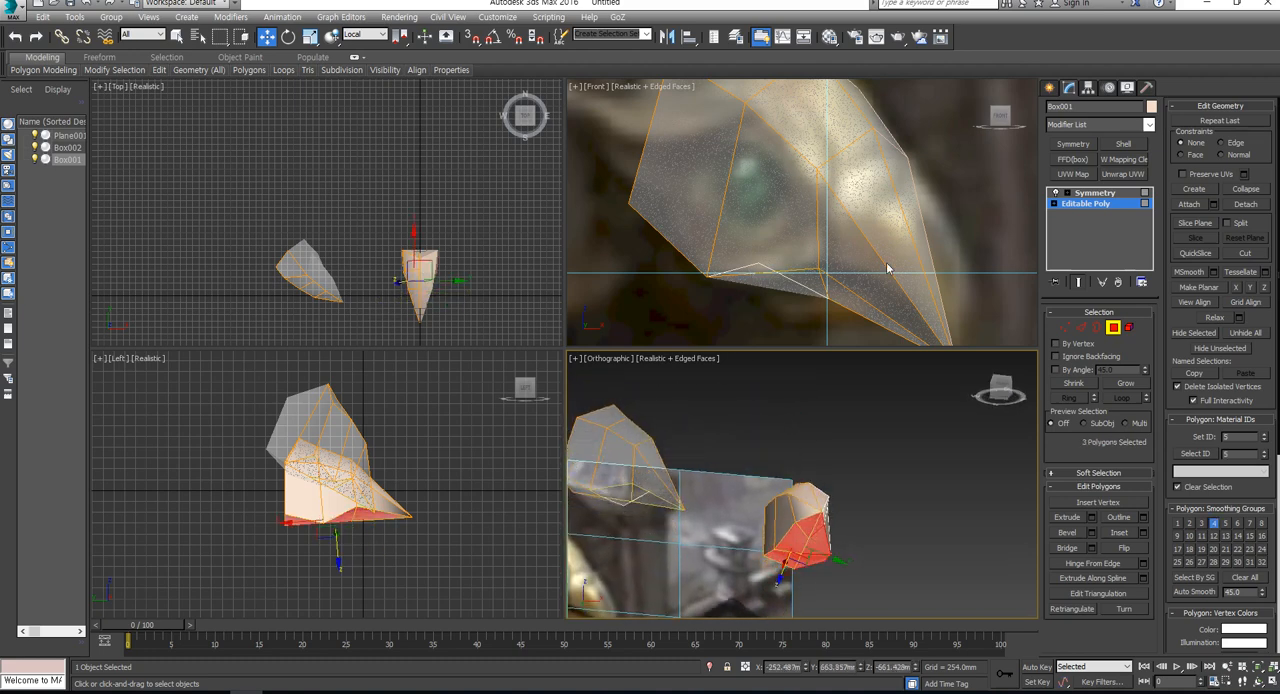
key(Delete)
alt+middle_drag(845, 505, 775, 555)
scroll(840, 220, down, 5)
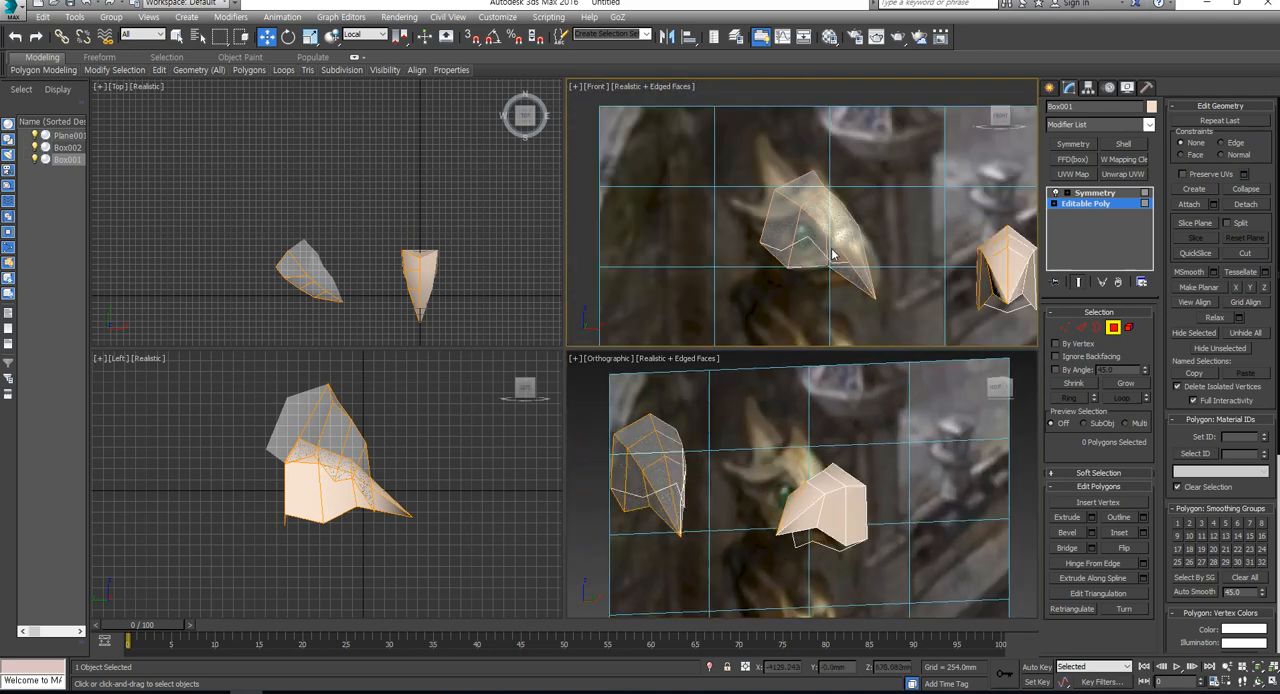
scroll(846, 215, up, 3)
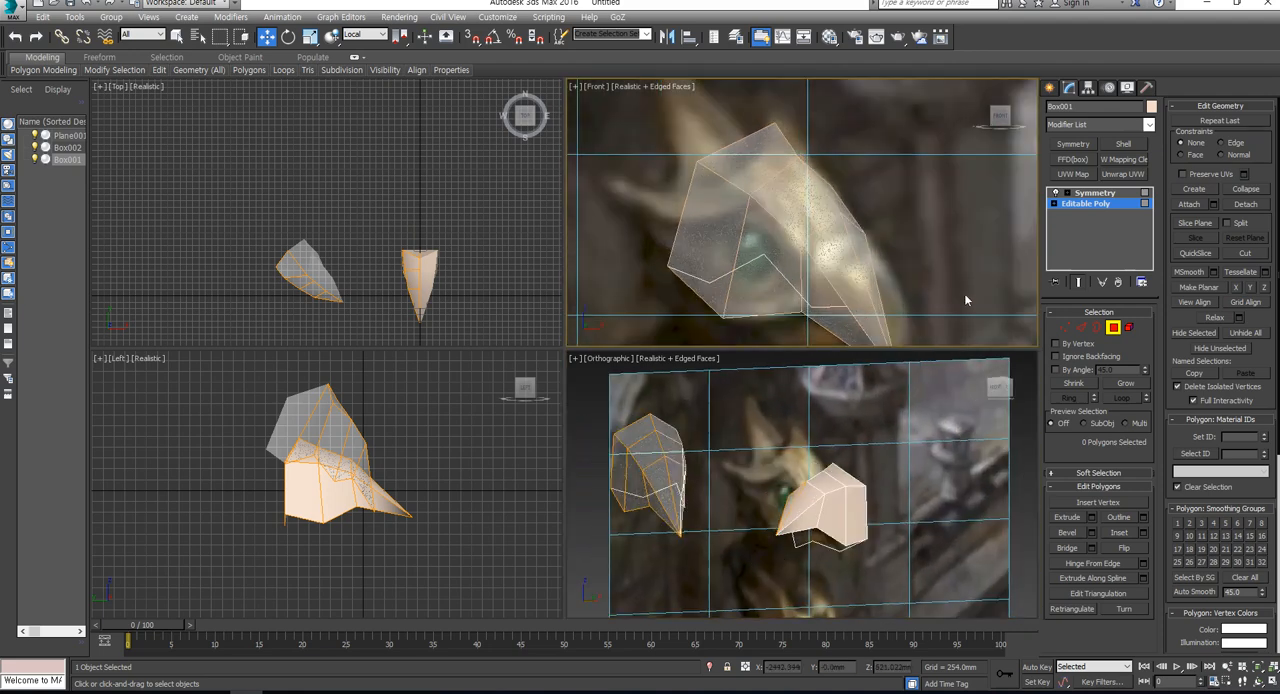
- Leave polygon editing and remove the Symmetry modifier from the original head
click(1113, 327)
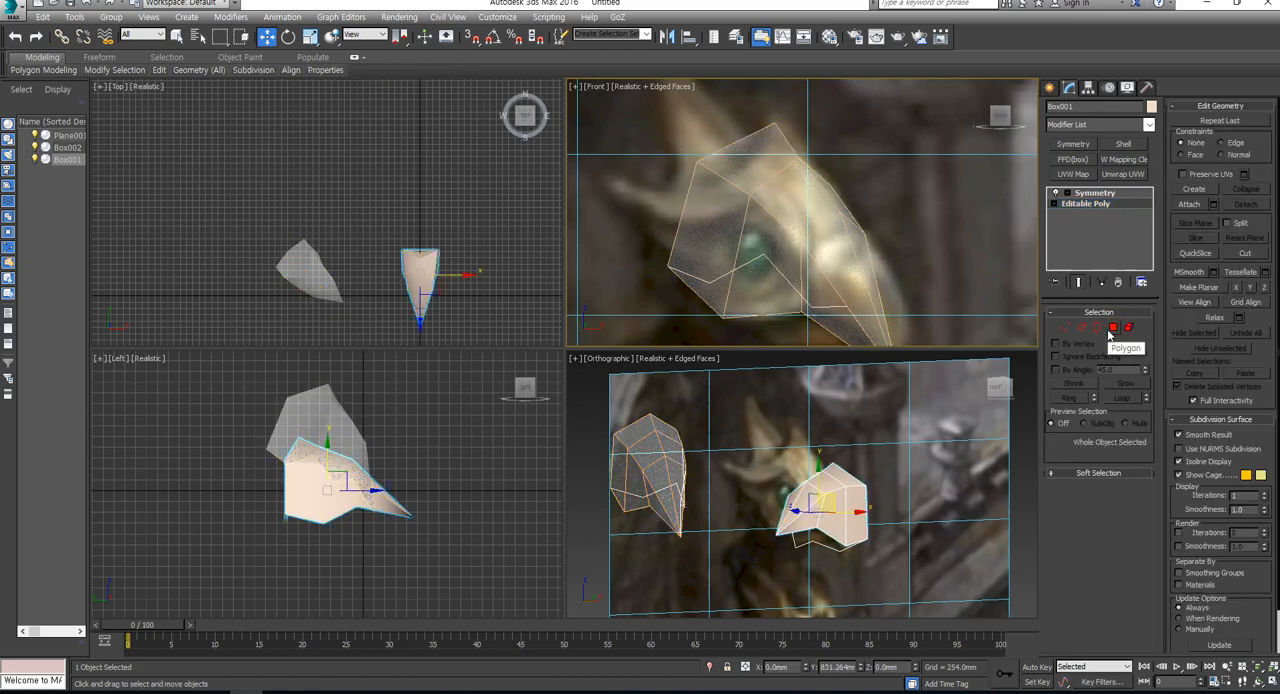
click(1095, 192)
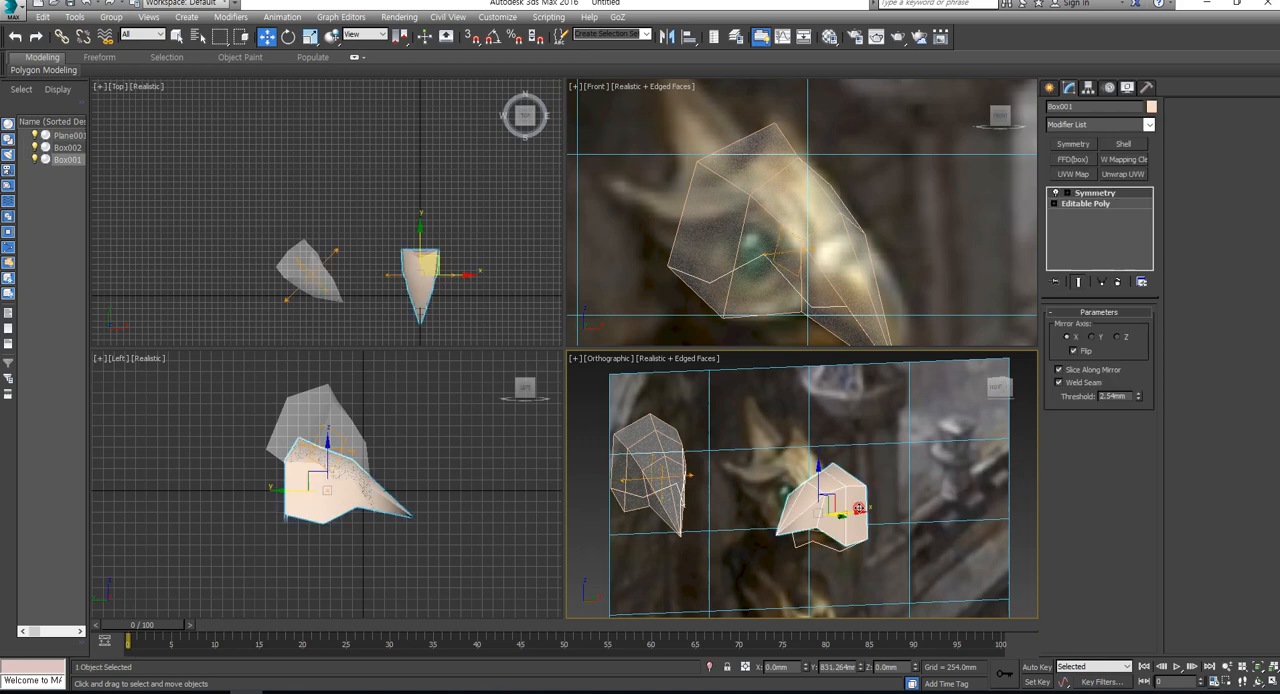
click(1121, 282)
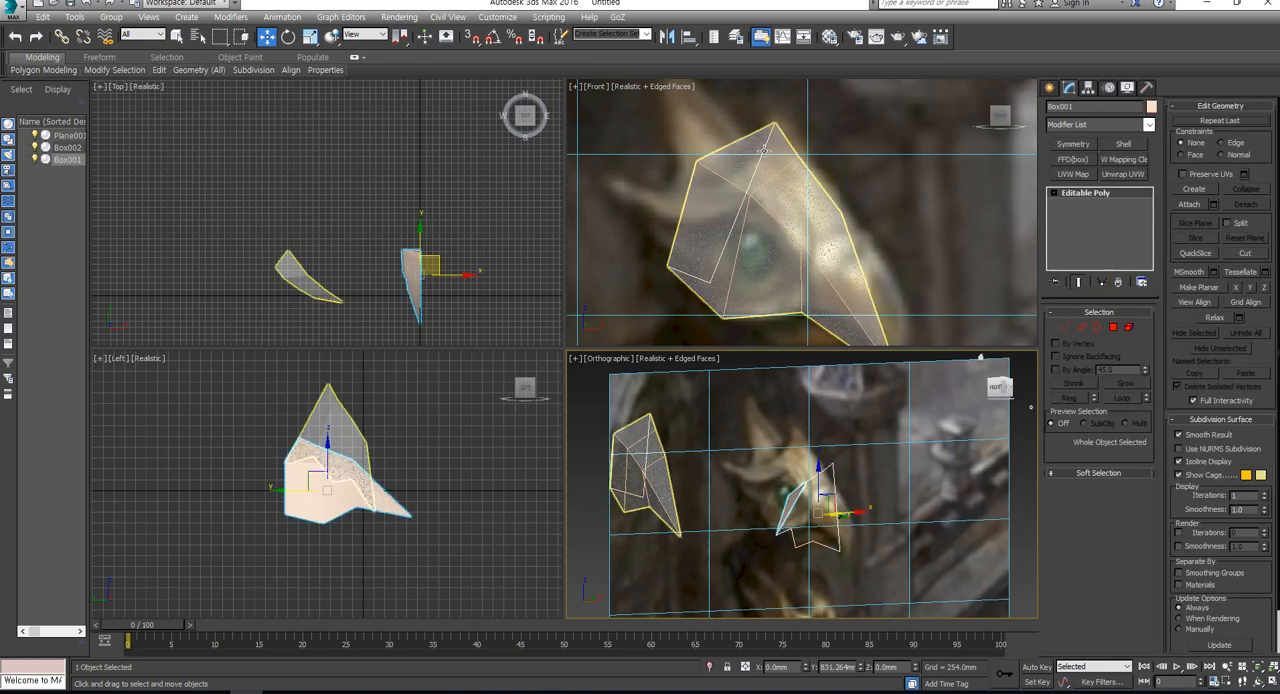
- Delete the polygon closing the back of the original half head and return the orthographic view to the front
alt+middle_drag(790, 512, 824, 507)
click(798, 491)
click(1112, 328)
click(752, 534)
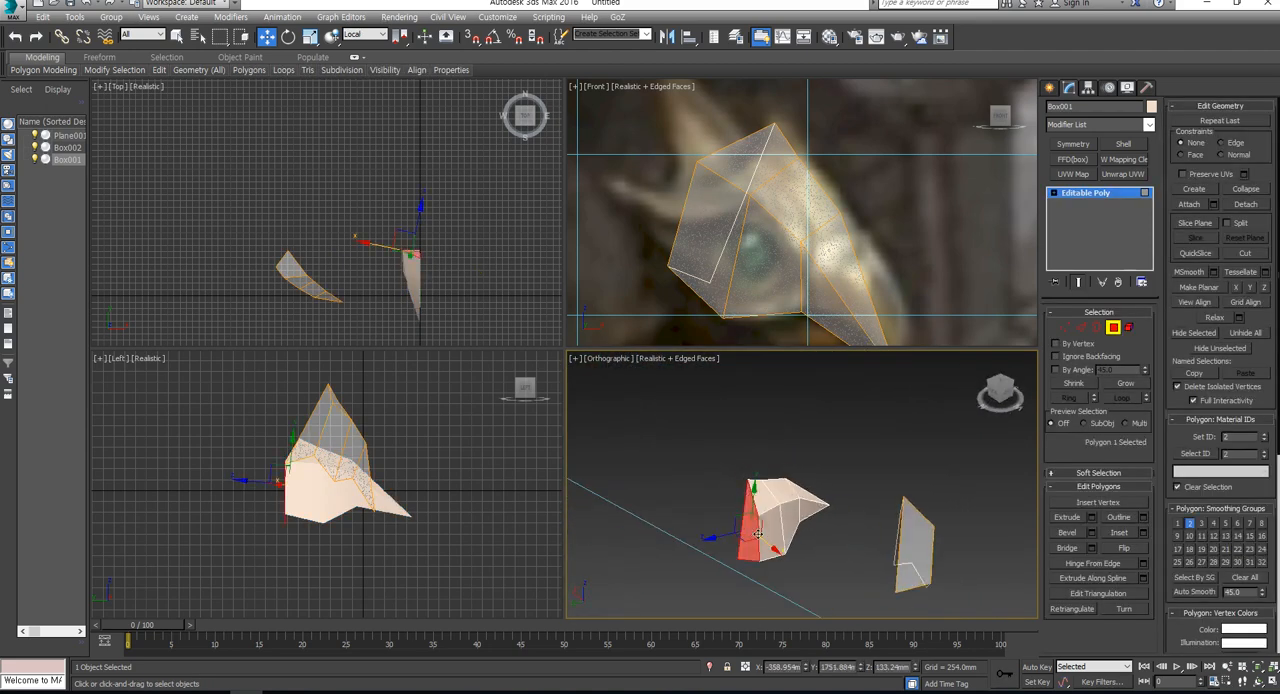
key(Delete)
alt+middle_drag(808, 551, 687, 497)
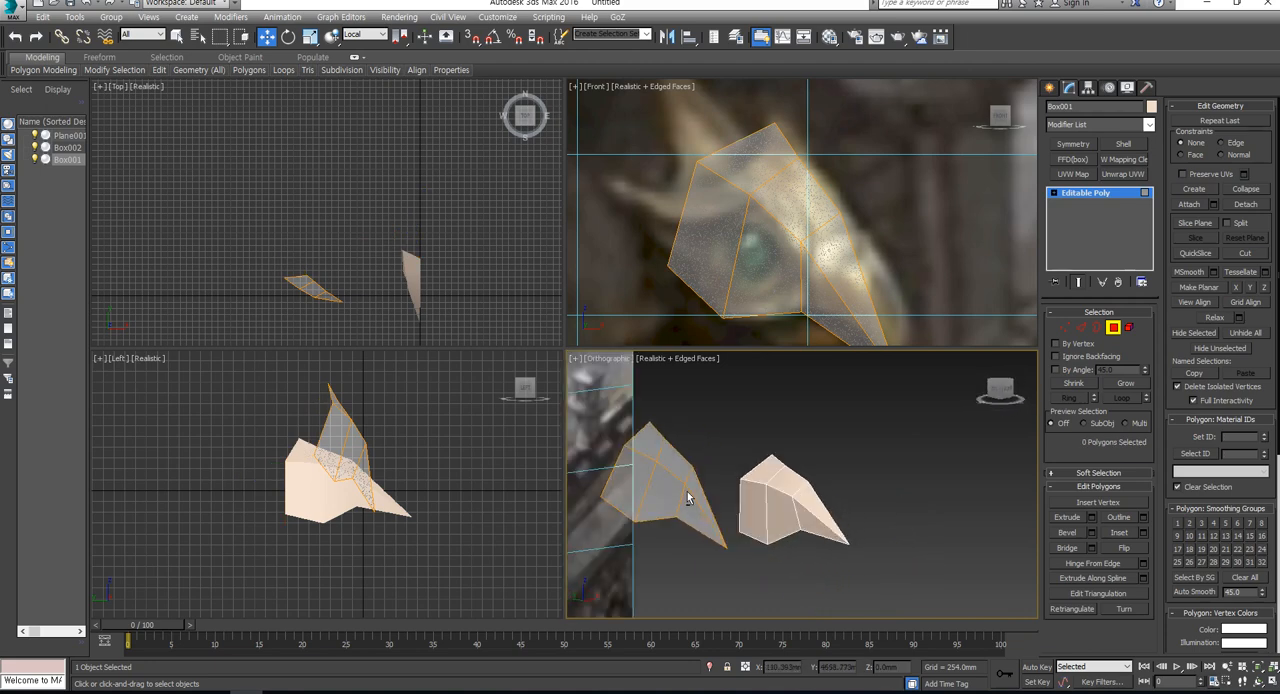
click(1000, 392)
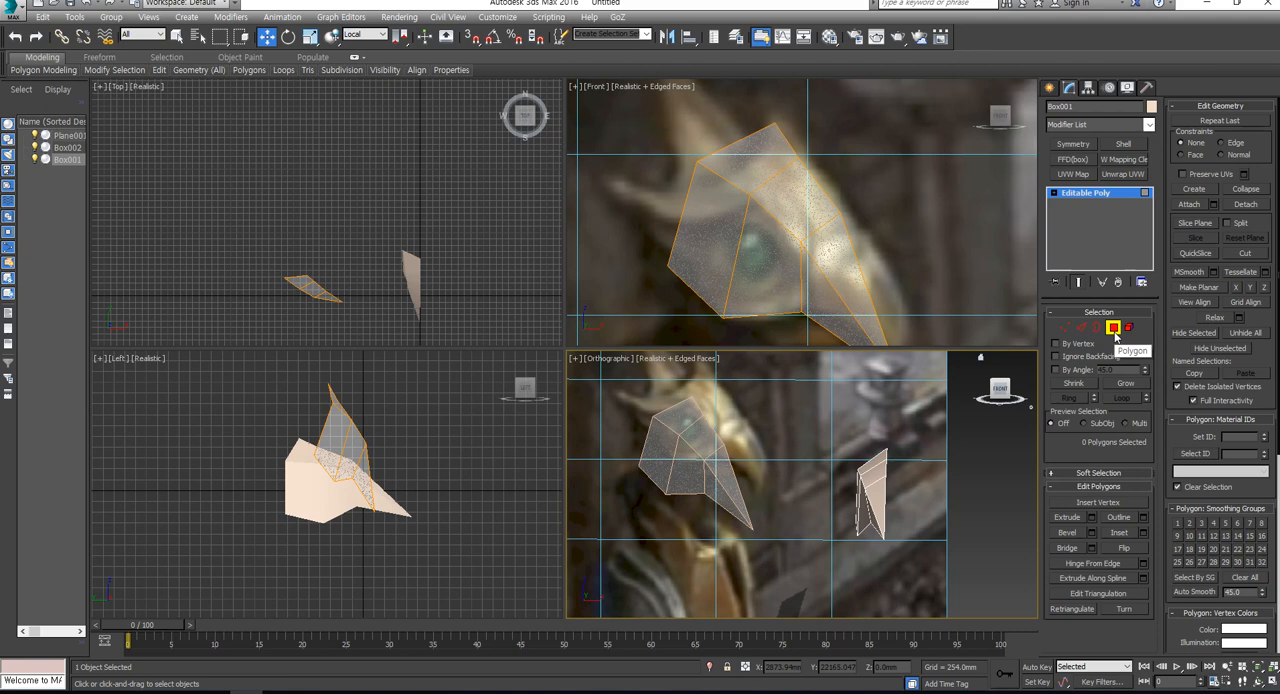
- Leave polygon editing and try rotating a copy of the half head freely about its vertical axis
click(1113, 328)
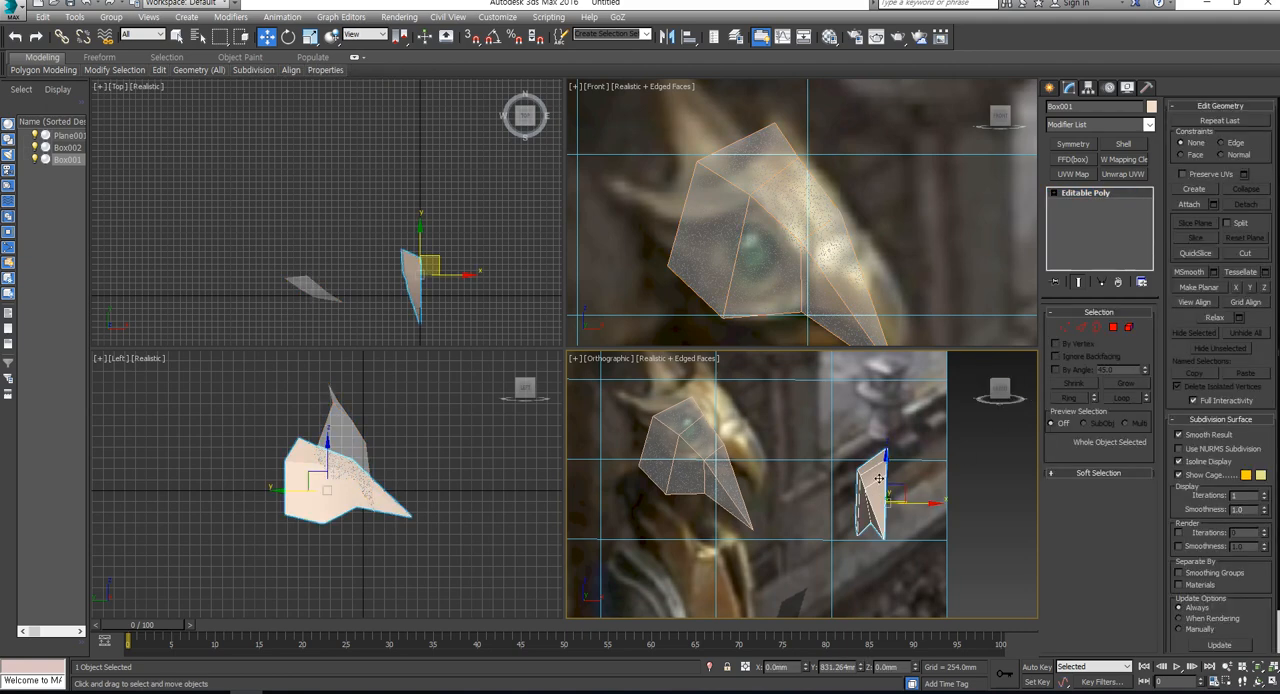
key(e)
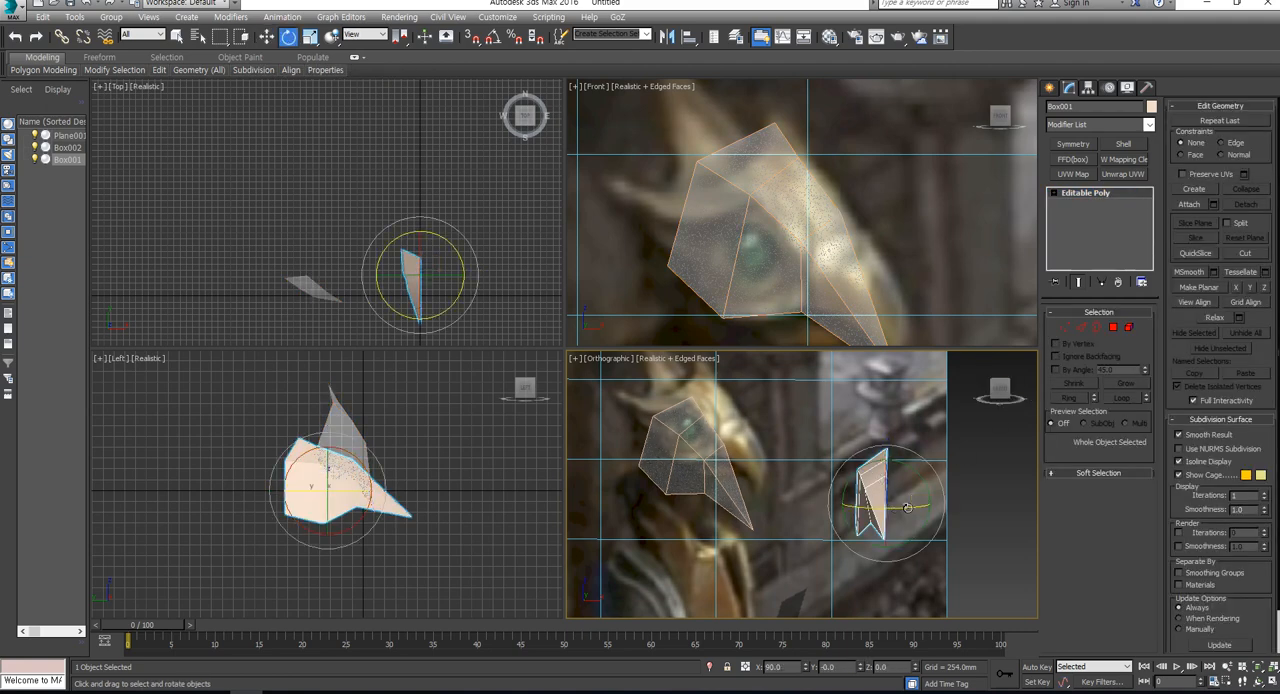
drag(900, 507, 1021, 496)
key(Escape)
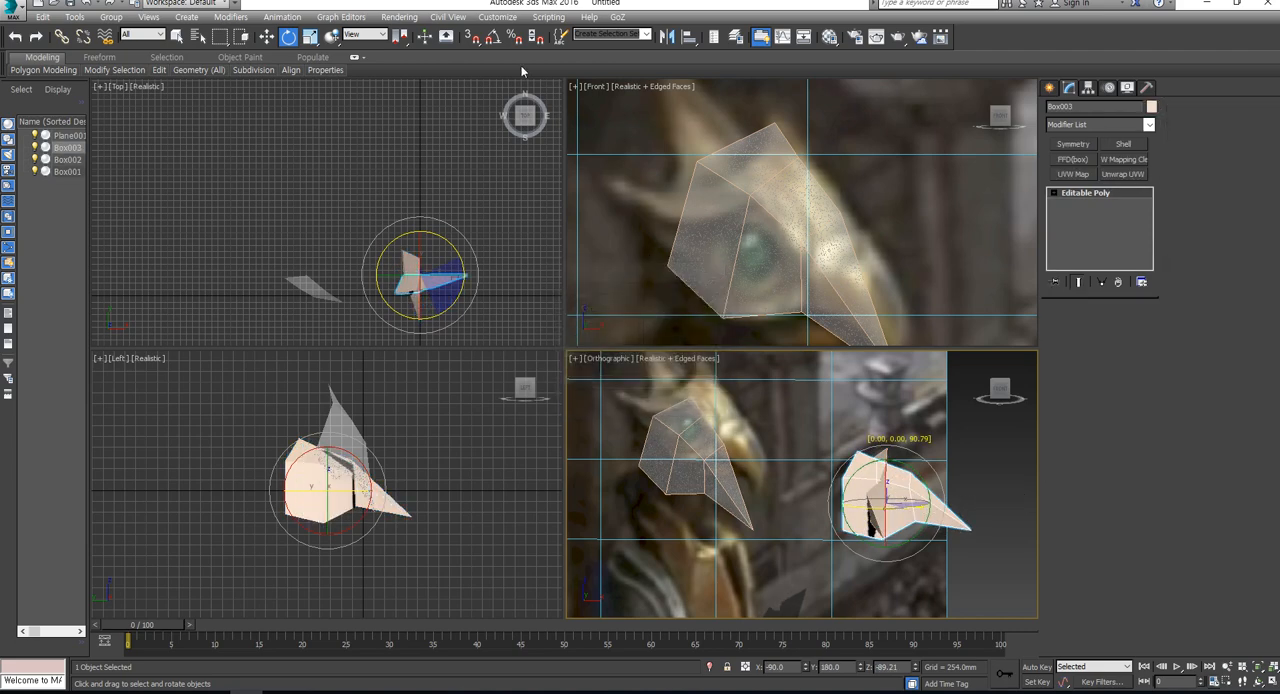
- Enable angle and percent snapping and clone the half head as a Reference rotated 90 degrees about its vertical axis
click(515, 41)
click(493, 37)
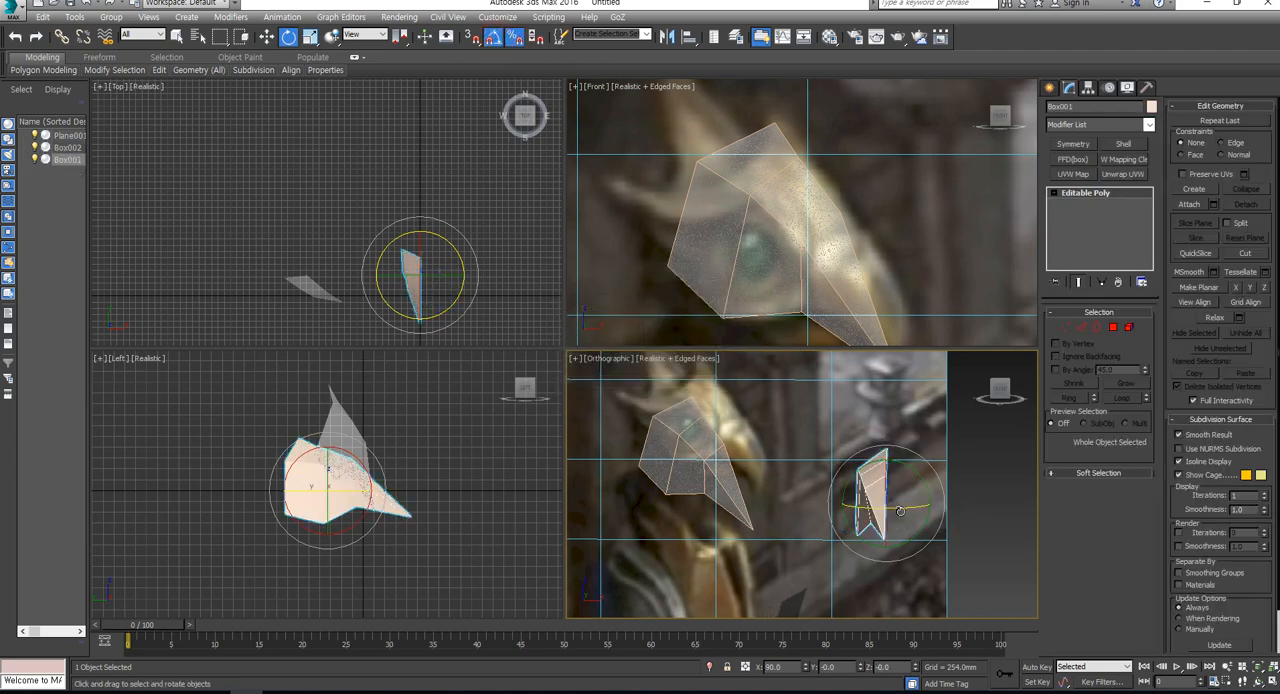
drag(900, 510, 960, 507)
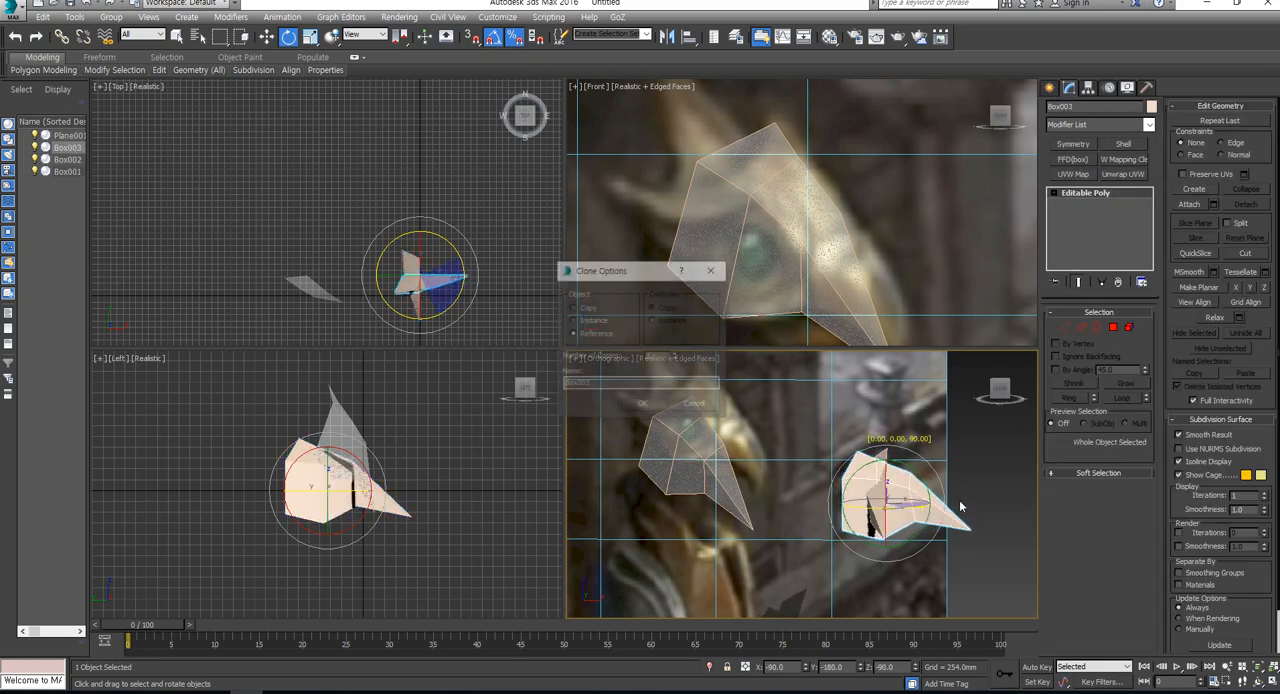
click(648, 404)
- Move the rotated reference clone above the original half head and shift the original by about -1873 mm in X
key(w)
drag(905, 485, 827, 395)
right_click(892, 233)
scroll(892, 234, down, 2)
click(980, 263)
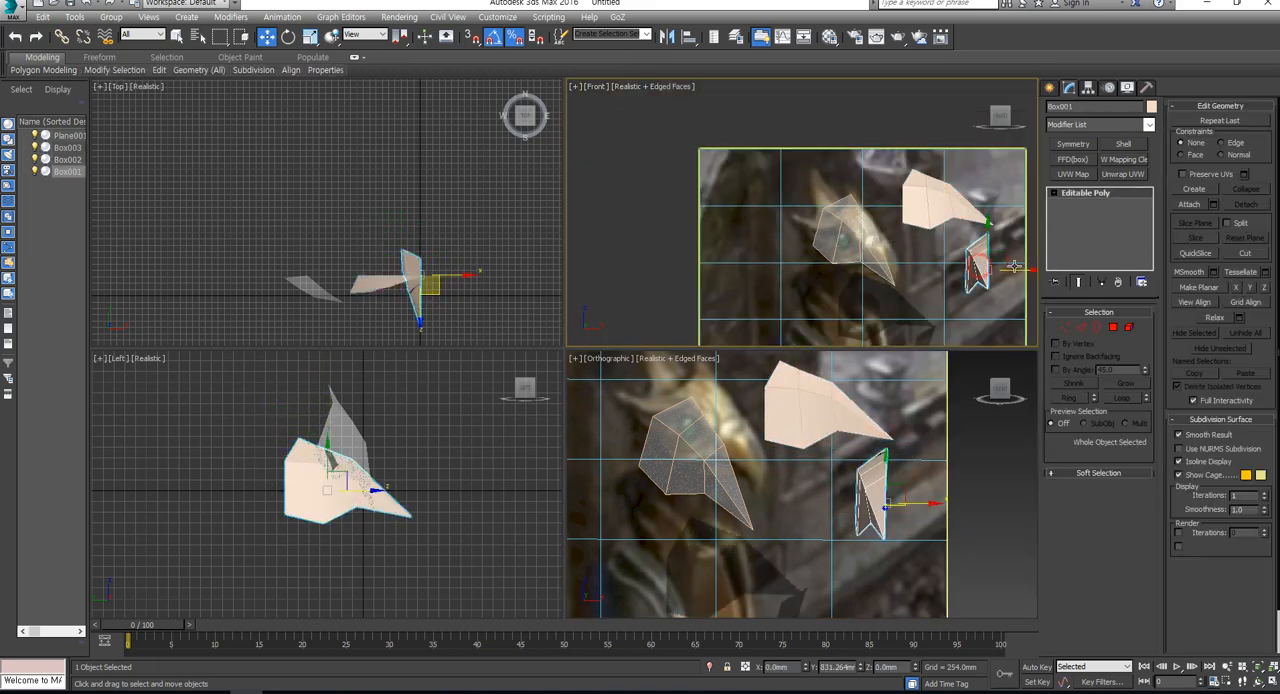
drag(1018, 271, 962, 288)
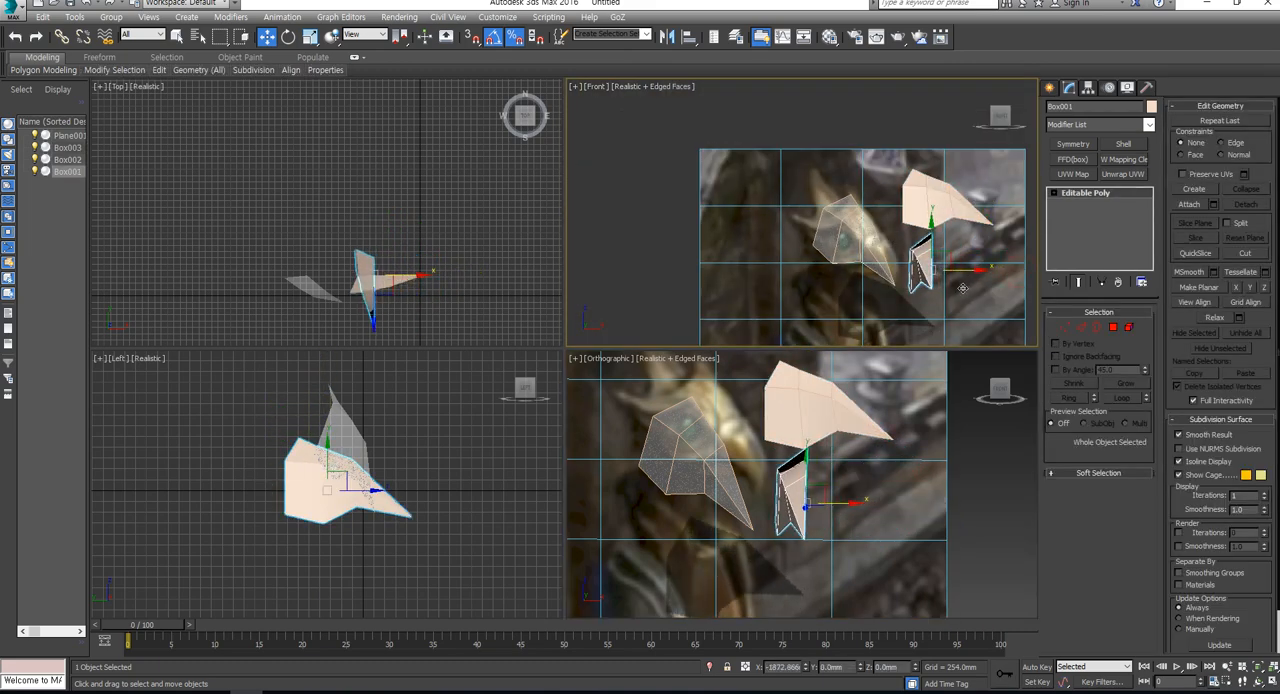
- Select the rotated reference clone and open its Editable Poly for vertex editing in a closer Front view
click(940, 200)
click(1113, 200)
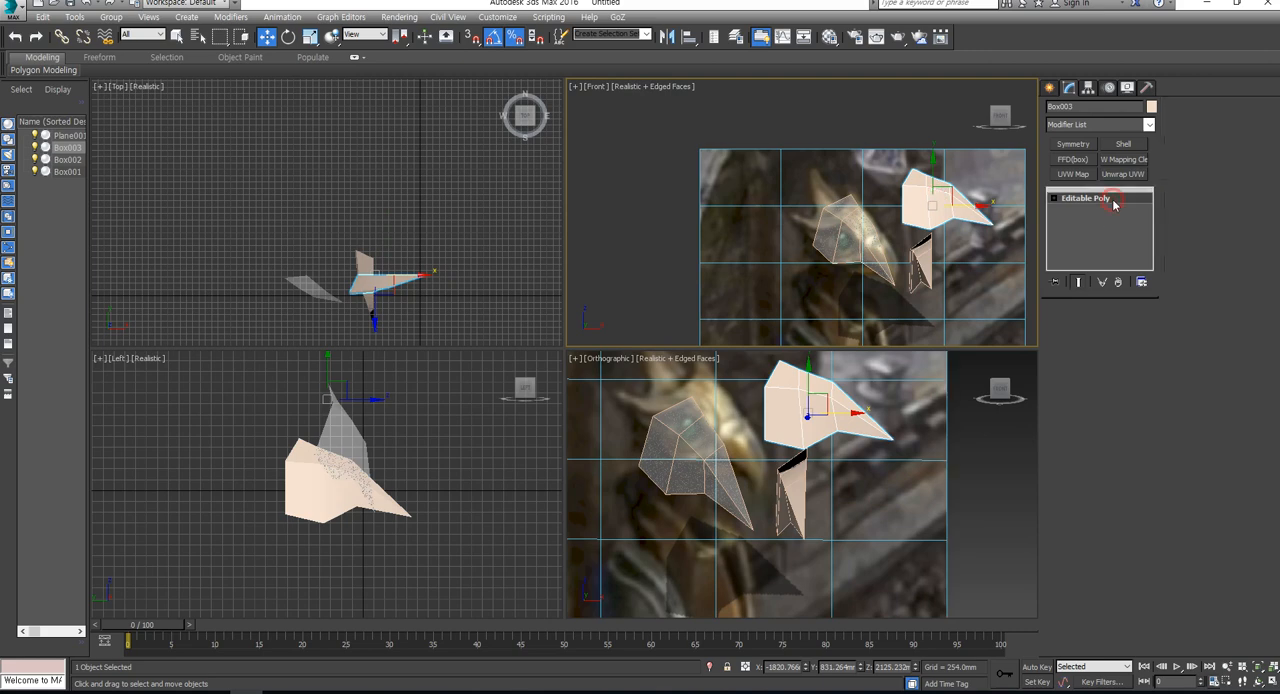
click(1066, 328)
scroll(884, 200, up, 3)
middle_drag(884, 200, 832, 171)
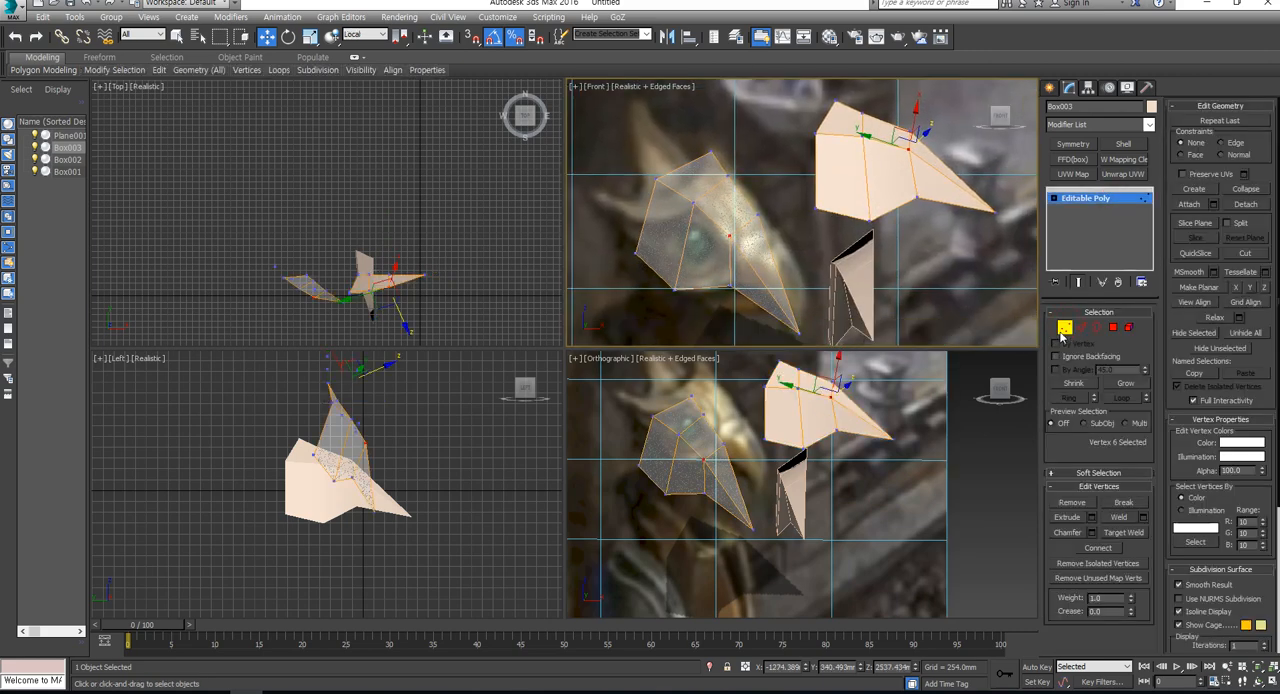
- Connect the three crosswise edges in the middle of the rotated reference clone with a new edge line
click(1081, 327)
drag(904, 195, 904, 196)
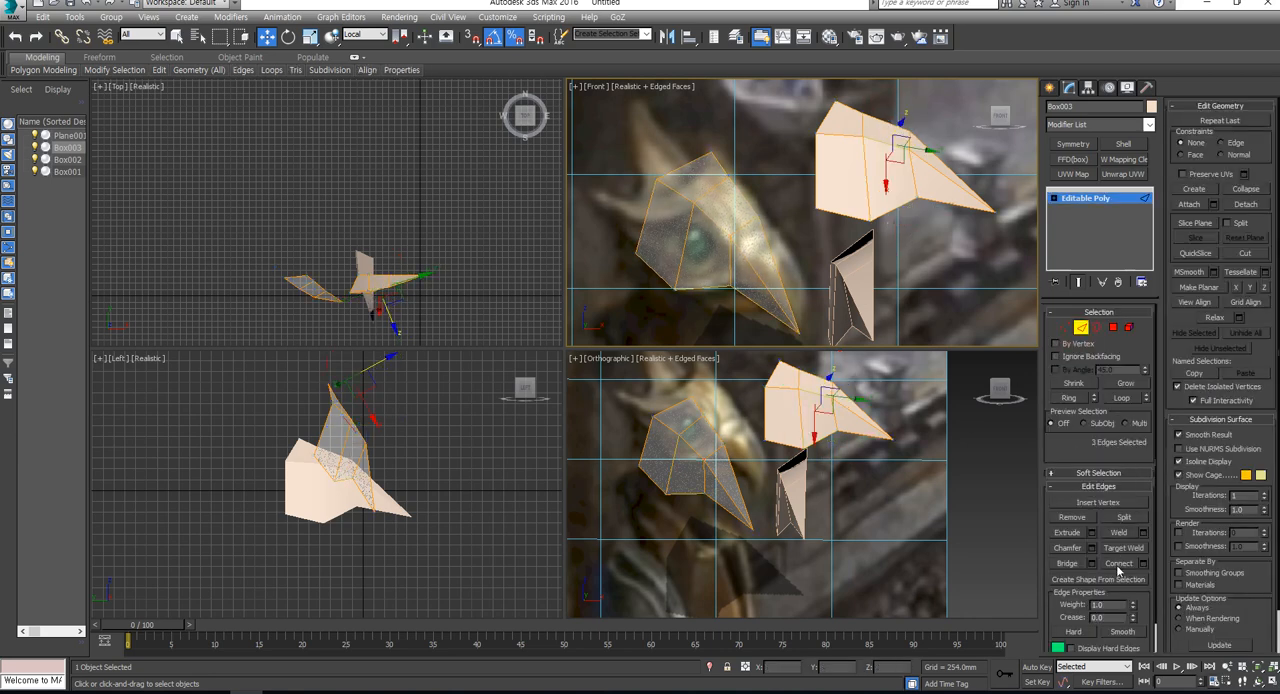
click(1118, 564)
- Move the new line's bottom vertex down about 66 mm on the rotated clone, using the View reference coordinate system
click(1065, 327)
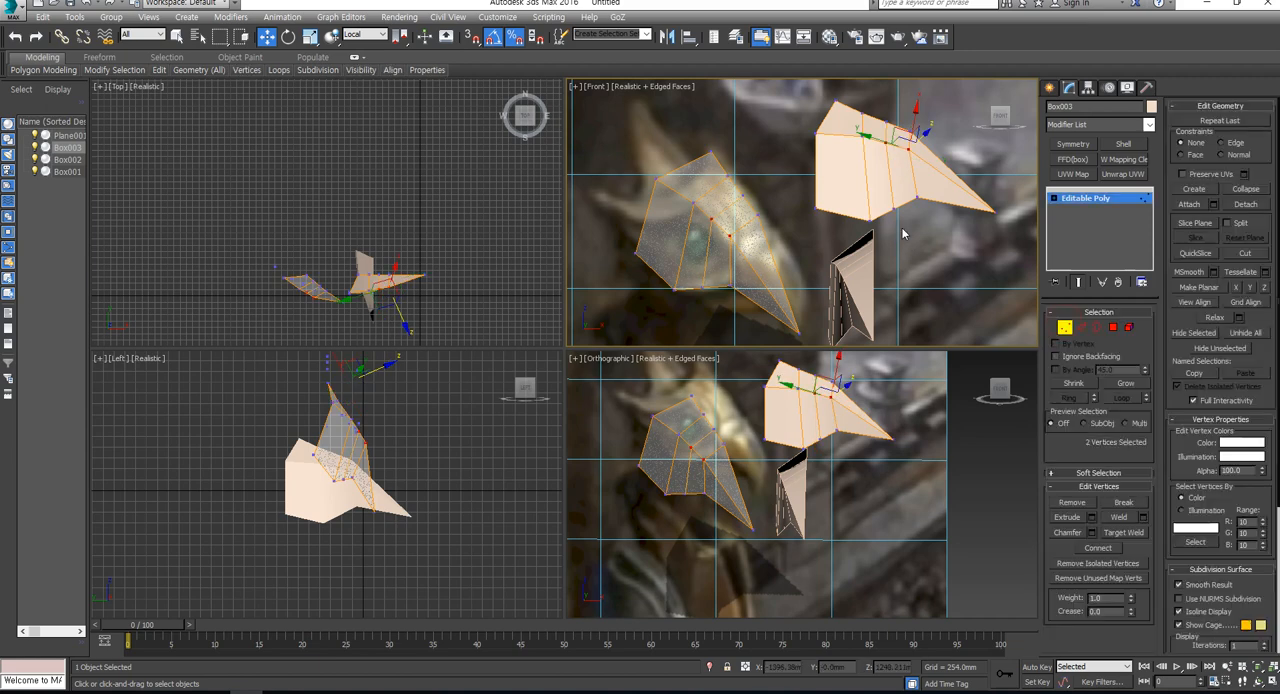
click(870, 202)
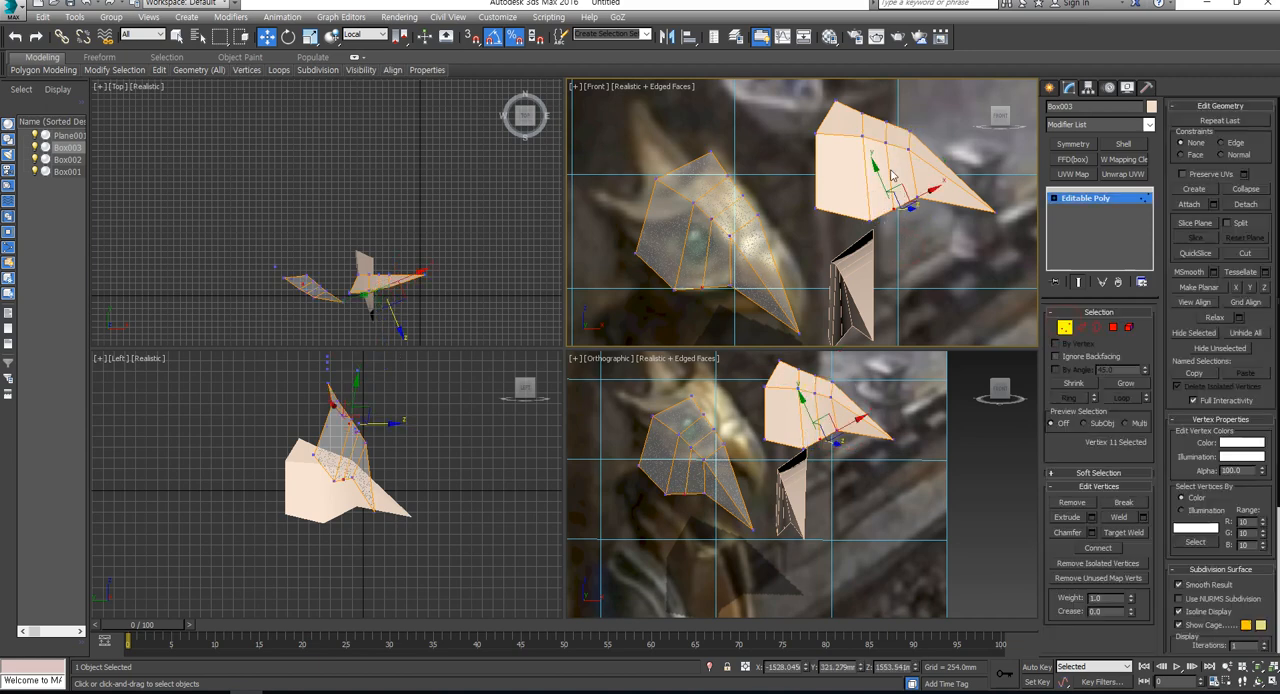
click(366, 35)
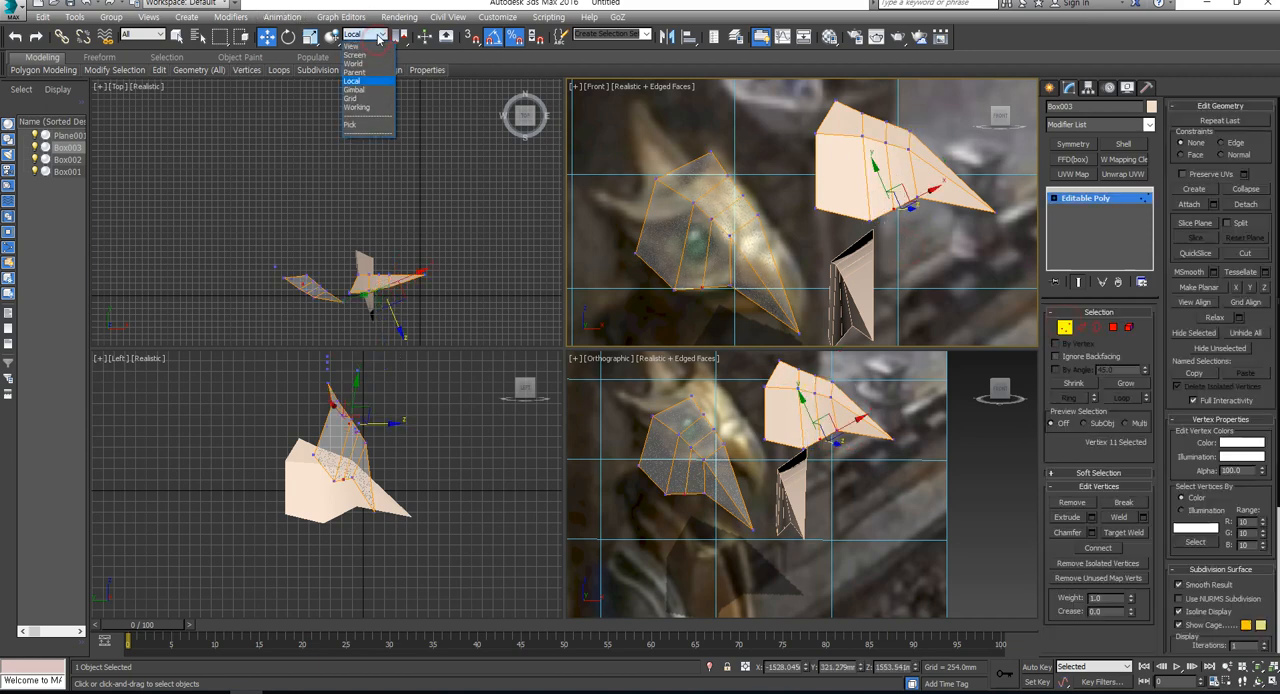
click(362, 48)
drag(891, 174, 891, 181)
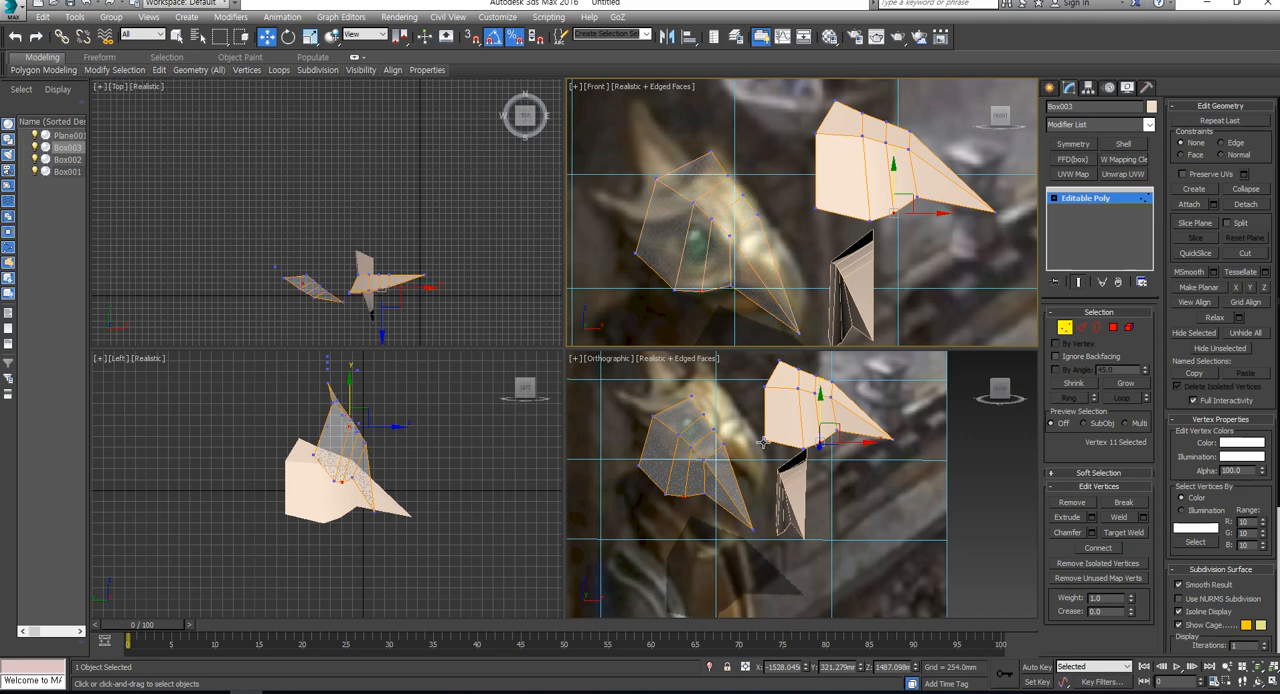
mouse_move(840, 503)
alt+middle_down()
mouse_move(872, 522)
mouse_move(834, 511)
alt+middle_up()
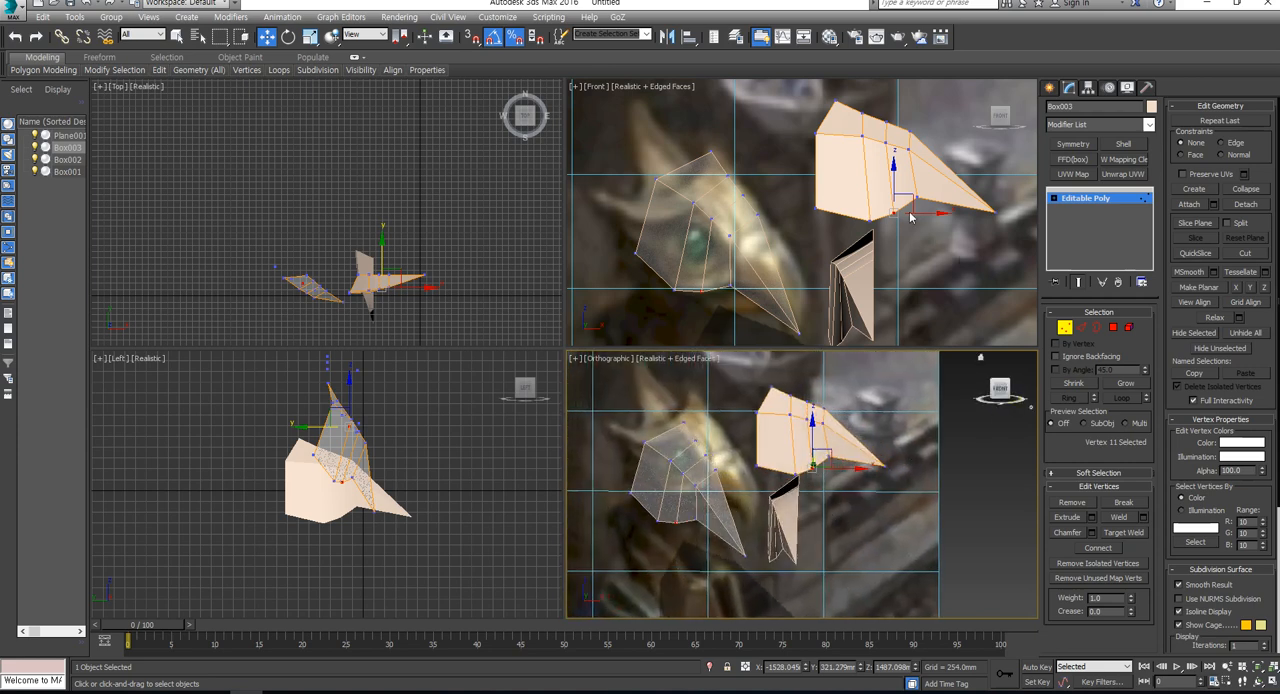
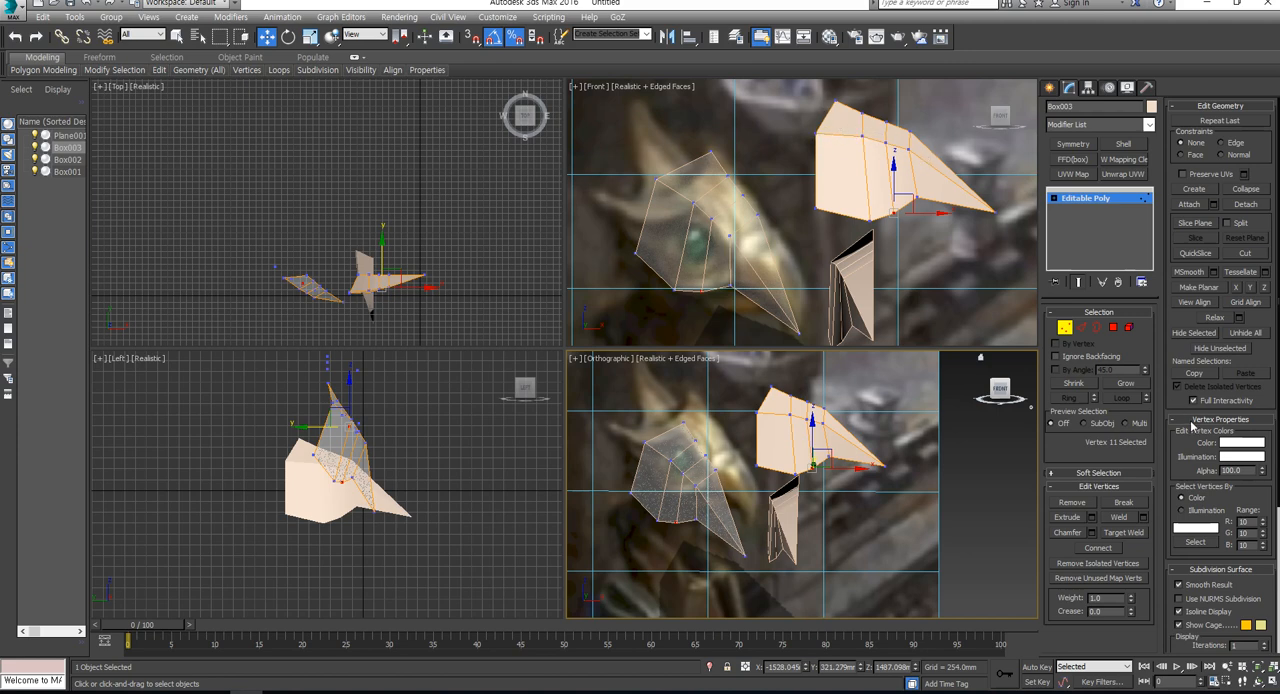
- Connect the short crosswise edges along the brow of the rotated reference clone with a new lengthwise edge line
click(1083, 328)
alt+middle_drag(770, 445, 780, 422)
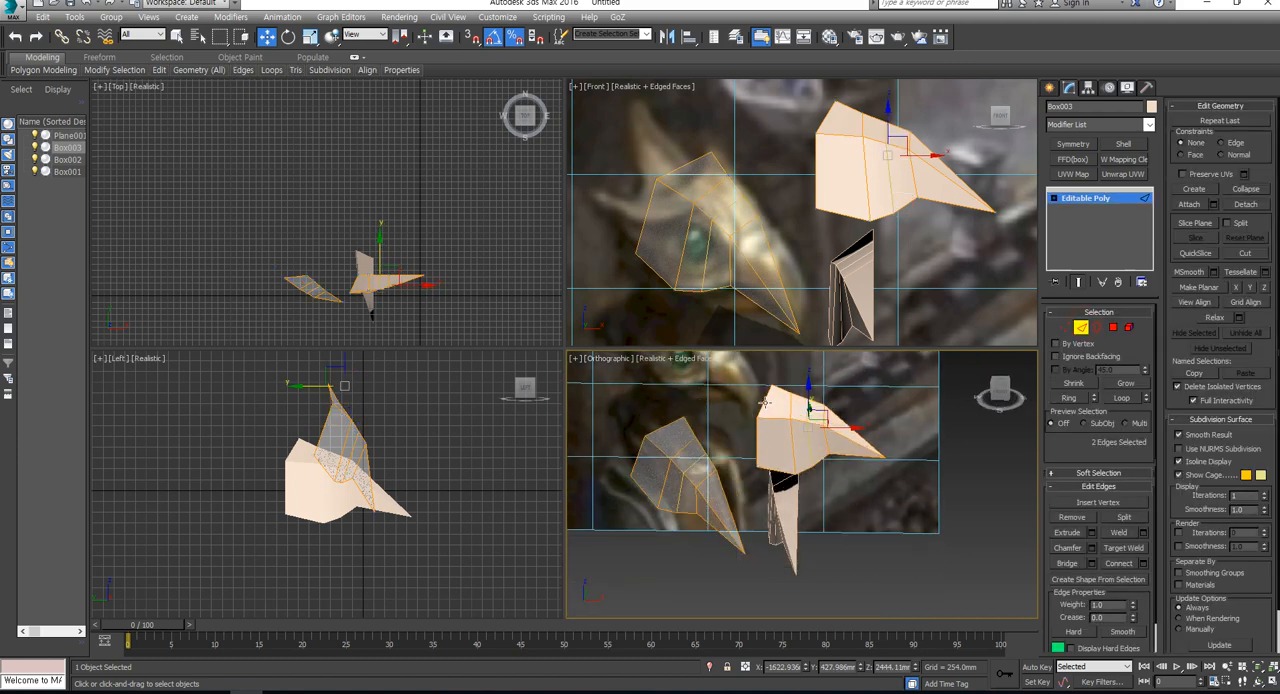
click(765, 402)
shift+click(790, 408)
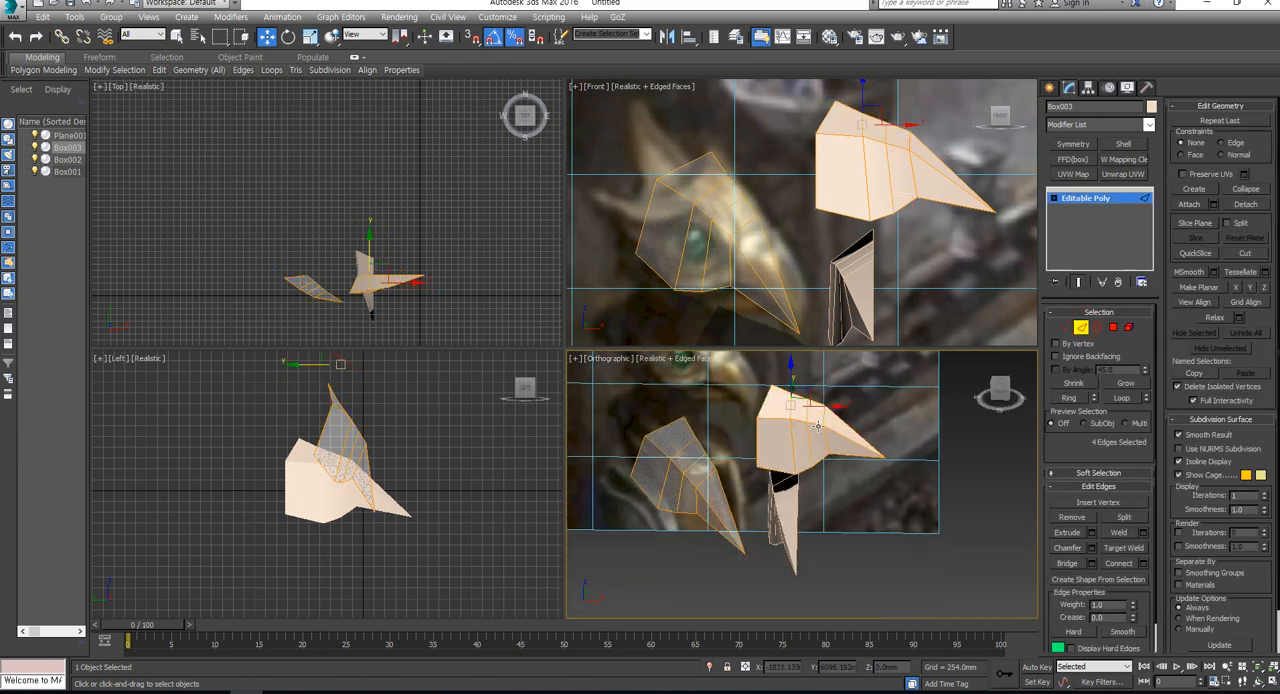
click(1118, 563)
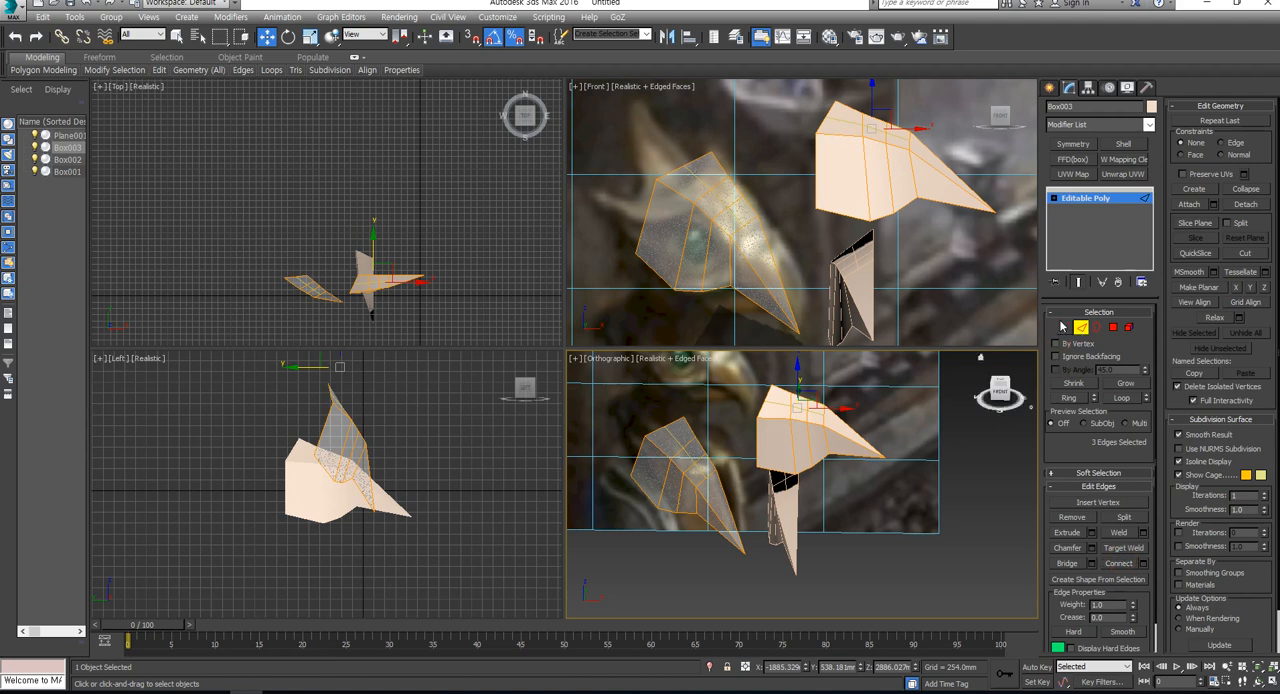
- Move the lower, middle and upper vertices at the beak base of the rotated clone forward to follow the brow outline
click(1063, 327)
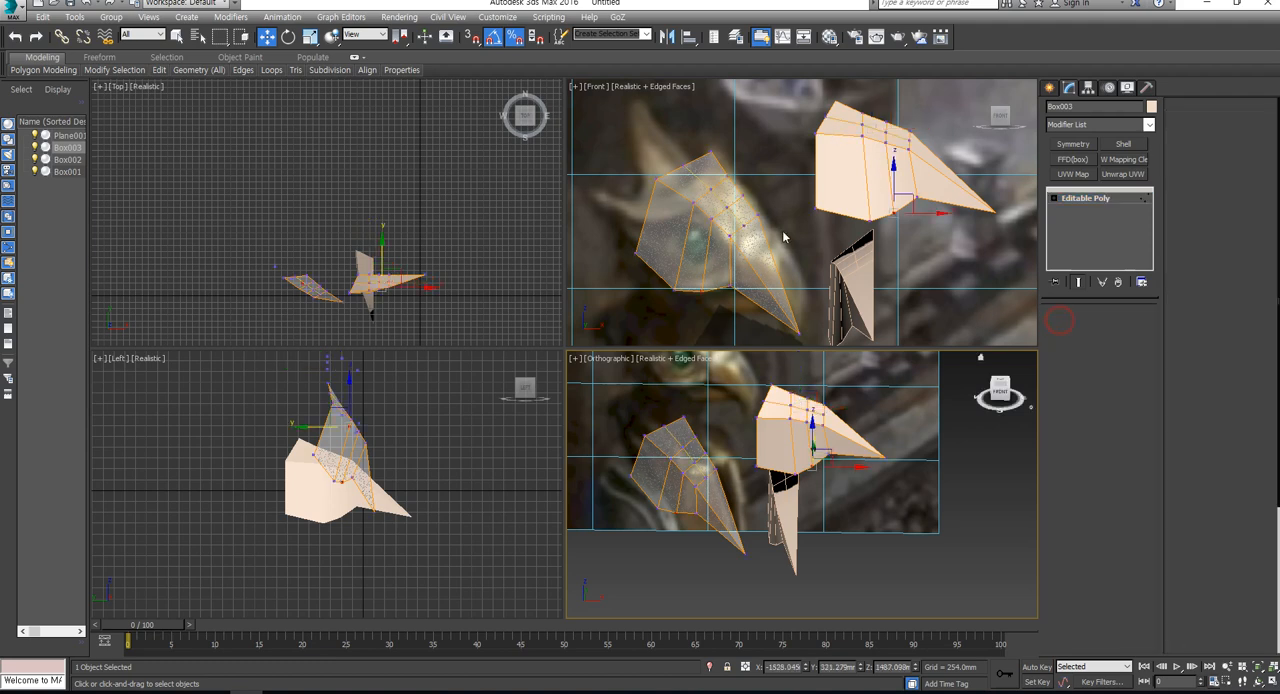
click(700, 162)
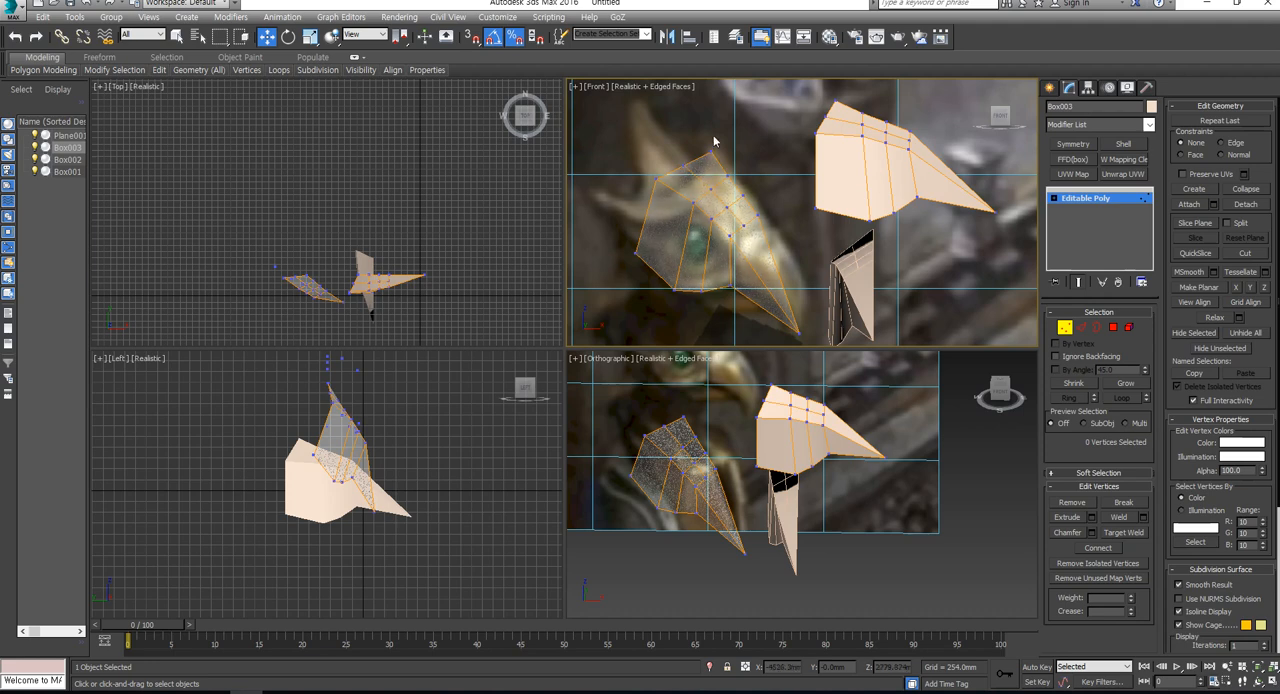
alt+middle_drag(873, 457, 833, 405)
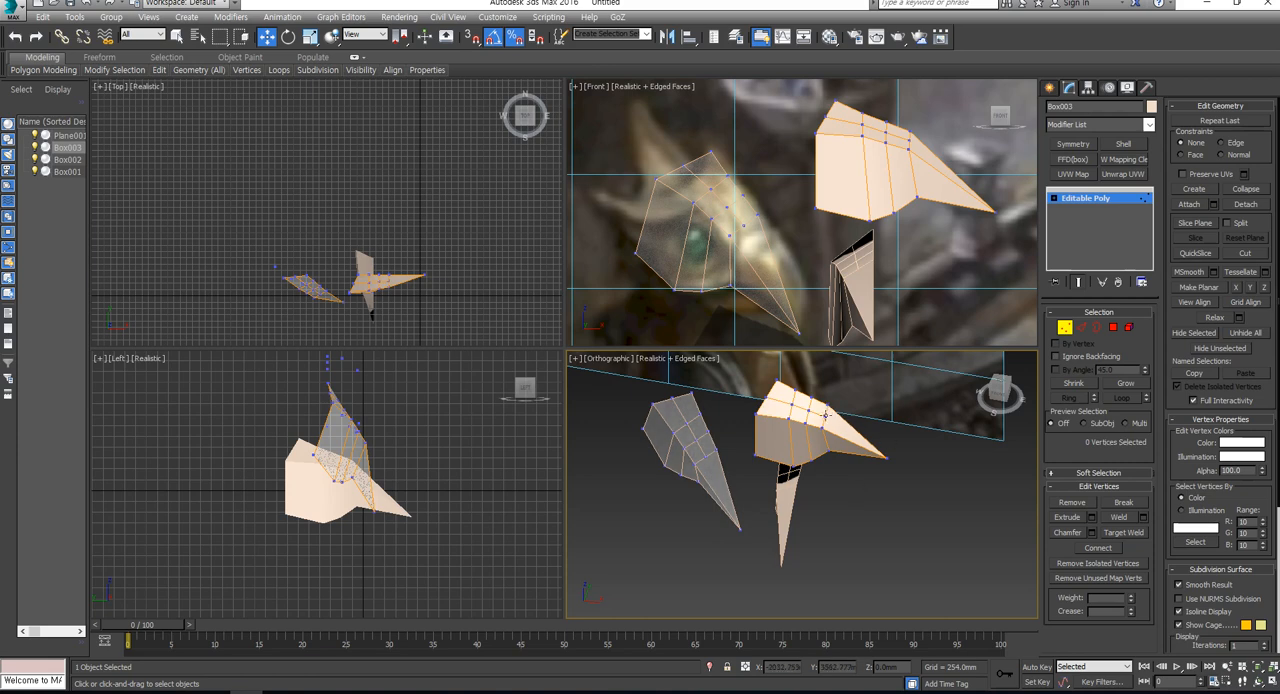
alt+middle_drag(888, 483, 792, 380)
click(806, 383)
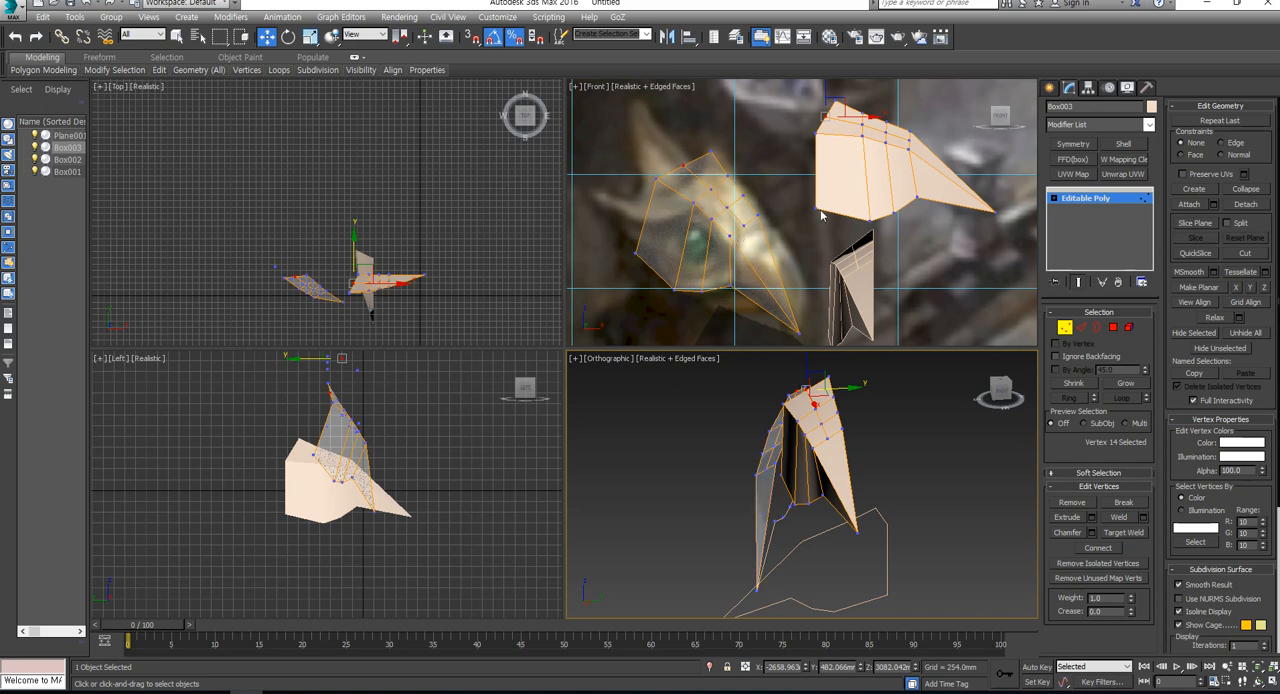
click(910, 148)
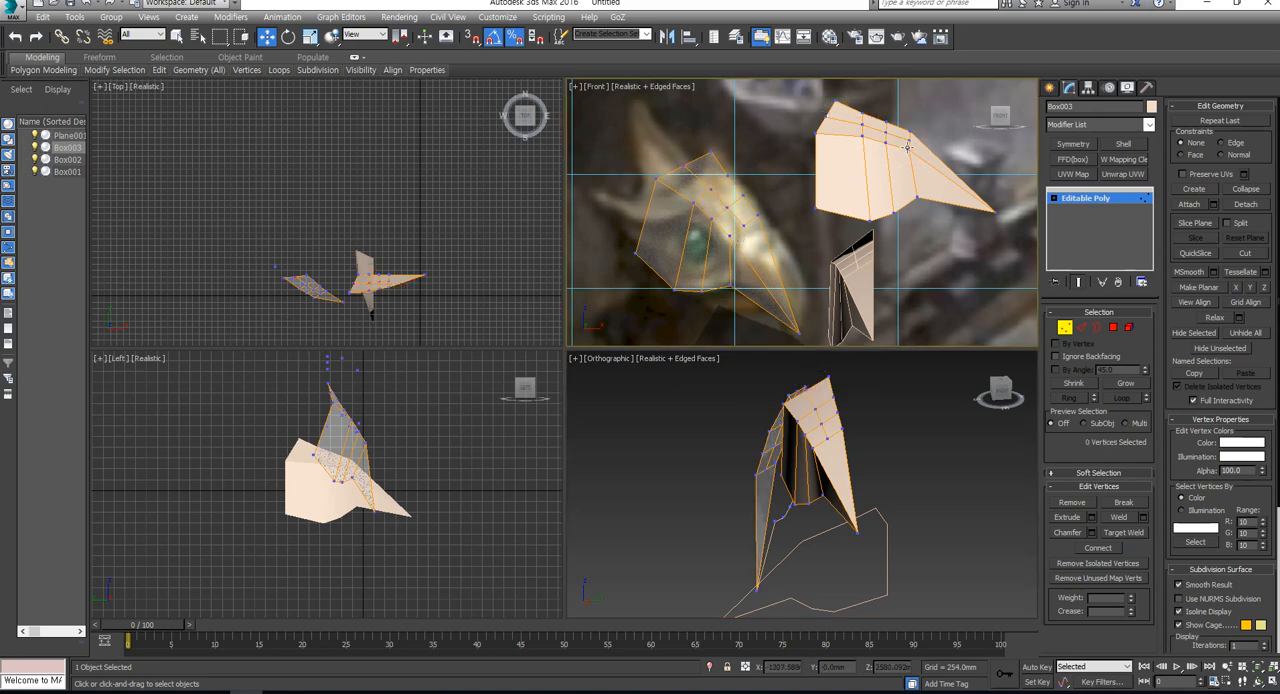
click(907, 149)
drag(922, 130, 936, 136)
click(910, 141)
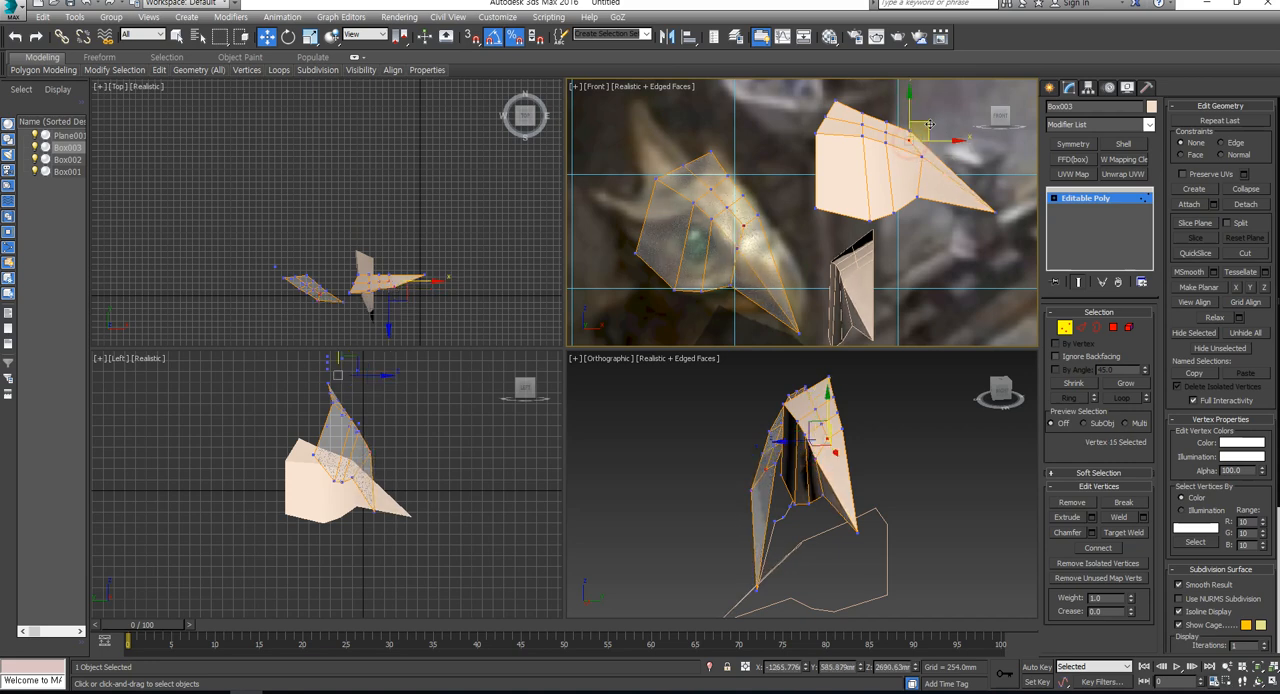
drag(930, 124, 929, 127)
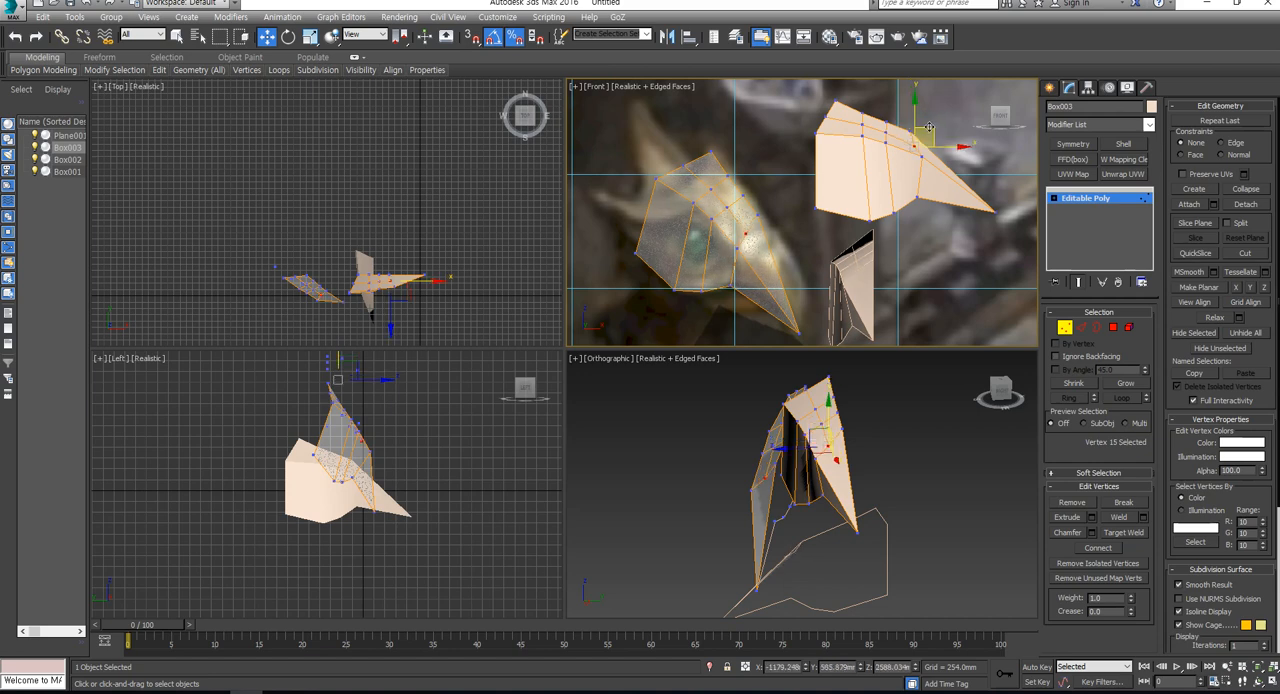
click(910, 130)
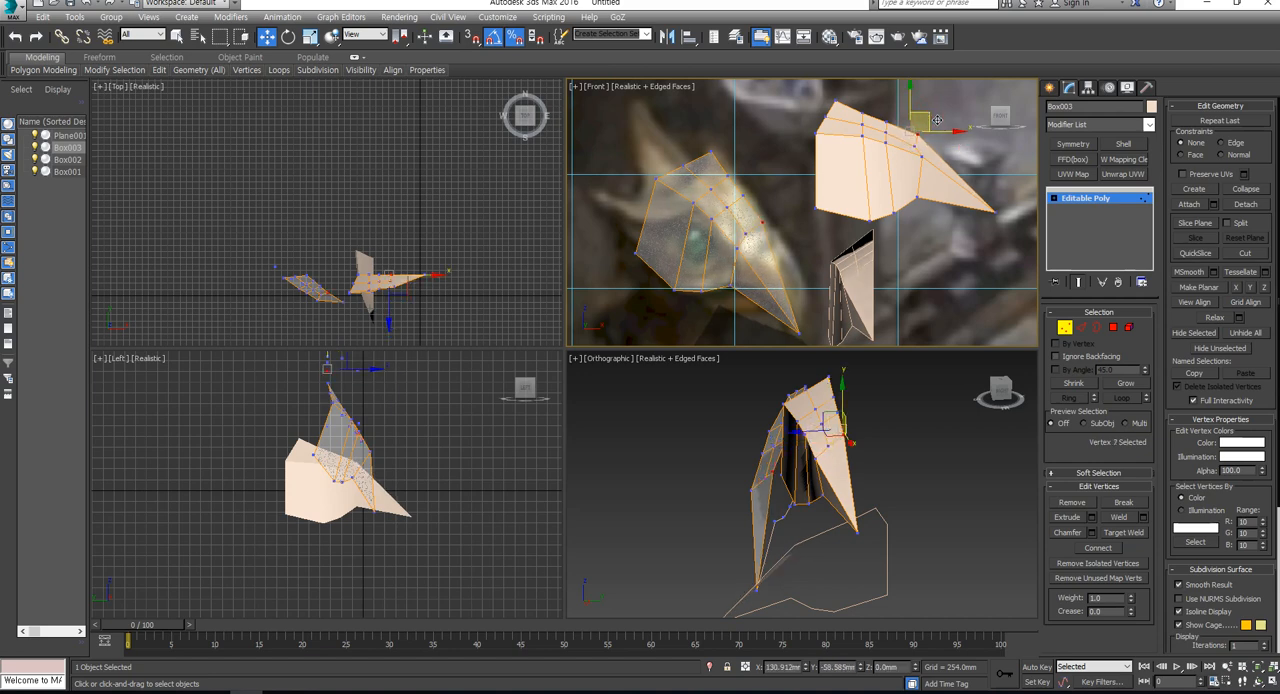
drag(940, 122, 931, 124)
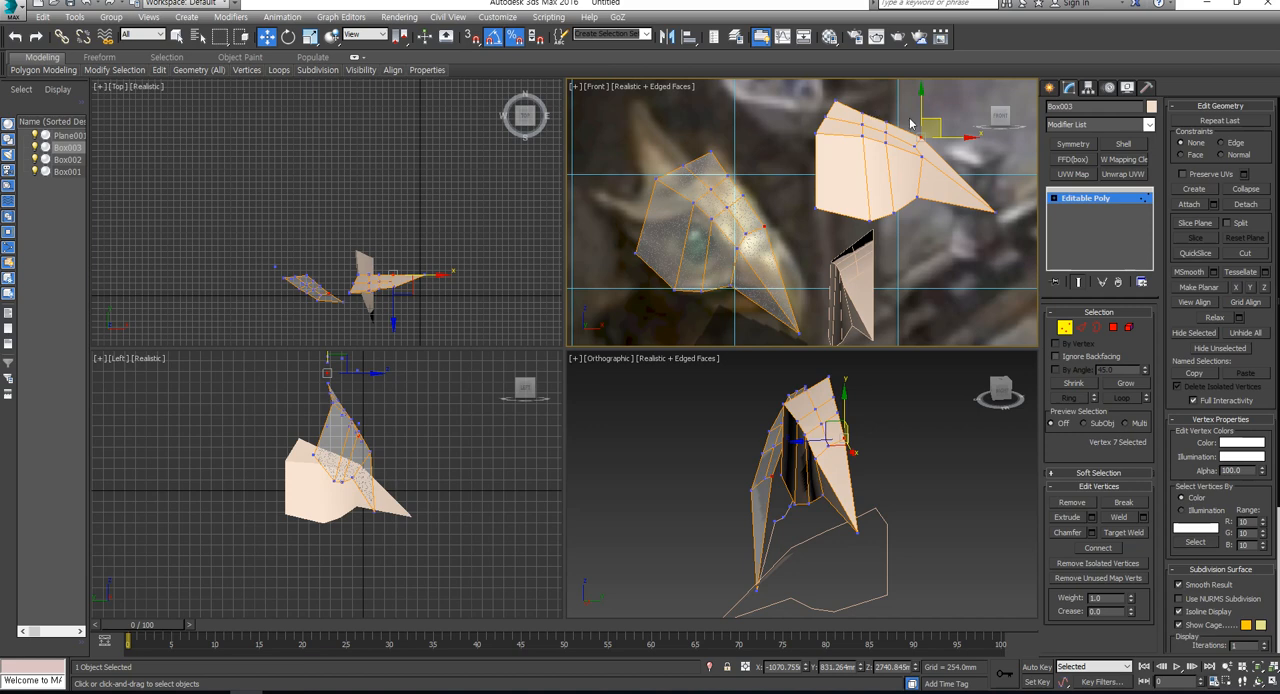
- Shift the vertices of the next crosswise line behind the beak base forward on the rotated clone
click(900, 130)
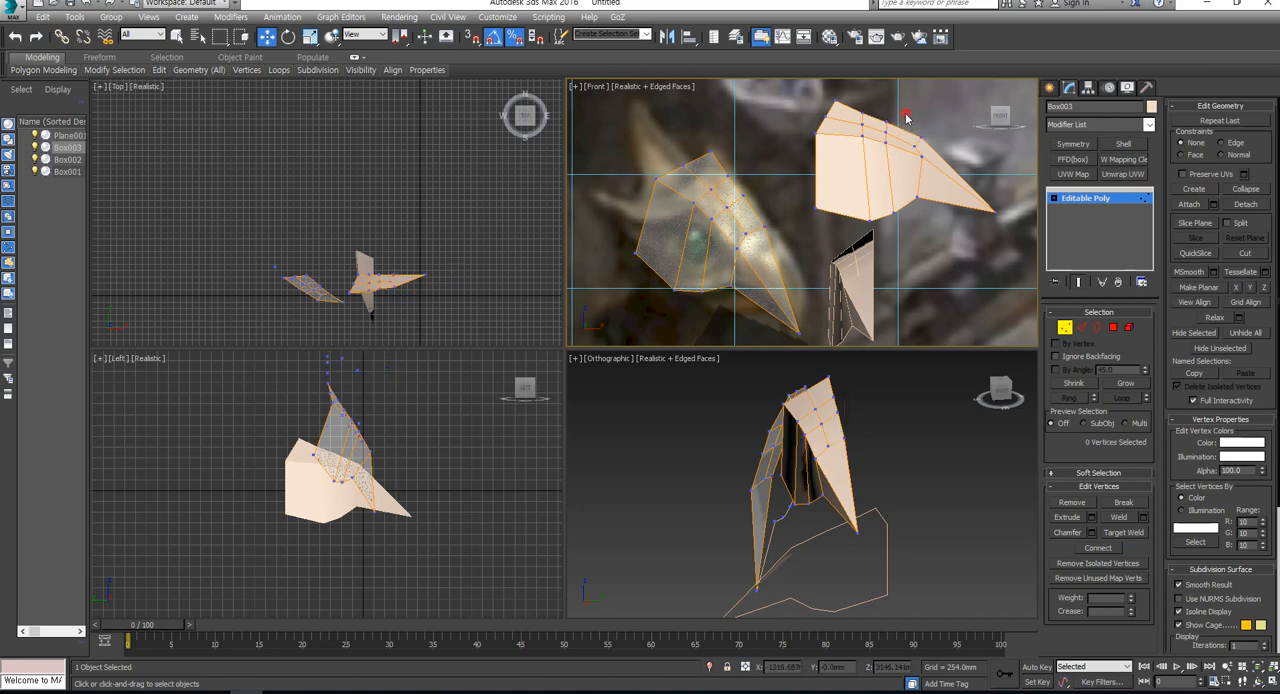
click(903, 118)
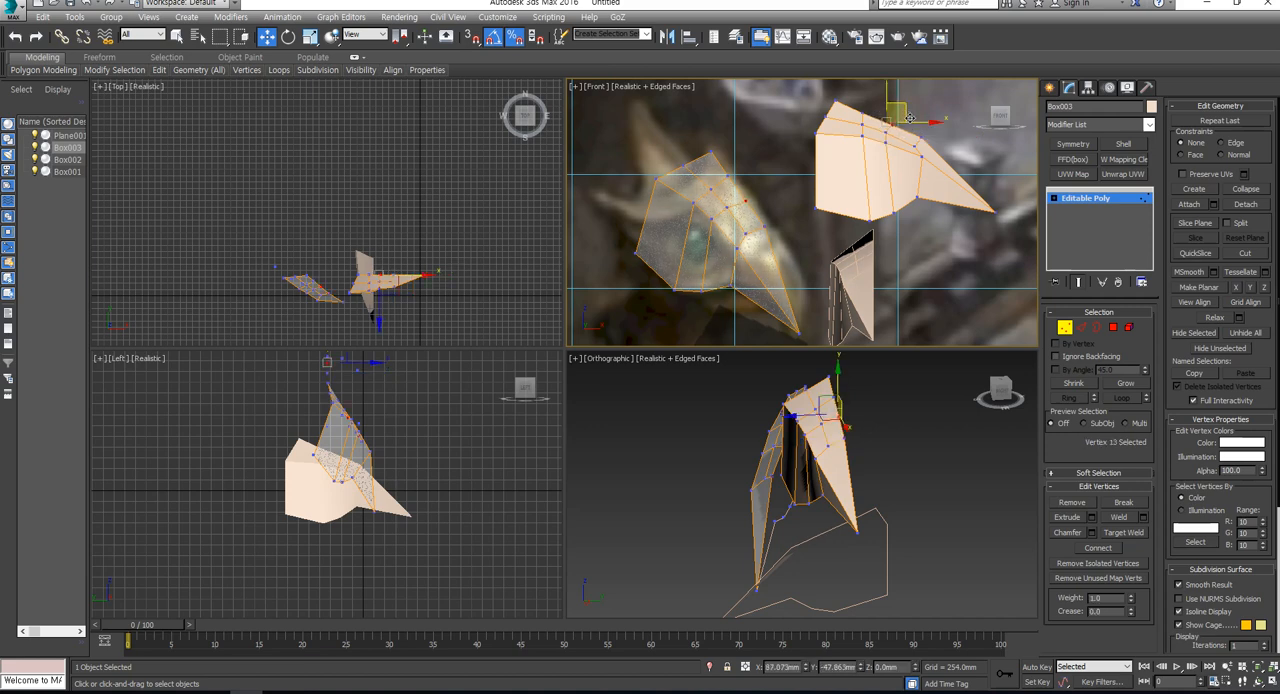
drag(911, 119, 920, 114)
ctrl+click(886, 133)
ctrl+click(901, 127)
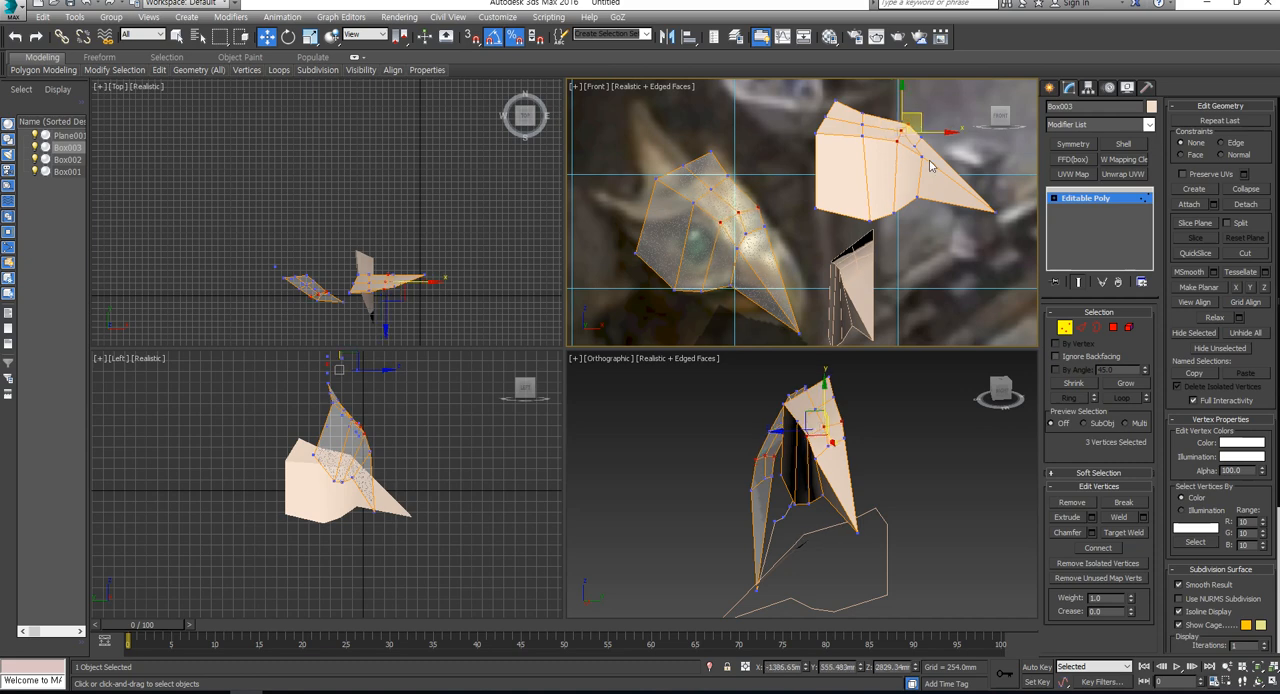
- Refine the beak-base vertices of the rotated clone, raising the lower one to smooth the transition into the beak
click(948, 147)
scroll(935, 150, up, 3)
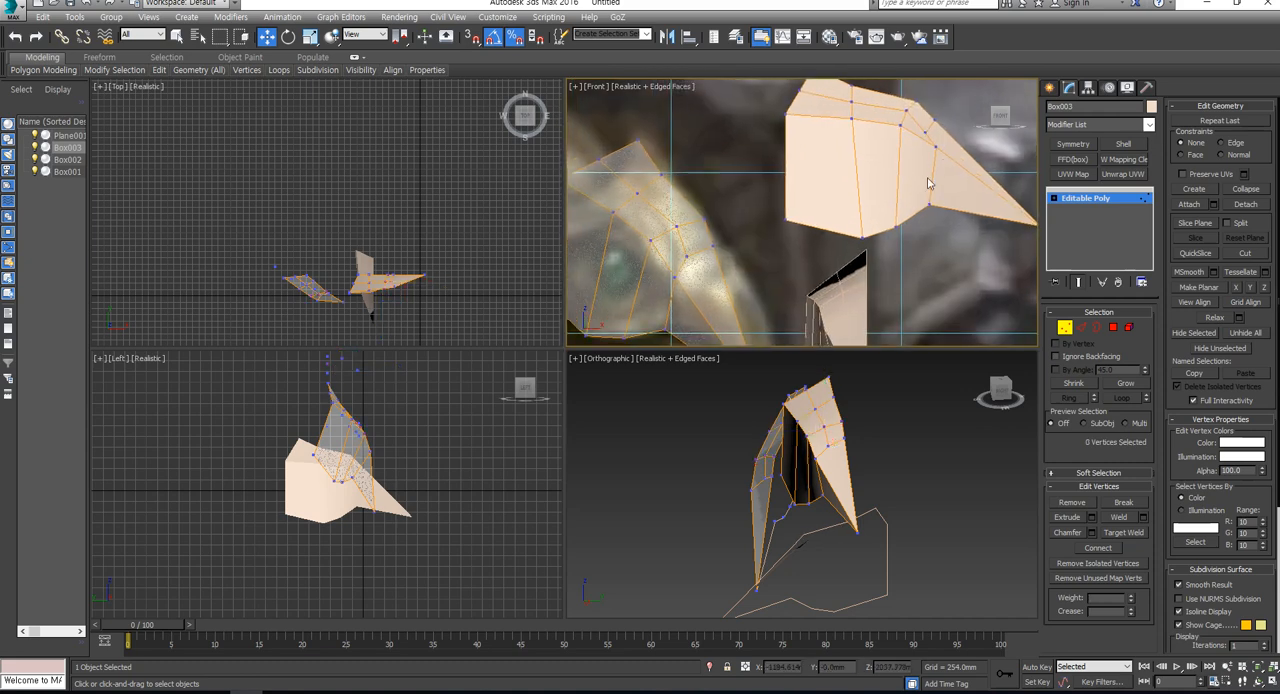
click(941, 143)
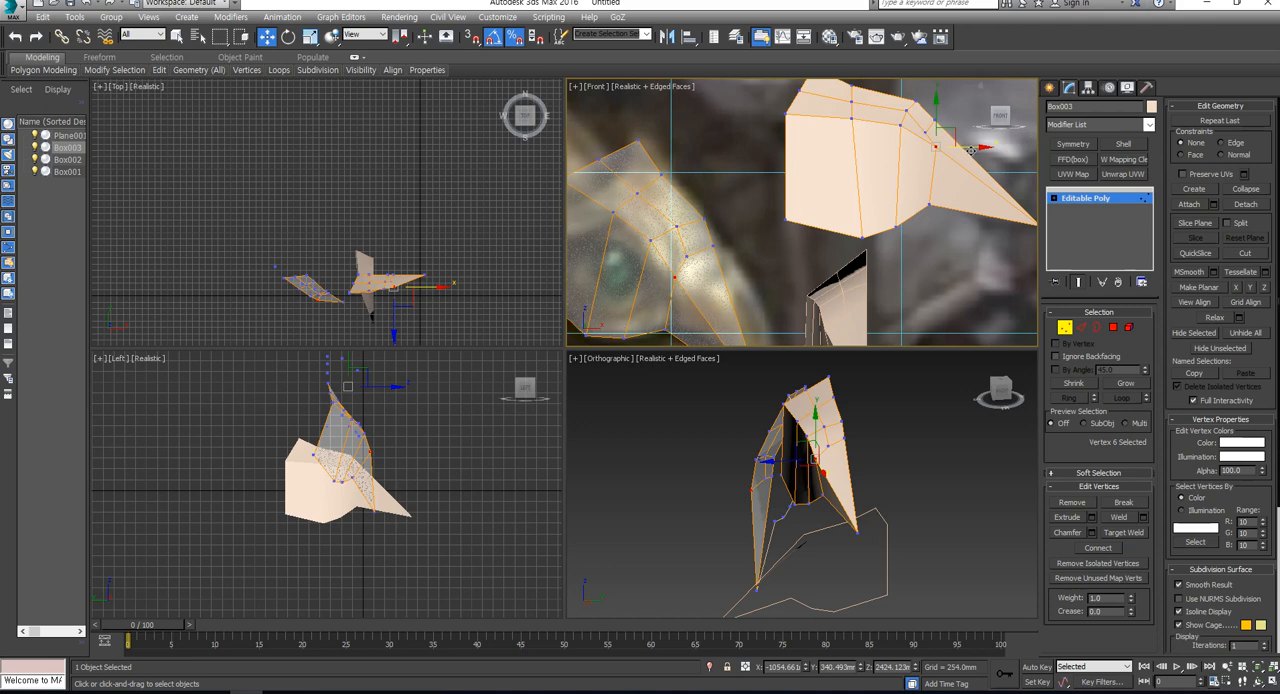
mouse_move(971, 149)
mouse_down()
mouse_move(938, 130)
mouse_move(915, 140)
mouse_move(970, 134)
mouse_up()
scroll(957, 173, down, 2)
middle_drag(949, 226, 881, 215)
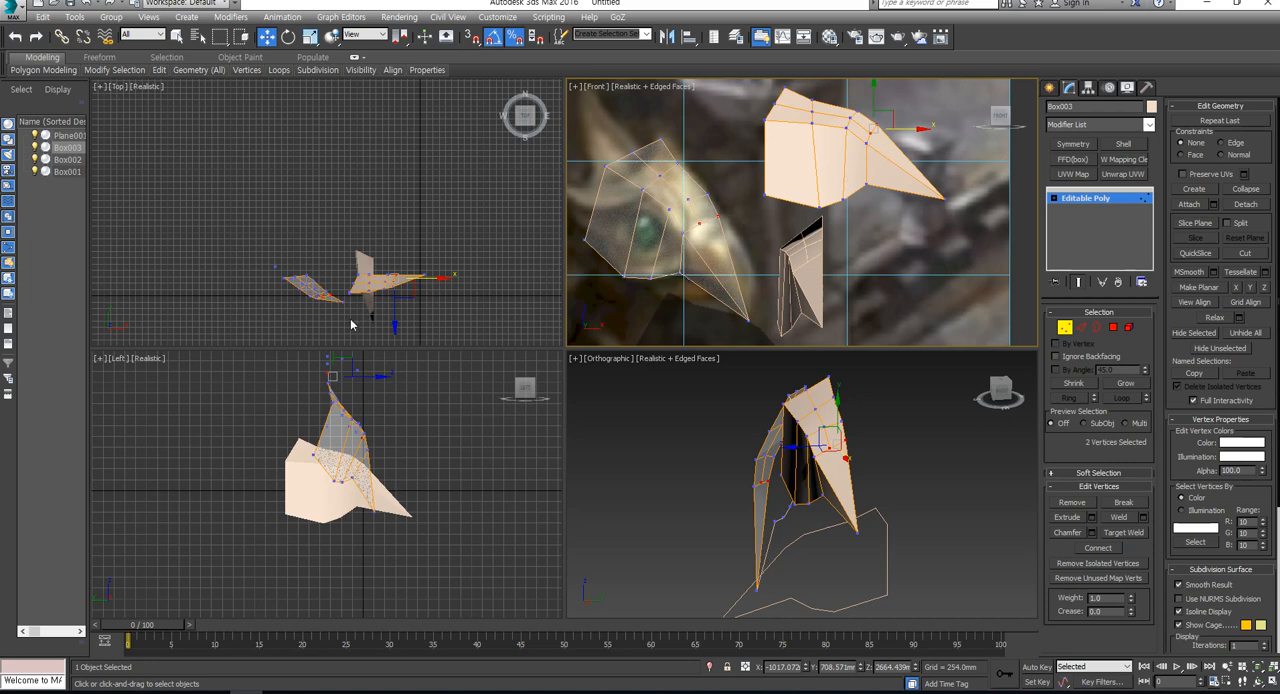
- Connect the lengthwise edges of the beak on the rotated clone with a new crosswise edge line
middle_drag(351, 324, 420, 255)
scroll(420, 255, up, 4)
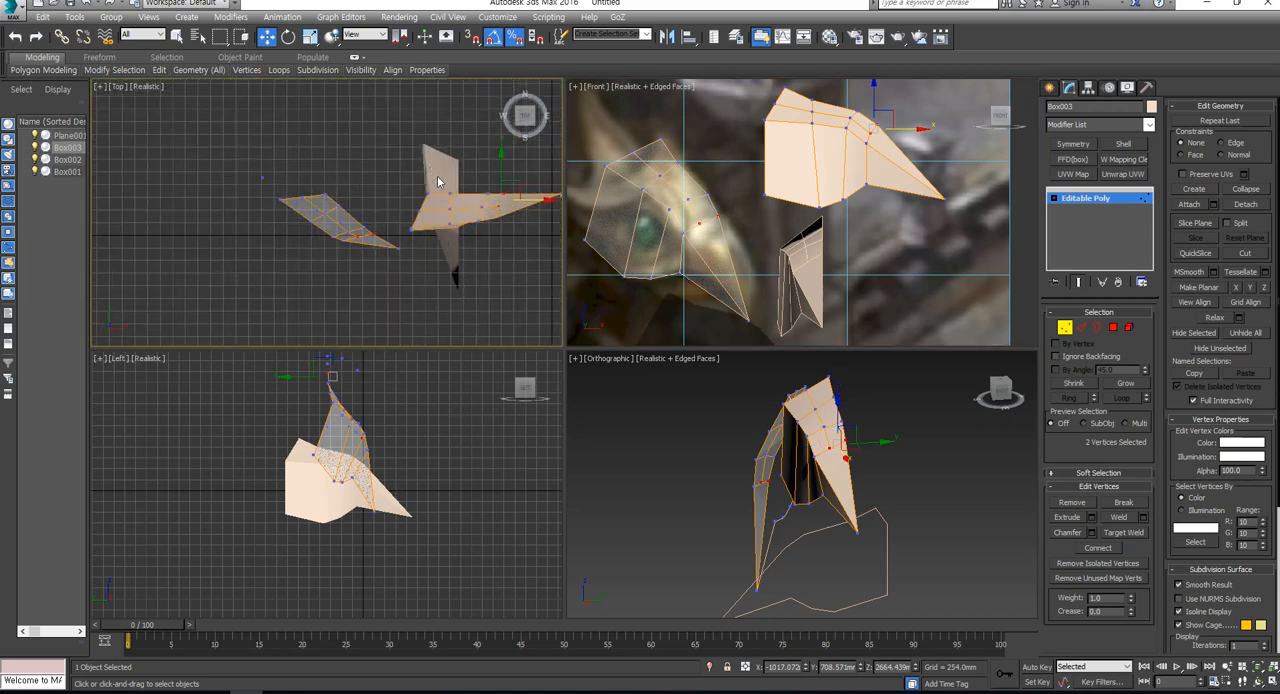
click(254, 181)
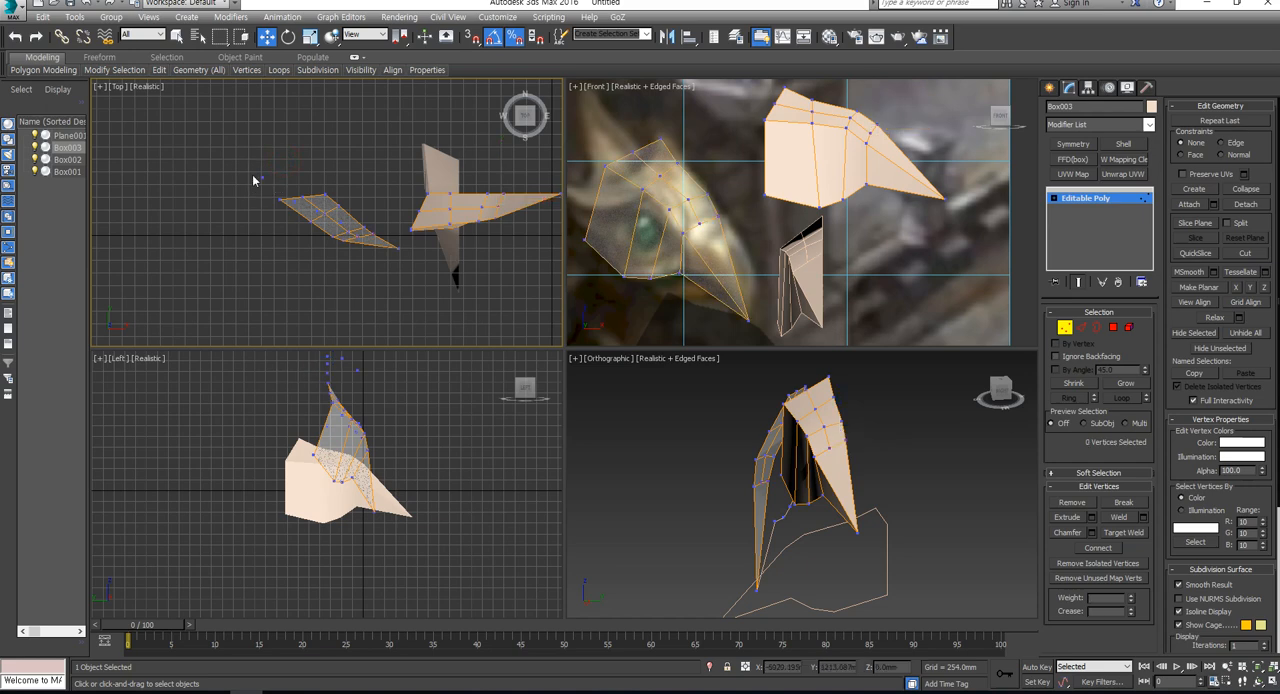
alt+middle_drag(868, 516, 856, 469)
scroll(957, 480, down, 4)
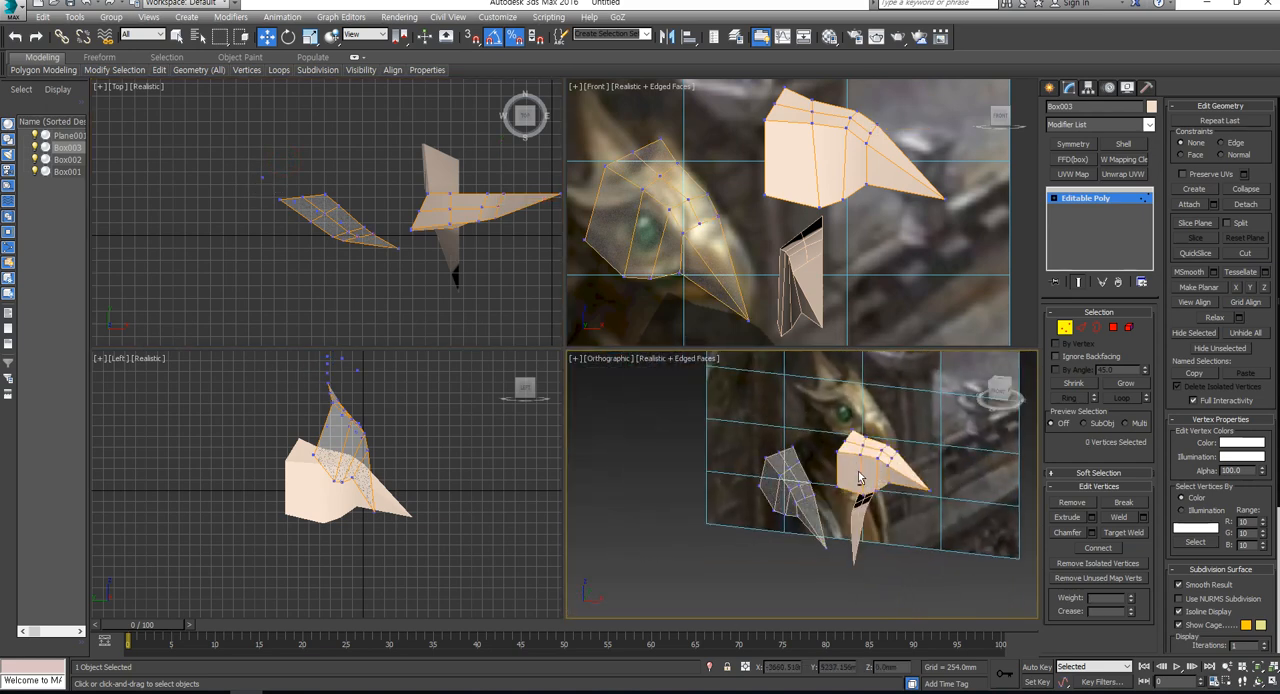
scroll(806, 234, down, 2)
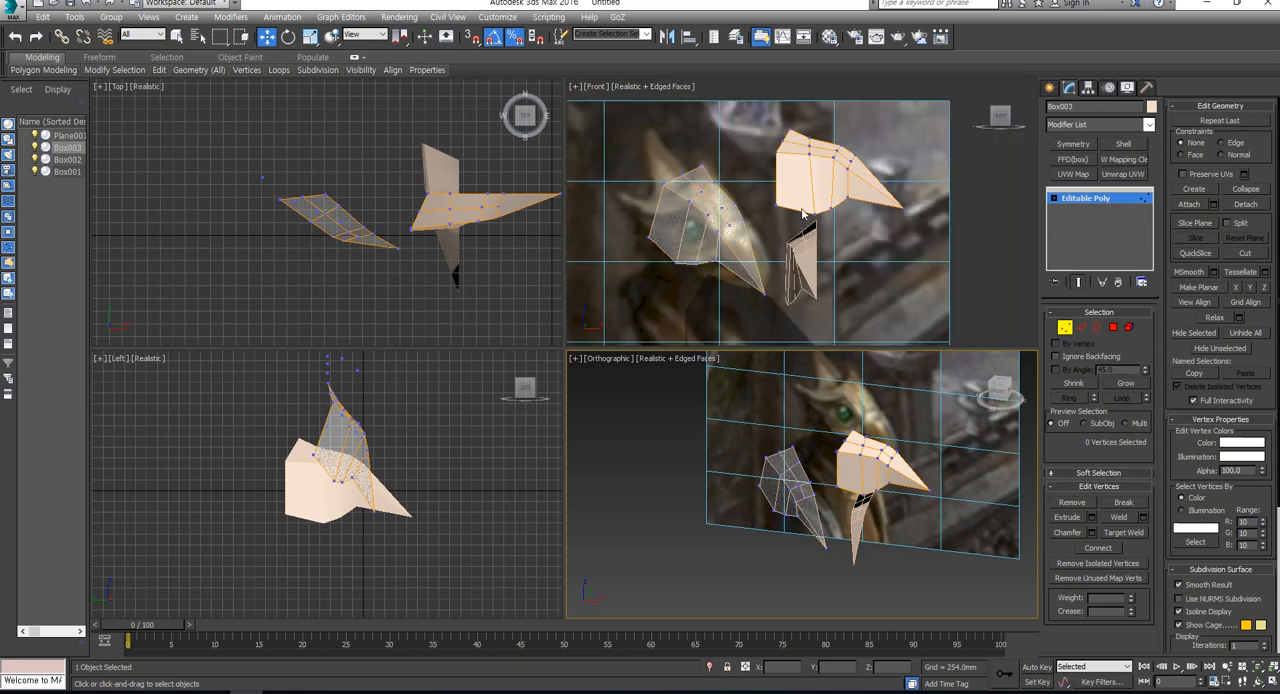
middle_drag(803, 214, 818, 208)
click(1083, 329)
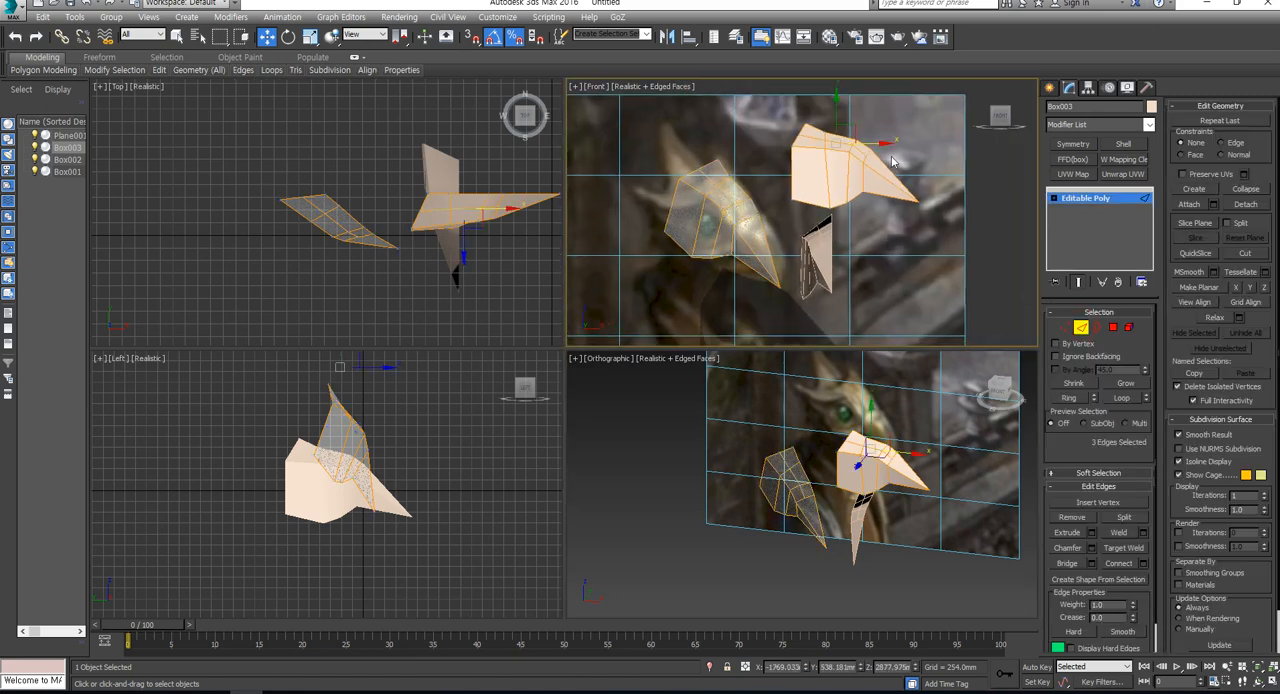
drag(888, 152, 892, 219)
click(1126, 564)
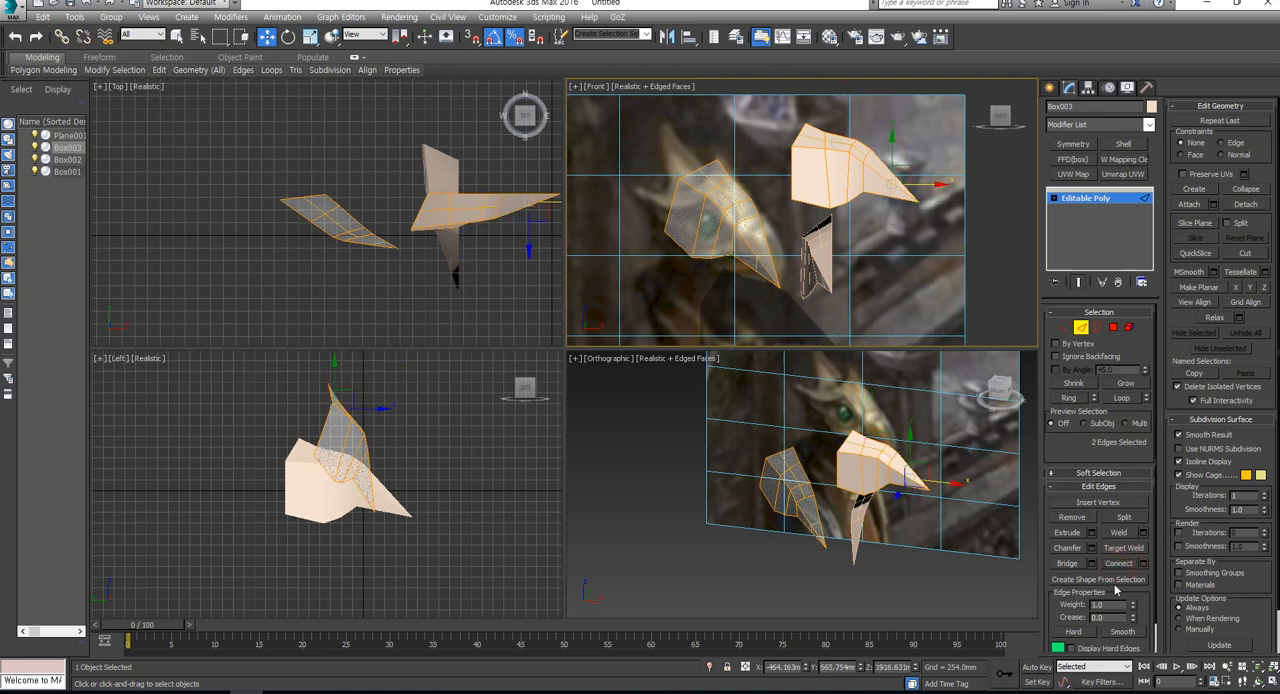
- Move the vertices of the new beak line upward to curve the beak, and leave vertex editing
scroll(929, 185, up, 5)
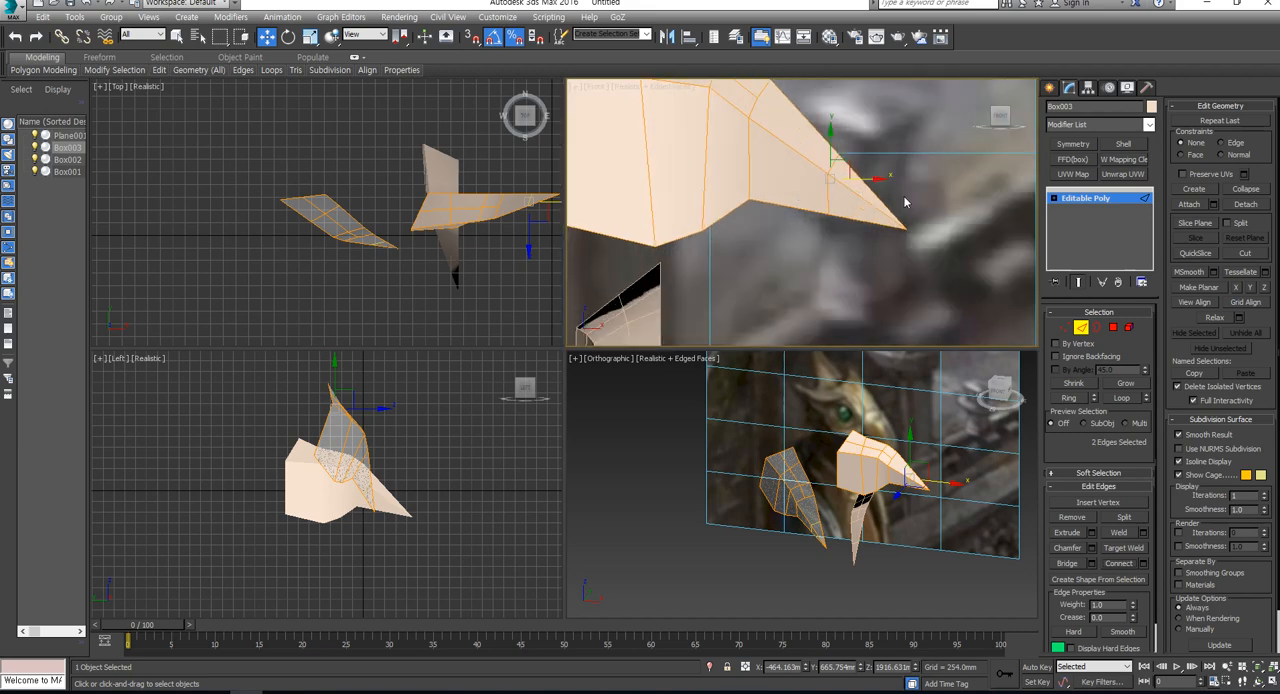
click(1062, 327)
scroll(882, 232, down, 5)
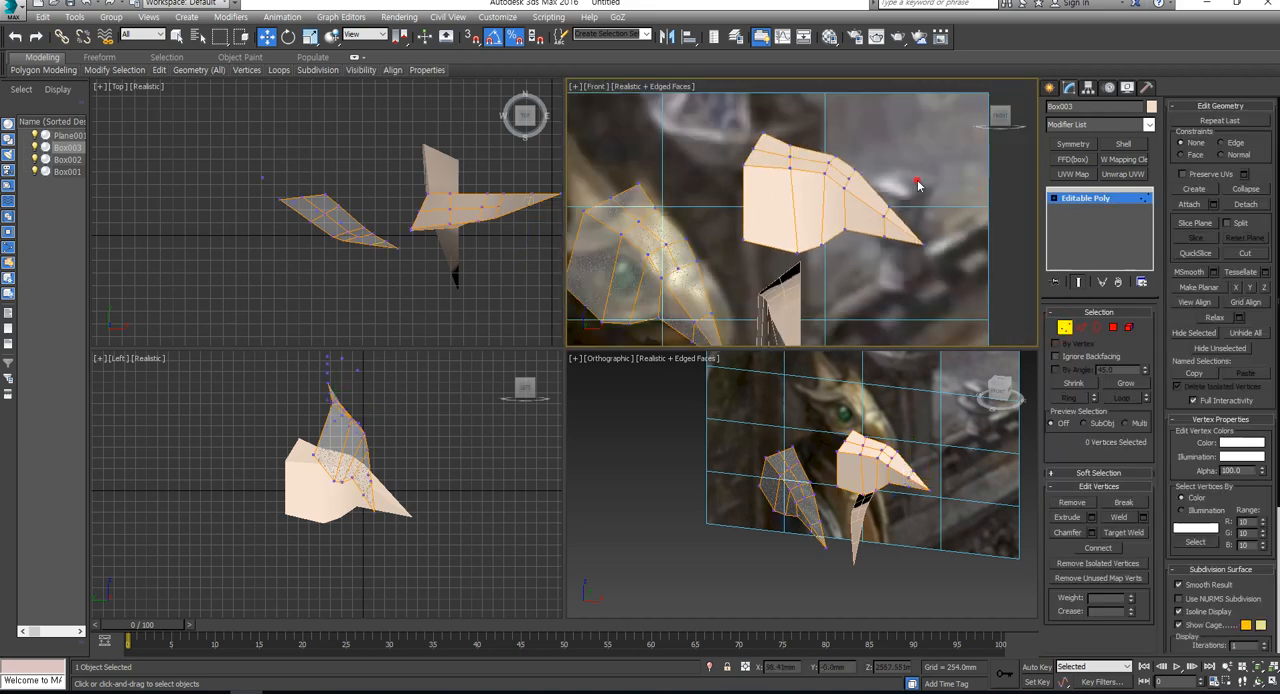
drag(882, 232, 891, 176)
scroll(882, 232, down, 4)
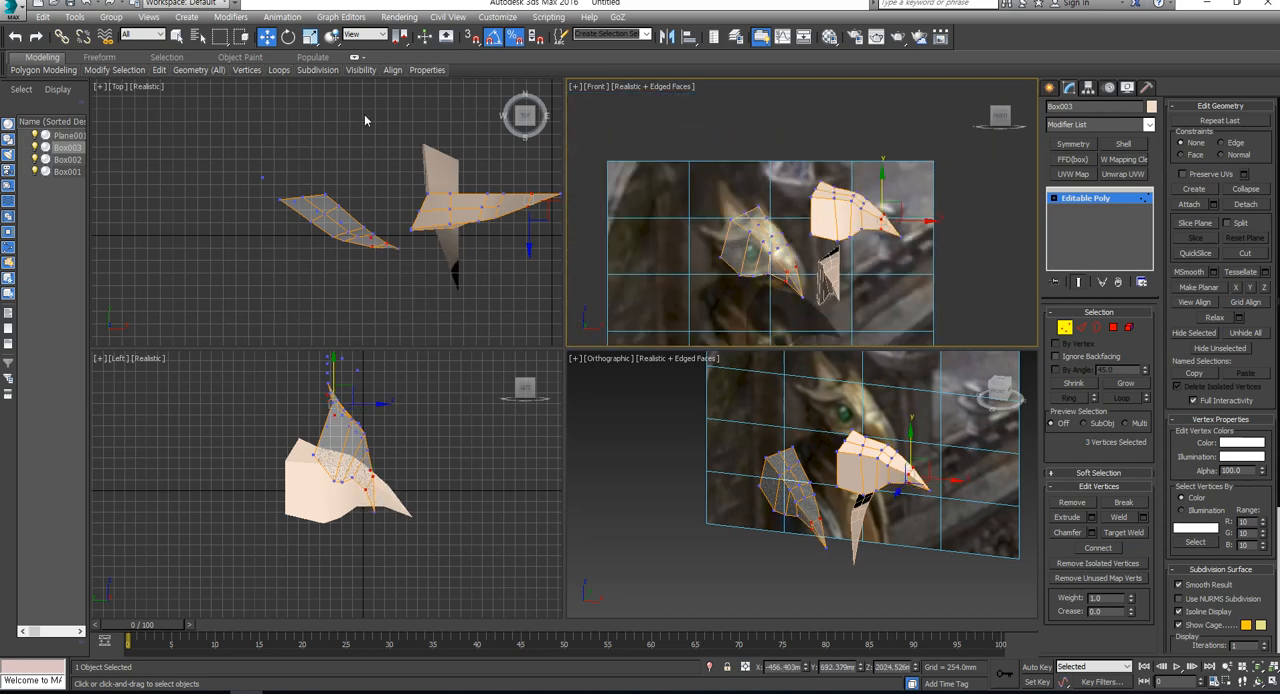
click(1064, 329)
- Create a box about 3666 mm long, 1318 mm wide and 2018 mm high beside the reference clones in the Top view
click(1050, 88)
click(1073, 173)
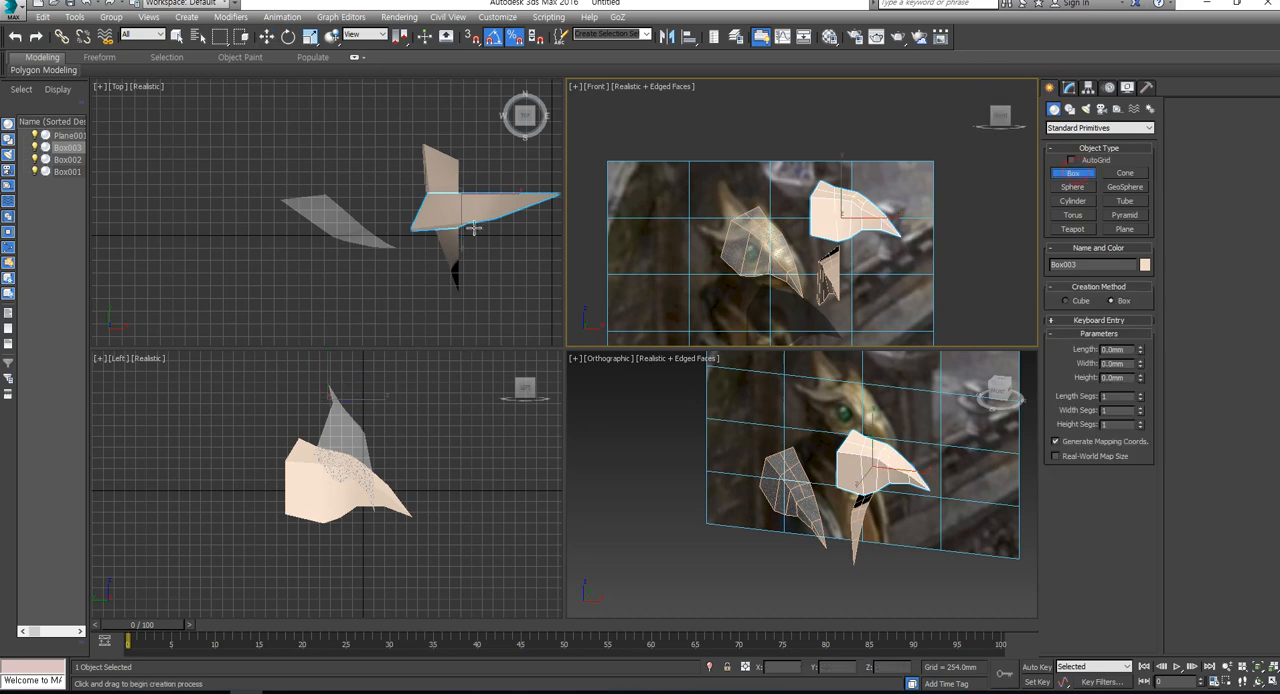
scroll(383, 262, down, 3)
drag(274, 188, 308, 281)
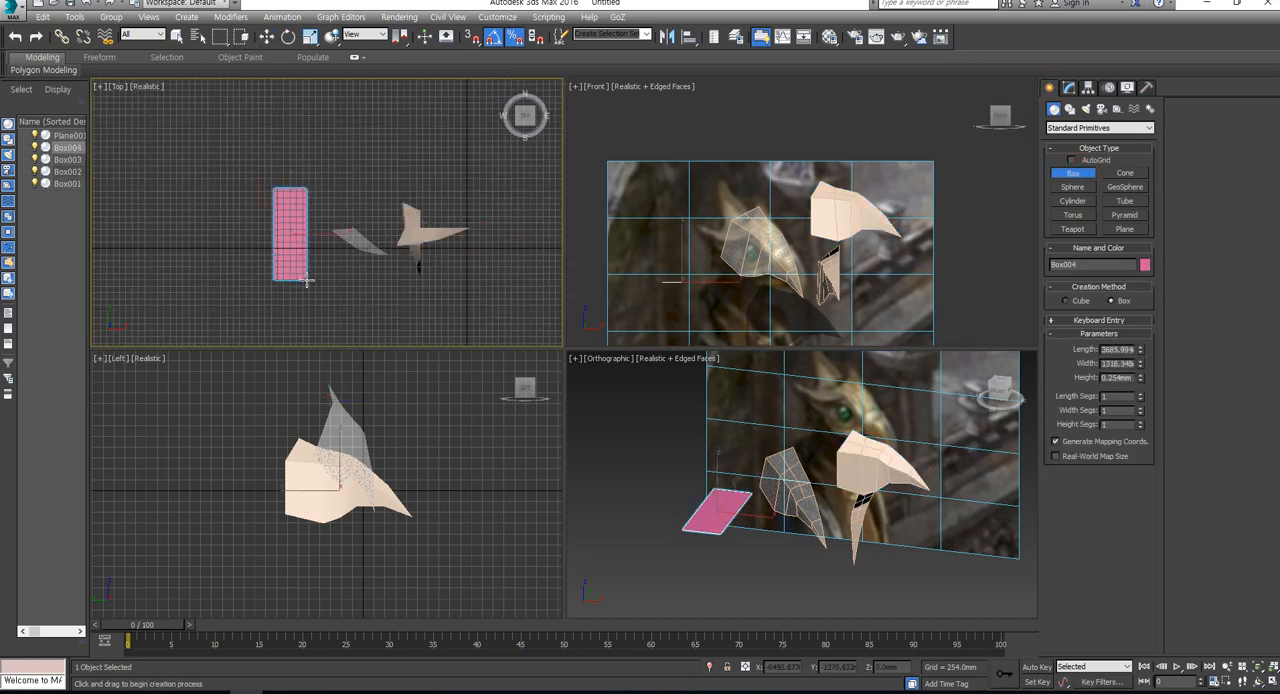
click(303, 230)
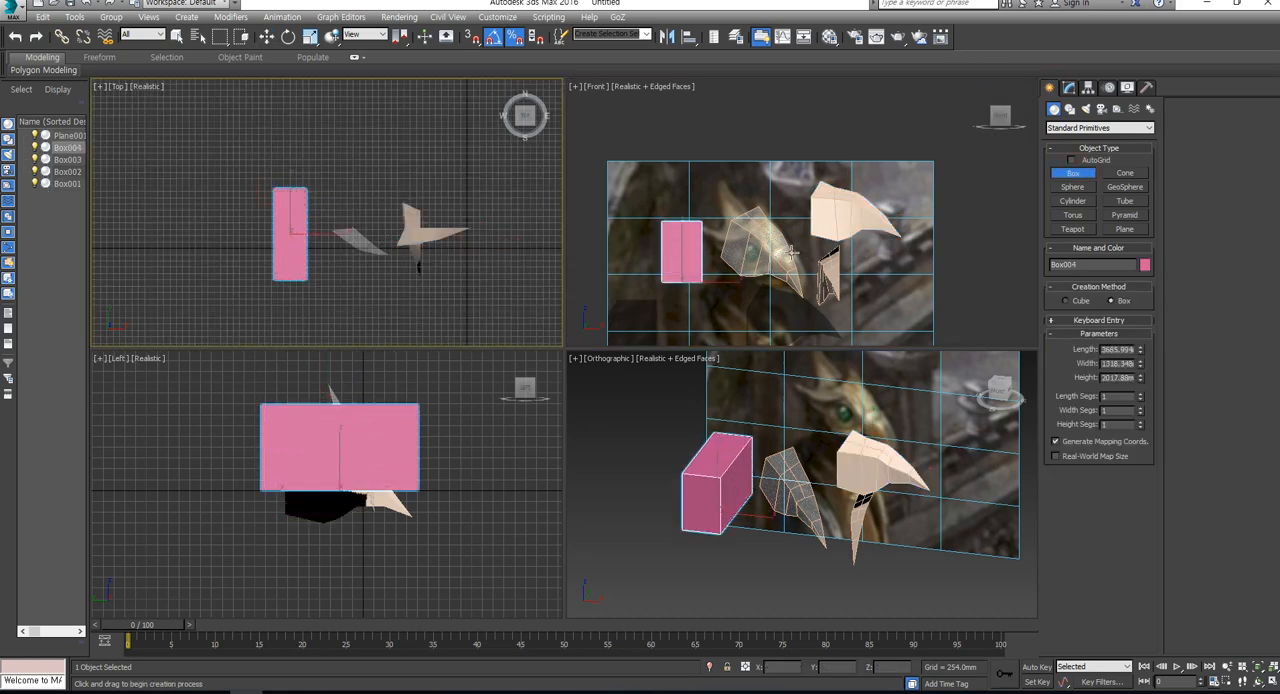
- Convert the new pink box to an Editable Poly
key(w)
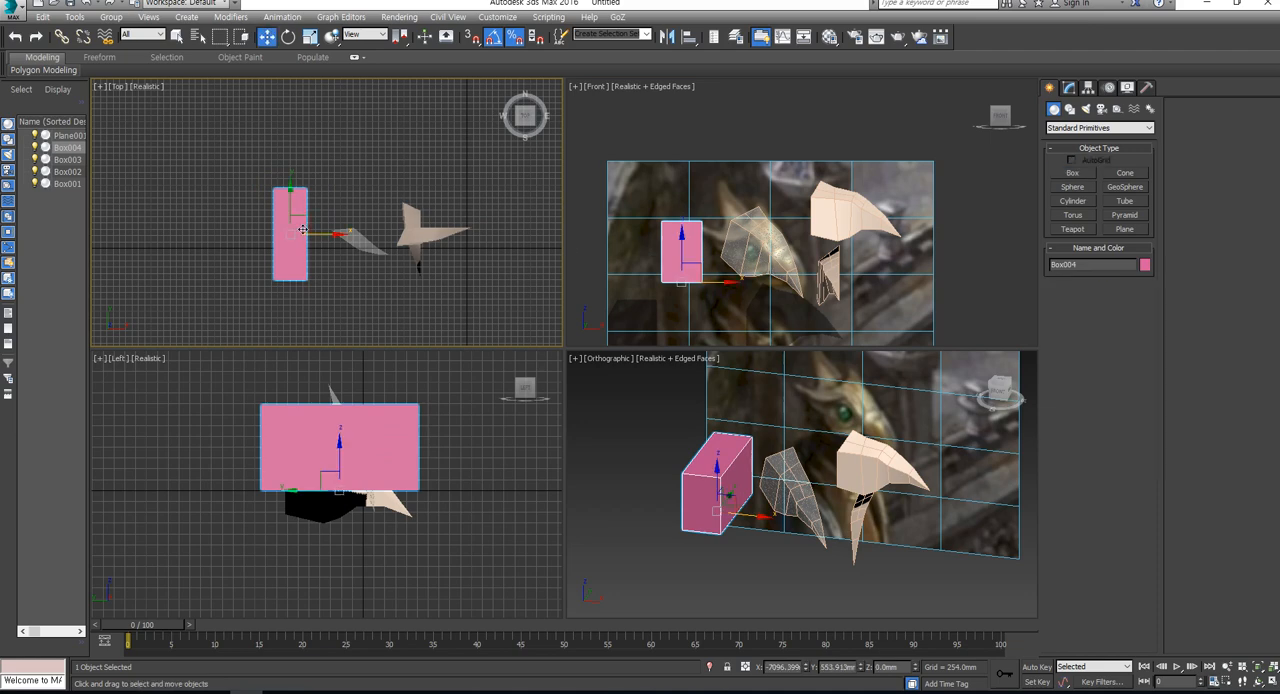
right_click(303, 230)
mouse_move(331, 374)
click(460, 372)
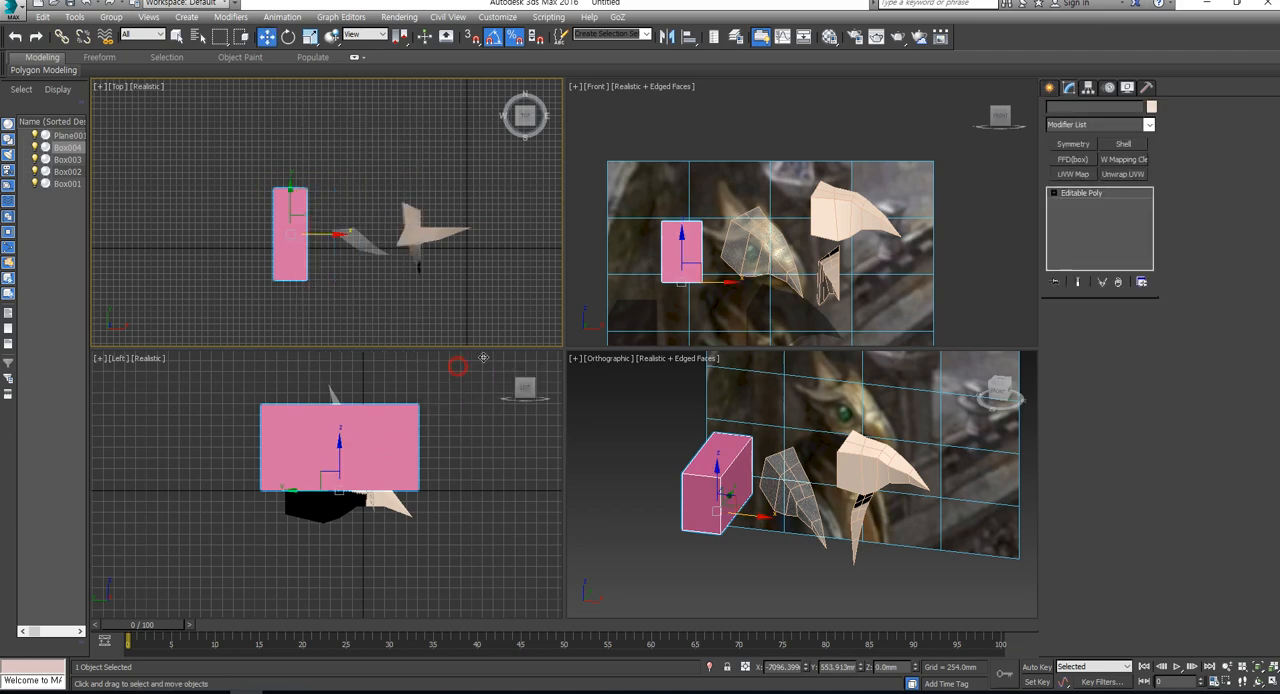
- Connect the box's four widthwise edges with a lengthwise centre edge loop, and leave edge editing
click(1081, 327)
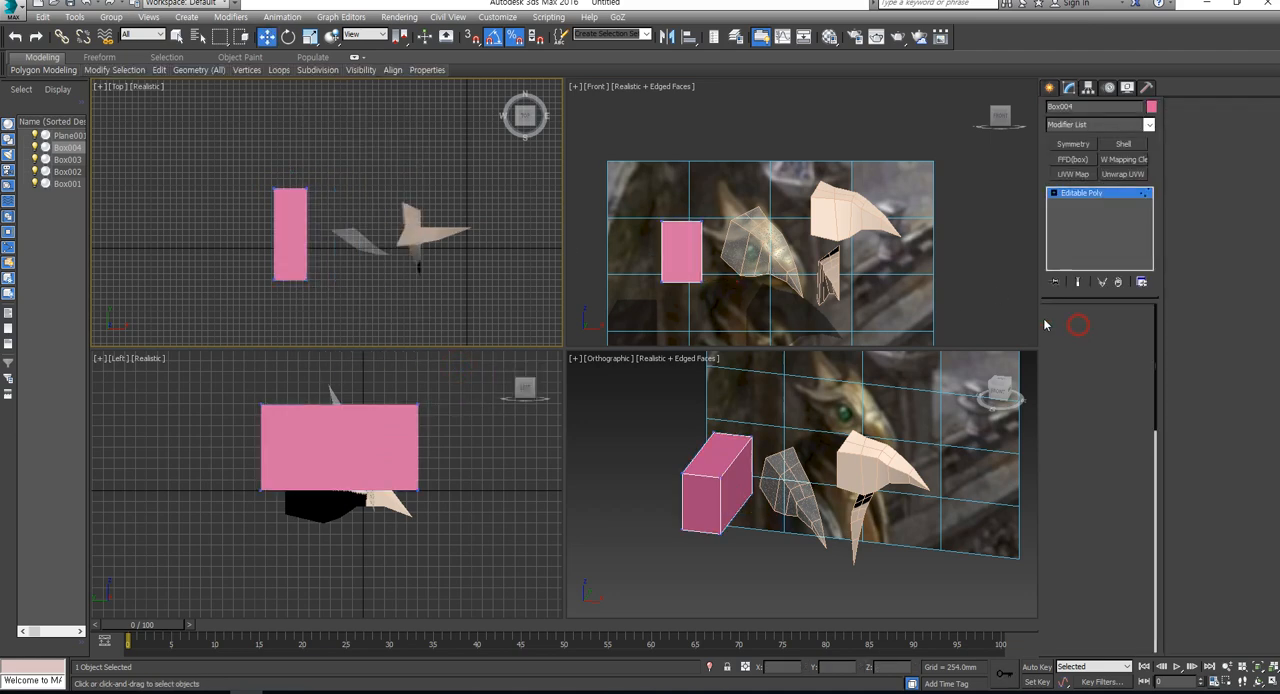
drag(289, 197, 295, 312)
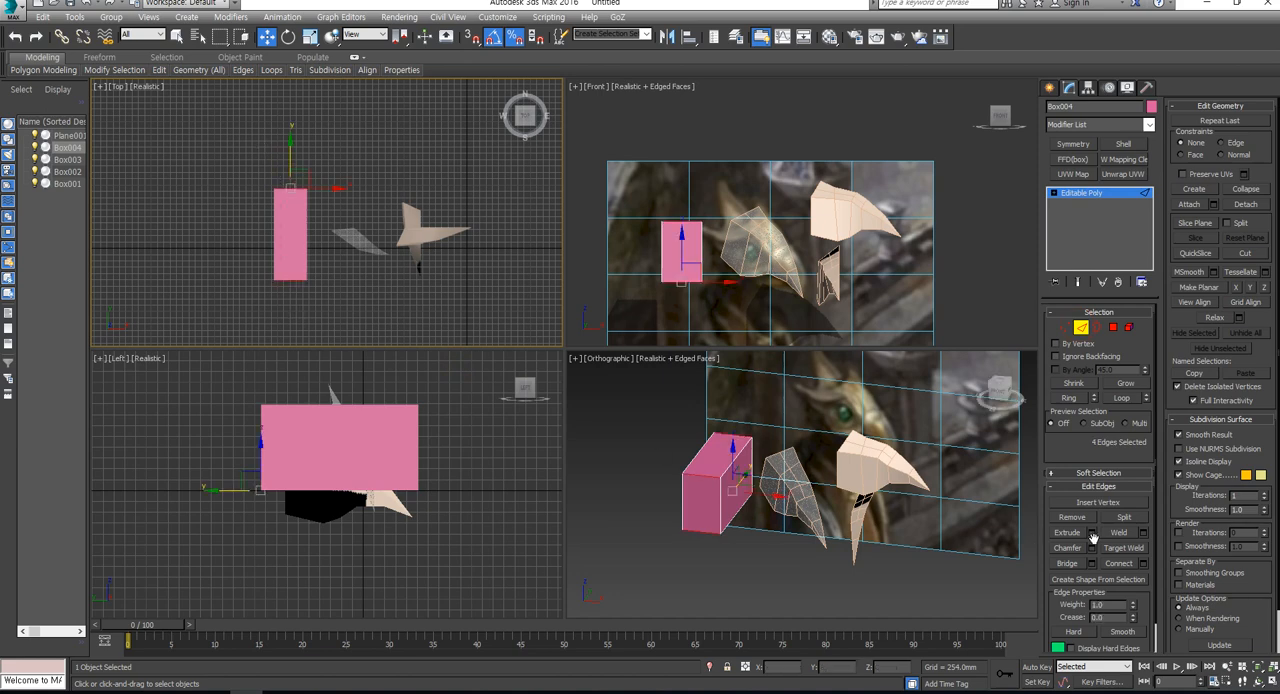
click(1081, 327)
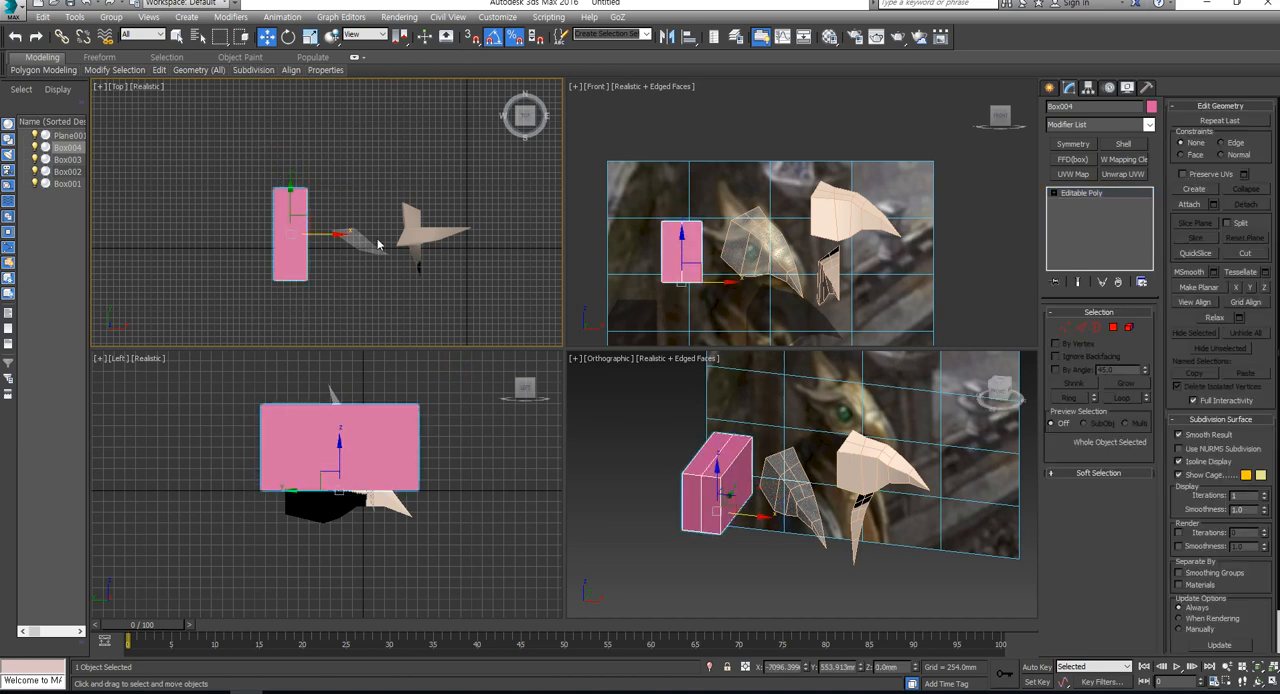
- Scale the pink box wider across its short side and move it to the far side of the beige reference clones
key(r)
key(w)
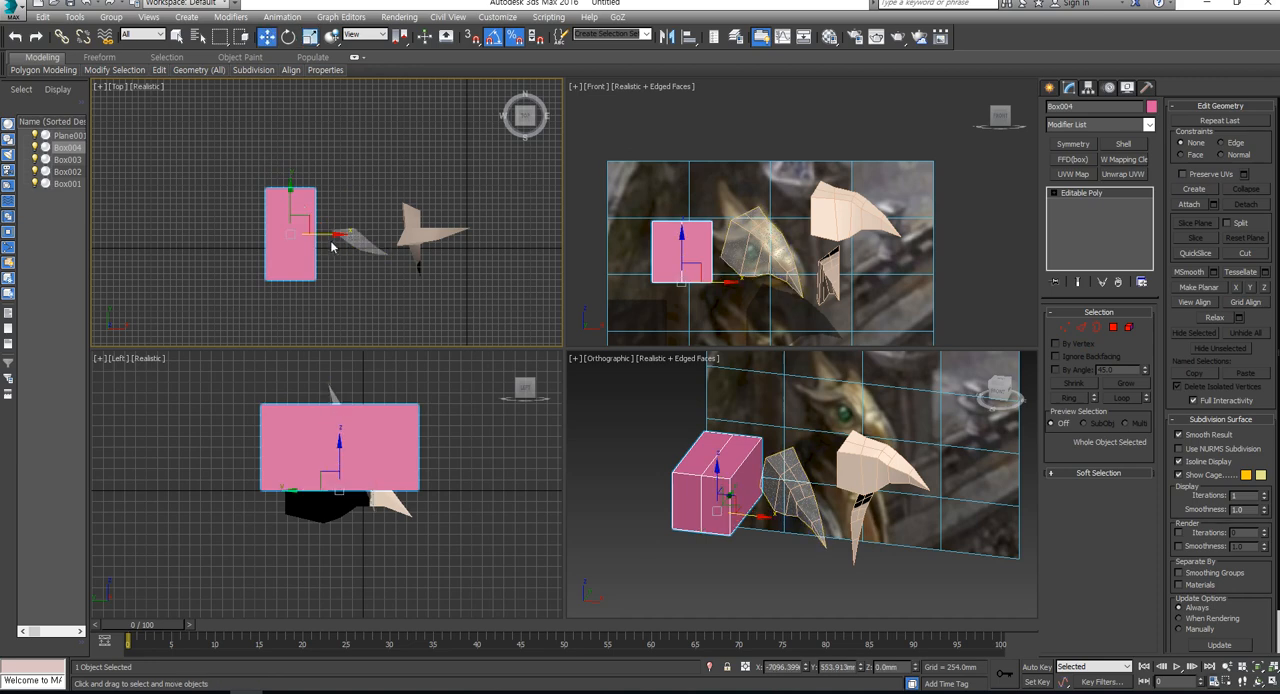
drag(334, 244, 420, 257)
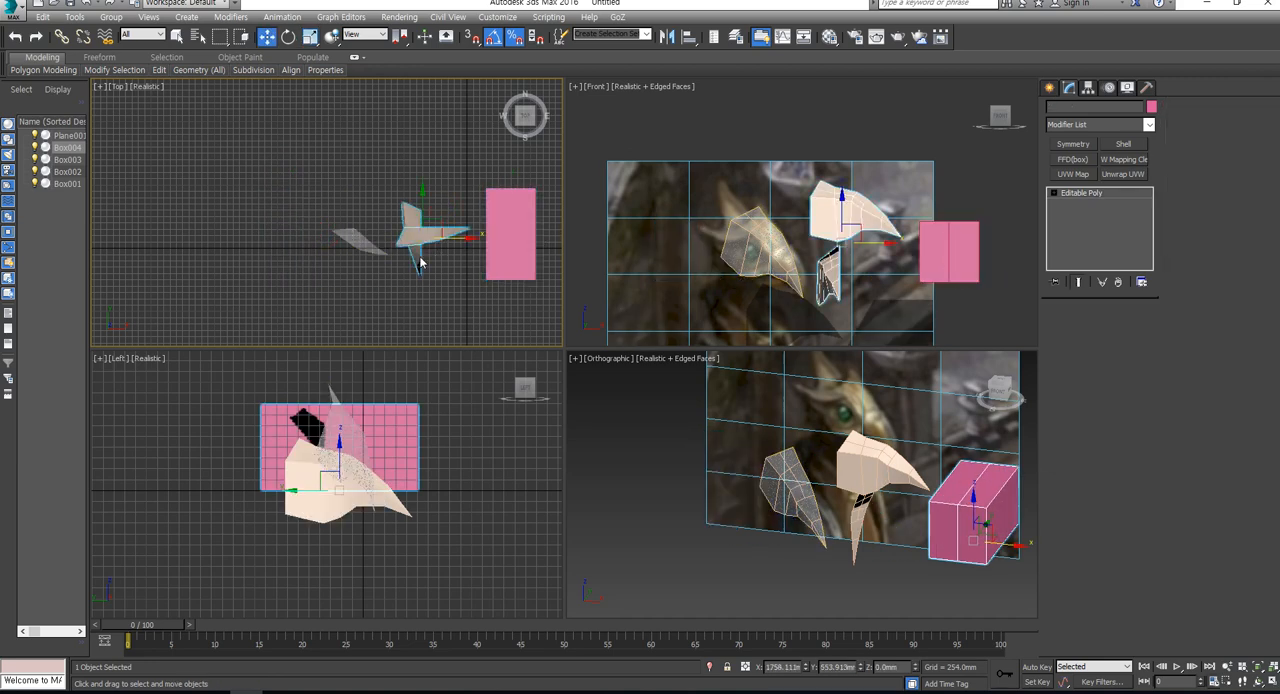
- Hide the three earlier eagle head meshes, leaving the image plane and the pink box
ctrl+click(362, 245)
right_click(431, 251)
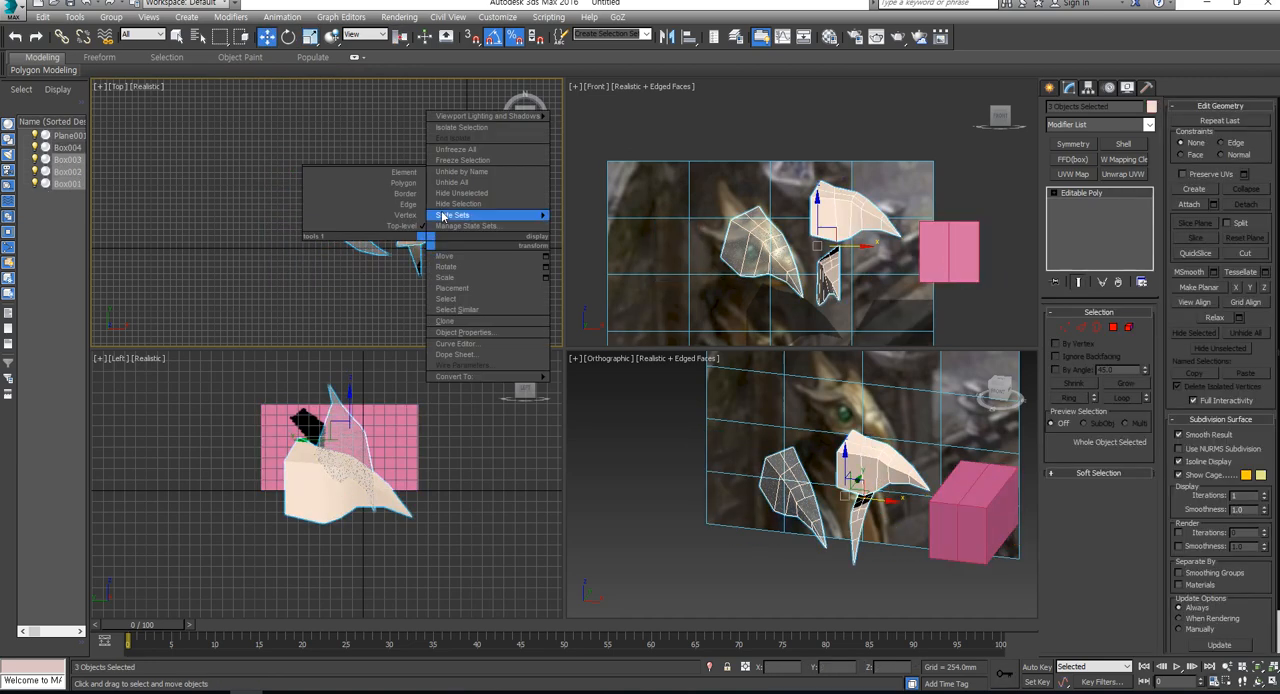
click(445, 212)
- Move the pink box closer to the eagle's head on the reference image
click(945, 247)
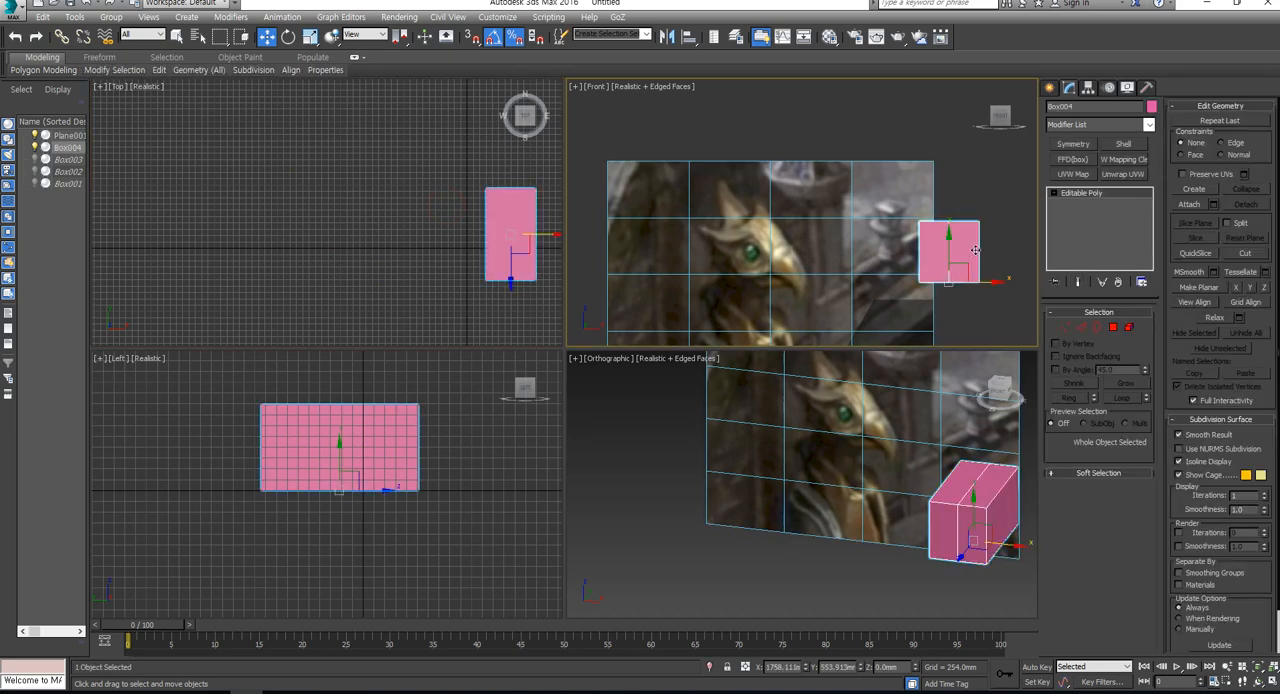
drag(987, 282, 901, 303)
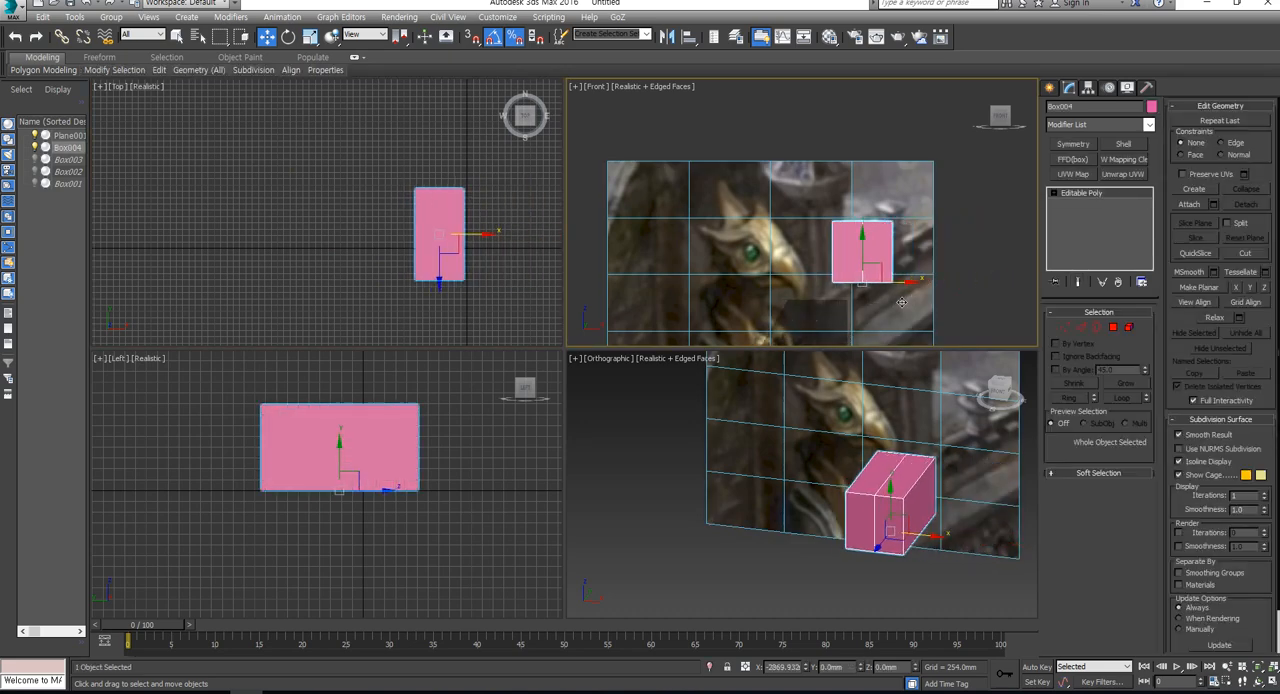
alt+middle_drag(832, 527, 876, 509)
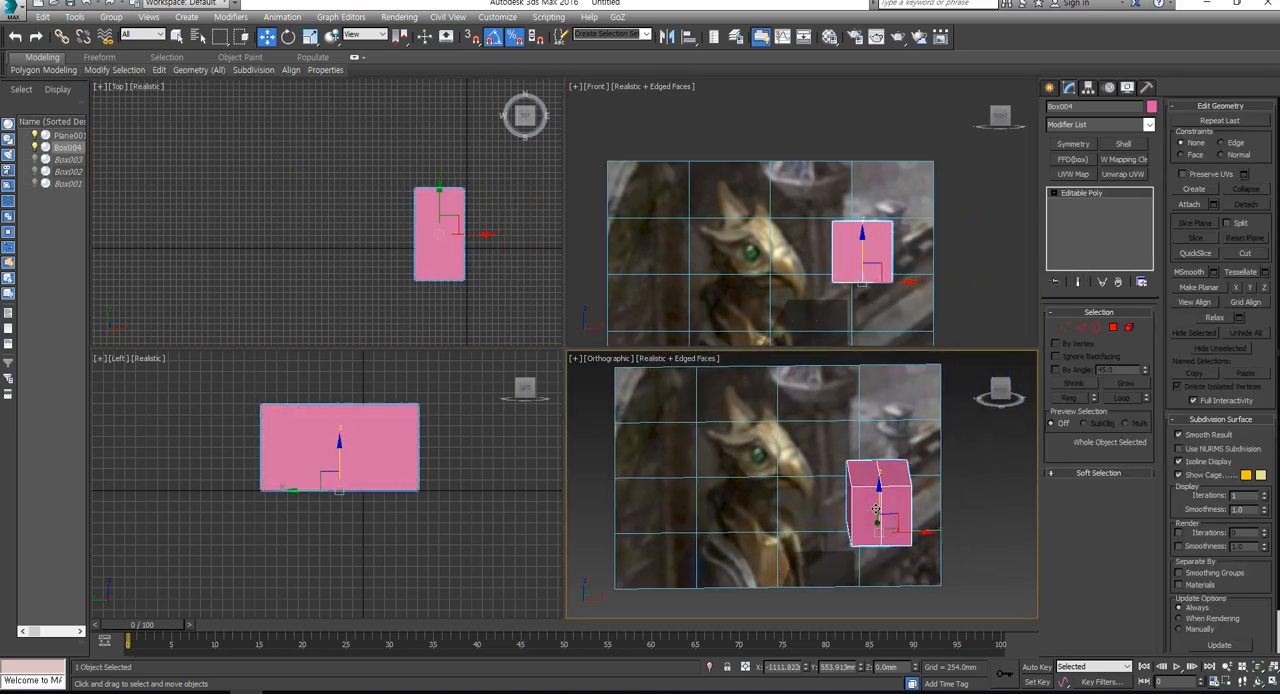
- Connect the box's six lengthwise edges with a crosswise edge loop through the middle
click(1081, 328)
mouse_move(905, 449)
alt+middle_down()
mouse_move(980, 461)
mouse_move(920, 446)
mouse_move(924, 457)
alt+middle_up()
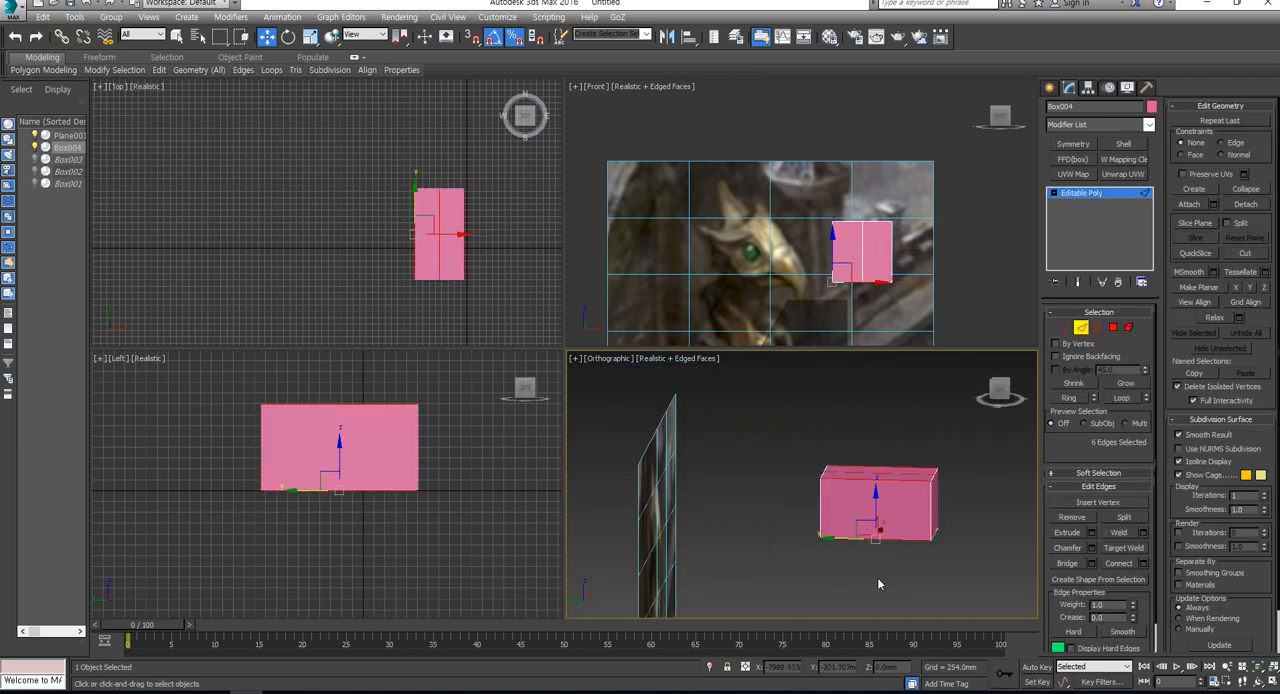
key(p)
click(1128, 566)
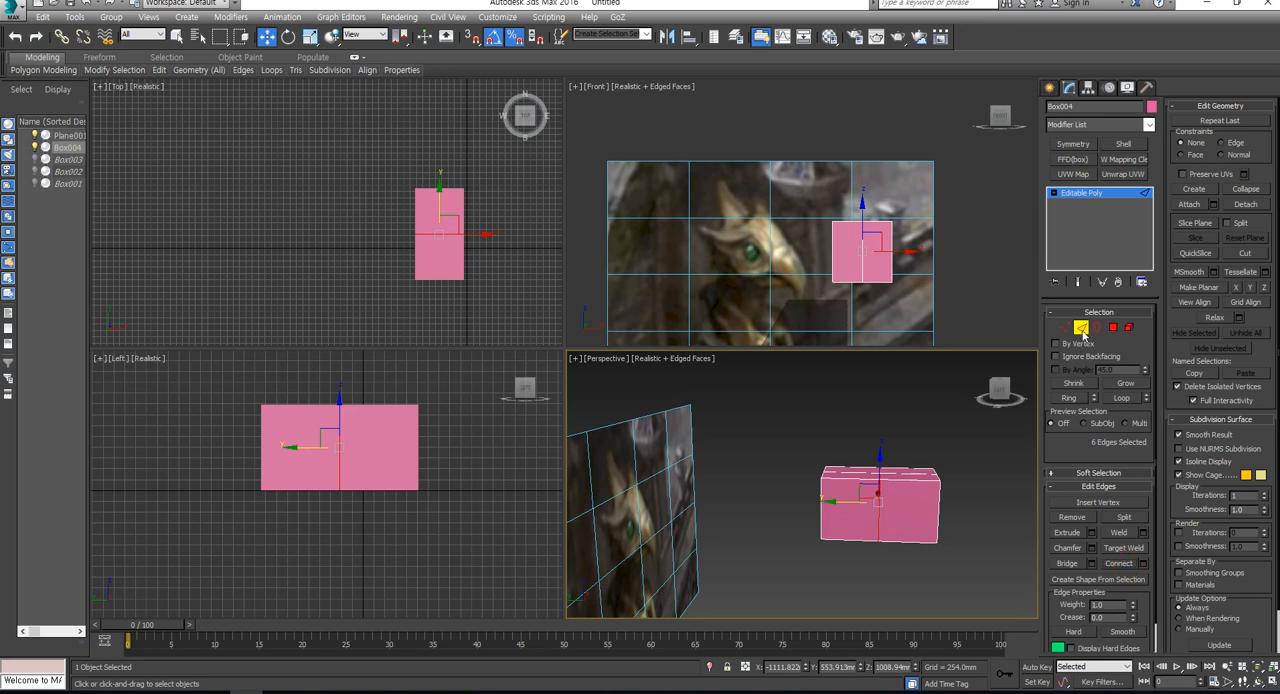
- Scale down the six vertices at the box's front end to taper it towards a point
click(1065, 327)
alt+middle_drag(964, 490, 935, 470)
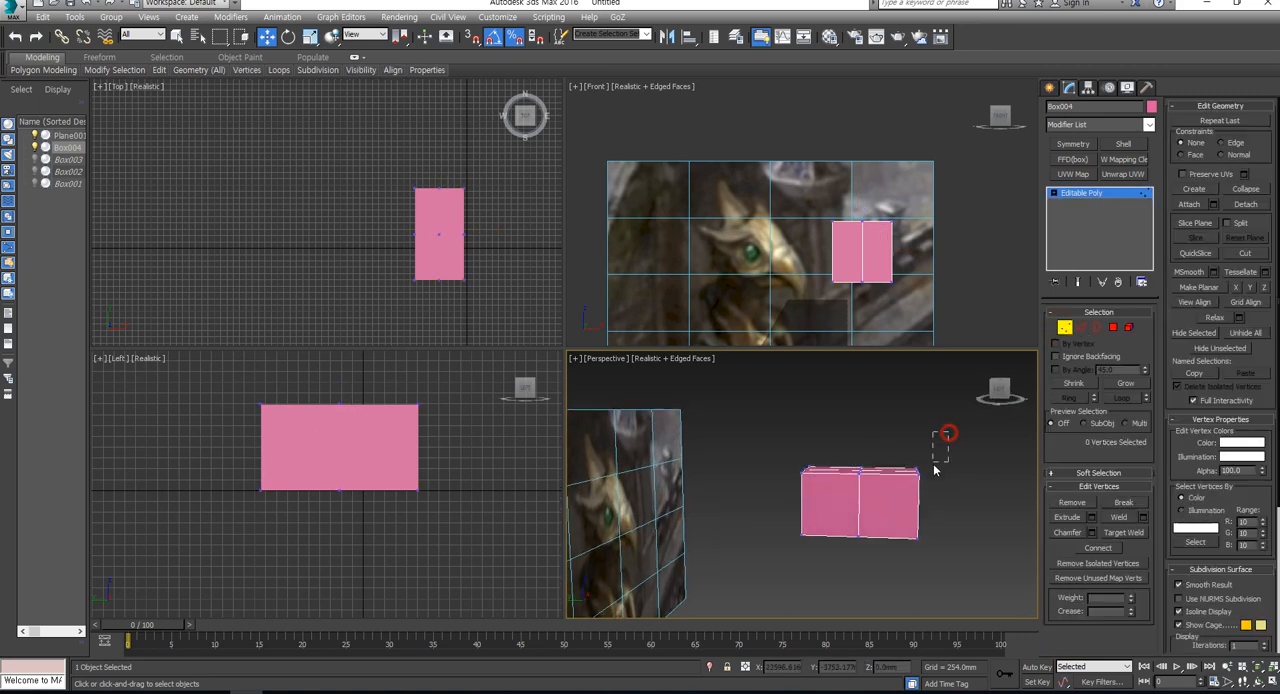
drag(935, 470, 901, 563)
key(r)
drag(928, 498, 948, 652)
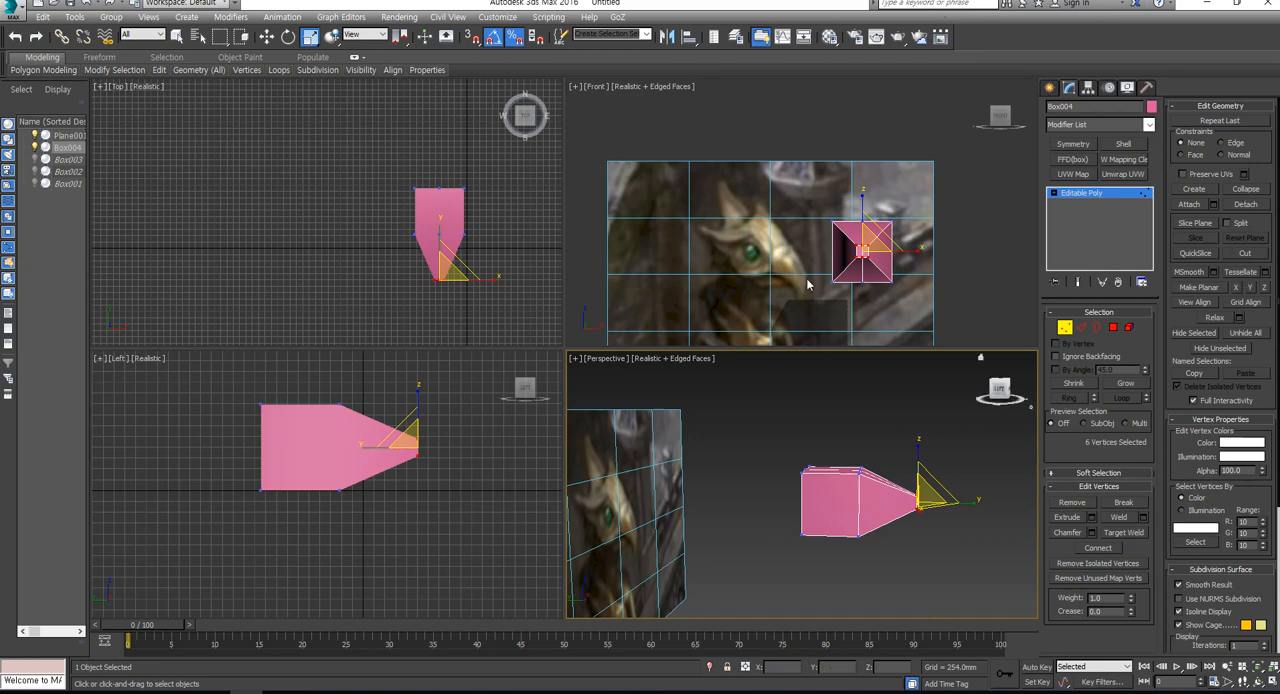
- Collapse the six tapered front vertices into a single tip vertex
scroll(970, 484, up, 3)
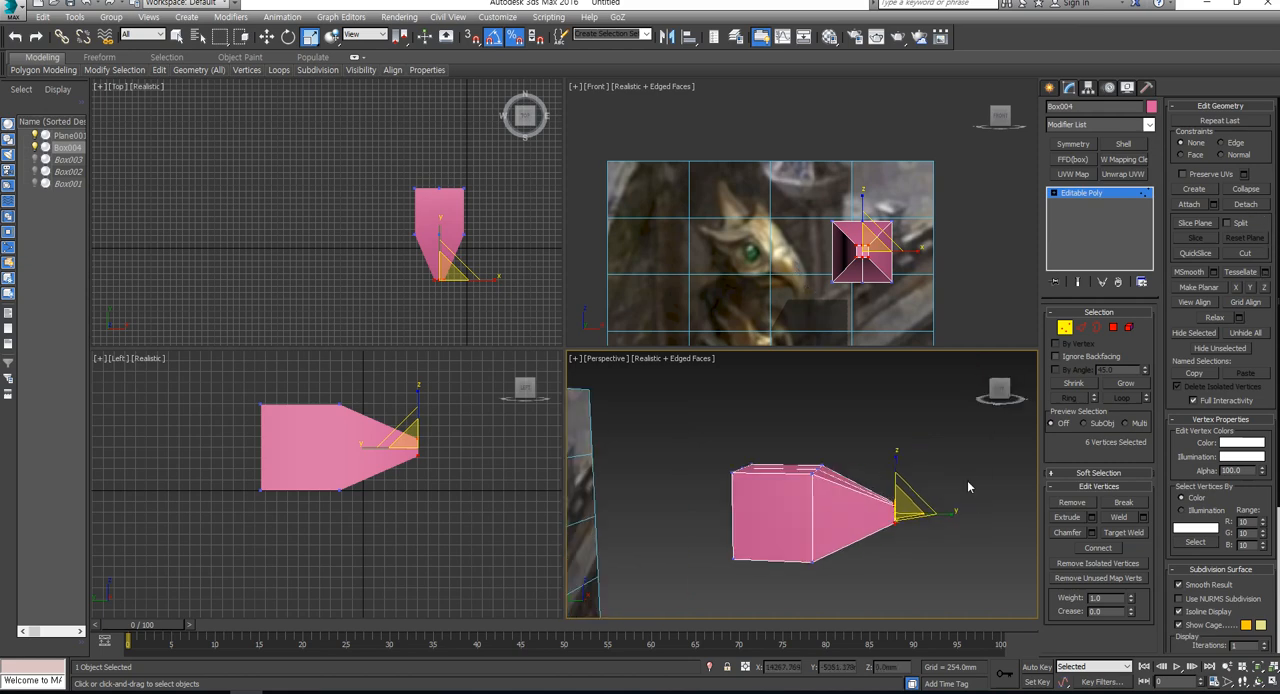
alt+middle_drag(969, 486, 937, 549)
scroll(925, 535, up, 3)
scroll(912, 520, up, 3)
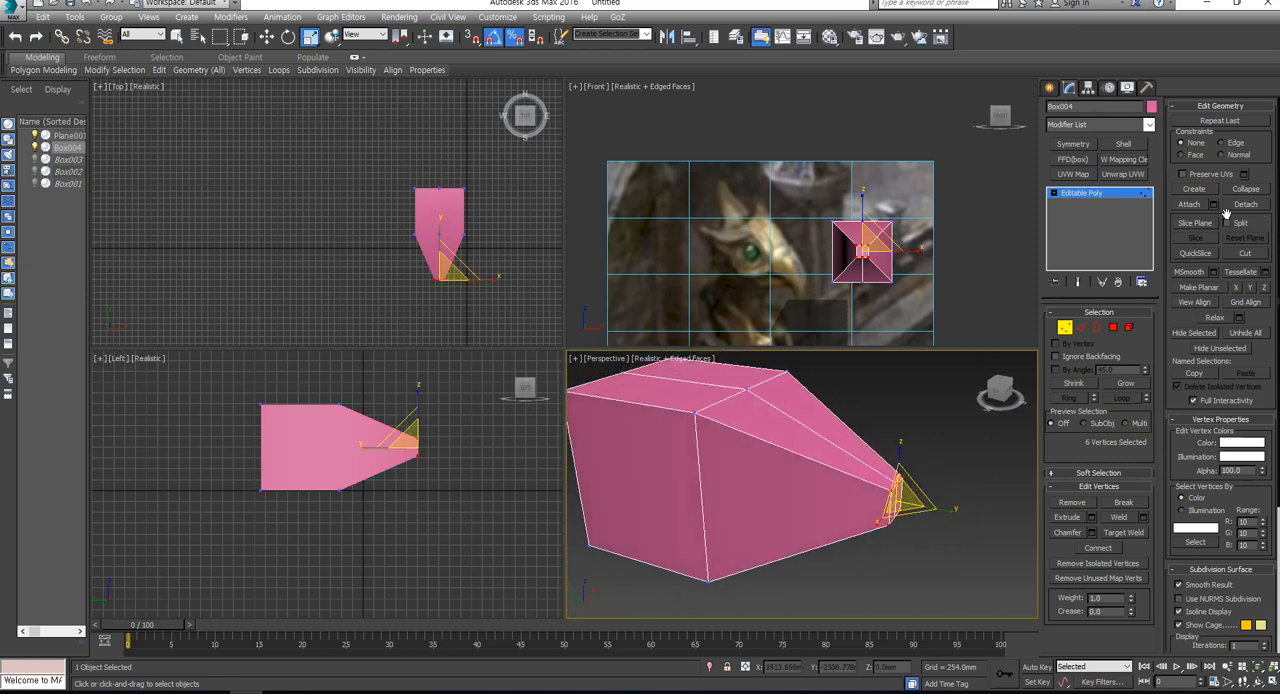
click(1245, 189)
- Connect the six edges meeting at the tip with a new edge loop, and scale that loop down
click(1081, 327)
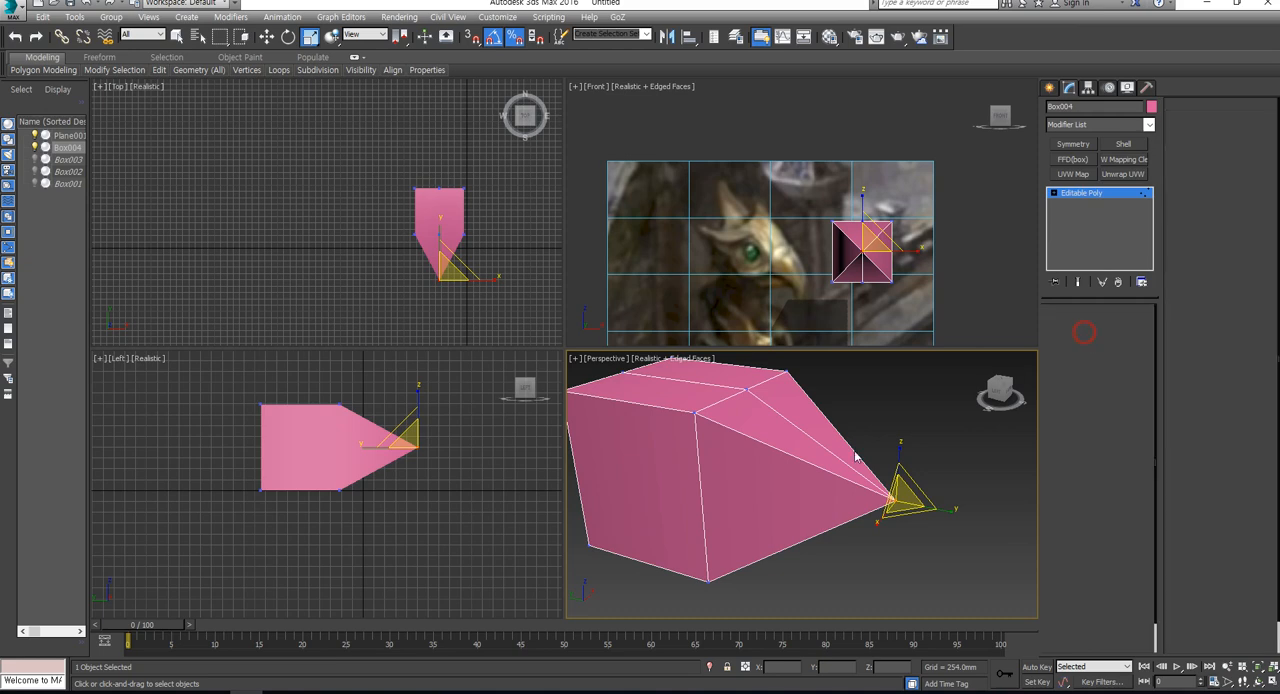
alt+middle_drag(900, 480, 851, 455)
drag(846, 553, 838, 590)
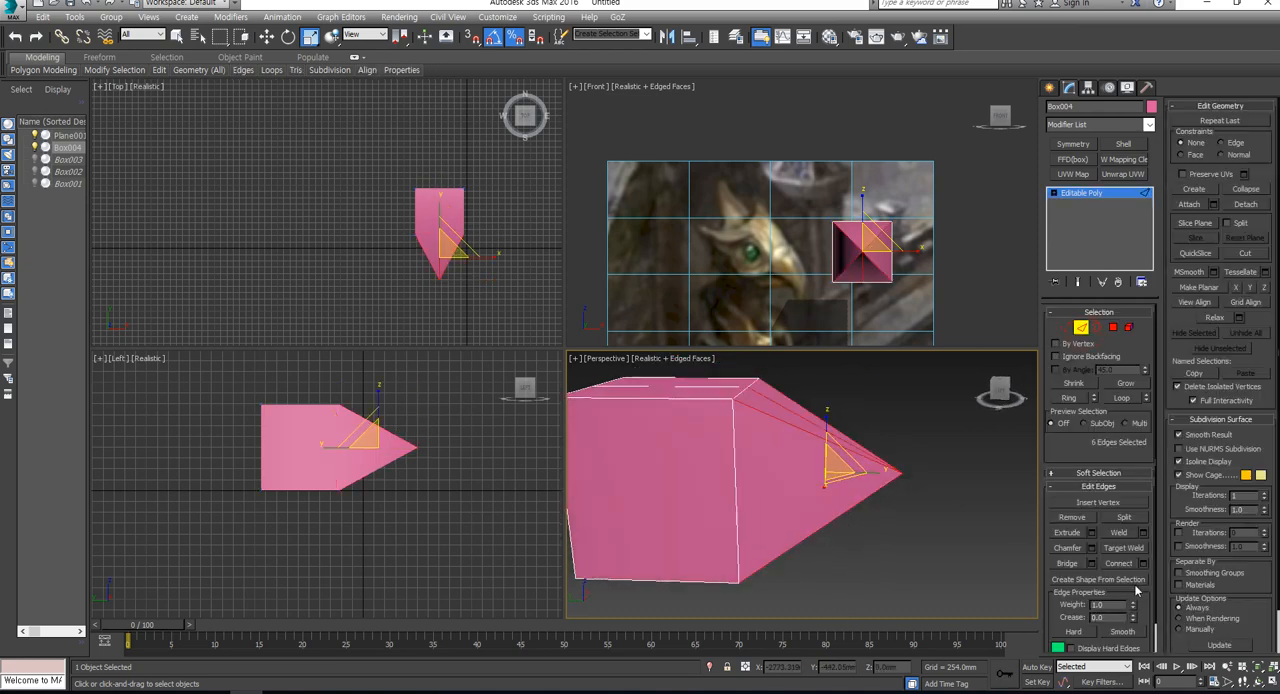
click(1120, 564)
key(w)
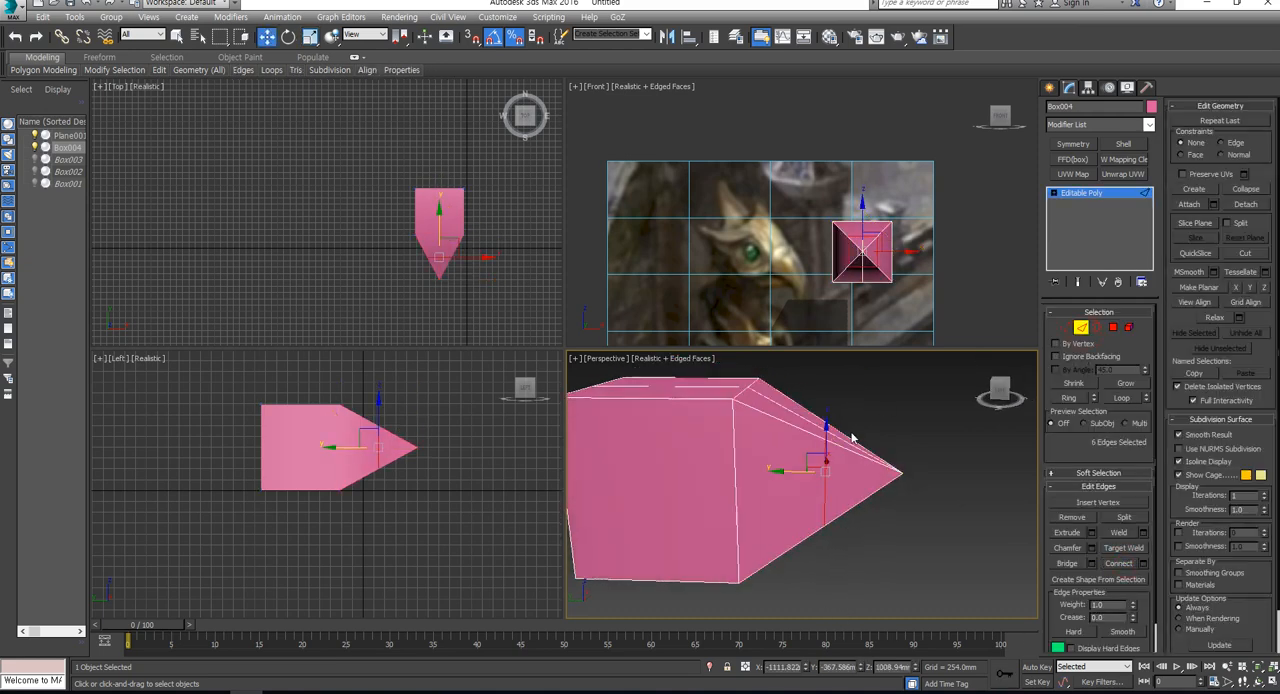
key(r)
mouse_move(830, 452)
mouse_down()
mouse_move(830, 425)
mouse_move(829, 444)
mouse_up()
- Rotate the seven front vertices downward and raise them to form a hooked beak, and leave vertex editing
click(1065, 327)
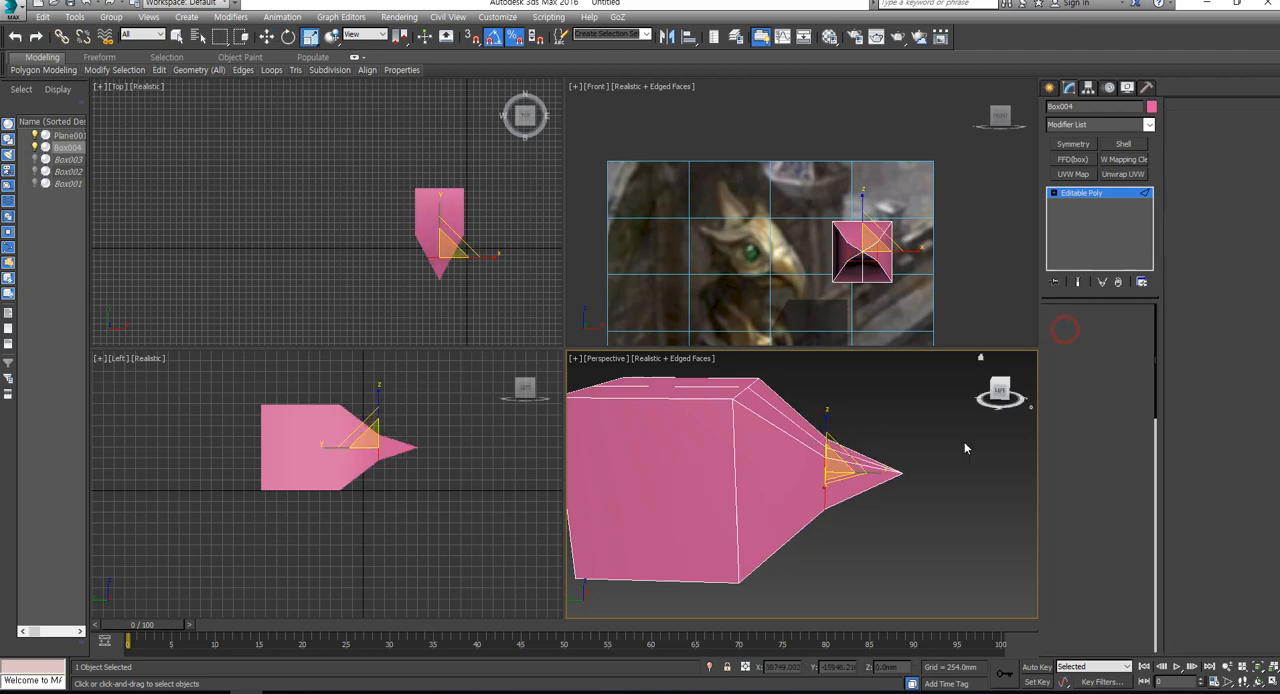
middle_drag(848, 512, 935, 470)
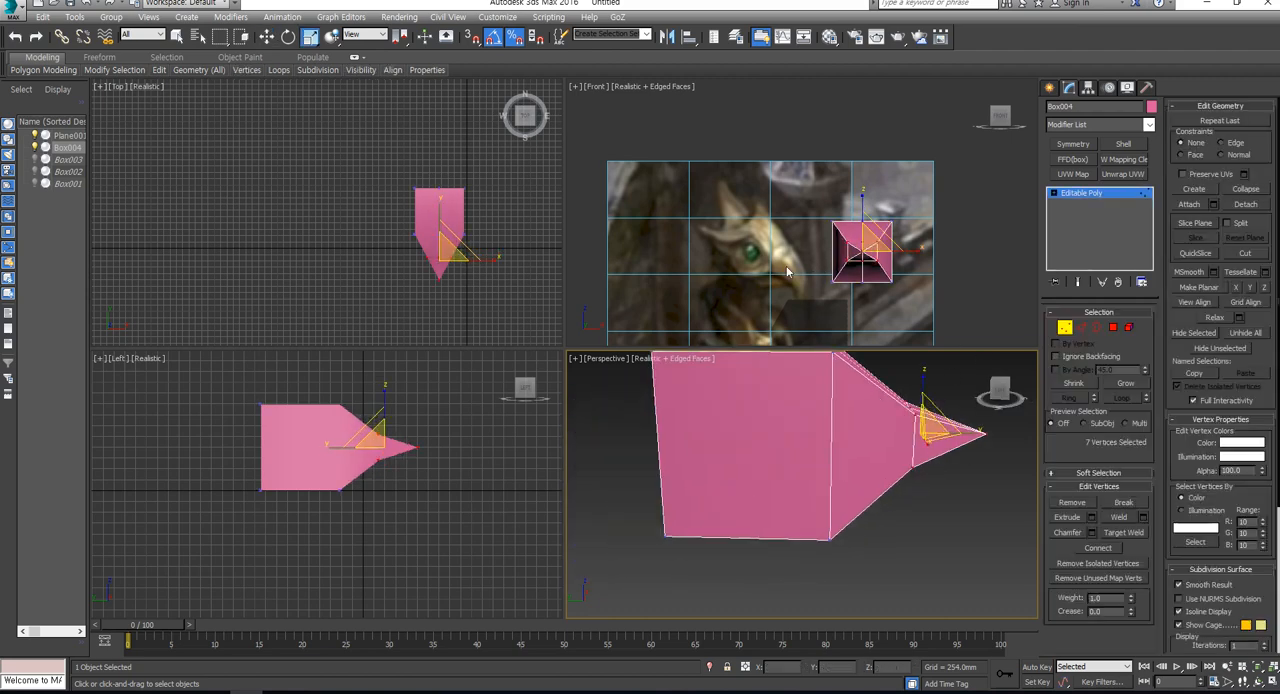
alt+middle_drag(838, 456, 823, 508)
key(w)
key(e)
drag(912, 445, 883, 389)
key(w)
key(r)
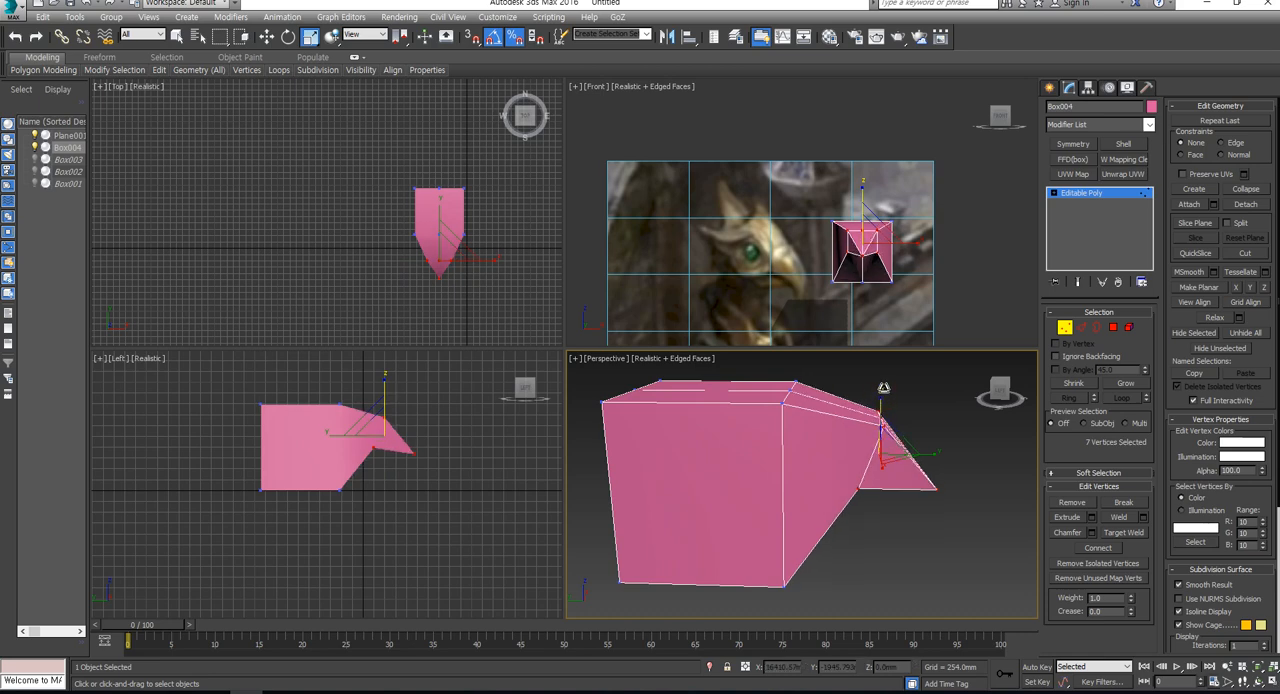
click(1066, 327)
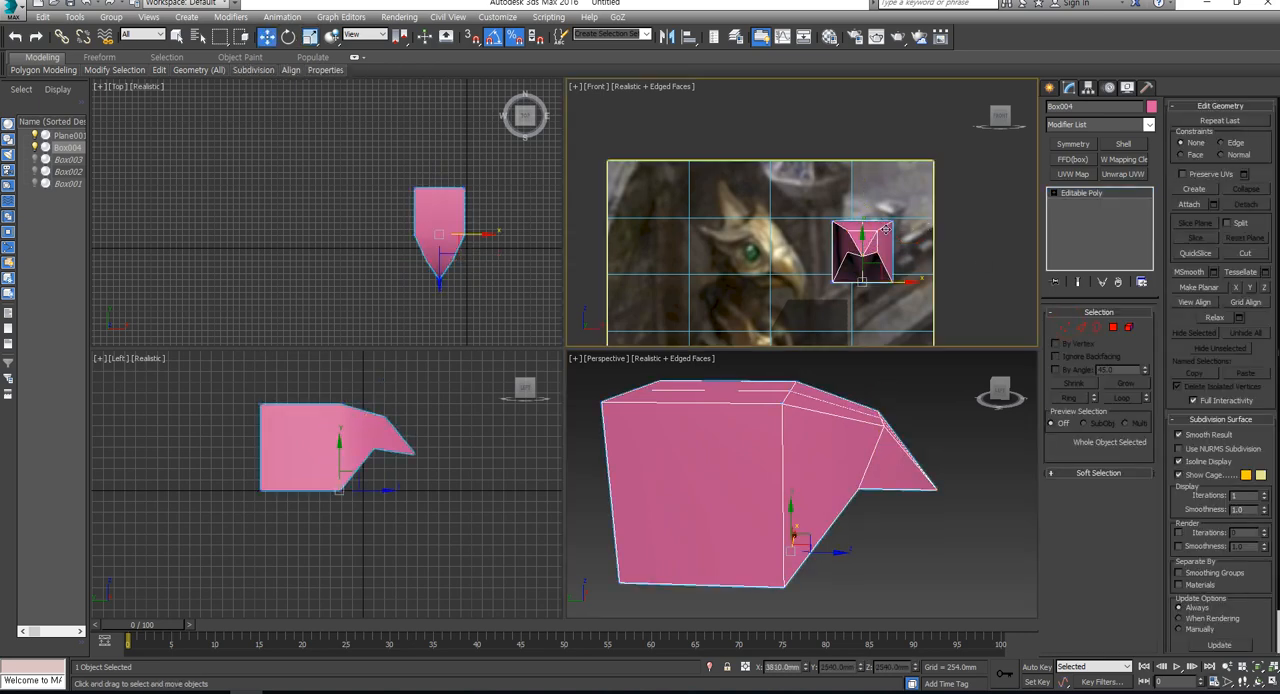
- Clone the pink head as one Reference copy placed to the left in the Front view
key(w)
shift+drag(875, 263, 746, 262)
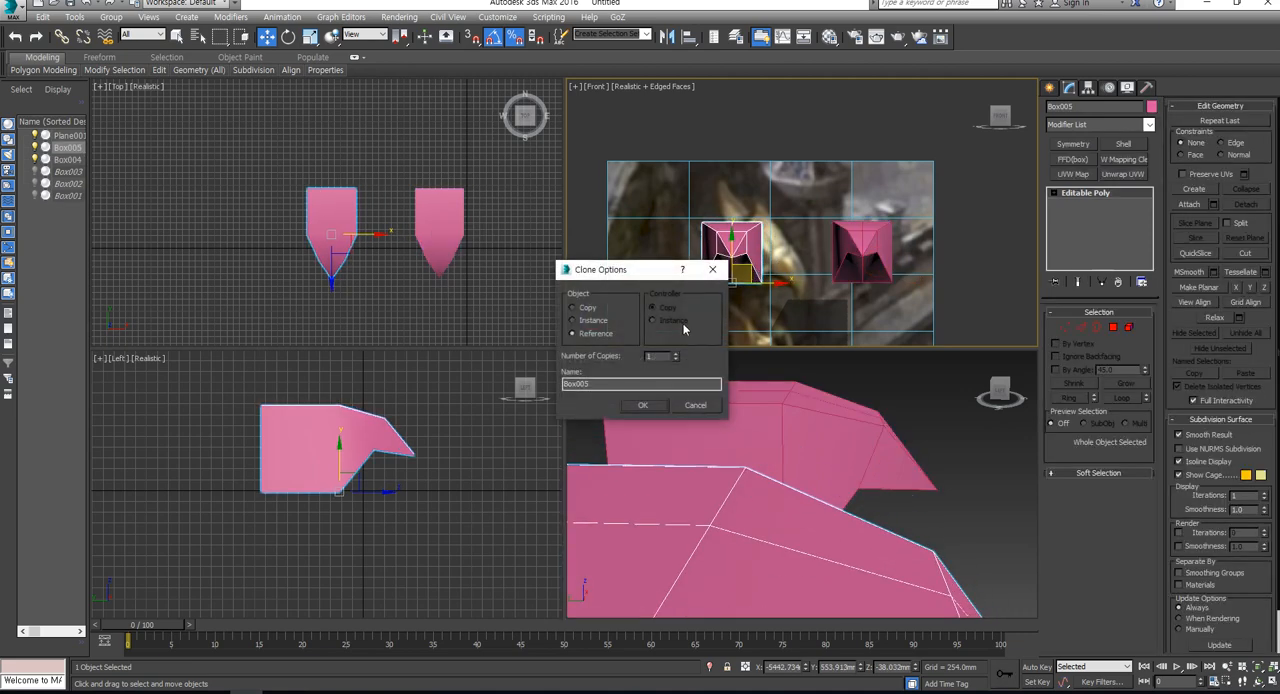
click(643, 405)
- Rotate the reference copy to match the eagle's viewing angle, switching the coordinate system to Local for the final adjustment
key(e)
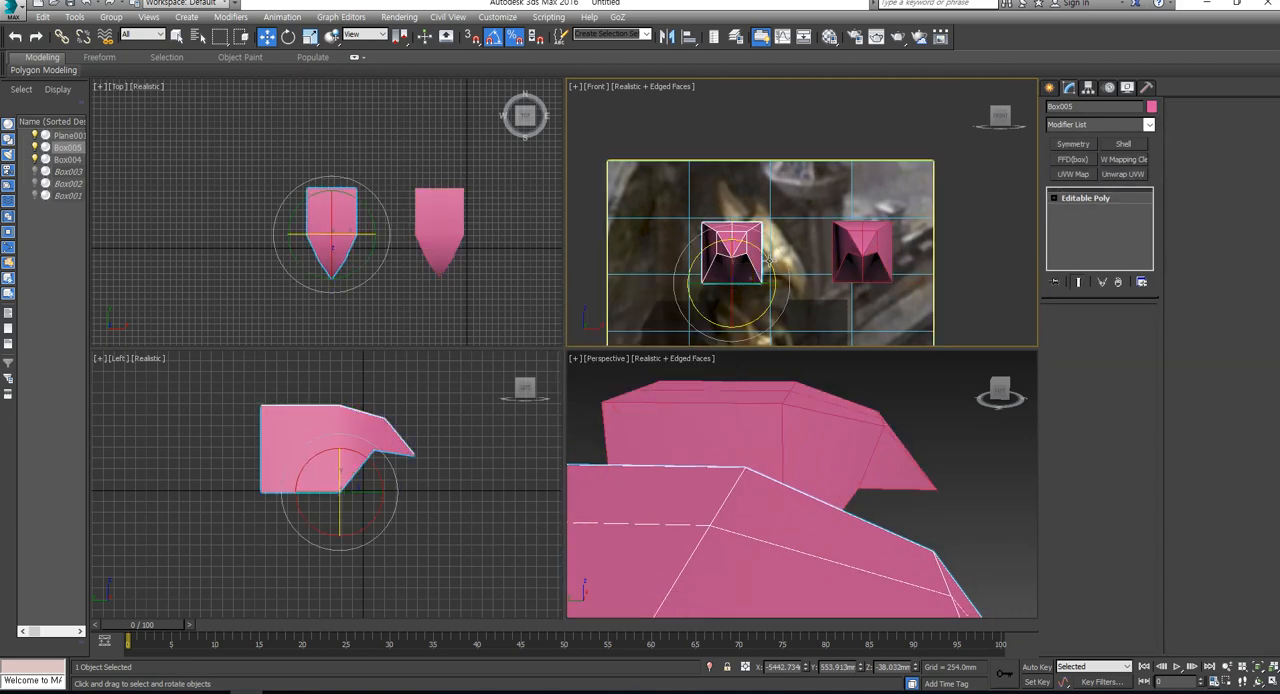
mouse_move(718, 251)
mouse_down()
mouse_move(741, 274)
mouse_move(714, 245)
mouse_up()
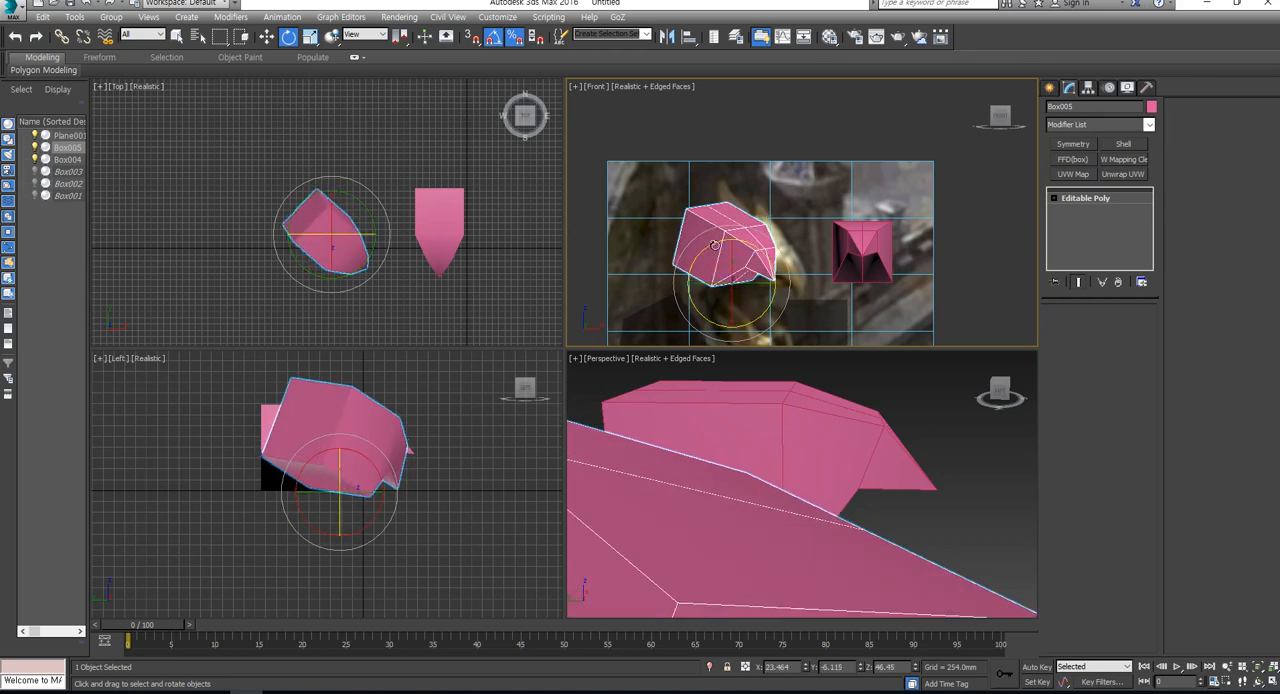
click(365, 35)
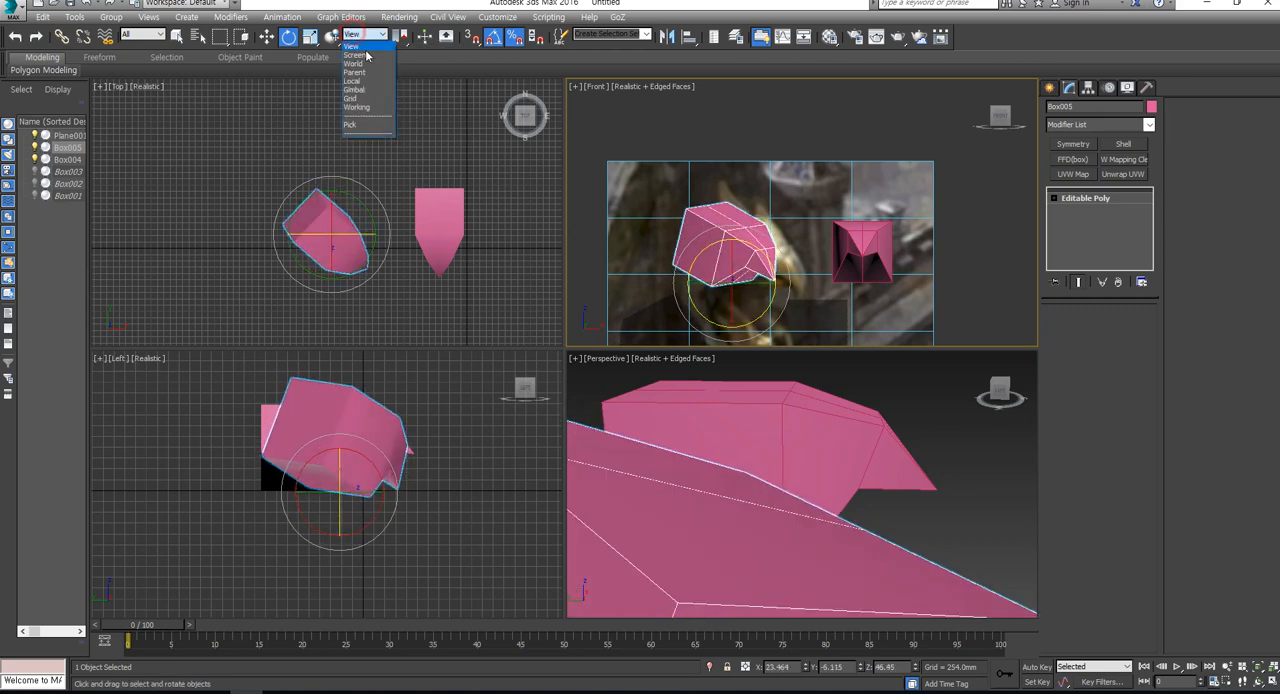
click(374, 81)
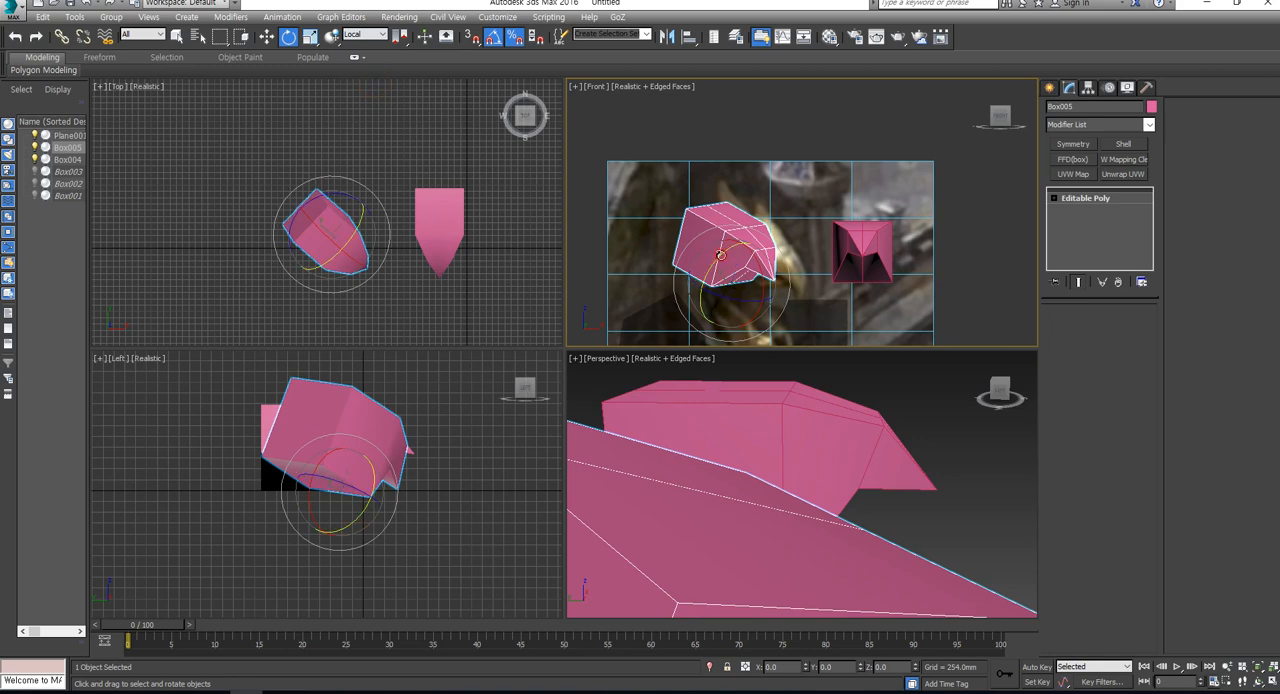
drag(720, 256, 717, 262)
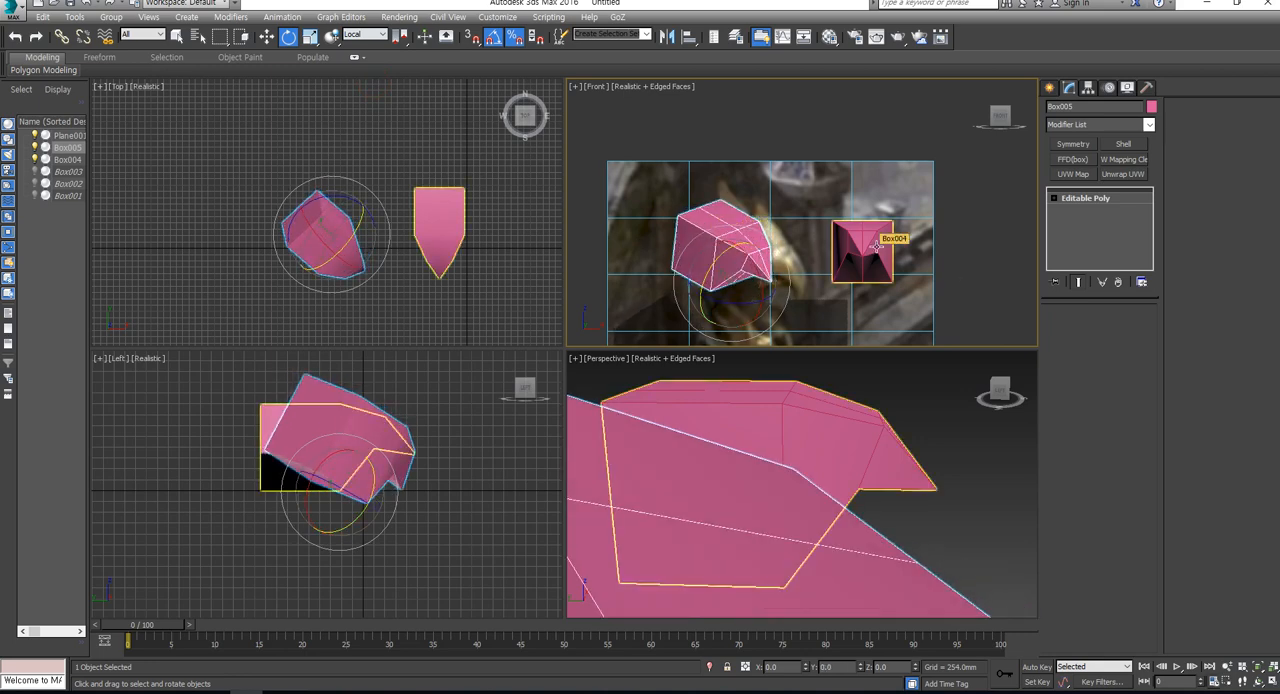
- Delete the underside polygons of the original pink head, and leave sub-object editing
click(890, 240)
click(1113, 327)
drag(873, 320, 851, 273)
scroll(872, 456, down, 5)
alt+middle_drag(827, 450, 870, 435)
key(Delete)
click(1066, 327)
scroll(833, 243, up, 4)
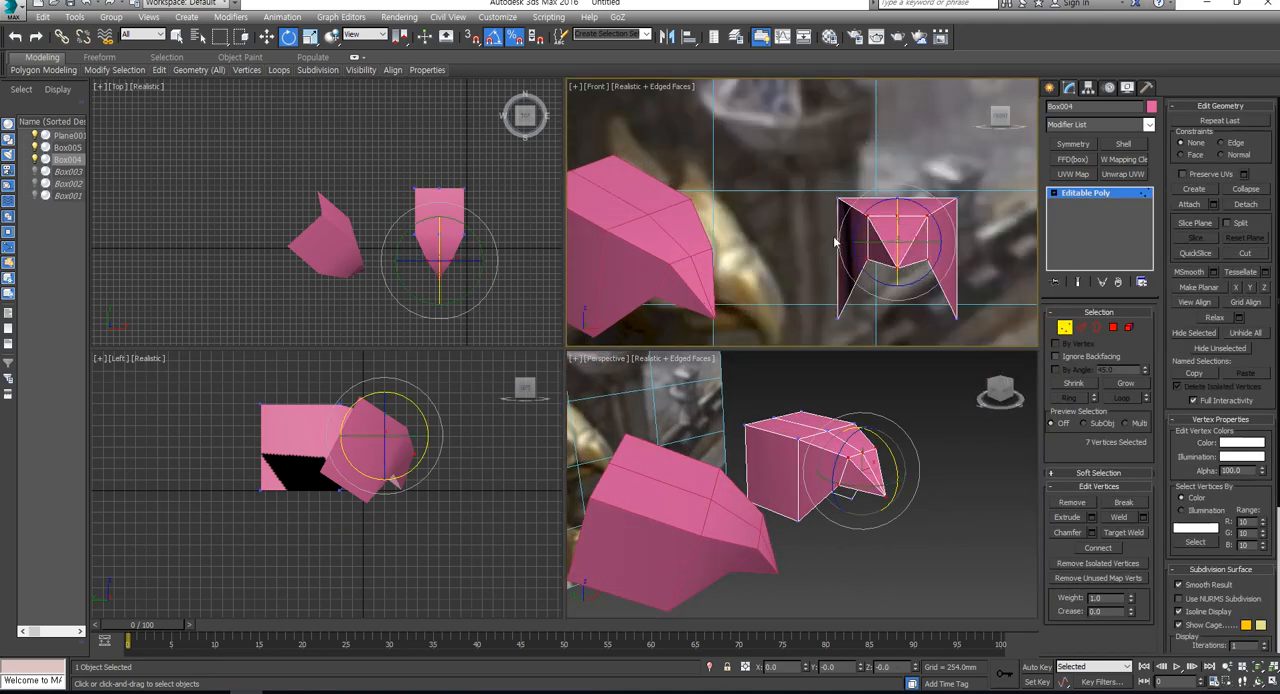
click(1062, 332)
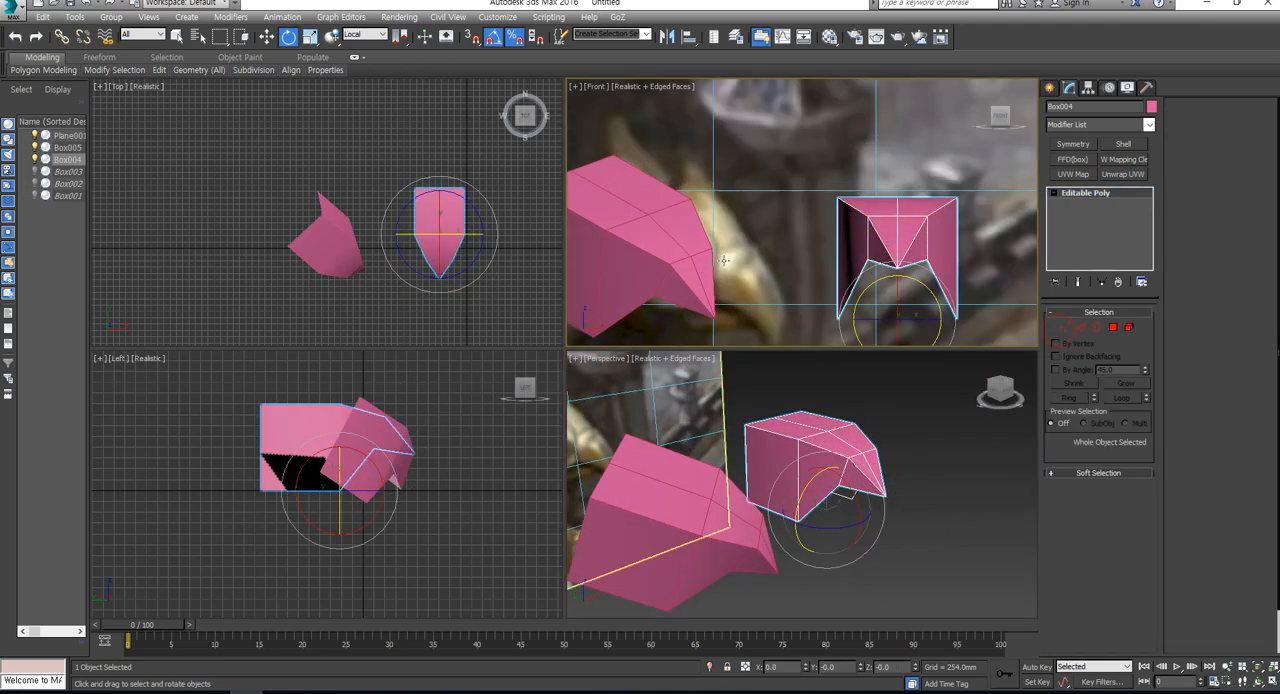
- Move the rotated reference copy left in the Front view until it clears the eagle's head
click(680, 251)
scroll(681, 251, down, 5)
key(w)
drag(700, 290, 651, 284)
middle_drag(737, 261, 851, 251)
scroll(852, 250, up, 4)
key(ctrl+shift+z)
scroll(853, 245, up, 2)
scroll(854, 237, up, 2)
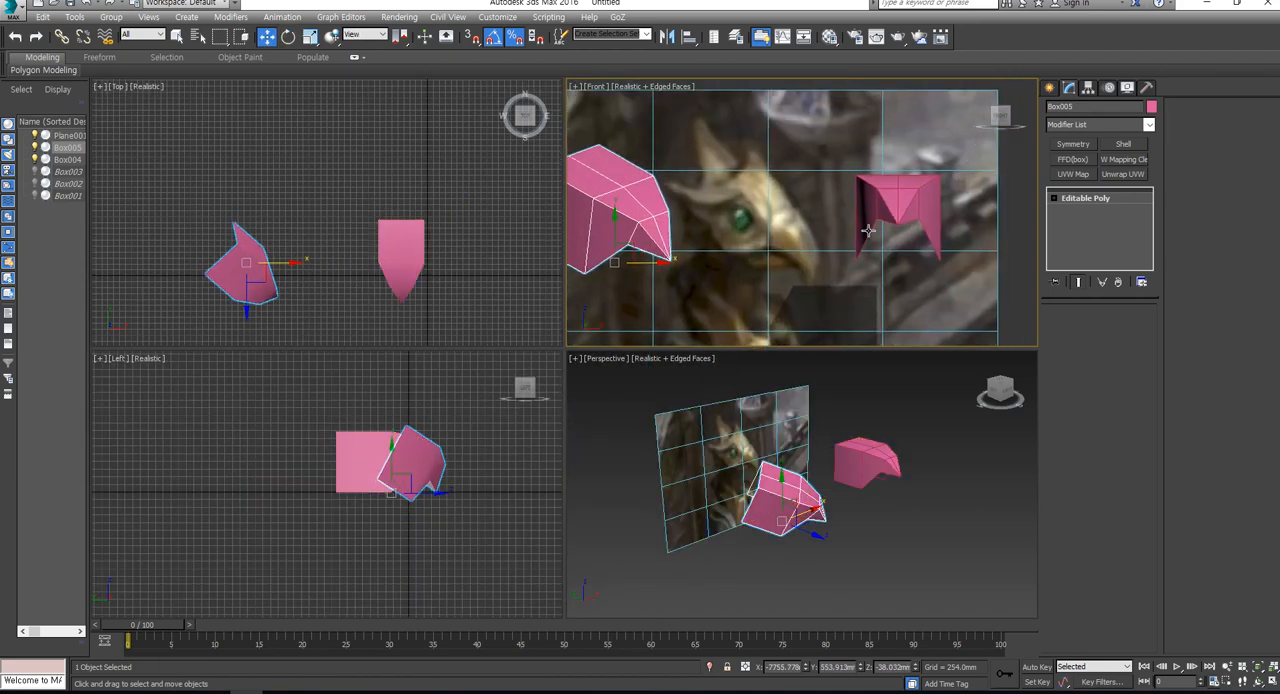
- Move the reference image plane closer behind the two pink heads in the Left view
click(897, 212)
middle_drag(481, 434, 454, 437)
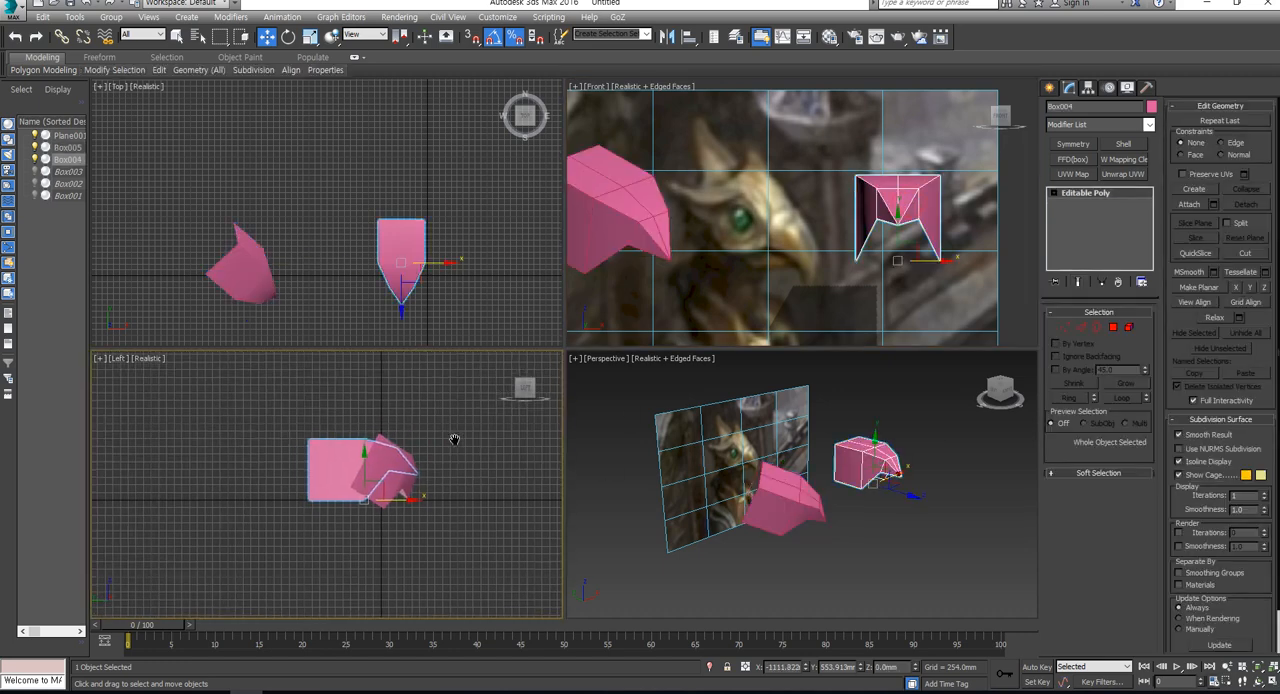
key(ctrl+shift+z)
drag(311, 372, 168, 585)
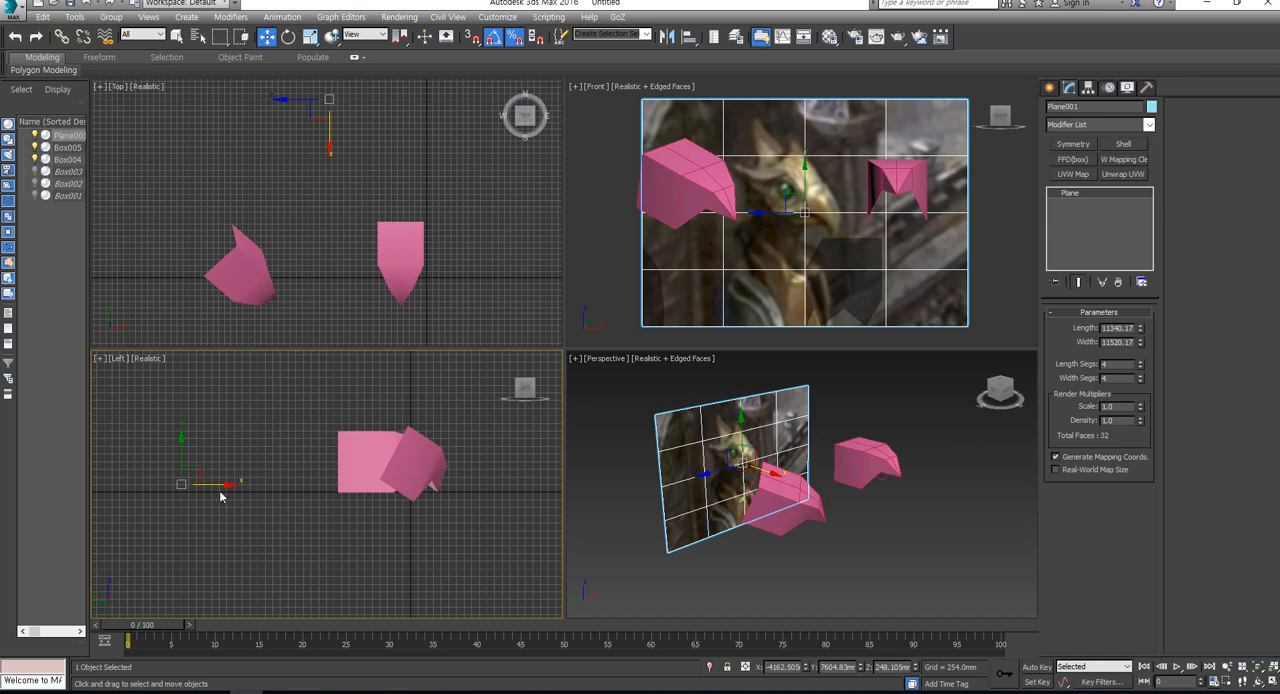
drag(218, 485, 328, 499)
key(ctrl+shift+z)
- Move the original head's left-side vertices outward, lower its three upper left vertices slightly, and switch to edge editing
middle_drag(868, 243, 804, 308)
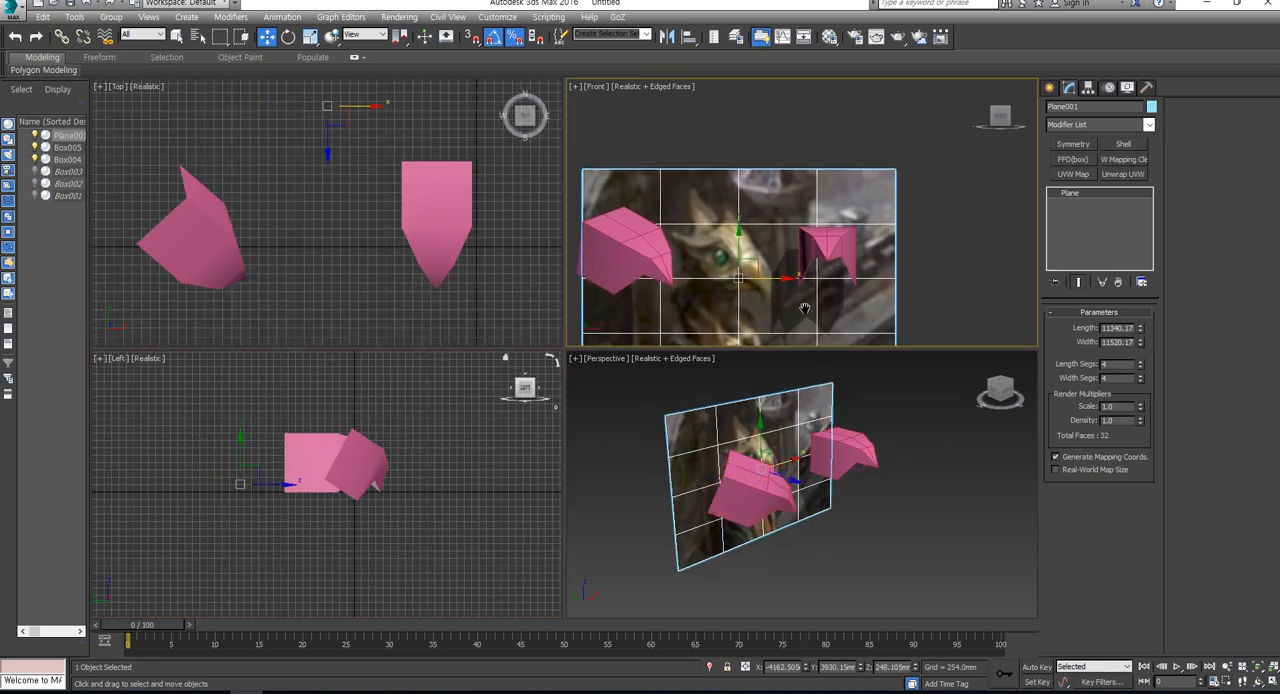
scroll(804, 308, up, 2)
click(860, 232)
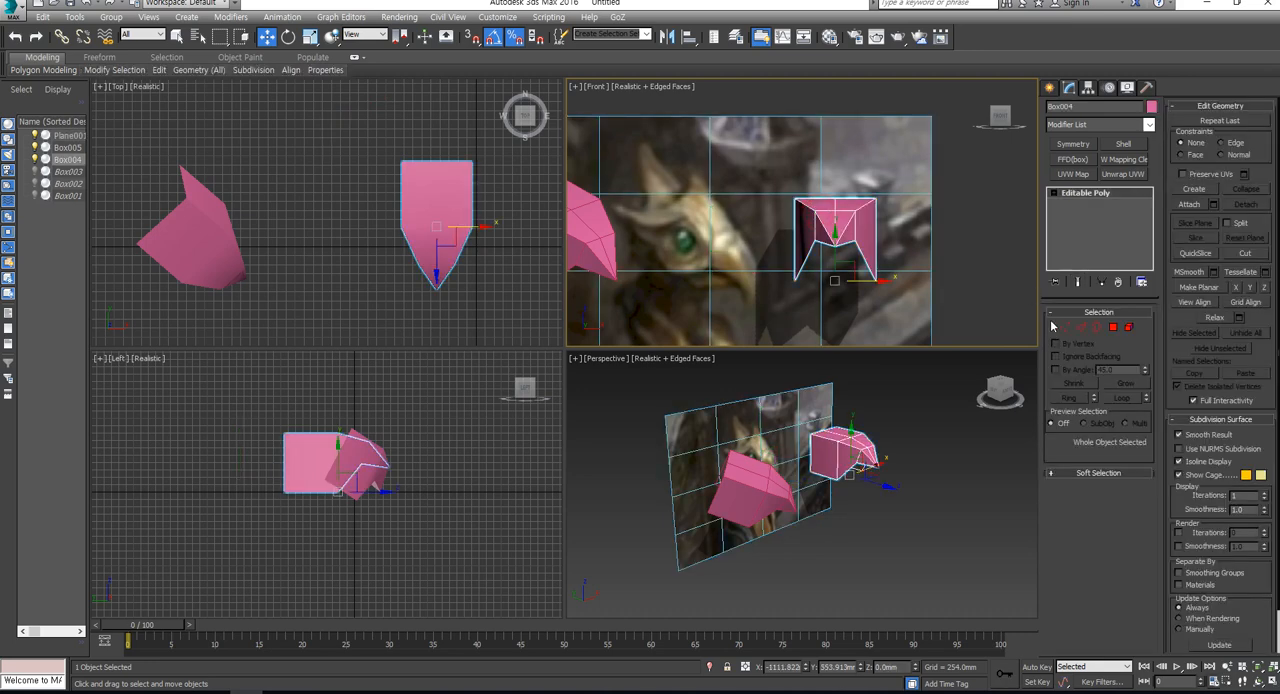
click(1065, 328)
drag(776, 244, 824, 280)
drag(803, 205, 825, 221)
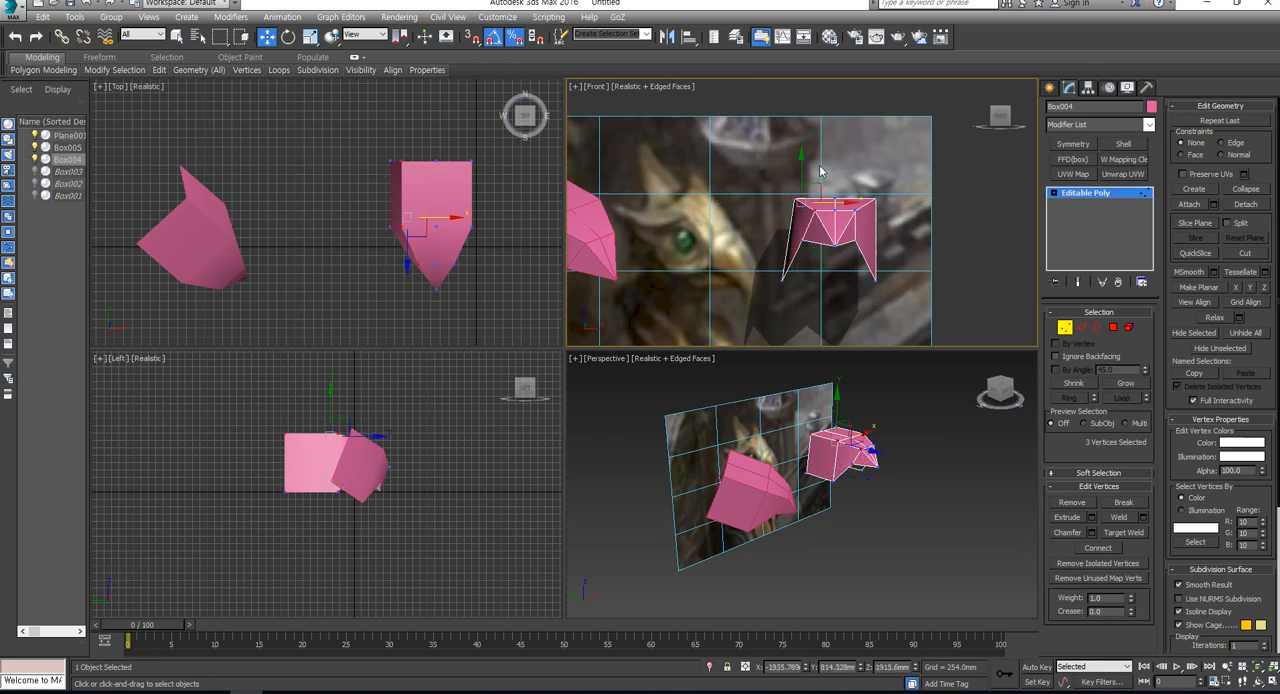
drag(802, 173, 802, 178)
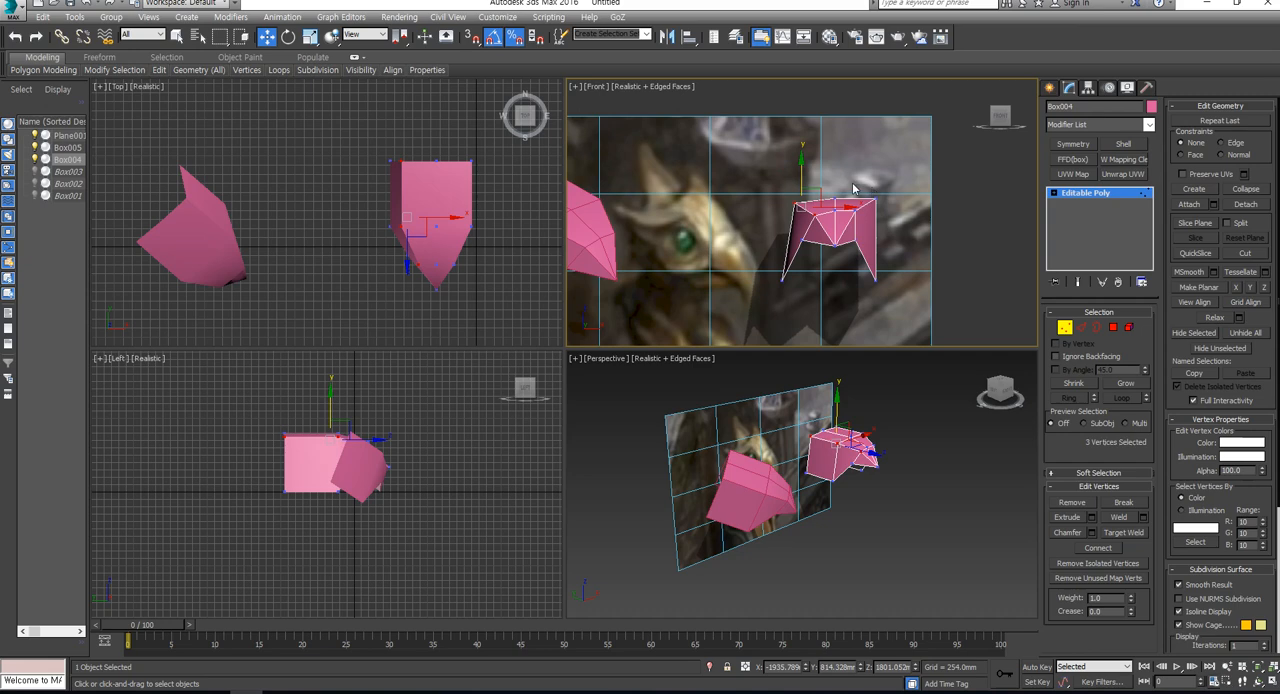
click(1088, 329)
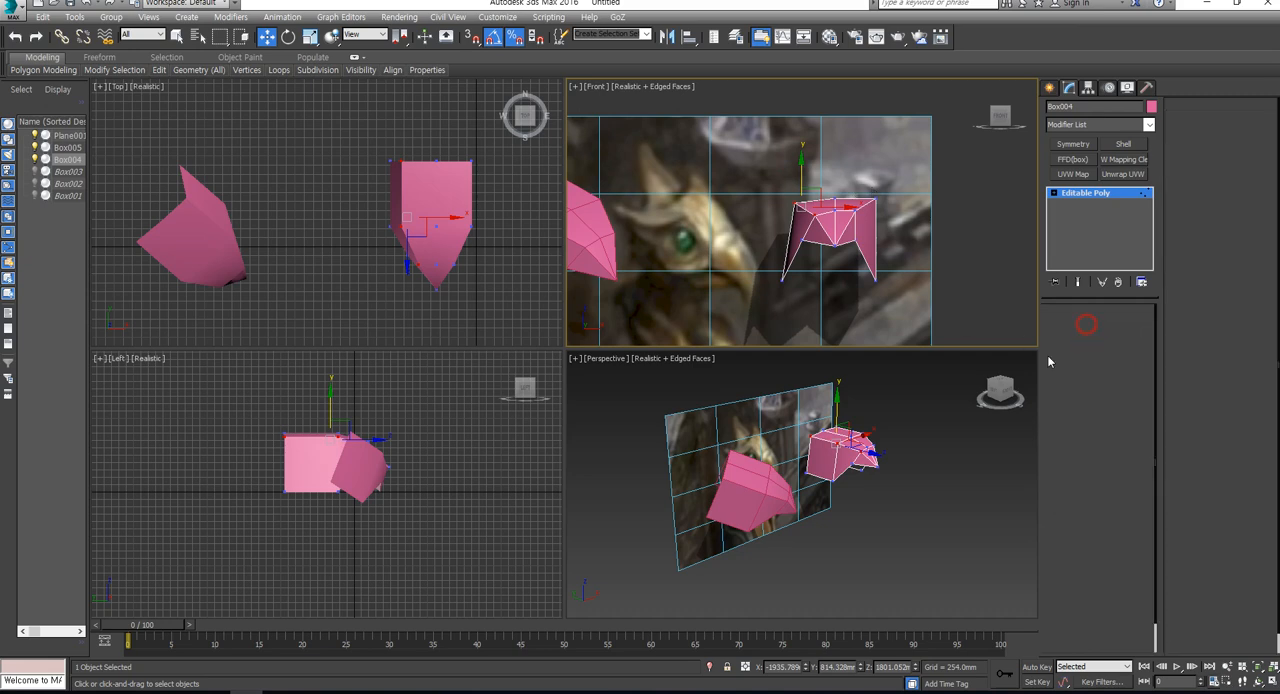
- Extend the rear upper border edges of the original head backward to add a new band of polygons
scroll(822, 437, up, 3)
click(817, 434)
ctrl+click(804, 460)
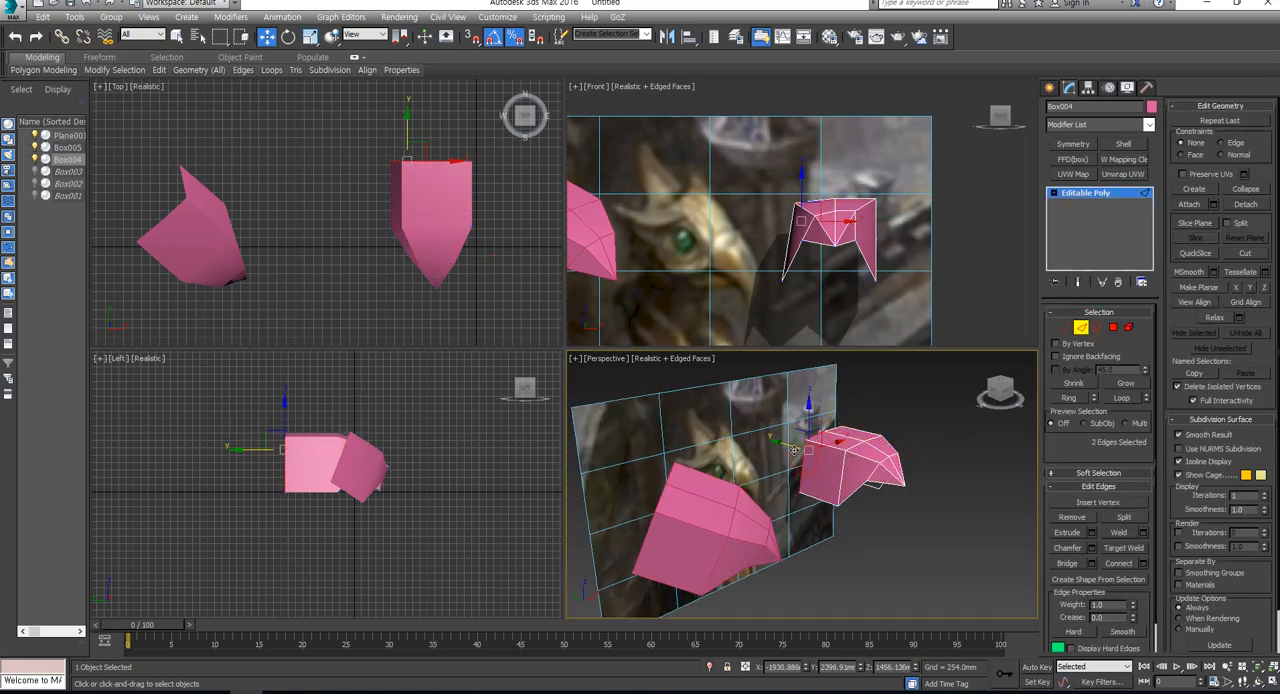
shift+drag(790, 448, 760, 446)
alt+middle_drag(760, 446, 776, 474)
key(ctrl+z)
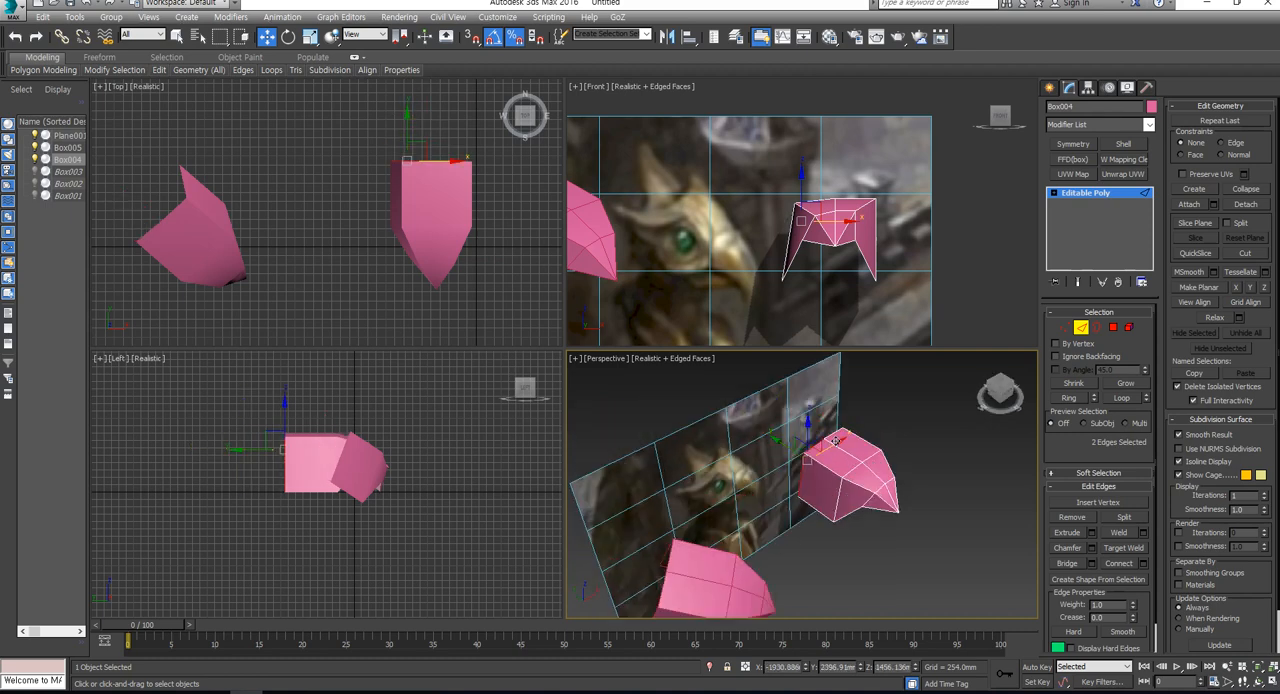
ctrl+click(837, 433)
shift+drag(813, 438, 800, 436)
click(1065, 327)
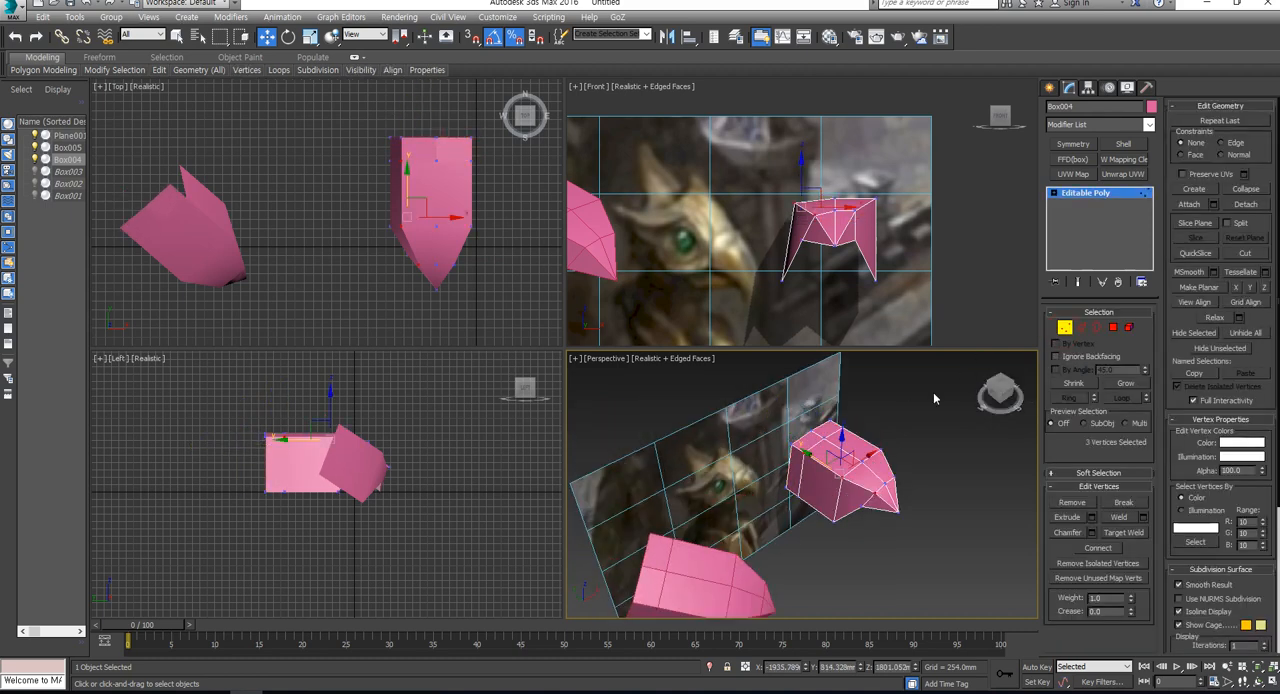
- Raise the middle top vertex on the head's rear border to form a pointed crest
alt+middle_drag(838, 453, 806, 474)
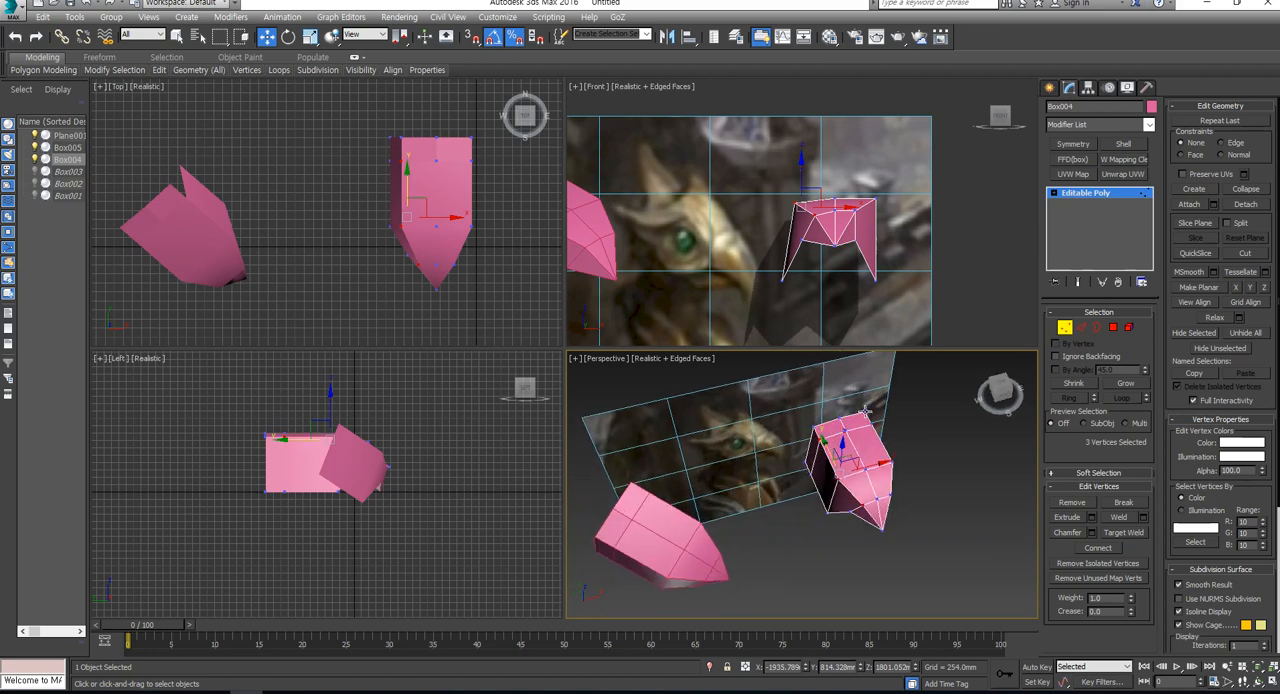
click(865, 412)
alt+middle_drag(865, 412, 837, 440)
click(829, 436)
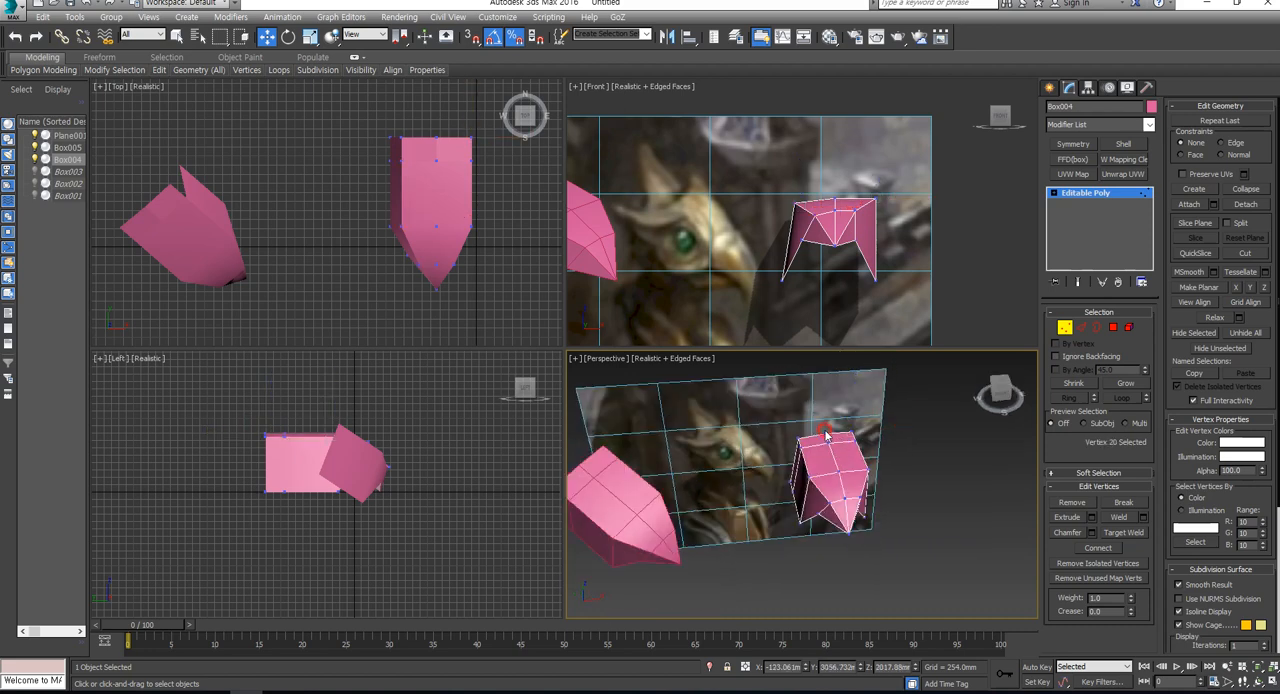
click(824, 433)
drag(822, 408, 823, 394)
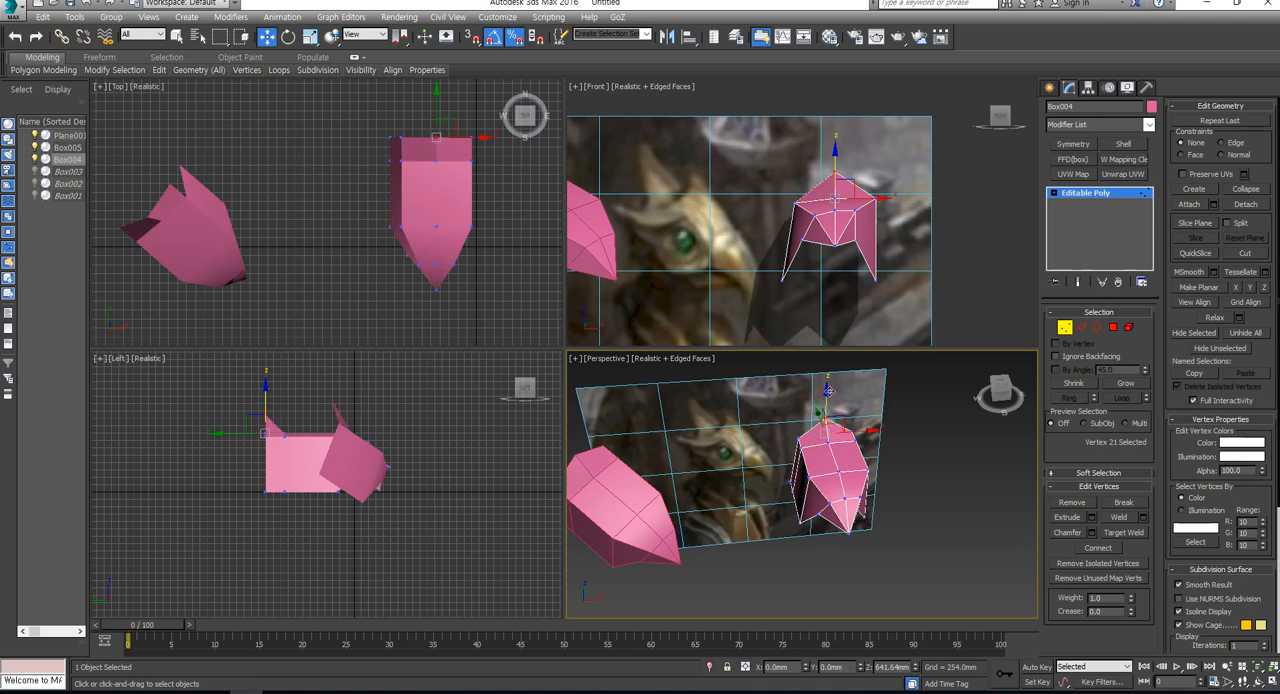
- Delete the polygons on one half of the head up to the centre line, and leave polygon editing
click(1117, 328)
drag(905, 151, 852, 336)
key(Delete)
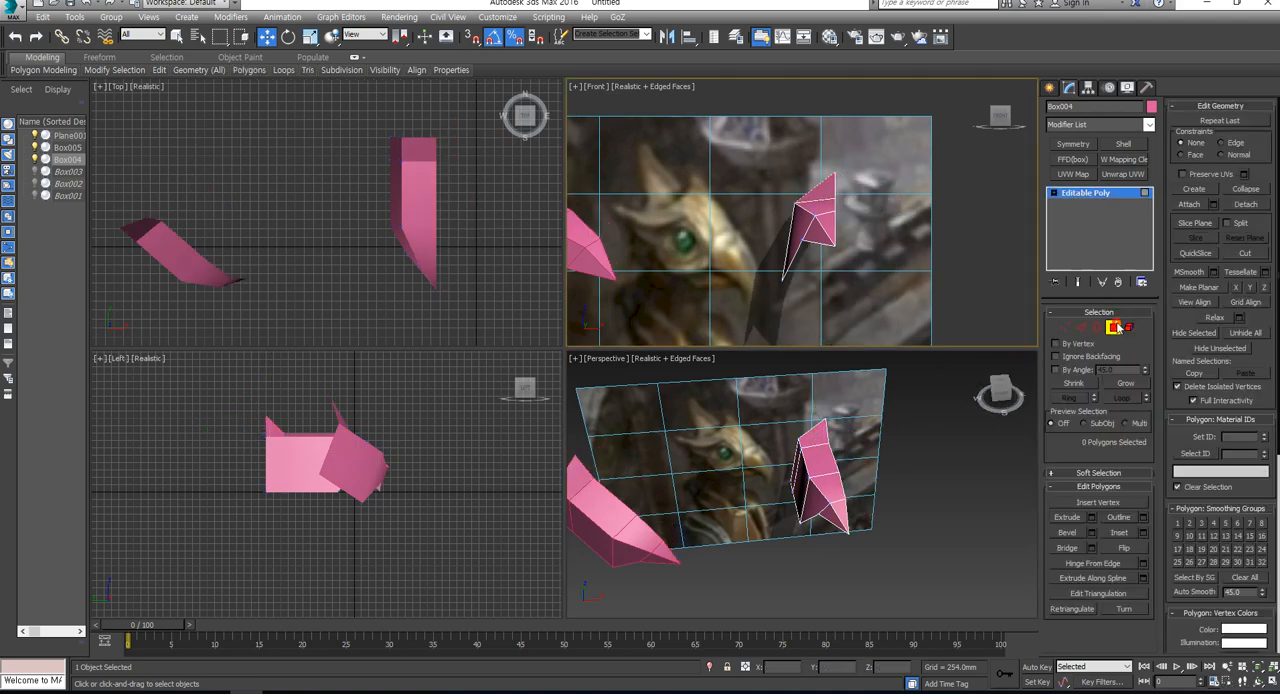
click(1117, 328)
- Apply a Symmetry modifier to the half head, mirrored on the X axis with Flip enabled
click(1074, 144)
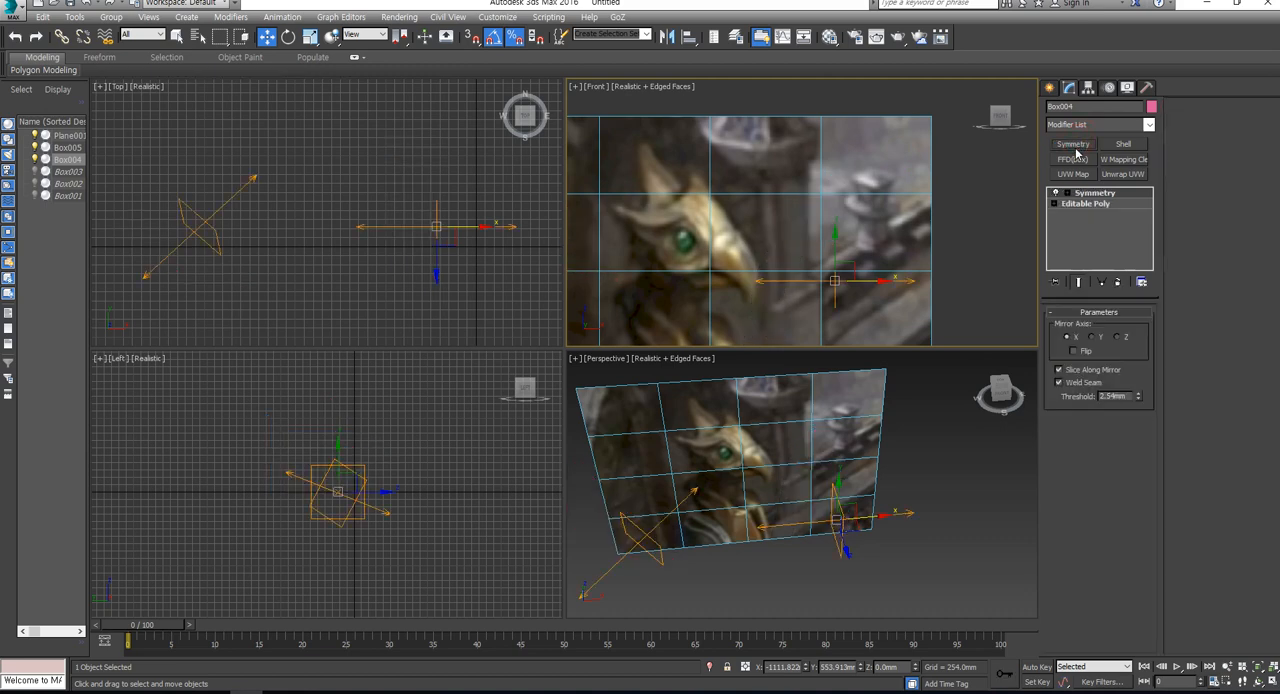
click(1086, 354)
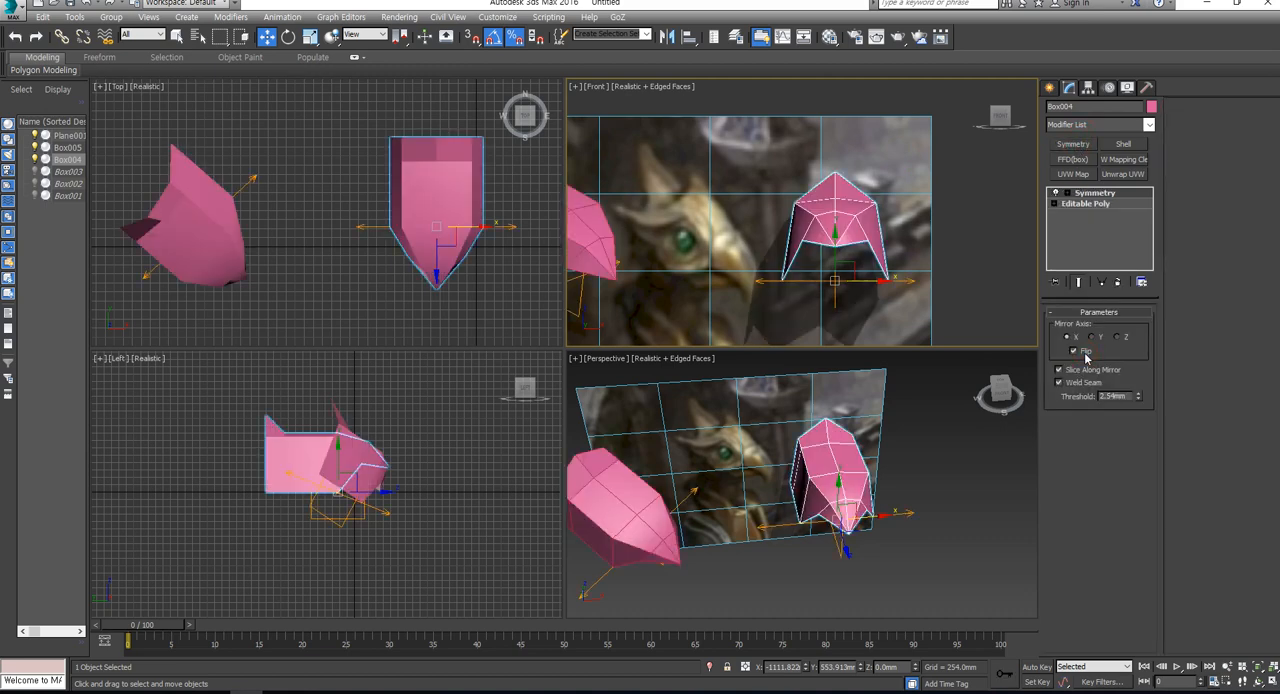
click(949, 560)
scroll(773, 486, up, 2)
click(812, 454)
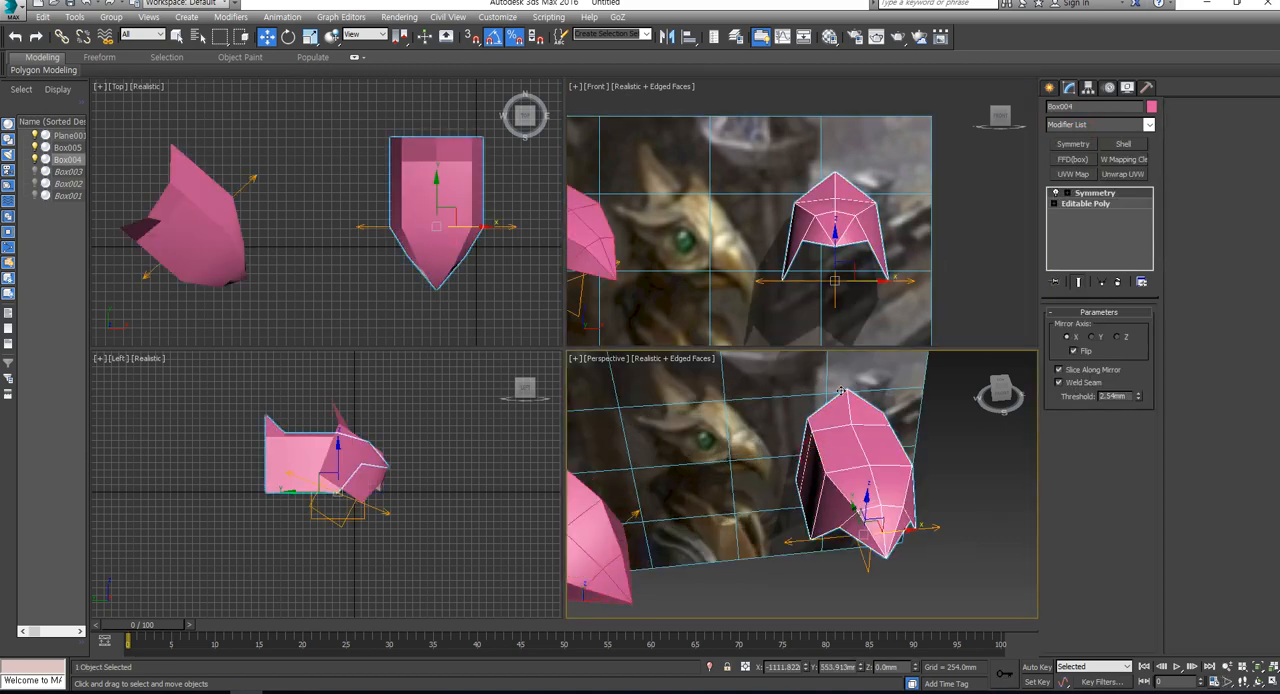
- In the Editable Poly beneath the Symmetry modifier, connect the beak's lengthwise edges to add a cross edge loop
click(1086, 204)
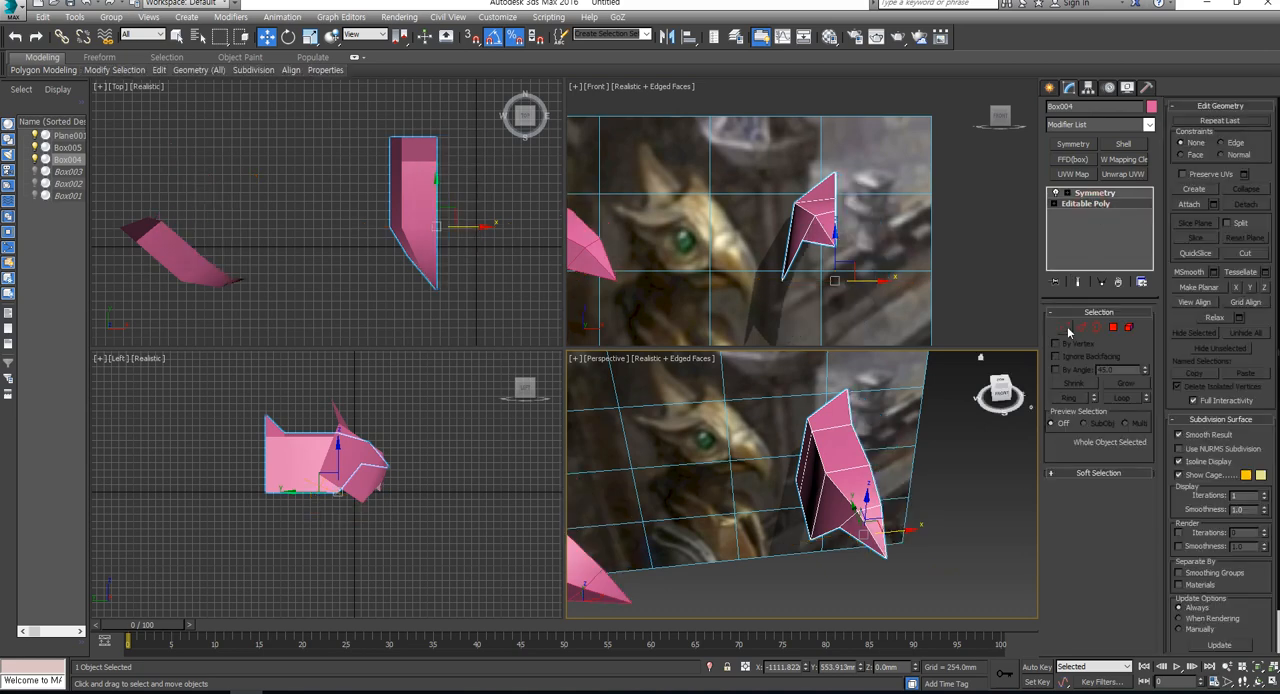
key(1)
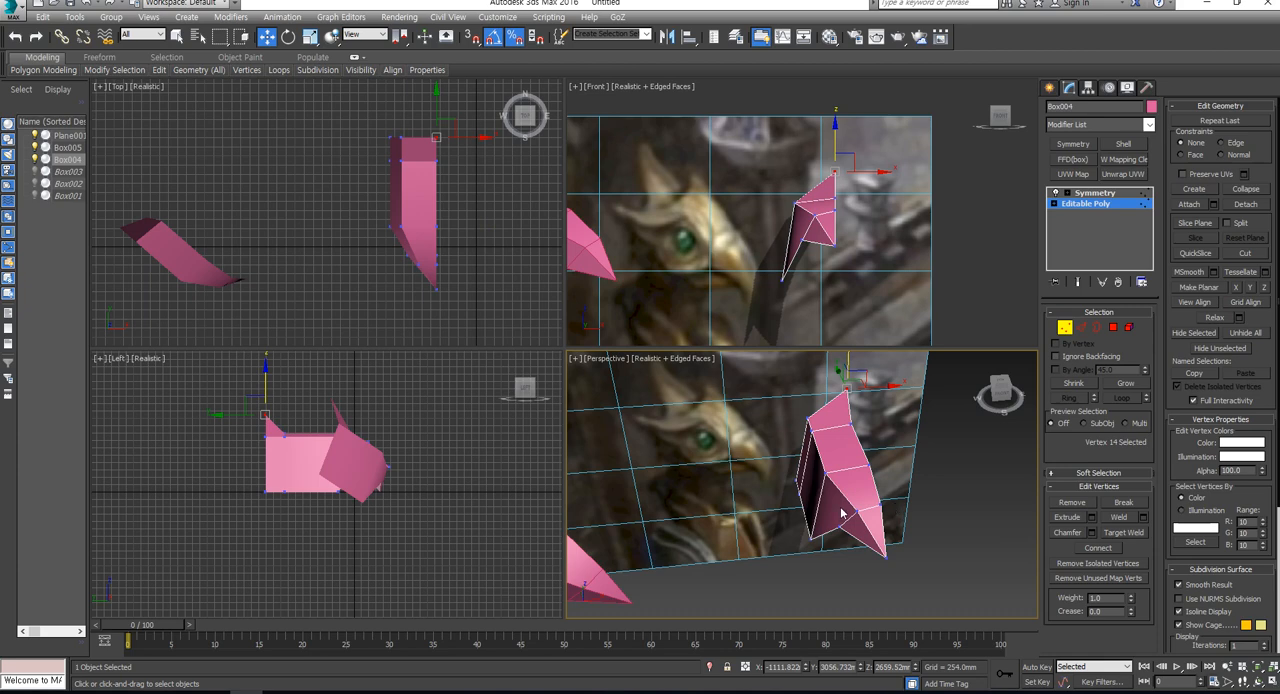
alt+middle_drag(842, 513, 985, 447)
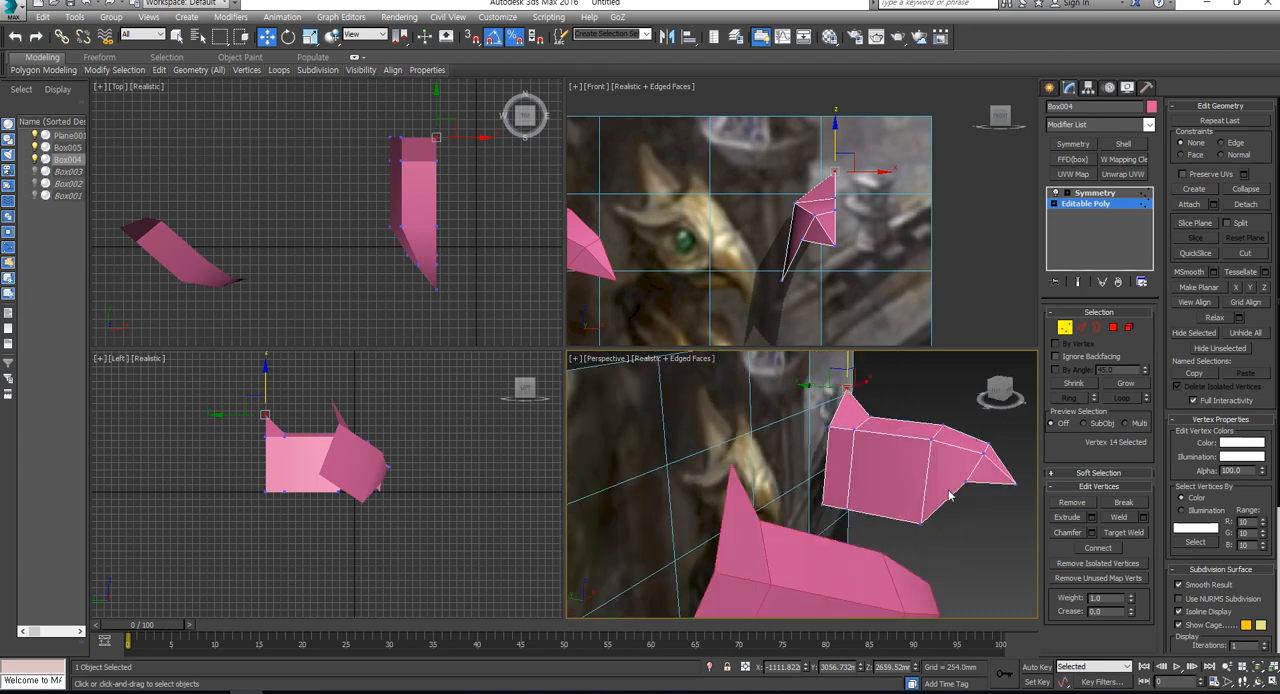
alt+middle_drag(950, 496, 921, 457)
click(1081, 327)
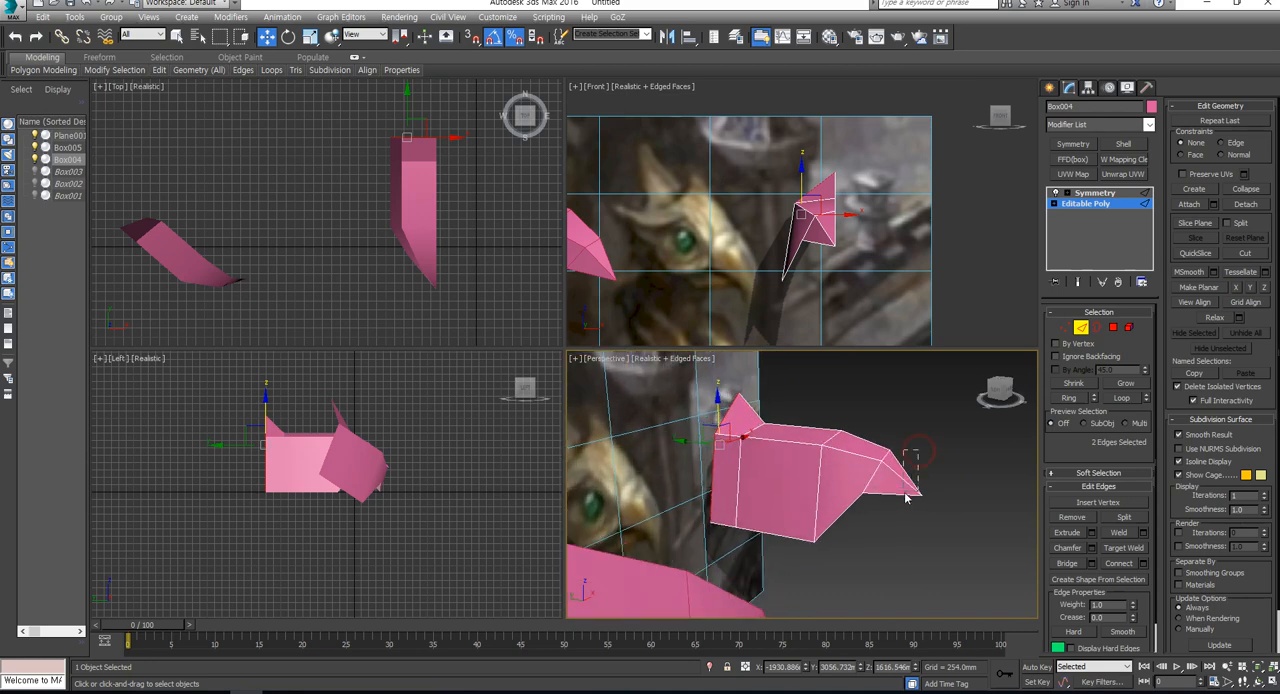
double_click(904, 492)
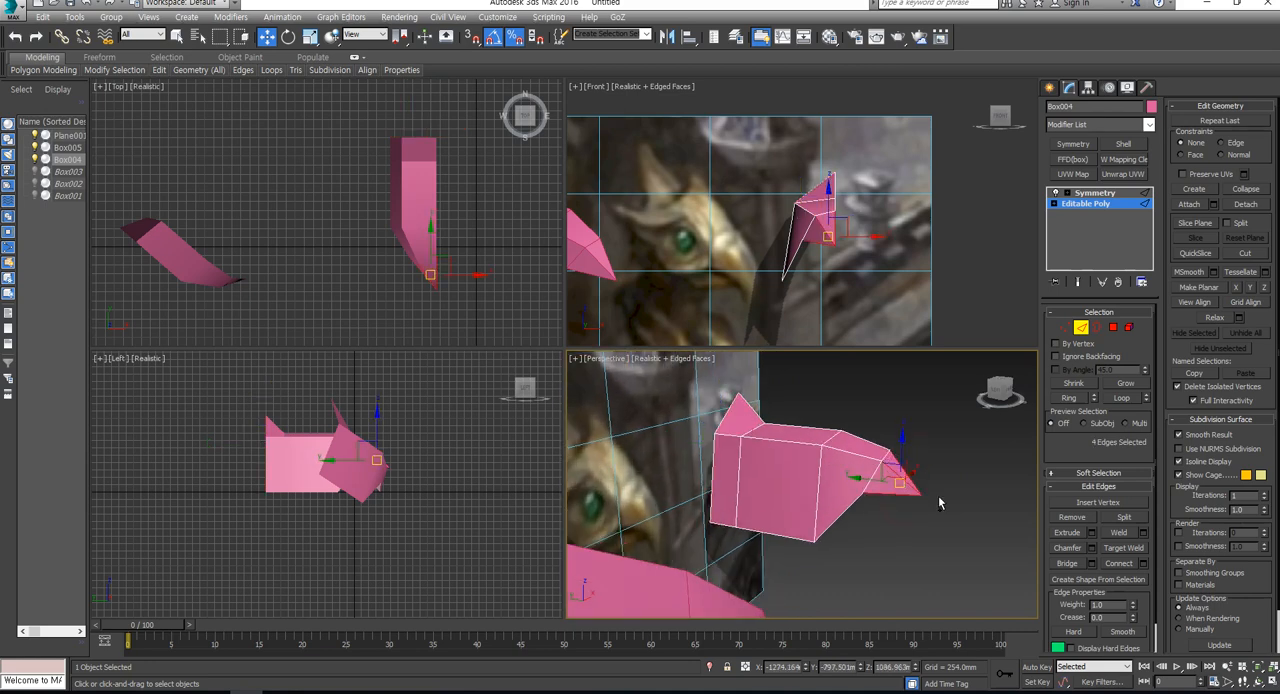
click(1132, 562)
- Move the beak's tip vertex forward and down to give the beak a hooked shape
click(1067, 328)
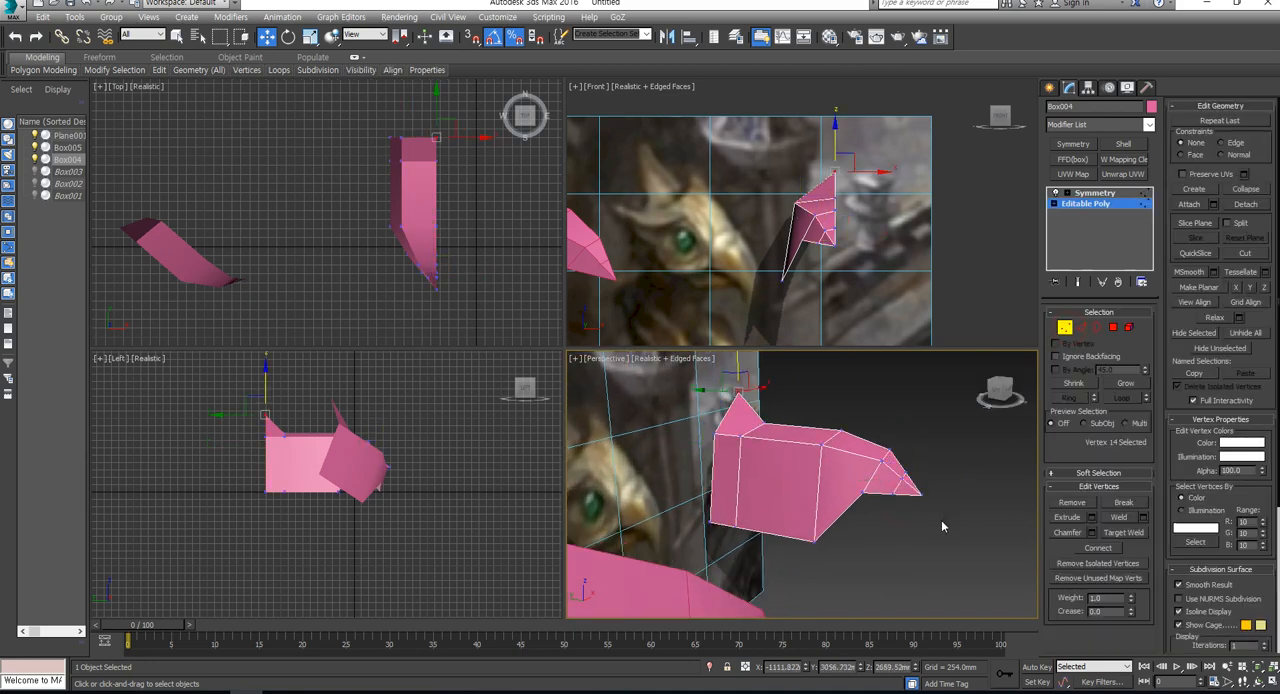
drag(910, 485, 928, 507)
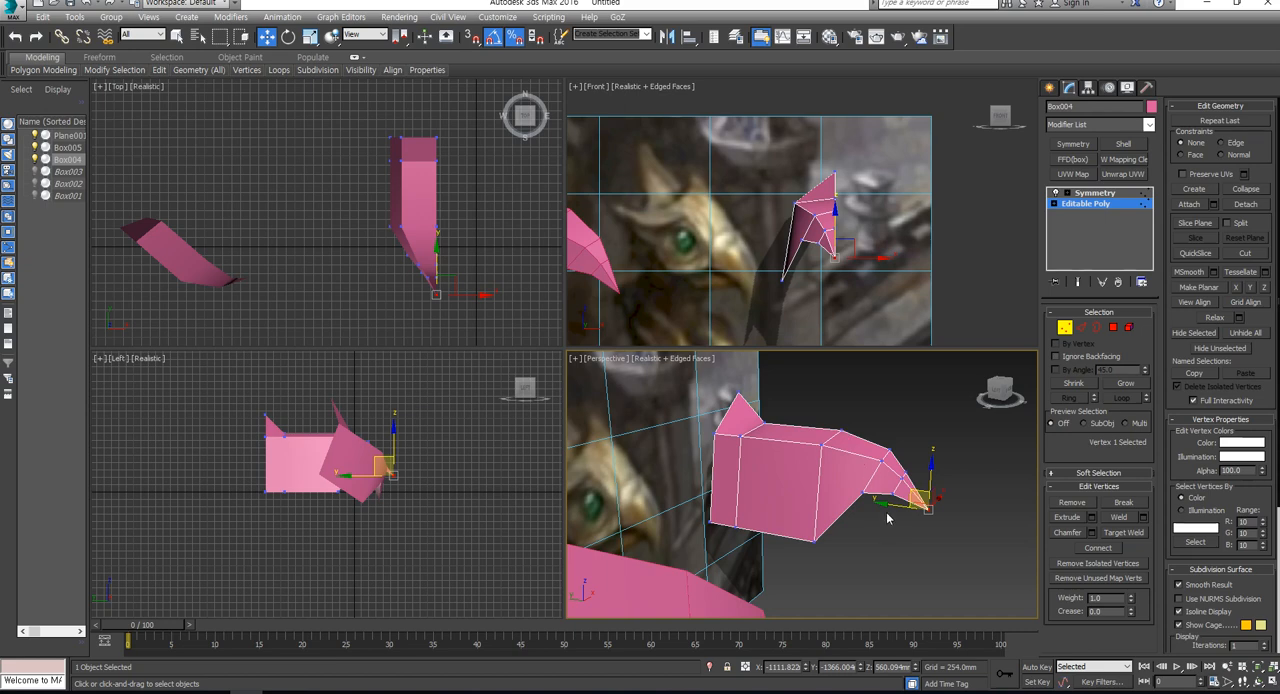
alt+middle_drag(899, 503, 908, 488)
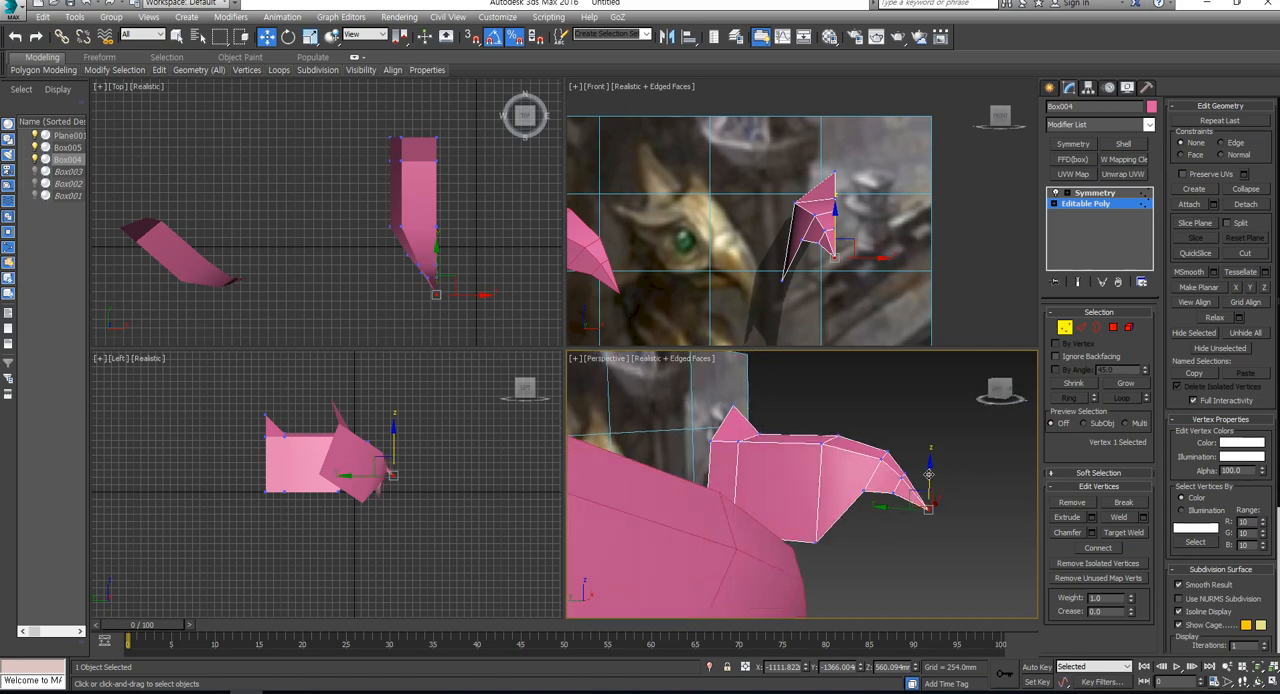
drag(930, 482, 931, 506)
alt+middle_drag(893, 492, 908, 505)
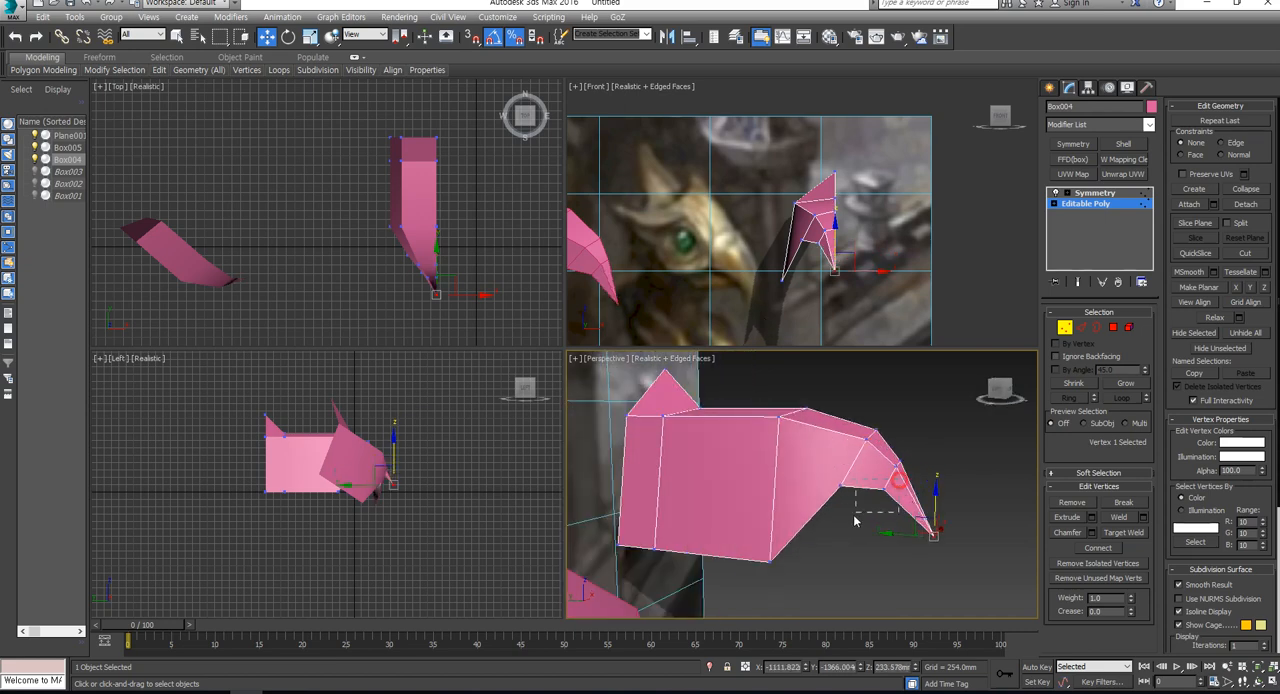
- Lower the beak's underside vertices, and move the column of vertices behind the beak forward with its bottom raised
drag(900, 470, 821, 516)
drag(870, 447, 820, 563)
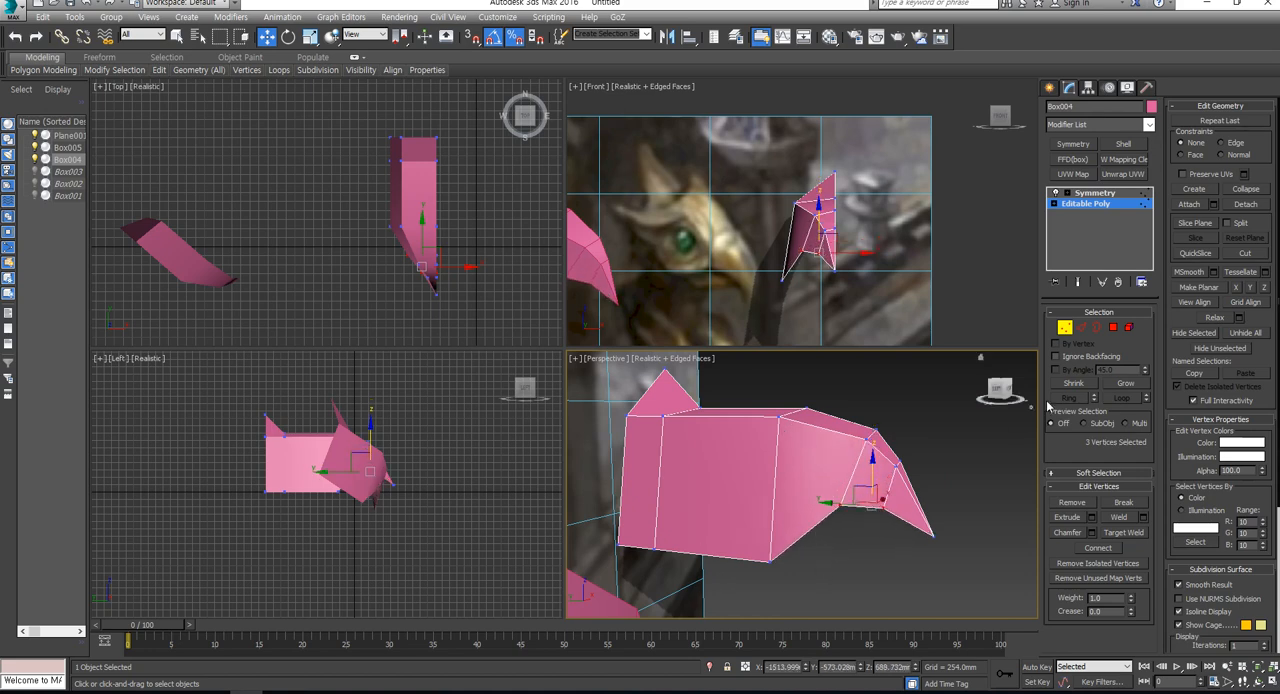
drag(739, 549, 766, 505)
ctrl+drag(822, 380, 797, 436)
- Shorten the back of the head by moving its six rear vertices forward
click(712, 392)
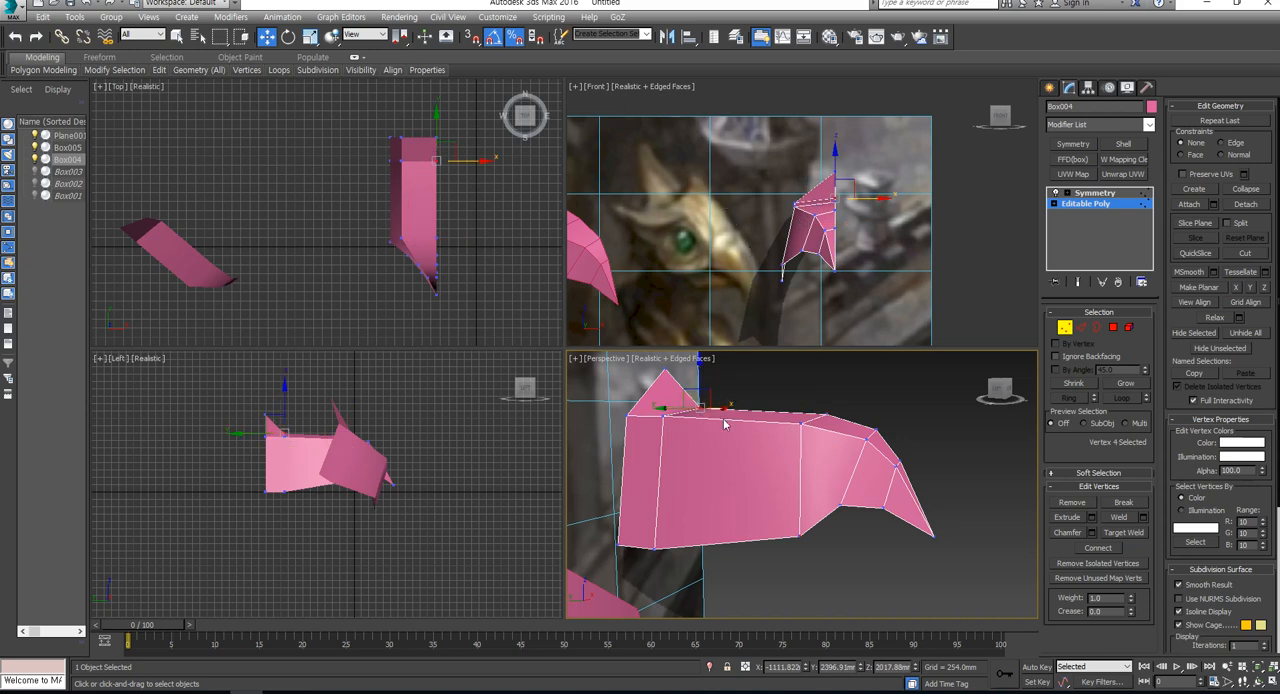
middle_drag(738, 448, 748, 465)
alt+middle_drag(668, 426, 673, 427)
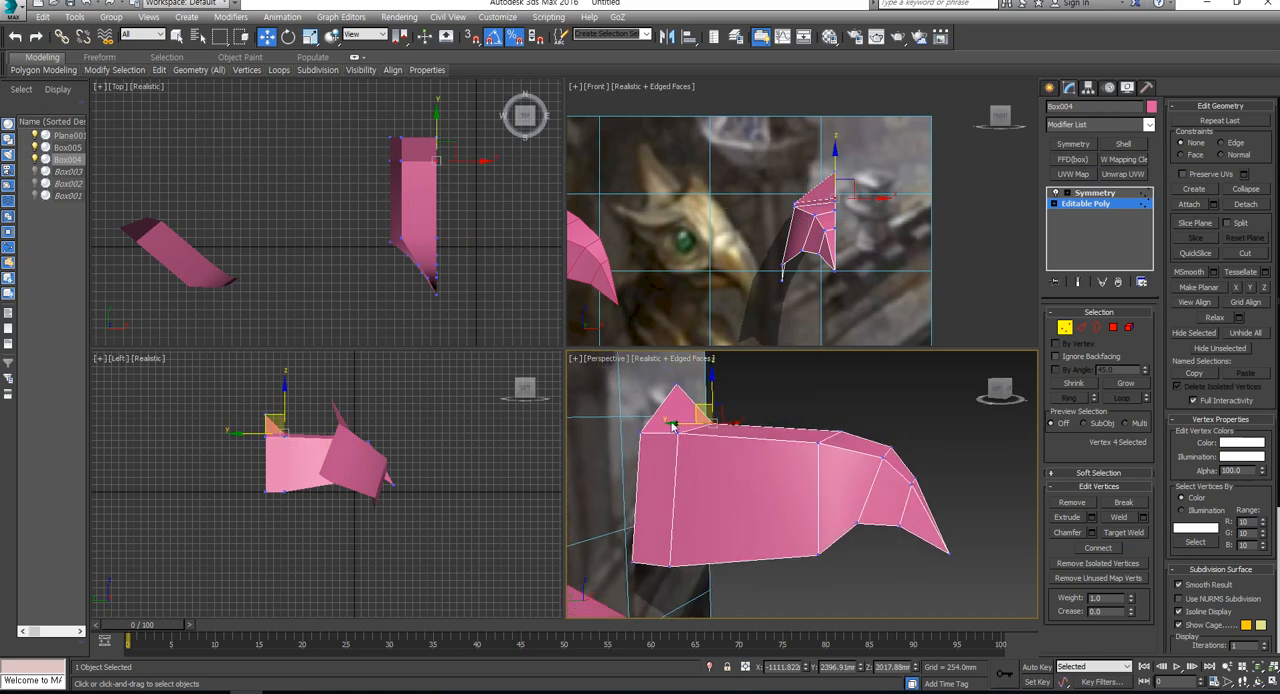
drag(628, 419, 731, 593)
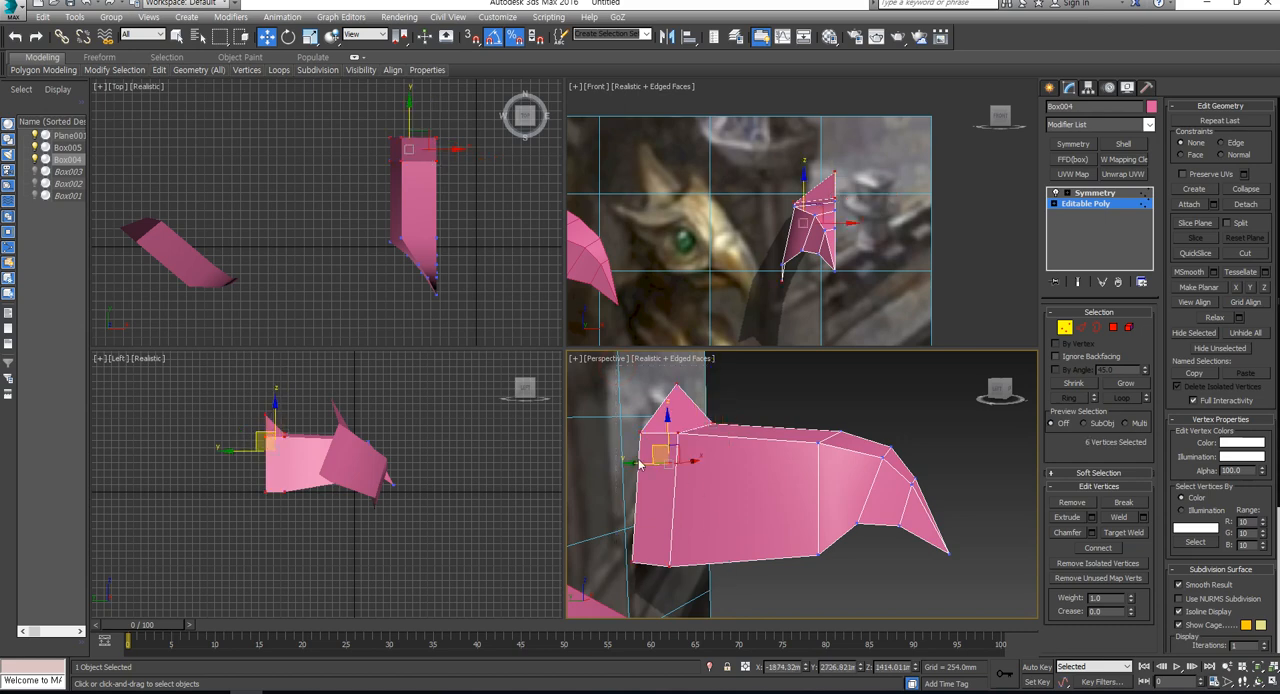
drag(636, 463, 676, 463)
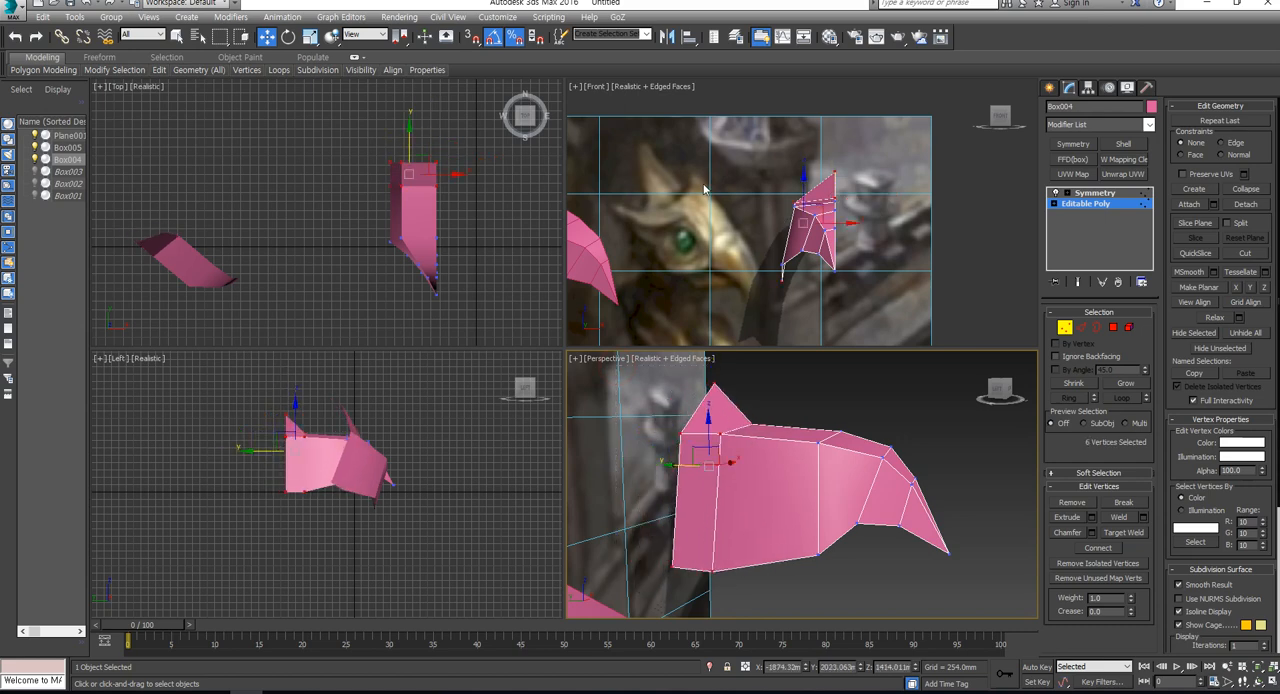
- Rotate all the head's vertices so the beak tilts downward, and raise the centre vertex just in front of the crest
key(ctrl+a)
key(e)
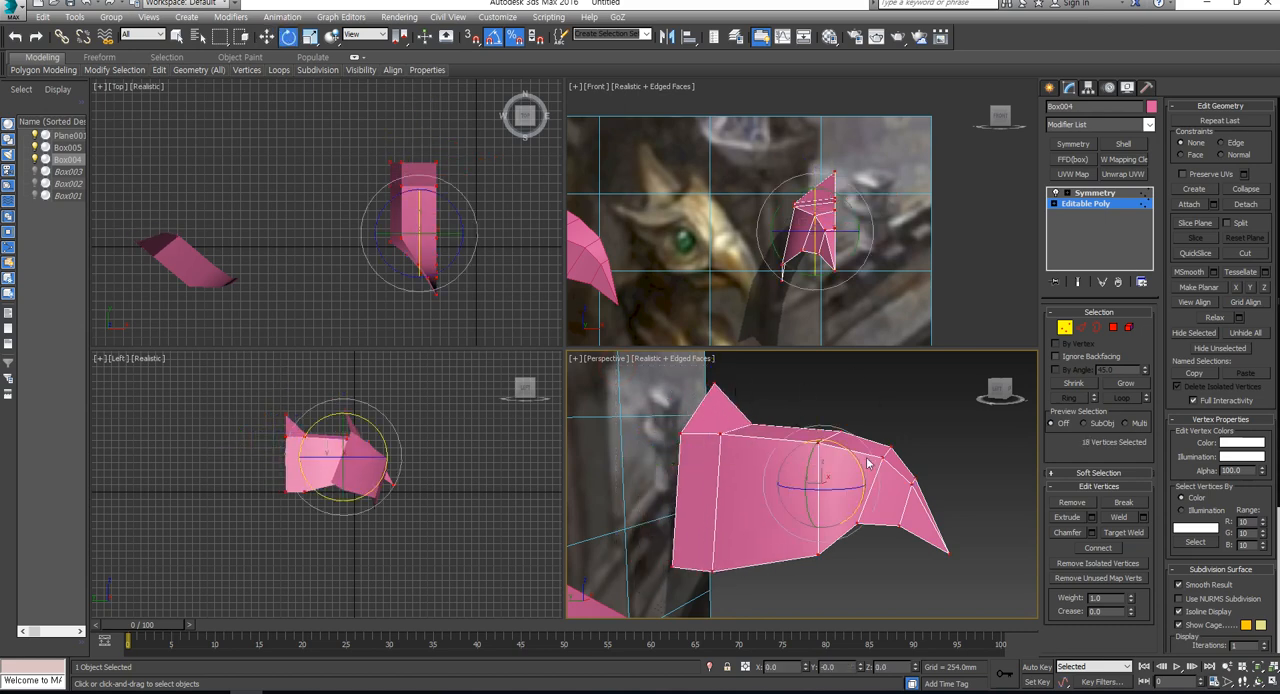
mouse_move(845, 446)
mouse_down()
mouse_move(850, 460)
mouse_move(857, 443)
mouse_up()
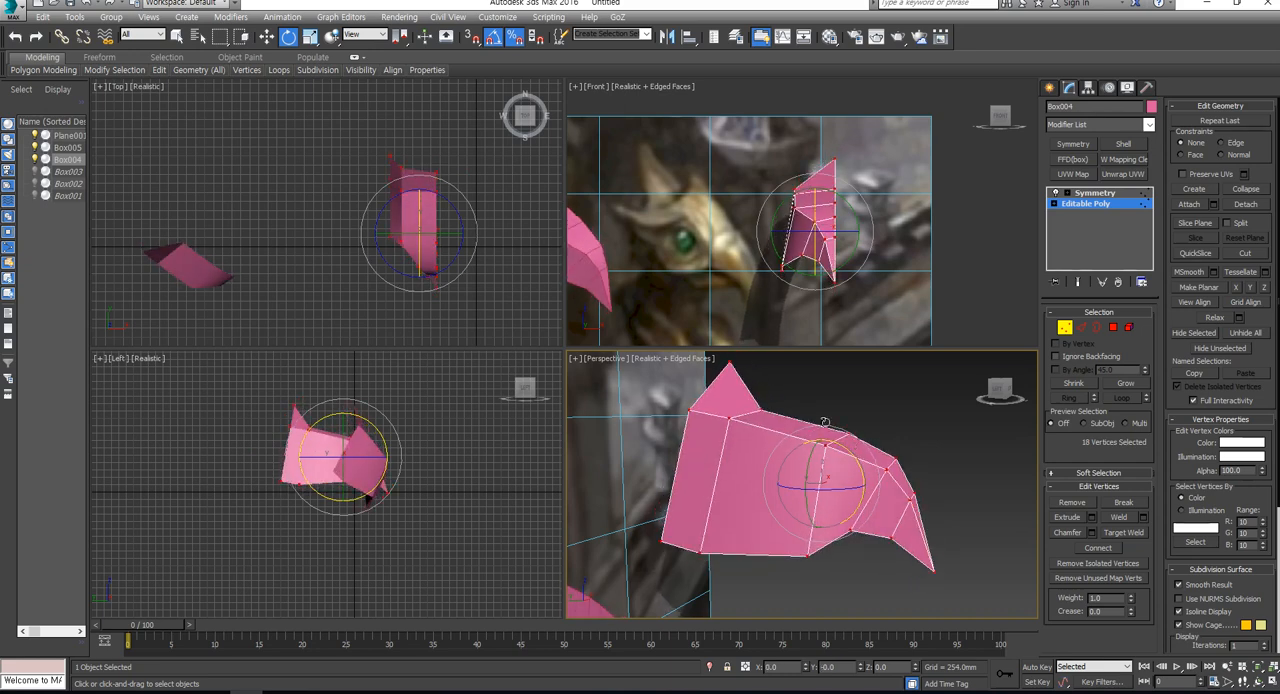
drag(787, 385, 766, 424)
key(w)
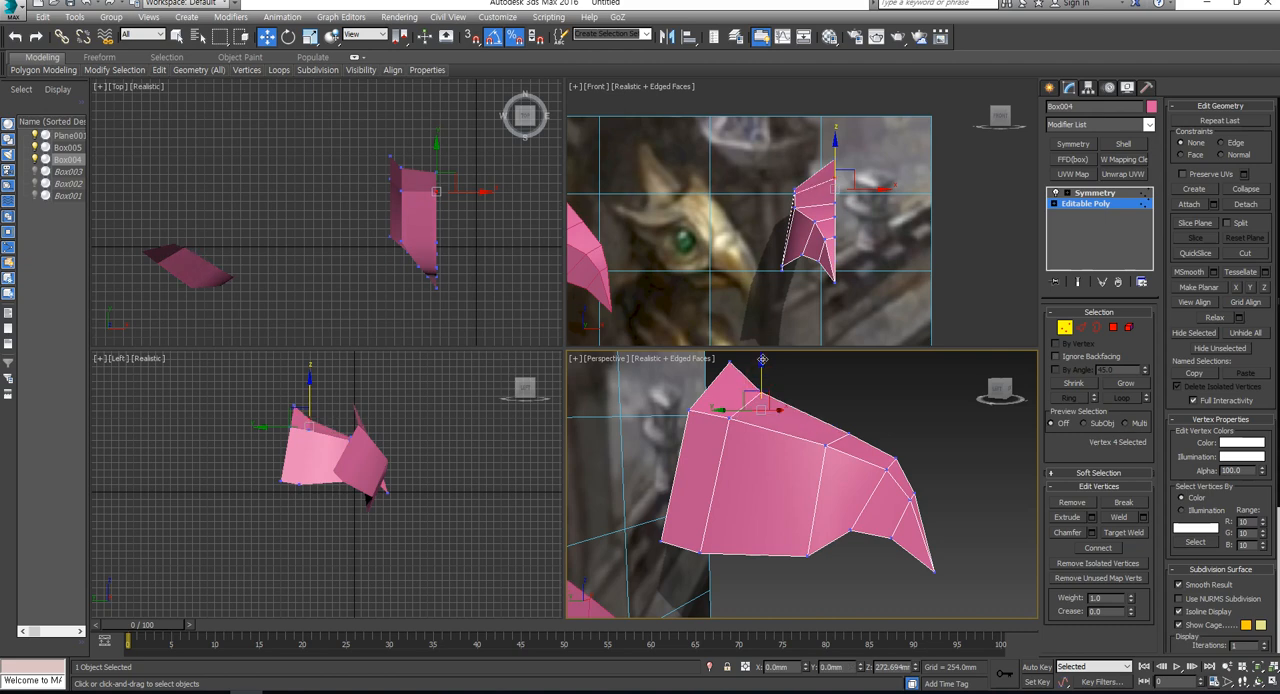
- Connect the head's middle side edges to add a vertical edge loop, and raise its top centre vertex slightly
click(1081, 327)
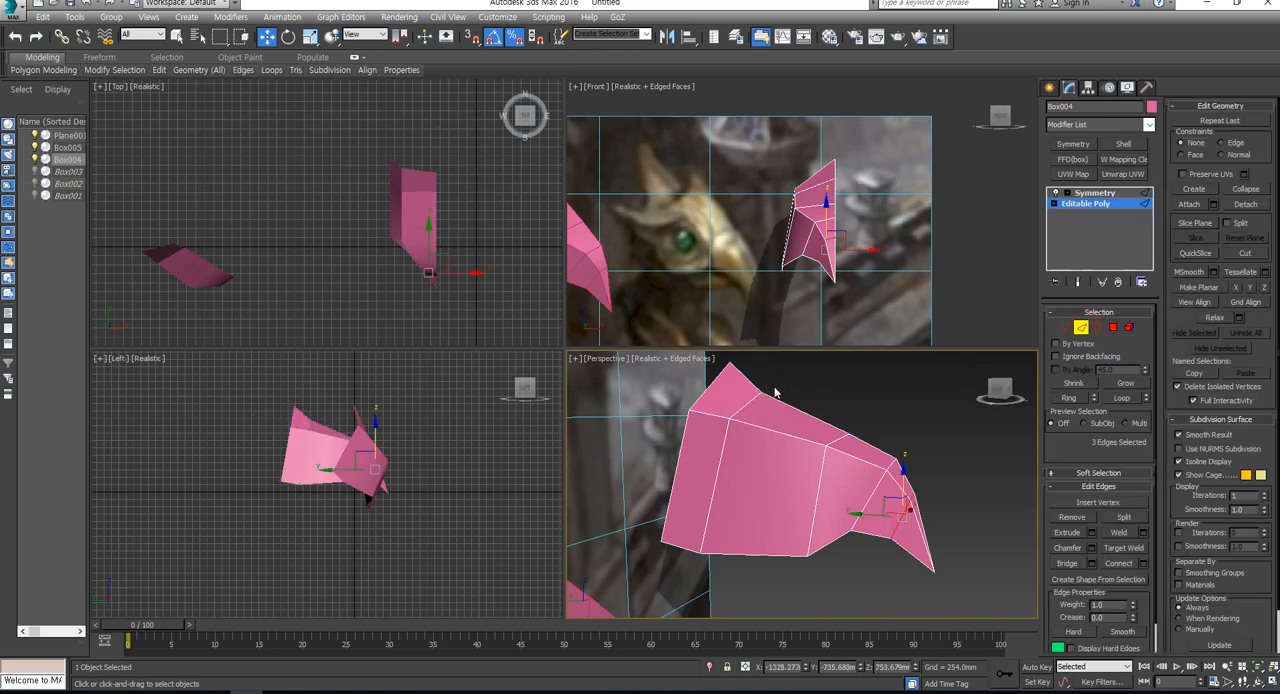
drag(783, 383, 791, 596)
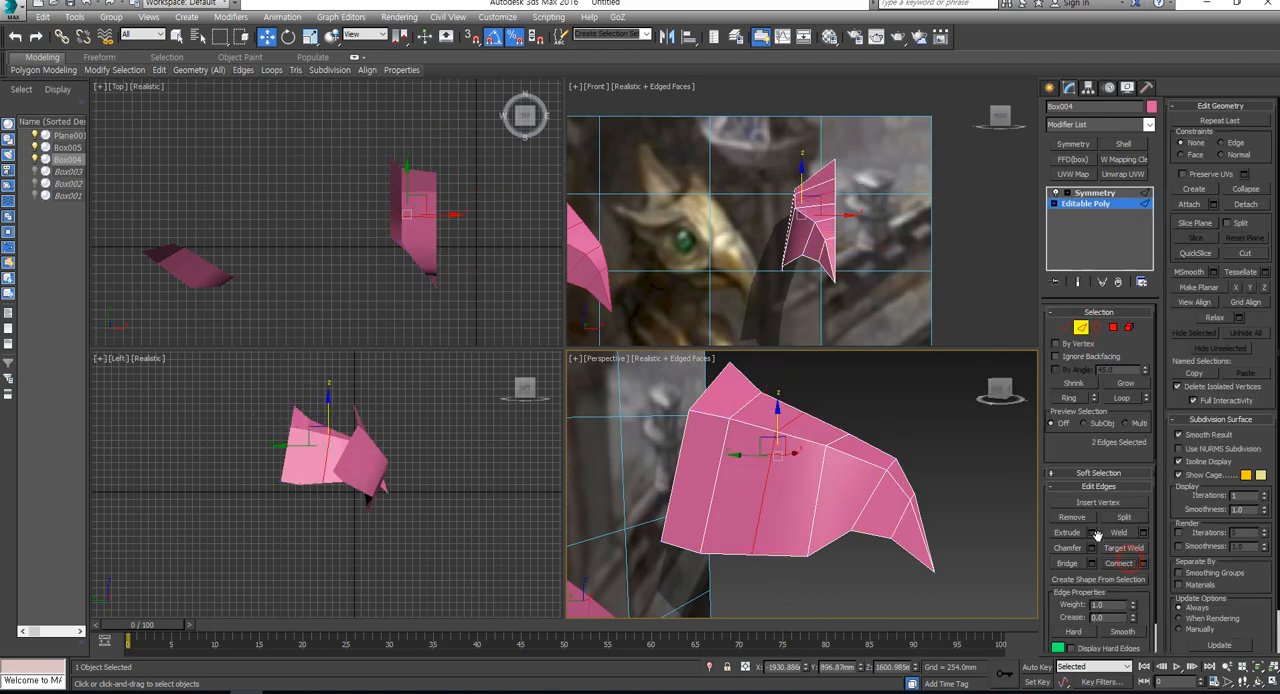
click(1065, 327)
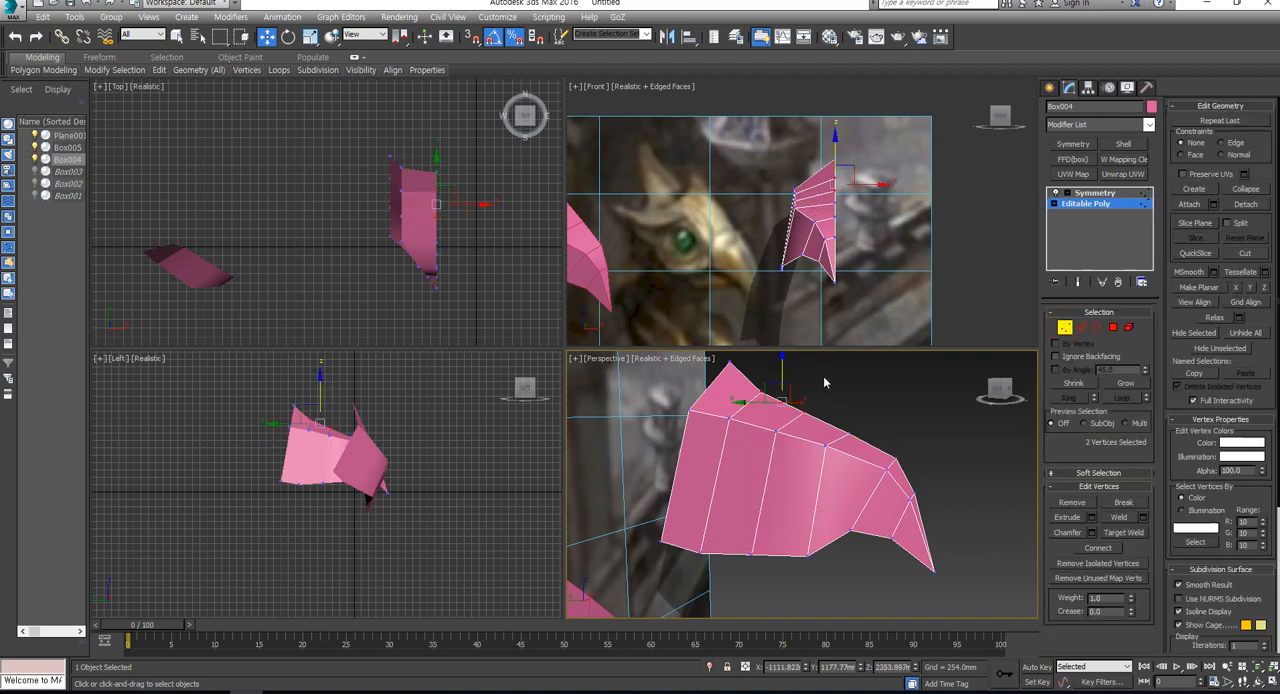
click(762, 392)
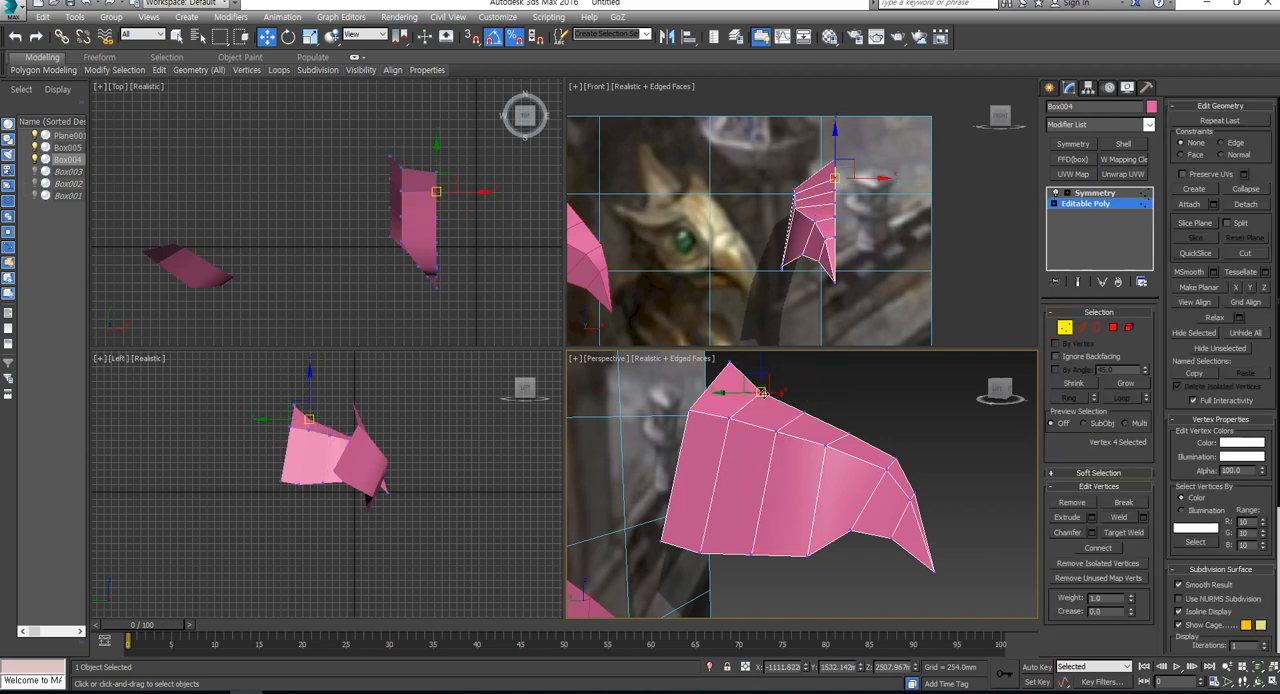
click(805, 411)
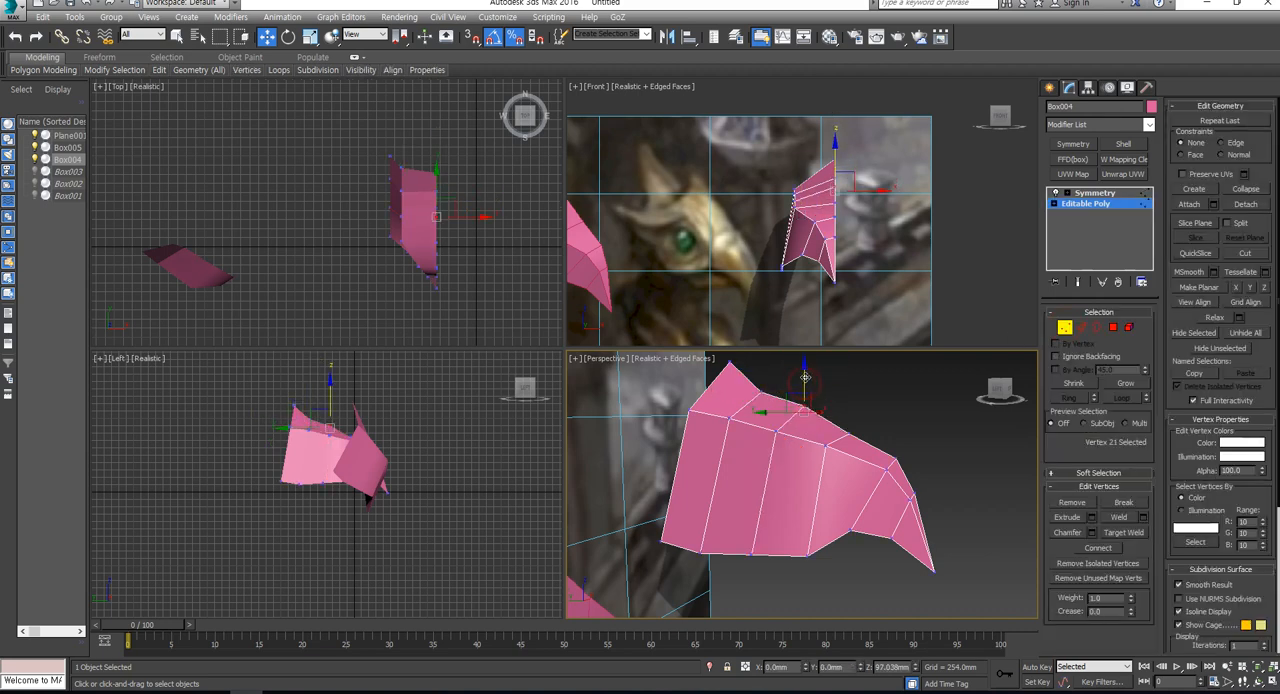
drag(805, 378, 805, 377)
click(765, 383)
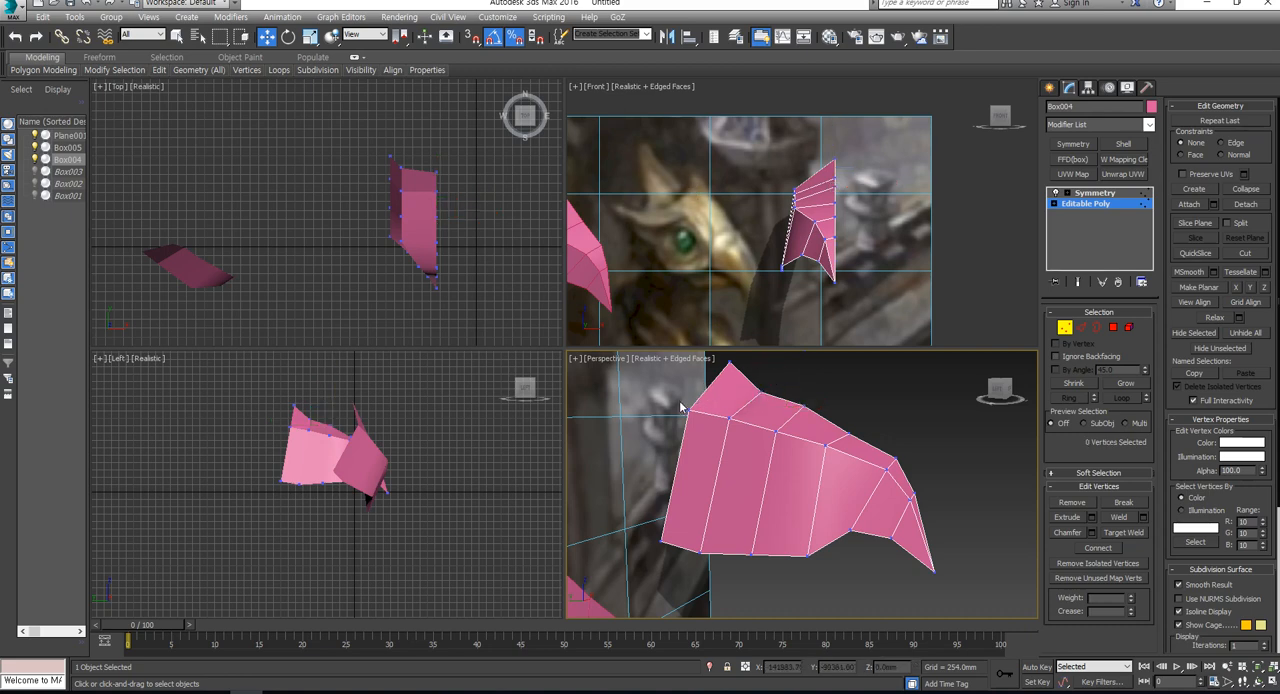
- Raise the two rear vertices on the head's lower side edge, and shift them slightly forward
click(1081, 327)
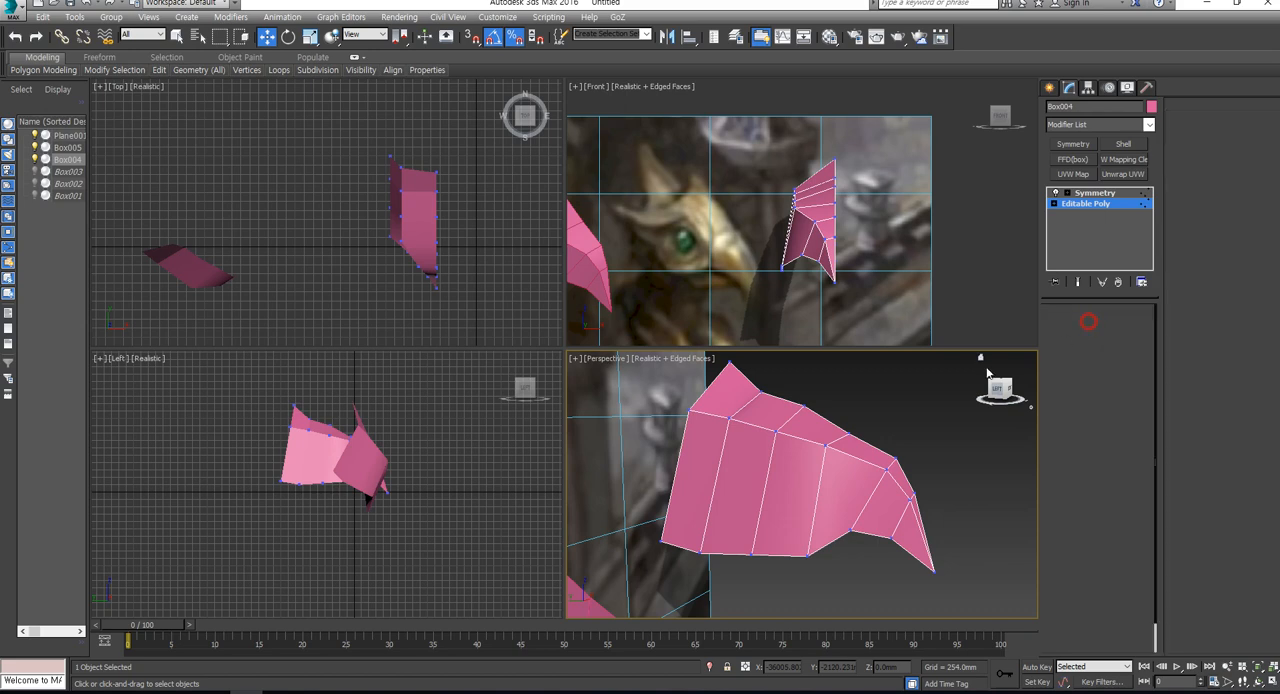
click(708, 386)
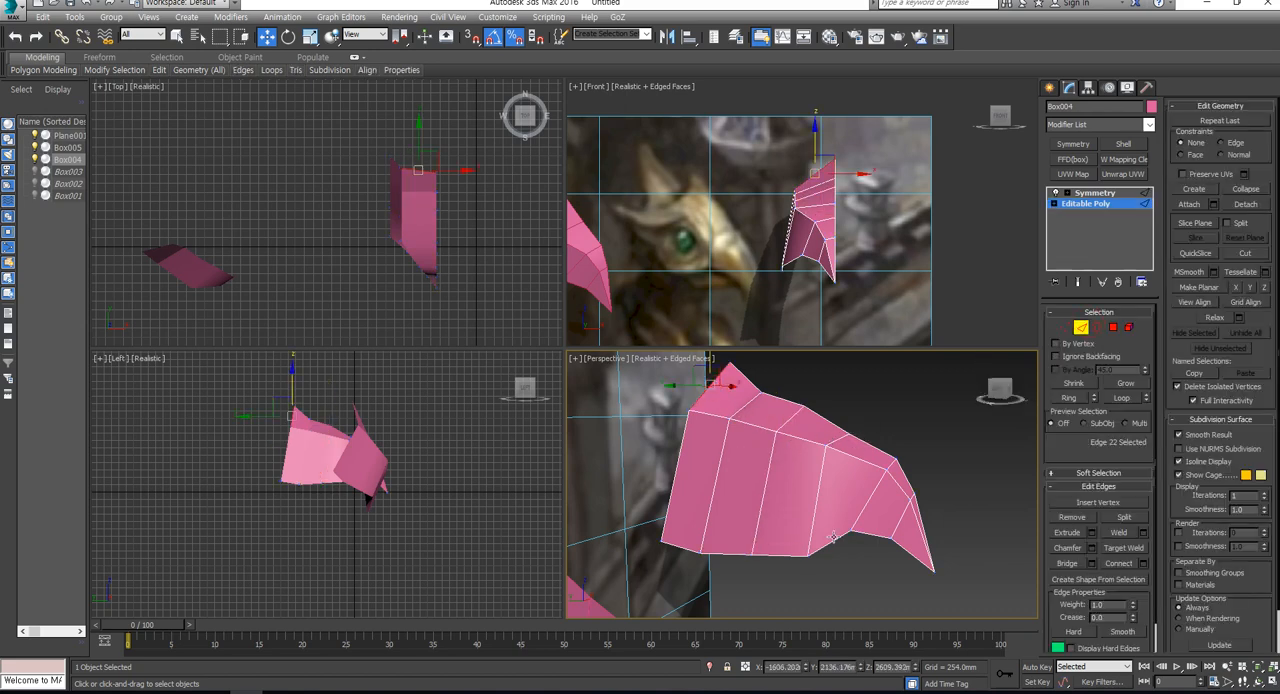
click(1065, 327)
drag(774, 580, 642, 523)
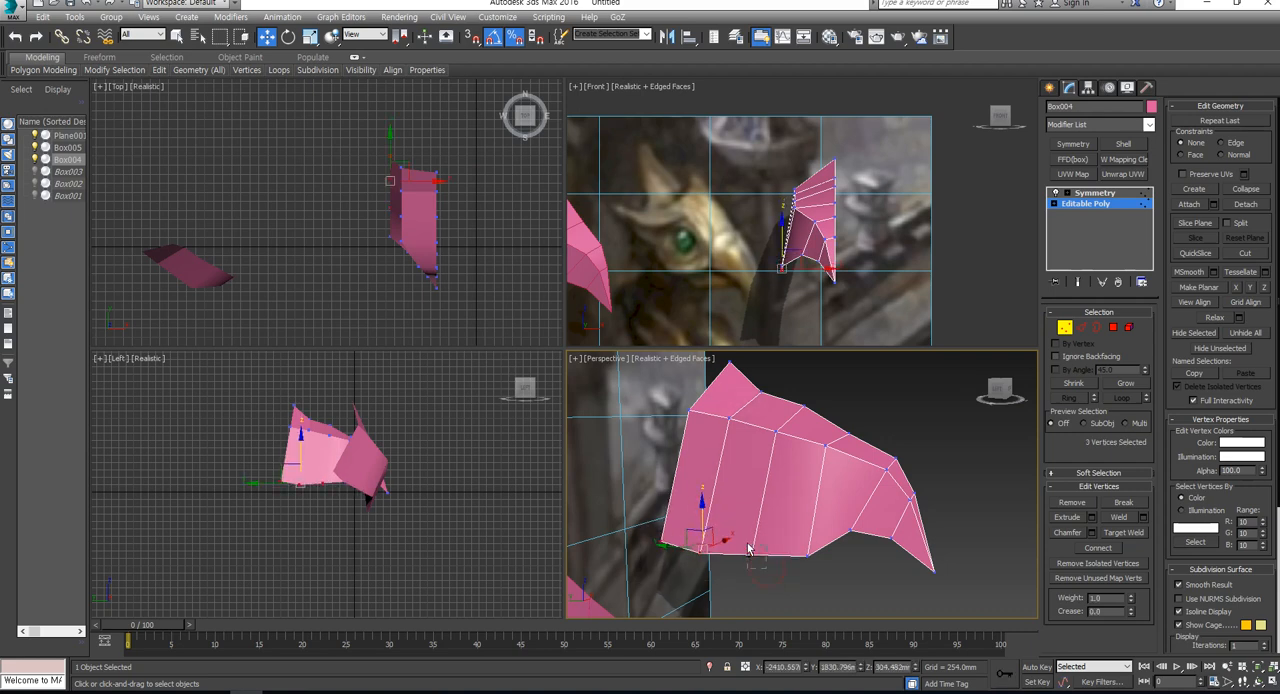
alt+drag(748, 549, 744, 544)
drag(681, 508, 706, 440)
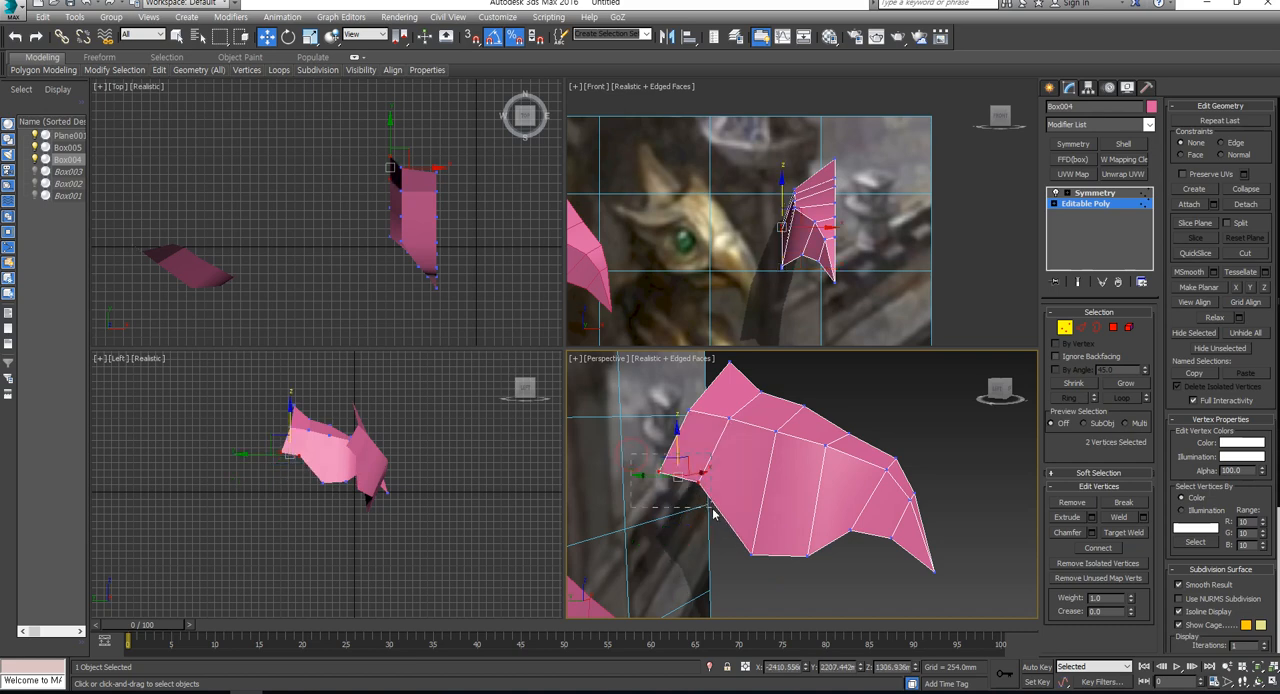
alt+middle_drag(711, 509, 763, 557)
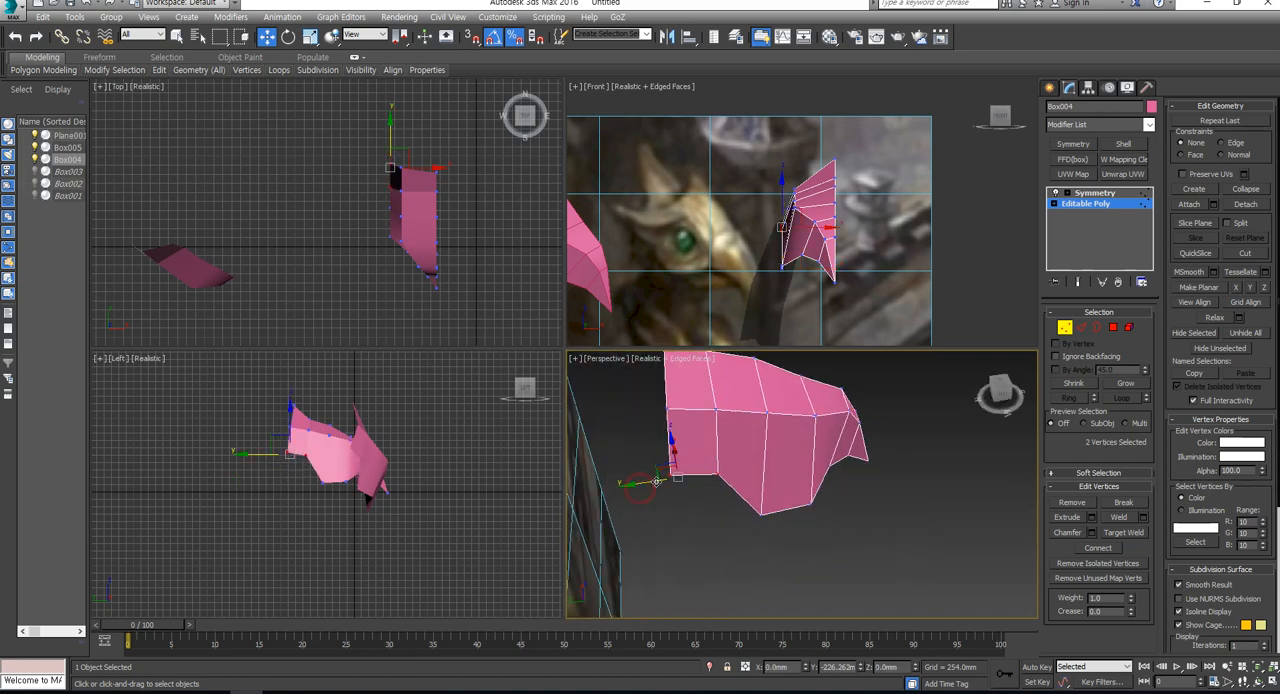
- Enlarge the head in the Left view and display it shaded with edged faces
scroll(285, 440, up, 6)
key(F3)
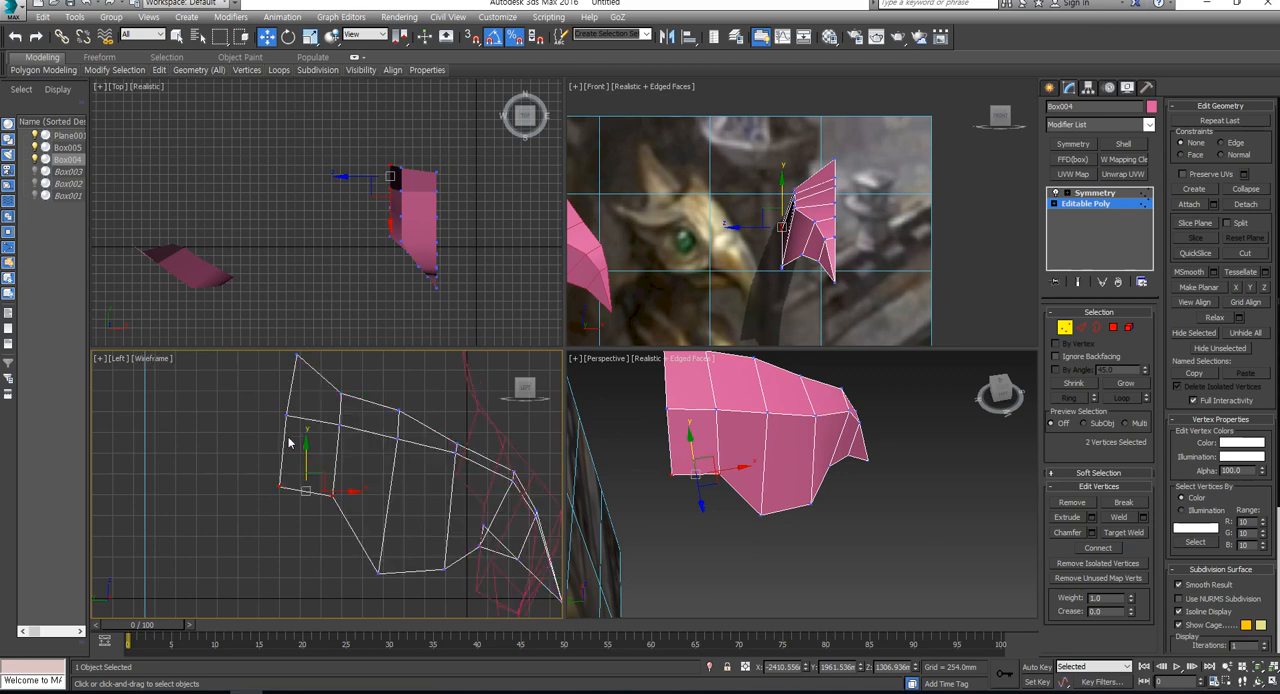
key(F3)
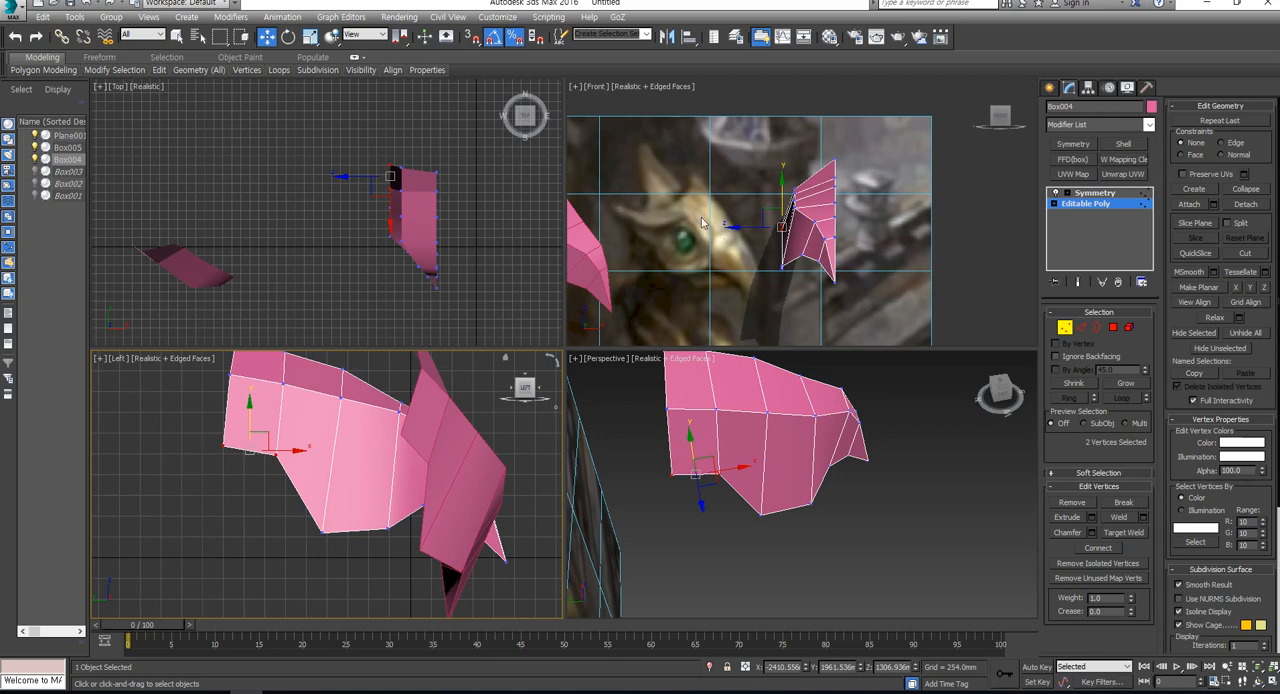
middle_drag(492, 426, 464, 458)
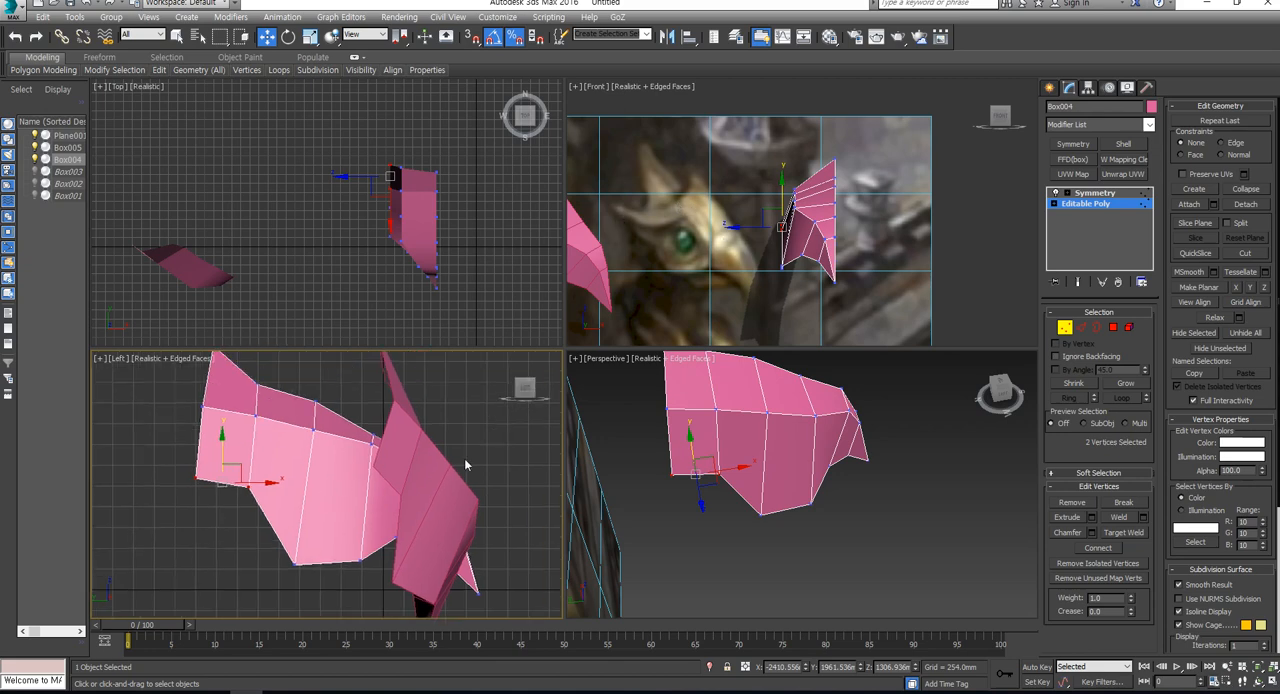
- Hide the rotated reference copy of the head, and select the original head model
click(1063, 329)
alt+middle_drag(831, 551, 733, 520)
click(640, 543)
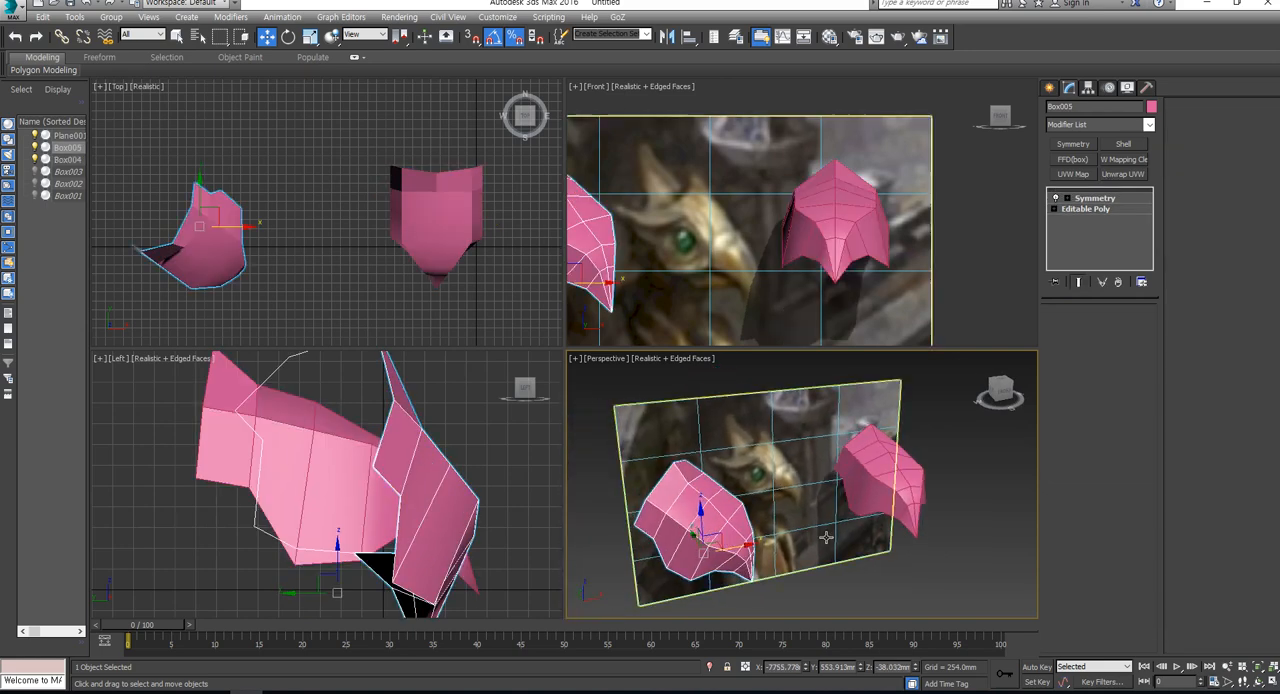
right_click(733, 520)
click(765, 488)
scroll(862, 476, up, 3)
click(862, 476)
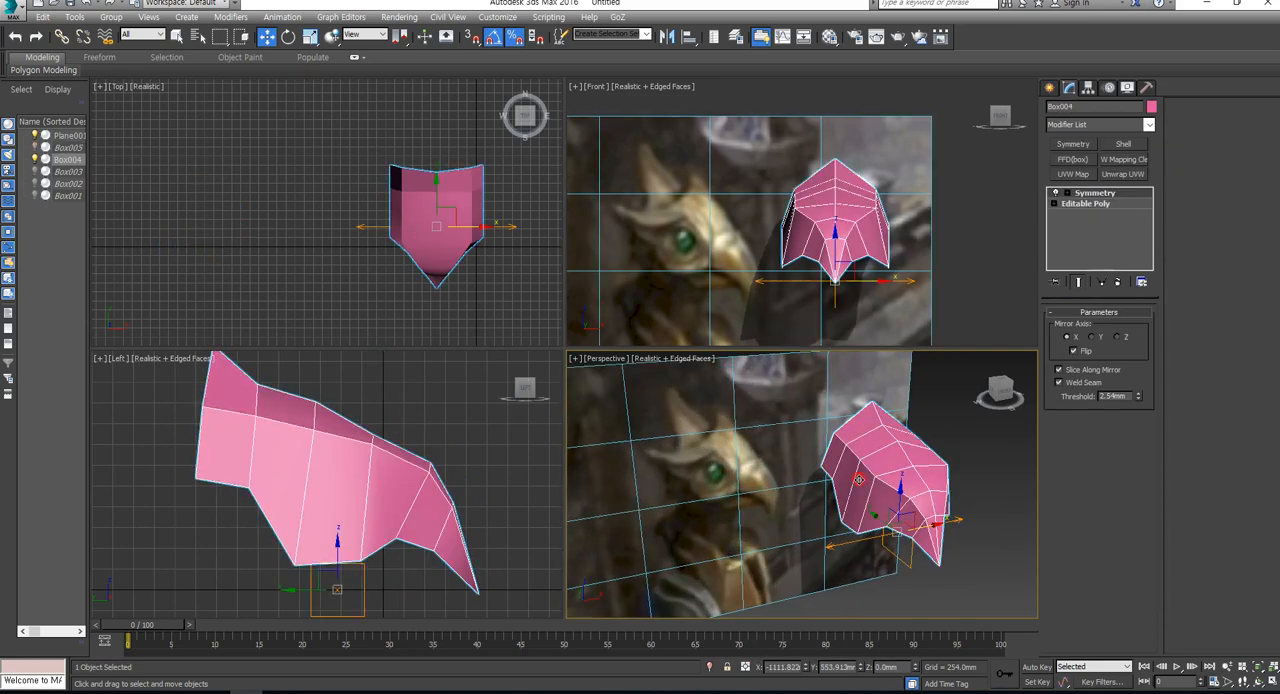
alt+middle_drag(862, 476, 926, 498)
- In the Top view, narrow the cheek by moving its side vertices inward, including the lower vertex behind the beak
click(1098, 205)
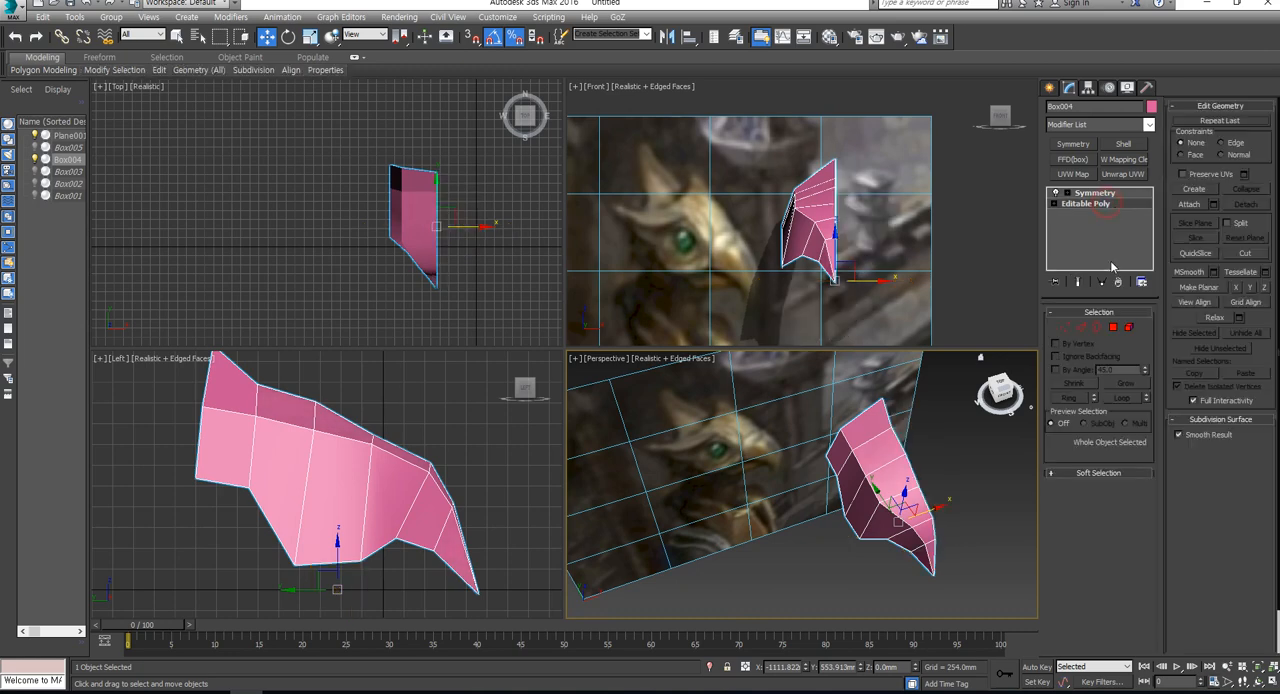
click(1066, 328)
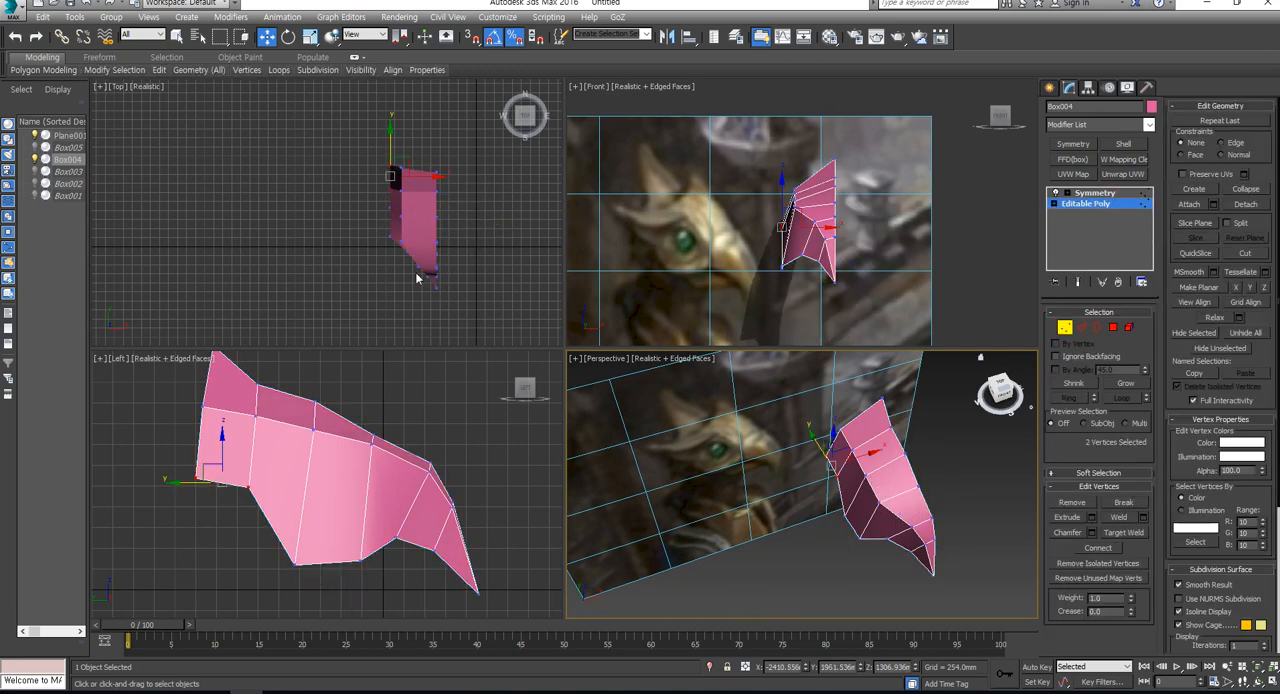
scroll(416, 268, up, 4)
drag(422, 257, 440, 241)
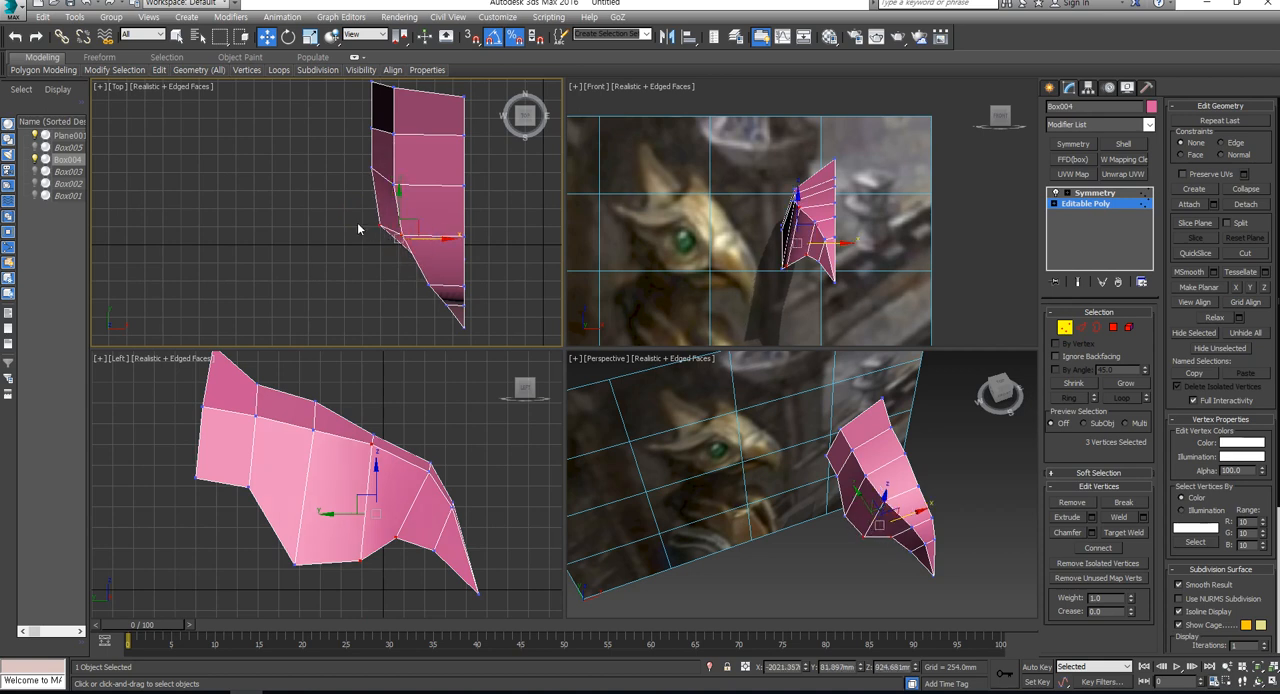
drag(355, 221, 416, 244)
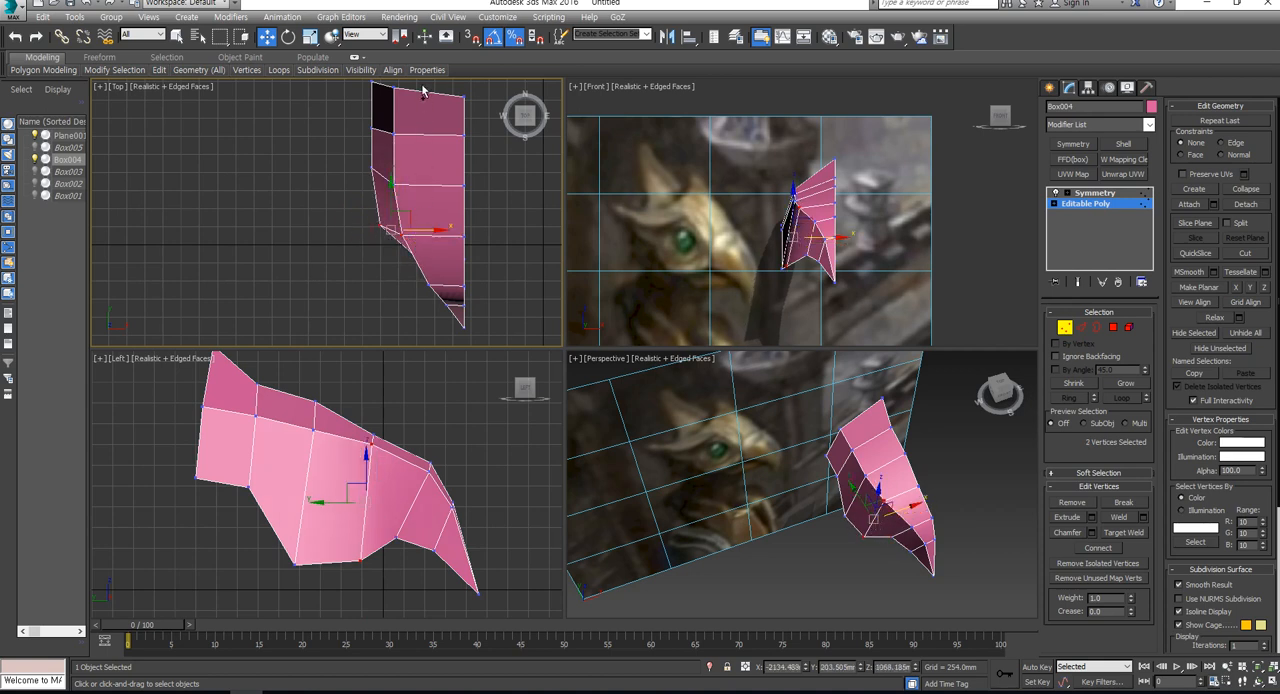
middle_drag(394, 128, 387, 203)
ctrl+drag(340, 234, 429, 285)
middle_drag(407, 314, 403, 251)
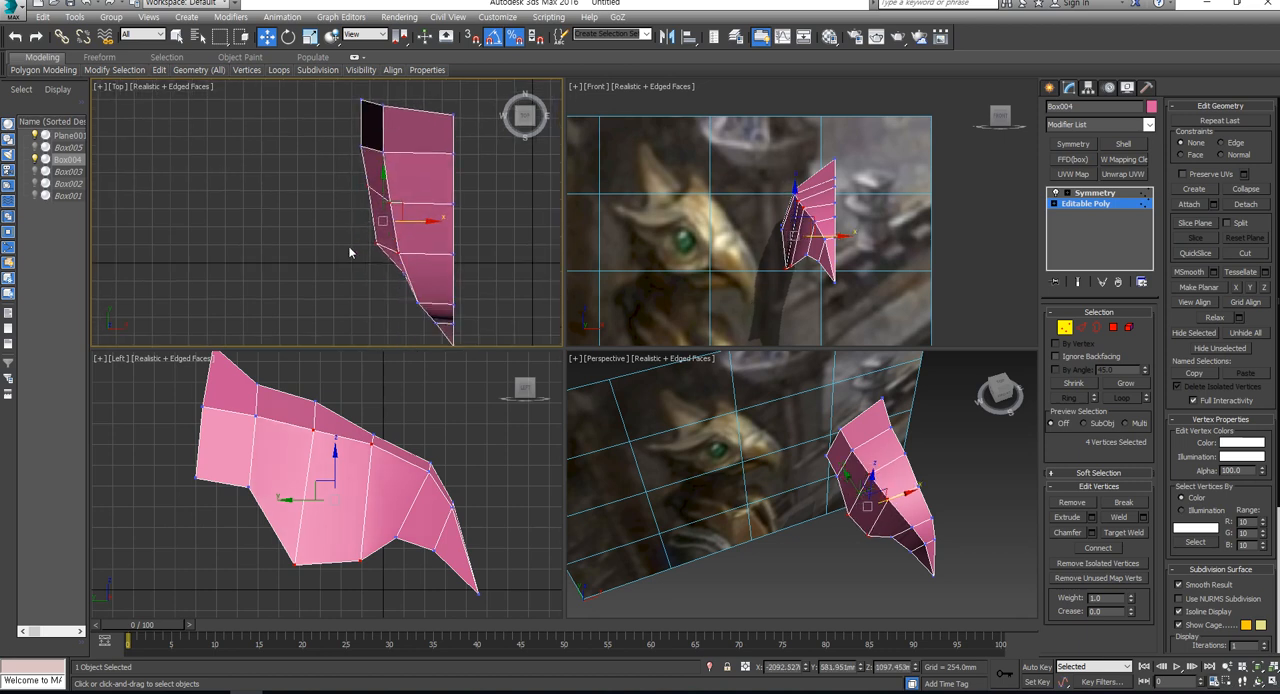
drag(351, 236, 391, 263)
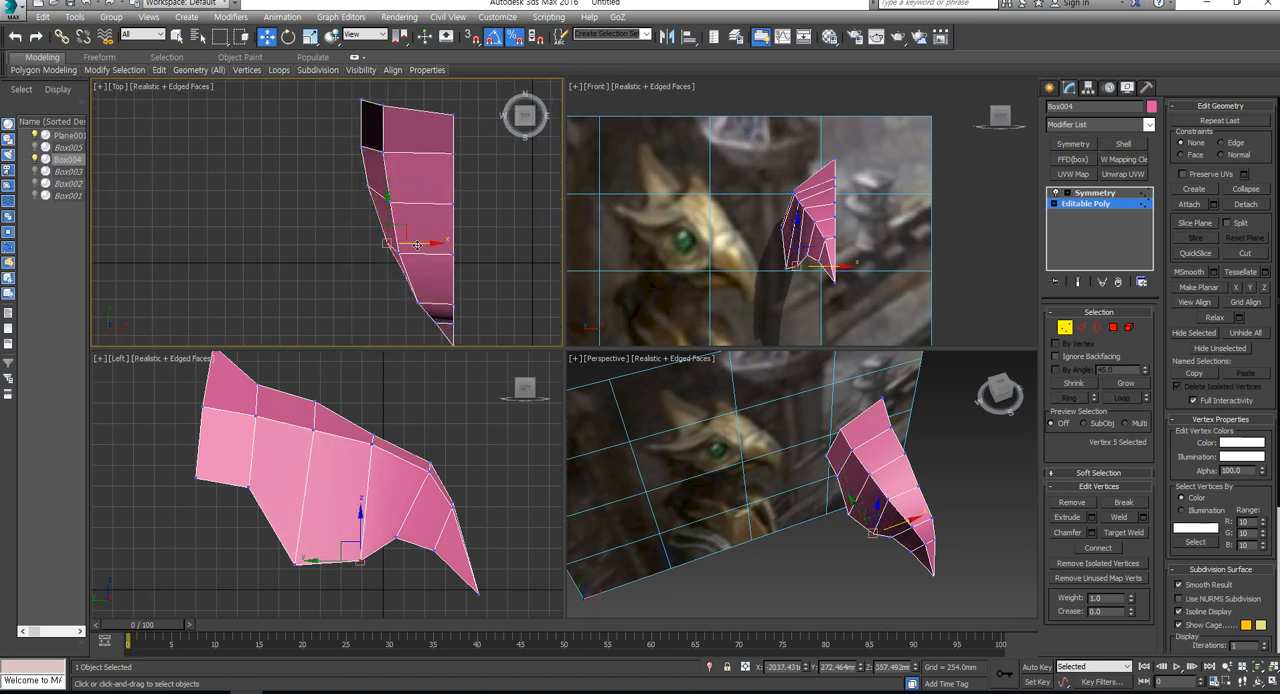
- With the Top view in wireframe, taper the beak by moving its side vertices and those just behind it toward the centre line
key(F3)
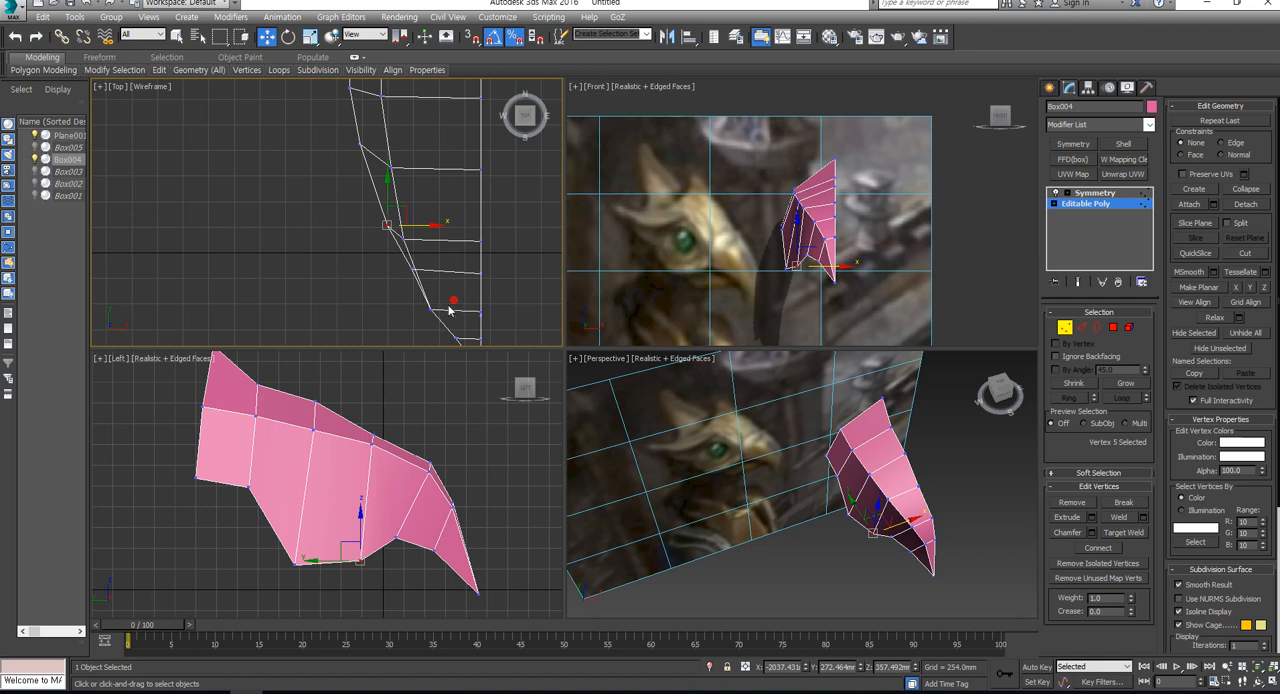
mouse_move(453, 300)
mouse_down()
mouse_move(427, 322)
mouse_move(470, 308)
mouse_up()
middle_drag(463, 326, 443, 262)
drag(446, 267, 431, 300)
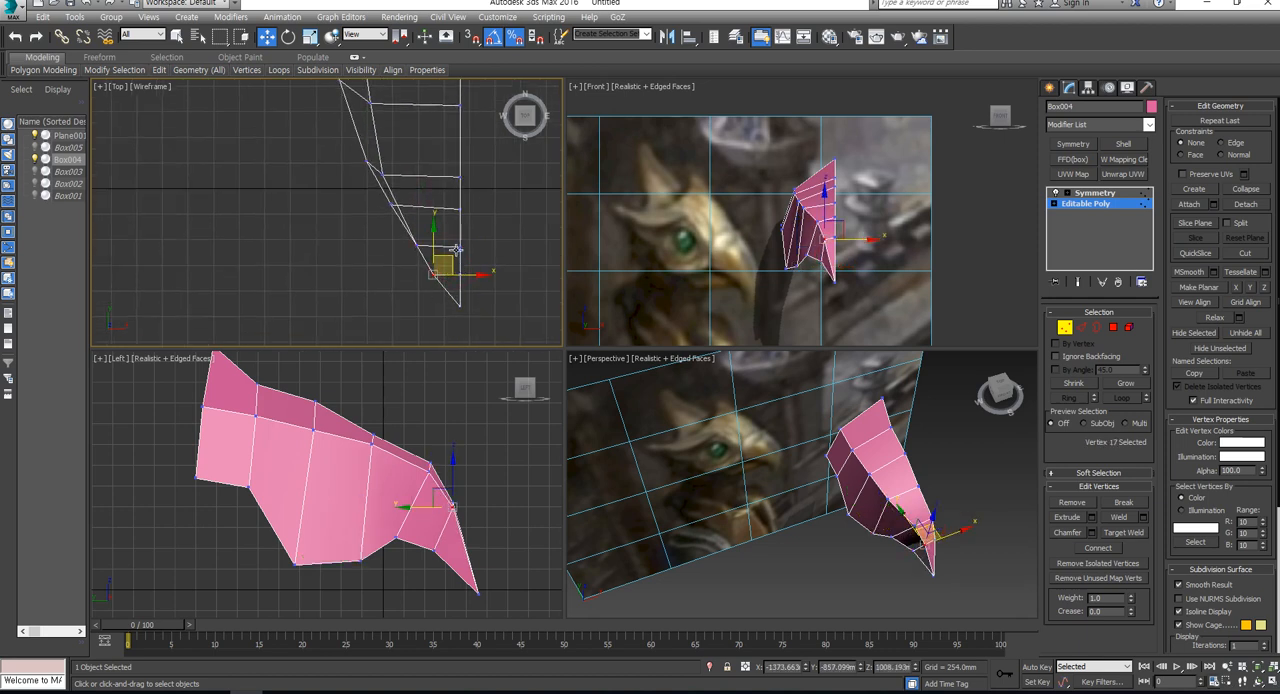
drag(353, 230, 354, 233)
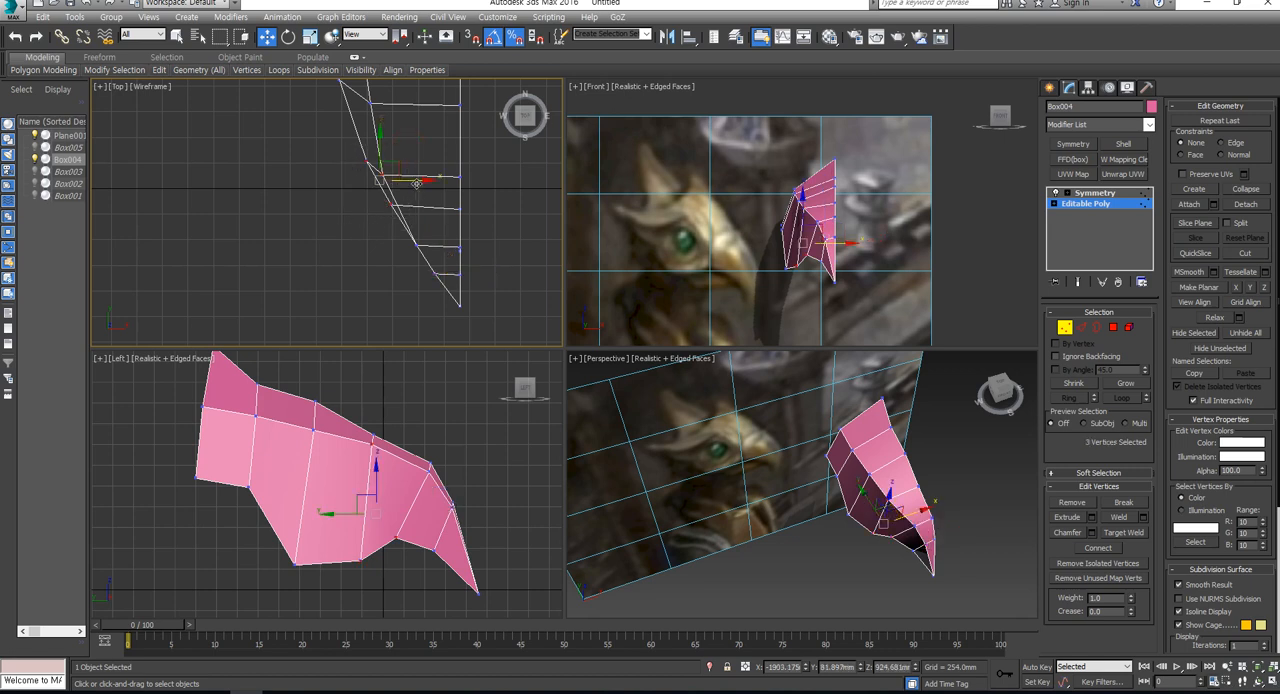
drag(416, 183, 426, 184)
drag(413, 248, 433, 287)
click(420, 249)
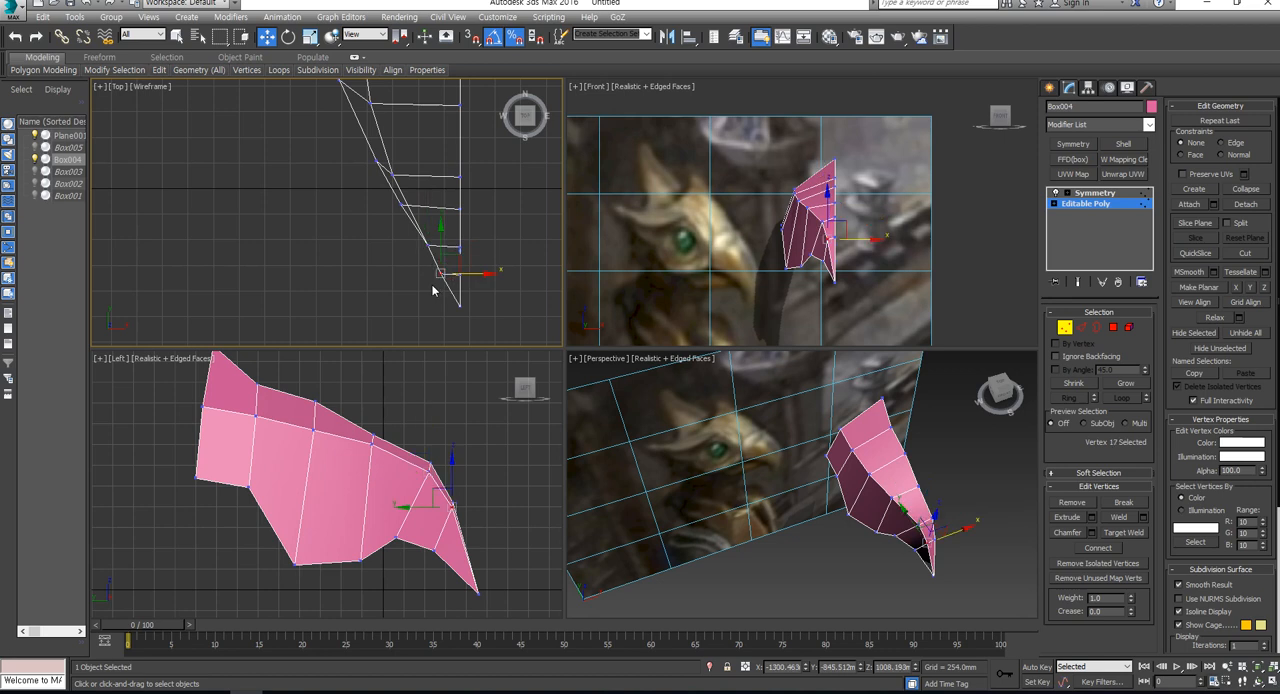
key(ctrl+z)
drag(459, 246, 457, 247)
middle_drag(468, 212, 469, 260)
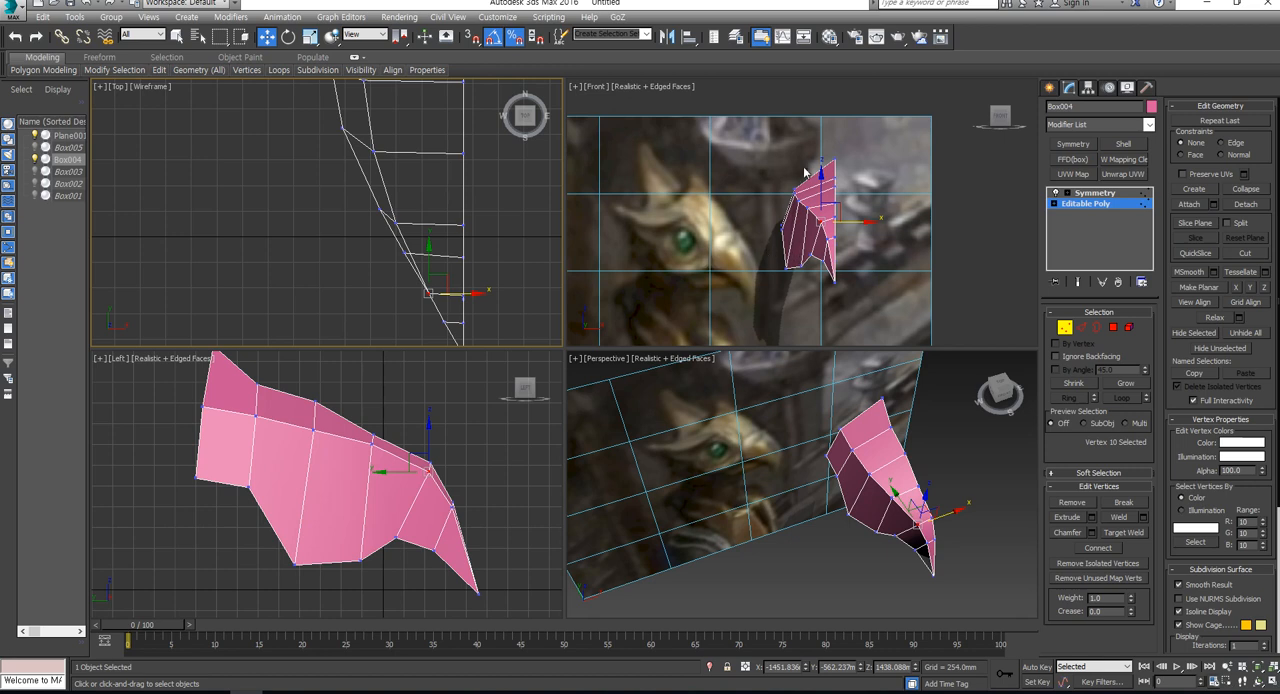
- Try connecting the six crosswise edges on top of the head with a lengthwise edge loop
click(1081, 327)
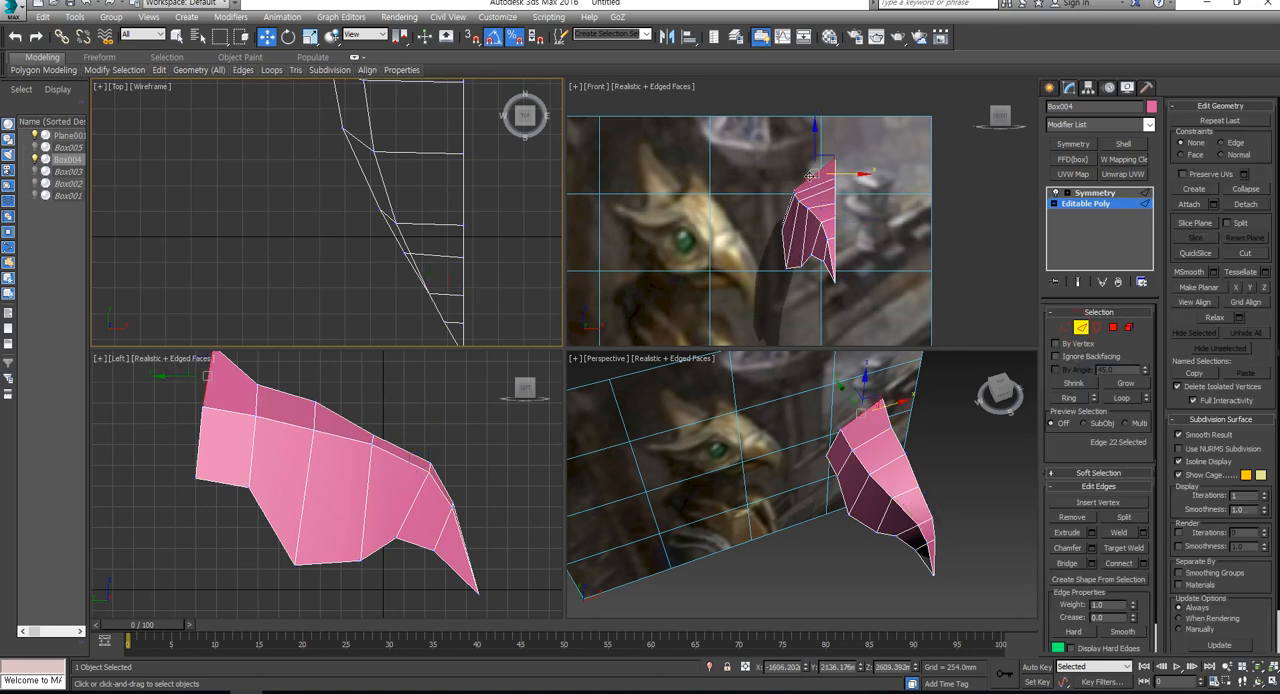
click(810, 176)
double_click(816, 185)
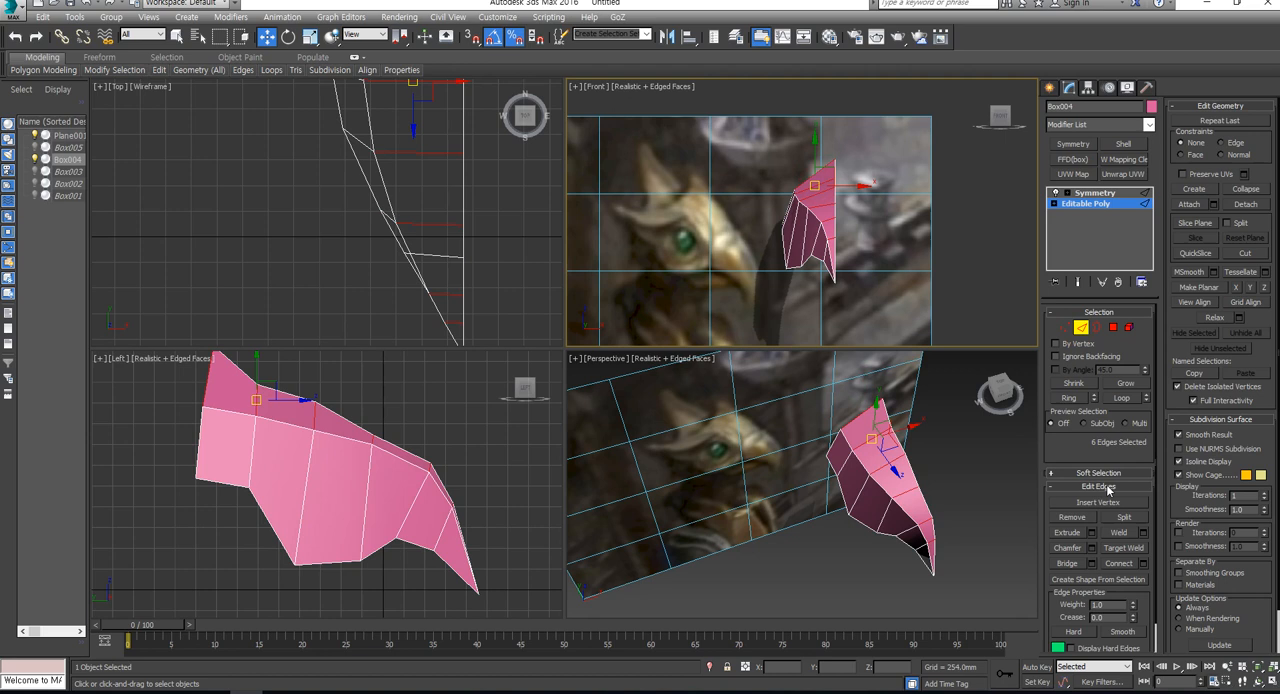
click(1120, 564)
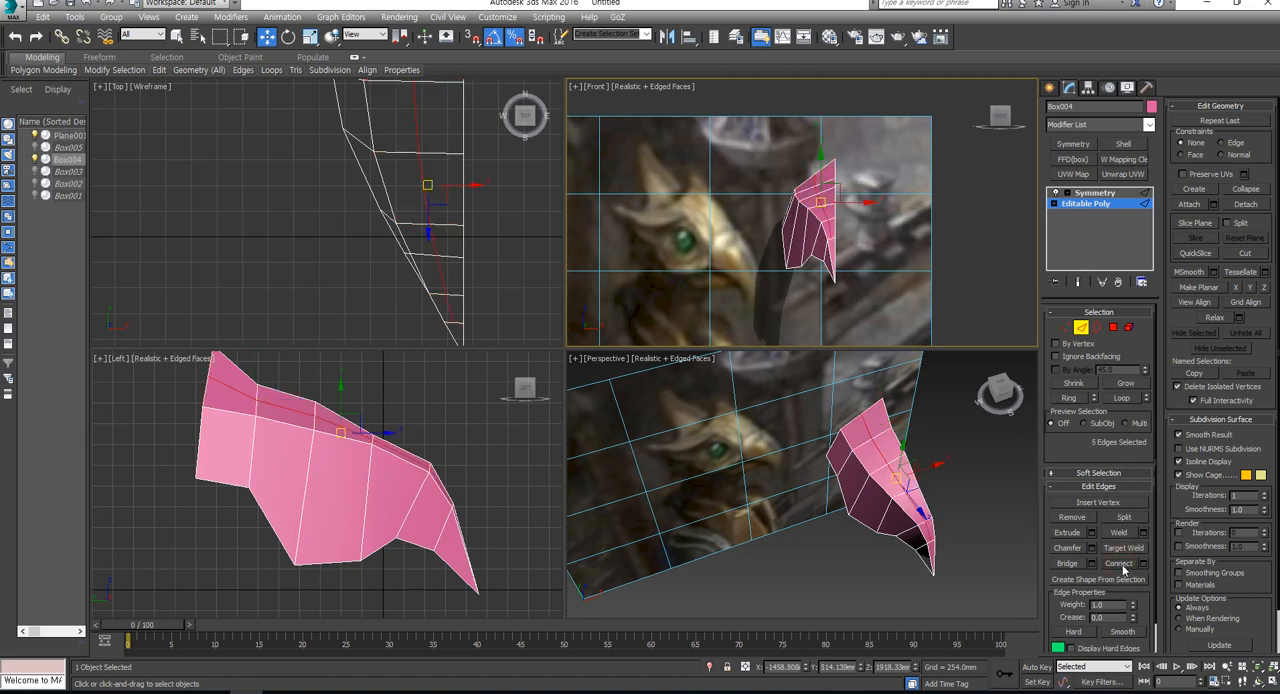
- Connect the six crosswise edges running from crest to beak to add a lengthwise edge loop on the head's top
alt+middle_drag(930, 537, 891, 541)
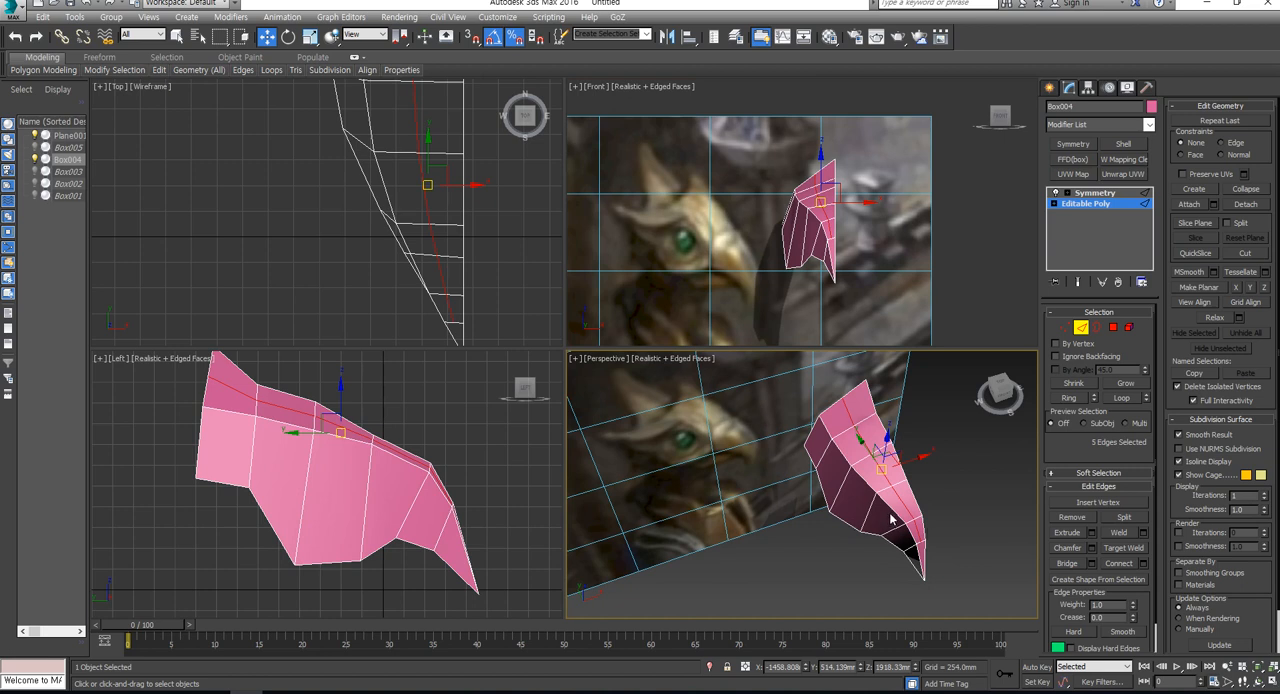
click(889, 508)
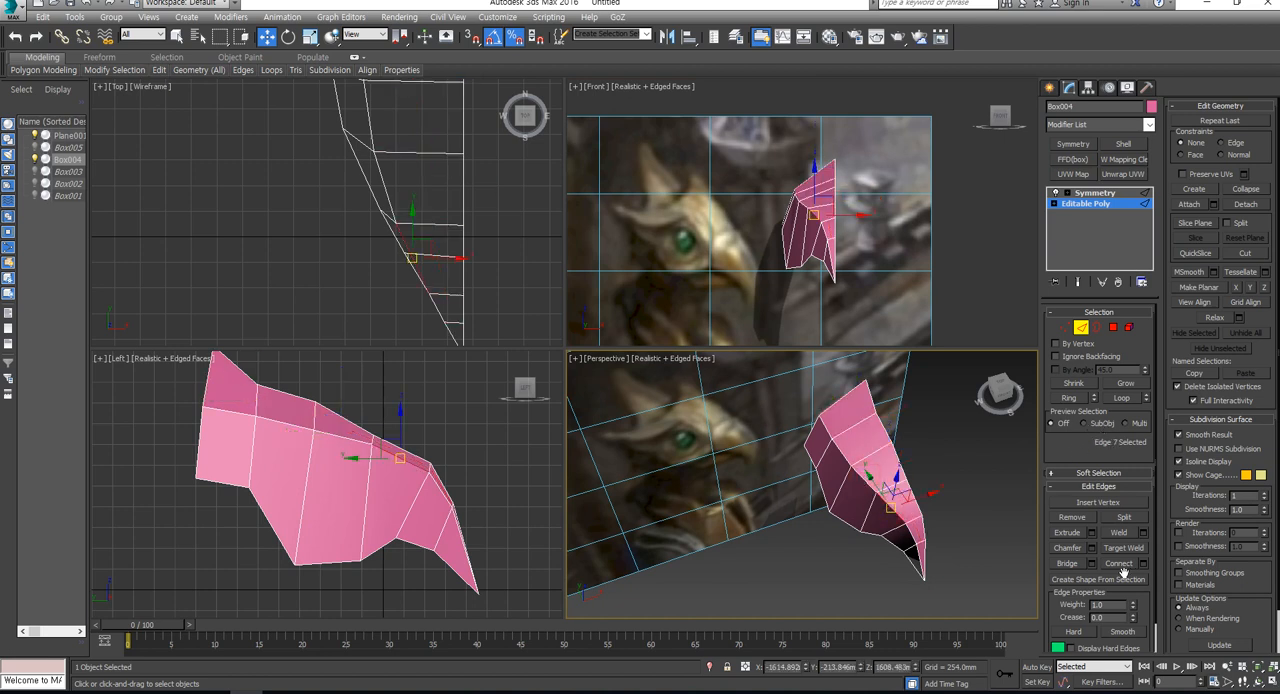
click(876, 455)
shift+click(896, 486)
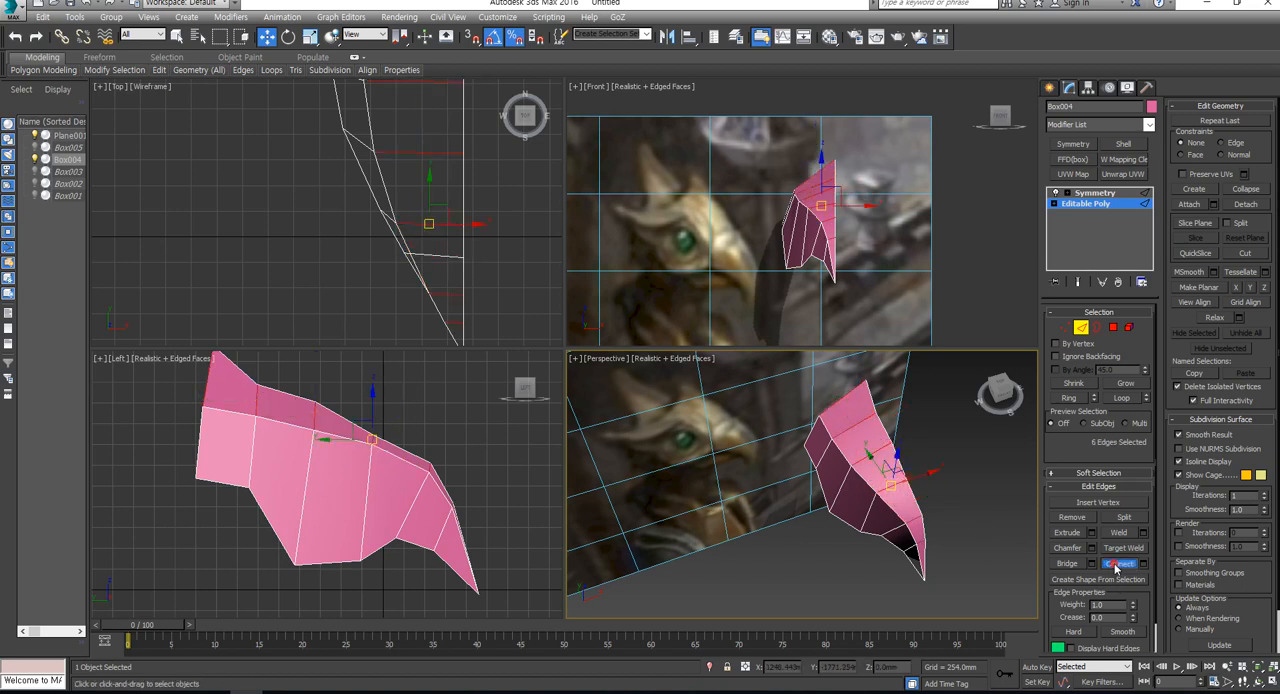
click(1119, 565)
- In the Front view, lower the new loop's rear vertex beside the crest
click(1065, 327)
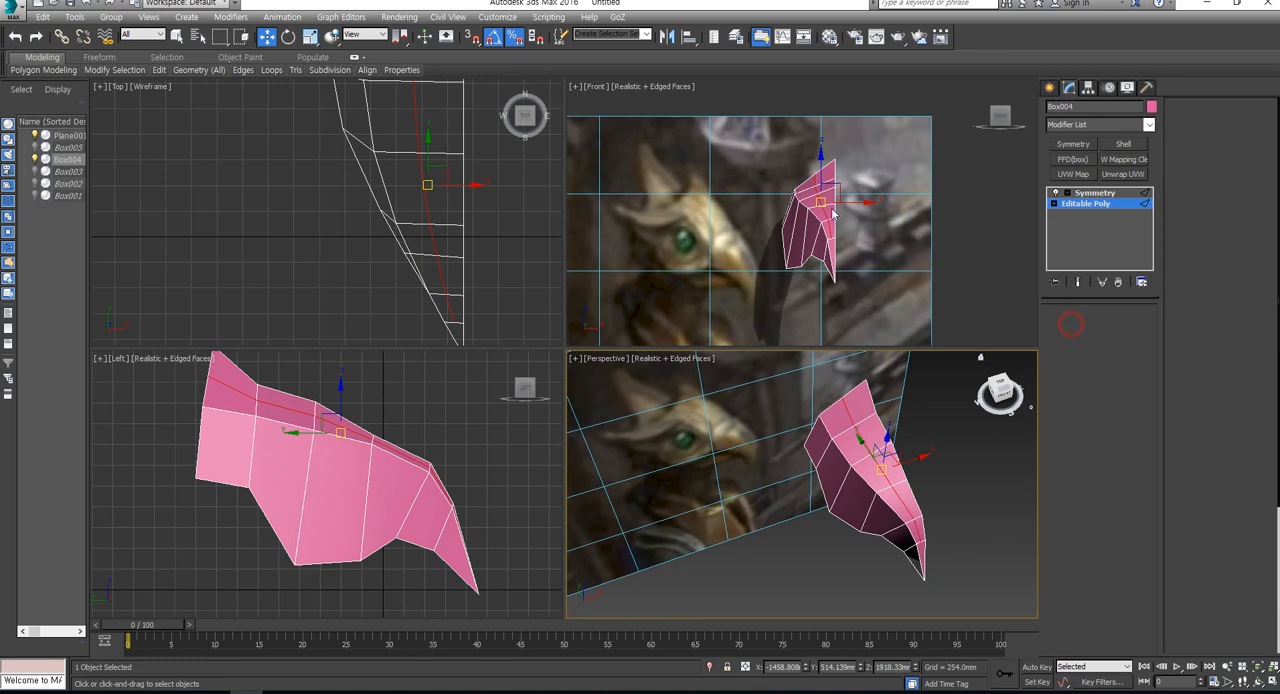
scroll(840, 138, up, 5)
click(809, 151)
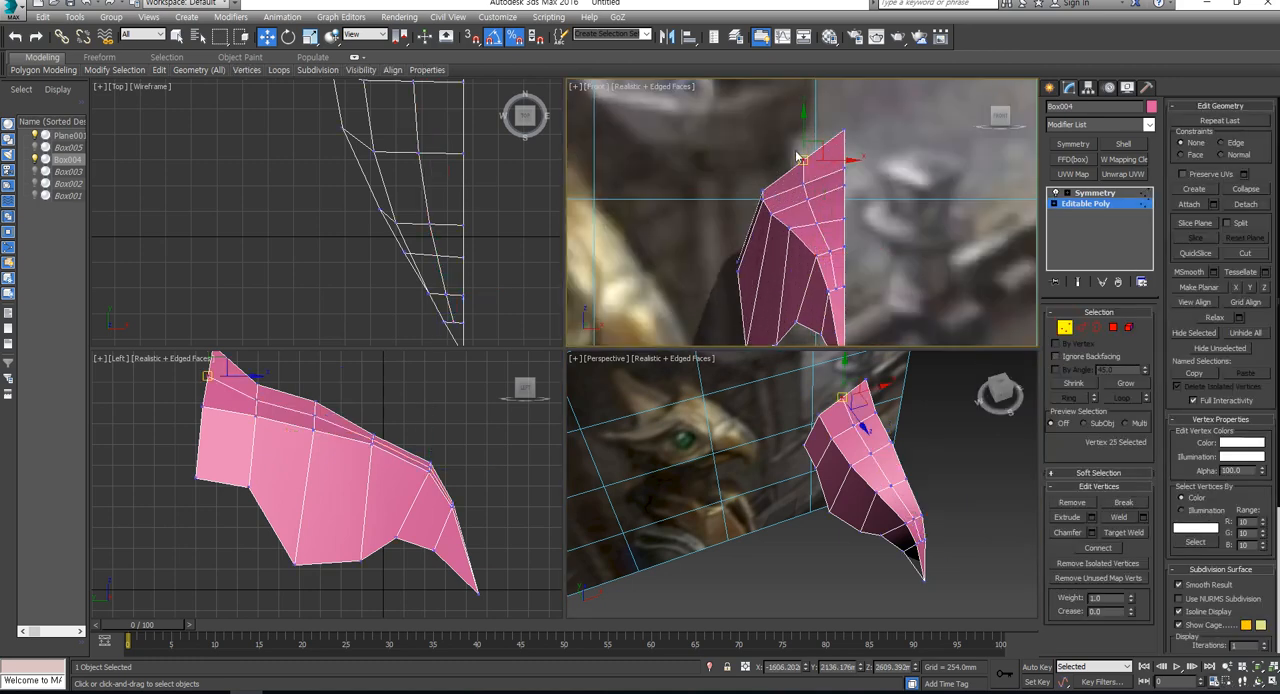
middle_drag(815, 150, 884, 208)
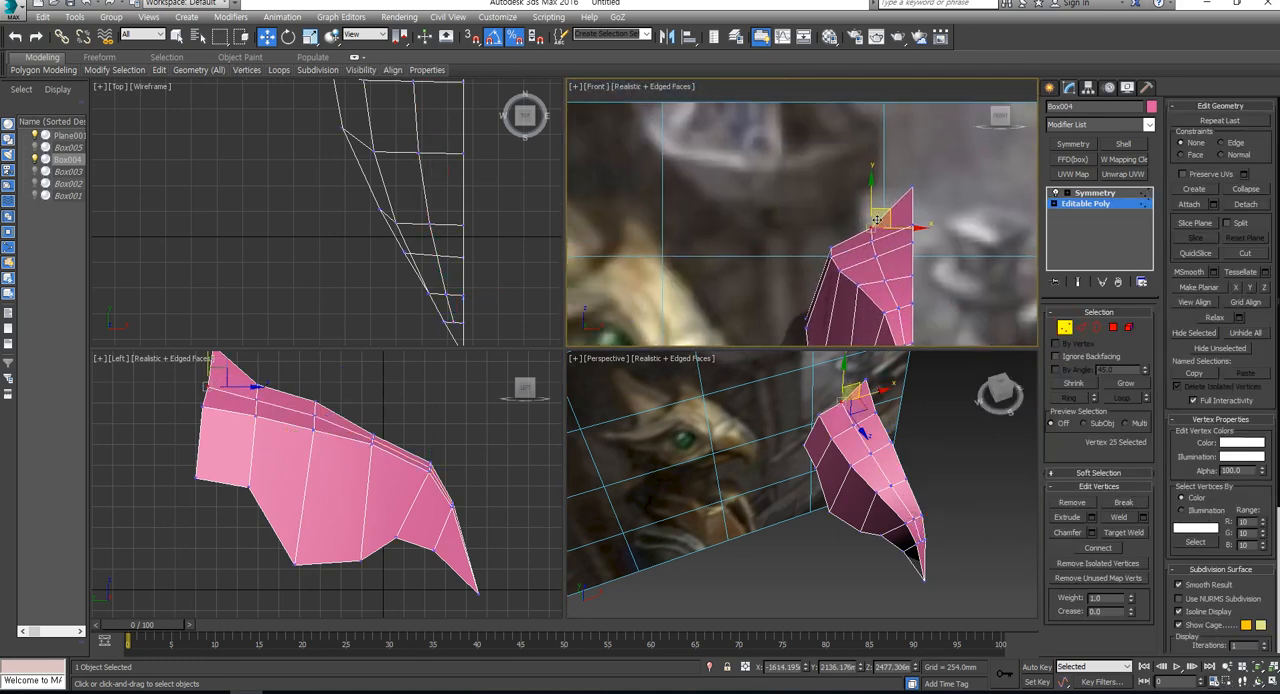
- Try moving the rear vertex at the head's outer top edge outward, and undo the move
click(824, 250)
drag(824, 250, 806, 251)
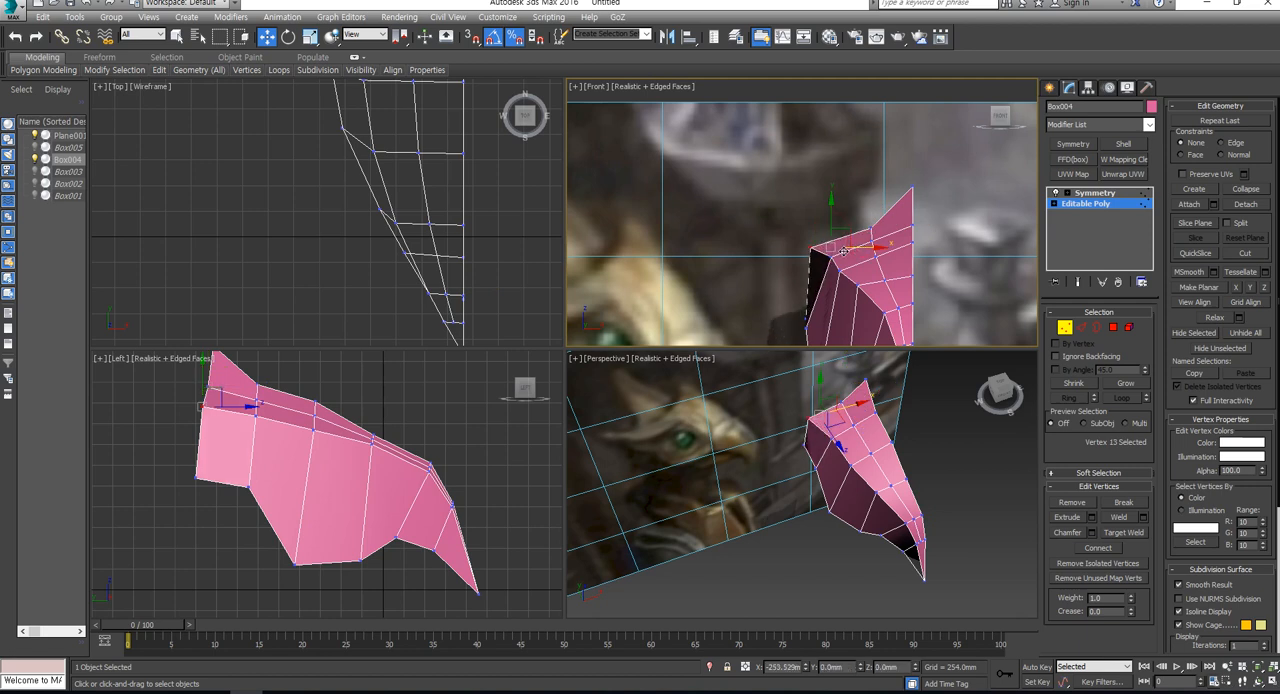
scroll(845, 248, down, 2)
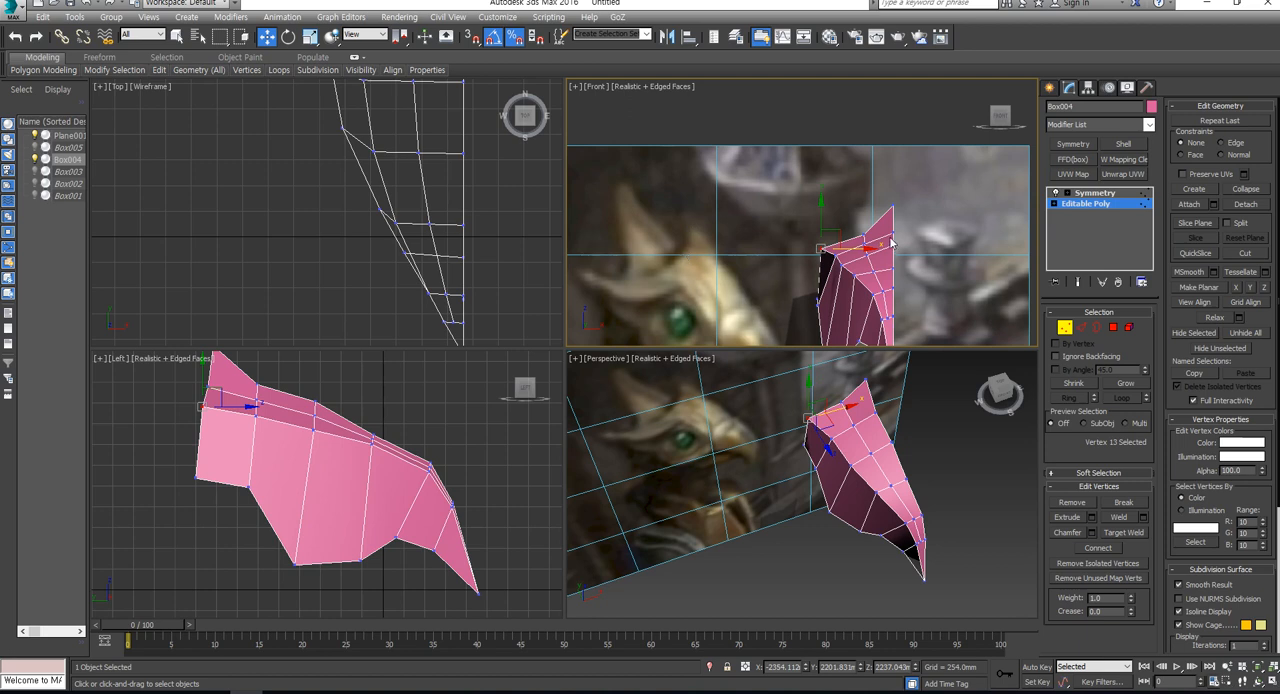
key(ctrl+z)
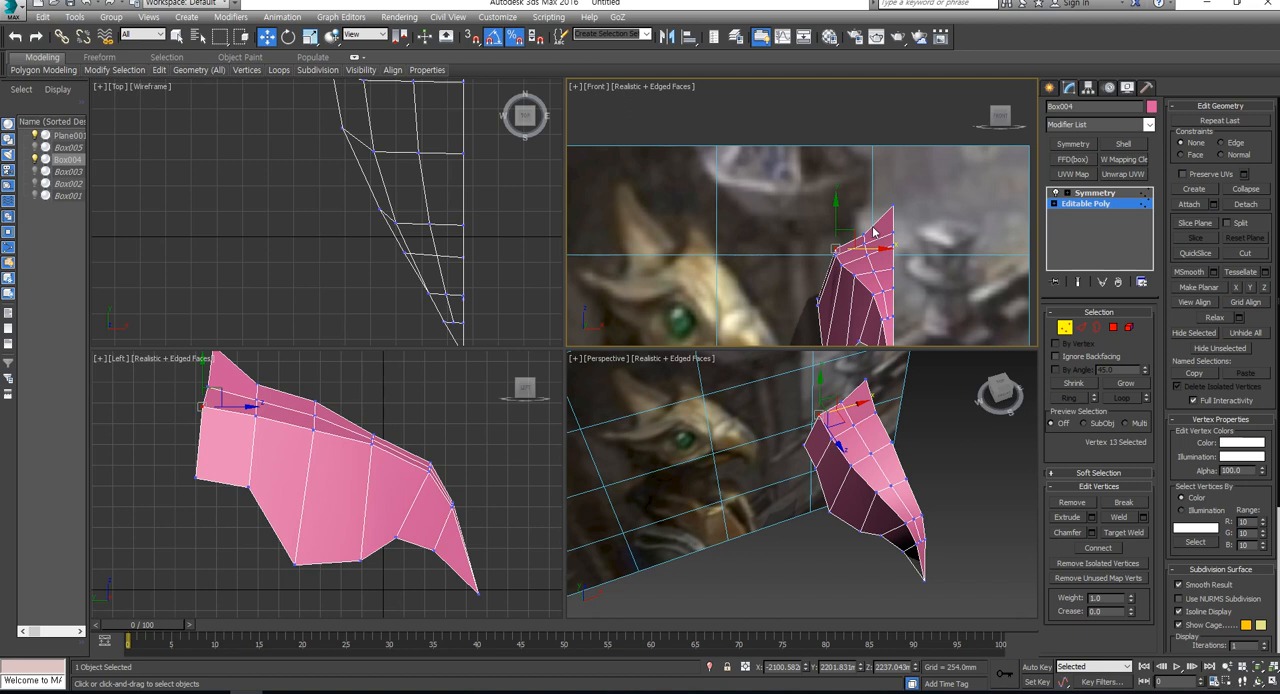
- In the Front view, target-weld the lengthwise loop's vertex midway down the head onto the adjacent centre-line vertex
drag(875, 220, 905, 244)
click(902, 271)
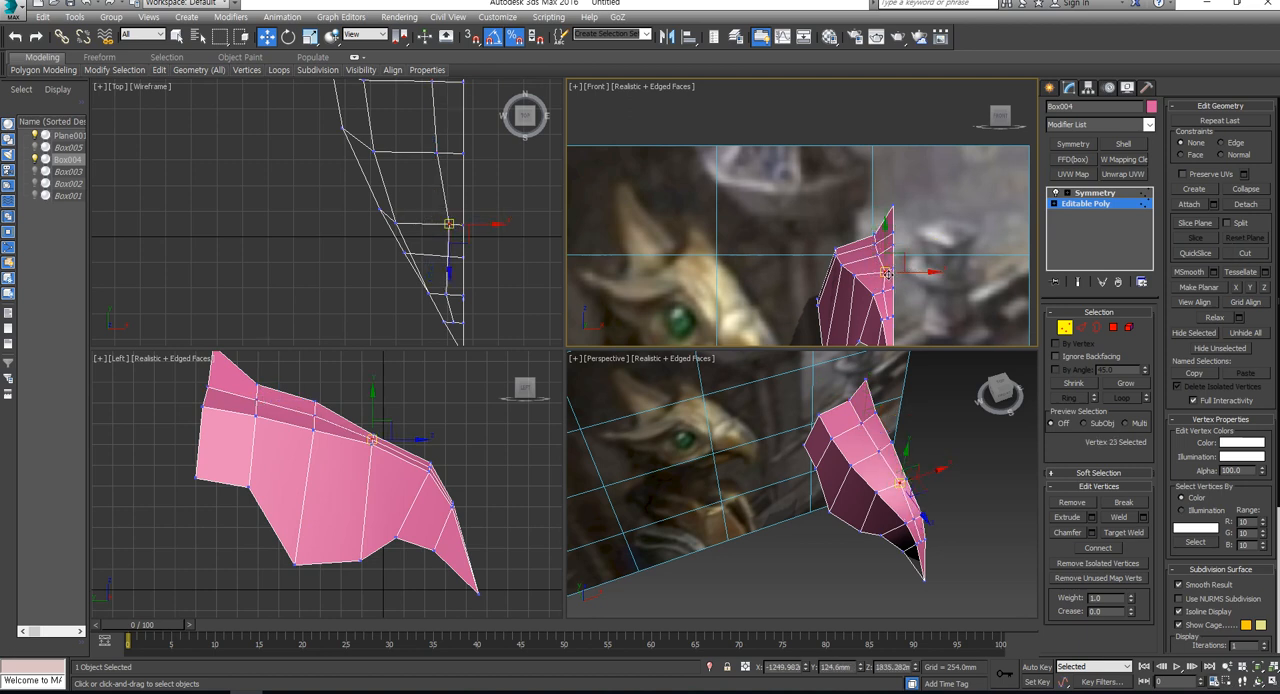
click(1124, 532)
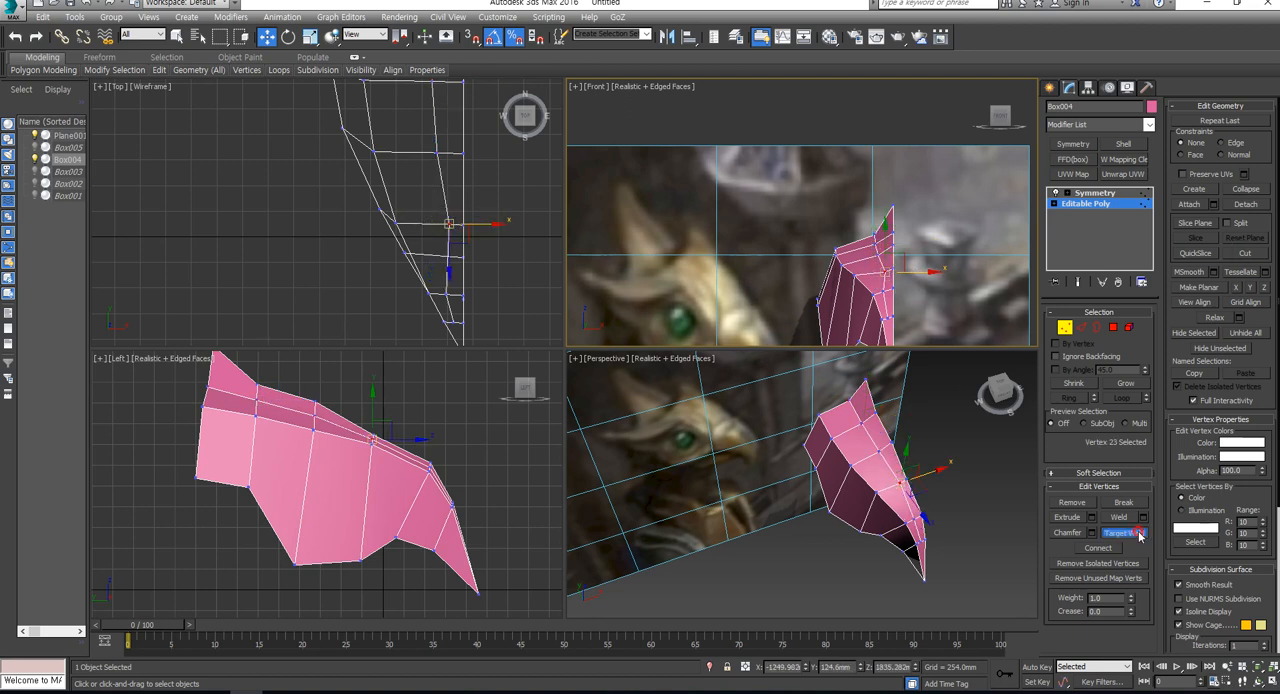
click(886, 270)
click(893, 270)
right_click(894, 271)
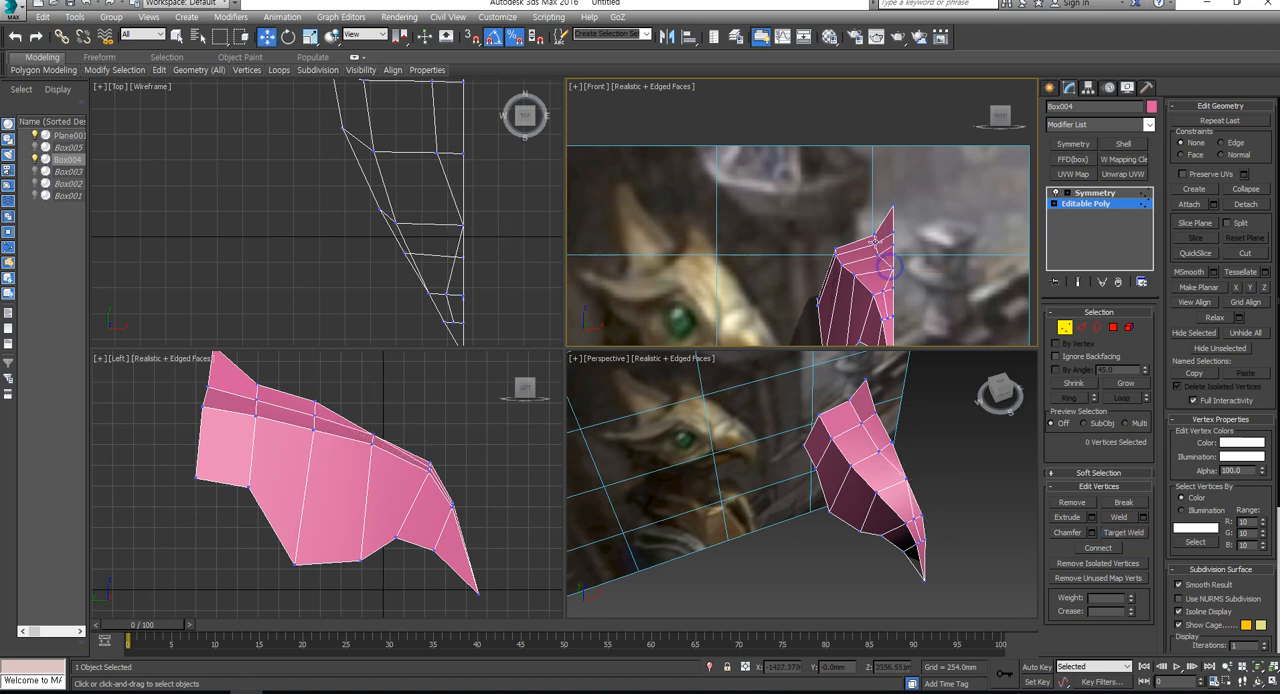
- Connect the seven crosswise edges between the head's outer edge and the inner loop to add another lengthwise loop
click(1081, 327)
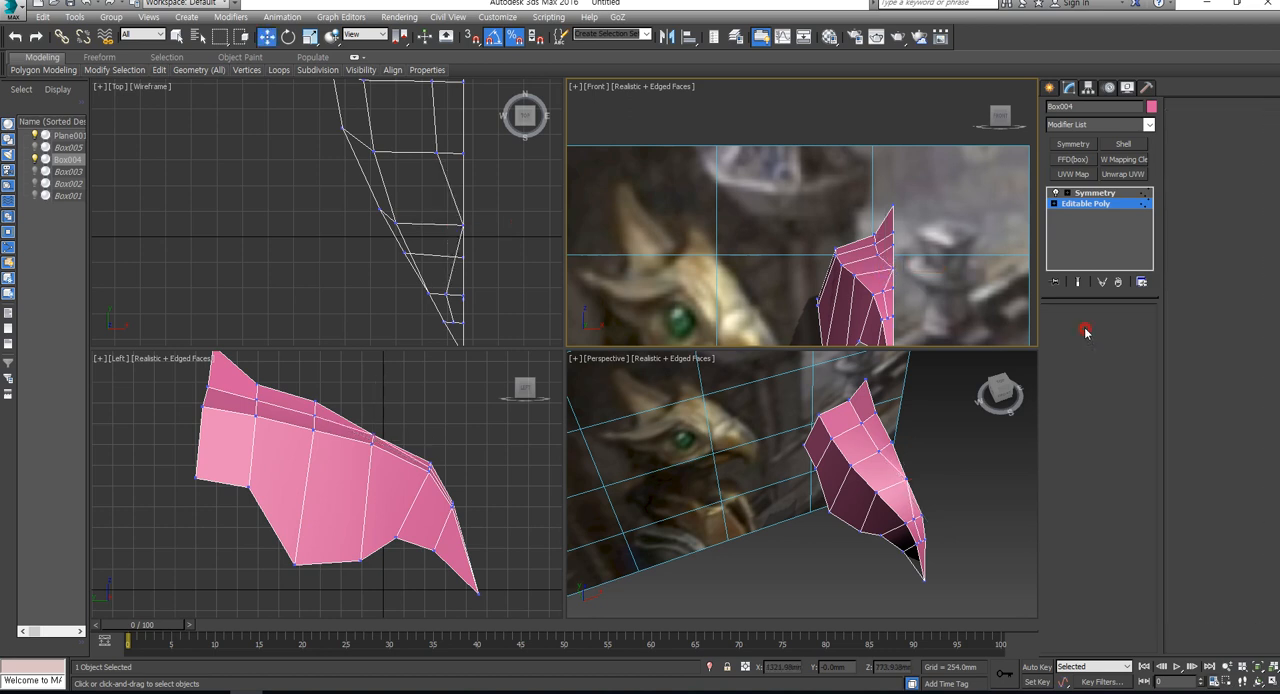
click(858, 248)
key(alt+r)
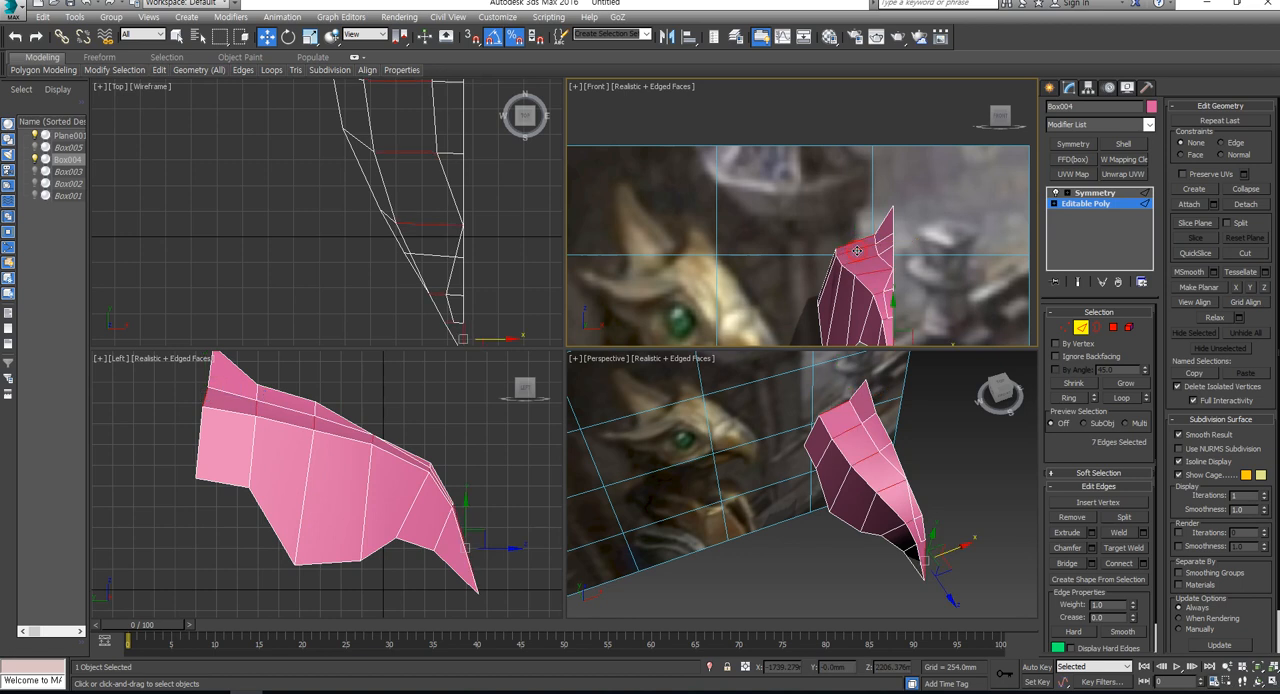
click(878, 296)
middle_drag(878, 296, 844, 263)
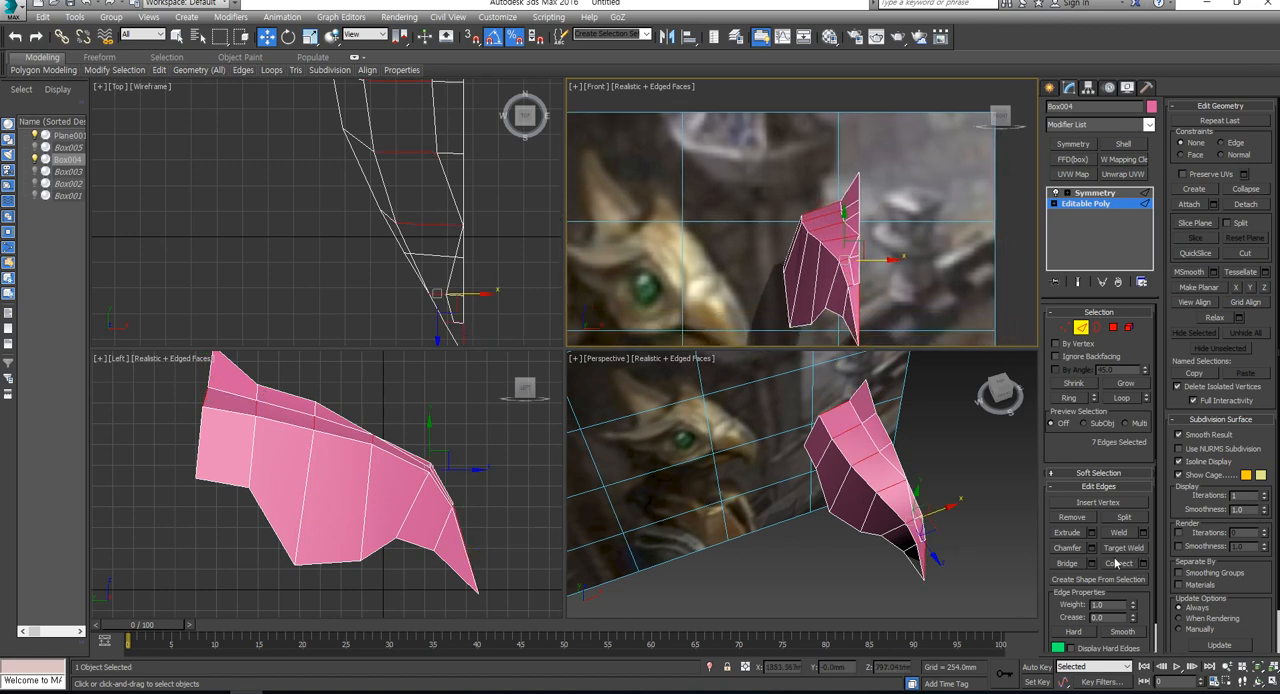
click(1117, 564)
- In the Front view, raise the rear outer corner vertex outward and shift its neighbouring rear-edge vertex slightly outward
click(1066, 328)
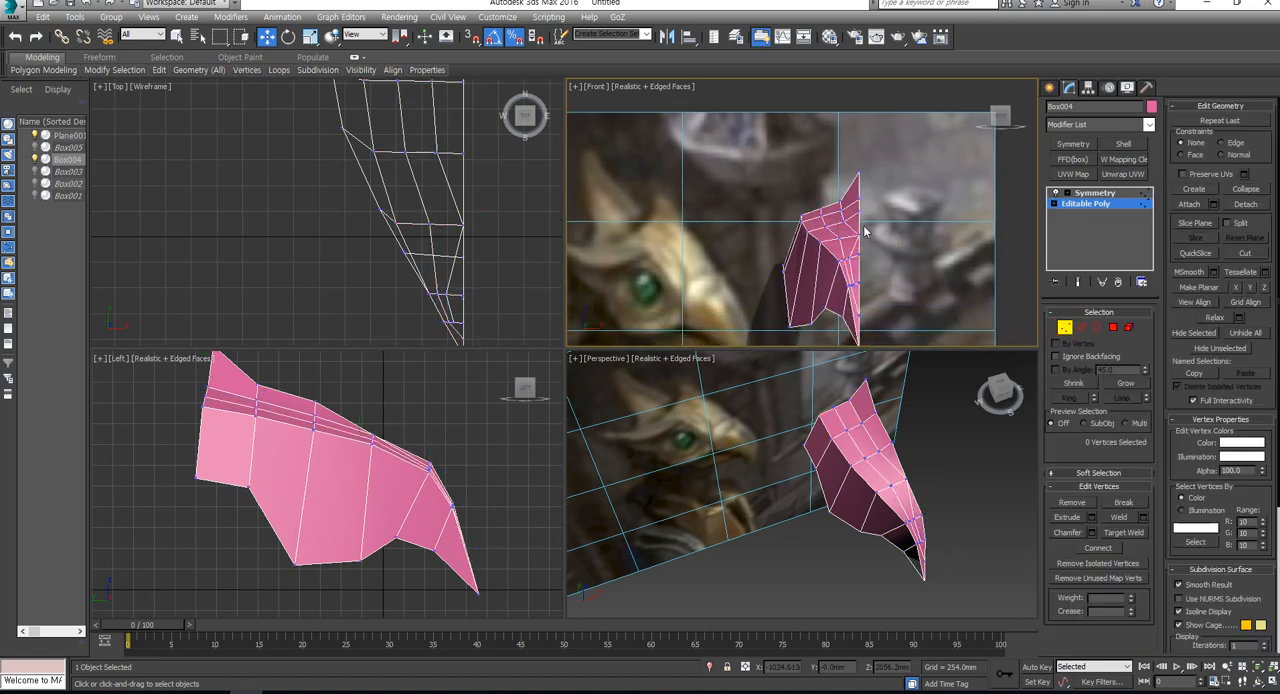
scroll(845, 207, up, 2)
scroll(848, 204, up, 1)
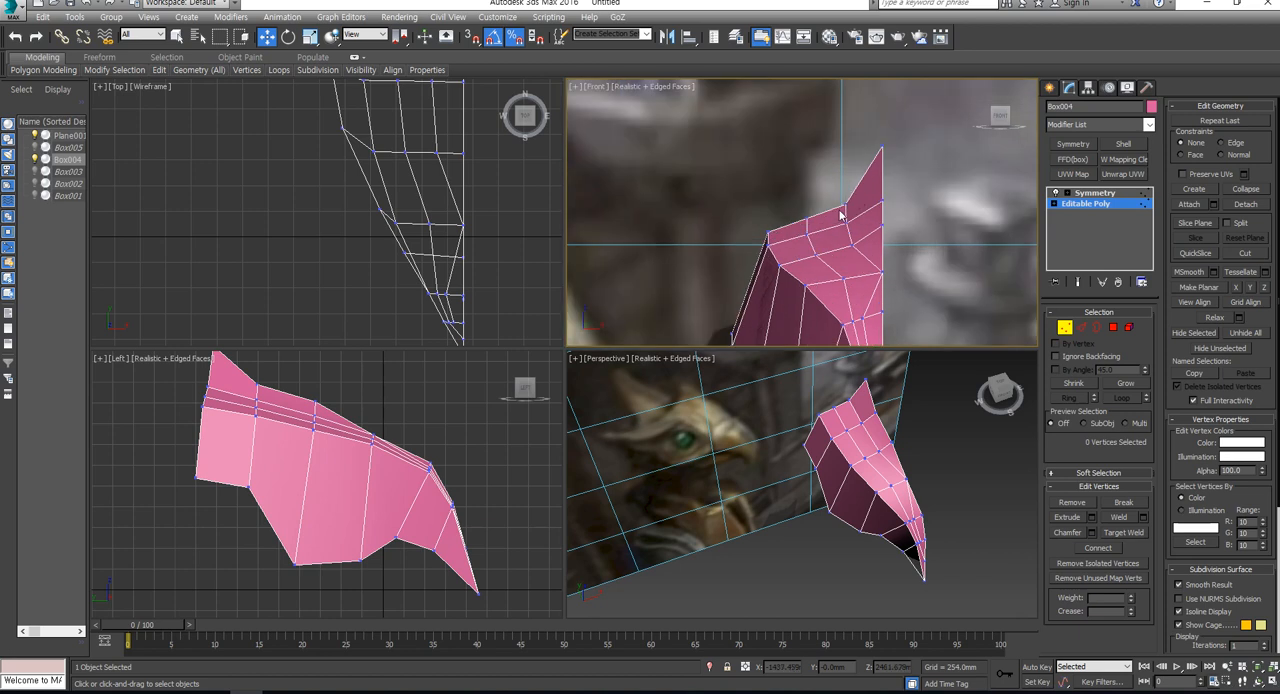
click(845, 200)
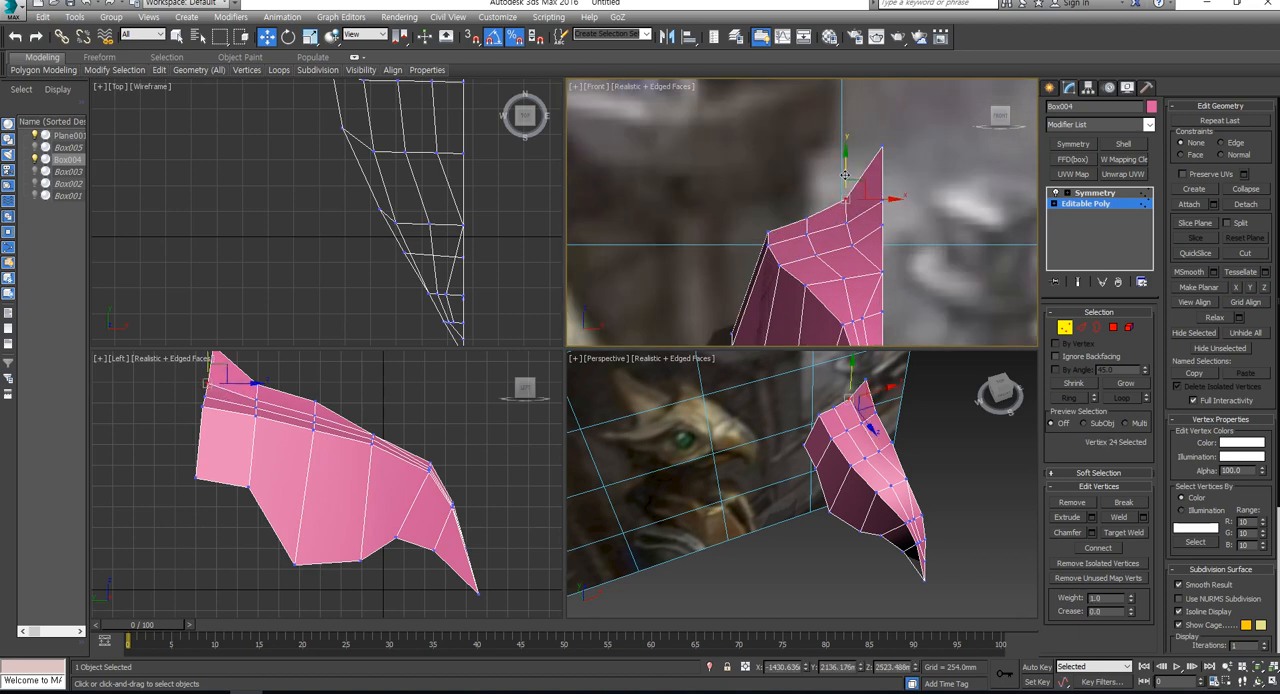
click(770, 226)
drag(770, 226, 756, 186)
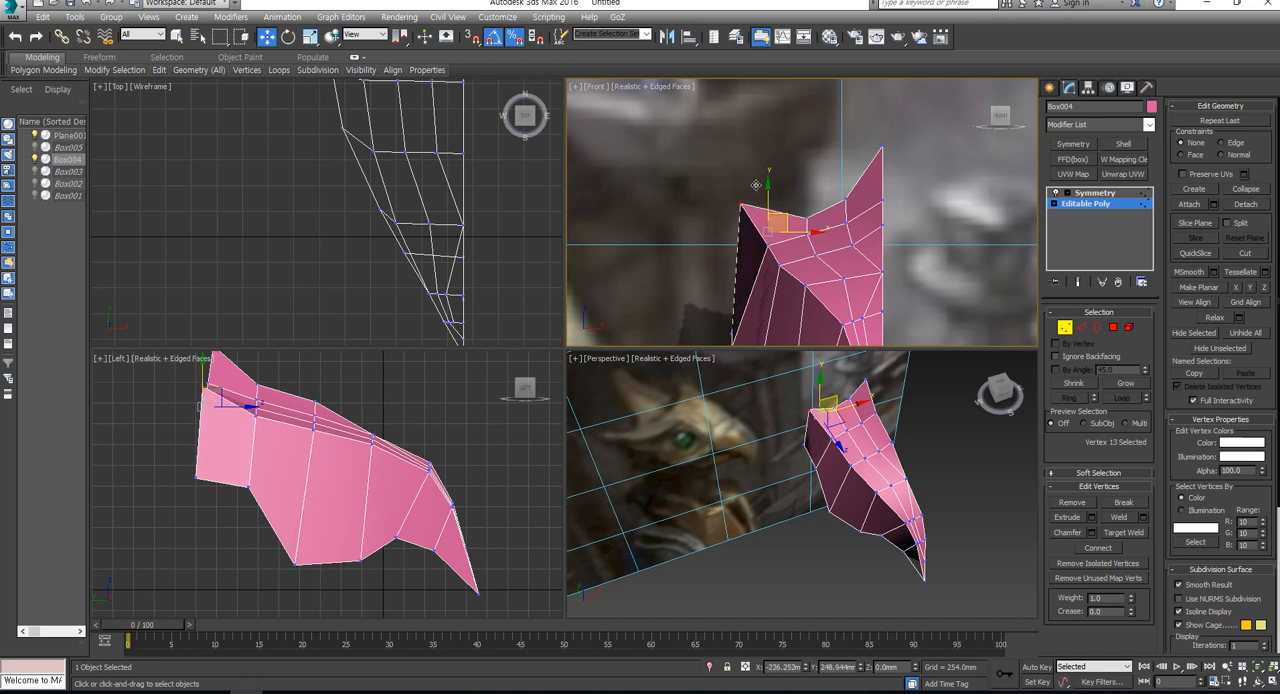
click(807, 220)
drag(818, 222, 800, 220)
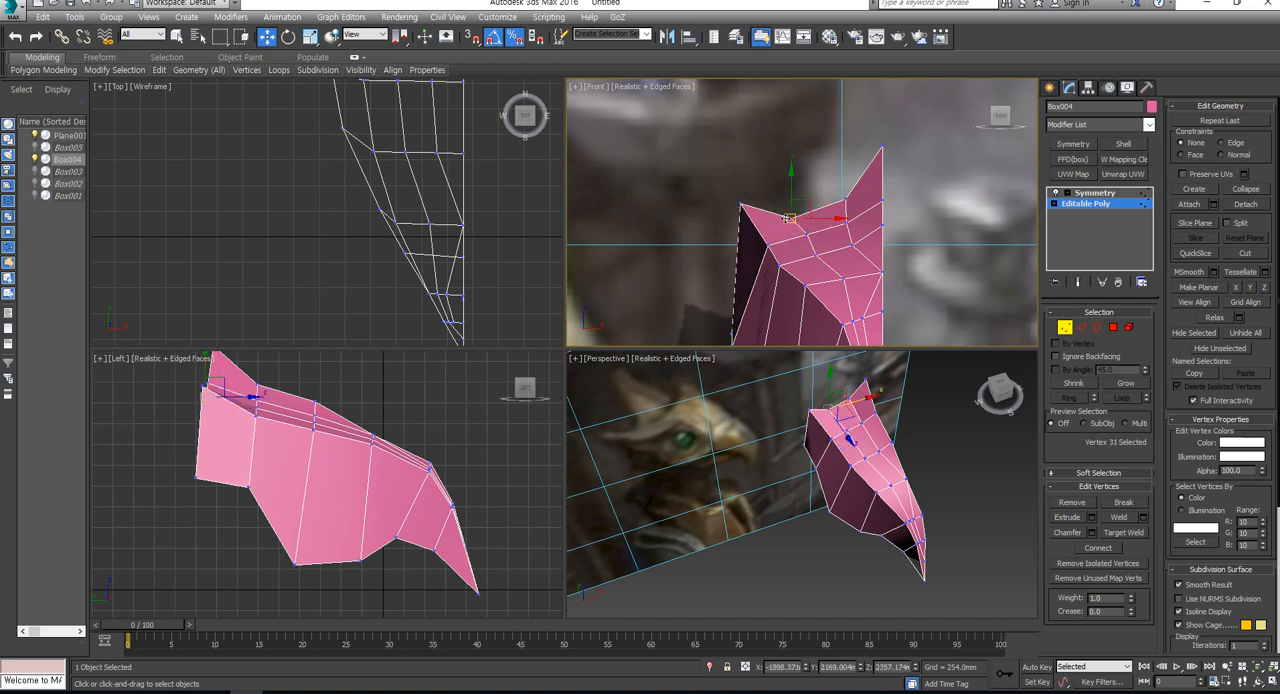
- Move the rear vertex at the base of the crest outward and slightly down in the Front view
click(827, 258)
click(816, 256)
drag(826, 246, 846, 200)
click(854, 246)
click(848, 187)
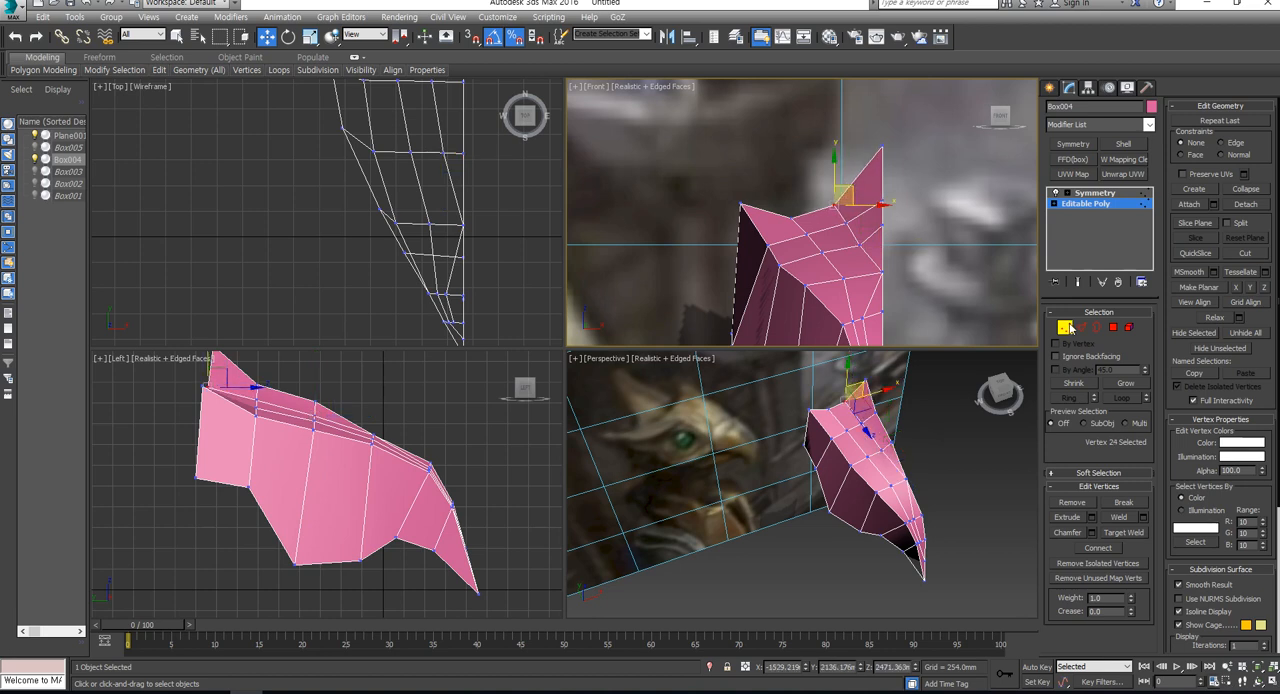
key(3)
click(849, 158)
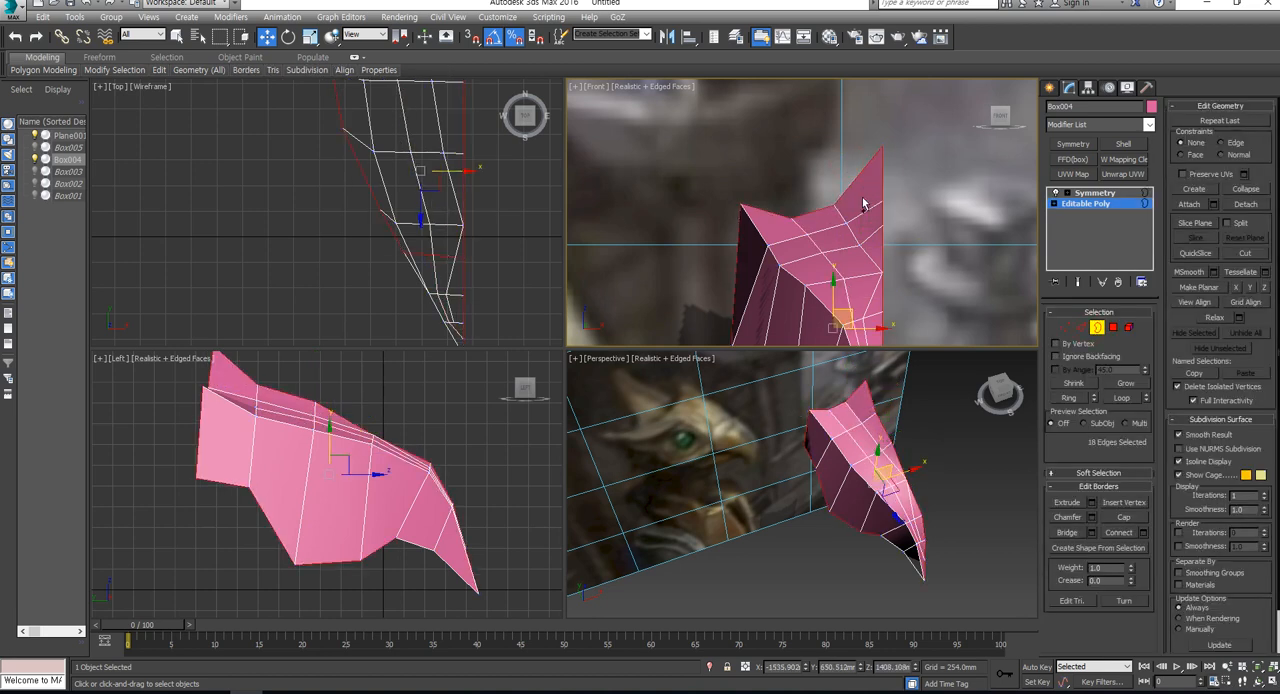
click(960, 254)
- Connect the two rearmost crosswise edges of the crest with a new lengthwise edge
click(1081, 327)
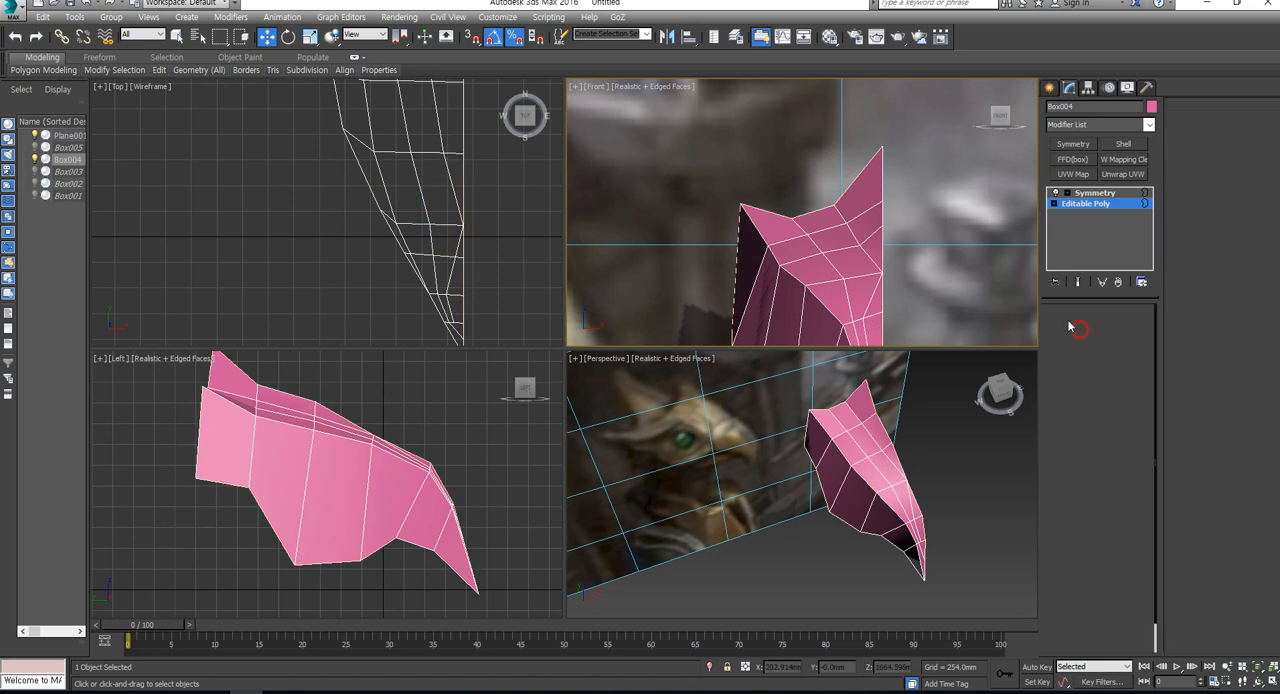
click(862, 190)
ctrl+click(870, 218)
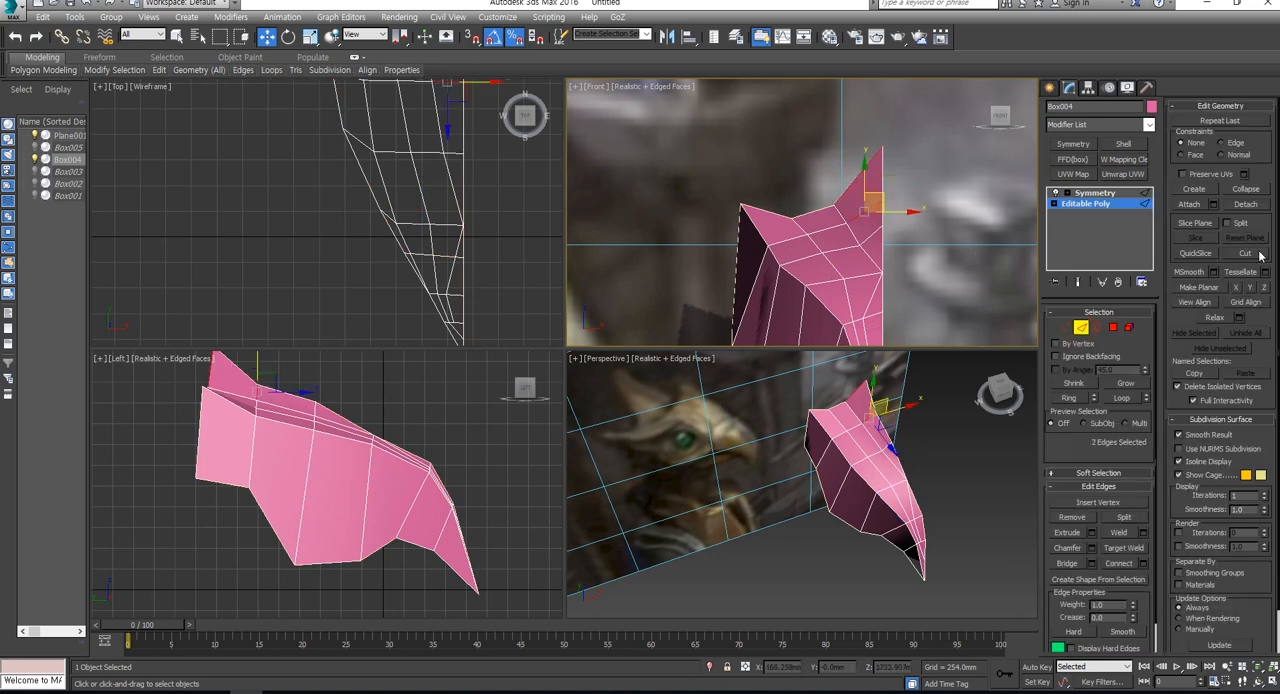
click(1119, 563)
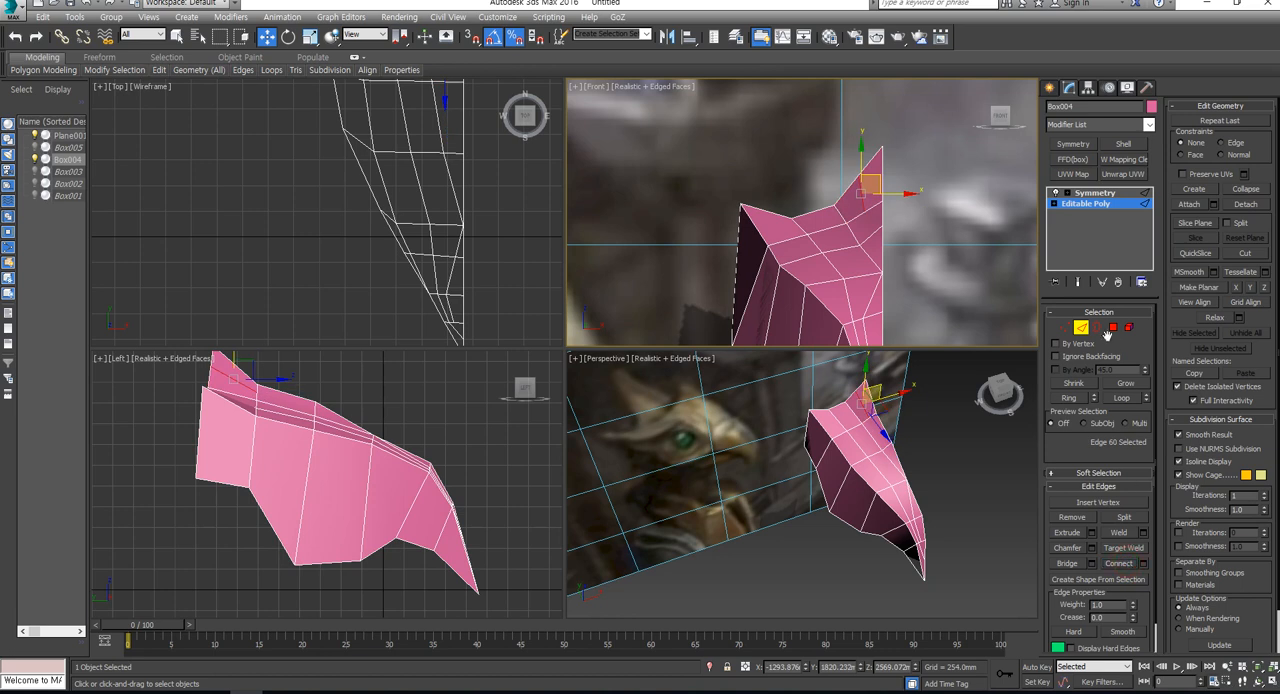
- Connect the new crest edge's front vertex to the next centre-line vertex toward the beak
click(1065, 327)
right_click(861, 213)
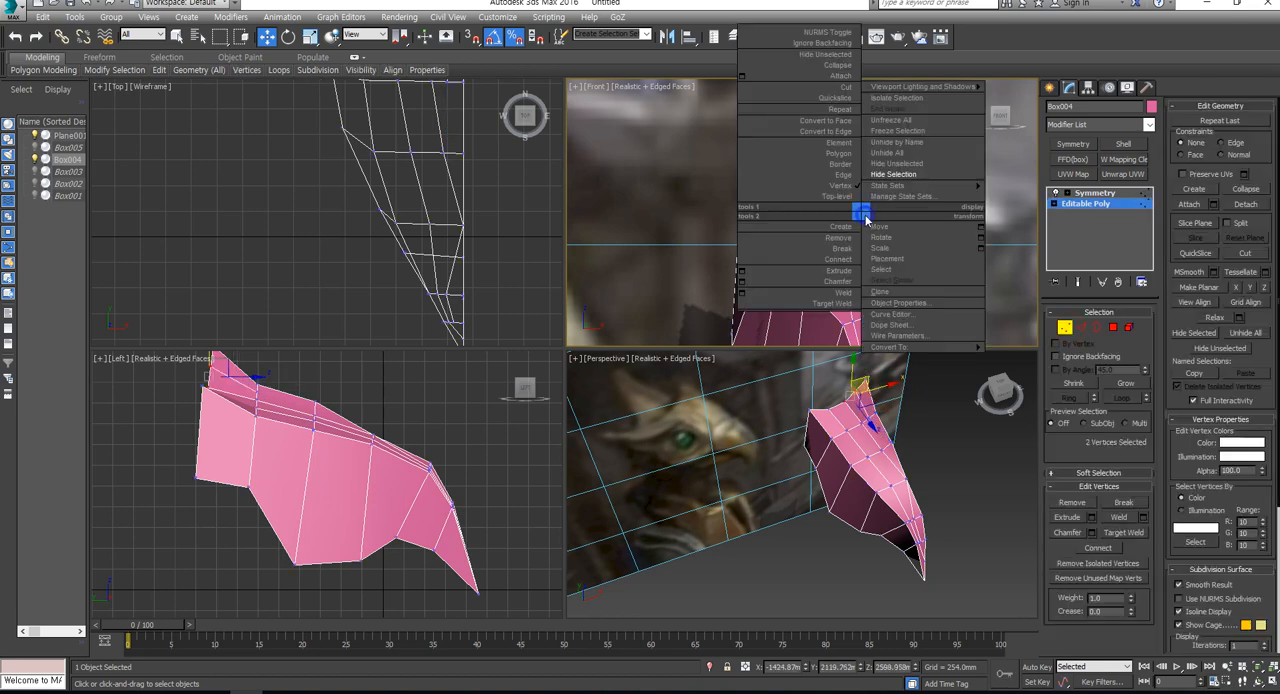
click(1122, 534)
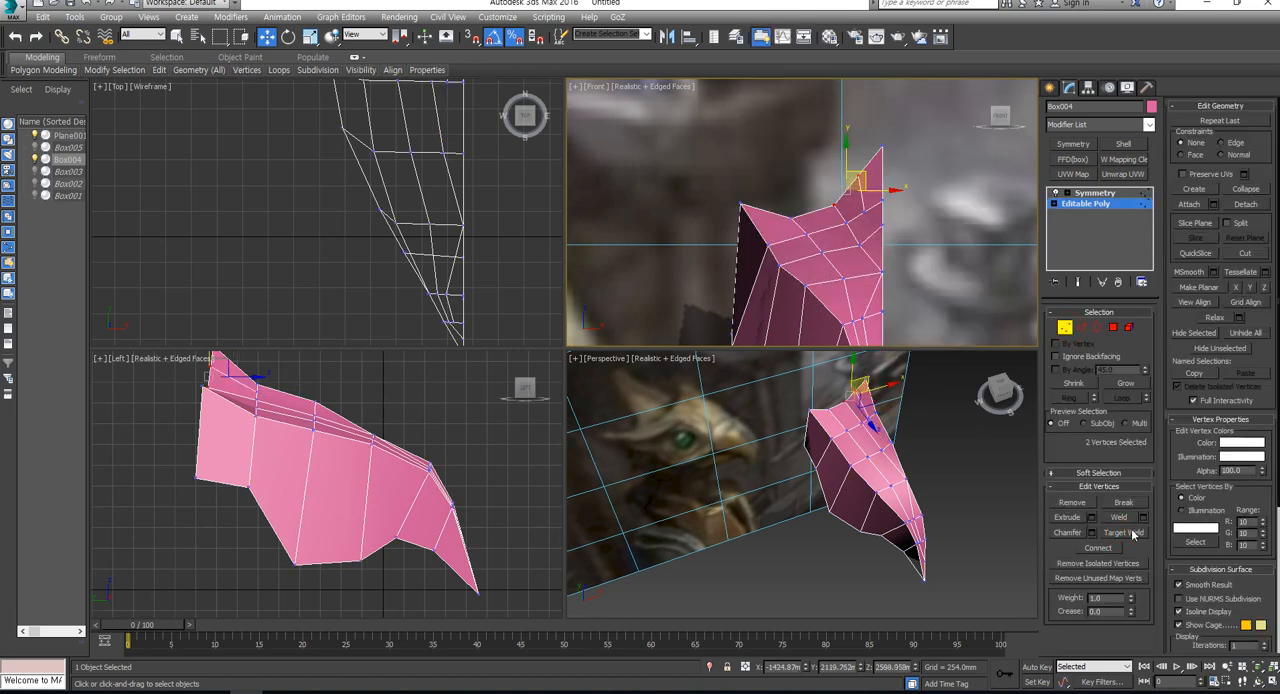
click(1132, 532)
right_click(882, 219)
click(876, 236)
click(1093, 552)
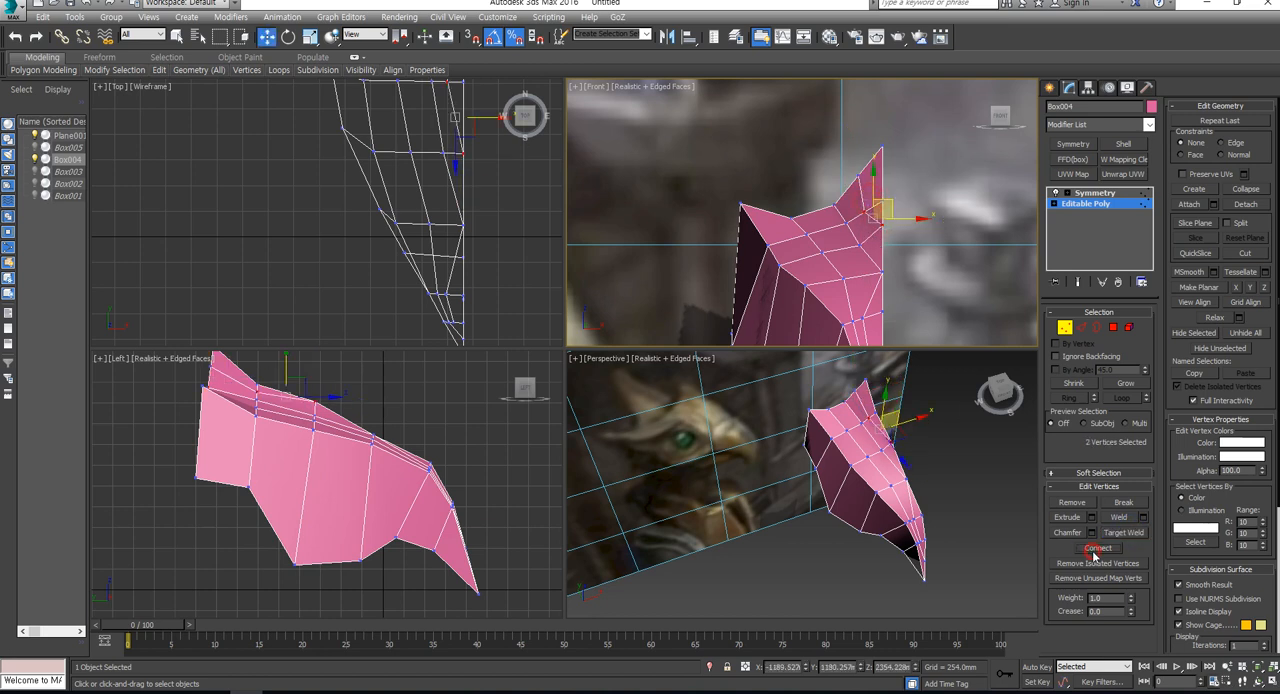
click(947, 238)
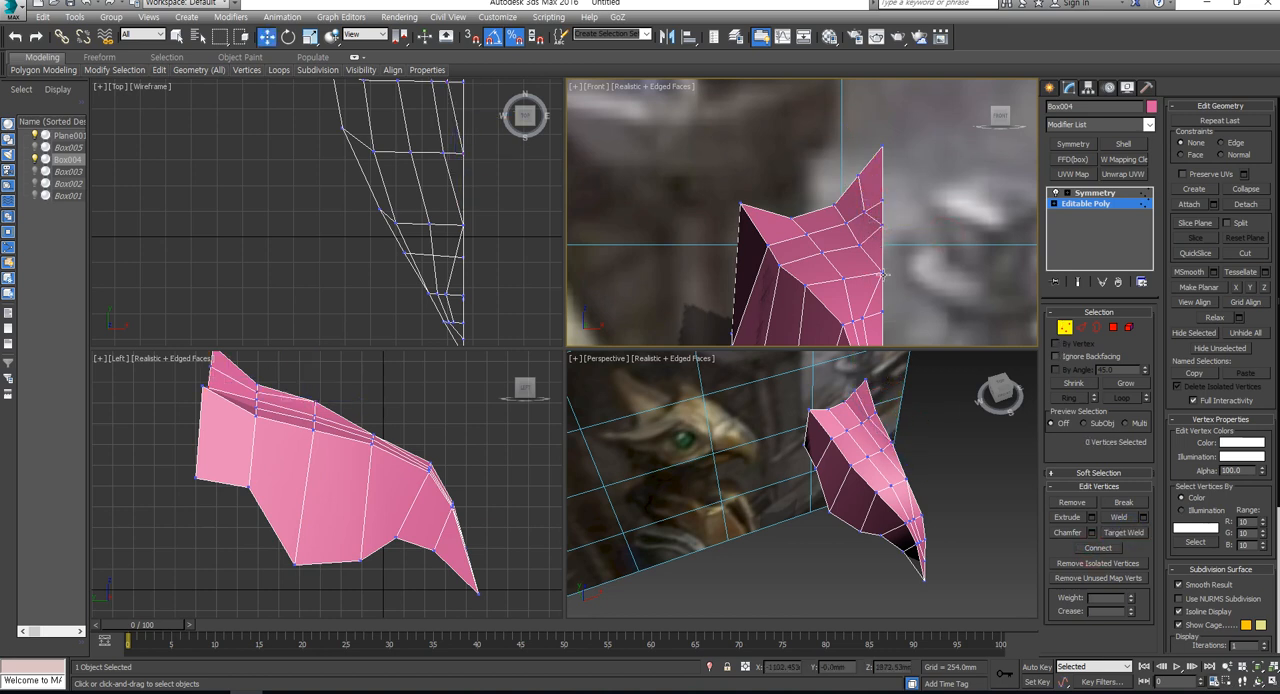
- Lower the new rear vertex on the crest's sloping edge slightly in the Front view
click(871, 205)
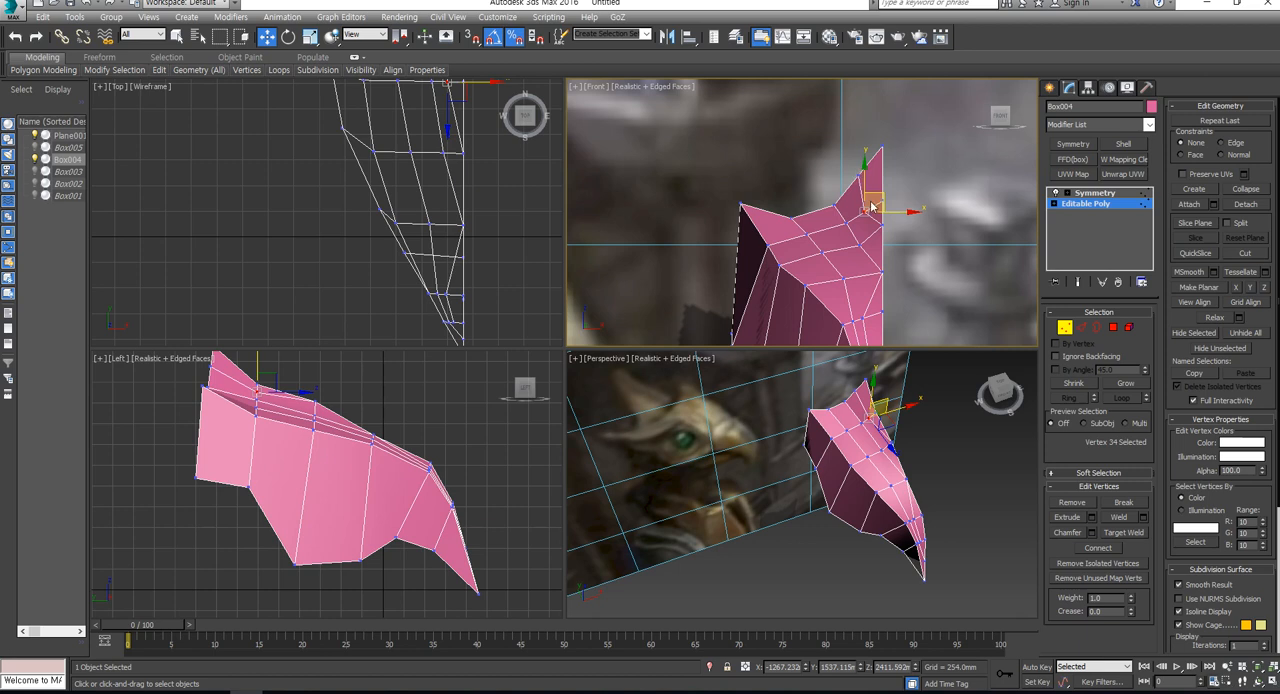
click(868, 168)
drag(870, 158, 869, 172)
- Show the Left view in wireframe and move the rear-edge vertex next to the outer corner up and toward the beak
middle_drag(198, 442, 242, 482)
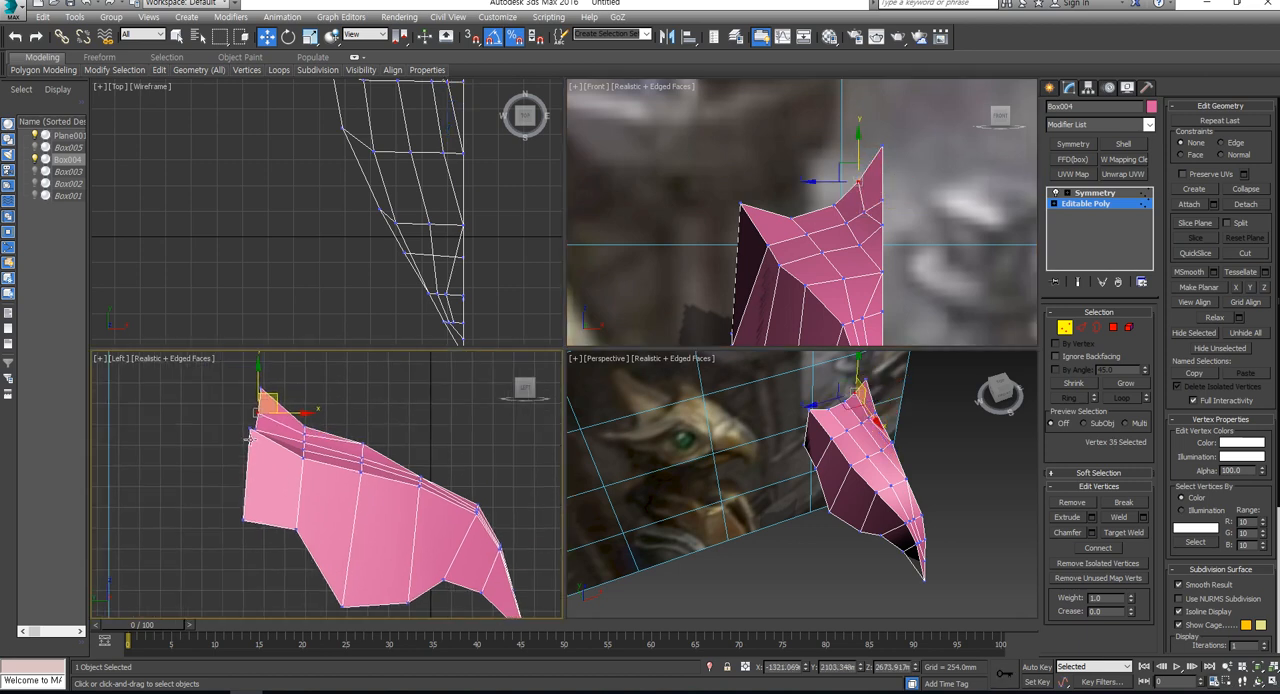
scroll(260, 421, up, 2)
drag(269, 411, 282, 456)
scroll(251, 438, up, 4)
key(F3)
click(264, 455)
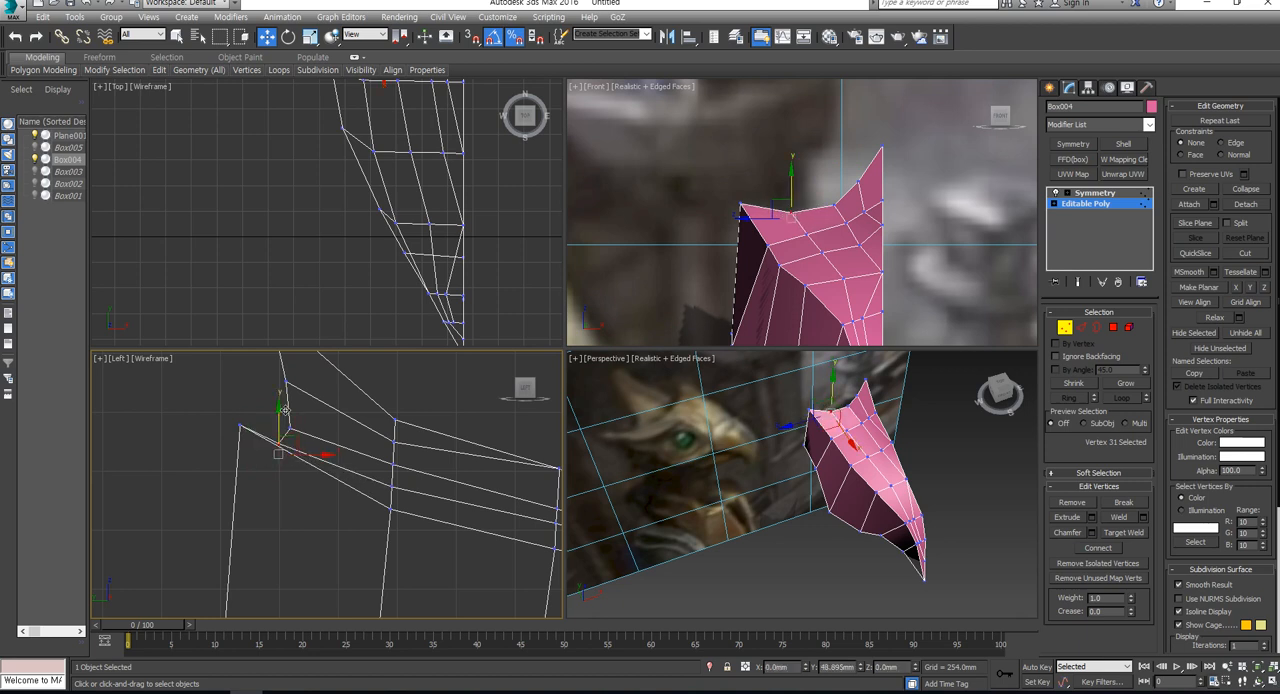
drag(285, 410, 286, 411)
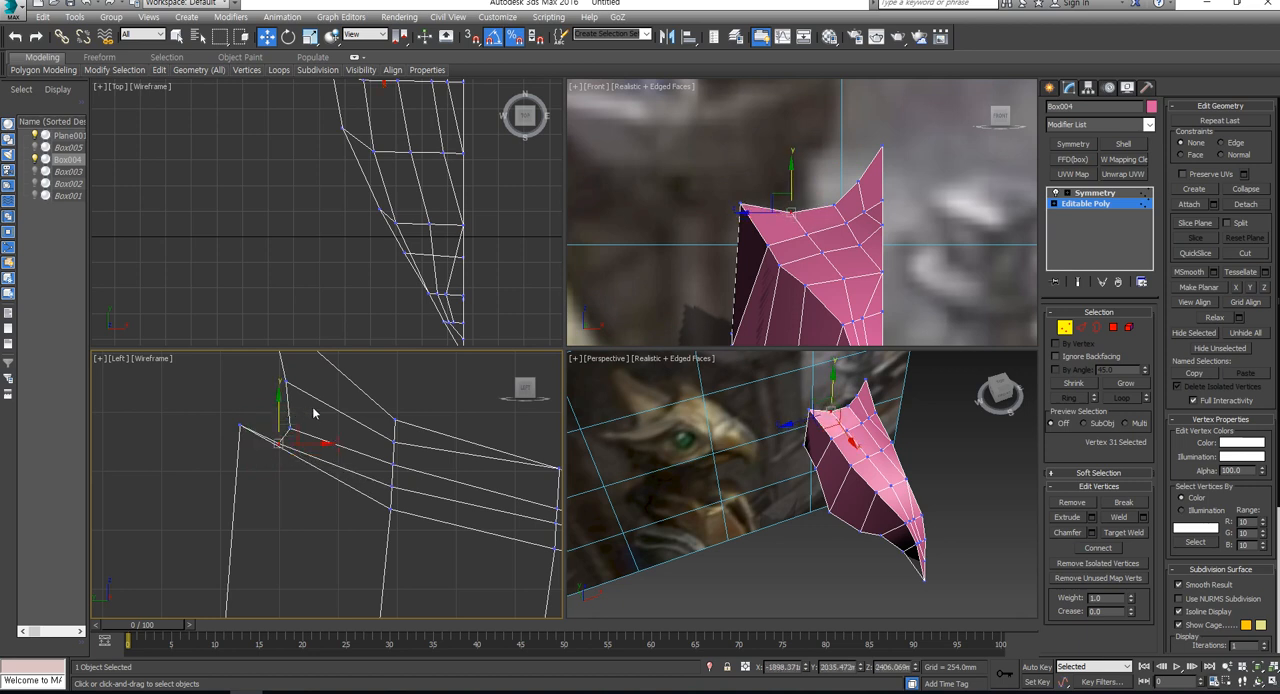
click(308, 409)
middle_drag(307, 408, 309, 421)
drag(257, 420, 229, 453)
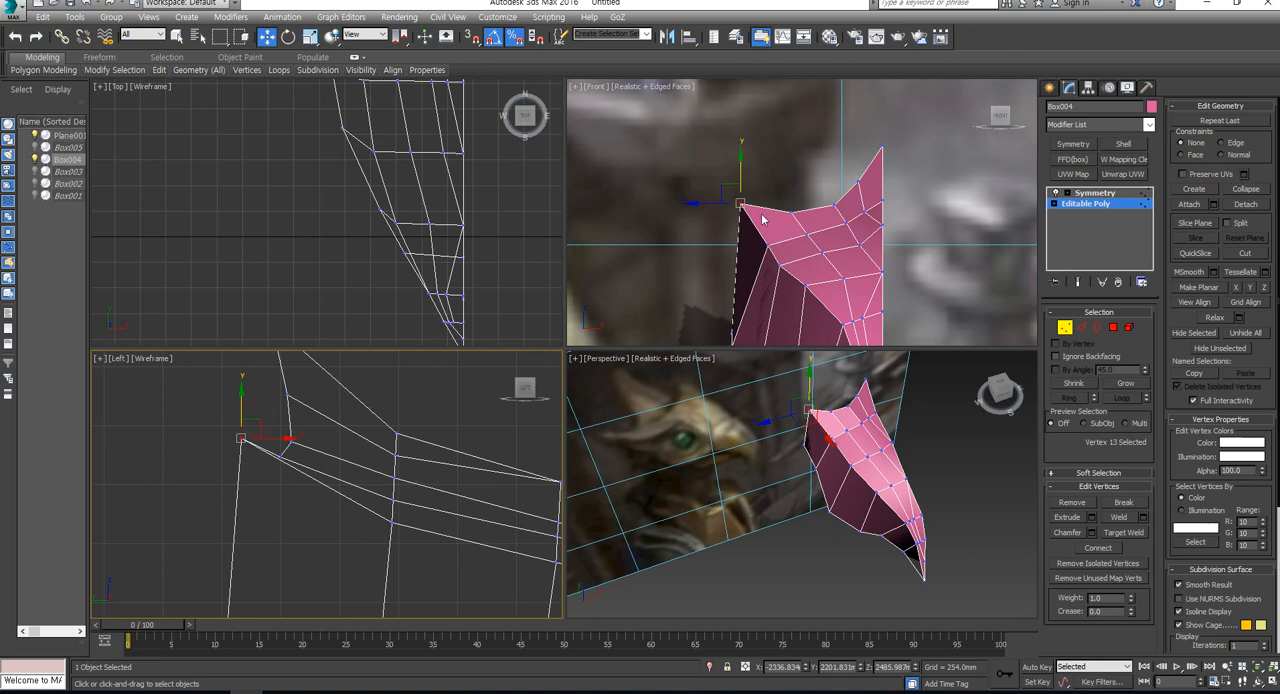
- In the Perspective view, reposition the vertices along the head's upper outer edge, from the brow down to the beak
alt+middle_drag(880, 488, 822, 445)
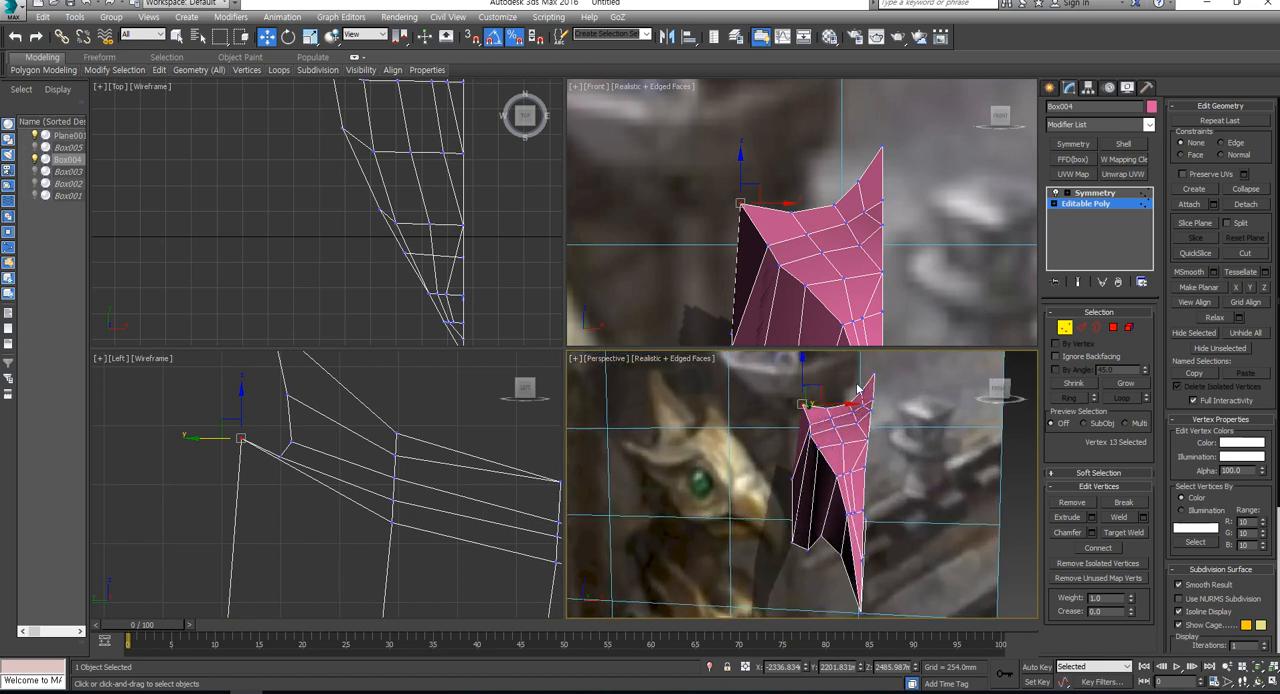
click(819, 449)
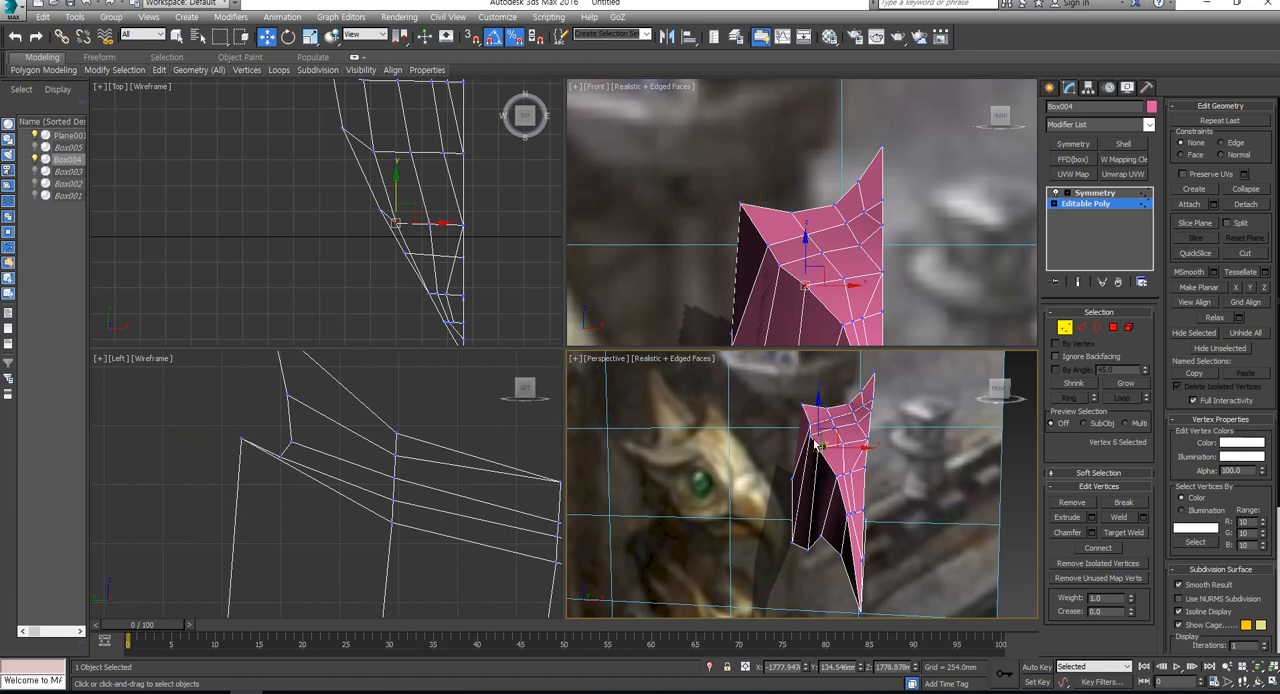
ctrl+click(810, 434)
drag(810, 434, 852, 479)
click(837, 478)
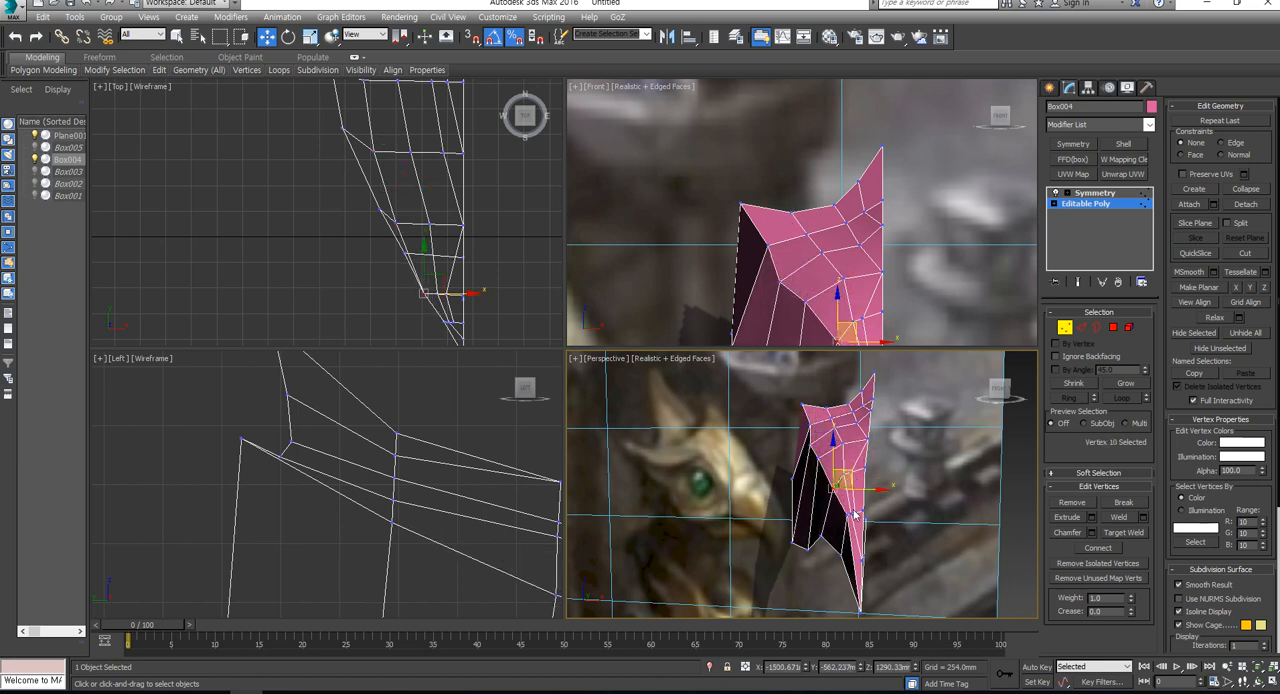
click(855, 504)
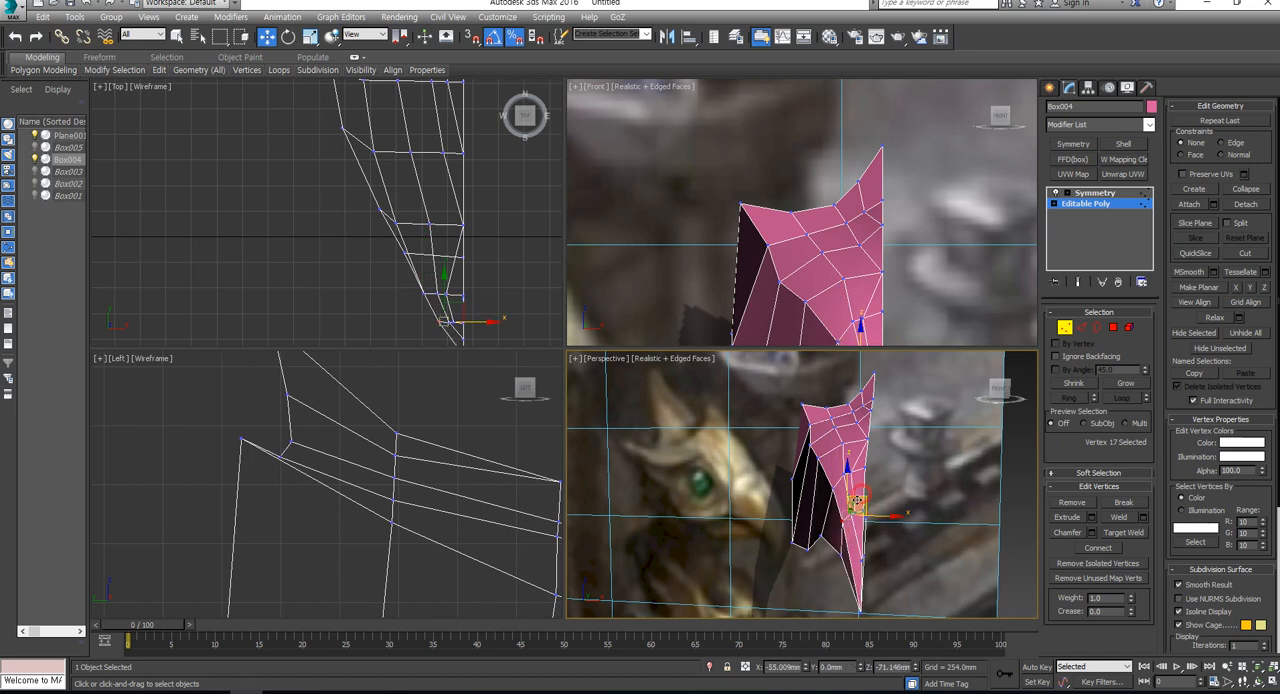
drag(855, 504, 874, 517)
click(914, 481)
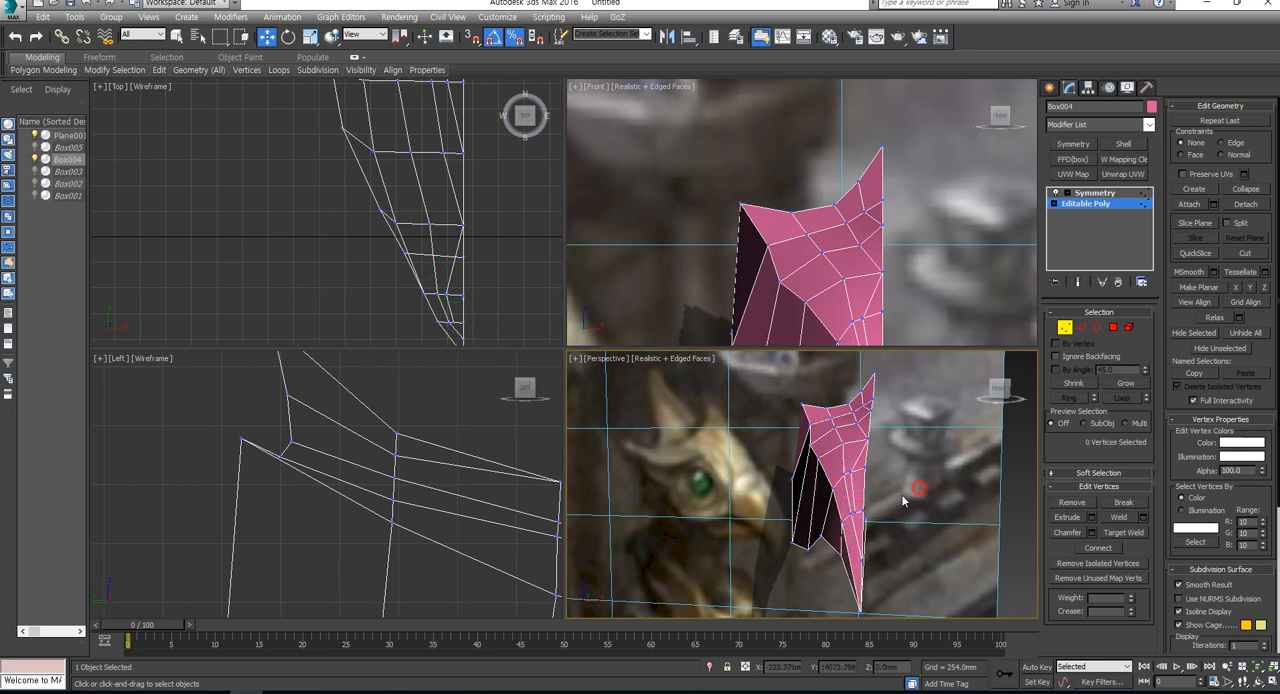
- Collapse the two close vertices at the upper beak into one and target-weld it onto the neighbouring centre-line vertex
scroll(857, 523, up, 2)
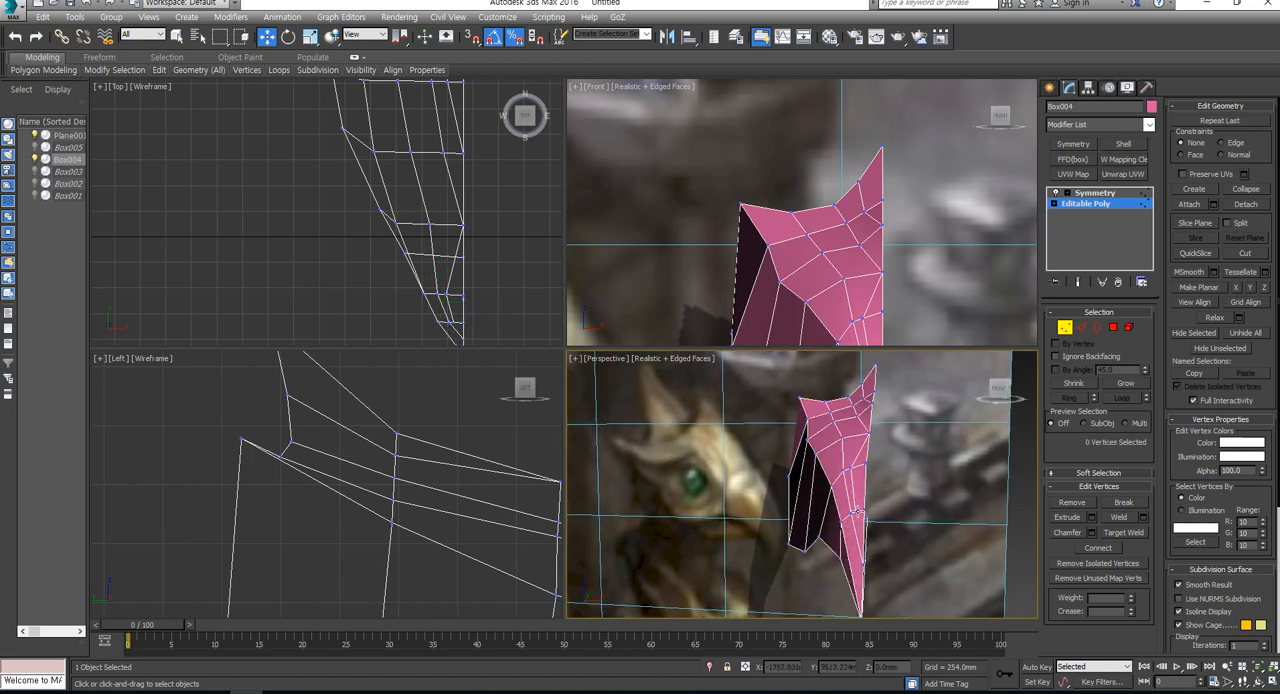
click(856, 511)
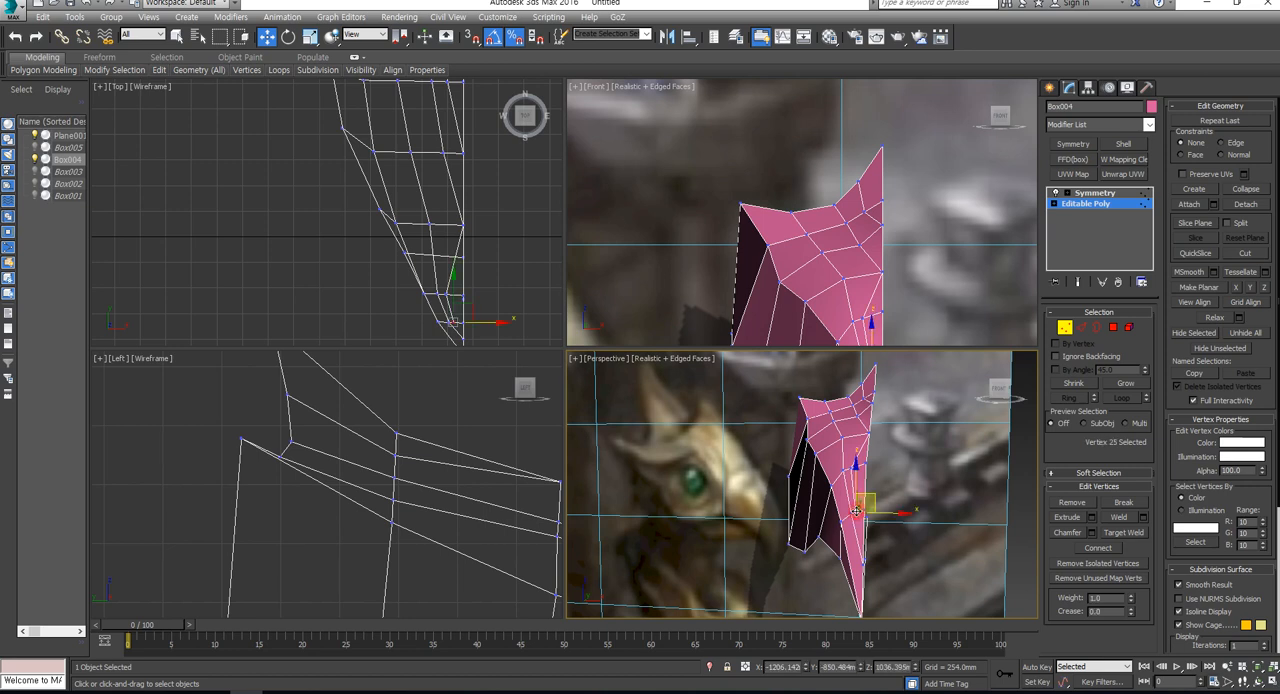
click(1250, 190)
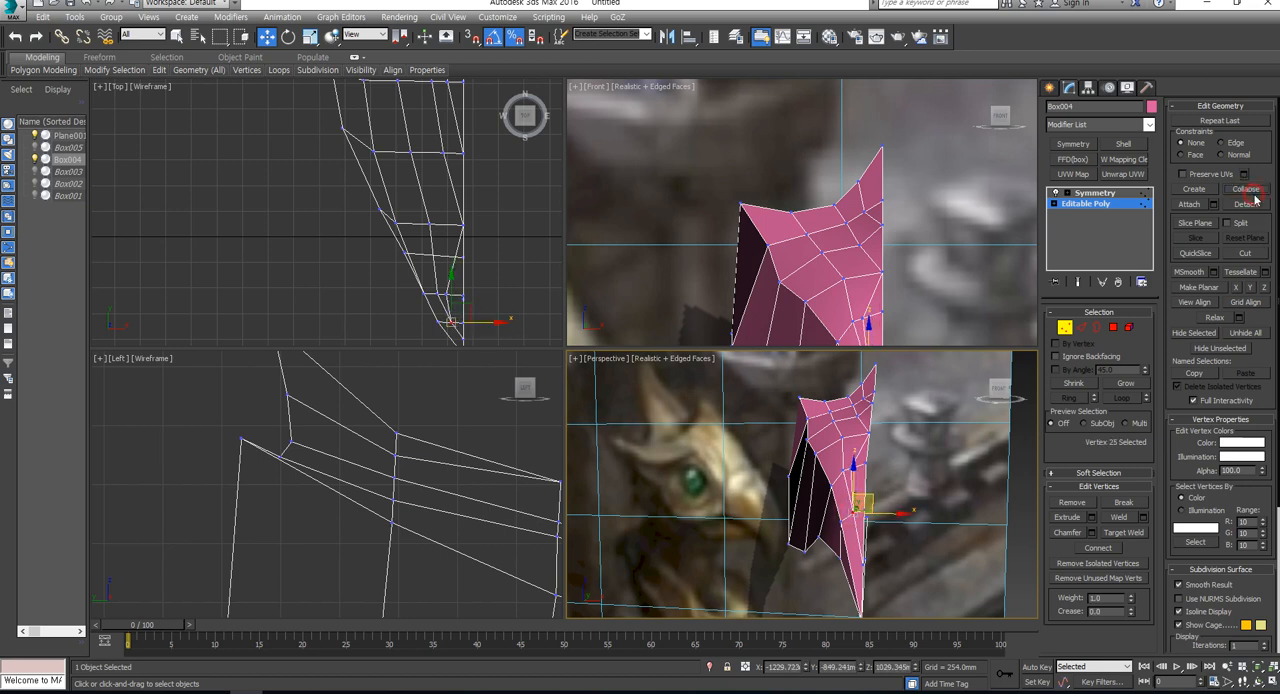
click(1122, 536)
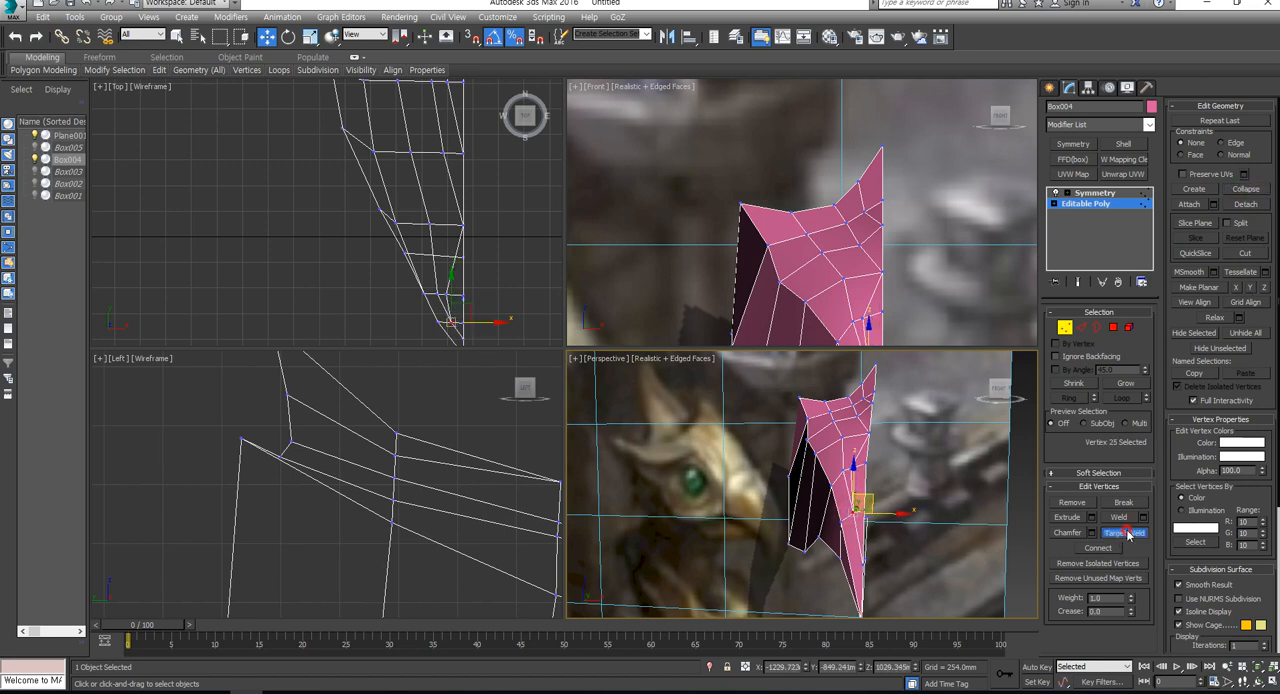
click(850, 512)
click(864, 518)
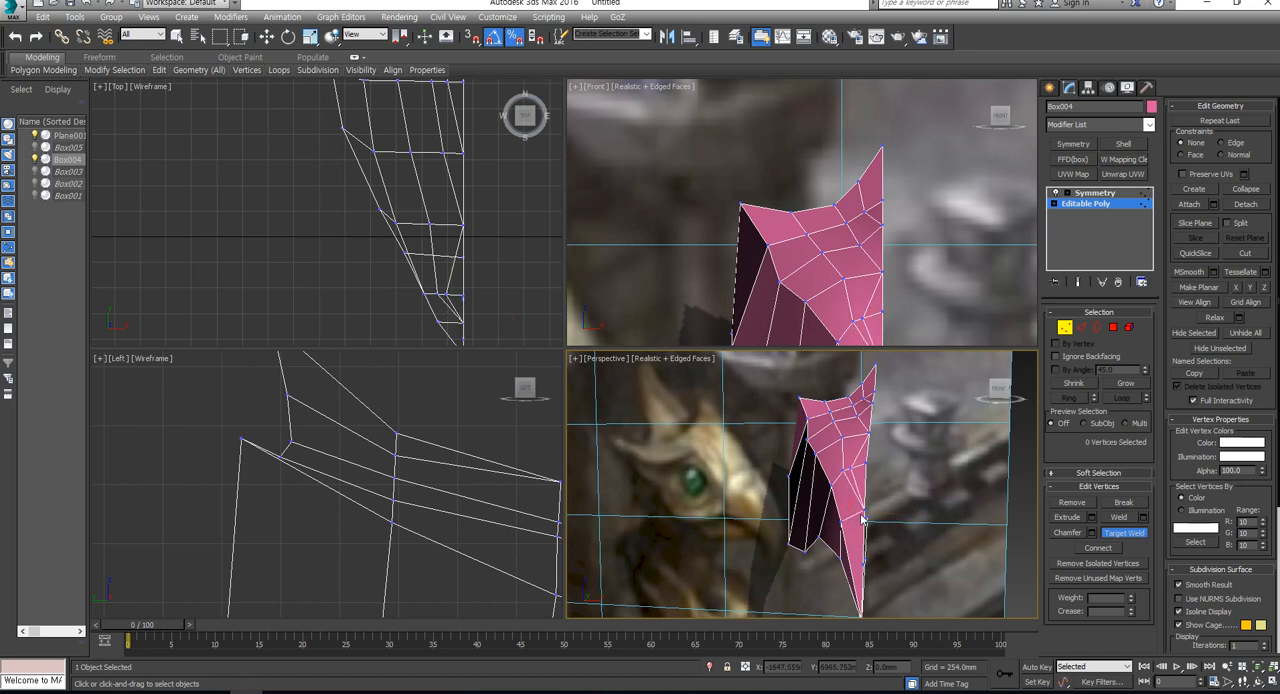
- Target-weld the inner beak vertex onto the neighbouring centre-line vertex in the Perspective view
click(853, 468)
click(866, 463)
right_click(858, 465)
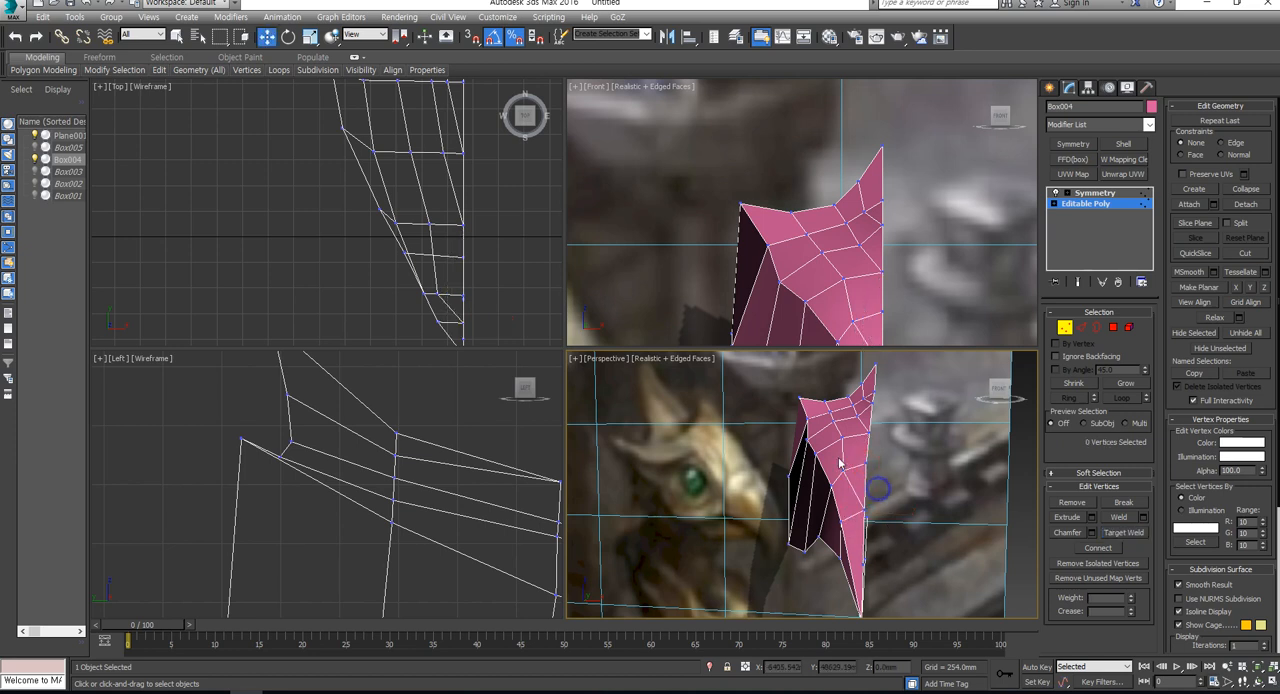
- Move the two inner vertices on the half head's upper surface outward along X, away from the centre line
click(843, 438)
alt+middle_drag(843, 438, 877, 448)
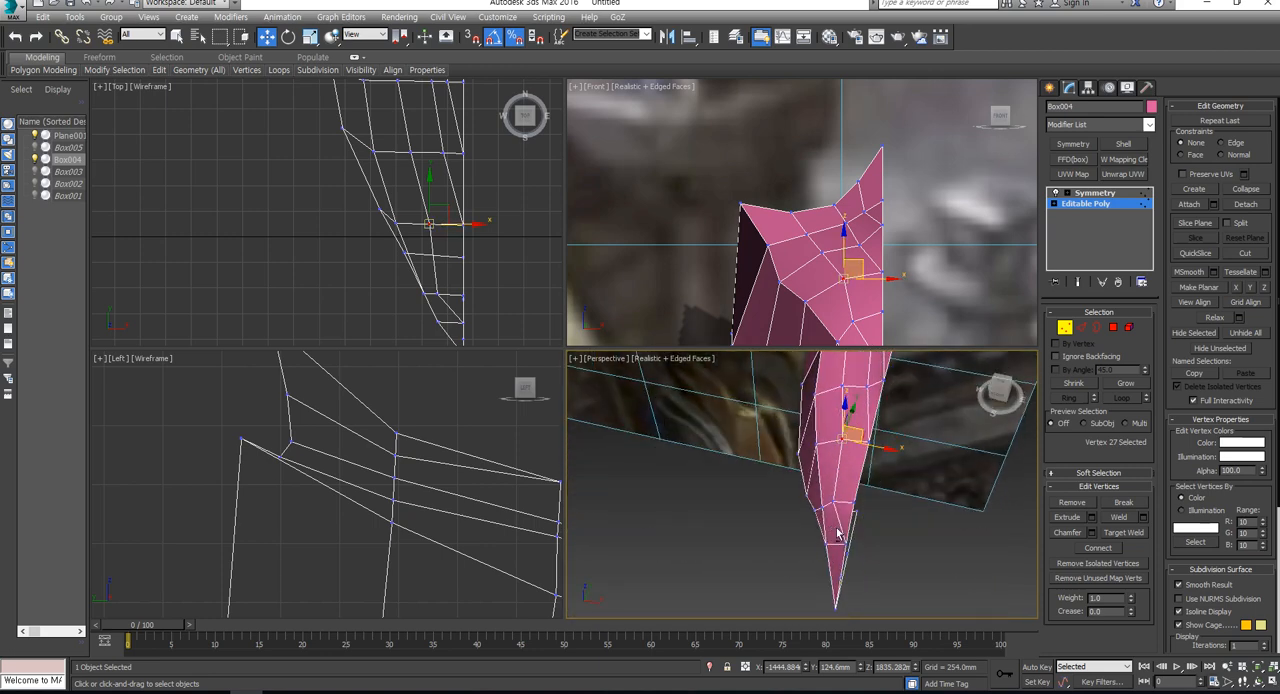
drag(878, 448, 867, 446)
alt+middle_drag(853, 541, 869, 500)
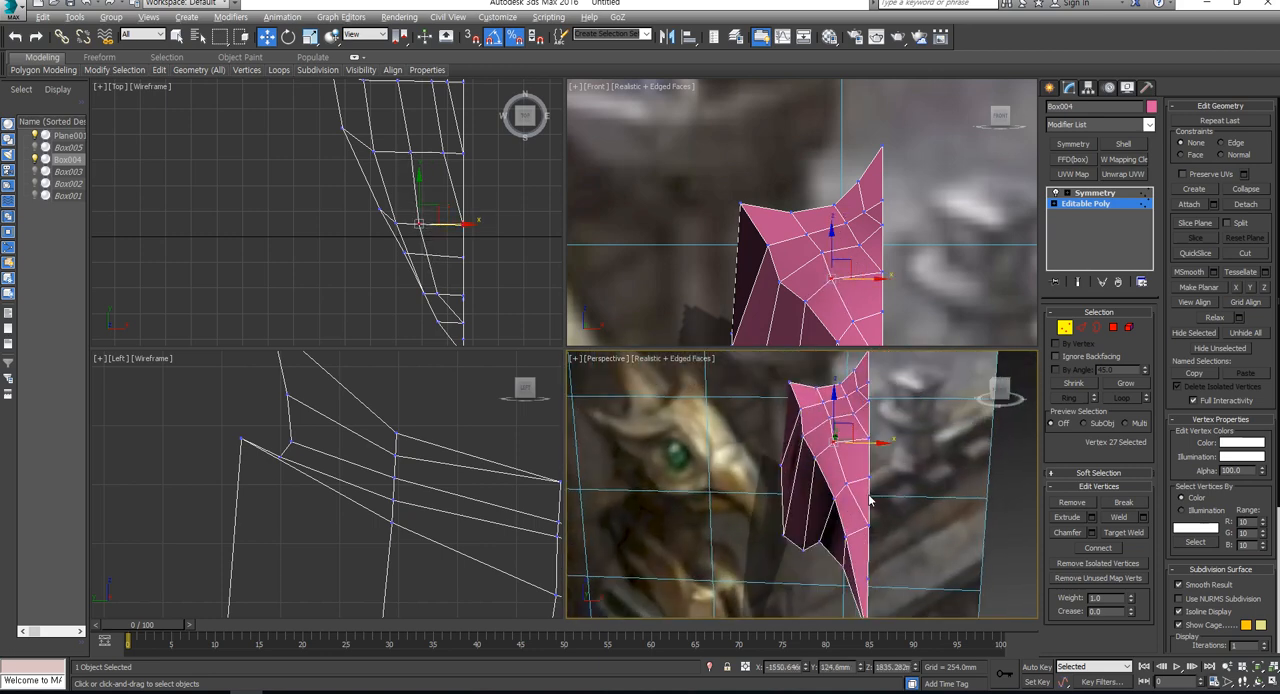
click(830, 413)
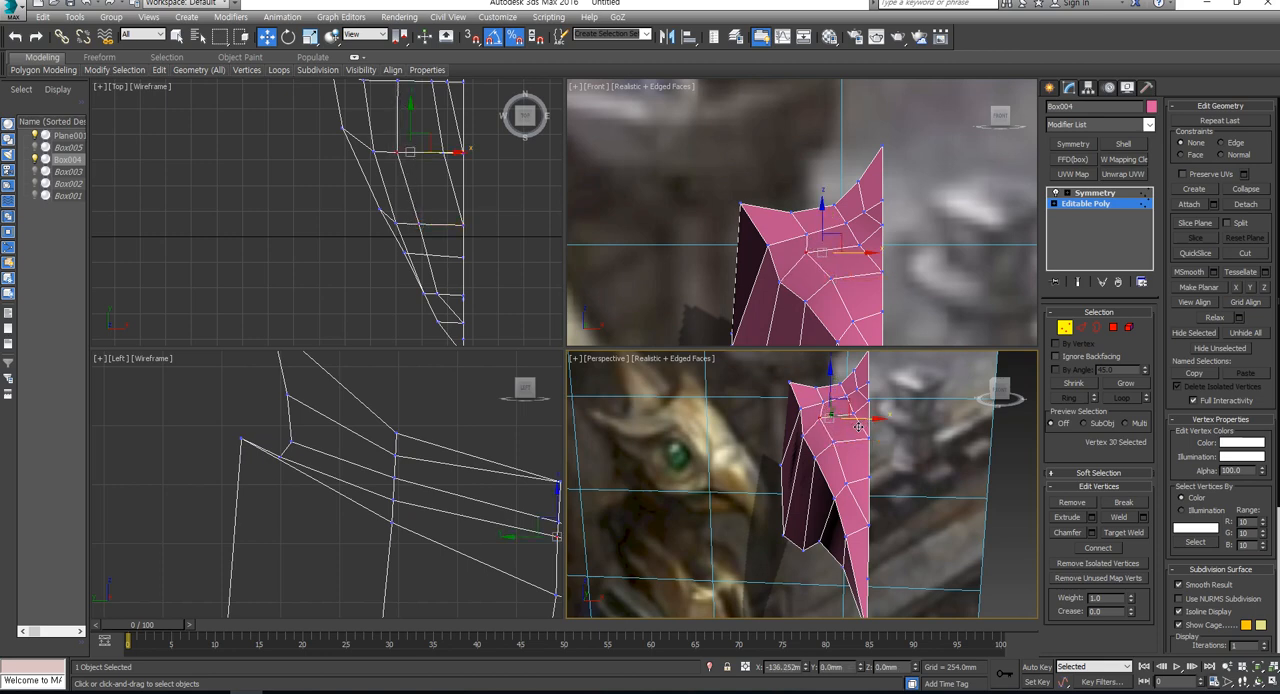
drag(858, 426, 855, 435)
alt+middle_drag(820, 460, 848, 418)
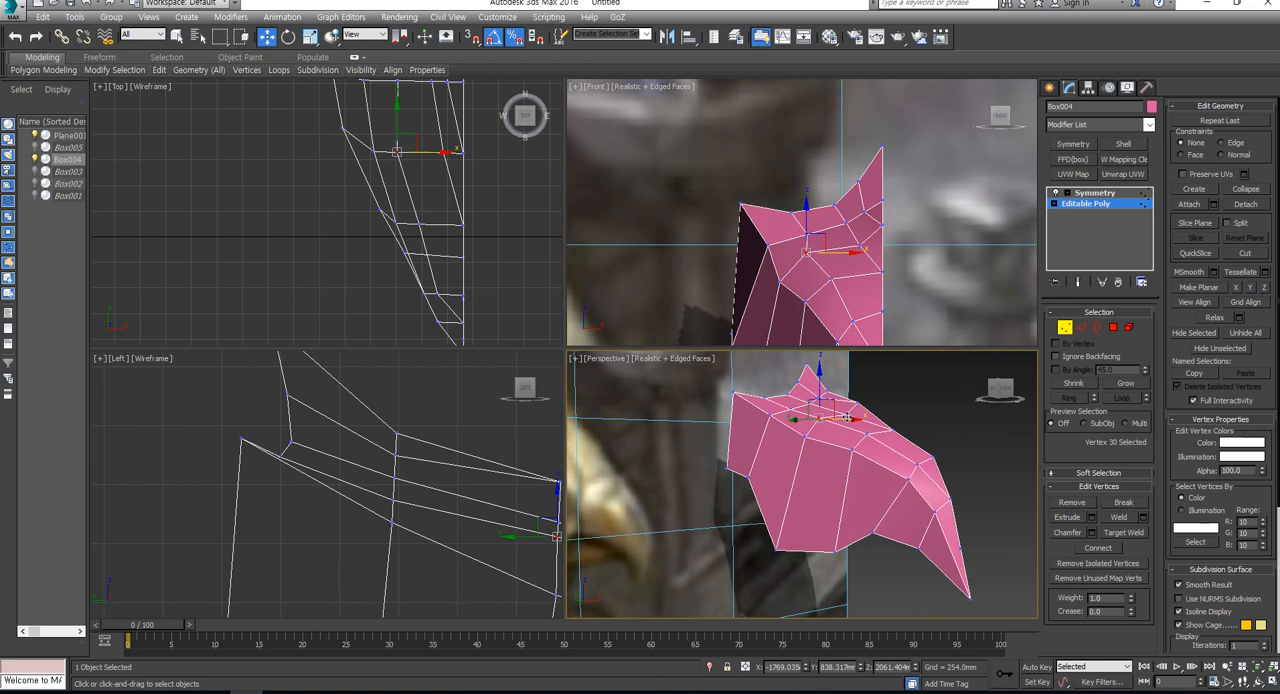
- Raise the centre-line vertex above the start of the beak in the Left view to round the head's profile
click(855, 403)
scroll(437, 414, up, 4)
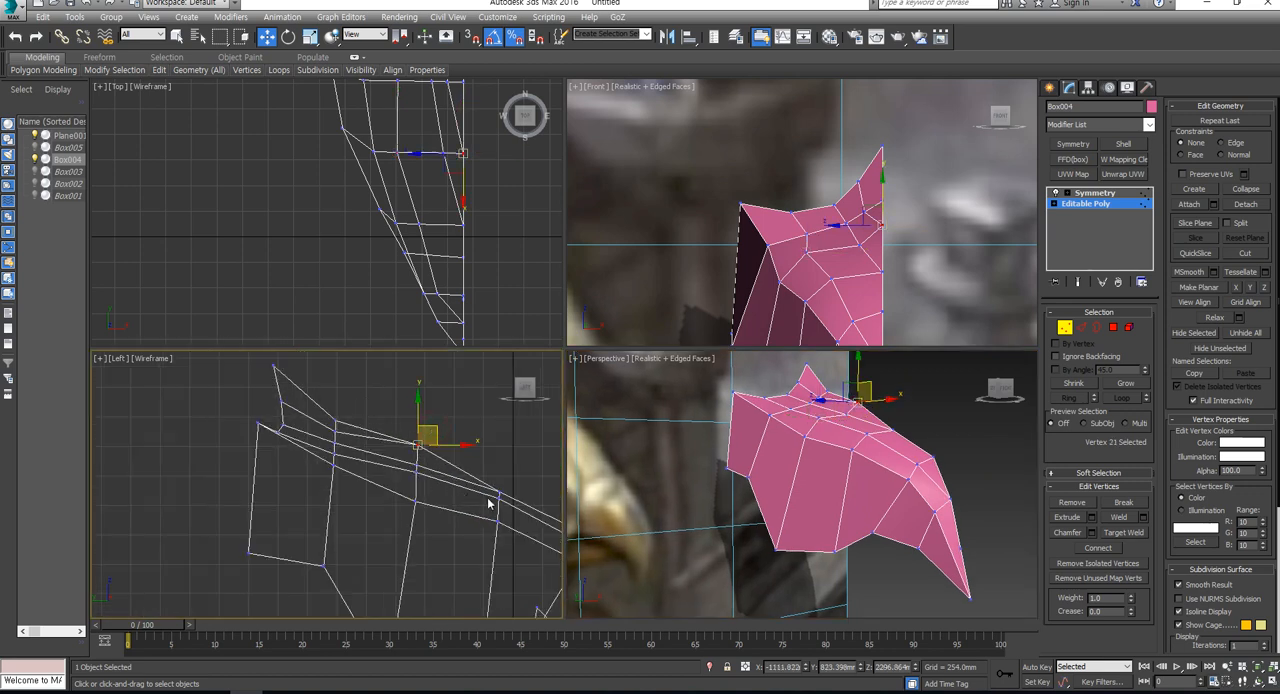
click(499, 492)
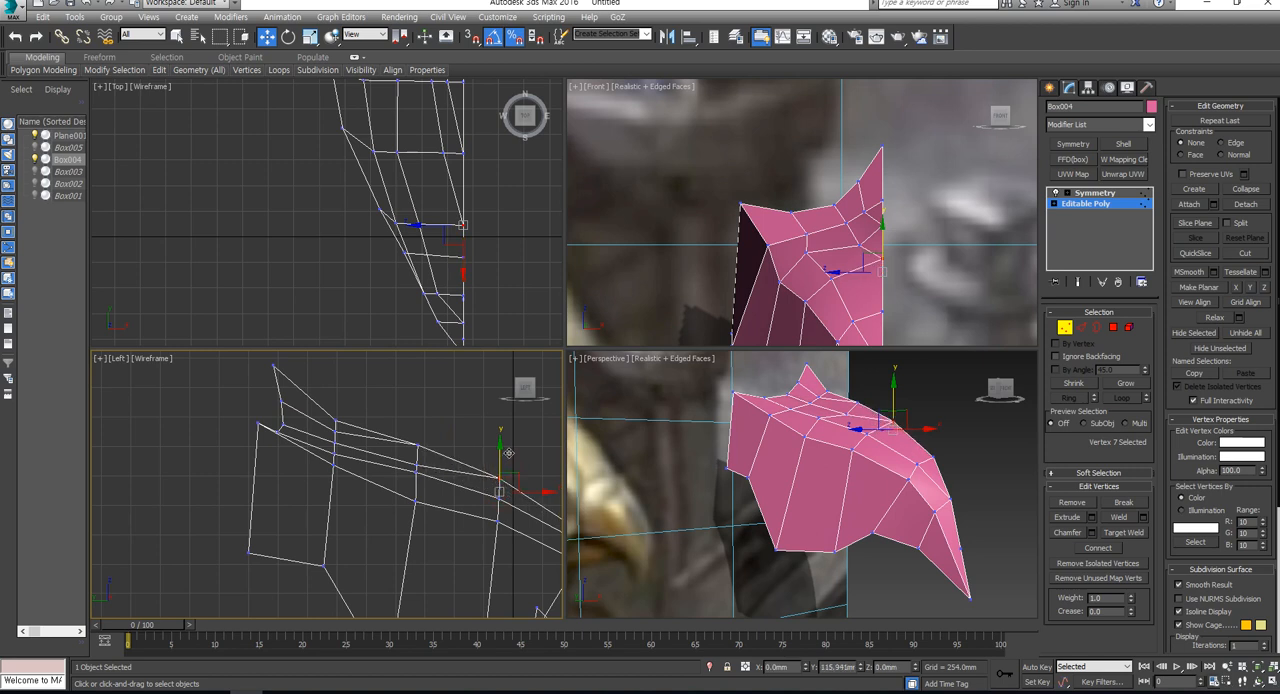
scroll(493, 512, down, 3)
scroll(430, 486, up, 4)
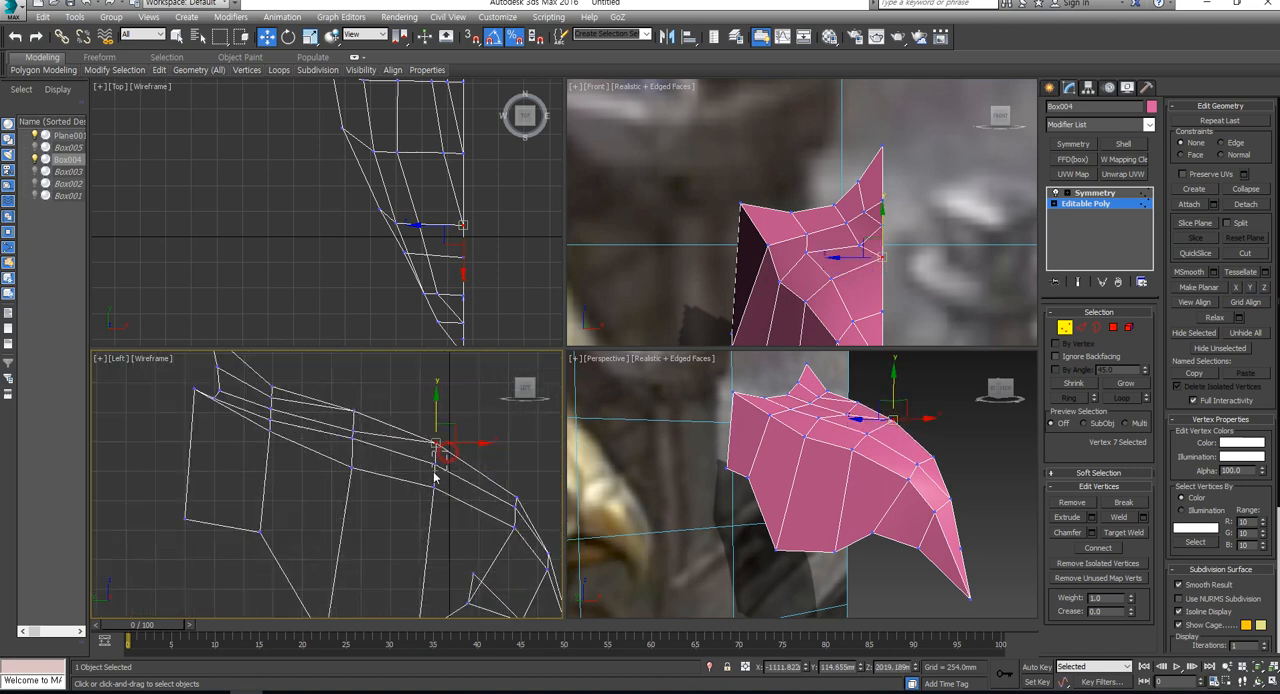
- Raise the two inner vertices just below the head's centre line together in the Left view
click(435, 464)
ctrl+click(353, 427)
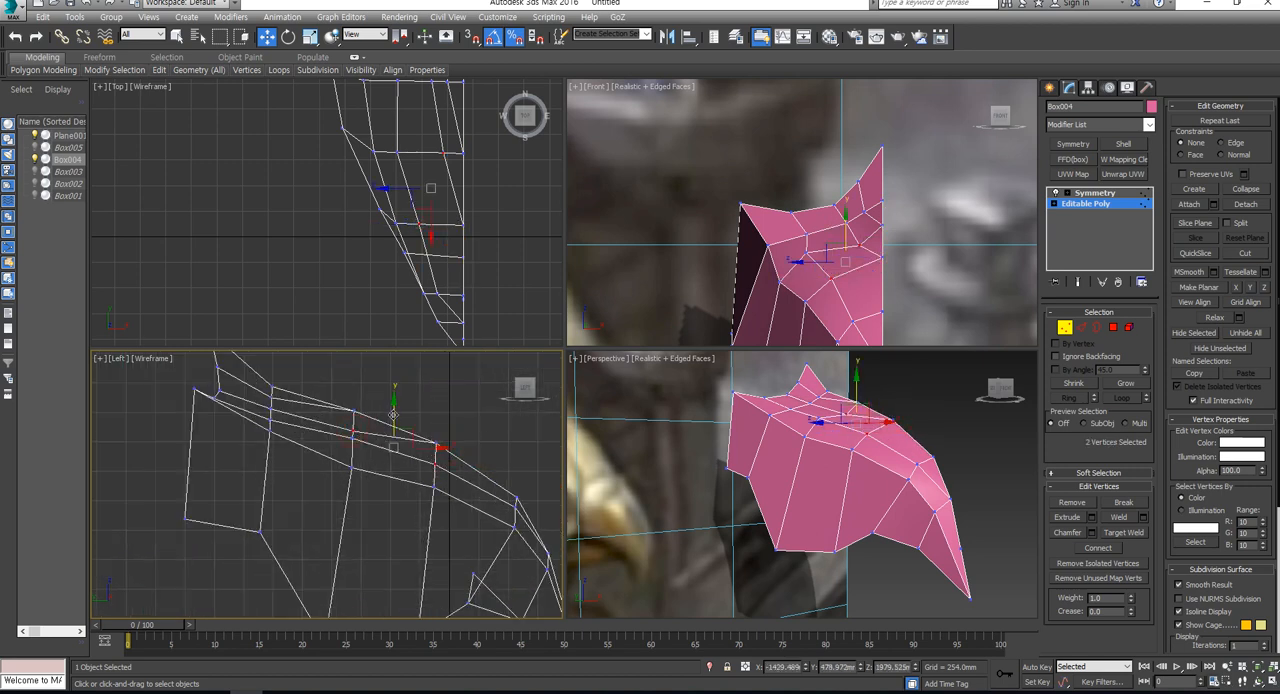
drag(393, 413, 352, 402)
drag(356, 446, 335, 478)
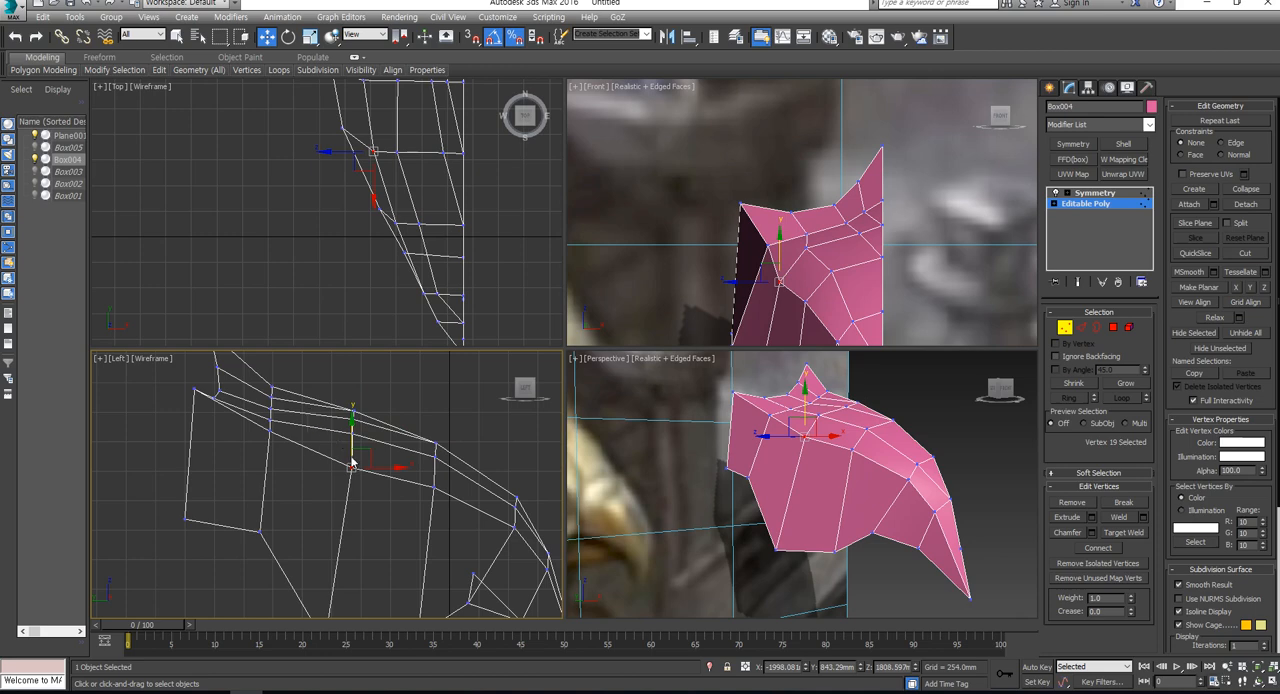
- Nudge the two inner vertices on the upper head along X, shifting the lower one further outward in the Perspective view
alt+middle_drag(828, 529, 826, 481)
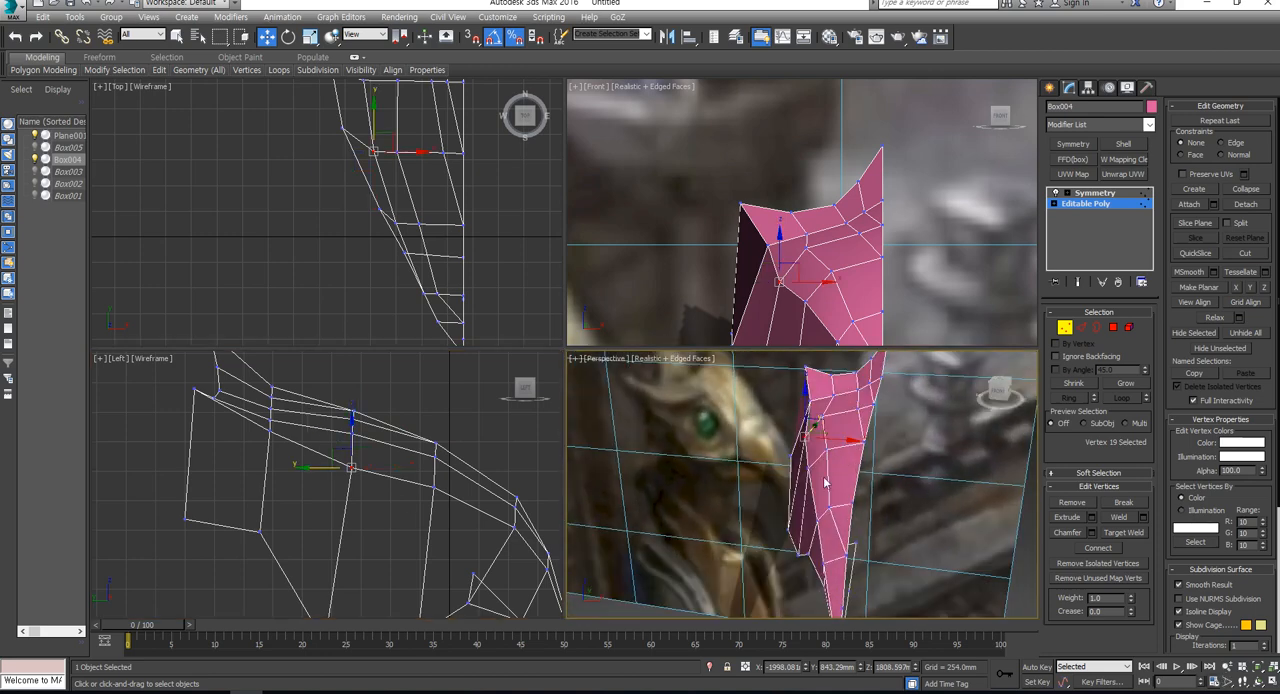
click(844, 418)
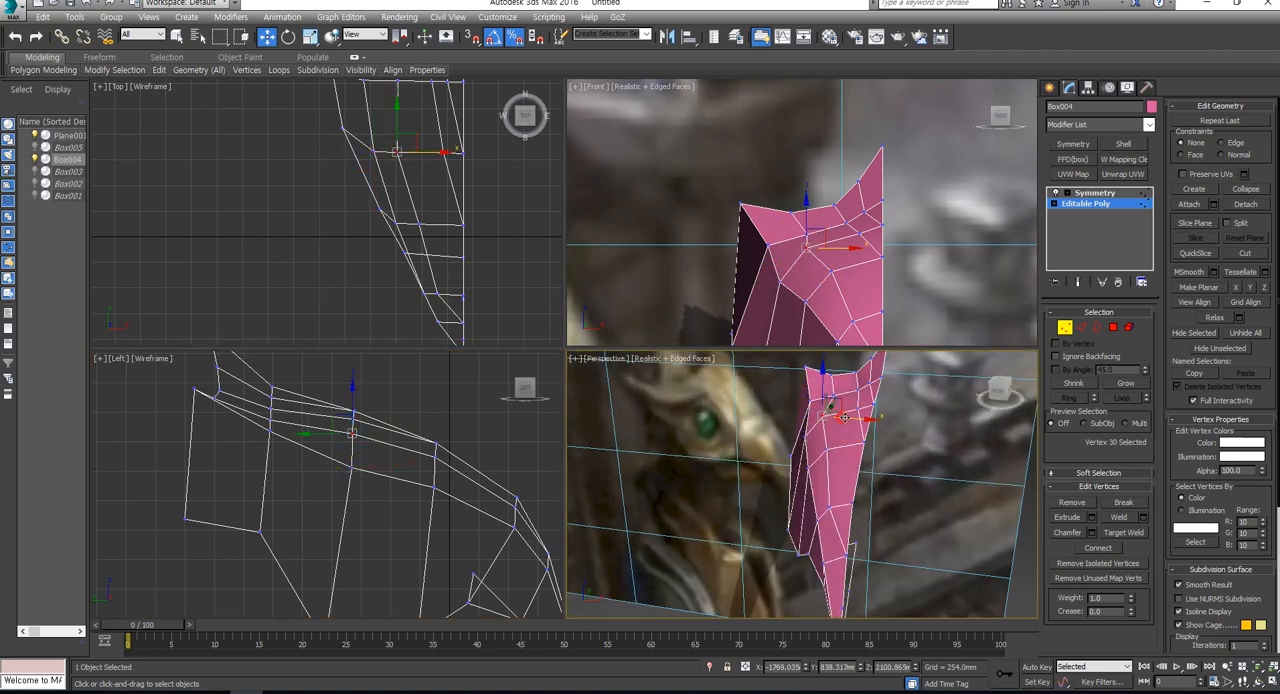
drag(844, 418, 845, 423)
click(870, 462)
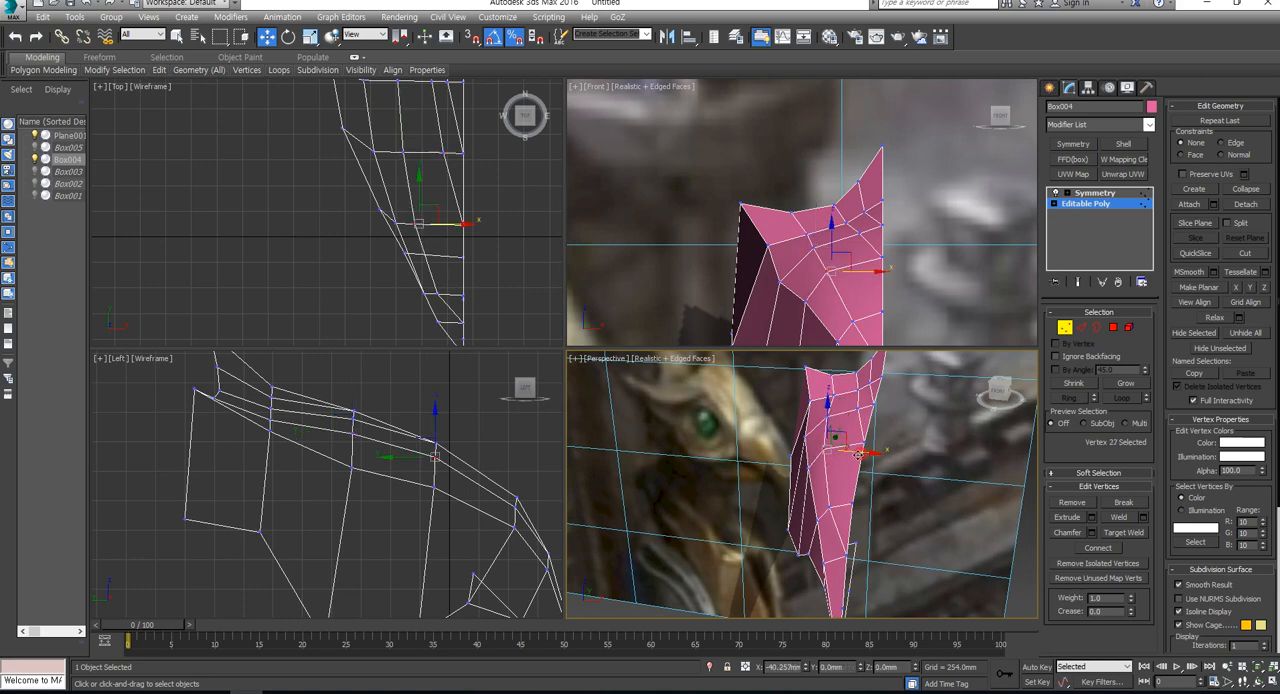
alt+middle_drag(870, 462, 823, 507)
- Unhide all hidden objects so the other head models show beside the half head and reference image
key(ctrl+shift+z)
middle_drag(738, 250, 823, 280)
right_click(854, 277)
click(889, 217)
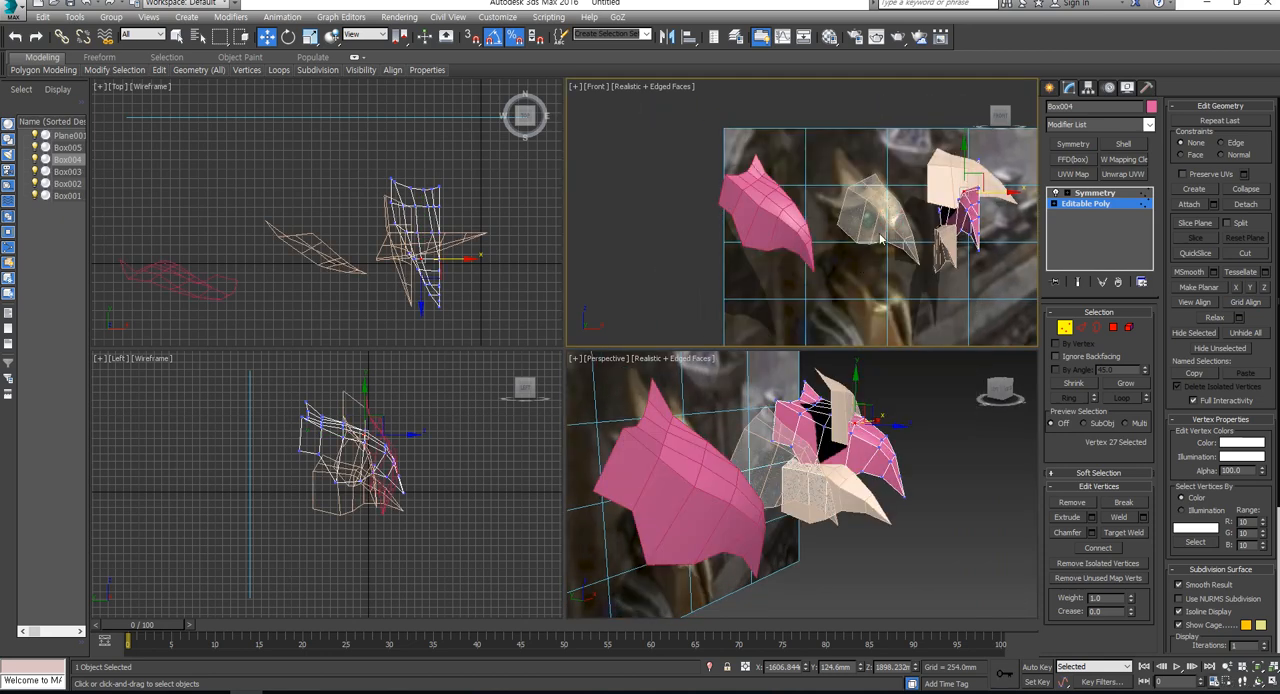
scroll(880, 240, up, 4)
scroll(699, 228, down, 2)
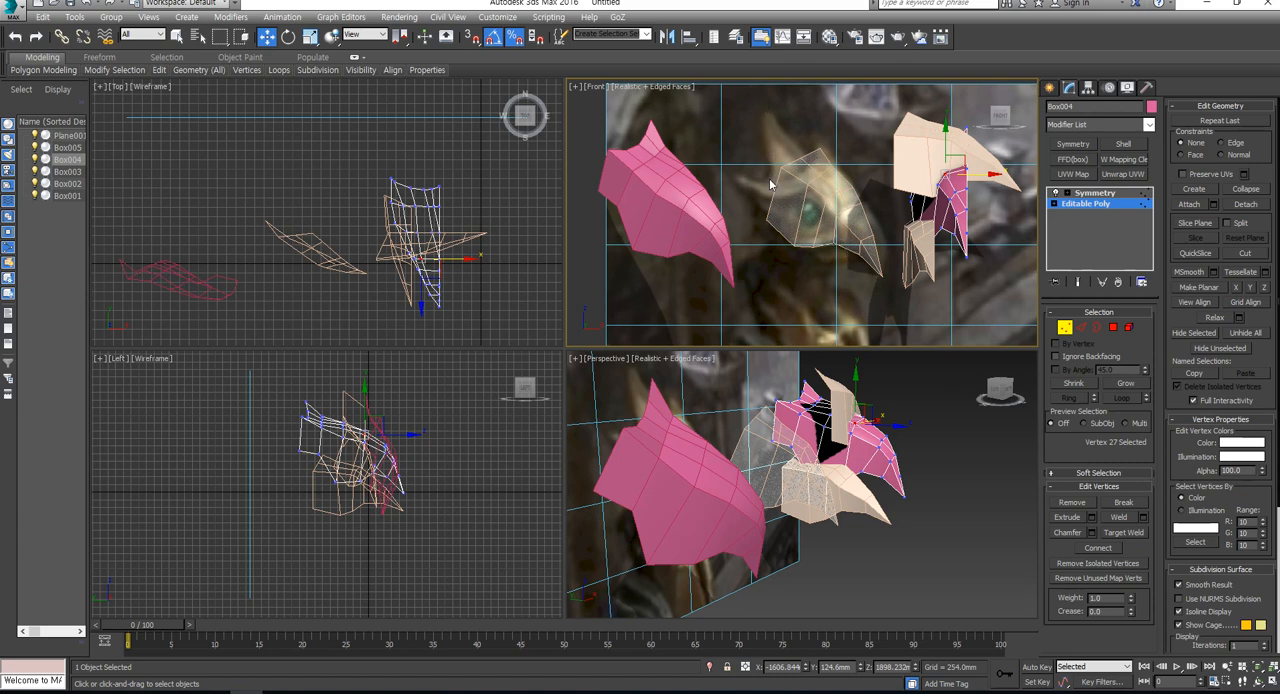
alt+middle_drag(786, 447, 710, 515)
scroll(765, 427, up, 2)
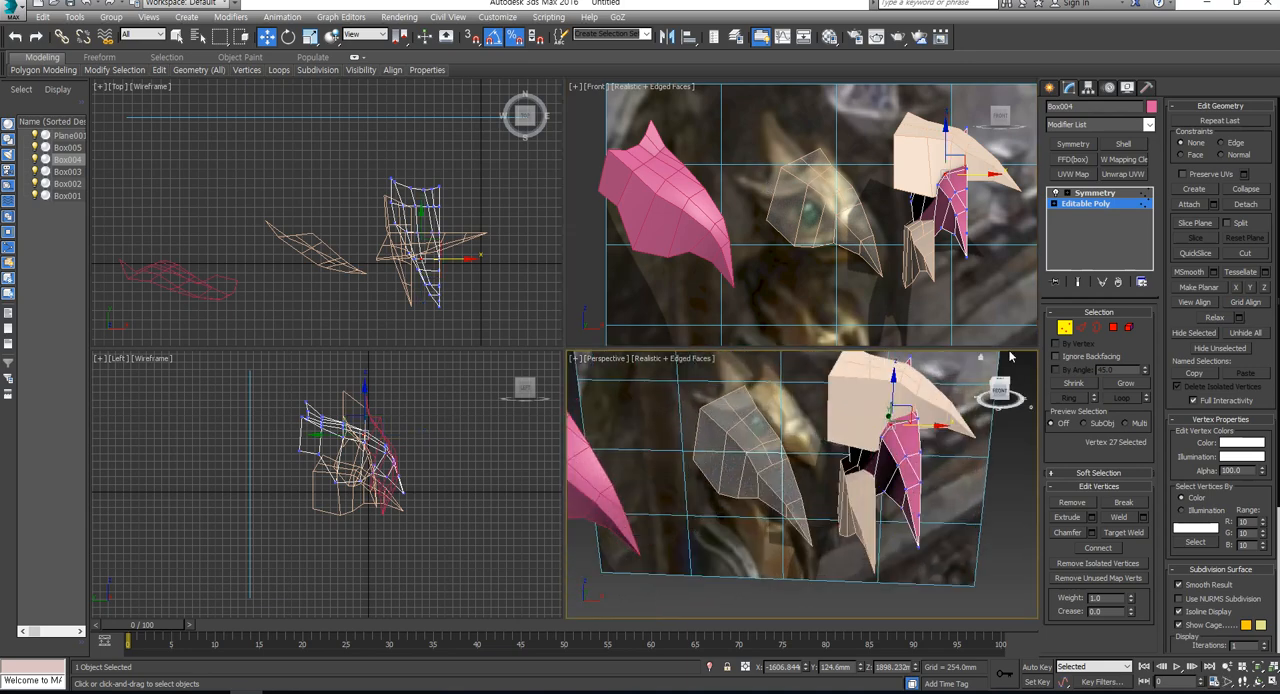
- Leave vertex editing and hide Box003, the beige head overlapping the symmetrical pink head
click(1063, 329)
alt+middle_drag(865, 450, 955, 434)
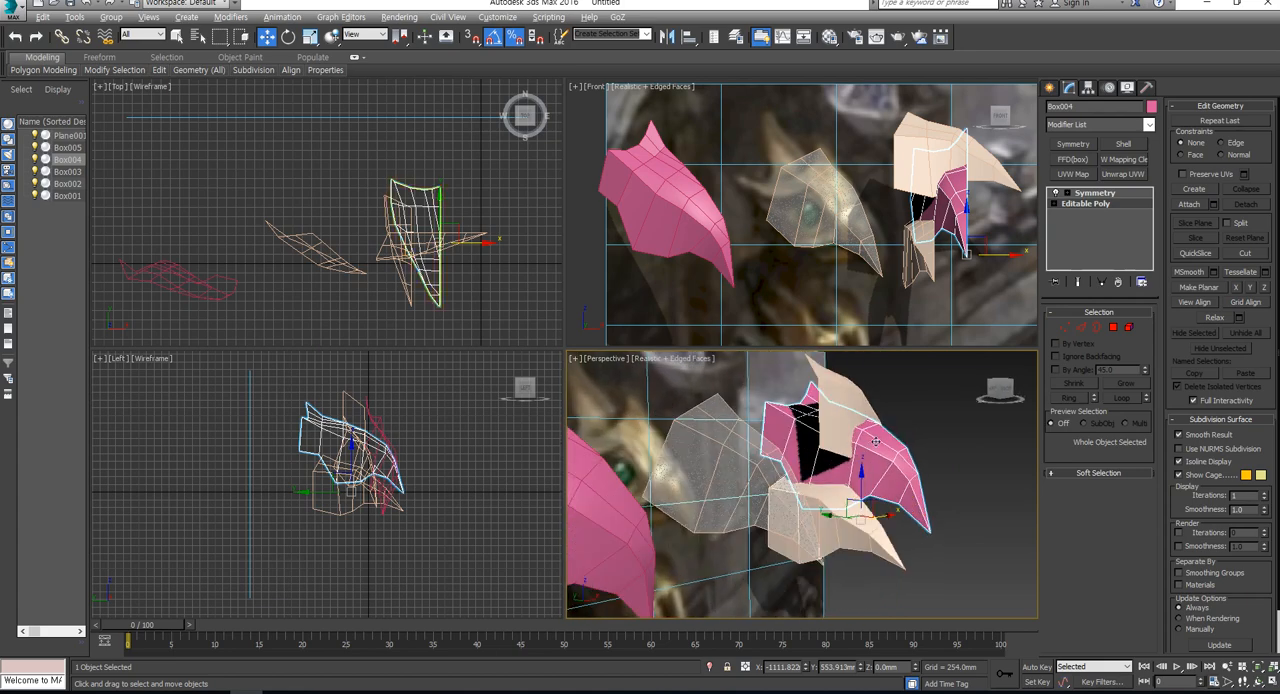
click(962, 430)
click(846, 390)
alt+middle_drag(878, 430, 809, 437)
key(ctrl+shift+z)
scroll(809, 437, up, 2)
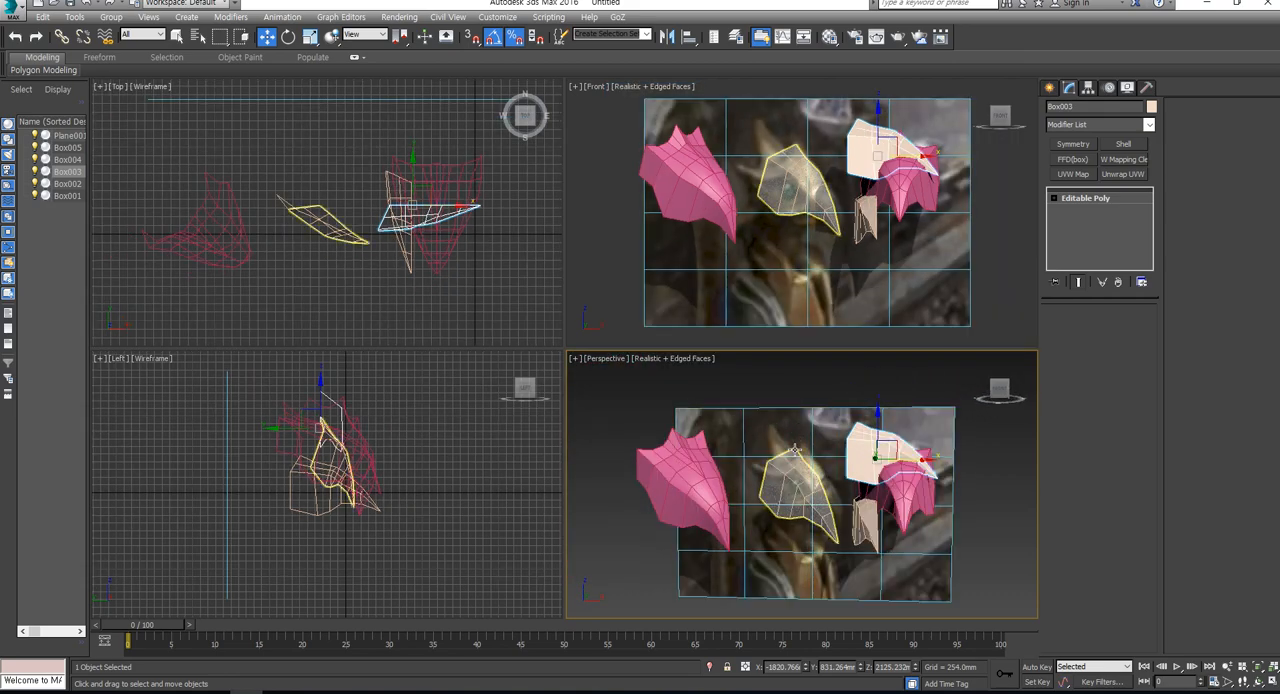
click(907, 252)
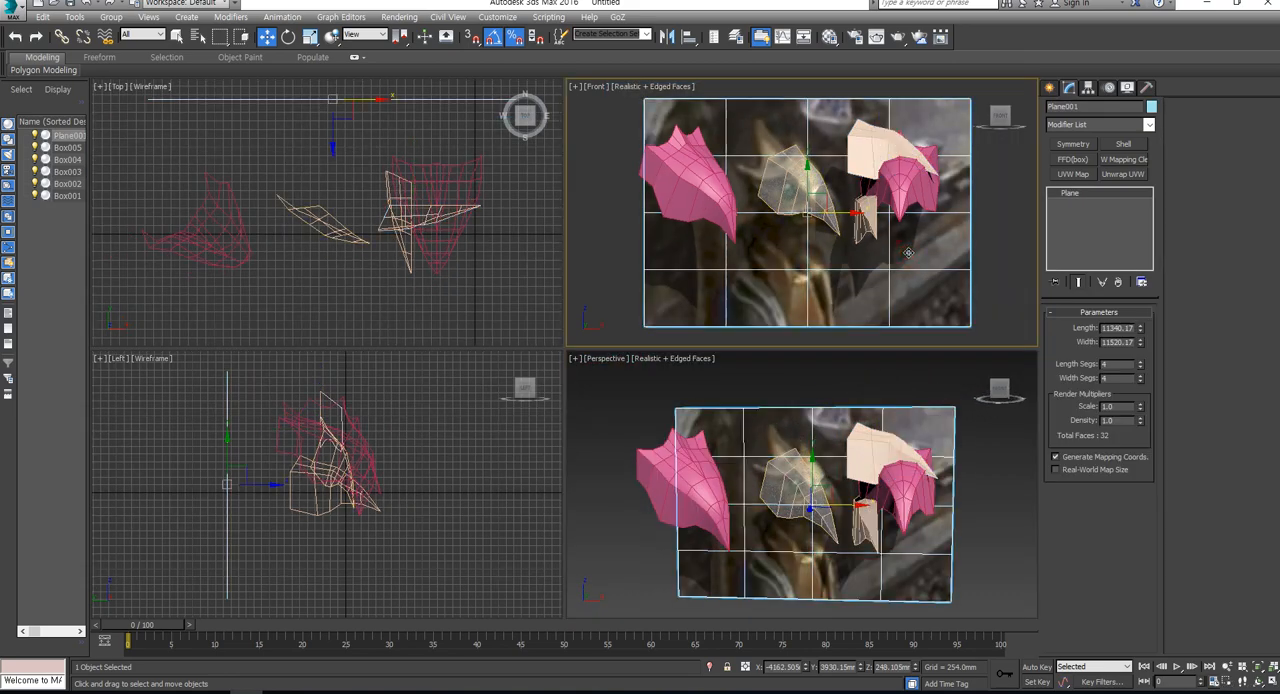
scroll(915, 130, up, 3)
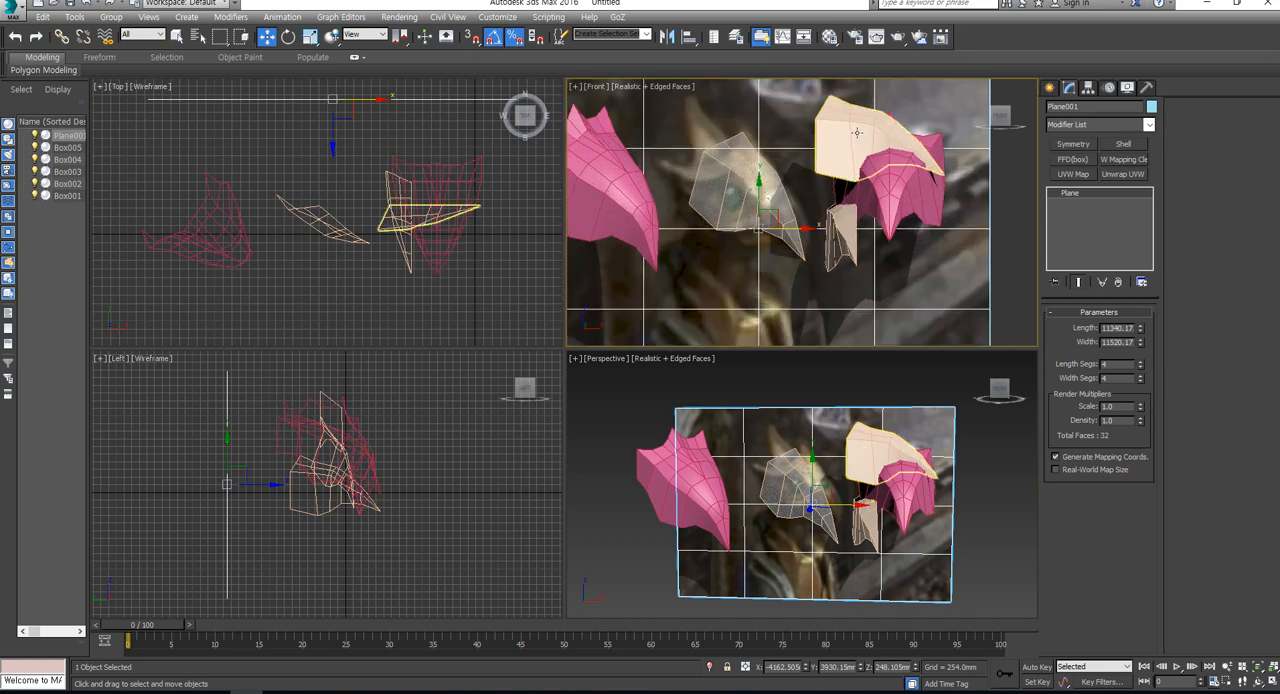
click(857, 131)
right_click(857, 131)
click(928, 91)
- Add an FFD(box) modifier above Symmetry on Box004 and set its lattice to 6x4x4 points
click(750, 185)
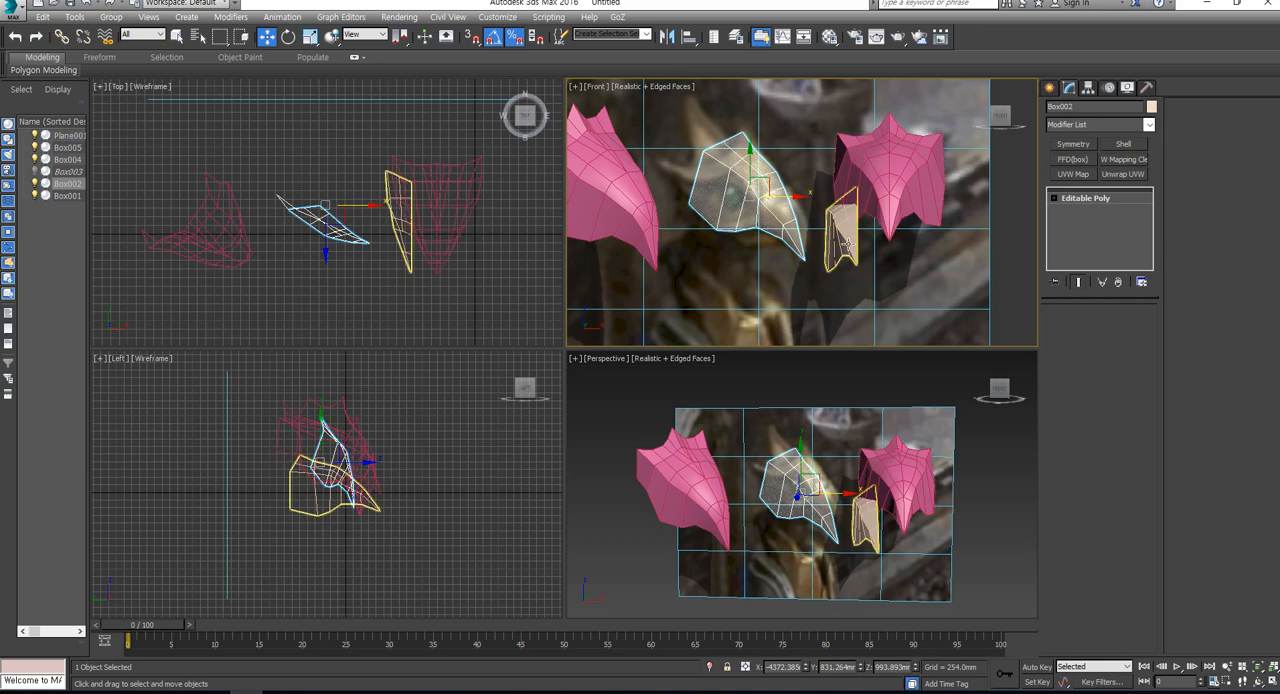
click(885, 165)
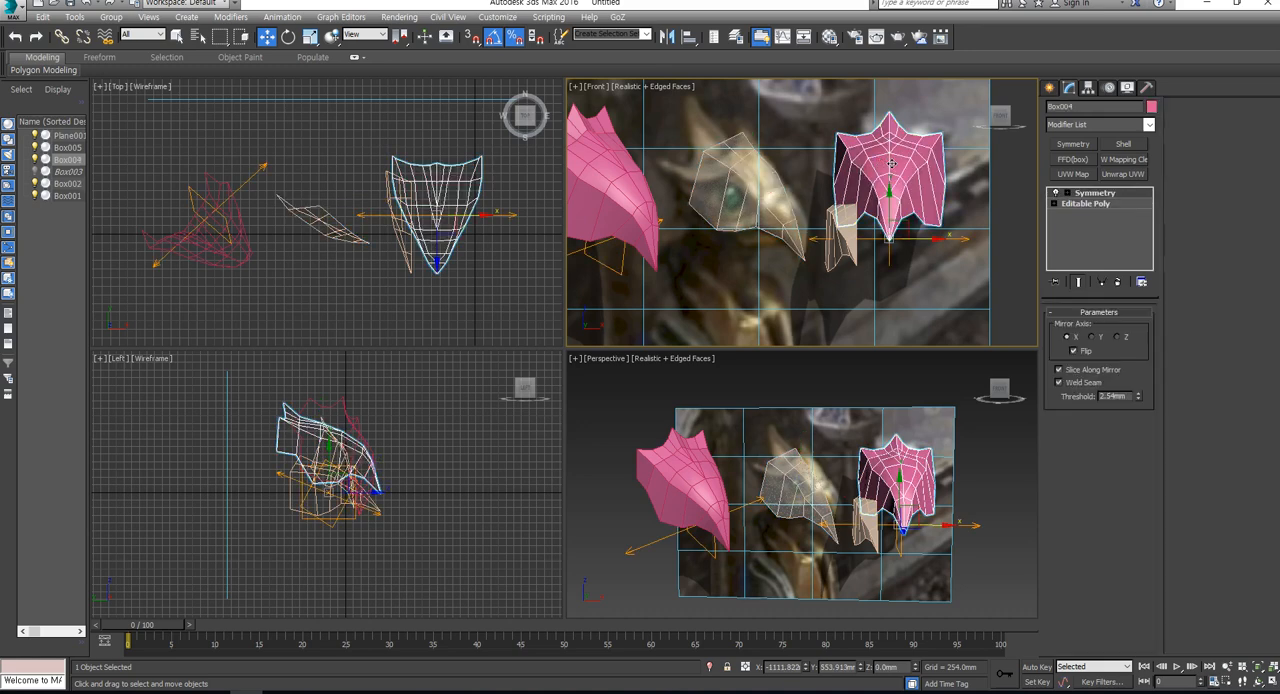
click(1087, 204)
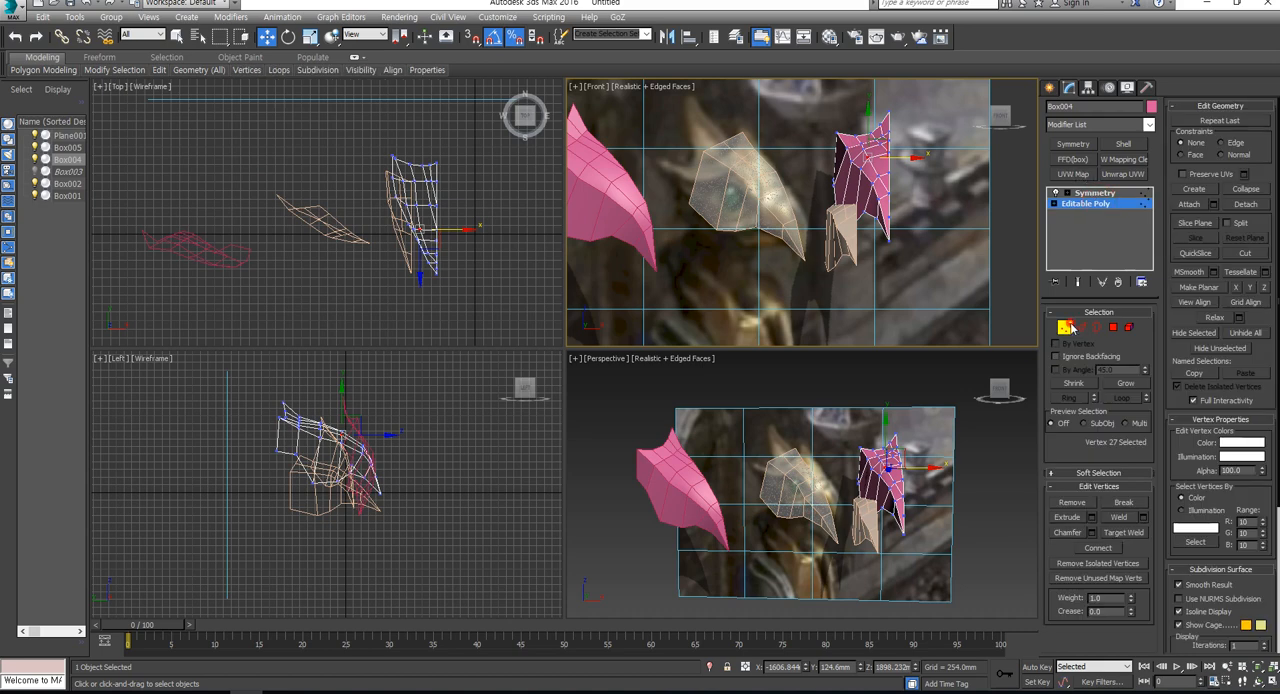
click(1066, 328)
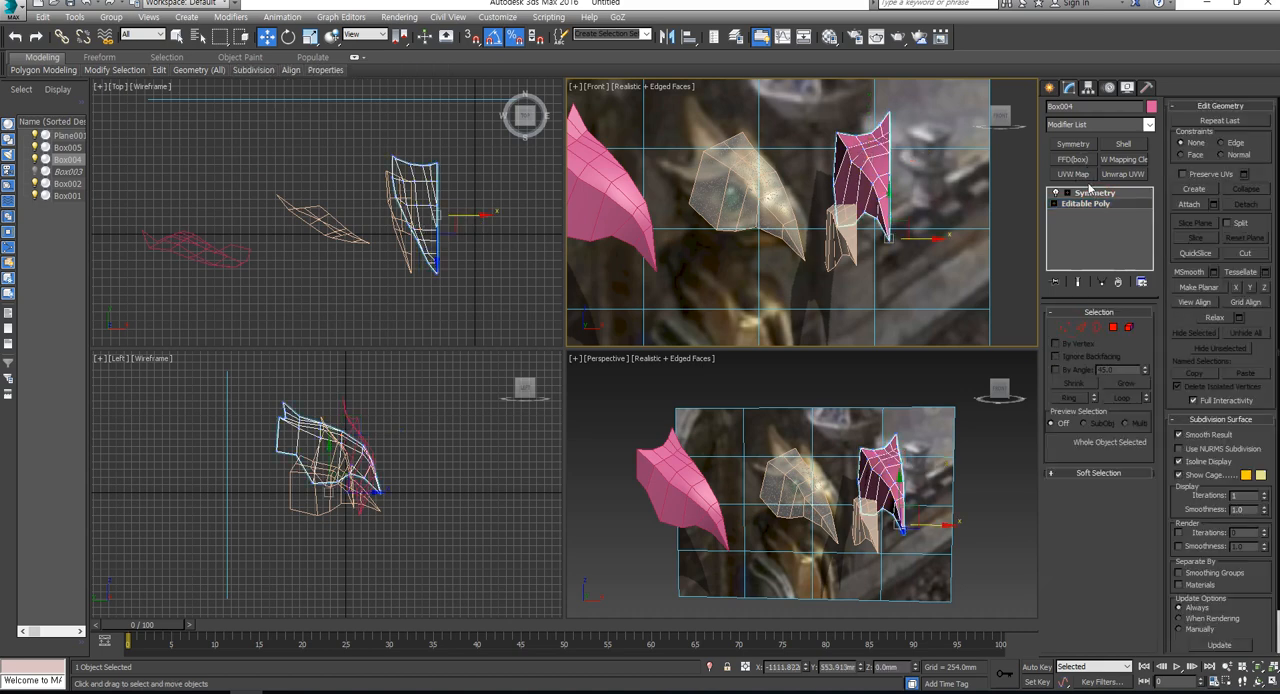
click(1090, 193)
click(1072, 160)
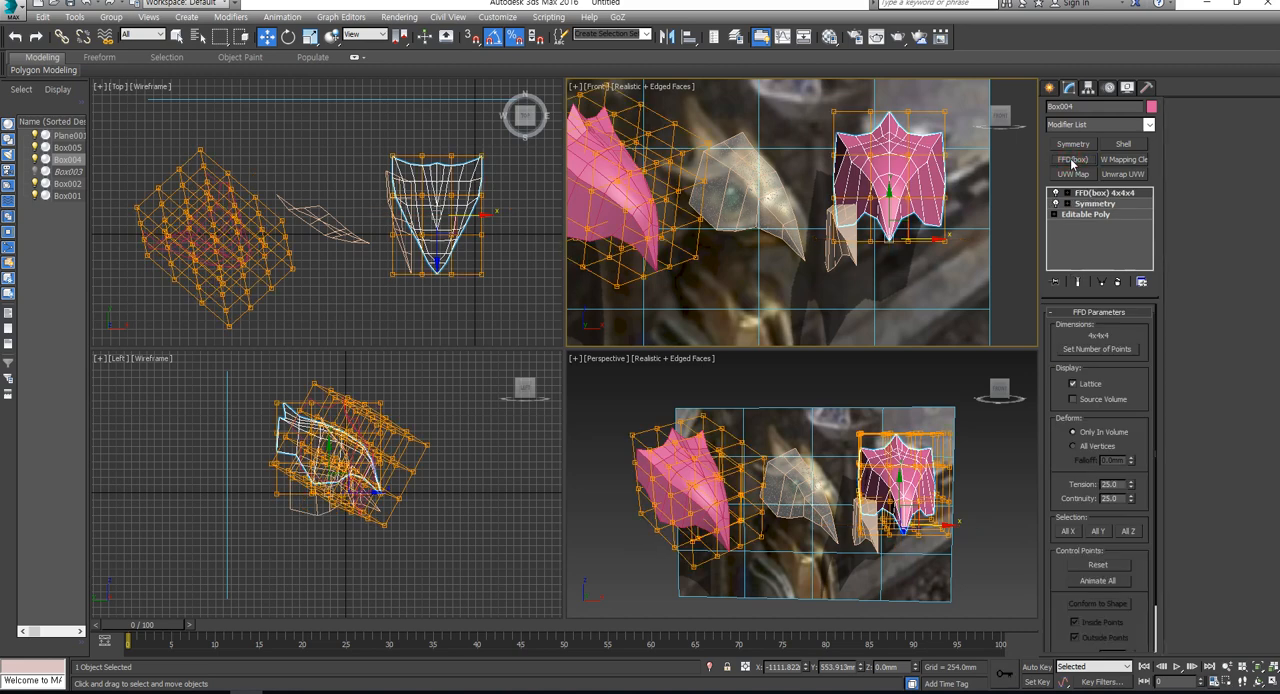
click(1097, 349)
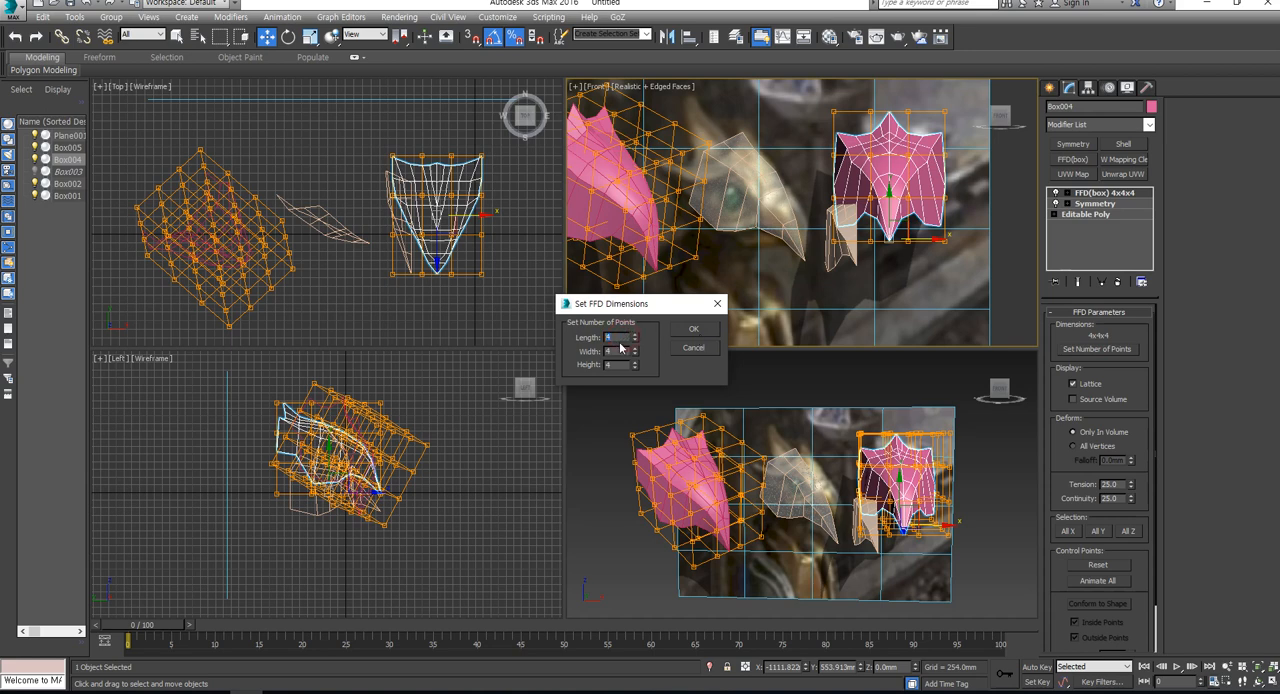
click(693, 330)
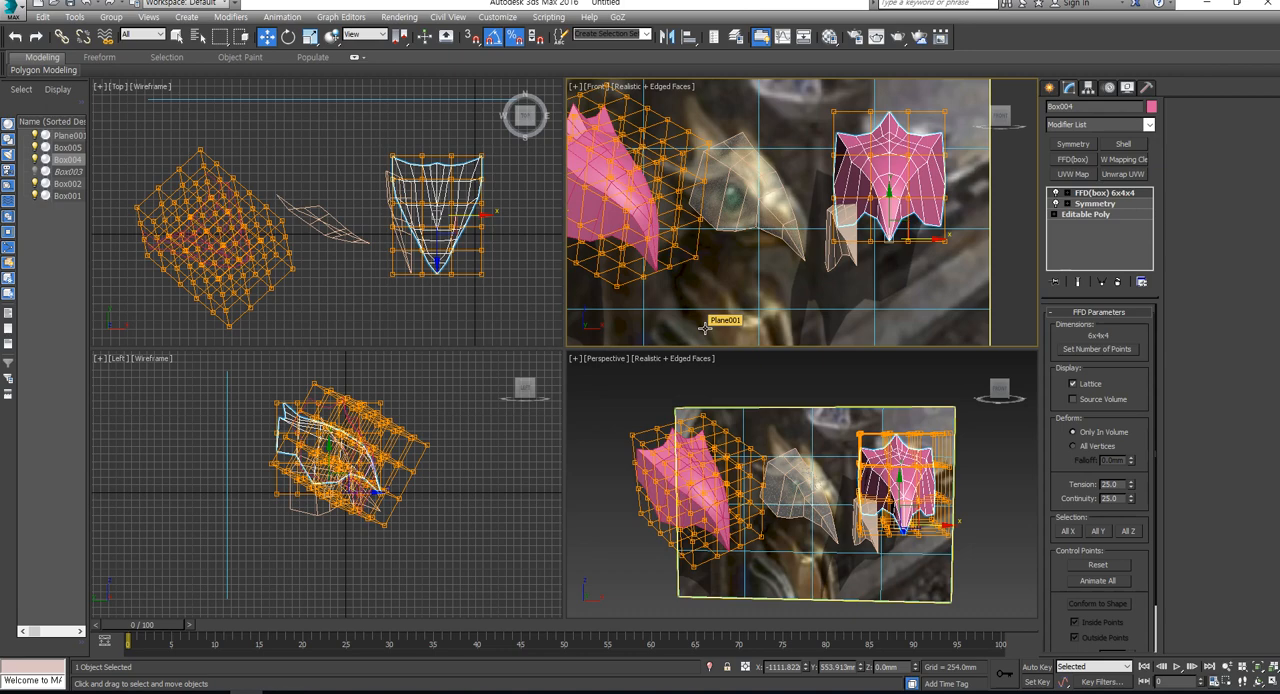
middle_drag(925, 175, 901, 226)
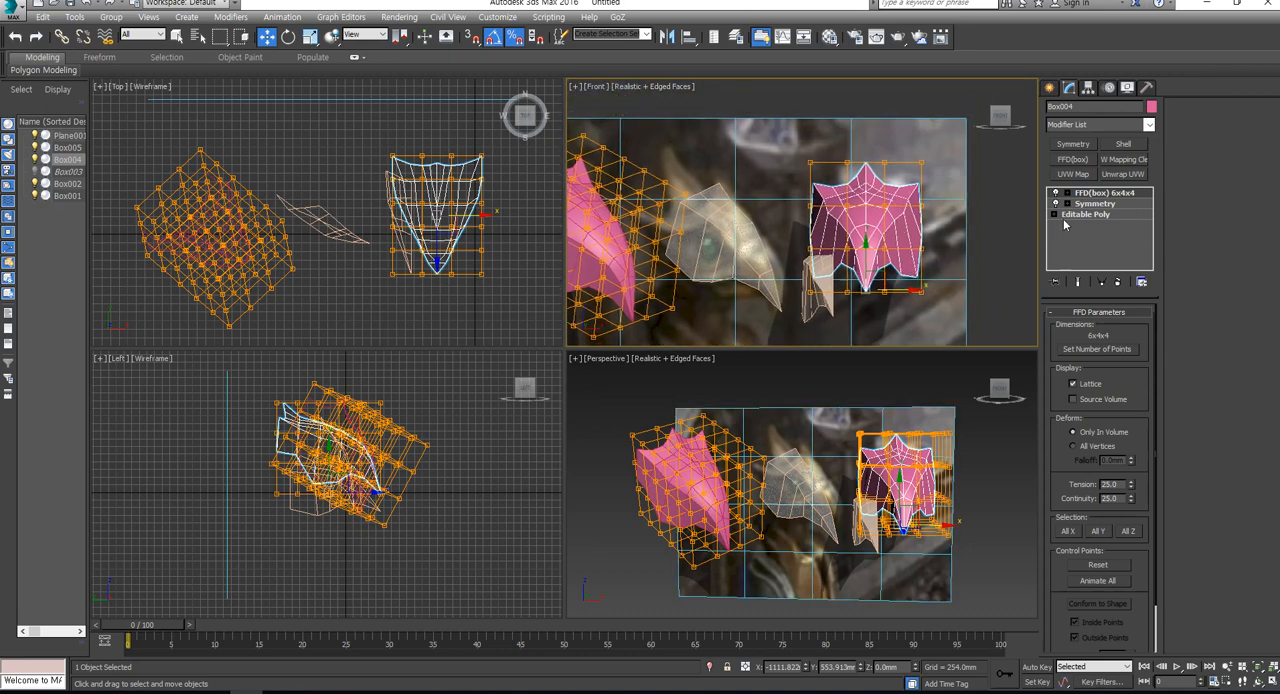
scroll(880, 467, up, 5)
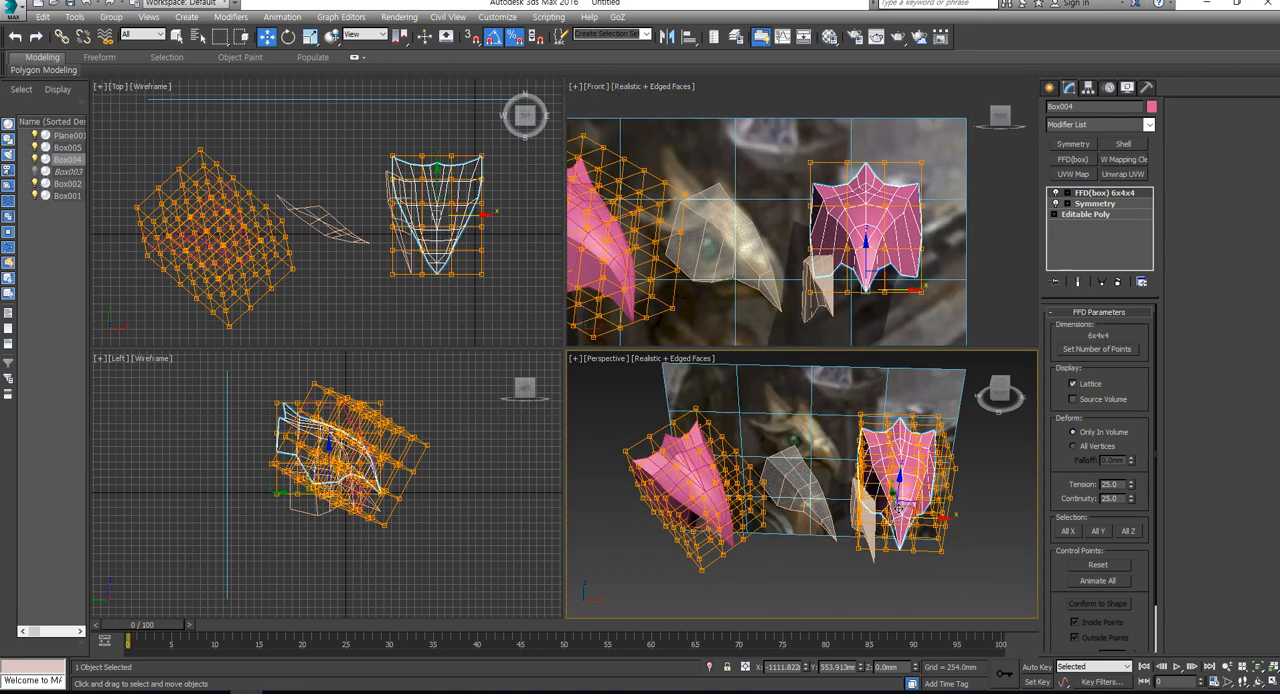
- Try shifting one side's rear FFD control points inward in the Top view, undo it, and select both sides for scaling
click(1068, 193)
click(1103, 203)
scroll(447, 201, up, 3)
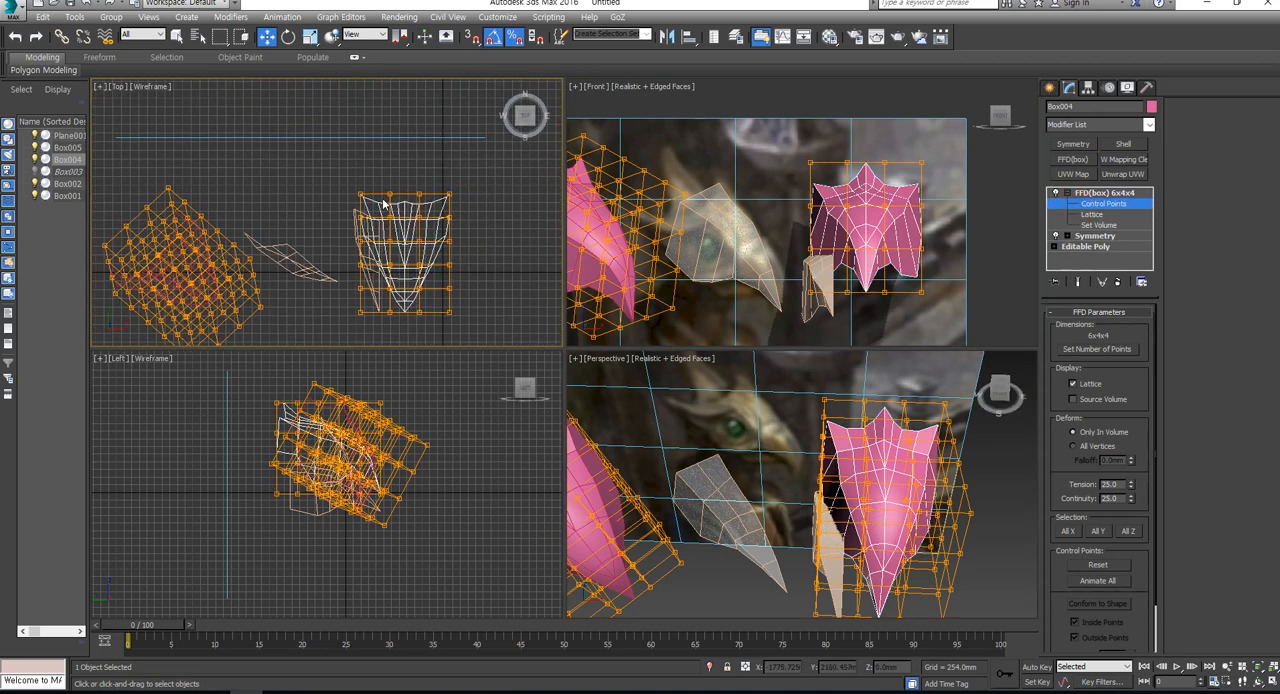
drag(295, 174, 360, 307)
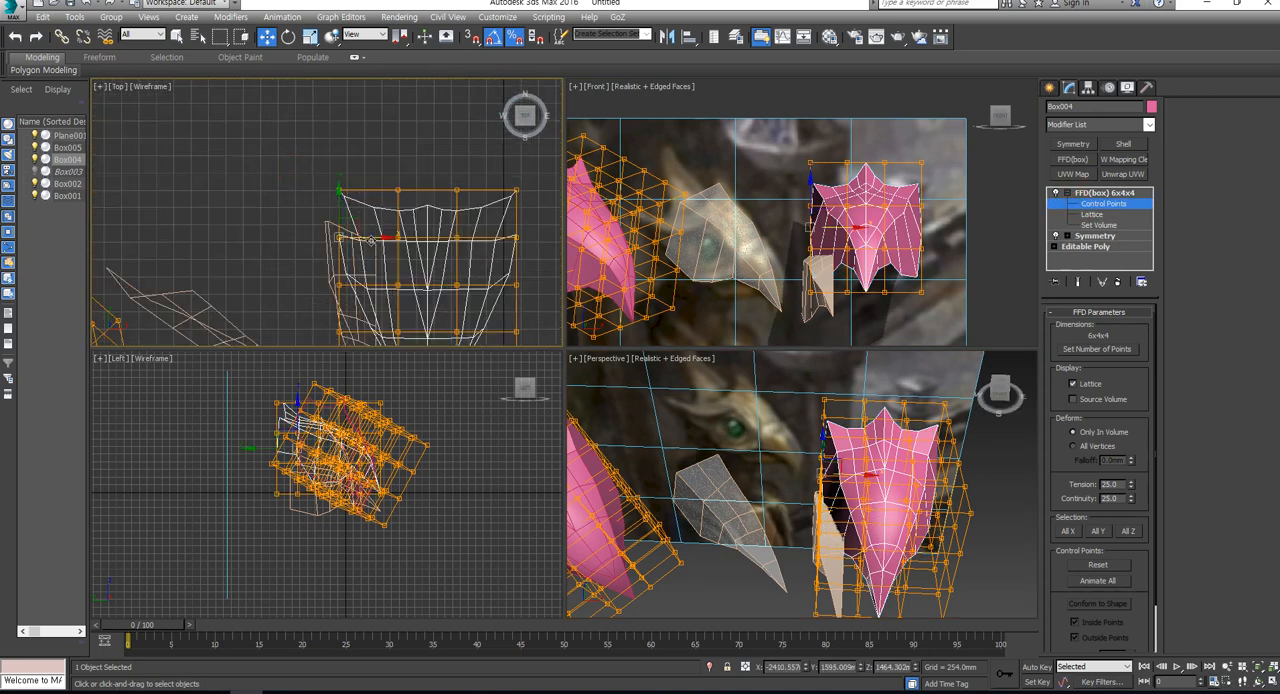
drag(371, 240, 381, 240)
scroll(404, 191, down, 2)
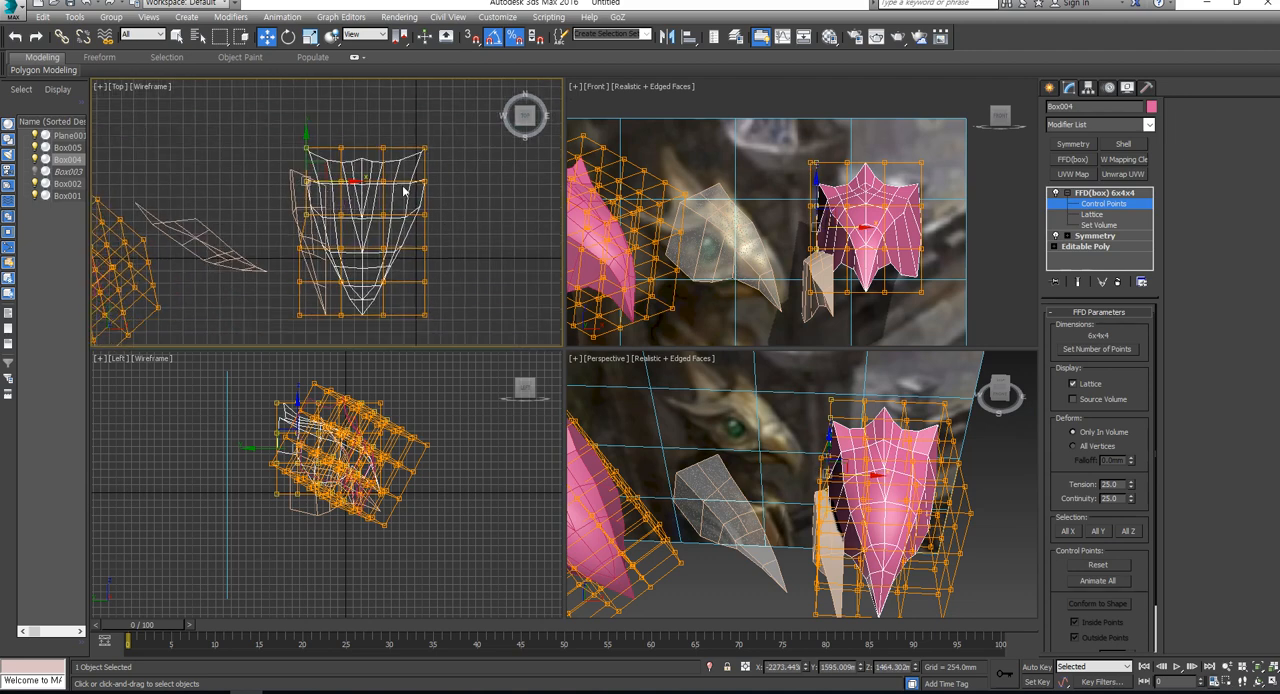
key(ctrl+z)
ctrl+drag(454, 132, 408, 229)
key(r)
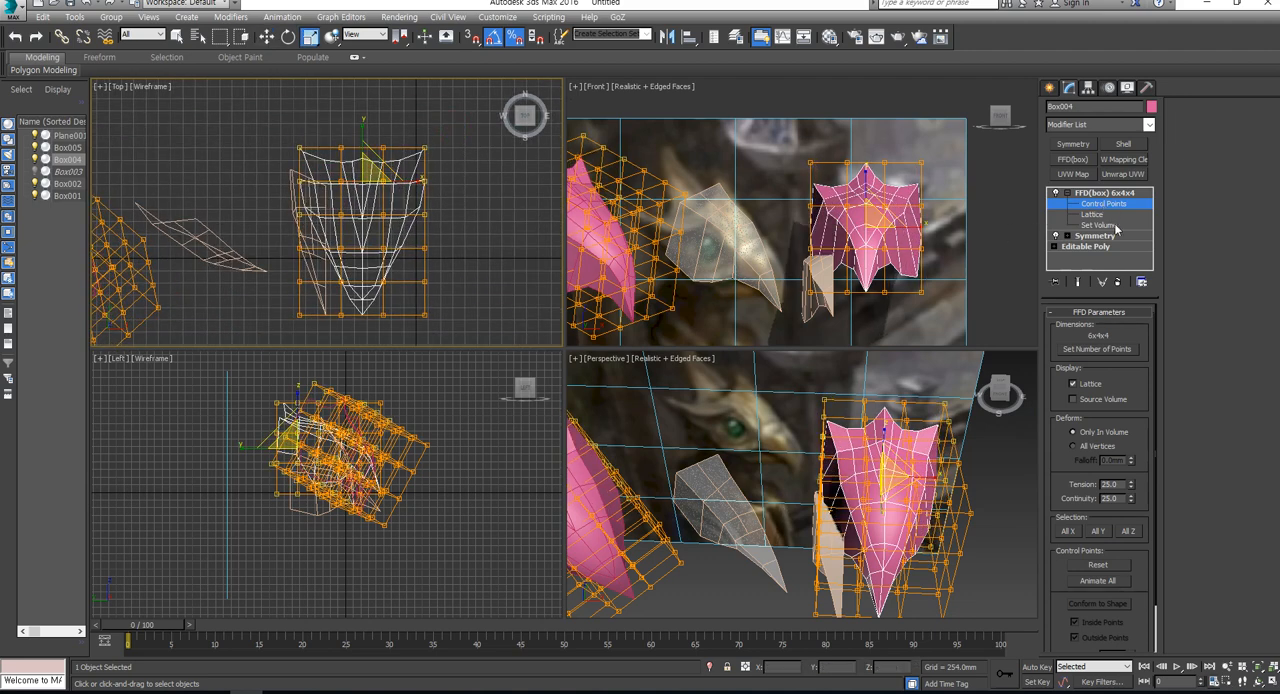
- Delete the FFD(box) modifier from the pink head and return to its Editable Poly level
click(1118, 283)
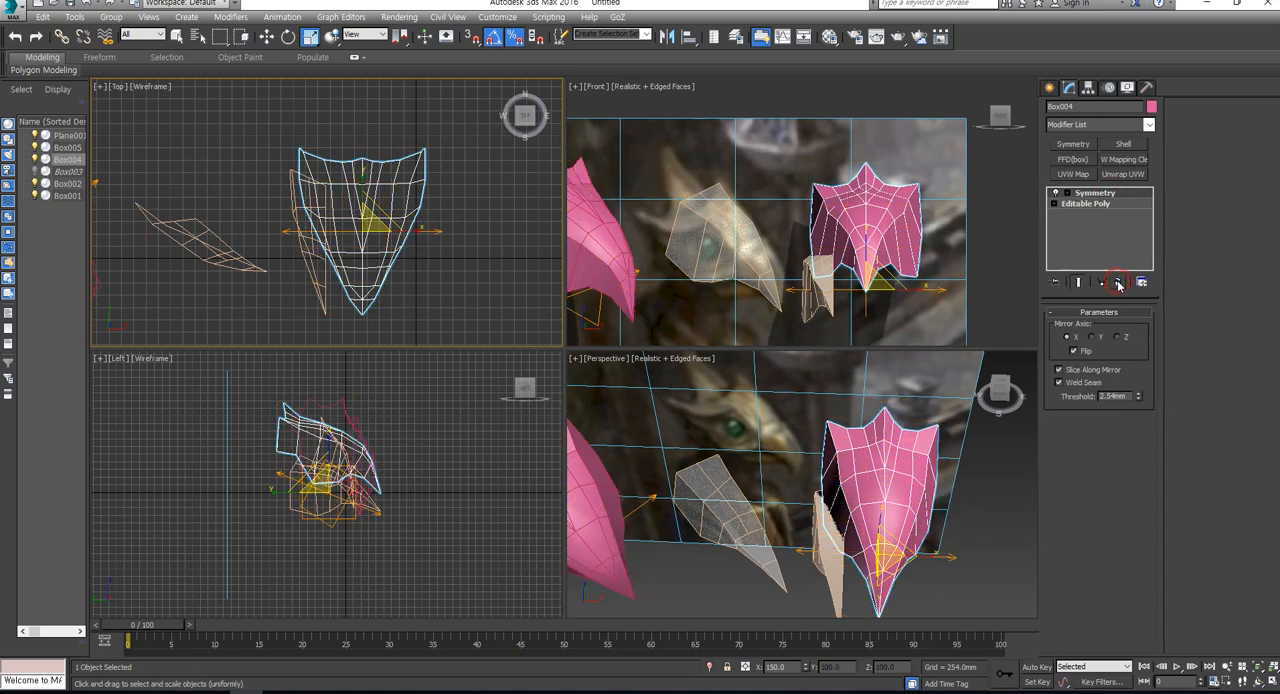
click(1111, 203)
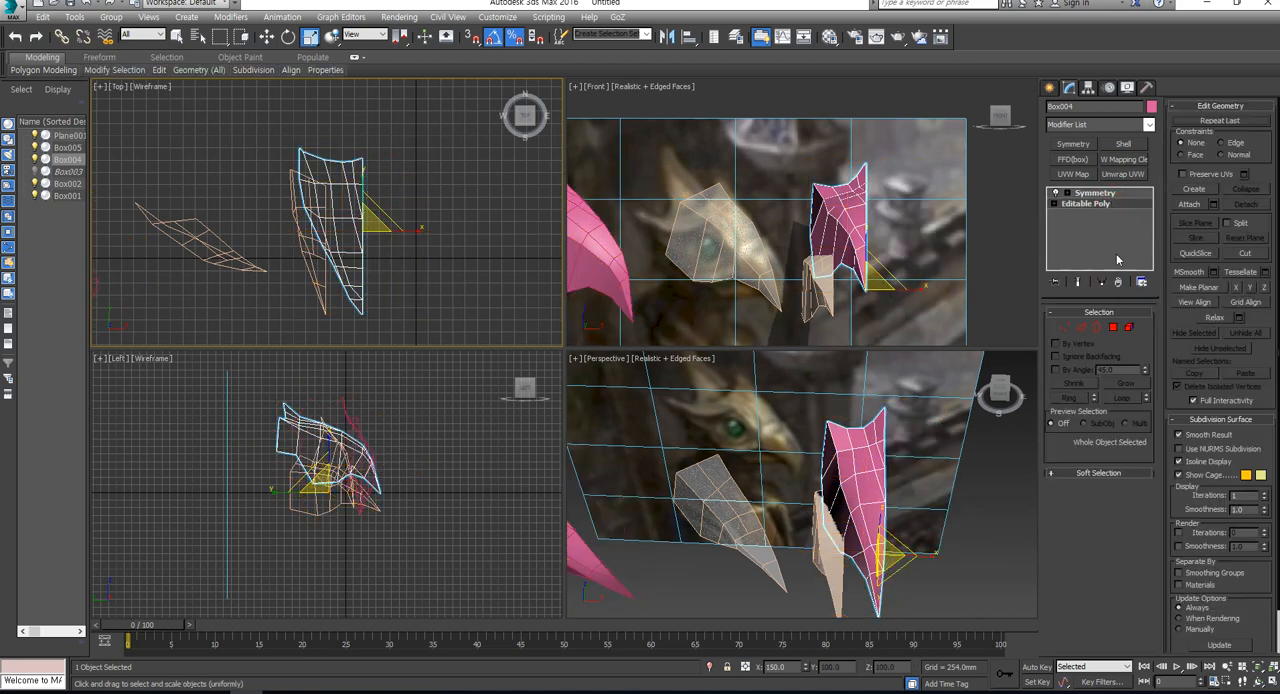
- Add an FFD(box) modifier between Editable Poly and Symmetry on the pink head and enter its Control Points level
click(1077, 160)
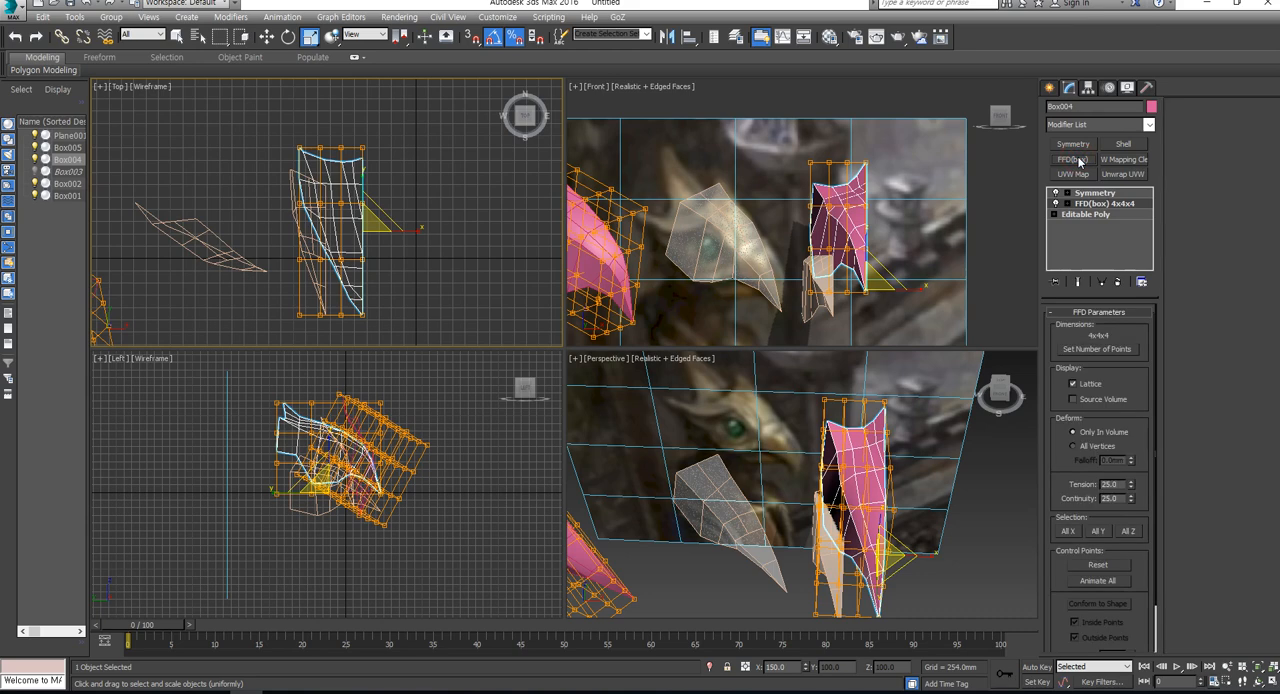
click(1081, 283)
click(1081, 283)
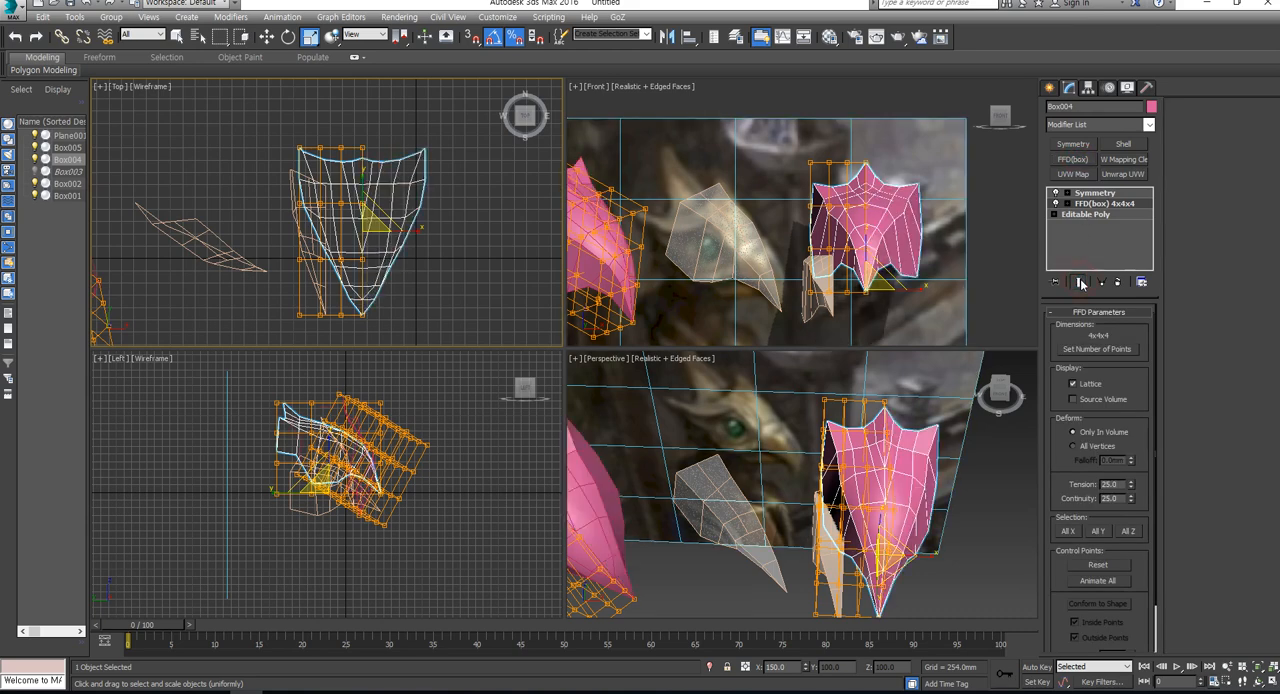
click(1081, 283)
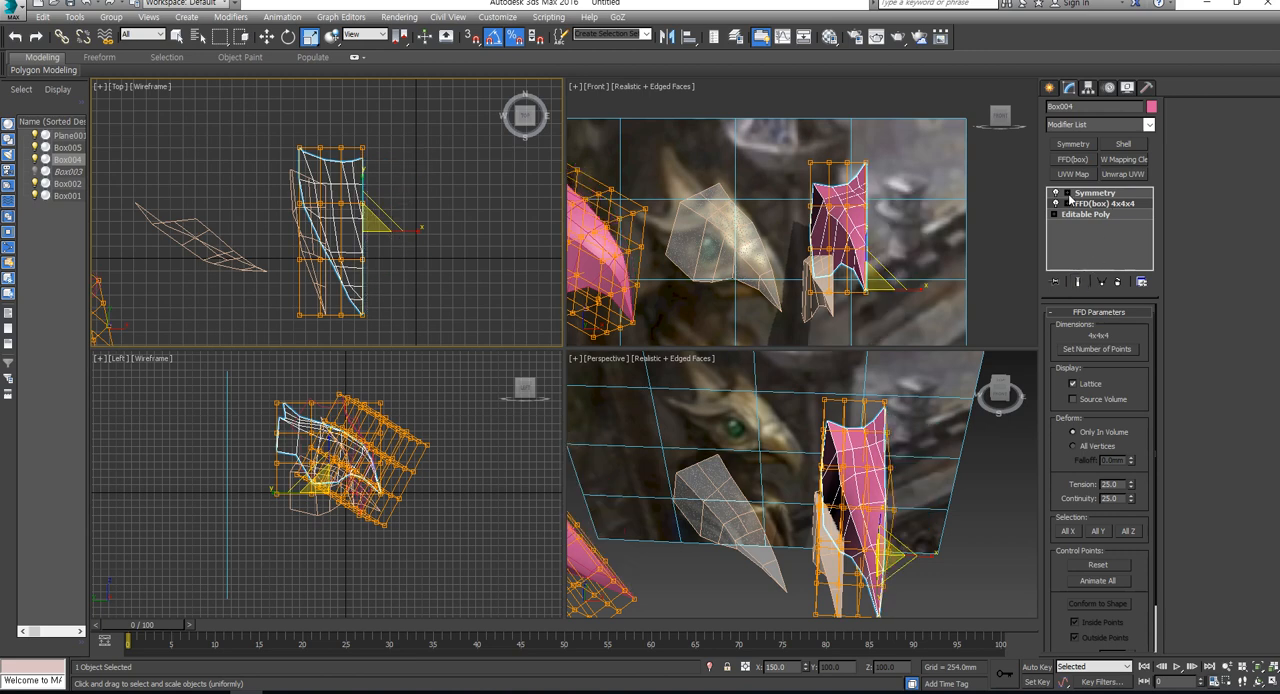
click(1071, 204)
click(1102, 214)
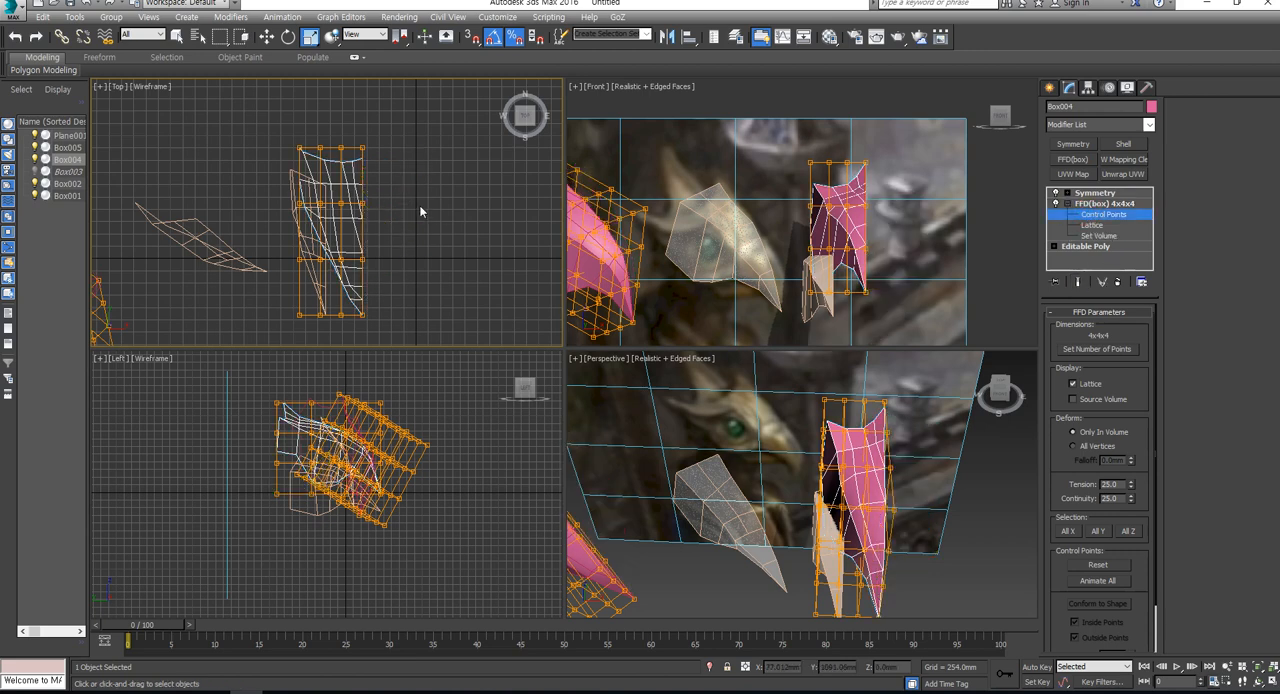
- Shift the outer control points of the lattice's two rear rows inward in the Top view
mouse_move(257, 120)
mouse_down()
mouse_move(295, 207)
mouse_move(326, 216)
mouse_move(348, 177)
mouse_up()
key(w)
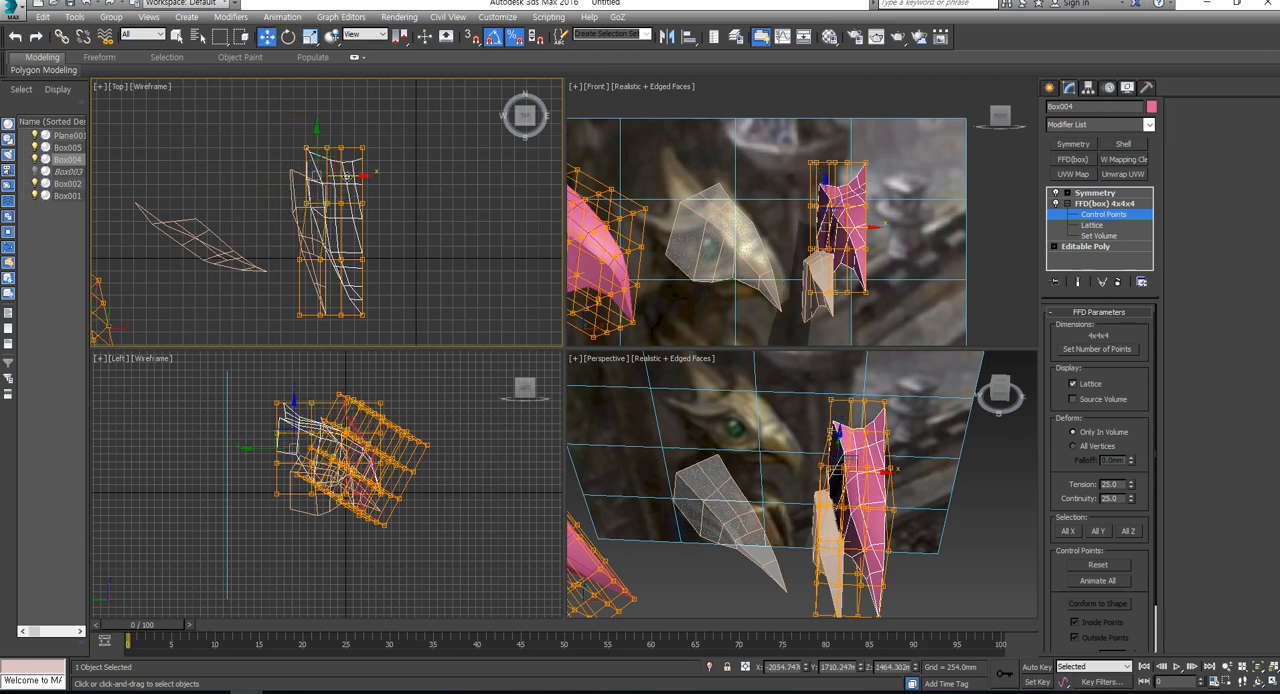
scroll(337, 199, up, 2)
drag(253, 188, 300, 218)
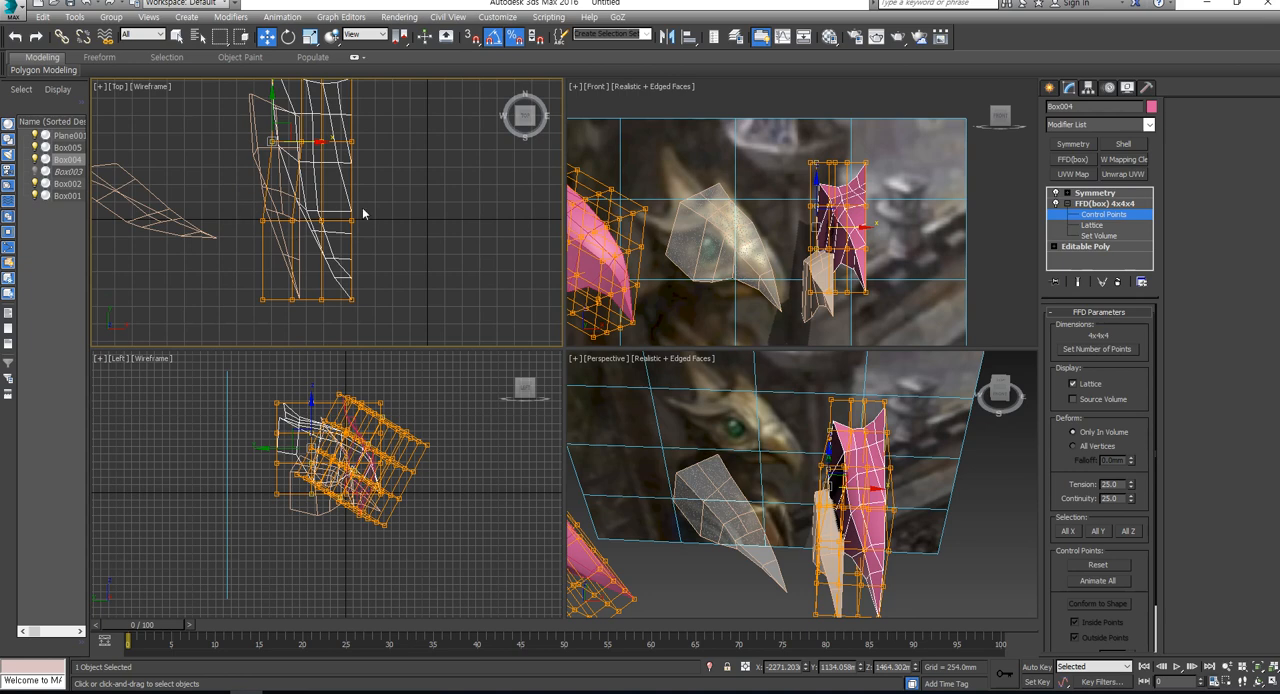
- Select the rearmost row of FFD control points across the half head and move it slightly backward along Y
middle_drag(333, 155, 345, 221)
drag(393, 120, 265, 169)
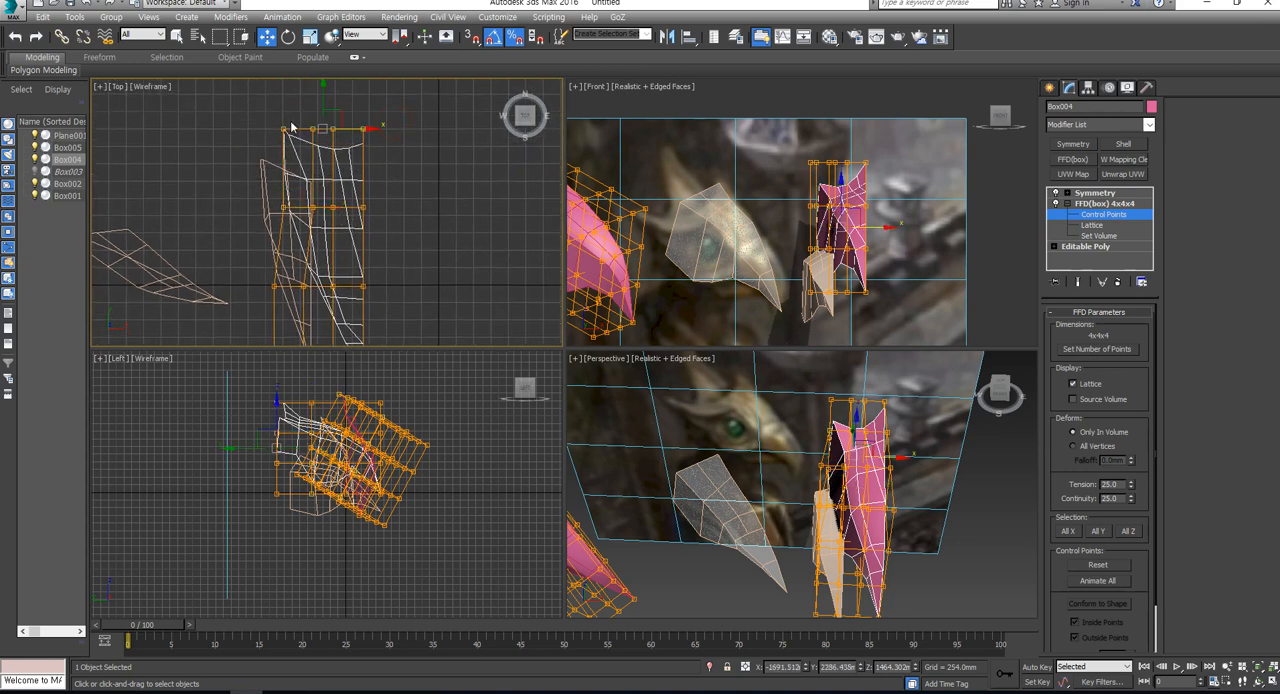
mouse_move(322, 106)
mouse_down()
mouse_move(322, 128)
mouse_move(322, 105)
mouse_up()
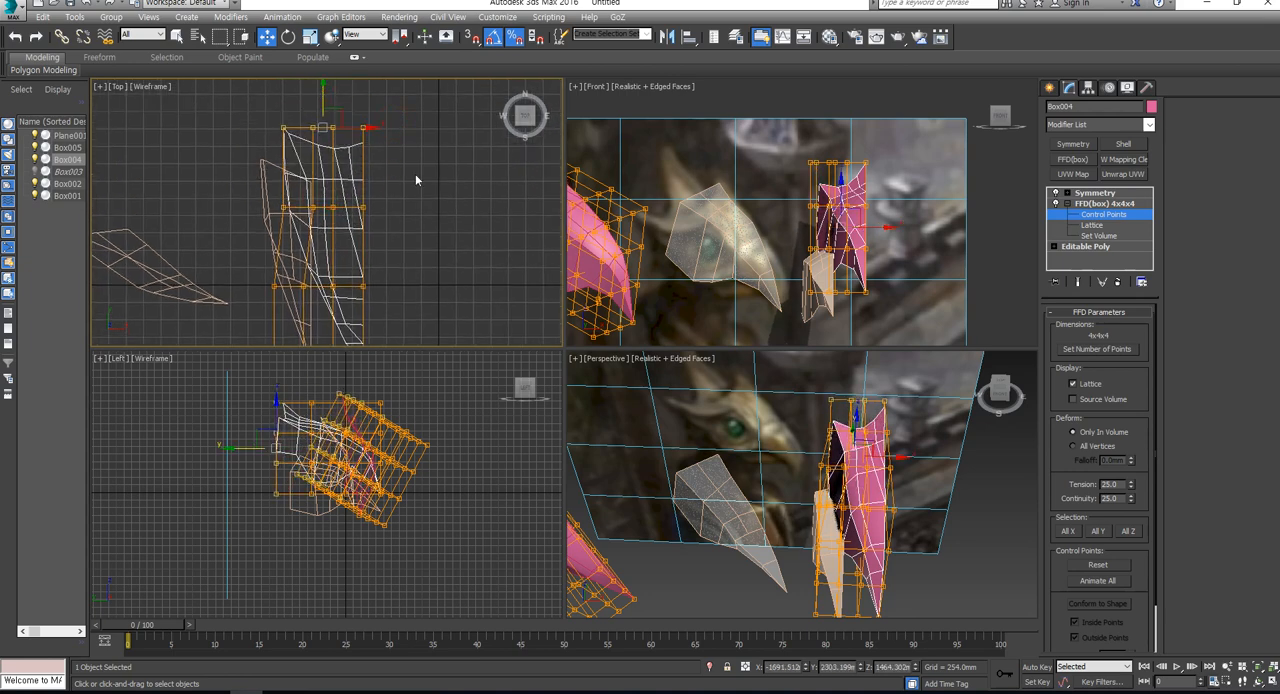
alt+middle_drag(756, 445, 815, 452)
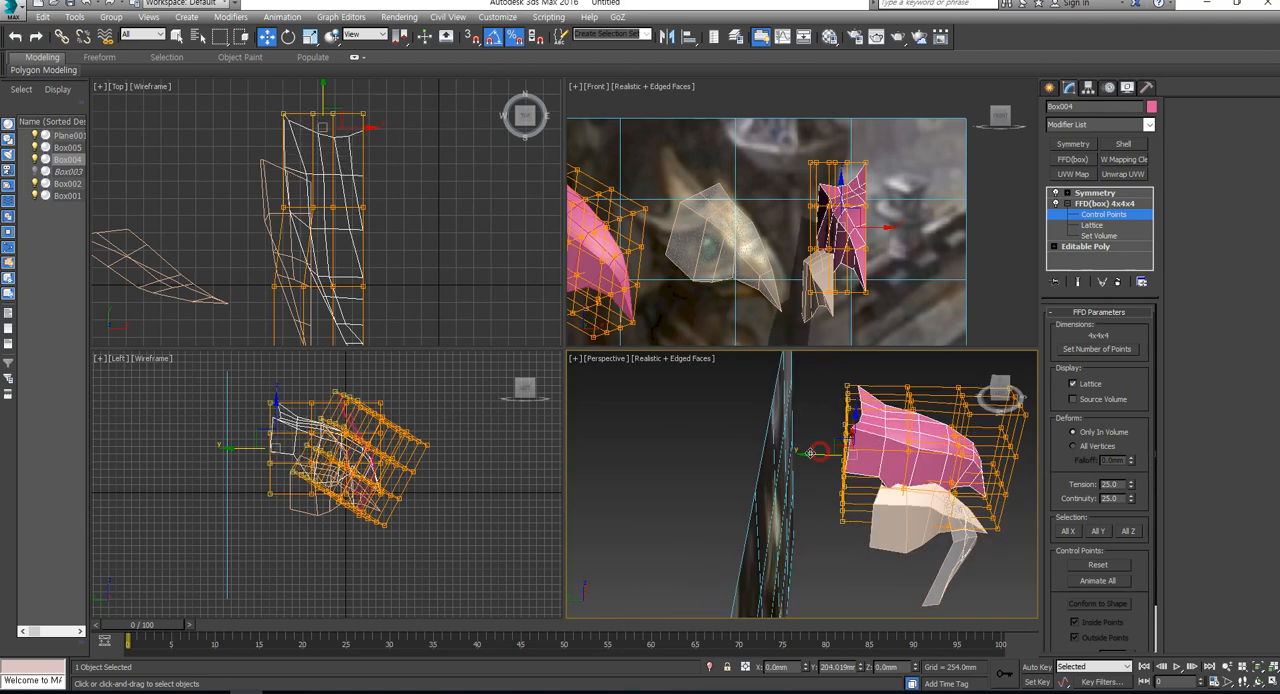
drag(800, 454, 804, 454)
scroll(334, 492, up, 3)
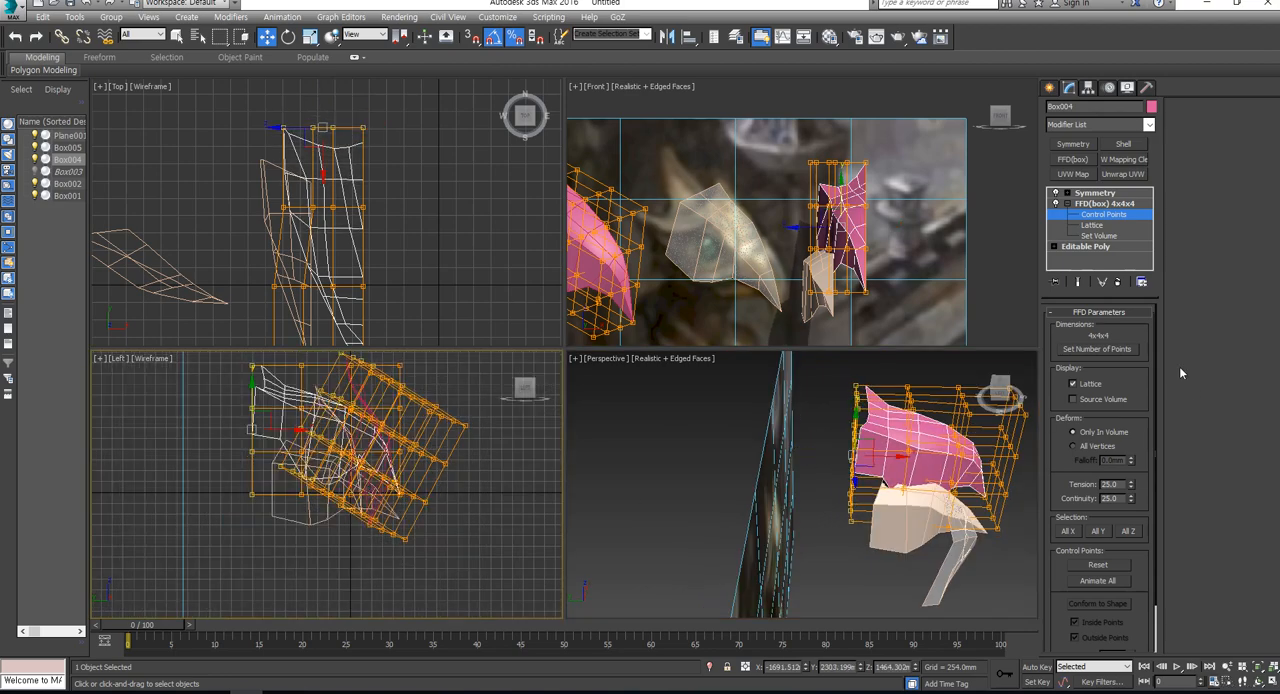
alt+middle_drag(977, 330, 842, 452)
click(1095, 192)
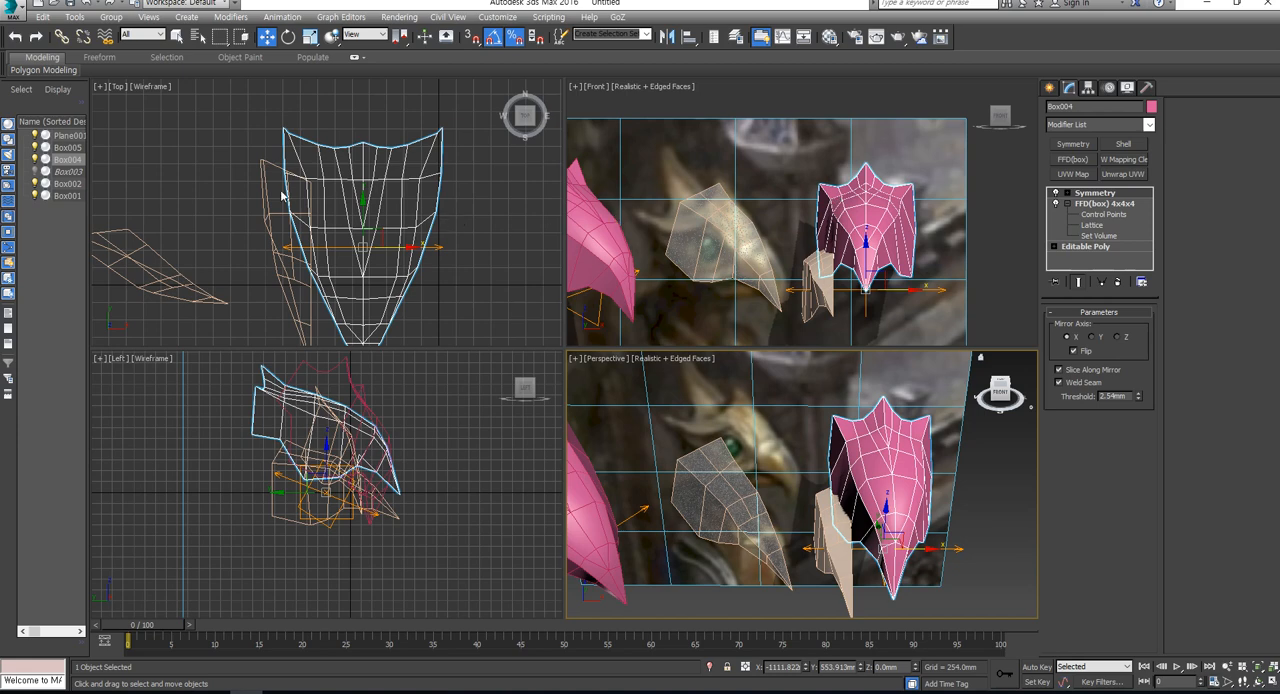
click(1105, 214)
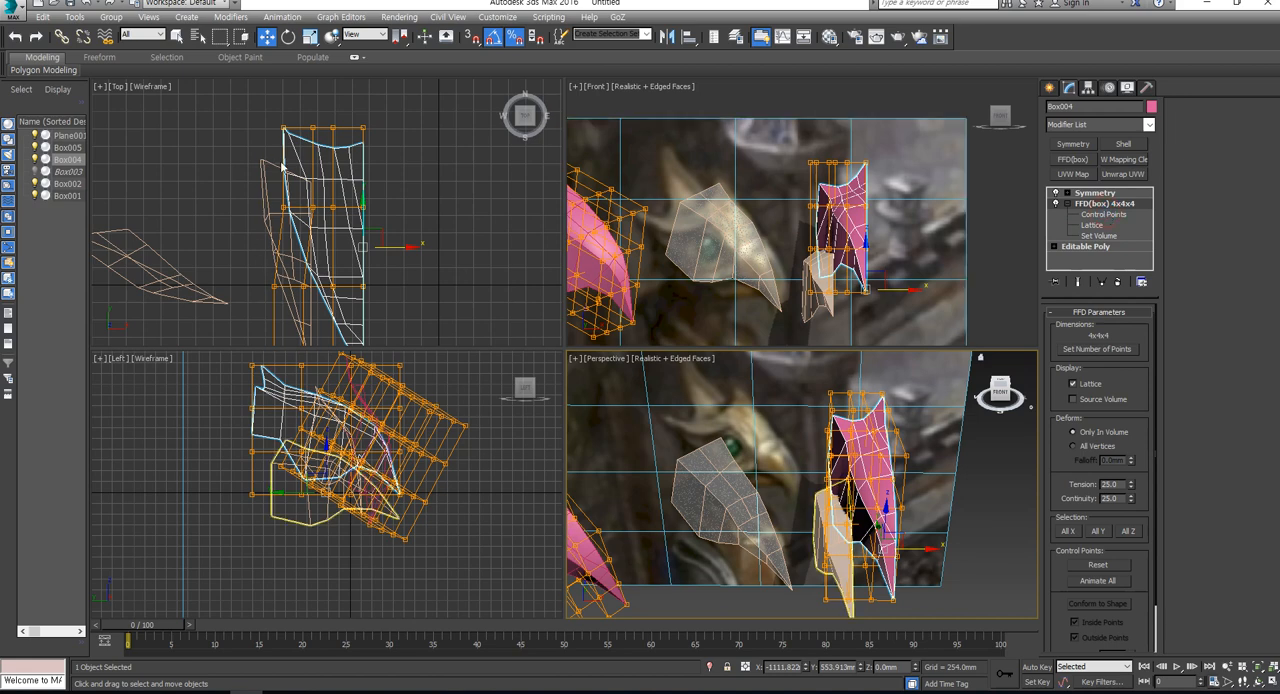
click(272, 146)
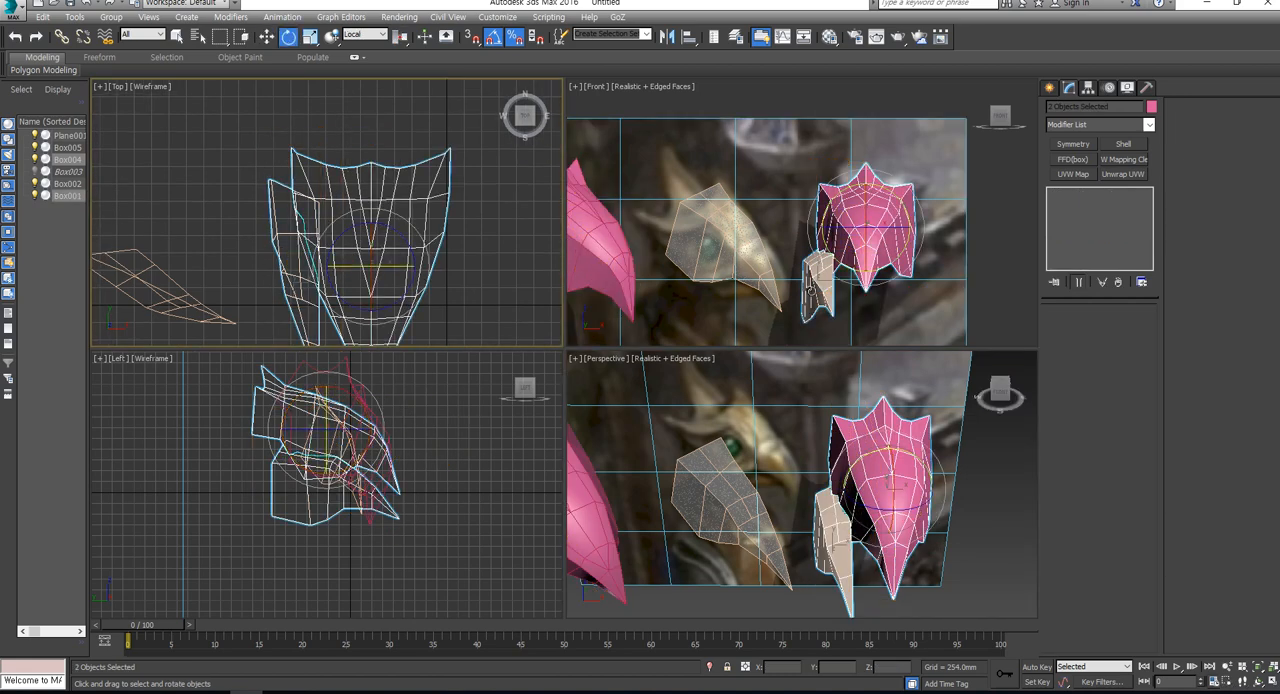
key(e)
click(1104, 204)
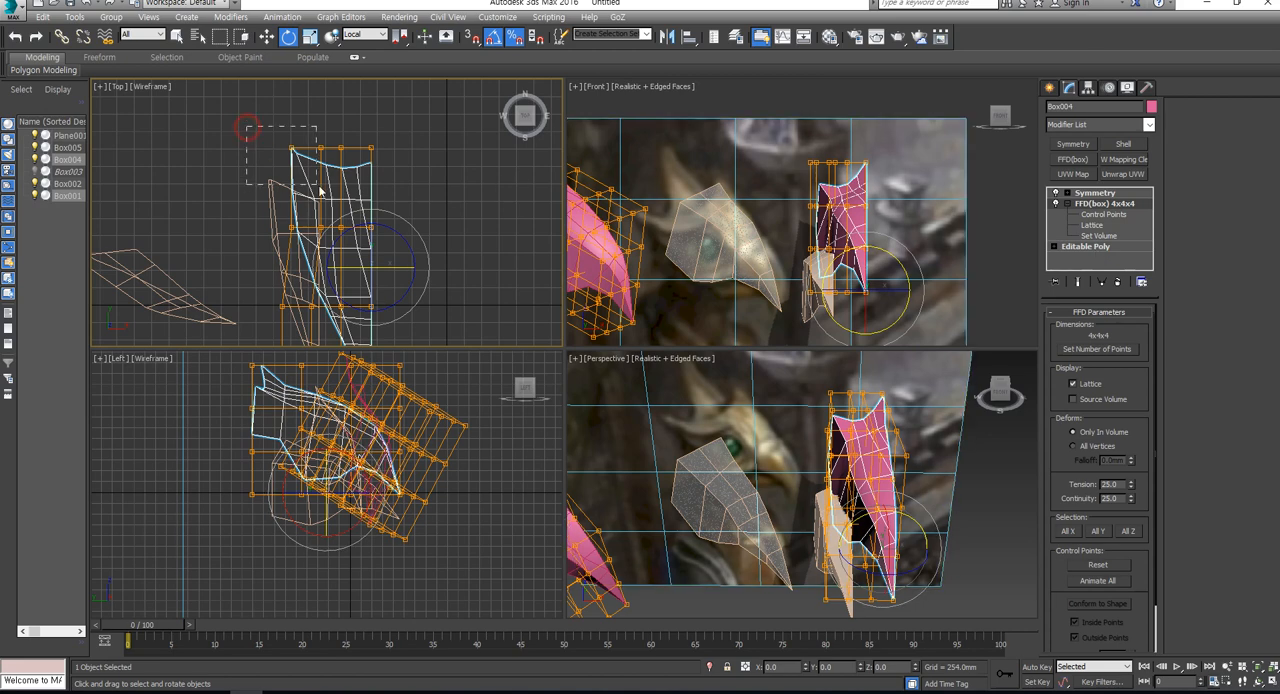
drag(248, 126, 343, 181)
click(865, 220)
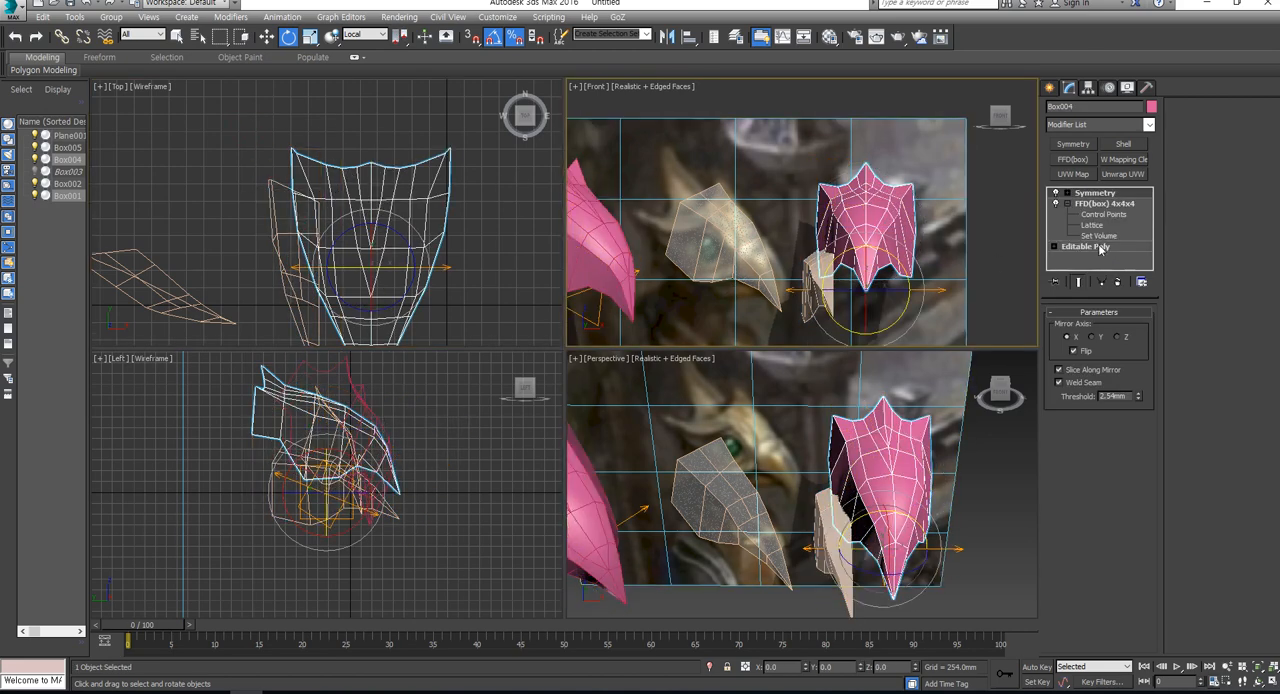
click(1106, 203)
click(1102, 214)
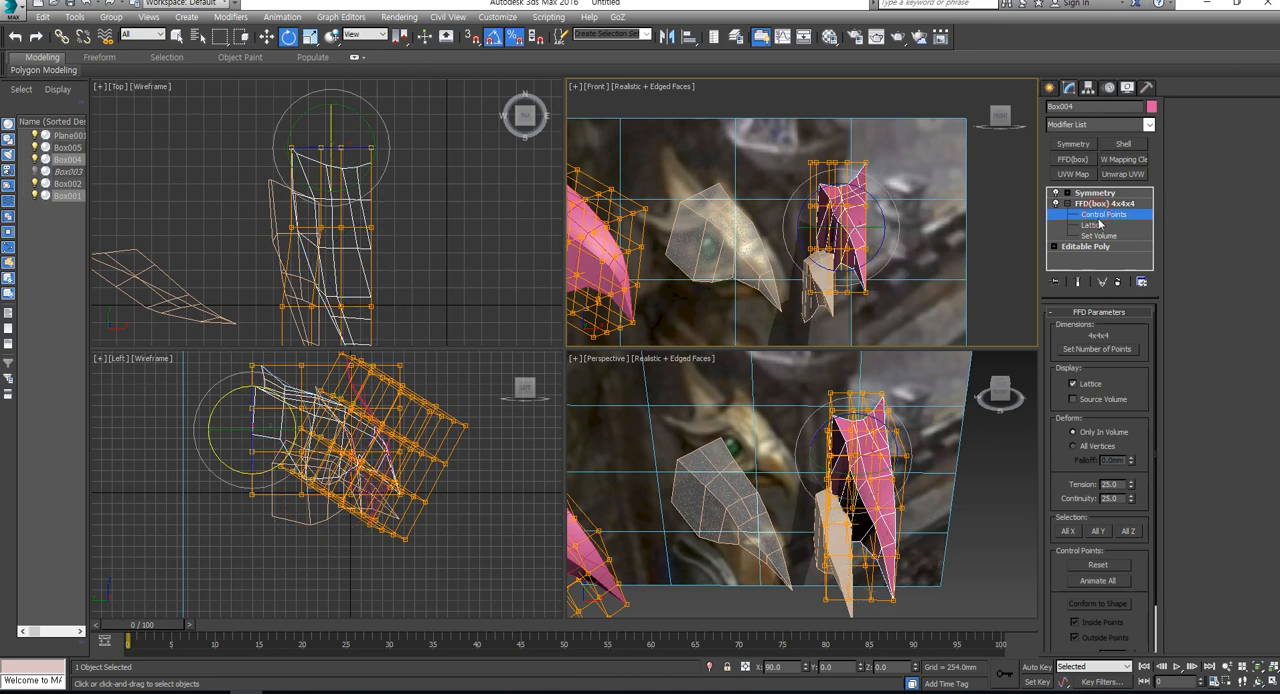
scroll(1085, 326, down, 2)
click(1099, 223)
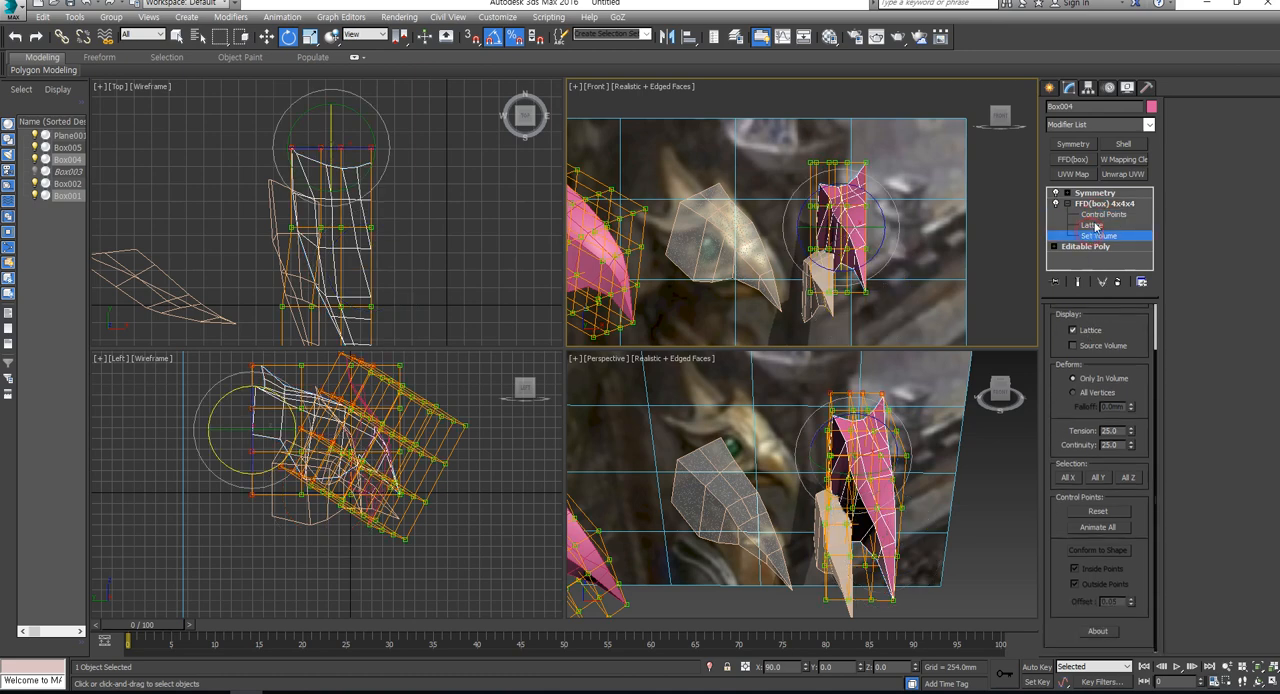
click(1101, 217)
- Try moving the rearmost FFD control points in the Perspective view and undo the move
alt+middle_drag(912, 418, 986, 489)
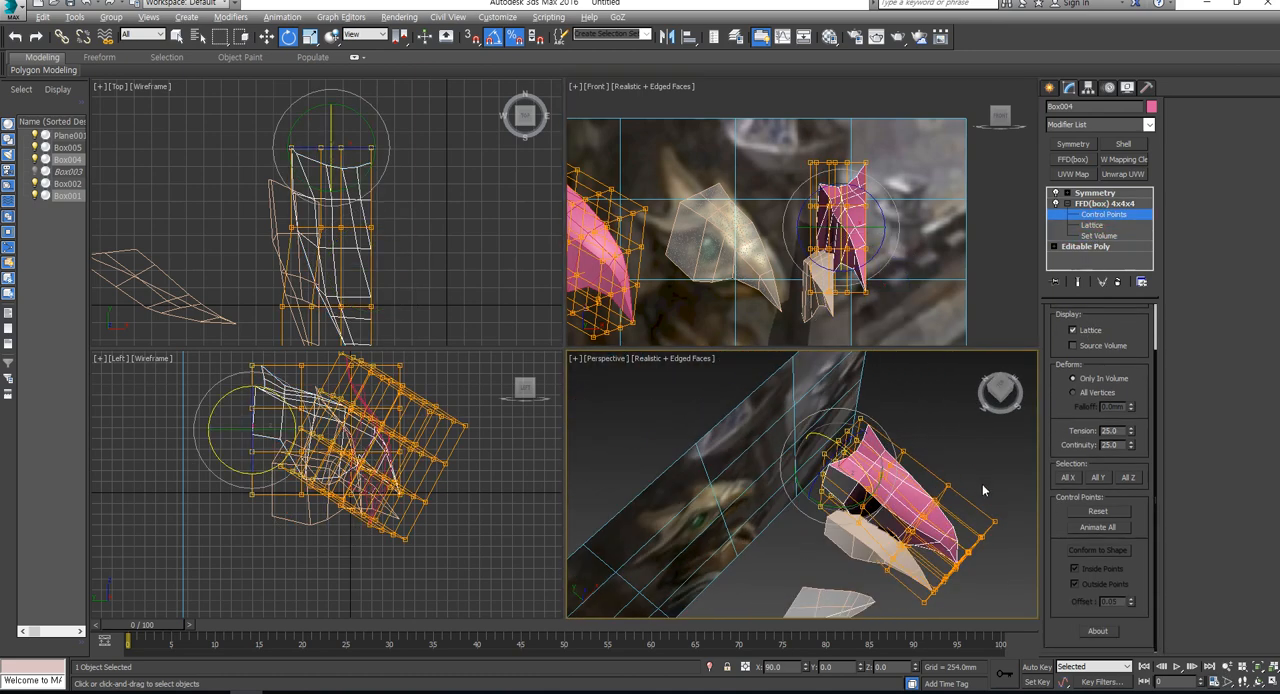
key(w)
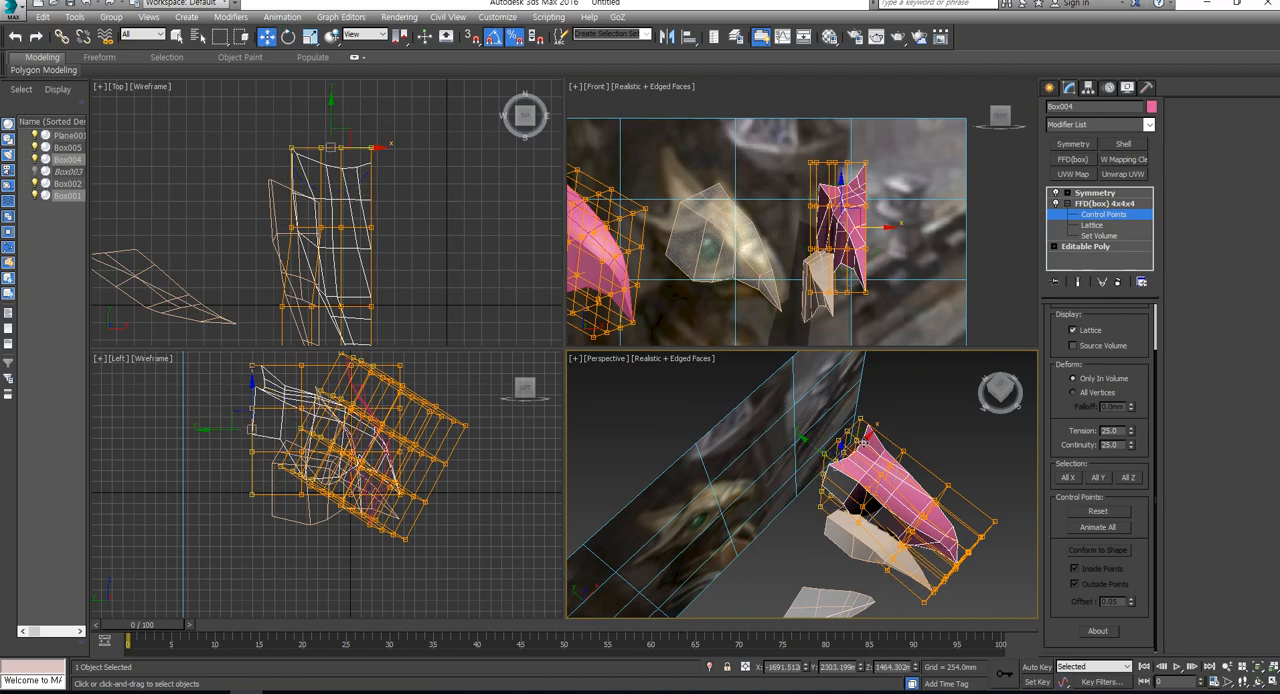
drag(861, 441, 848, 450)
key(ctrl+z)
alt+middle_drag(934, 537, 912, 470)
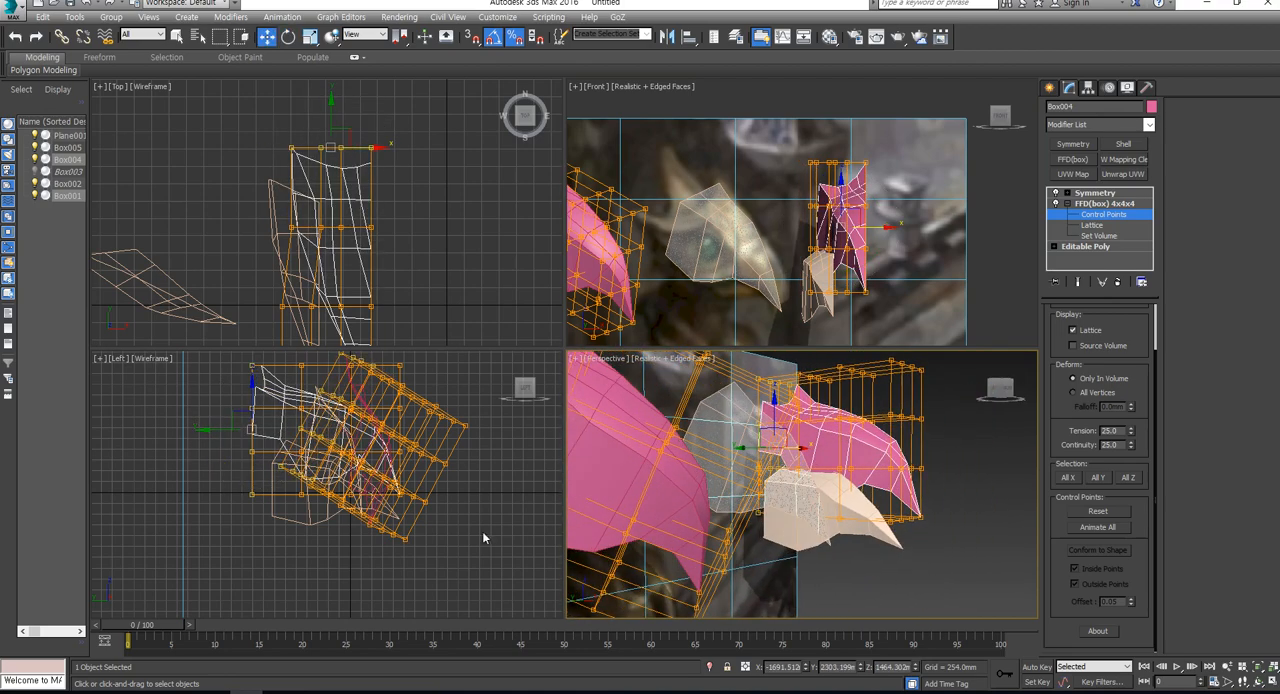
- Hide Box005, Box002 and Box001, then select the pink head Box004
scroll(760, 580, down, 6)
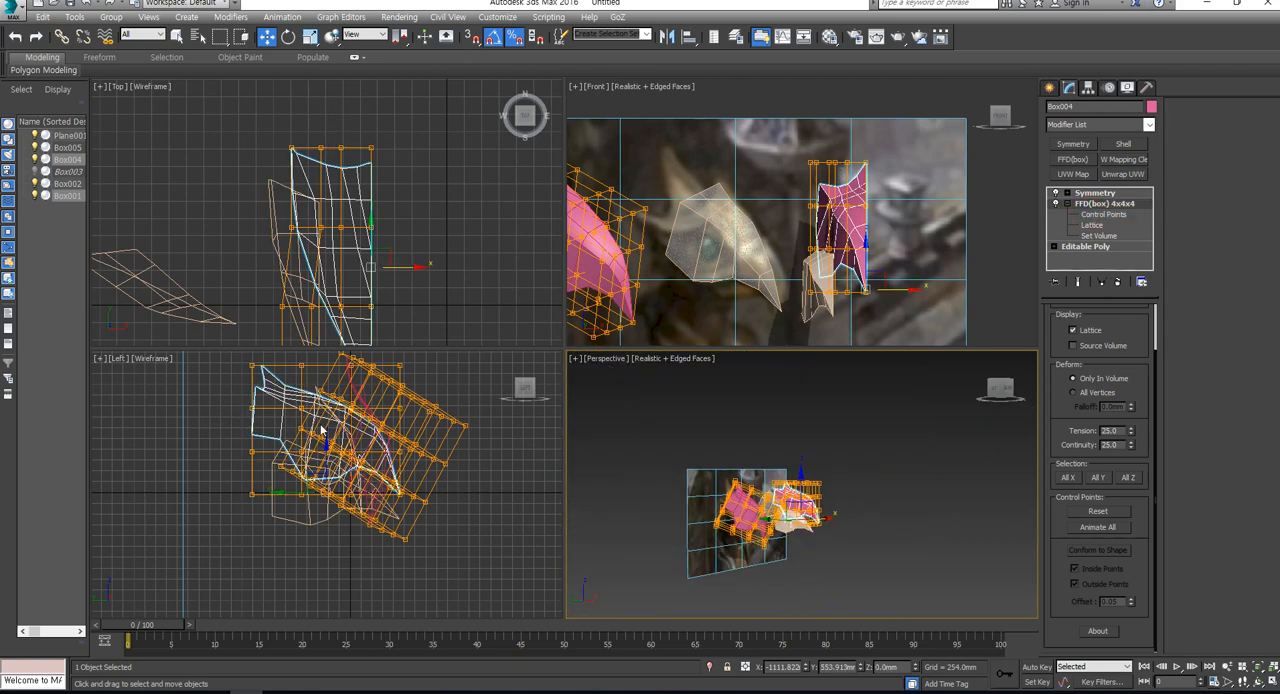
click(755, 590)
click(730, 532)
right_click(730, 536)
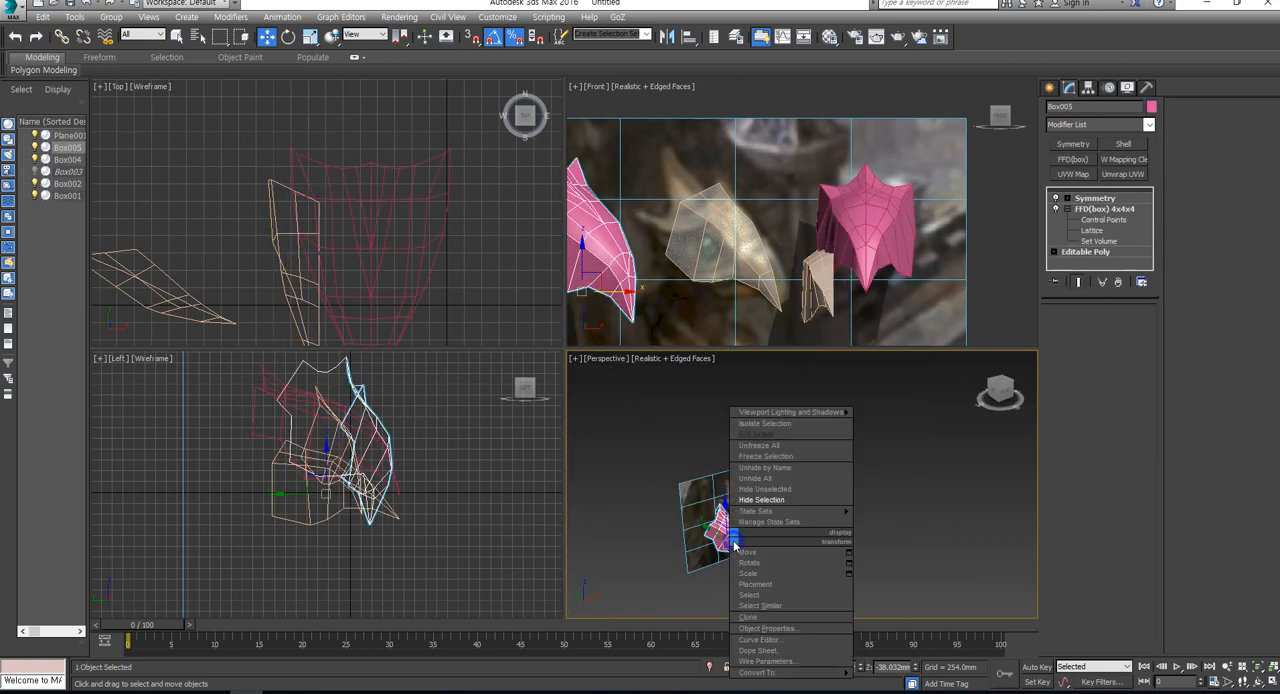
click(770, 501)
scroll(761, 503, up, 5)
click(765, 515)
ctrl+click(828, 545)
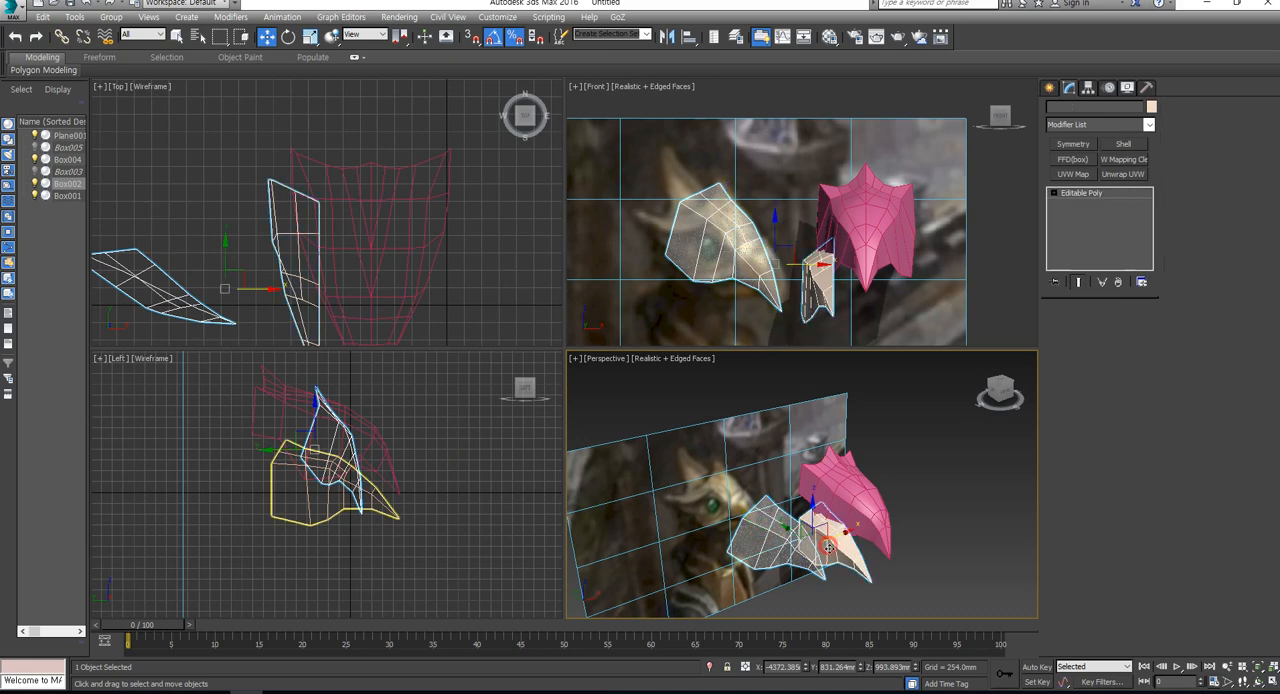
right_click(828, 549)
click(865, 515)
click(856, 508)
alt+middle_drag(858, 512, 893, 564)
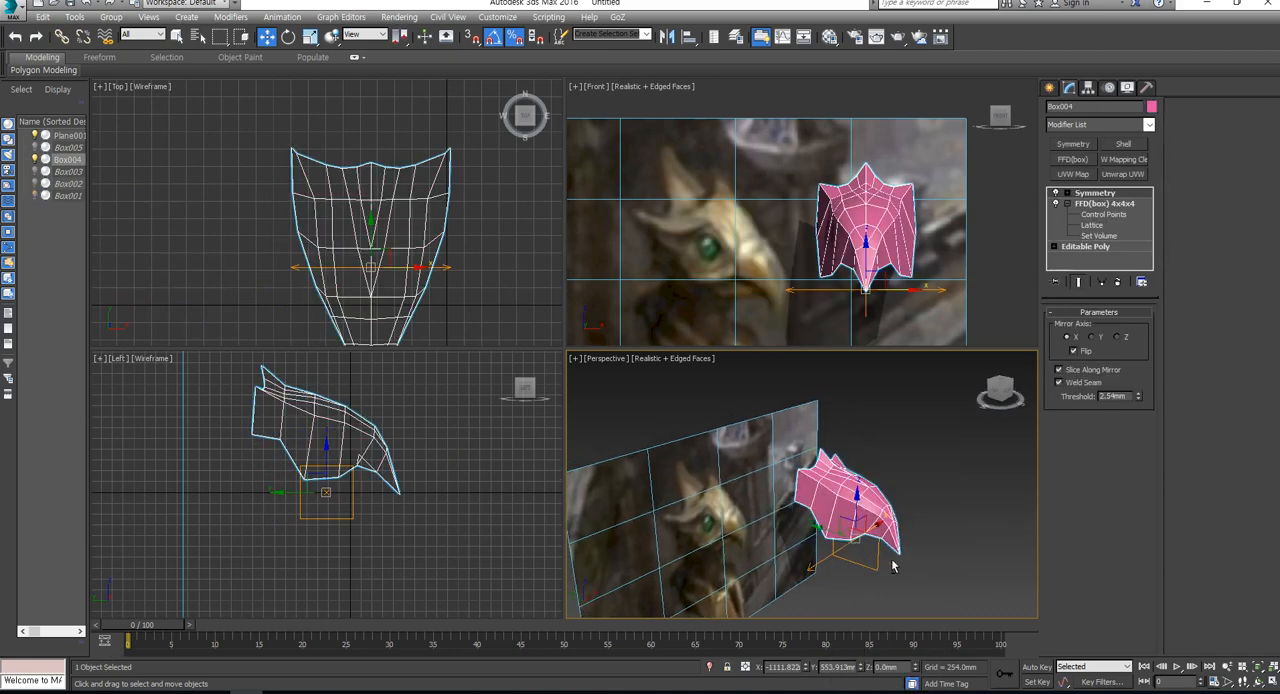
- Select all FFD control points of Box004 and scale them down slightly along Z to flatten the head
click(1118, 204)
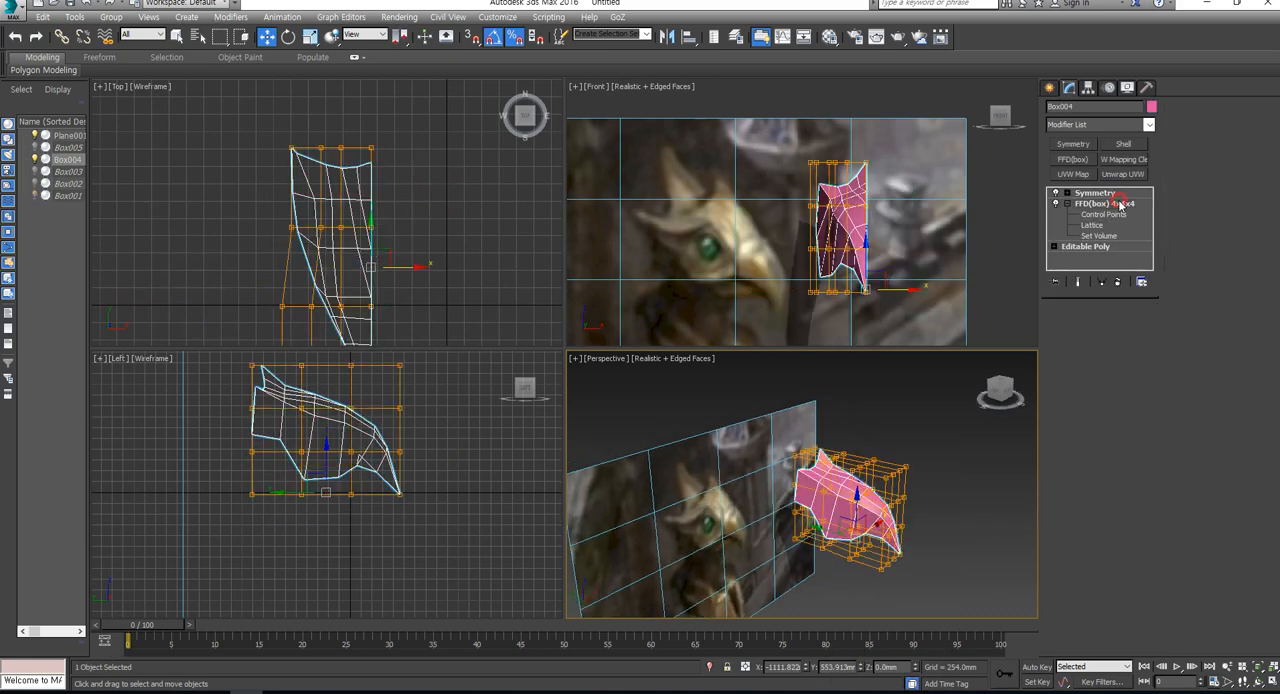
alt+middle_drag(856, 522, 892, 520)
scroll(842, 526, up, 5)
scroll(888, 484, down, 4)
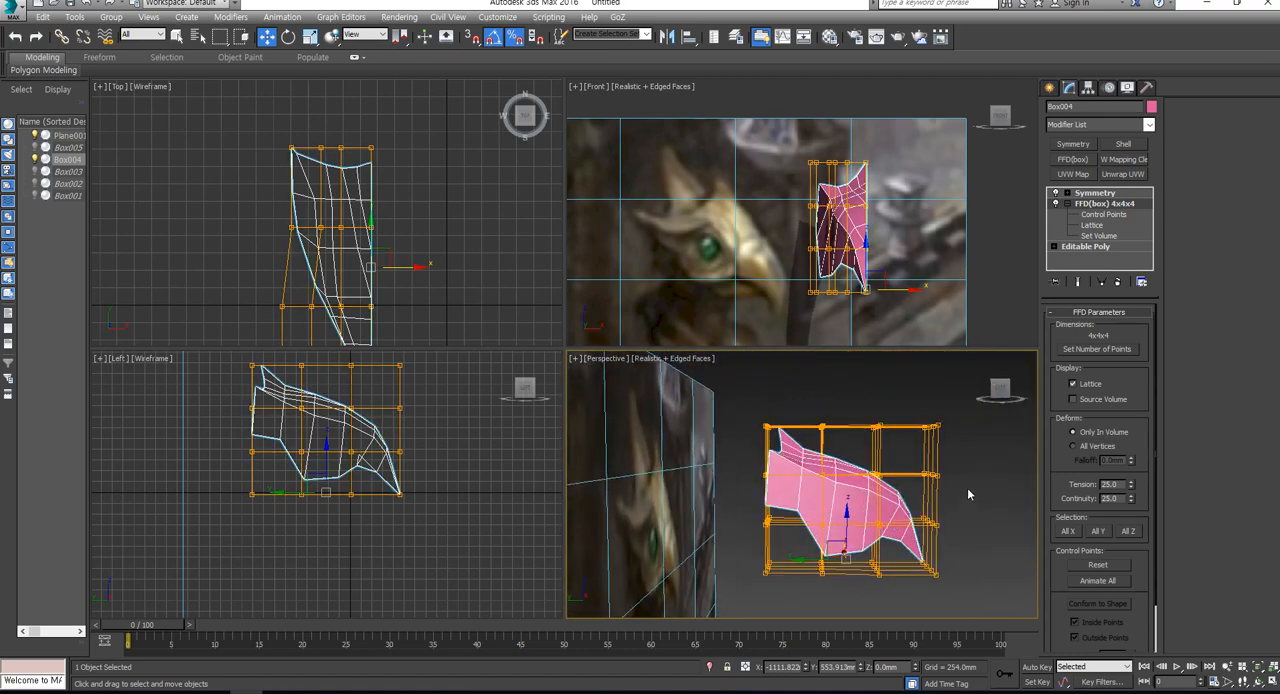
drag(963, 403, 802, 458)
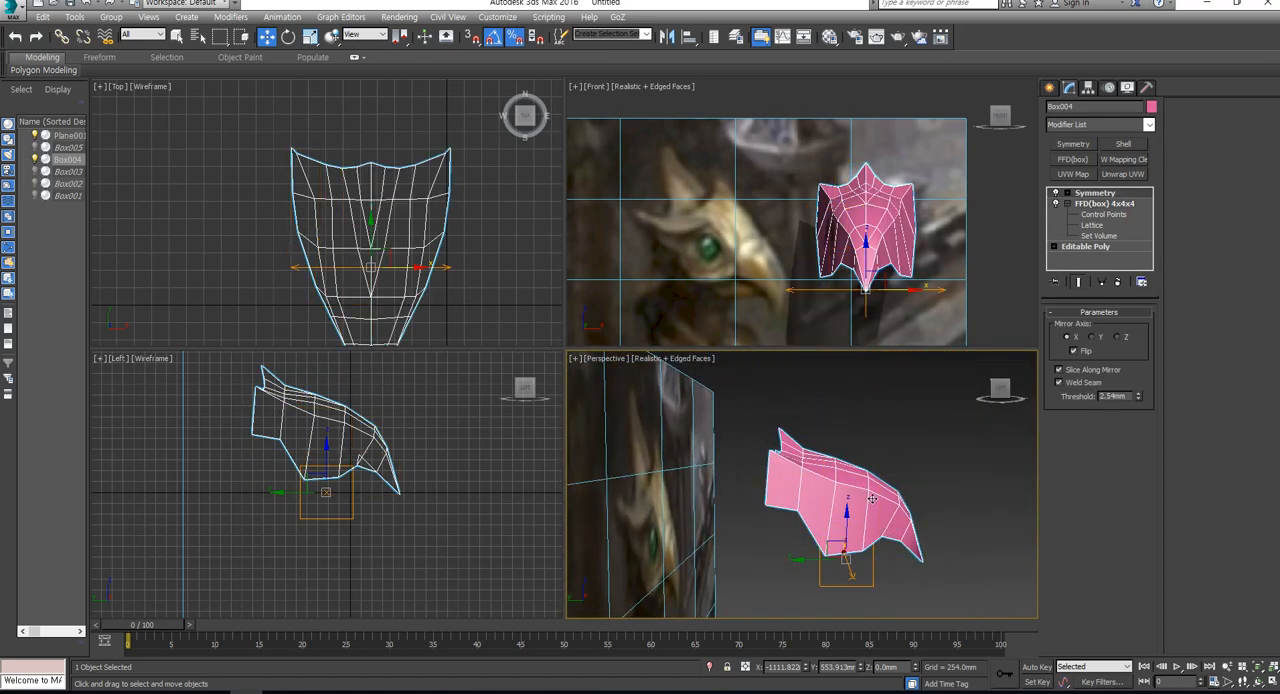
click(1103, 215)
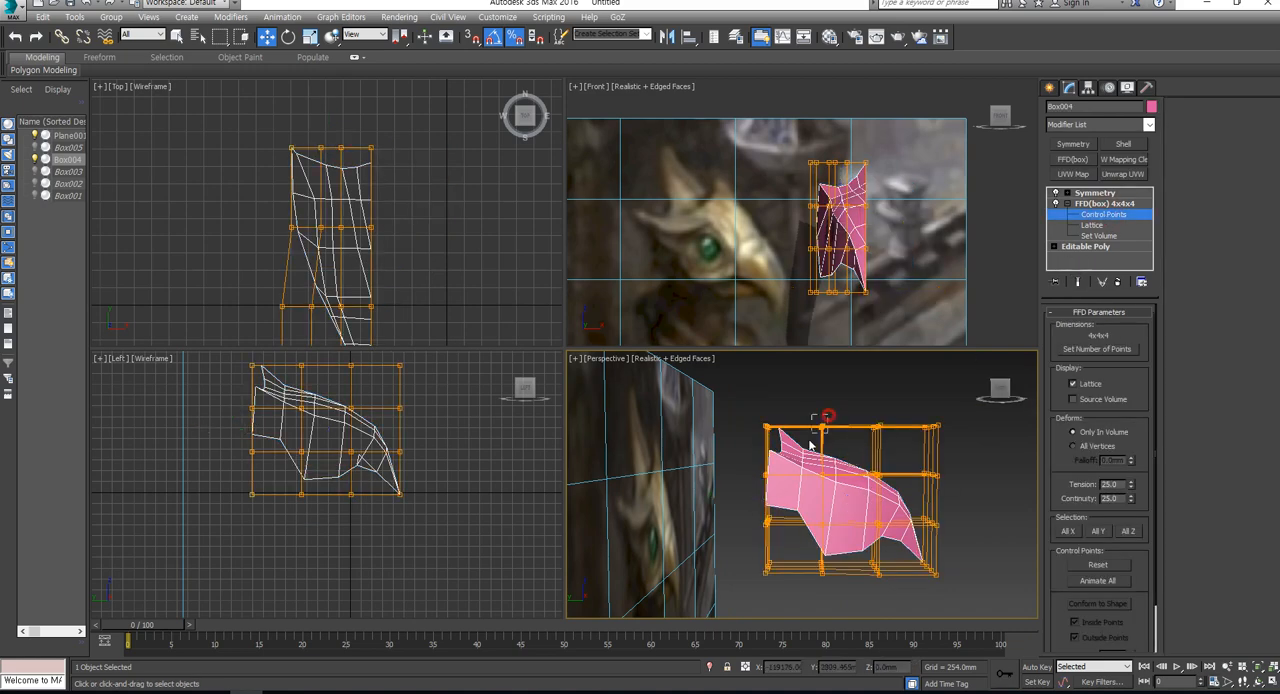
drag(811, 445, 810, 446)
alt+middle_drag(950, 466, 783, 452)
drag(724, 398, 897, 616)
alt+middle_drag(836, 583, 923, 594)
key(r)
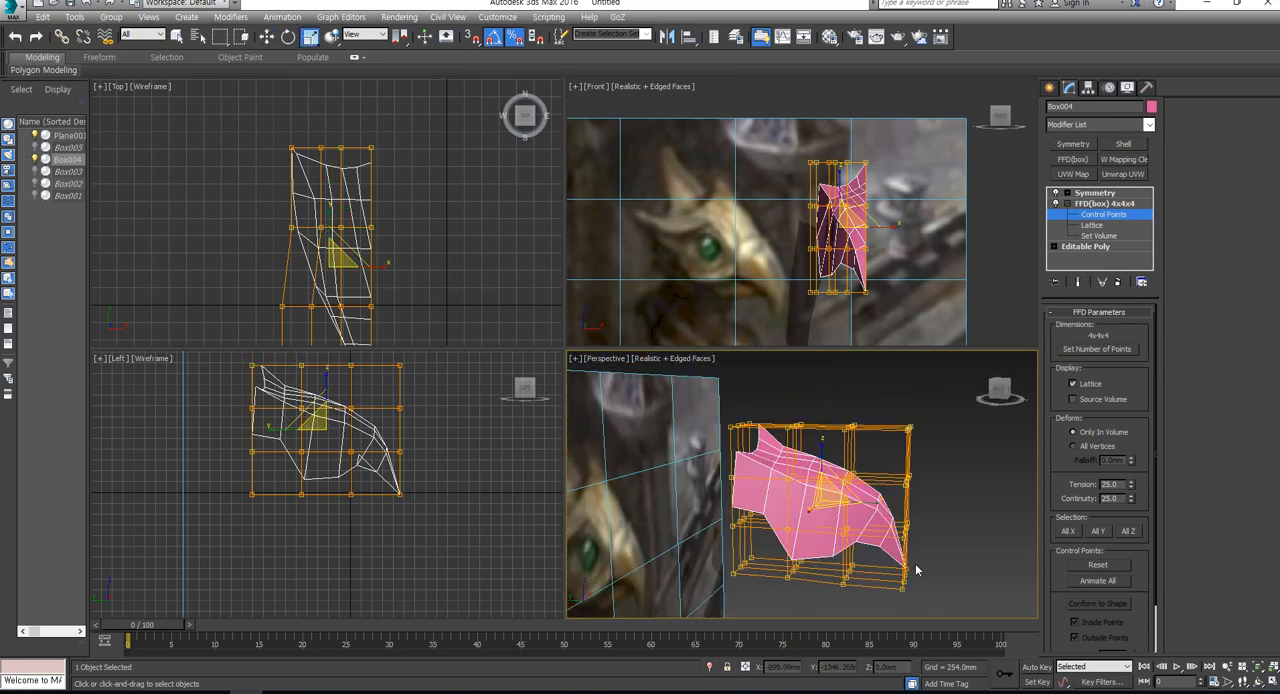
drag(821, 446, 818, 453)
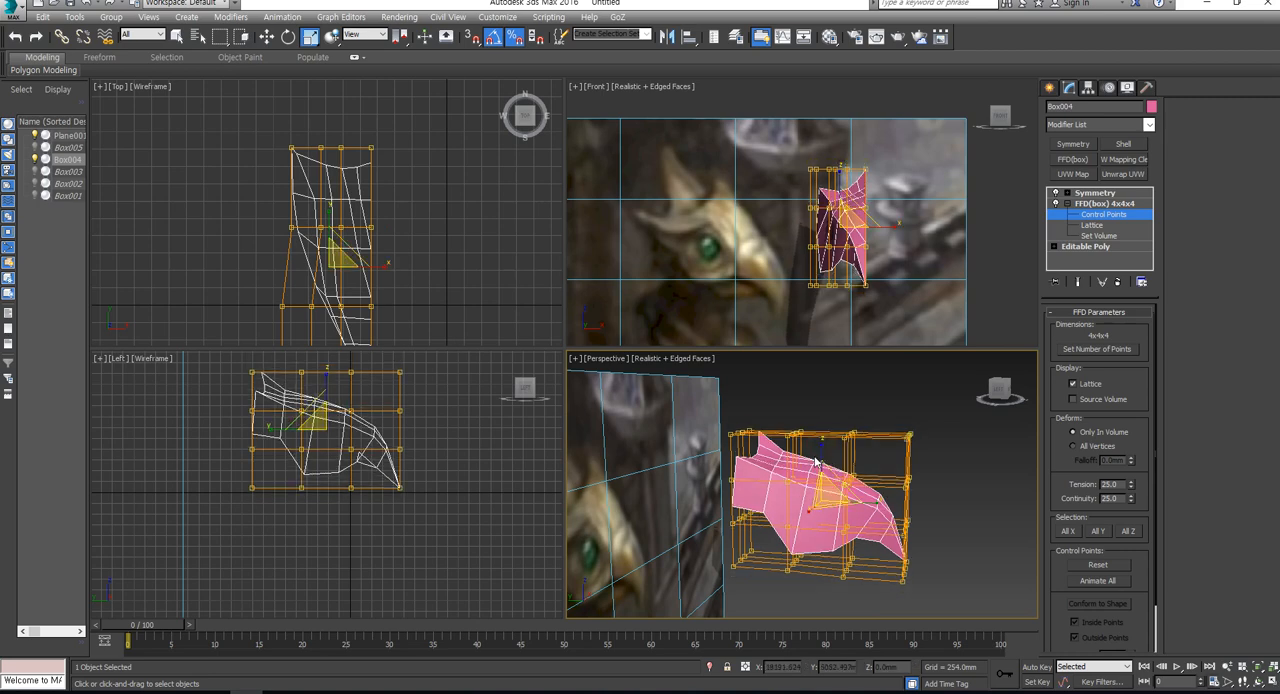
- Select the rear FFD control points and move them forward along Y to shorten the back of the head
alt+middle_drag(953, 554, 939, 583)
alt+middle_drag(836, 575, 833, 557)
alt+middle_drag(895, 626, 852, 615)
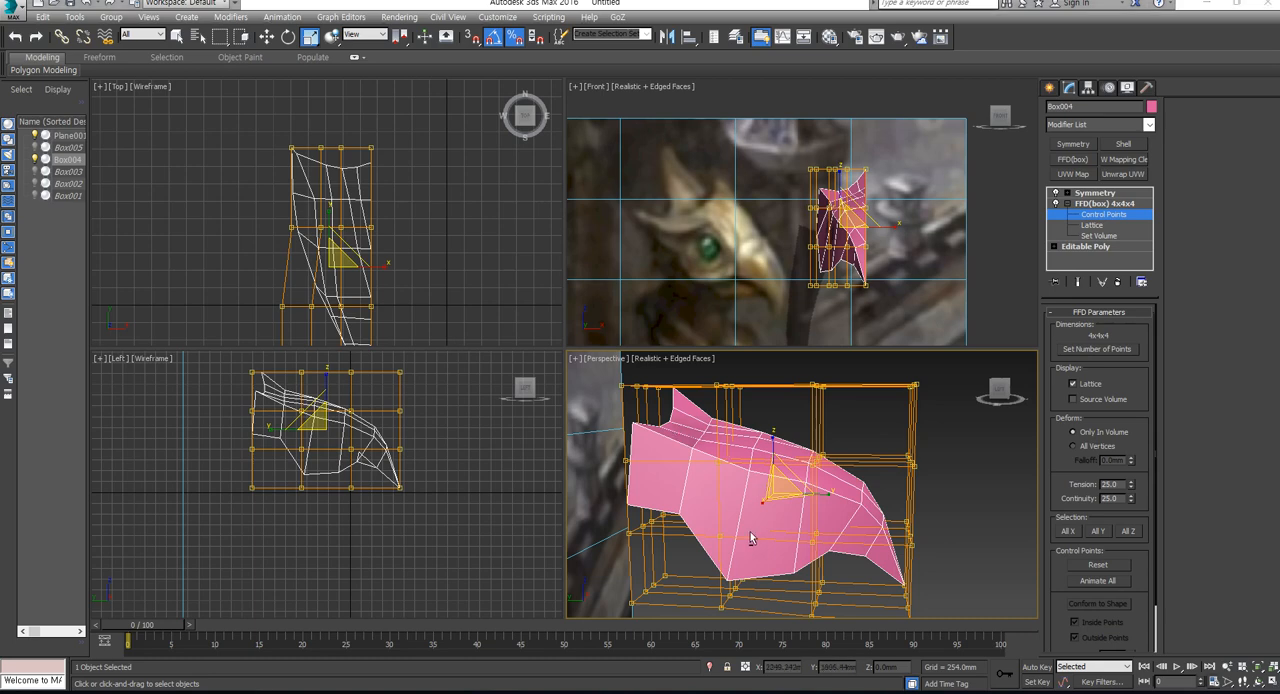
alt+middle_drag(751, 538, 715, 556)
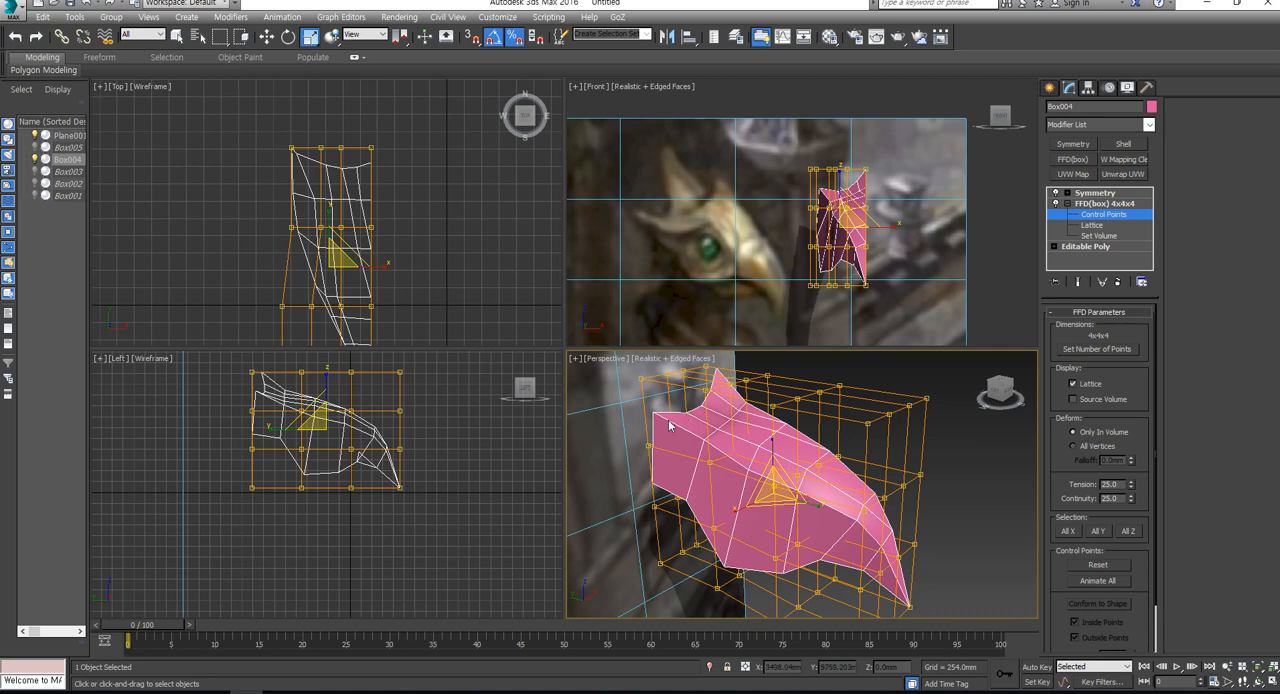
alt+middle_drag(719, 433, 659, 421)
drag(638, 393, 744, 604)
key(w)
drag(745, 486, 676, 488)
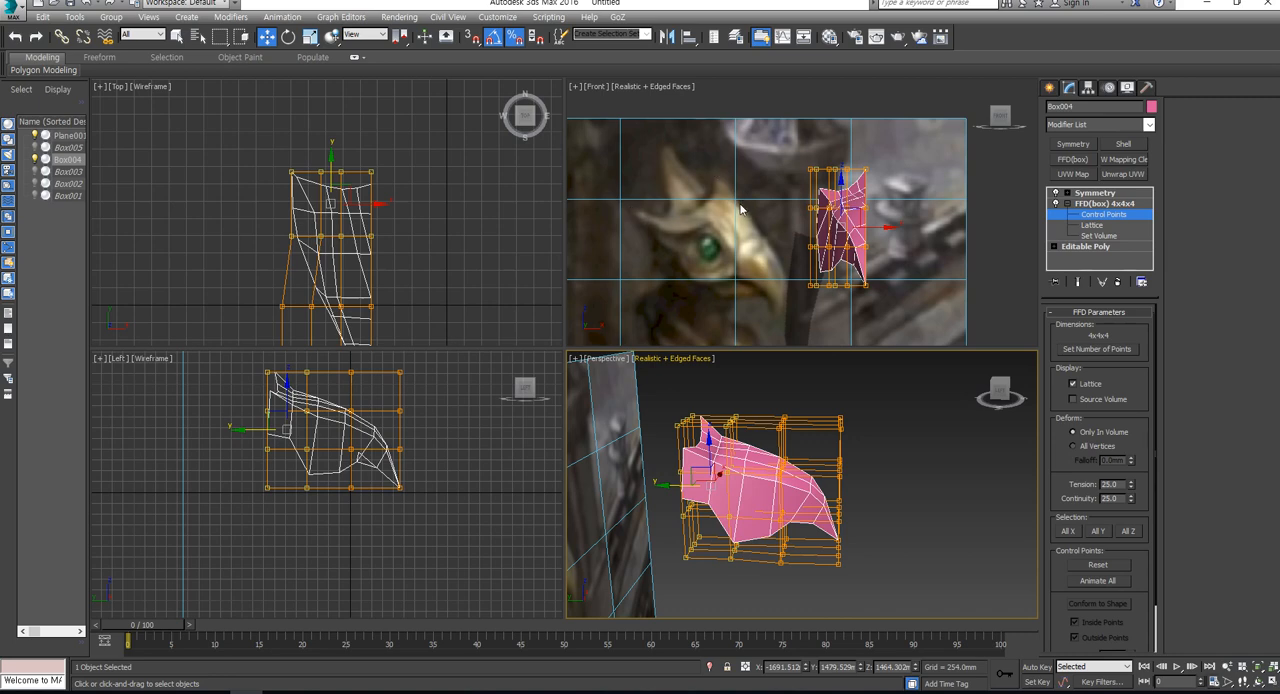
- Move an upper FFD control point in the second row from the back slightly forward and down near the crest
alt+middle_drag(779, 478, 722, 415)
click(728, 460)
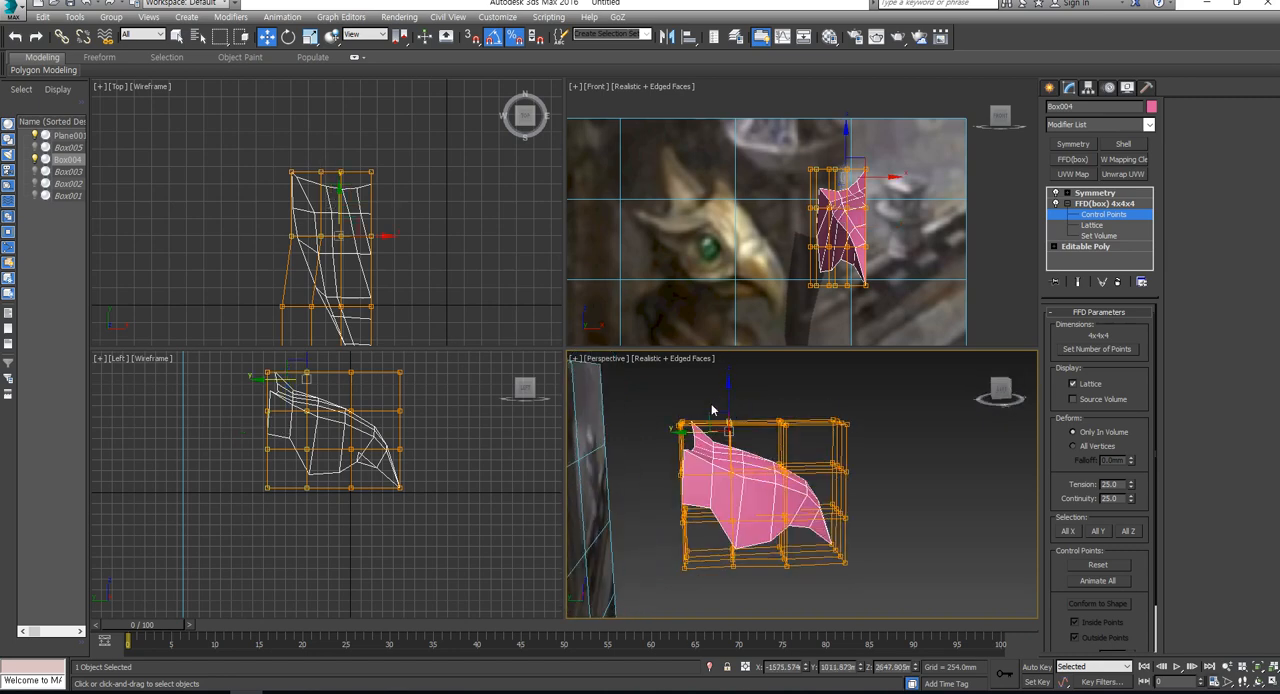
click(720, 413)
drag(720, 412, 722, 413)
alt+middle_drag(753, 440, 679, 492)
alt+middle_drag(793, 524, 697, 453)
scroll(709, 458, up, 6)
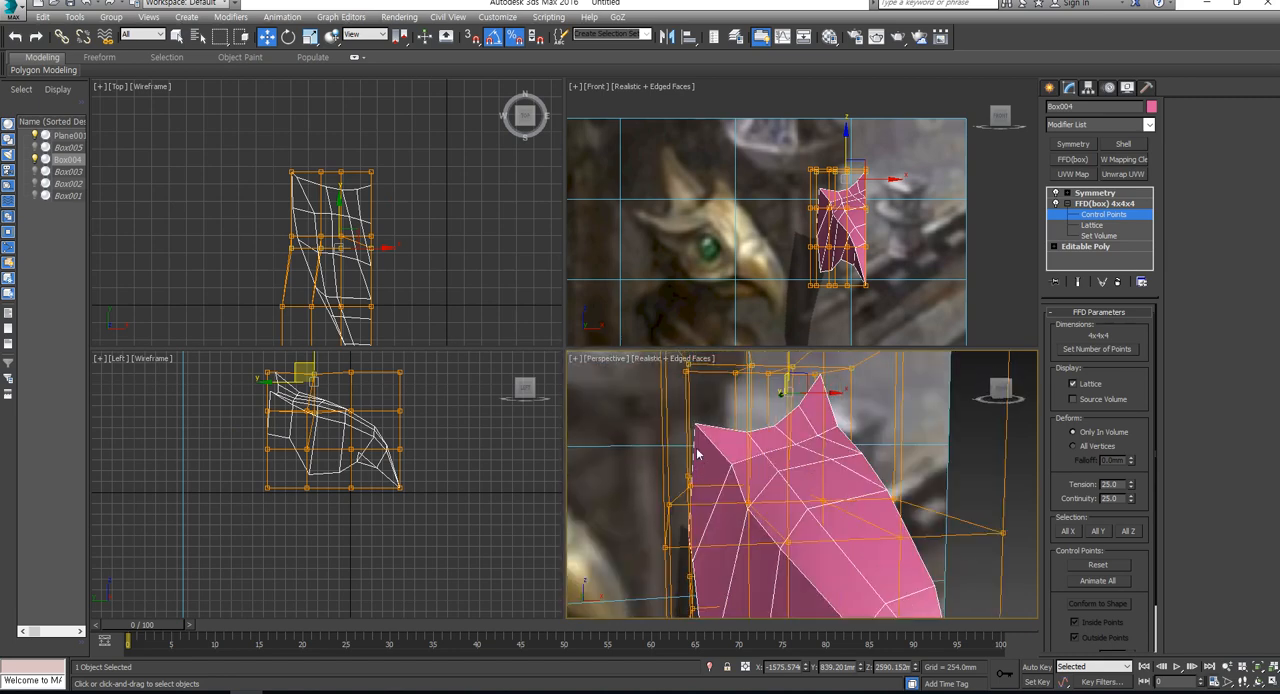
- Examine the deformed head and its FFD lattice from the back, side and underside
drag(638, 402, 770, 524)
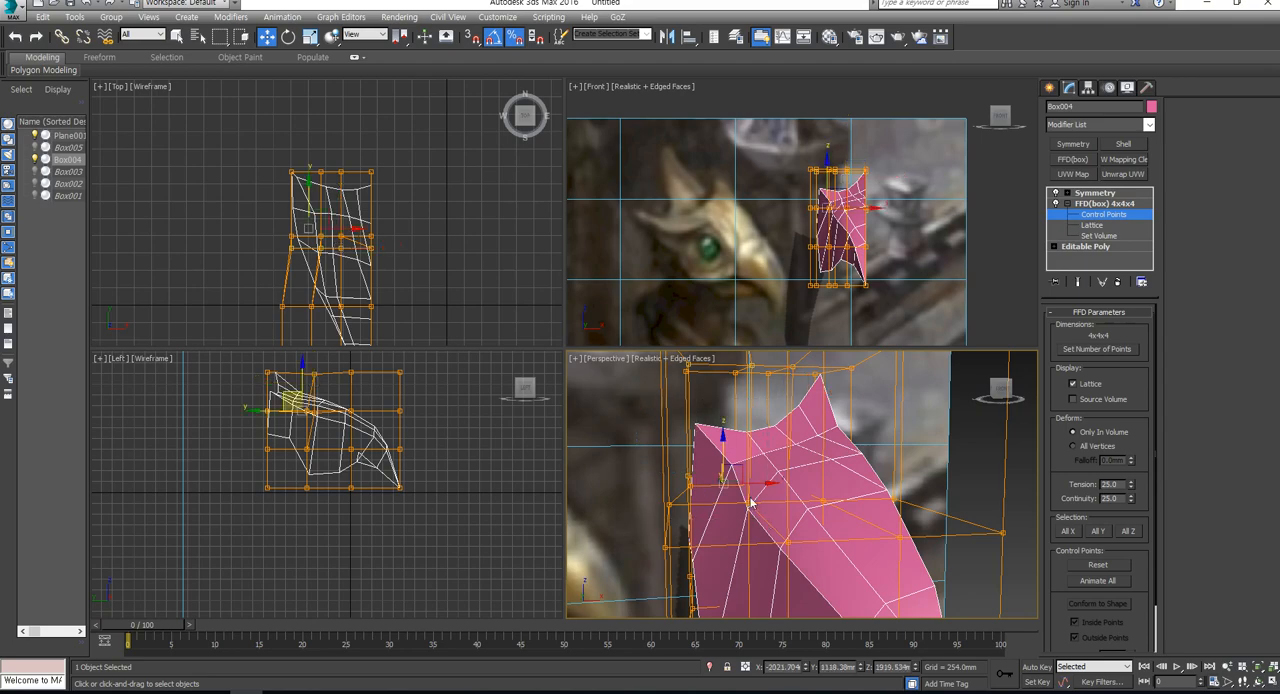
alt+middle_drag(770, 524, 655, 405)
drag(716, 450, 716, 450)
alt+middle_drag(716, 450, 803, 482)
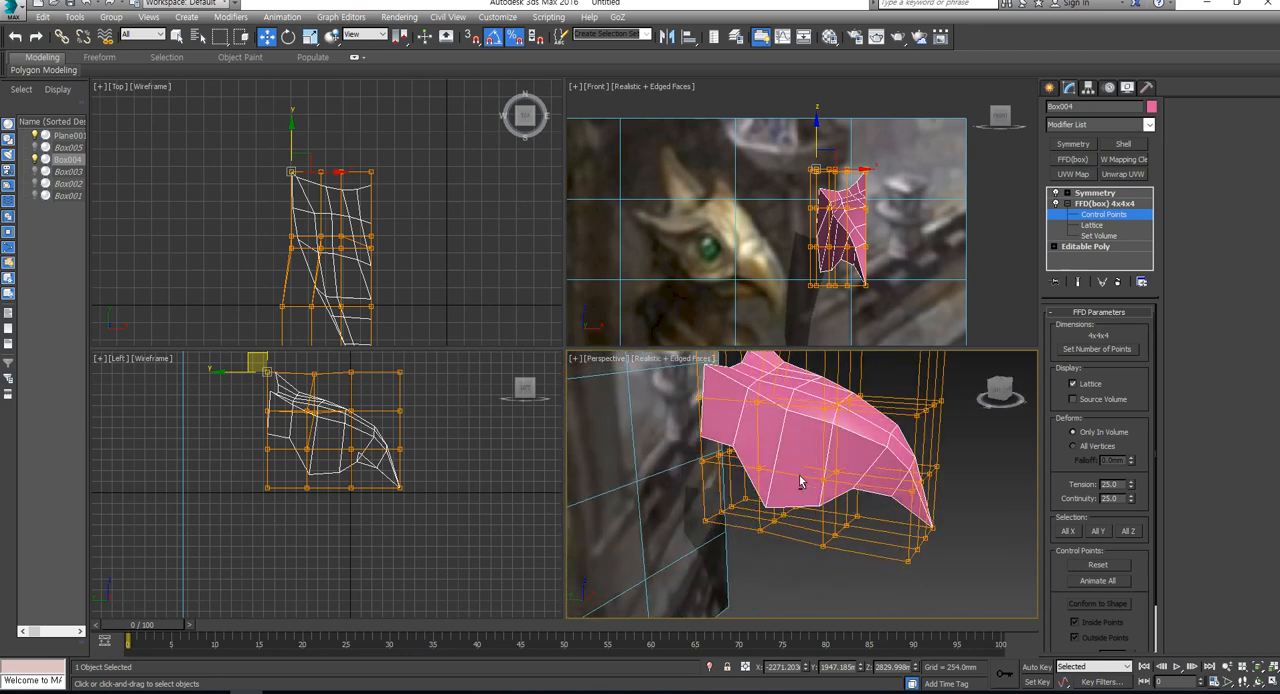
key(z)
alt+middle_drag(876, 438, 891, 438)
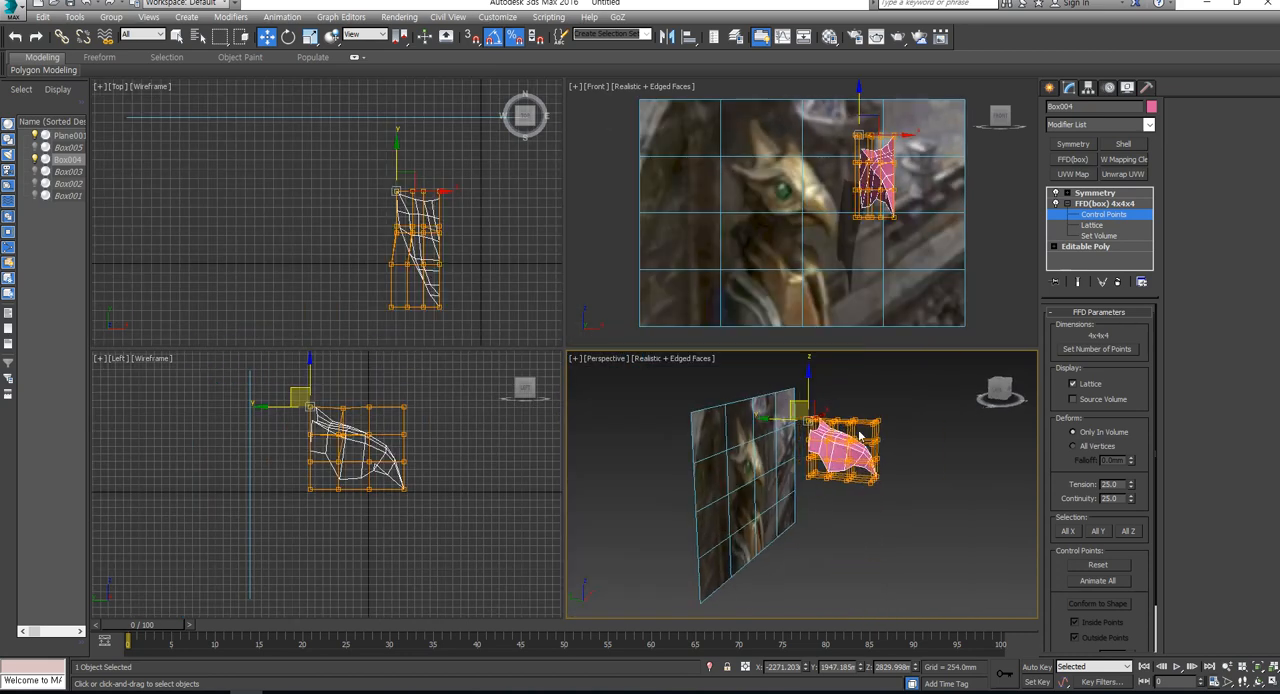
scroll(846, 443, up, 5)
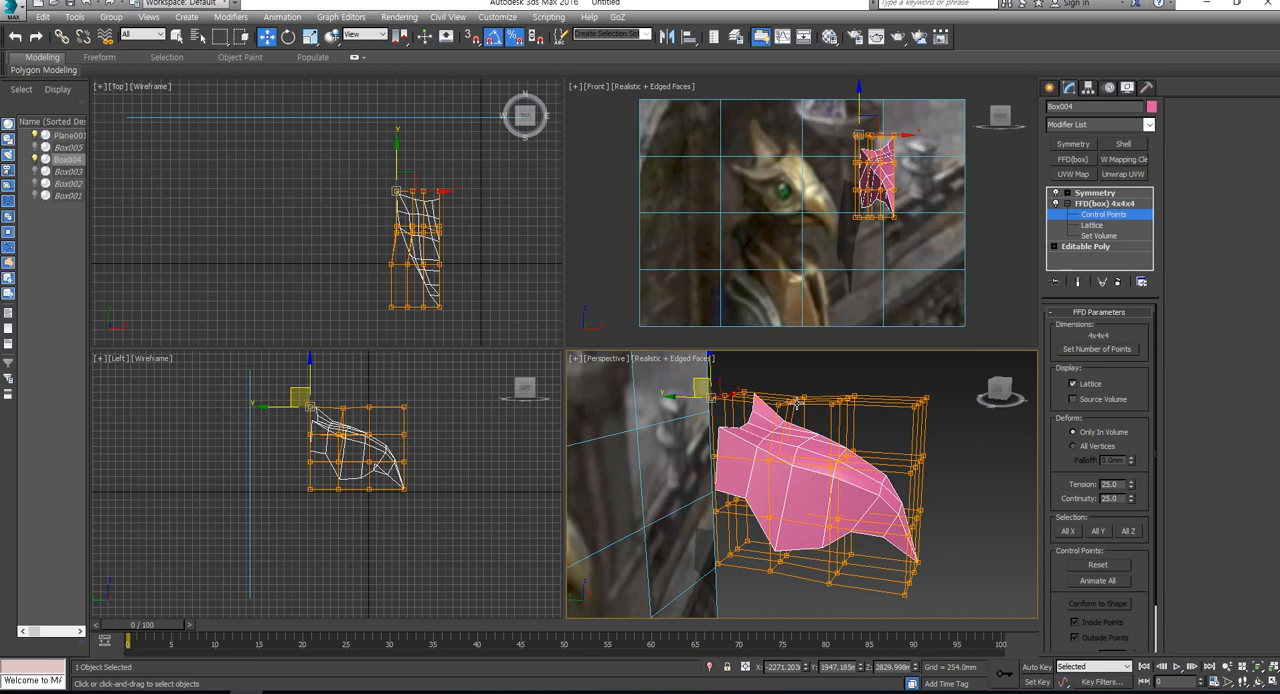
alt+middle_drag(797, 448, 827, 445)
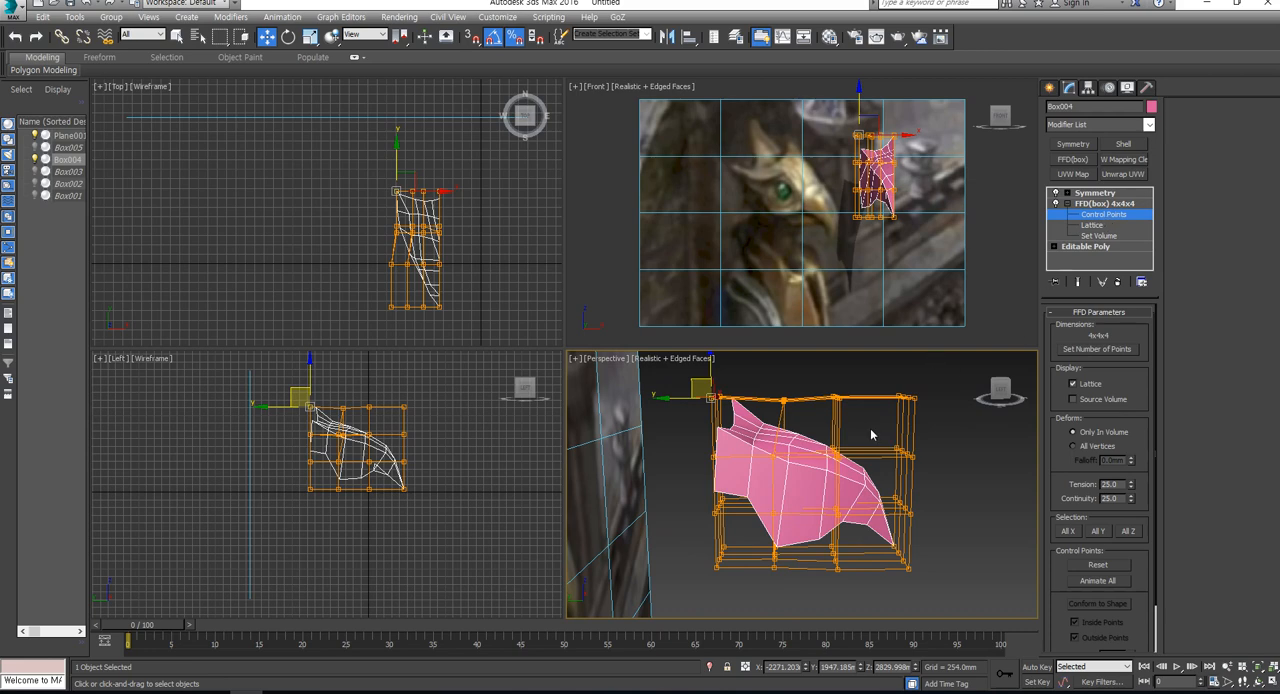
alt+middle_drag(859, 428, 781, 433)
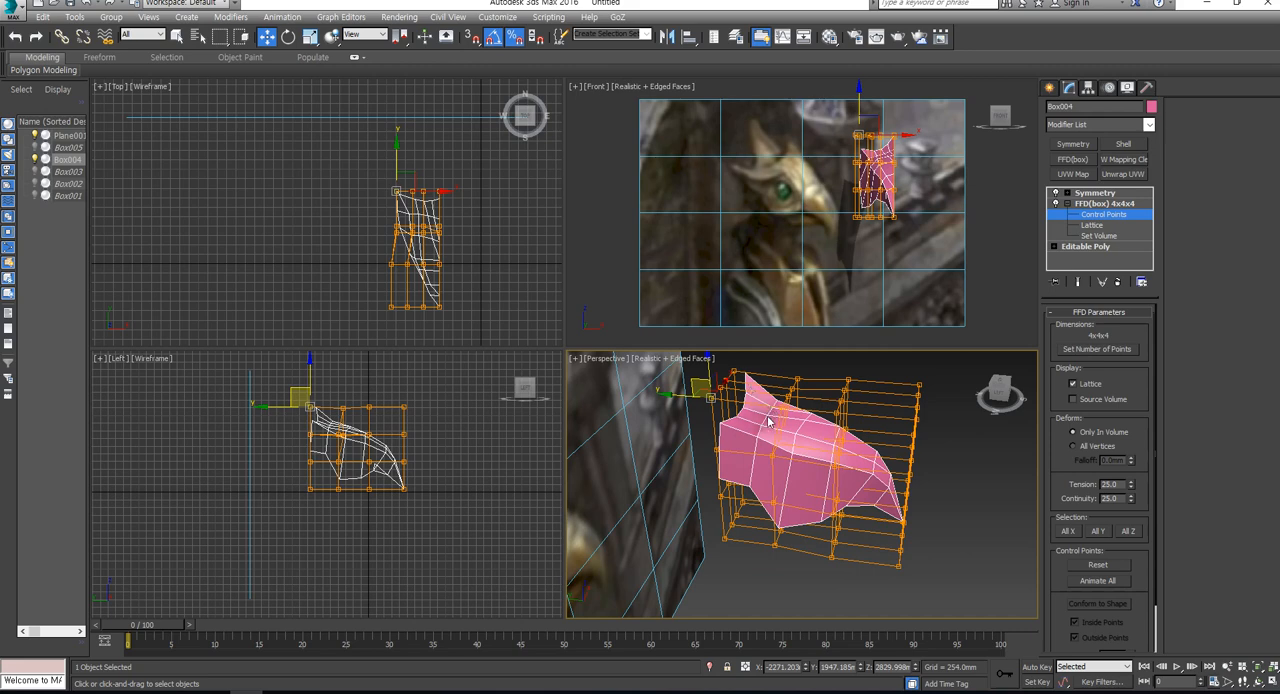
alt+middle_drag(768, 415, 775, 500)
- Move the two middle columns of FFD control points in the rear two rows forward along Y by about 350 mm
scroll(427, 204, up, 4)
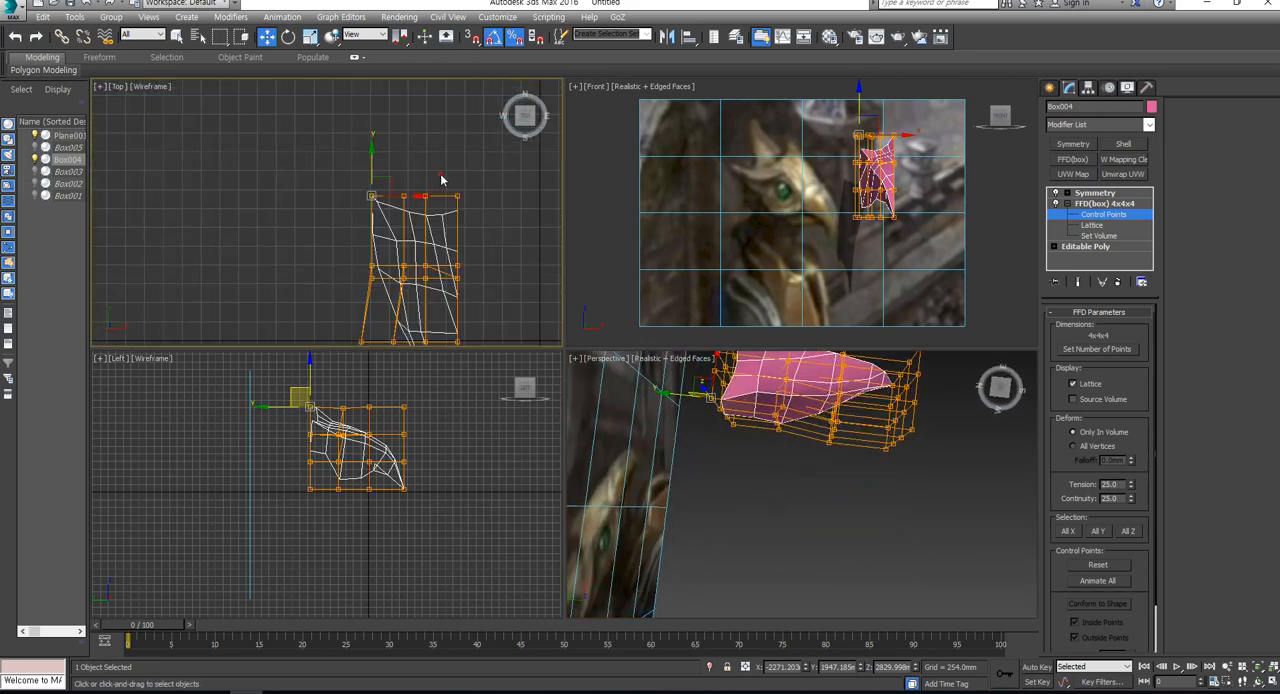
drag(441, 174, 397, 301)
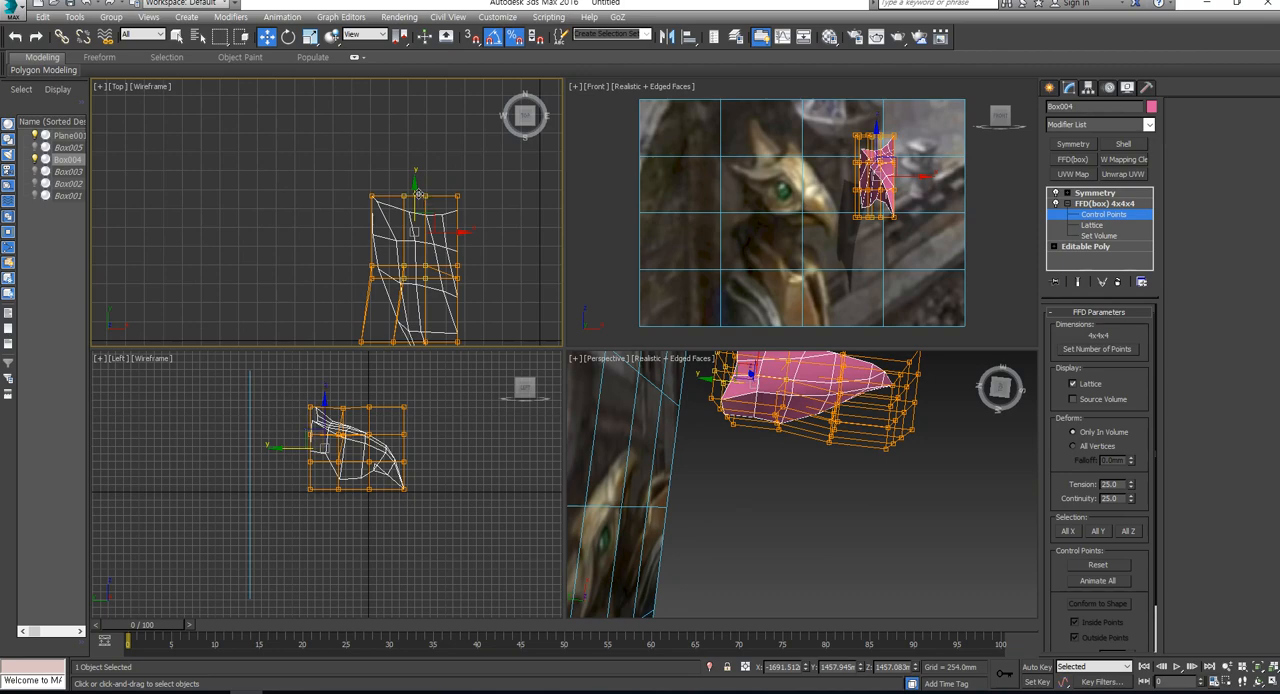
drag(416, 195, 416, 221)
scroll(971, 534, up, 2)
middle_drag(971, 534, 922, 608)
alt+middle_drag(922, 608, 880, 490)
middle_drag(792, 441, 876, 530)
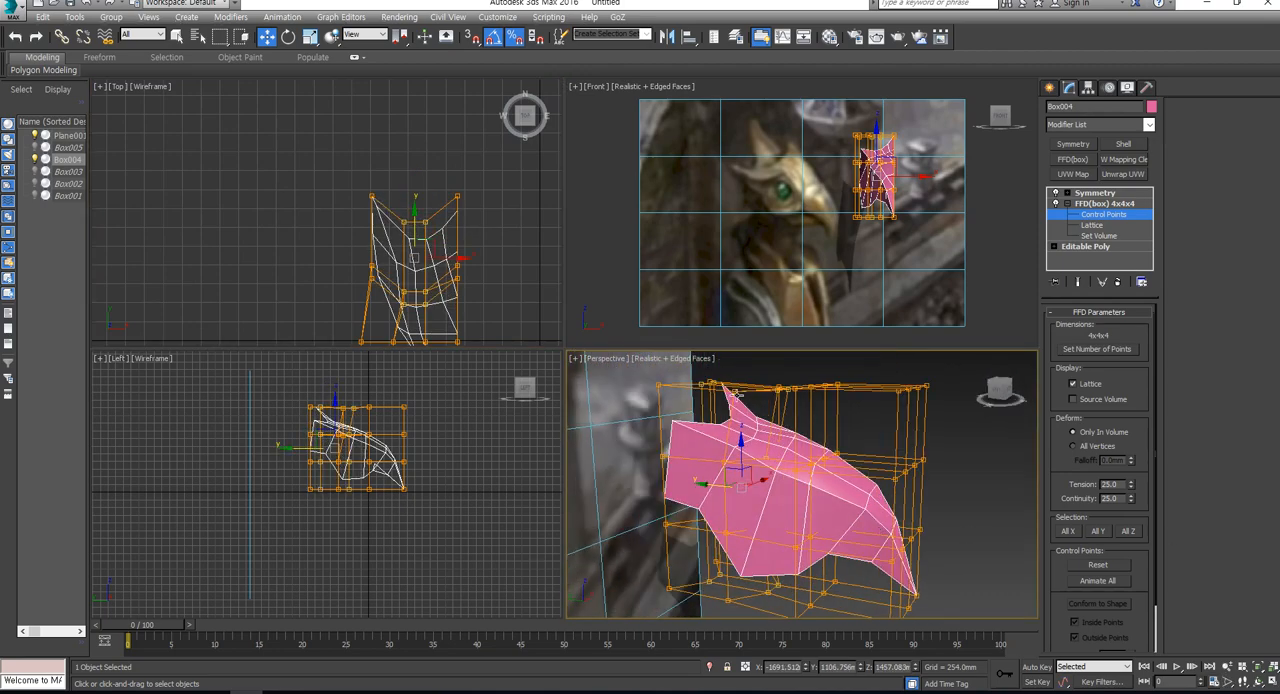